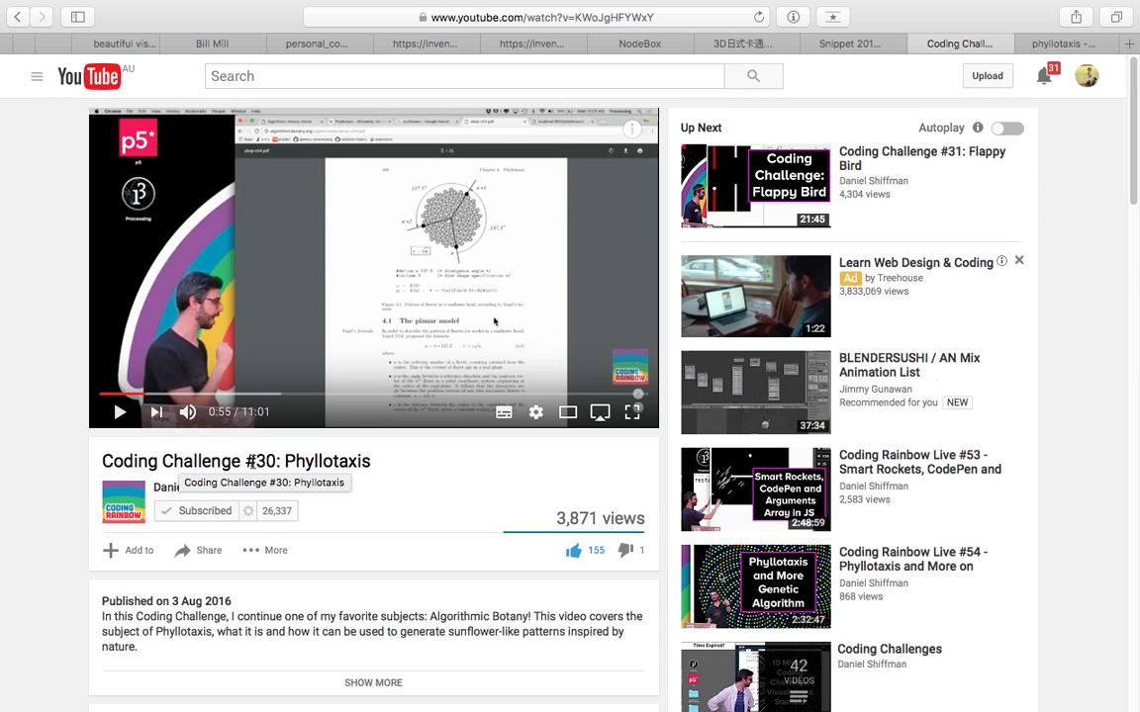
- Skim the Coding Challenge #30: Phyllotaxis video at 1:09 and 6:41, and close its tab
{"action": "double_click", "coordinate": [356, 463]}
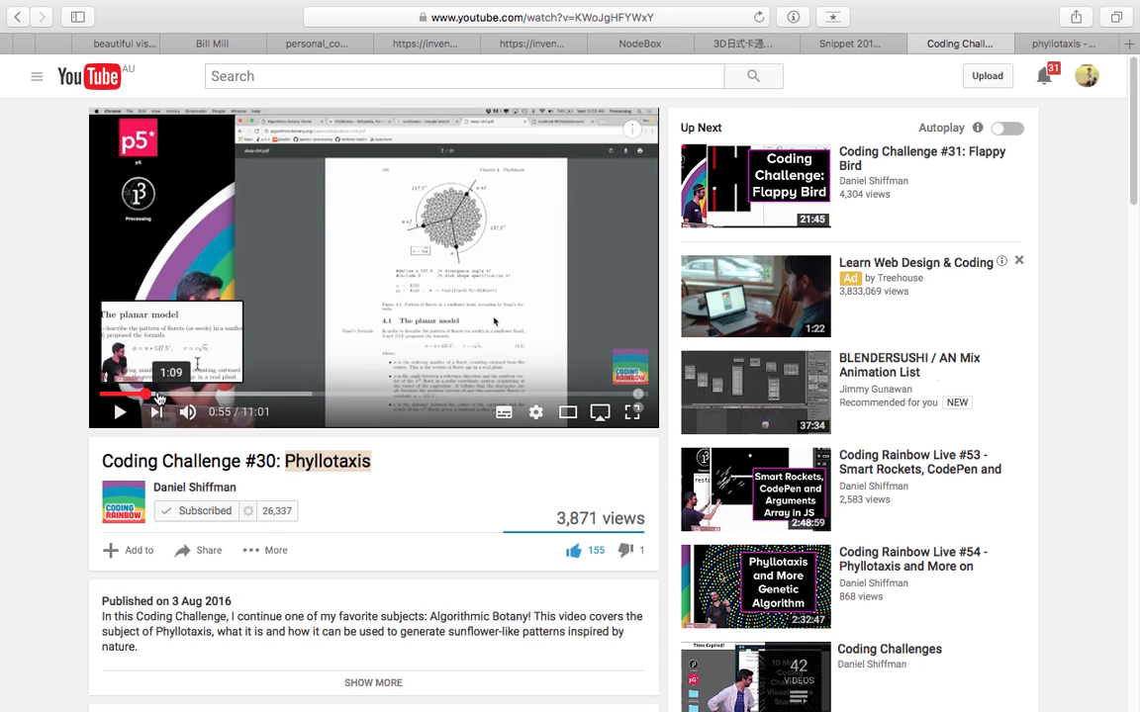
{"action": "left_click", "coordinate": [158, 395]}
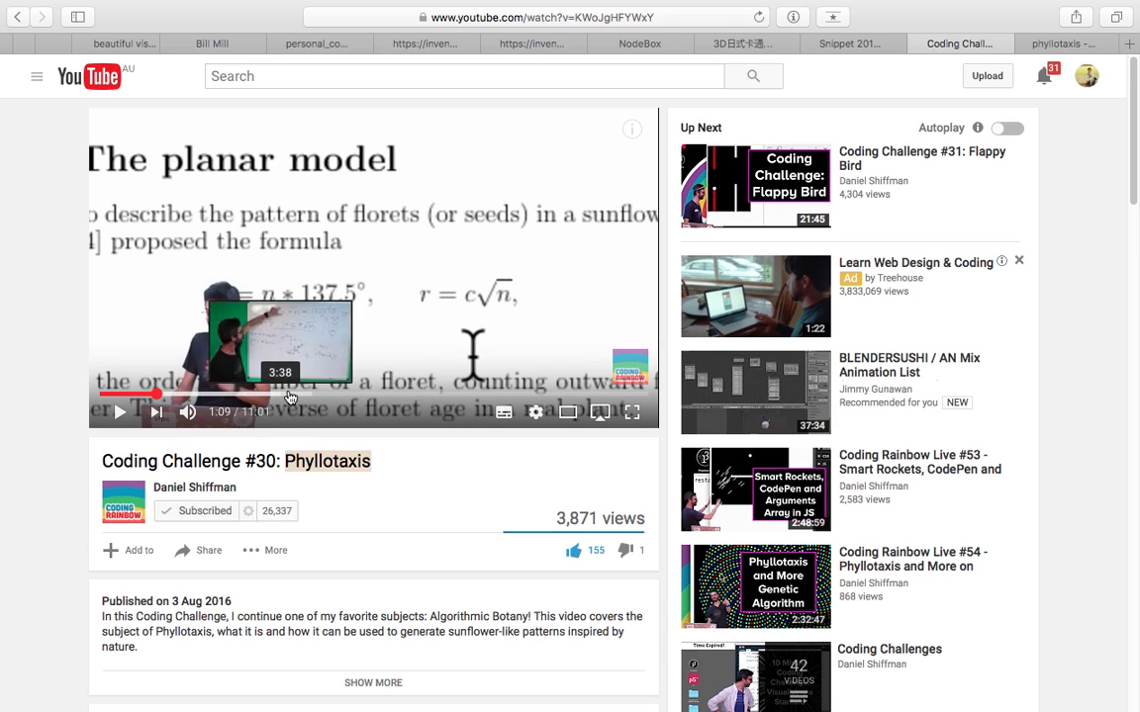
{"action": "left_click", "coordinate": [432, 398]}
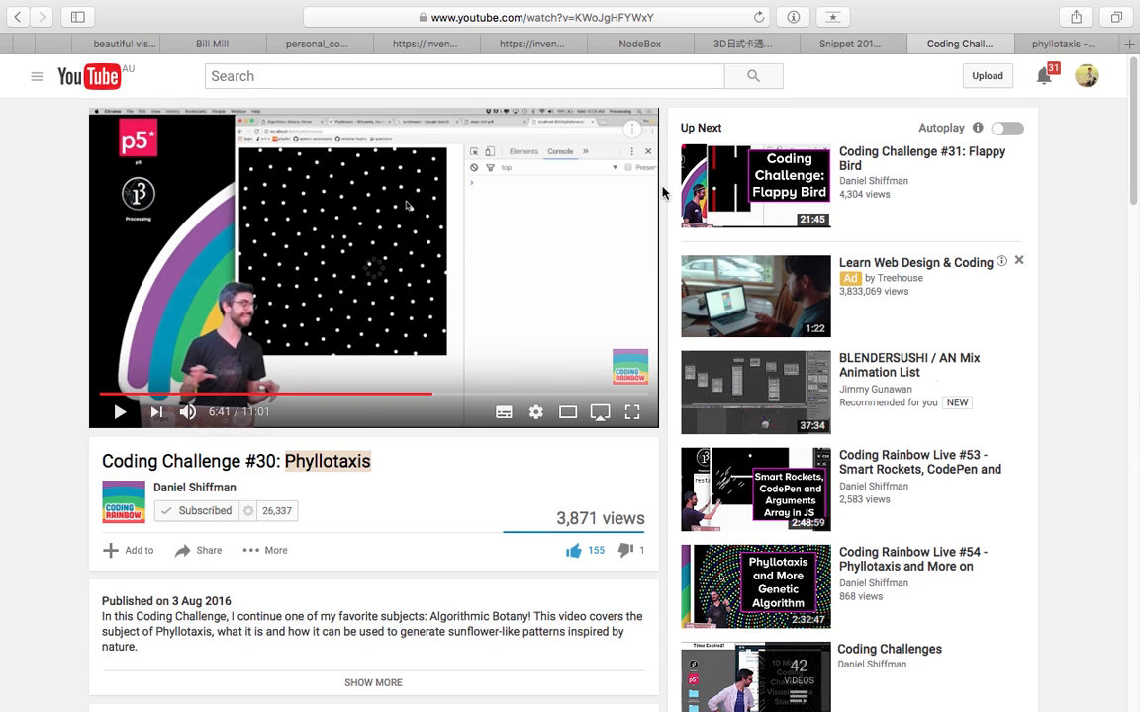
{"action": "left_click", "coordinate": [919, 45]}
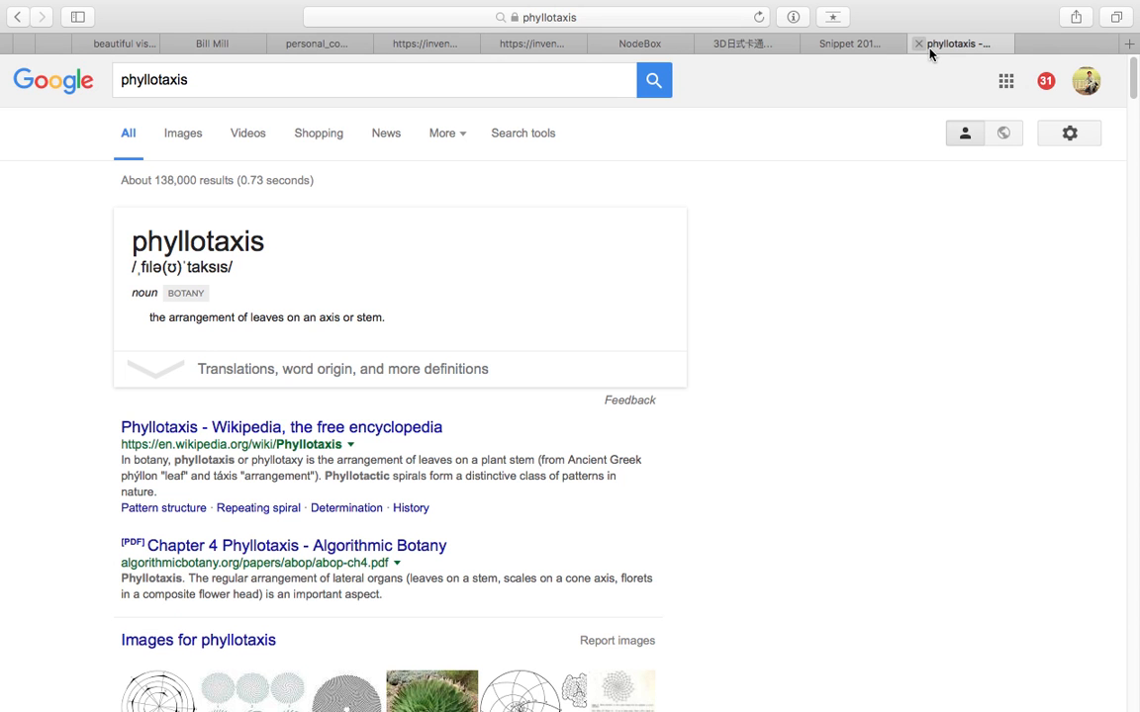
- Show the image results for phyllotaxis and browse the spiral patterns and plant examples
{"action": "scroll", "coordinate": [442, 313], "scroll_direction": "down", "scroll_amount": 5}
{"action": "scroll", "coordinate": [415, 318], "scroll_direction": "up", "scroll_amount": 5}
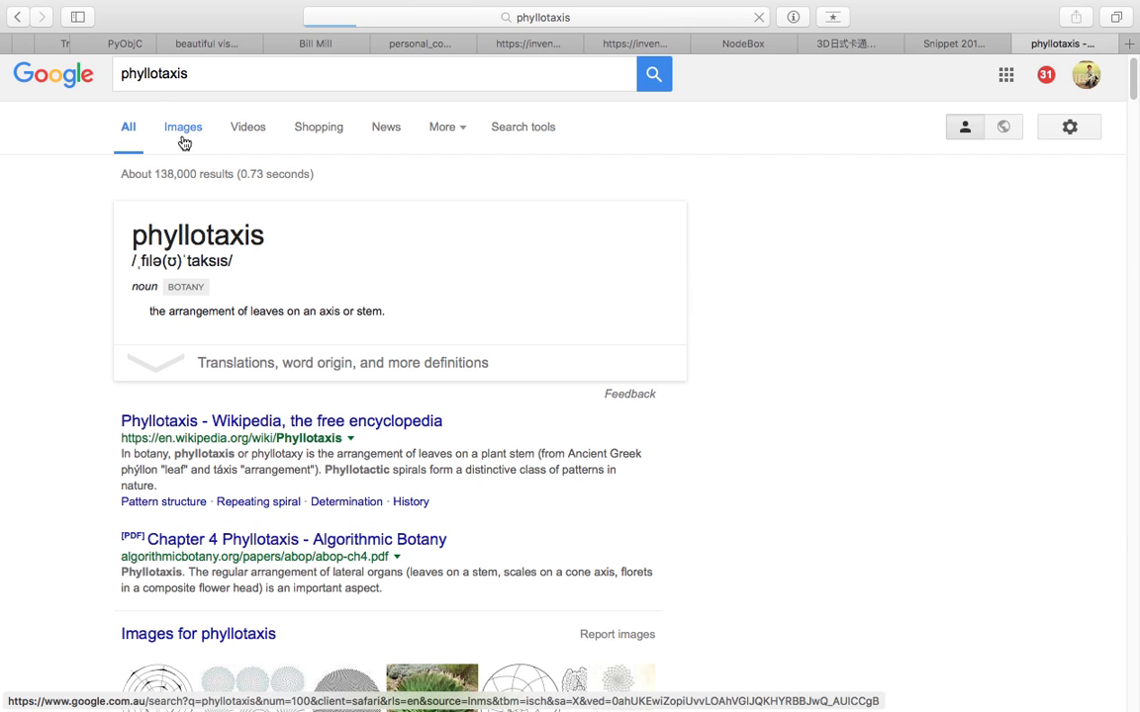
{"action": "left_click", "coordinate": [182, 130]}
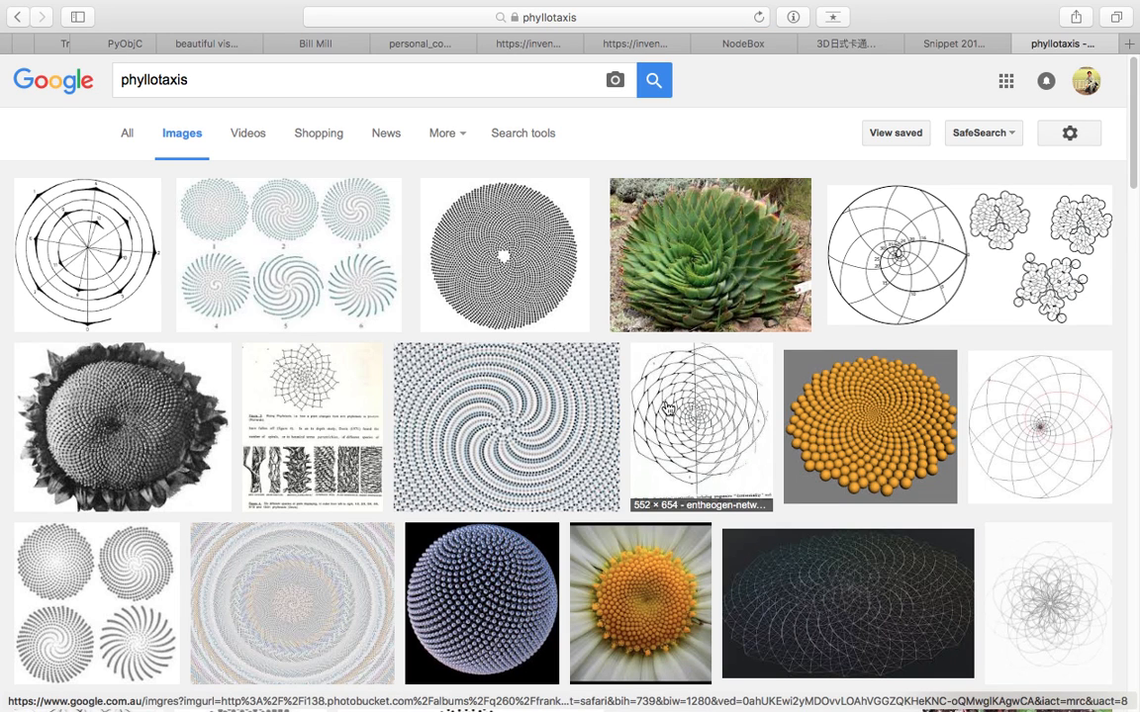
{"action": "scroll", "coordinate": [1136, 180], "scroll_direction": "down", "scroll_amount": 1}
{"action": "scroll", "coordinate": [1136, 180], "scroll_direction": "down", "scroll_amount": 3}
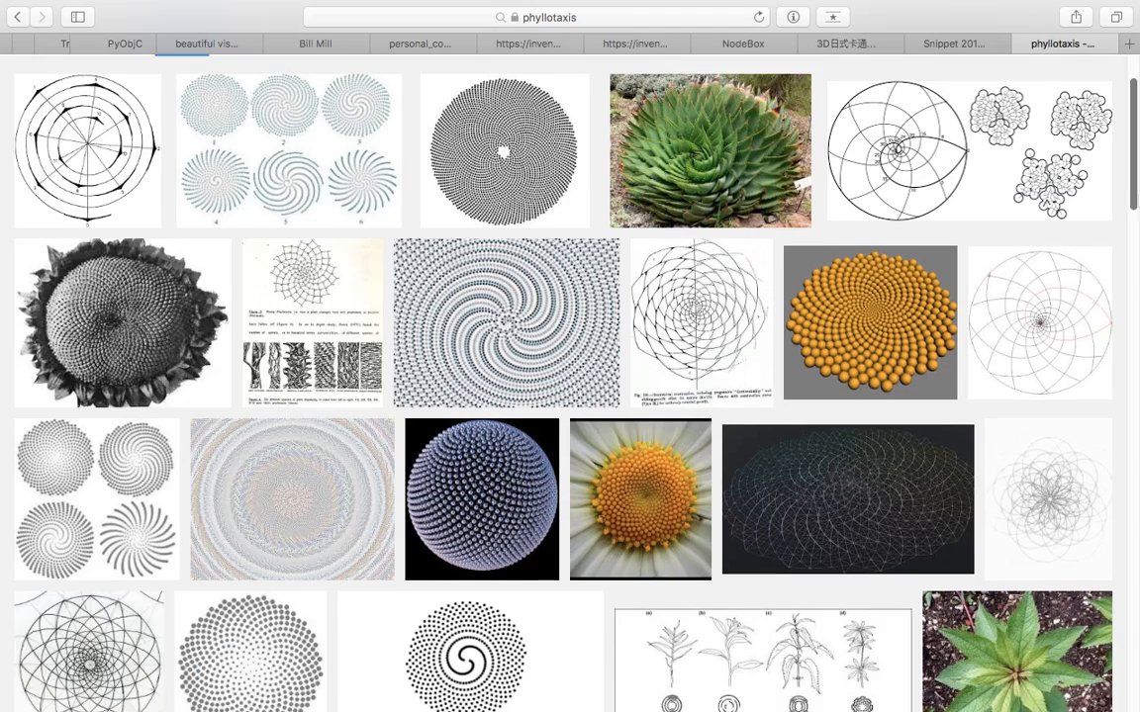
{"action": "scroll", "coordinate": [812, 416], "scroll_direction": "down", "scroll_amount": 2}
{"action": "scroll", "coordinate": [709, 401], "scroll_direction": "down", "scroll_amount": 2}
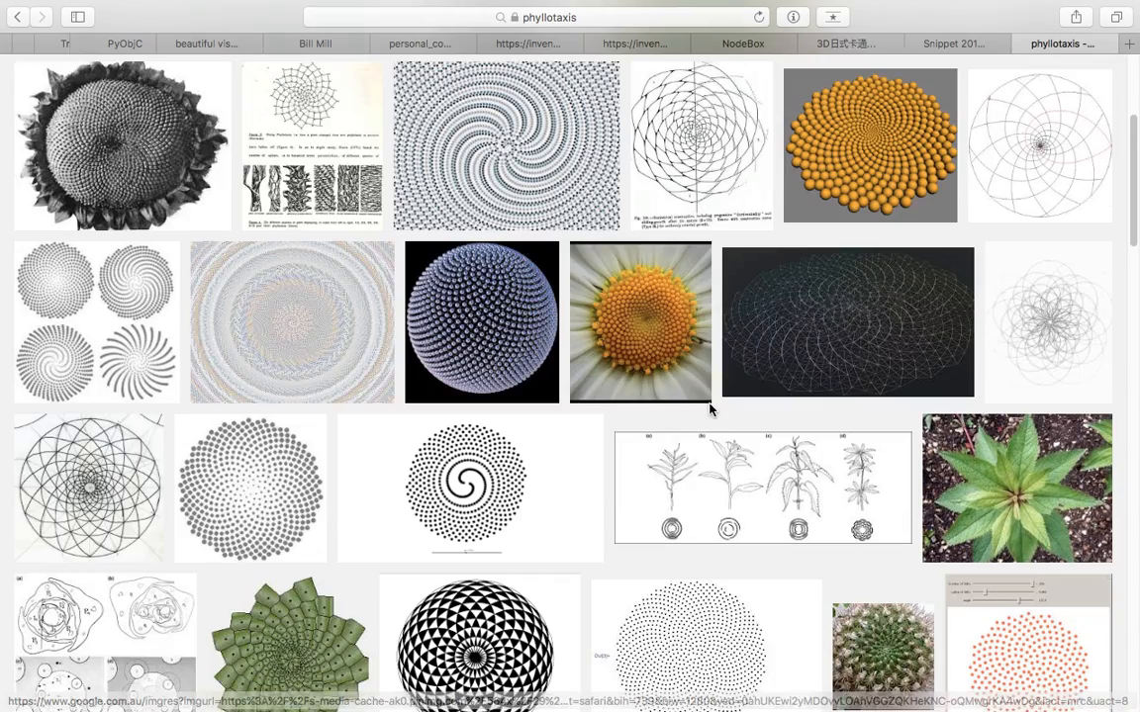
{"action": "scroll", "coordinate": [562, 371], "scroll_direction": "down", "scroll_amount": 3}
{"action": "scroll", "coordinate": [582, 384], "scroll_direction": "down", "scroll_amount": 10}
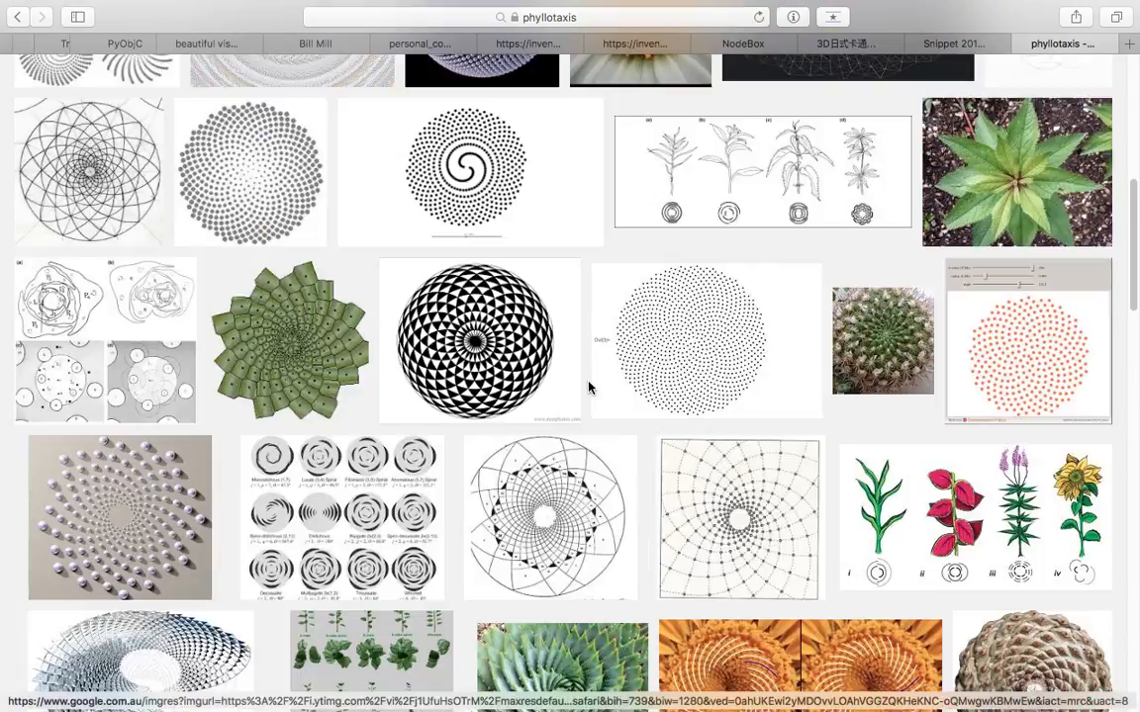
{"action": "scroll", "coordinate": [592, 398], "scroll_direction": "up", "scroll_amount": 3}
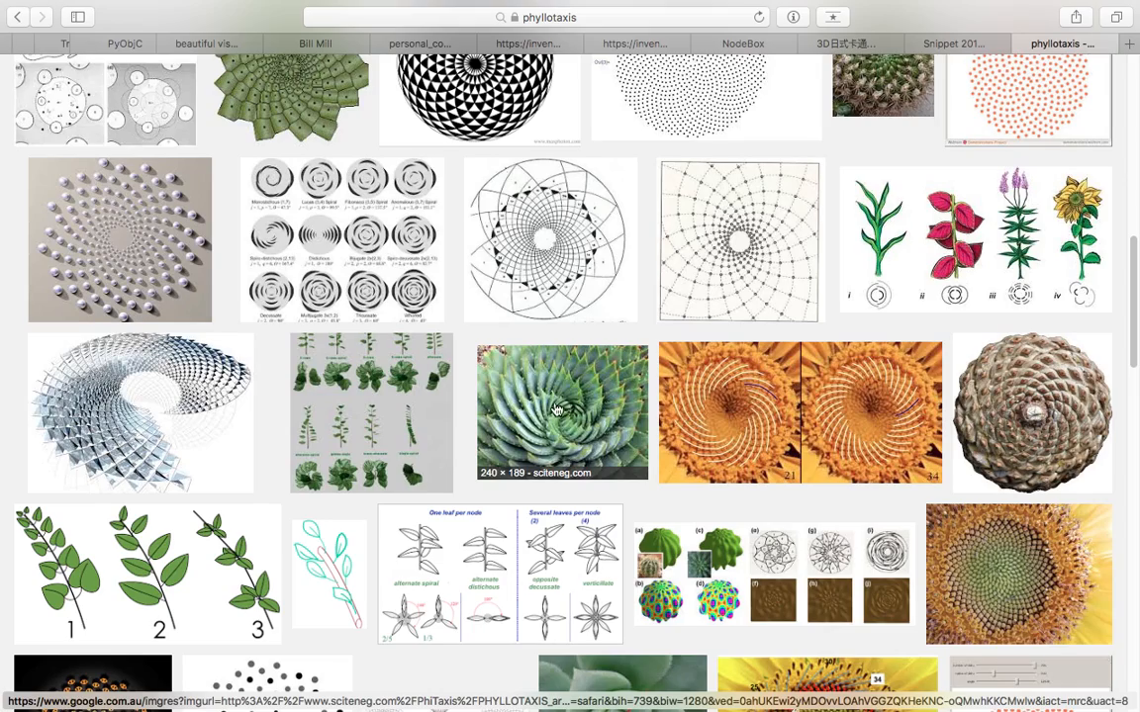
{"action": "scroll", "coordinate": [579, 405], "scroll_direction": "down", "scroll_amount": 1}
{"action": "scroll", "coordinate": [631, 458], "scroll_direction": "down", "scroll_amount": 2}
{"action": "scroll", "coordinate": [594, 435], "scroll_direction": "down", "scroll_amount": 3}
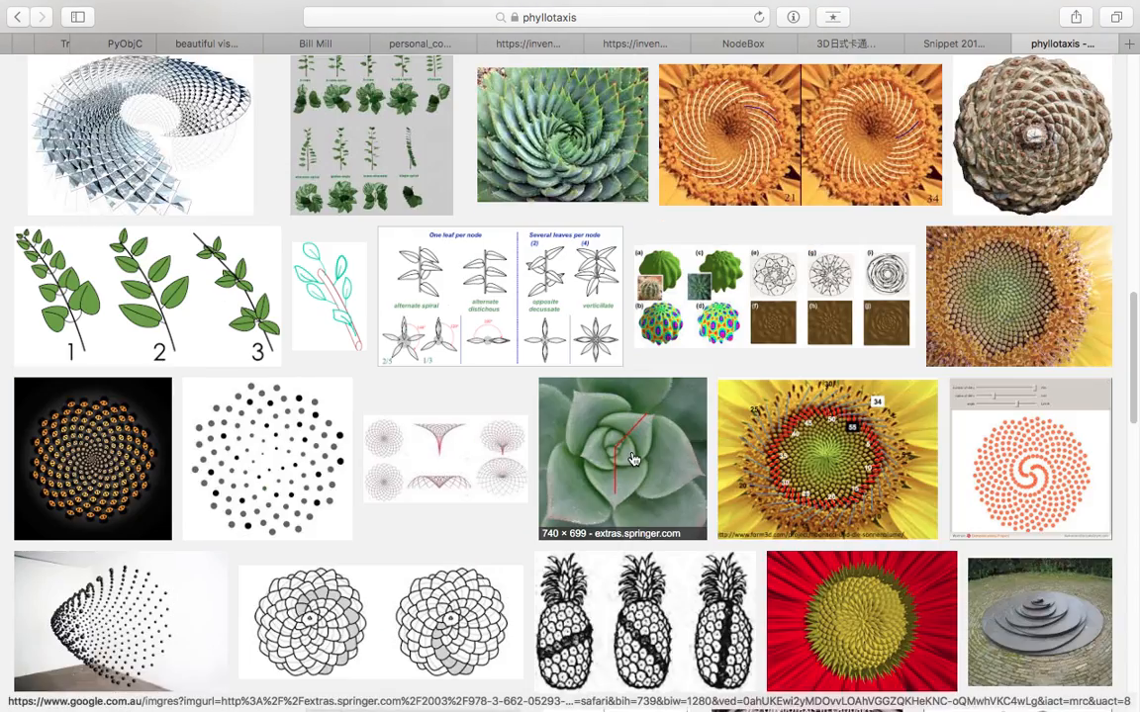
{"action": "scroll", "coordinate": [574, 414], "scroll_direction": "down", "scroll_amount": 3}
{"action": "scroll", "coordinate": [633, 436], "scroll_direction": "up", "scroll_amount": 6}
{"action": "scroll", "coordinate": [634, 425], "scroll_direction": "up", "scroll_amount": 10}
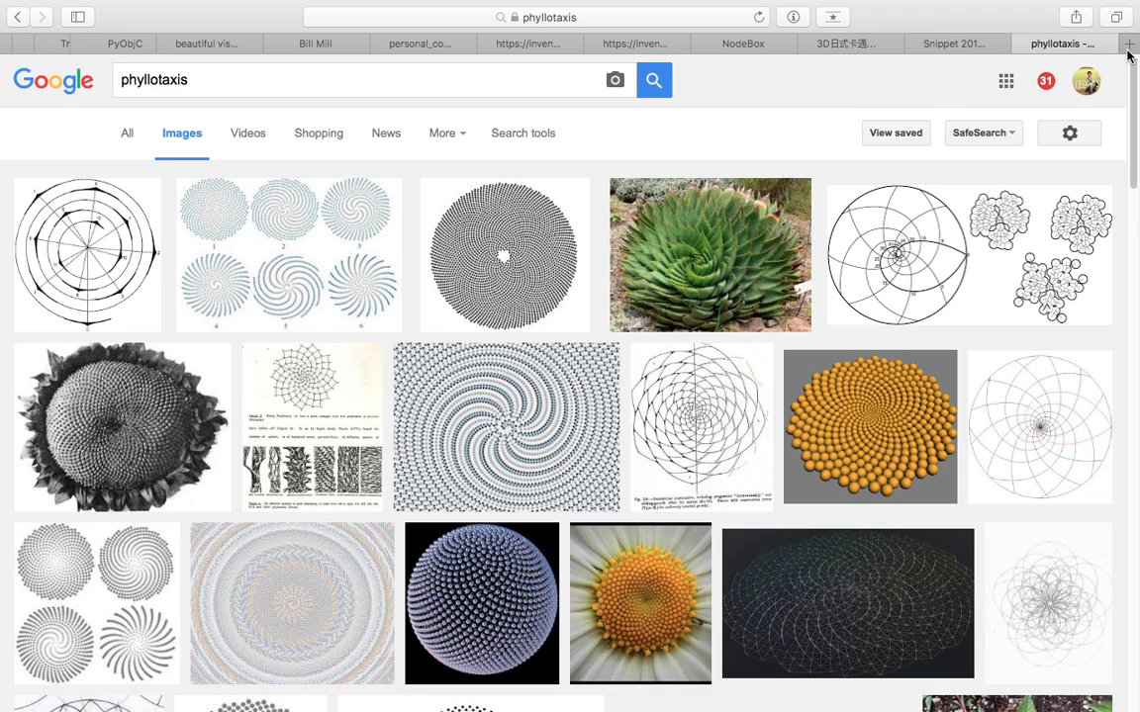
- Open the Algorithmic Botany home page at algorithmicbotany.org in a new tab
{"action": "key", "text": "super+t"}
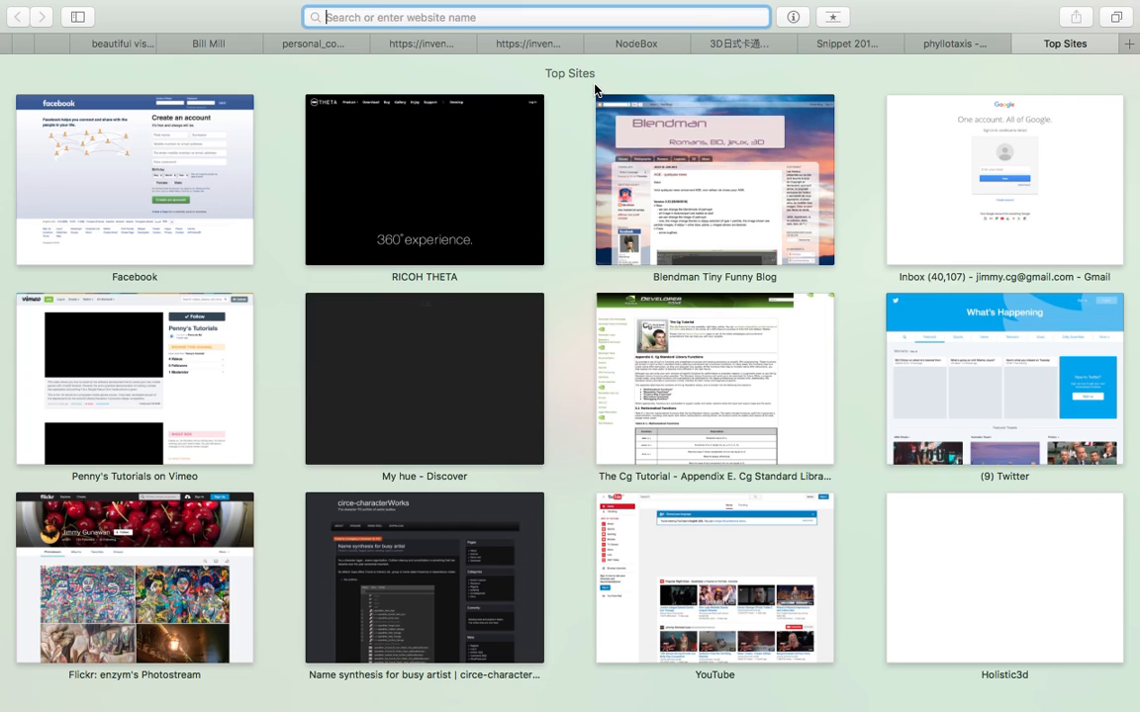
{"action": "type", "text": "a"}
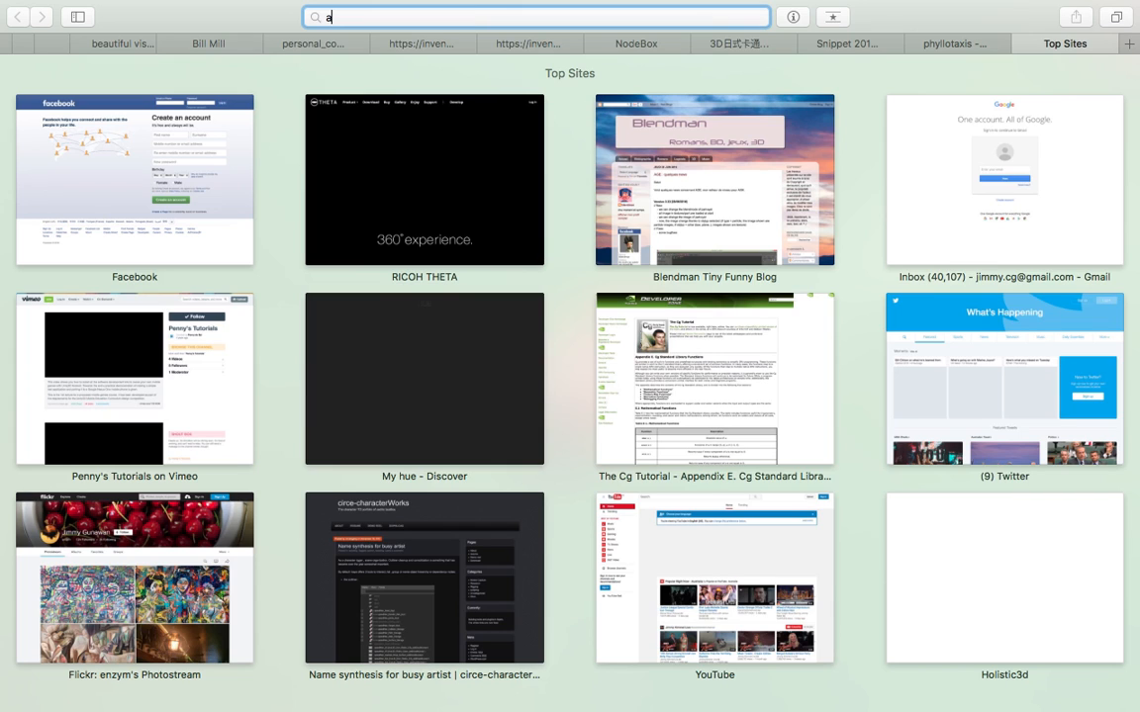
{"action": "type", "text": "lgori"}
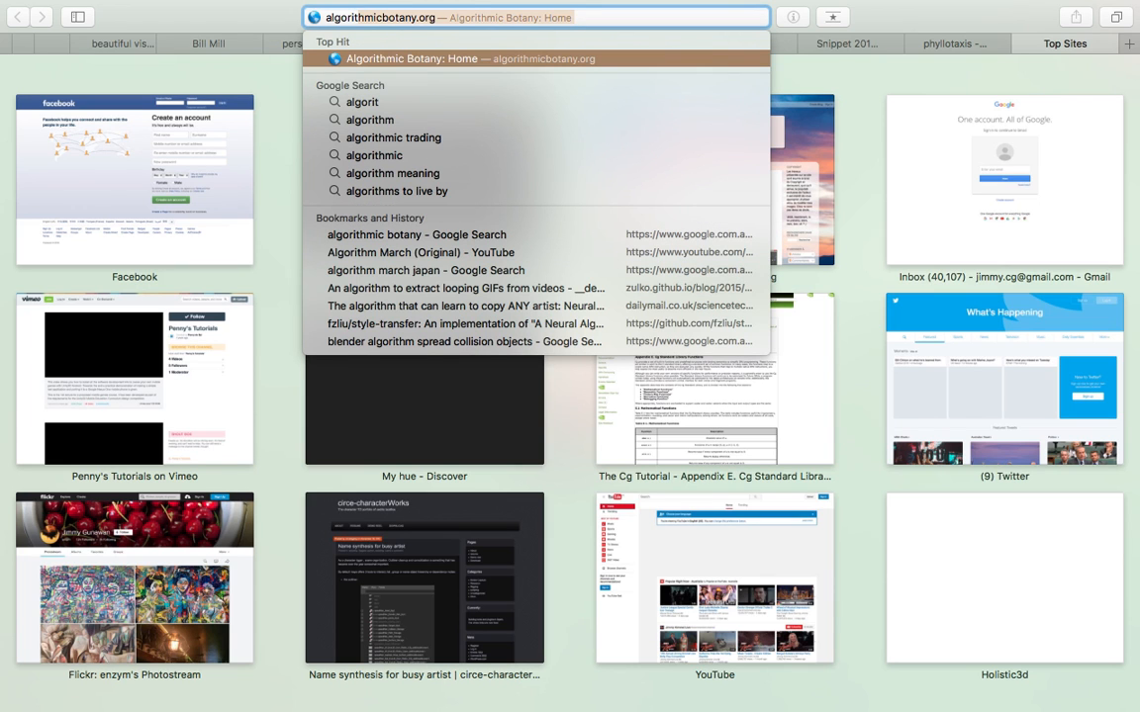
{"action": "type", "text": "t"}
{"action": "key", "text": "Return"}
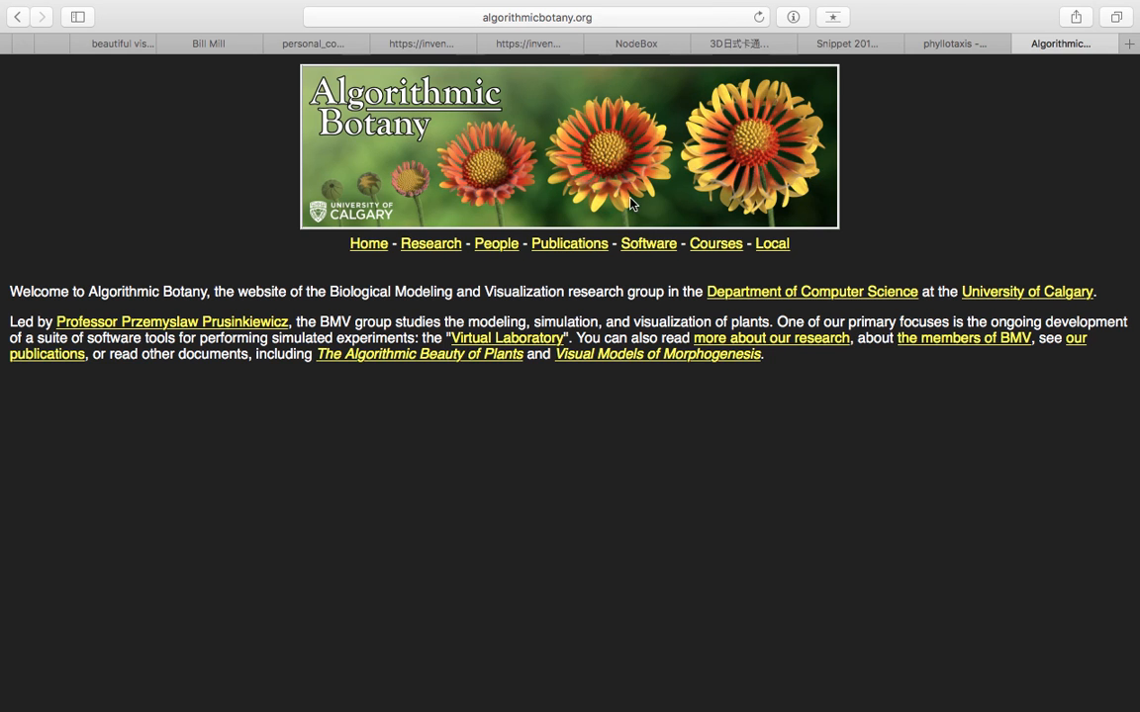
- Switch to Blender and use the Compositing screen layout with the node editor set to Sverchok node trees
{"action": "key", "text": "ctrl+Right"}
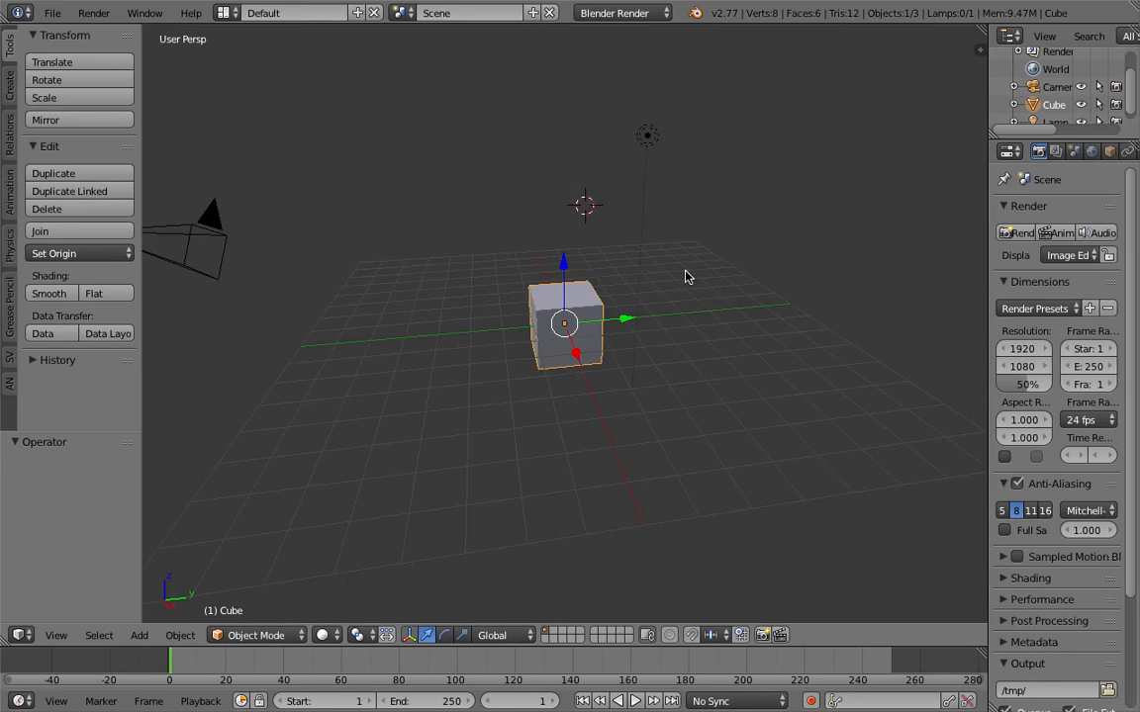
{"action": "middle_click_drag", "start_coordinate": [688, 276], "coordinate": [607, 280]}
{"action": "left_click", "coordinate": [226, 12]}
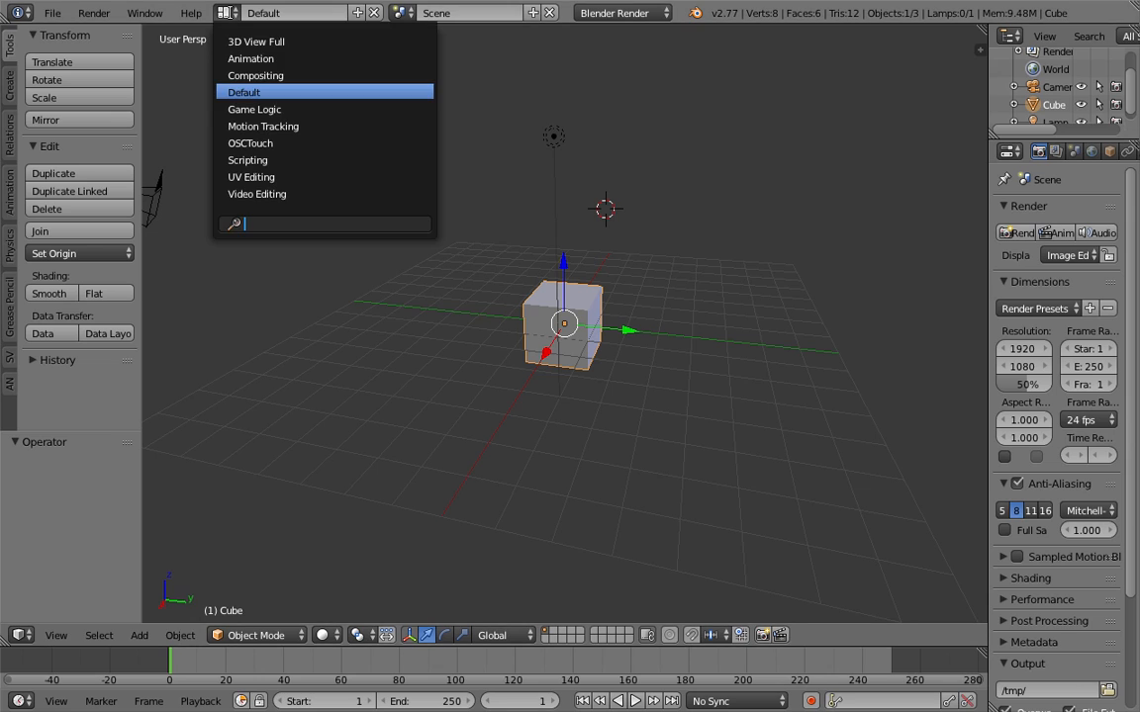
{"action": "left_click", "coordinate": [223, 67]}
{"action": "left_click", "coordinate": [226, 414]}
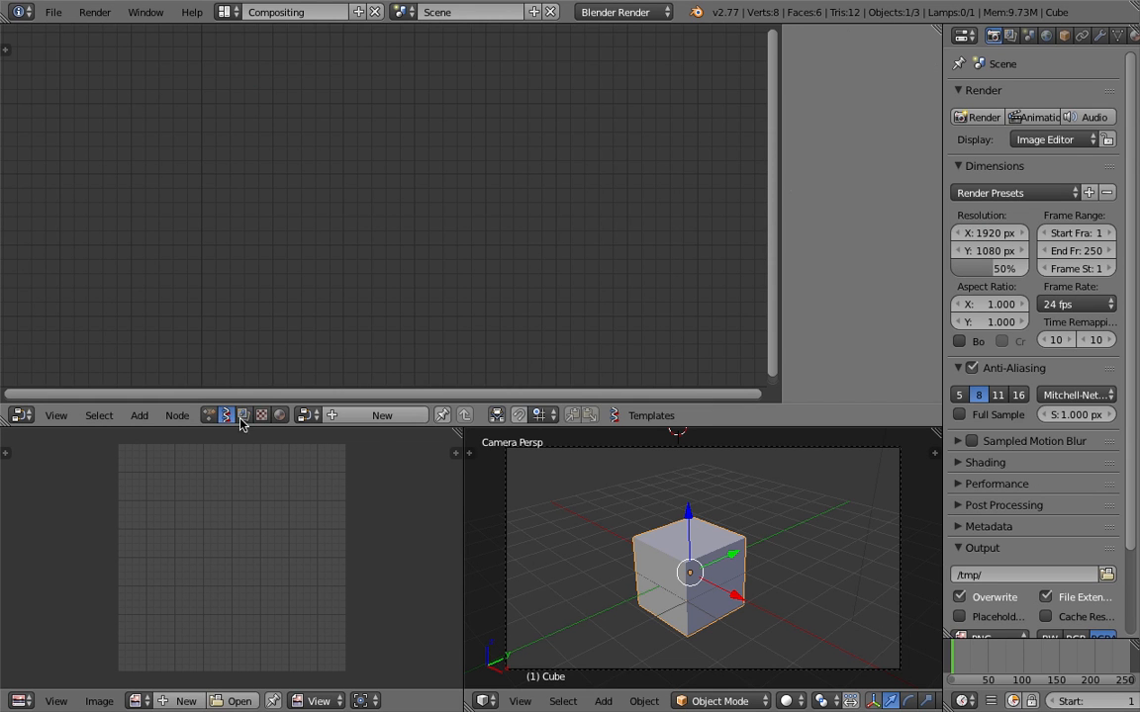
- Resize the areas so the node editor is shorter and the properties area slightly wider, and take the 3D view out of camera view
{"action": "left_click_drag", "start_coordinate": [237, 428], "coordinate": [387, 364]}
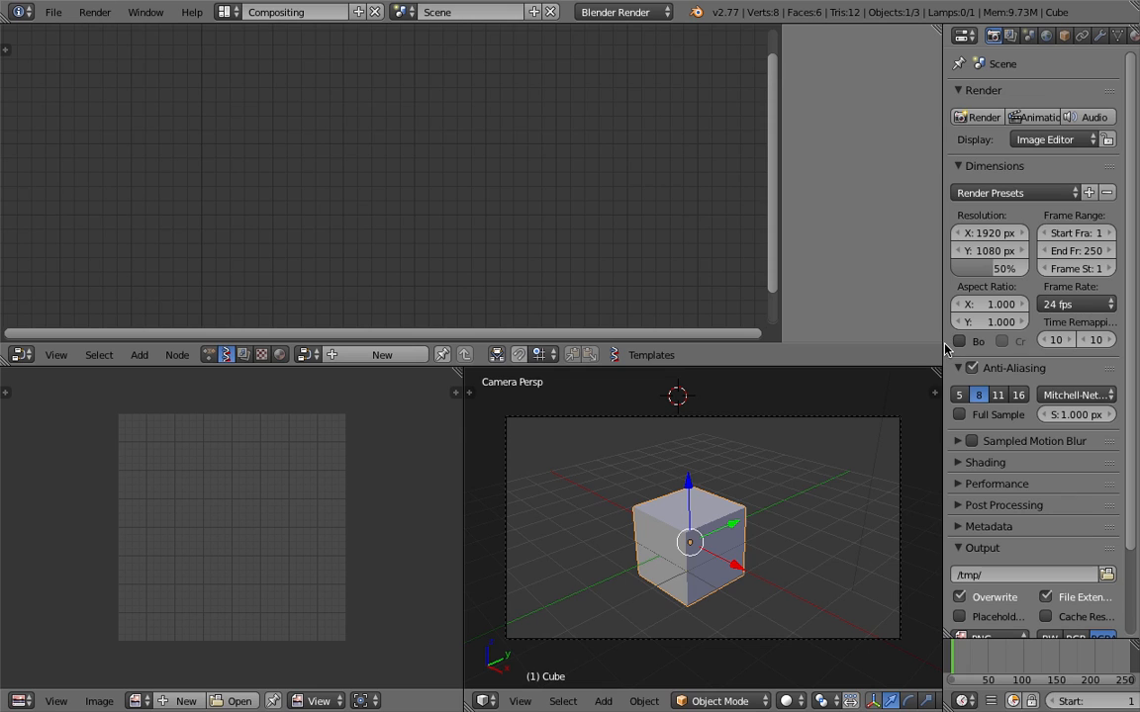
{"action": "left_click_drag", "start_coordinate": [943, 345], "coordinate": [1110, 345]}
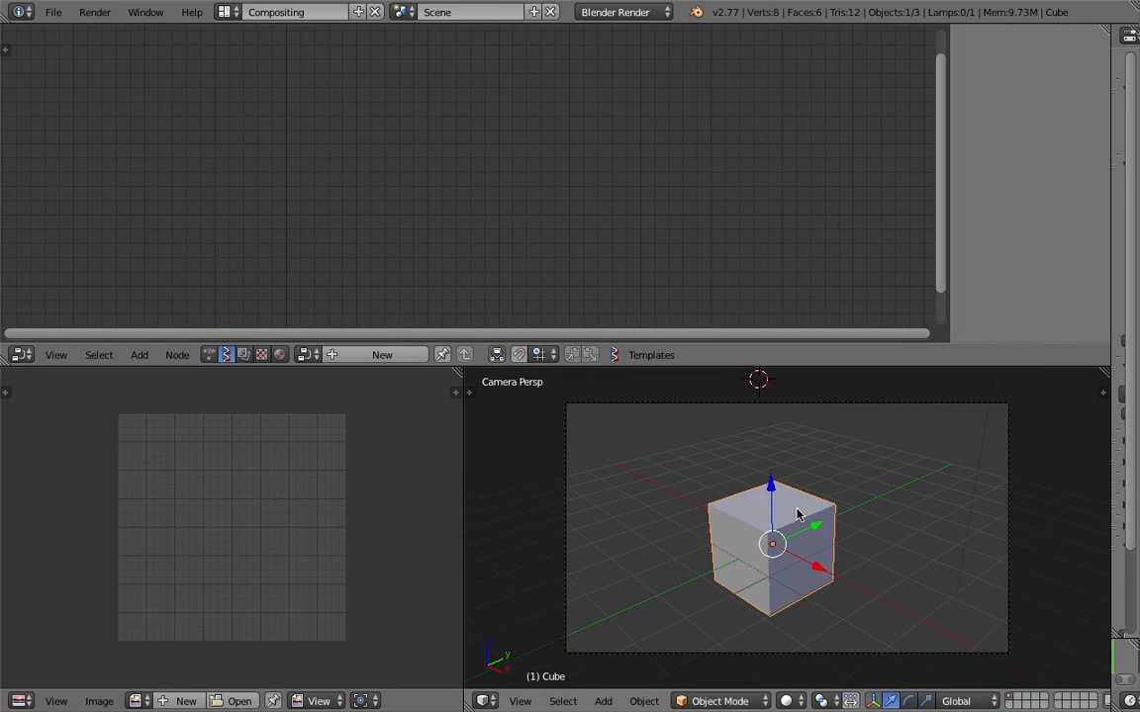
{"action": "middle_click_drag", "start_coordinate": [797, 519], "coordinate": [804, 510]}
{"action": "left_click_drag", "start_coordinate": [1109, 396], "coordinate": [984, 395]}
{"action": "middle_click_drag", "start_coordinate": [706, 451], "coordinate": [627, 397]}
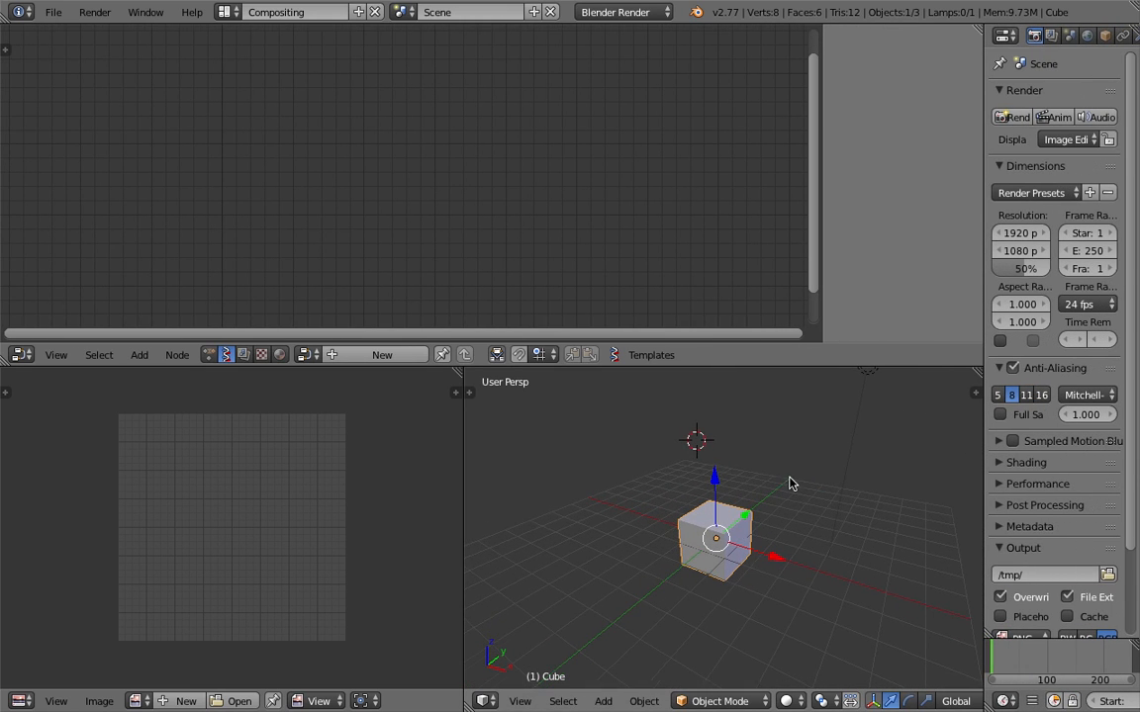
{"action": "left_click_drag", "start_coordinate": [983, 415], "coordinate": [930, 416]}
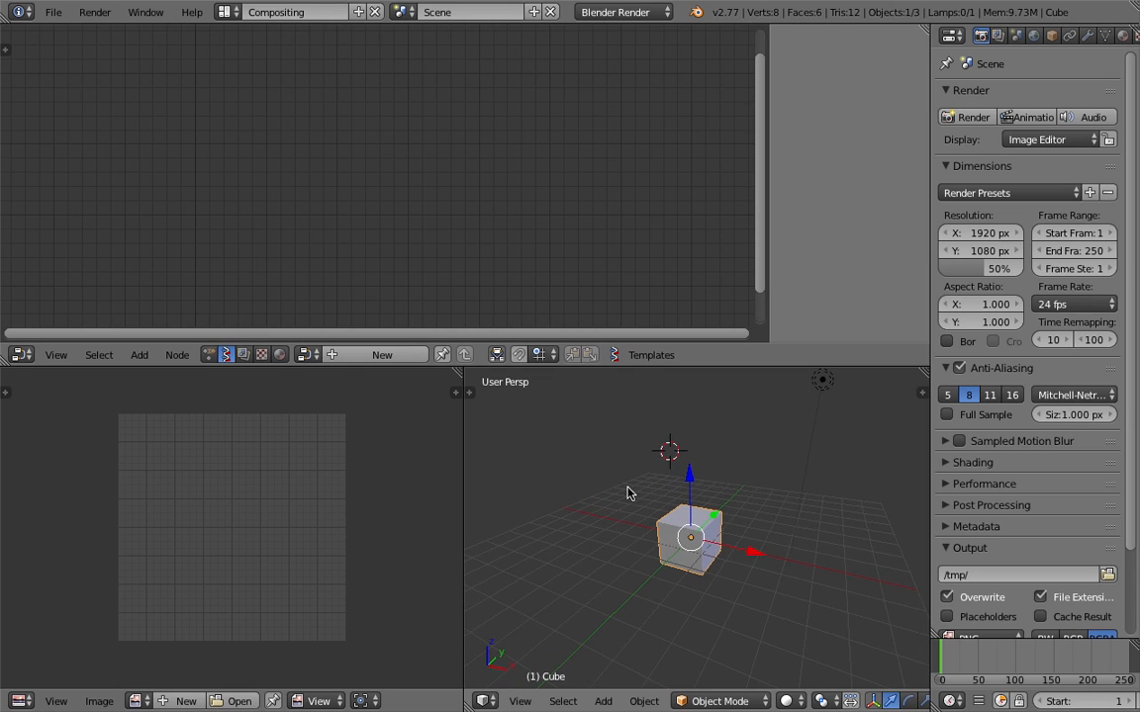
{"action": "scroll", "coordinate": [643, 482], "scroll_direction": "up", "scroll_amount": 2}
{"action": "scroll", "coordinate": [645, 482], "scroll_direction": "down", "scroll_amount": 2}
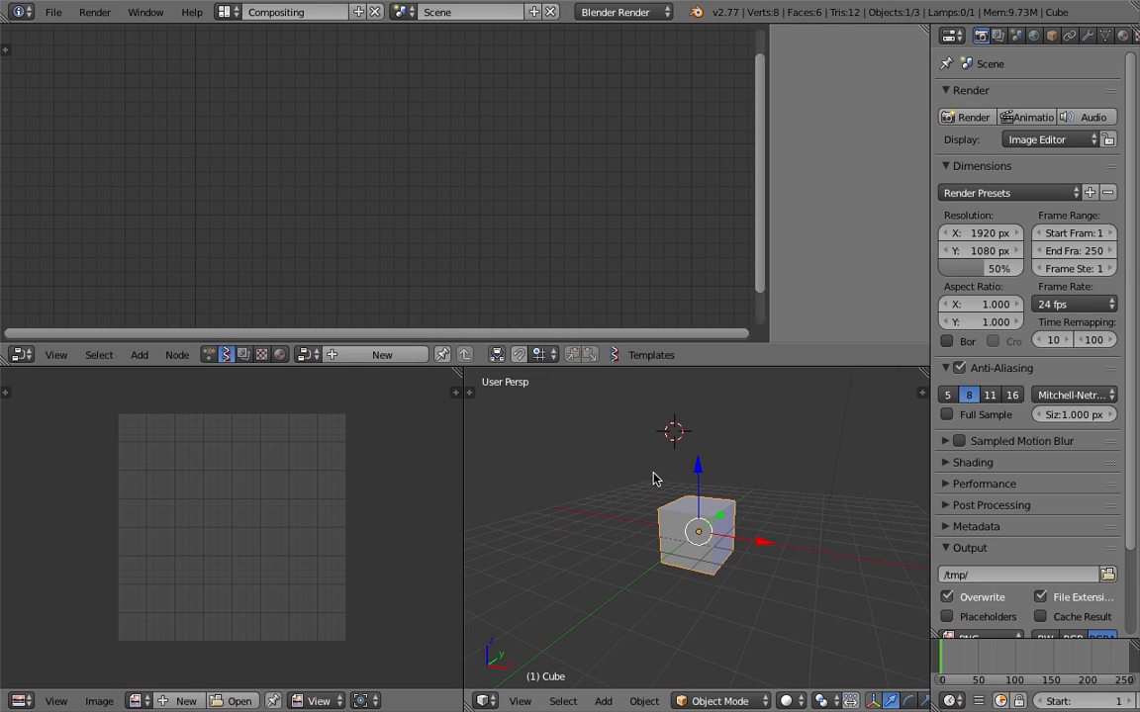
{"action": "middle_click_drag", "start_coordinate": [653, 479], "coordinate": [646, 495]}
{"action": "scroll", "coordinate": [643, 495], "scroll_direction": "down", "scroll_amount": 2}
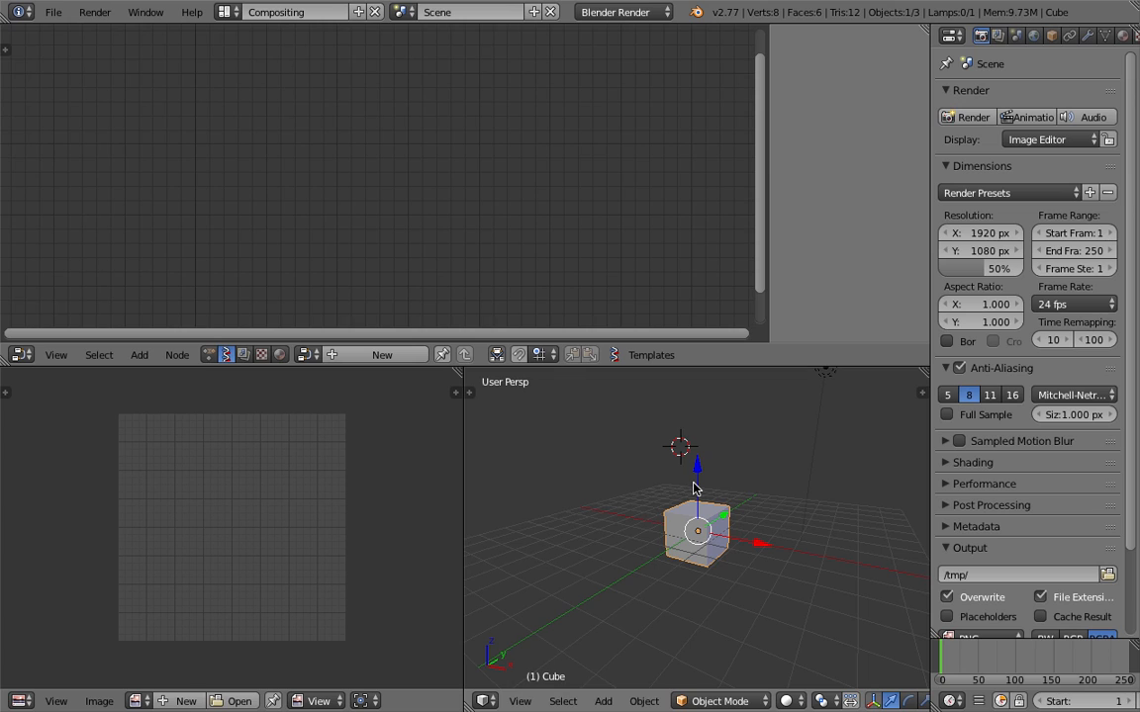
{"action": "middle_click_drag", "start_coordinate": [710, 528], "coordinate": [677, 514]}
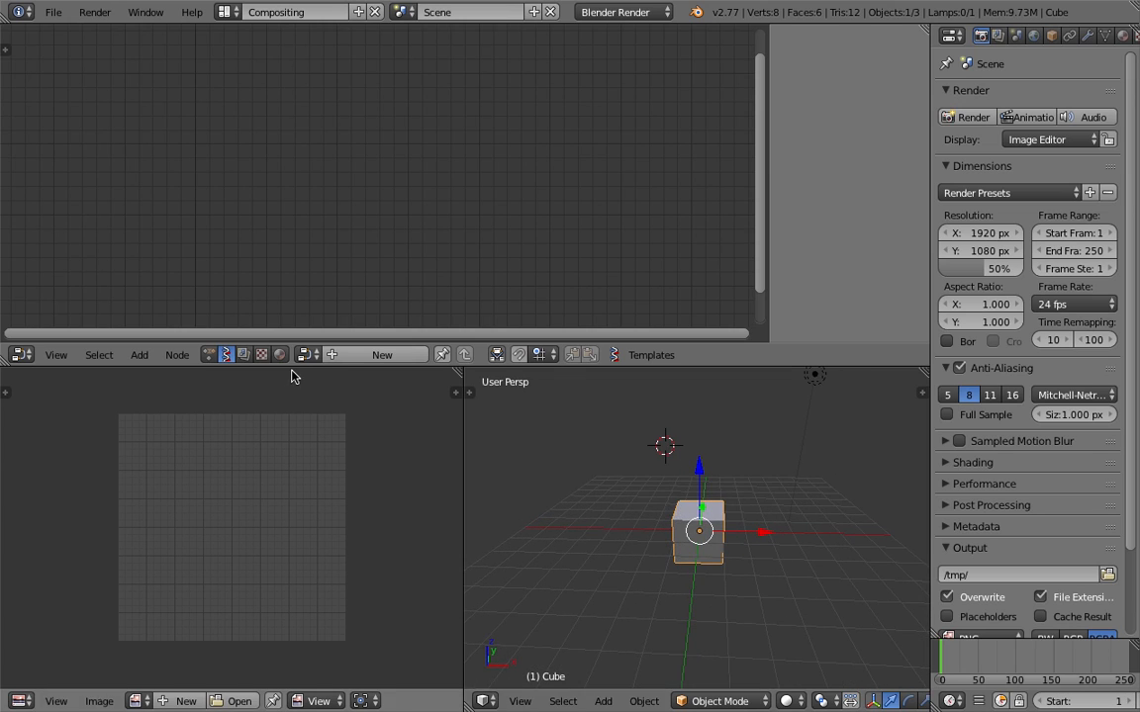
- Create a new Sverchok node tree and place a Scripted Node from the generators in it
{"action": "left_click", "coordinate": [356, 355]}
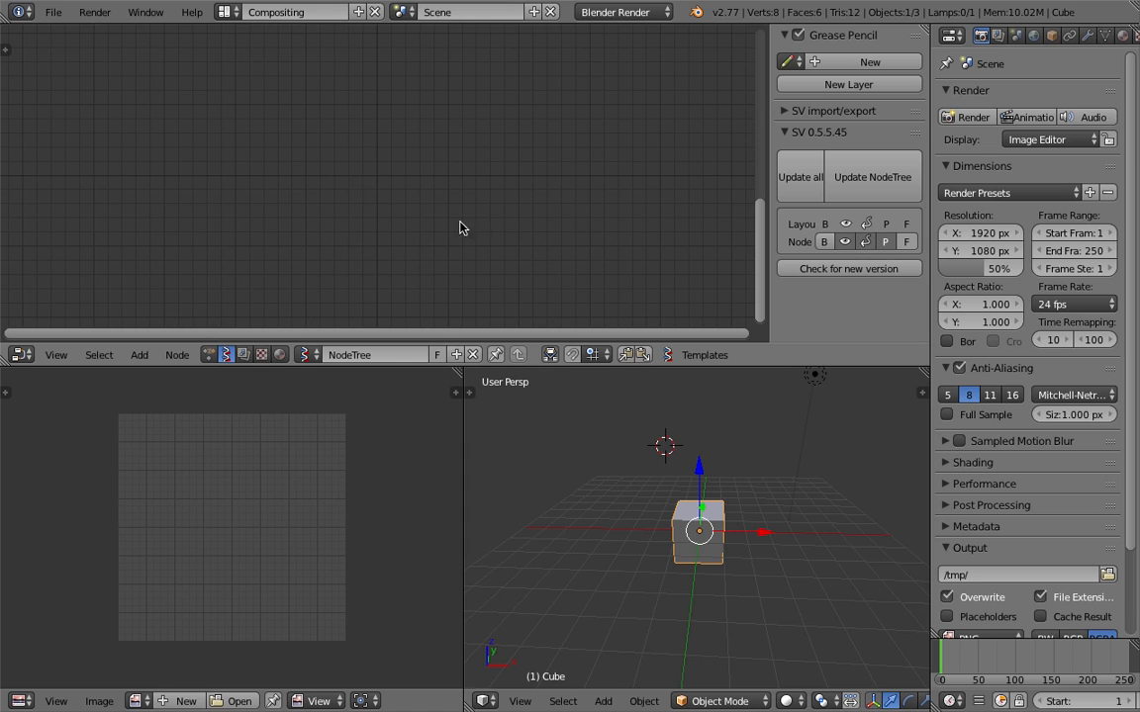
{"action": "key", "text": "shift+a"}
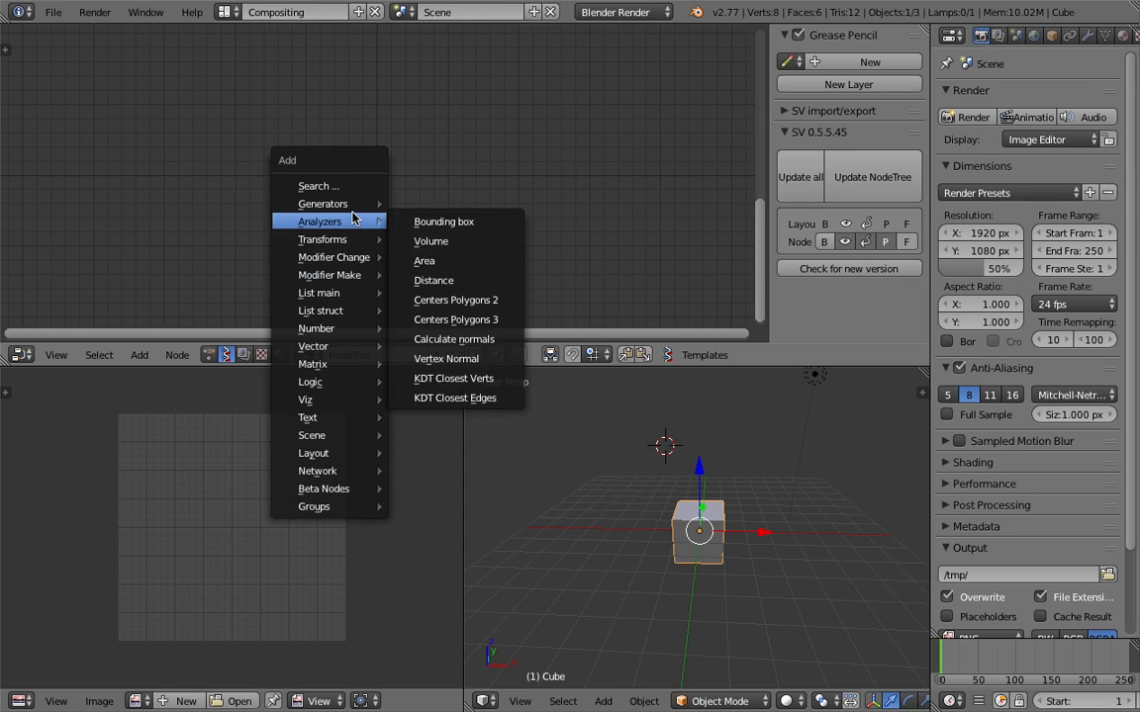
{"action": "mouse_move", "coordinate": [351, 207]}
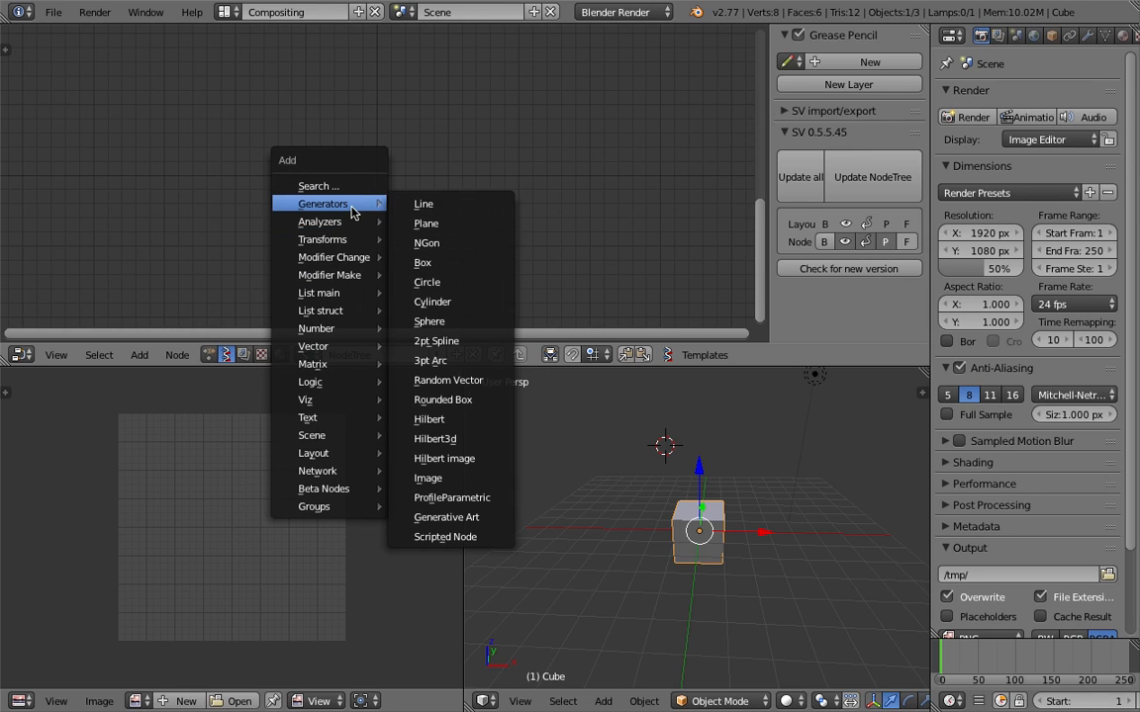
{"action": "left_click", "coordinate": [474, 537]}
{"action": "left_click", "coordinate": [318, 172]}
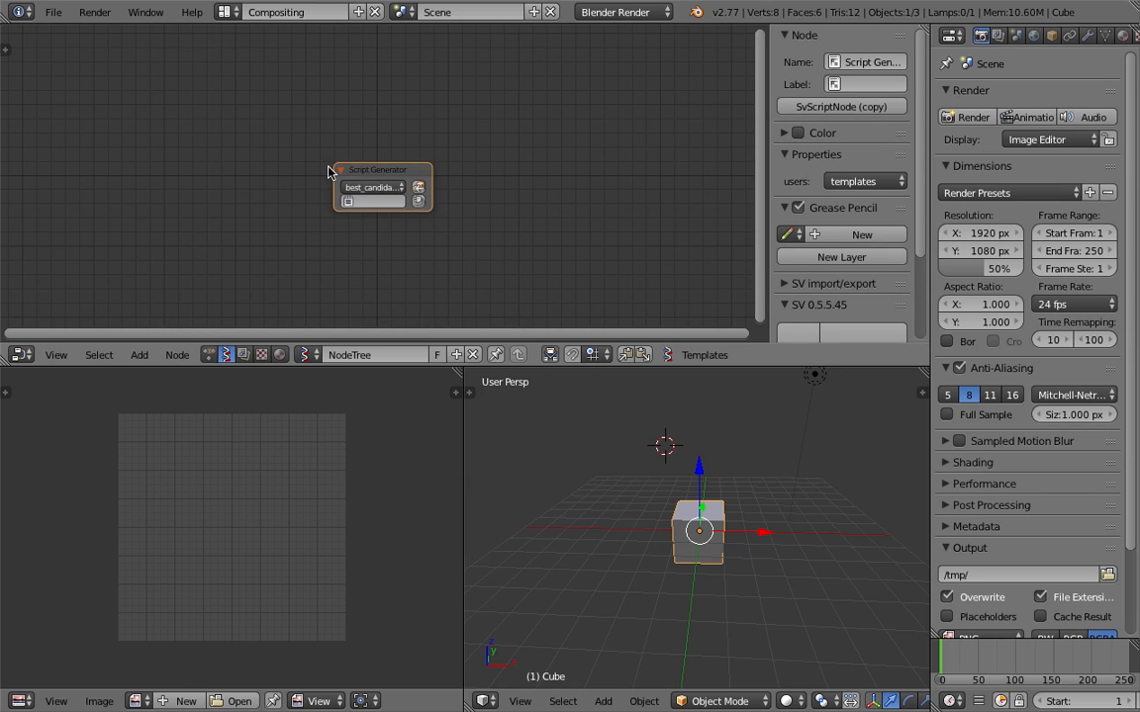
- Choose the spiral_fib.py template in the Script Generator node and import it as a text block
{"action": "scroll", "coordinate": [318, 172], "scroll_direction": "up", "scroll_amount": 1}
{"action": "left_click", "coordinate": [348, 197]}
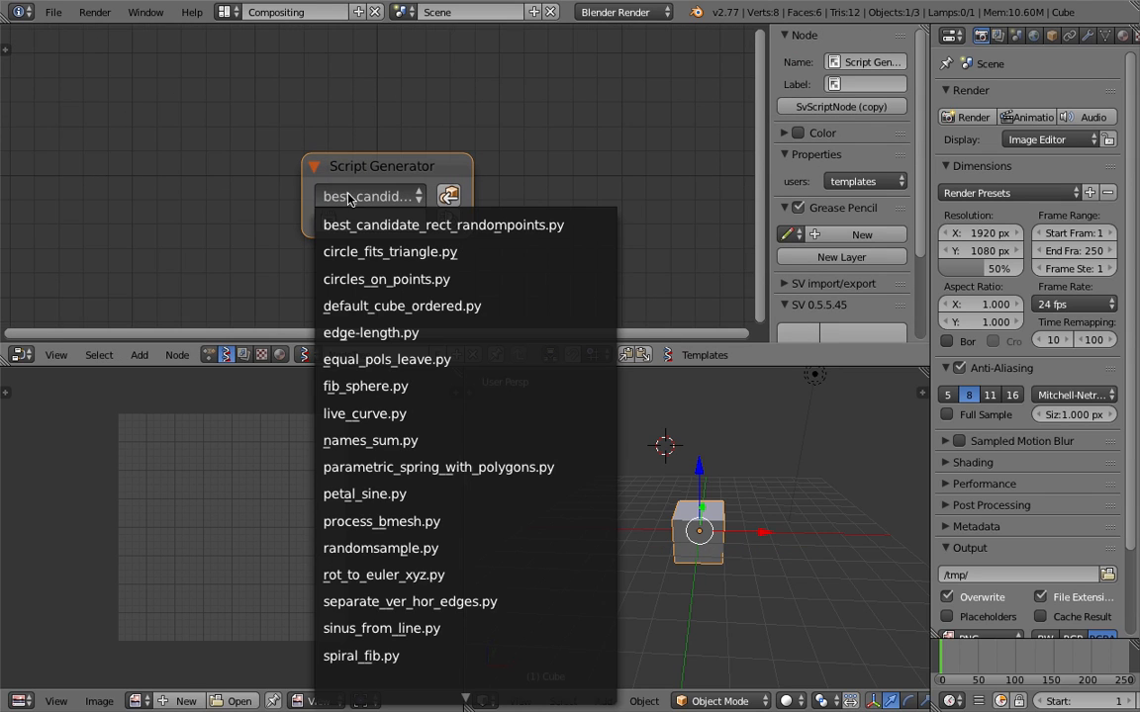
{"action": "left_click", "coordinate": [412, 662]}
{"action": "left_click_drag", "start_coordinate": [382, 222], "coordinate": [369, 165]}
{"action": "left_click", "coordinate": [365, 168]}
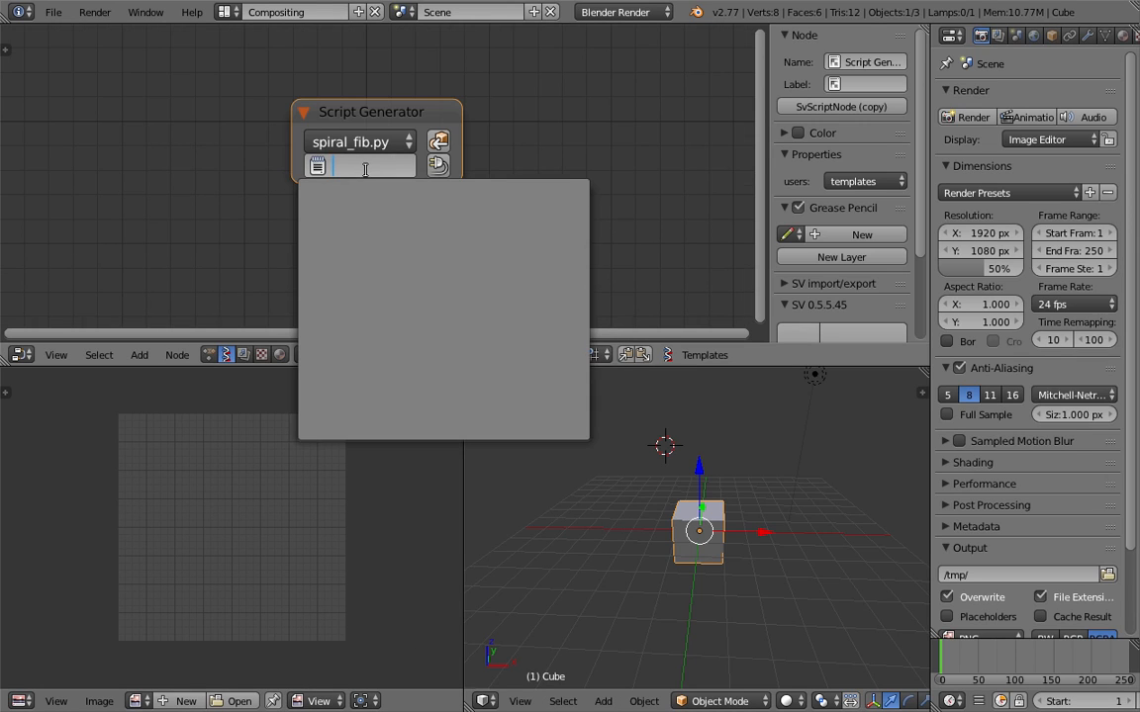
{"action": "left_click", "coordinate": [499, 157]}
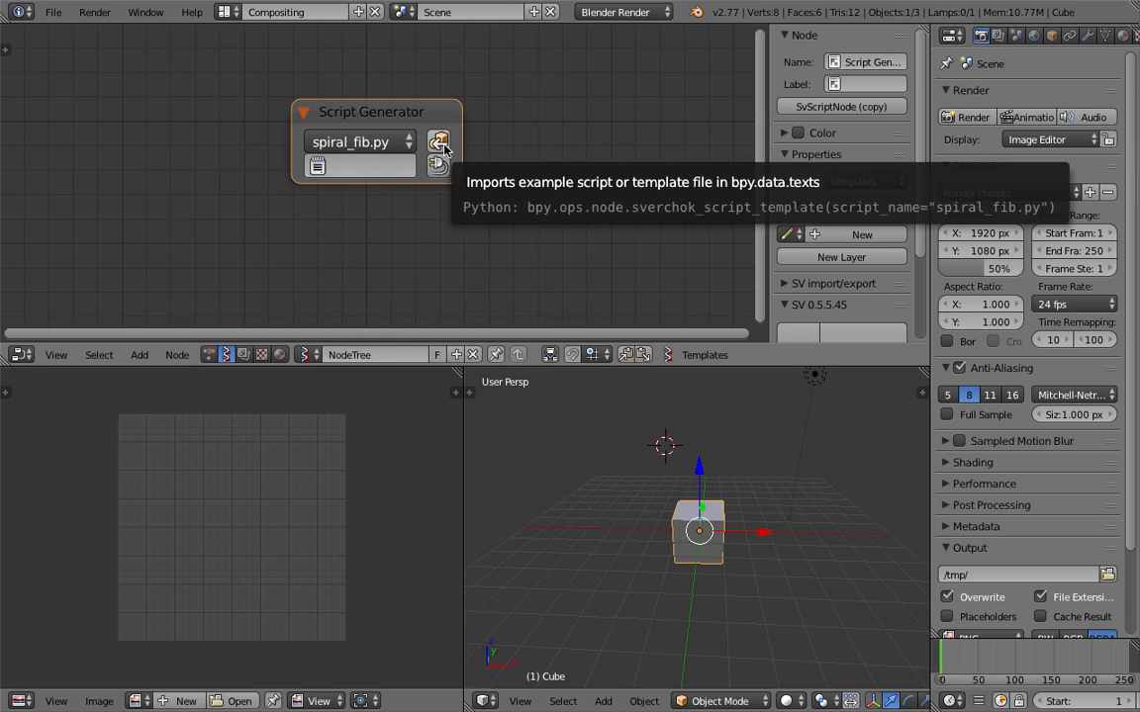
{"action": "left_click", "coordinate": [438, 142]}
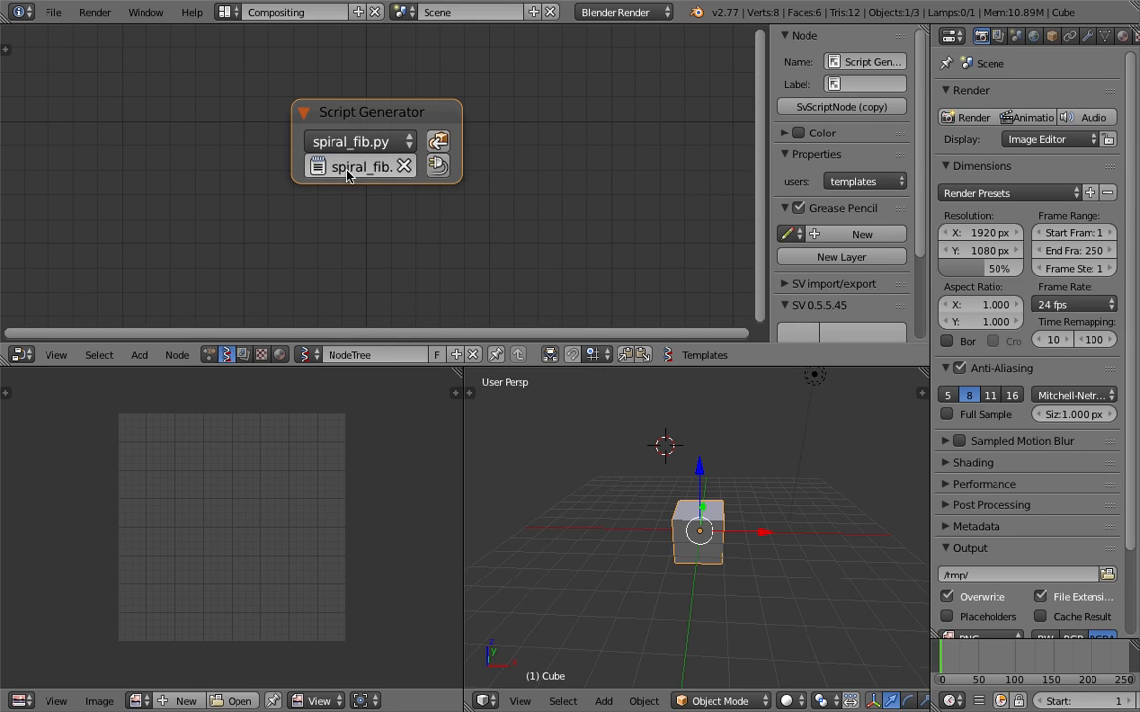
- Turn the image editor into a text editor showing spiral_fib.py with line numbers and syntax highlighting, and make it slightly taller
{"action": "left_click", "coordinate": [20, 700]}
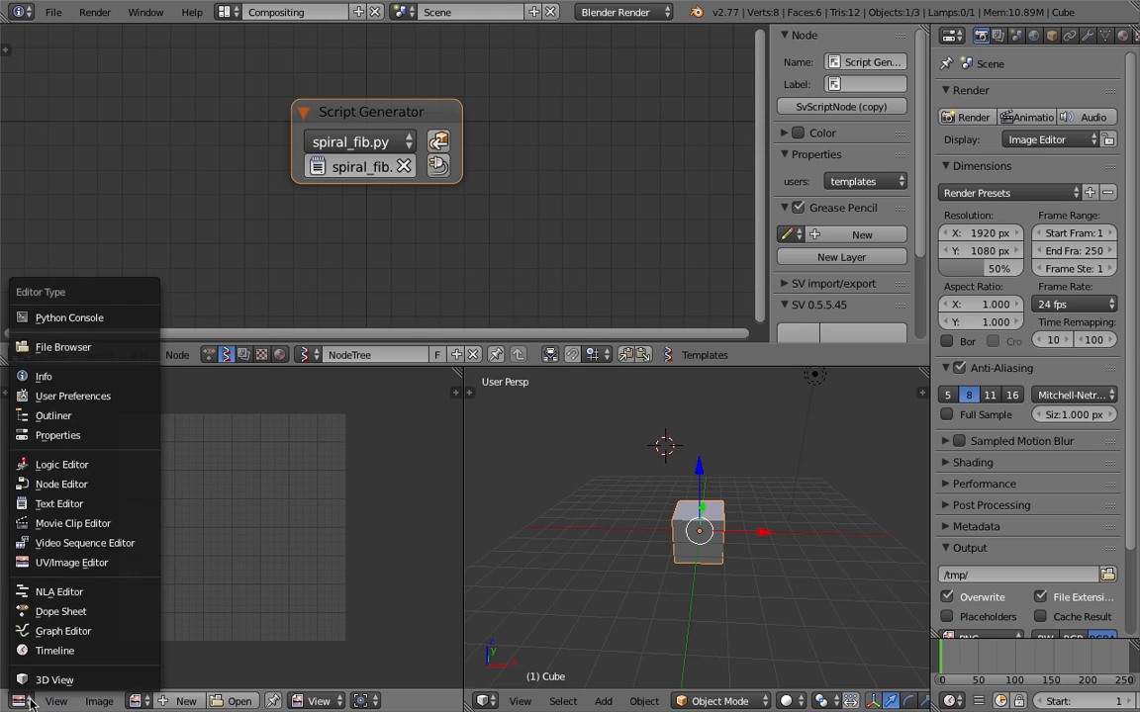
{"action": "left_click", "coordinate": [78, 515]}
{"action": "left_click", "coordinate": [190, 701]}
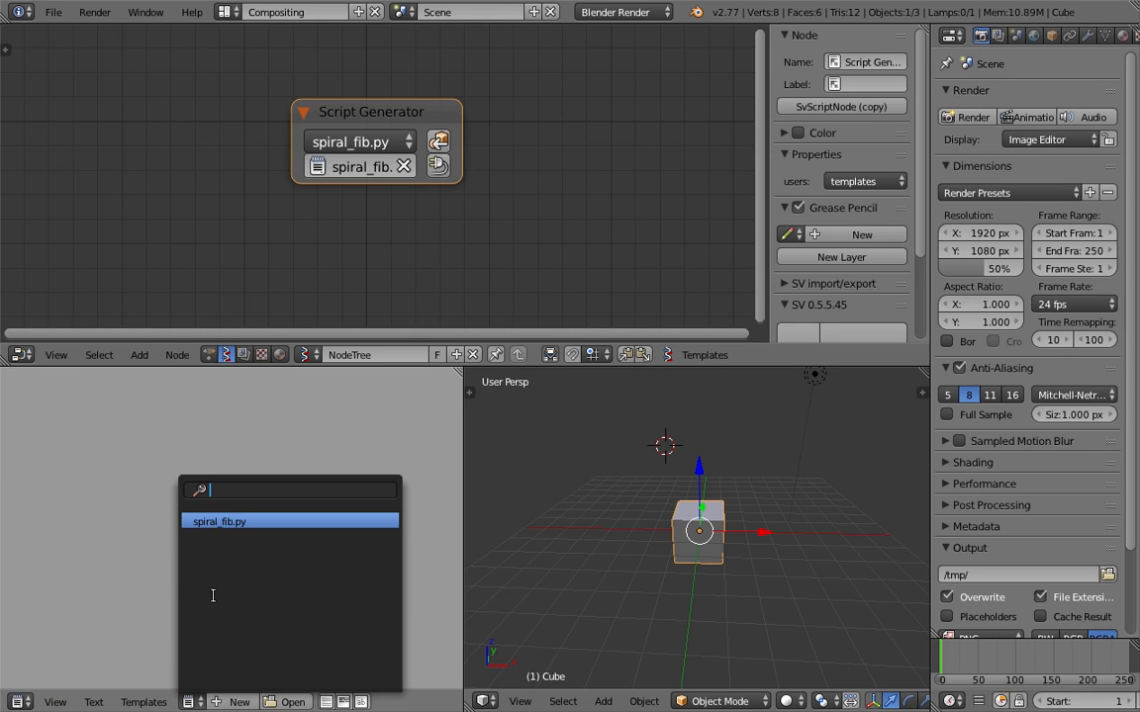
{"action": "left_click", "coordinate": [228, 522]}
{"action": "scroll", "coordinate": [377, 684], "scroll_direction": "down", "scroll_amount": 1}
{"action": "scroll", "coordinate": [382, 697], "scroll_direction": "down", "scroll_amount": 5}
{"action": "left_click", "coordinate": [373, 700]}
{"action": "left_click", "coordinate": [407, 698]}
{"action": "scroll", "coordinate": [321, 571], "scroll_direction": "up", "scroll_amount": 1}
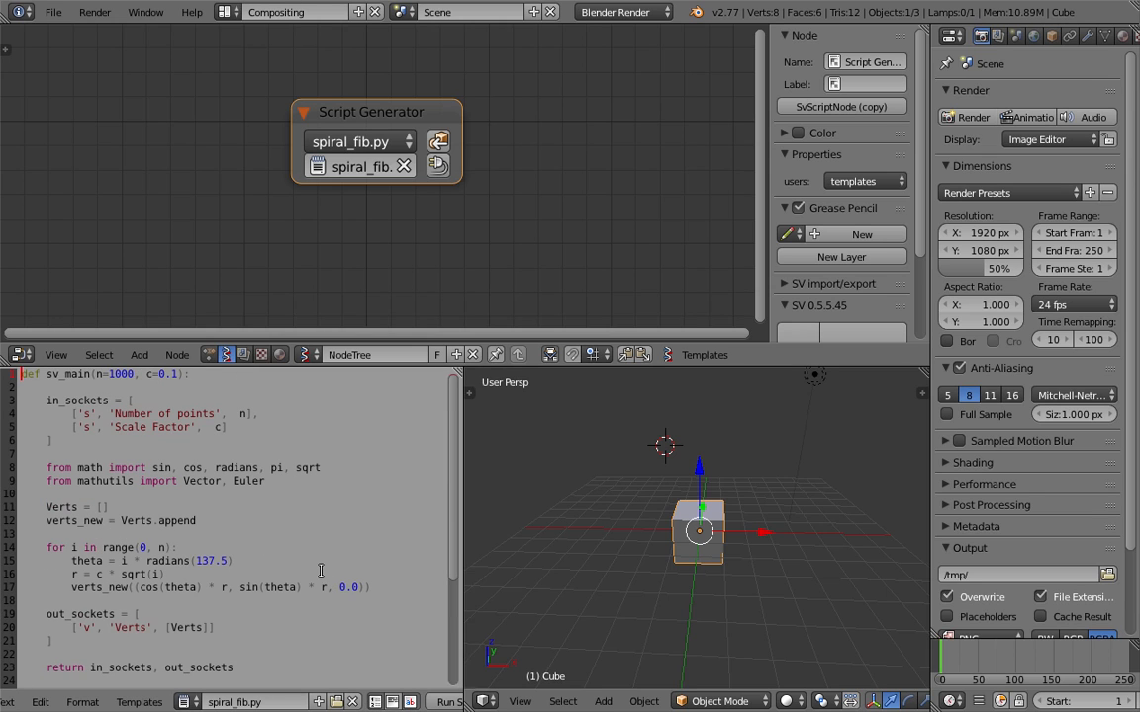
{"action": "left_click_drag", "start_coordinate": [400, 366], "coordinate": [405, 359]}
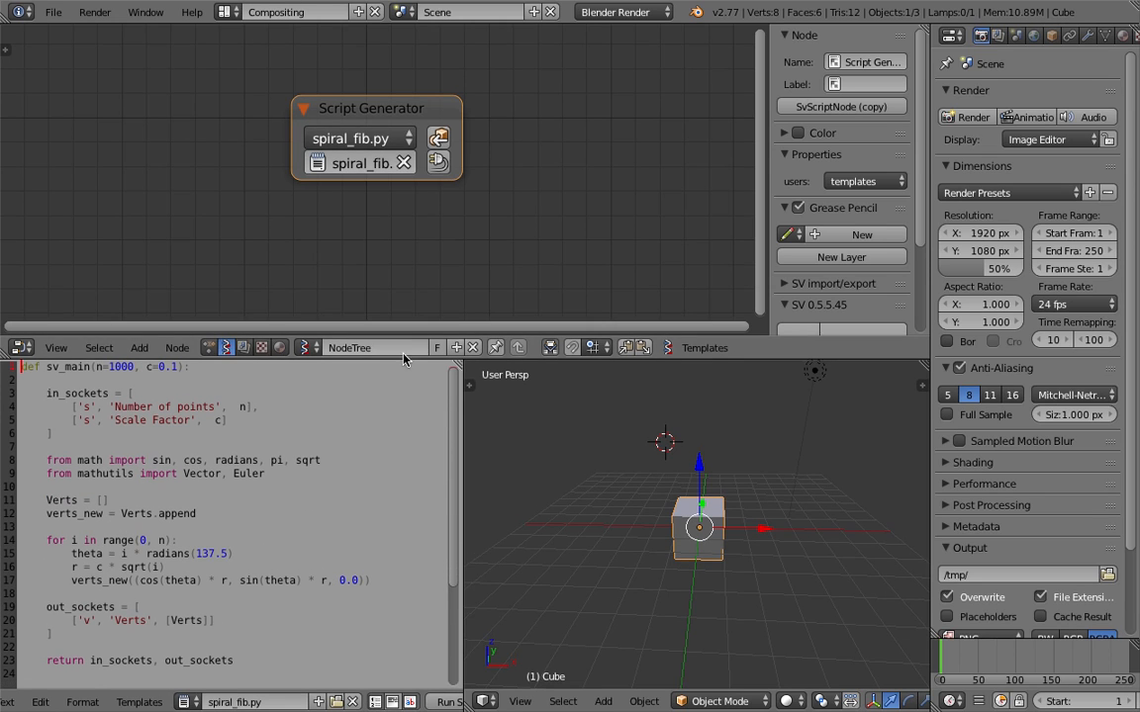
- Load spiral_fib.py into the Script Generator node, hide the node editor's sidebar, and narrow the properties area
{"action": "left_click", "coordinate": [438, 164]}
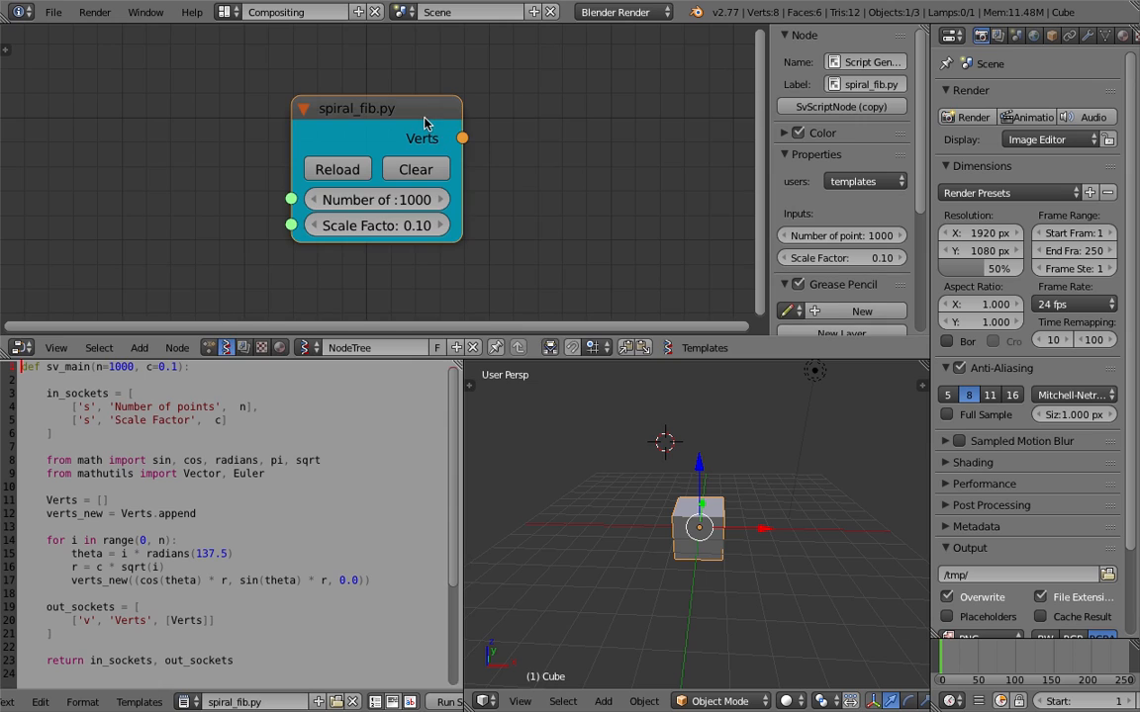
{"action": "key", "text": "n"}
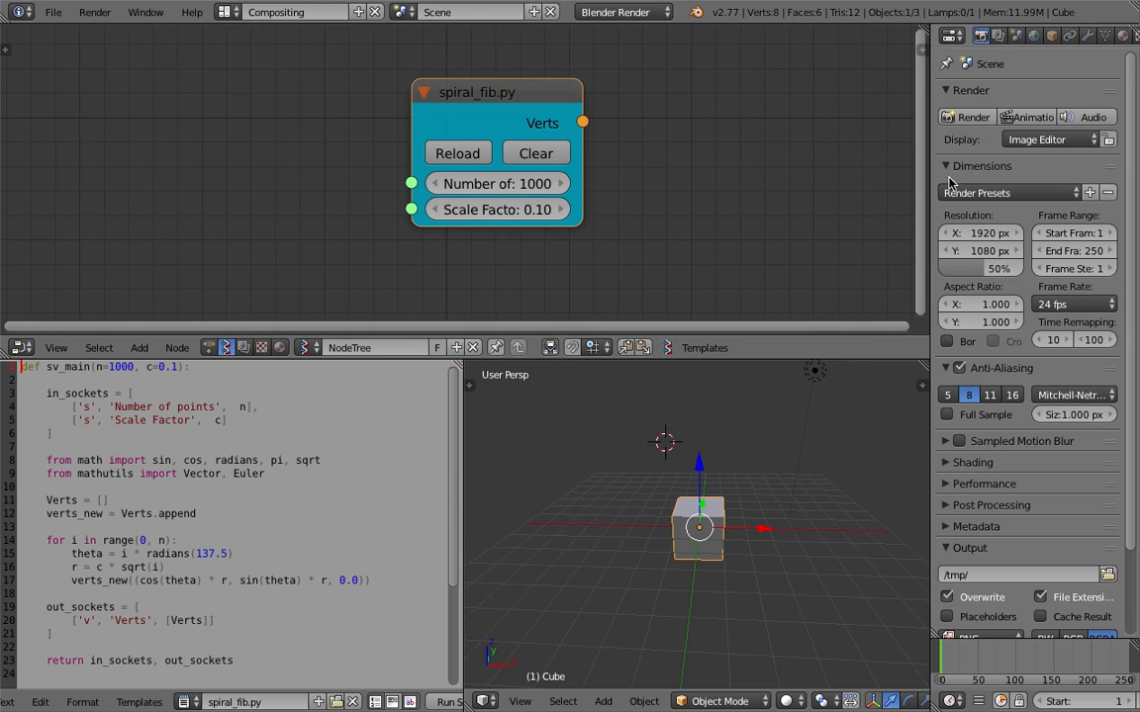
{"action": "left_click_drag", "start_coordinate": [931, 182], "coordinate": [948, 184]}
{"action": "scroll", "coordinate": [871, 237], "scroll_direction": "down", "scroll_amount": 2}
- Delete the default cube from the scene
{"action": "mouse_move", "coordinate": [692, 510]}
{"action": "middle_mouse_down"}
{"action": "mouse_move", "coordinate": [765, 524]}
{"action": "mouse_move", "coordinate": [726, 496]}
{"action": "mouse_move", "coordinate": [693, 519]}
{"action": "middle_mouse_up"}
{"action": "key", "text": "x"}
{"action": "left_click", "coordinate": [682, 525]}
- Find the Viewer Draw node by searching for "view" and place it beside the spiral_fib.py node
{"action": "scroll", "coordinate": [600, 198], "scroll_direction": "down", "scroll_amount": 5, "text": "ctrl"}
{"action": "key", "text": "shift+a"}
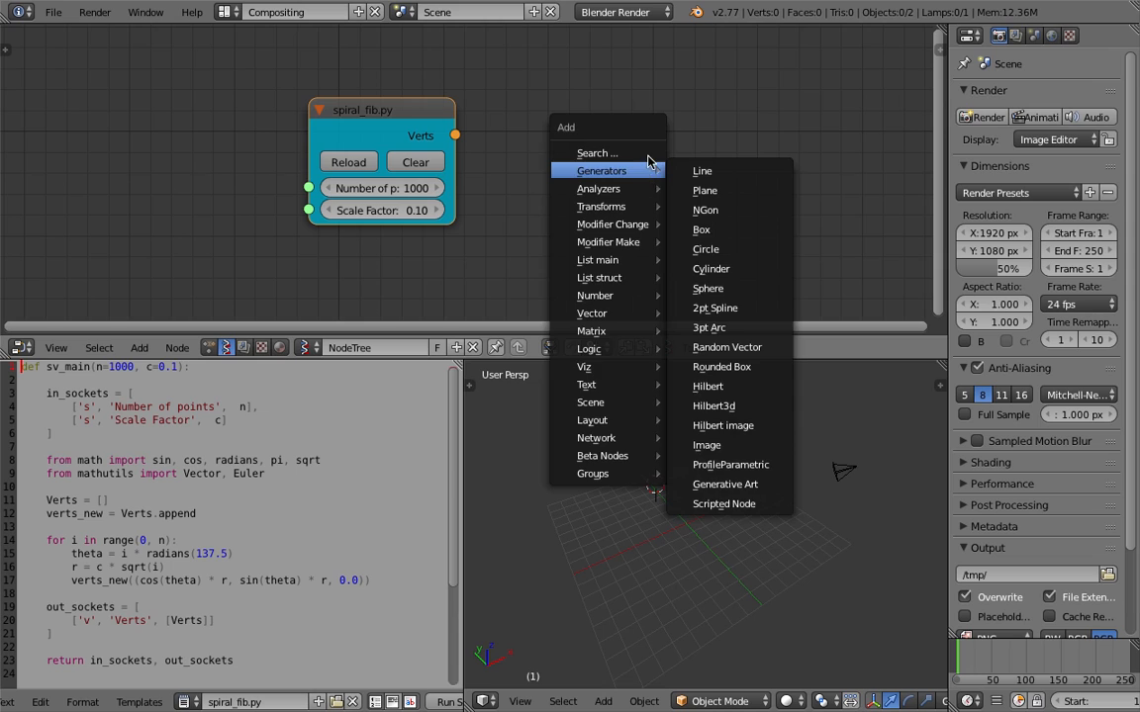
{"action": "left_click", "coordinate": [648, 158]}
{"action": "type", "text": "view"}
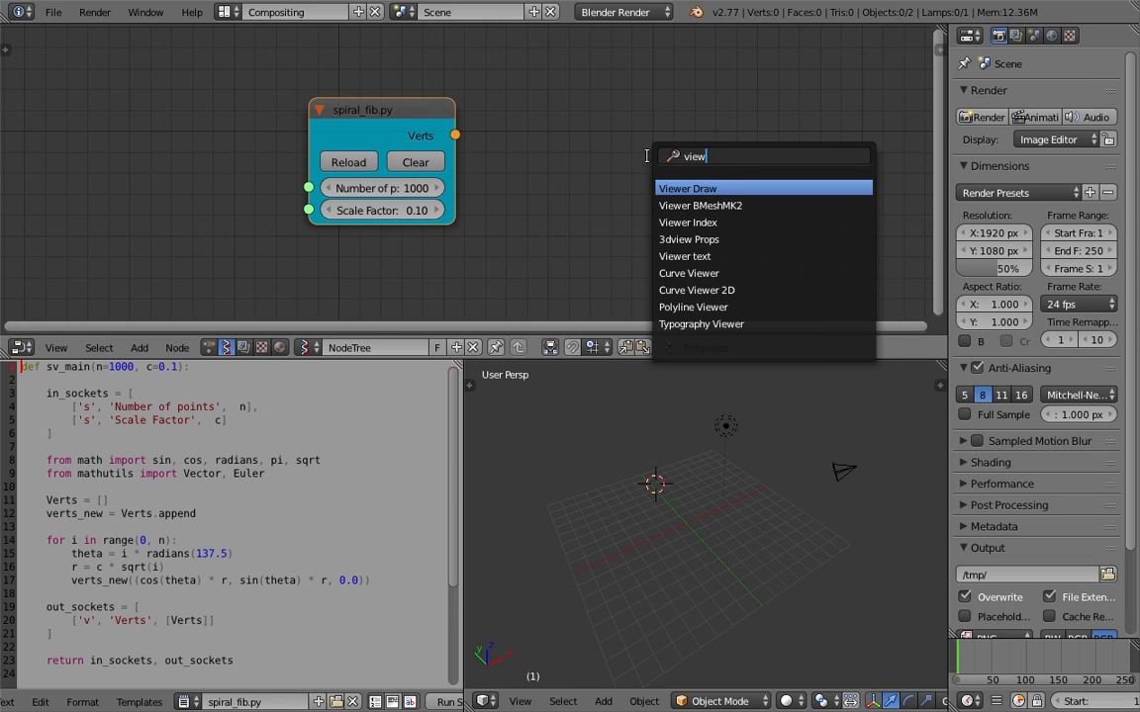
{"action": "key", "text": "Return"}
{"action": "left_click", "coordinate": [617, 97]}
{"action": "key", "text": "Home"}
- Set the spiral's number of points to 100 and connect the Verts output to the Viewer Draw vertices input
{"action": "left_click", "coordinate": [474, 190]}
{"action": "type", "text": "100"}
{"action": "key", "text": "Return"}
{"action": "left_click_drag", "start_coordinate": [507, 139], "coordinate": [655, 230]}
- Inspect the spiral in the 3D view and raise its number of points to 1589
{"action": "scroll", "coordinate": [665, 574], "scroll_direction": "up", "scroll_amount": 4}
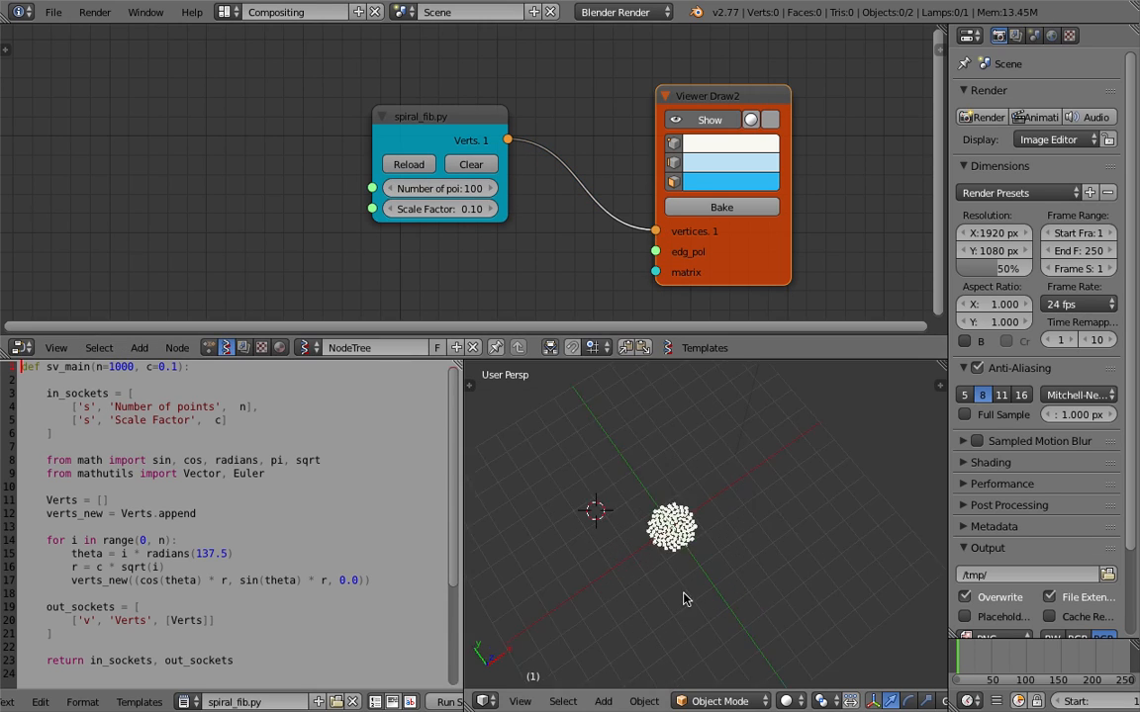
{"action": "scroll", "coordinate": [775, 540], "scroll_direction": "up", "scroll_amount": 4}
{"action": "middle_click_drag", "start_coordinate": [666, 574], "coordinate": [717, 477], "text": "shift"}
{"action": "scroll", "coordinate": [730, 521], "scroll_direction": "down", "scroll_amount": 4}
{"action": "left_click_drag", "start_coordinate": [440, 188], "coordinate": [653, 188]}
{"action": "mouse_move", "coordinate": [473, 188]}
{"action": "left_mouse_down"}
{"action": "mouse_move", "coordinate": [406, 188]}
{"action": "mouse_move", "coordinate": [475, 190]}
{"action": "left_mouse_up"}
{"action": "middle_click_drag", "start_coordinate": [691, 590], "coordinate": [782, 568]}
{"action": "scroll", "coordinate": [692, 524], "scroll_direction": "down", "scroll_amount": 3}
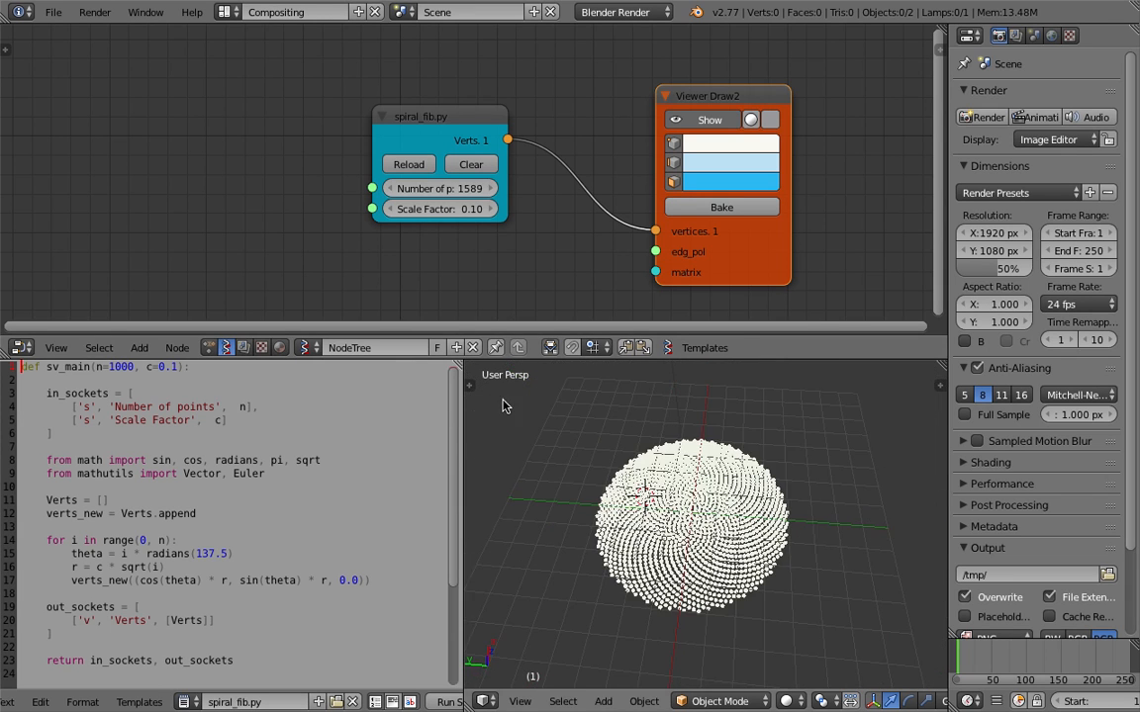
- Adjust the spiral_fib.py node to a scale factor of 0.13 and 1039 points
{"action": "mouse_move", "coordinate": [452, 210]}
{"action": "left_mouse_down"}
{"action": "mouse_move", "coordinate": [548, 210]}
{"action": "mouse_move", "coordinate": [455, 210]}
{"action": "left_mouse_up"}
{"action": "middle_click_drag", "start_coordinate": [692, 475], "coordinate": [665, 554]}
{"action": "left_click_drag", "start_coordinate": [470, 190], "coordinate": [513, 179]}
{"action": "middle_click_drag", "start_coordinate": [567, 115], "coordinate": [534, 102]}
{"action": "middle_click_drag", "start_coordinate": [582, 144], "coordinate": [575, 137]}
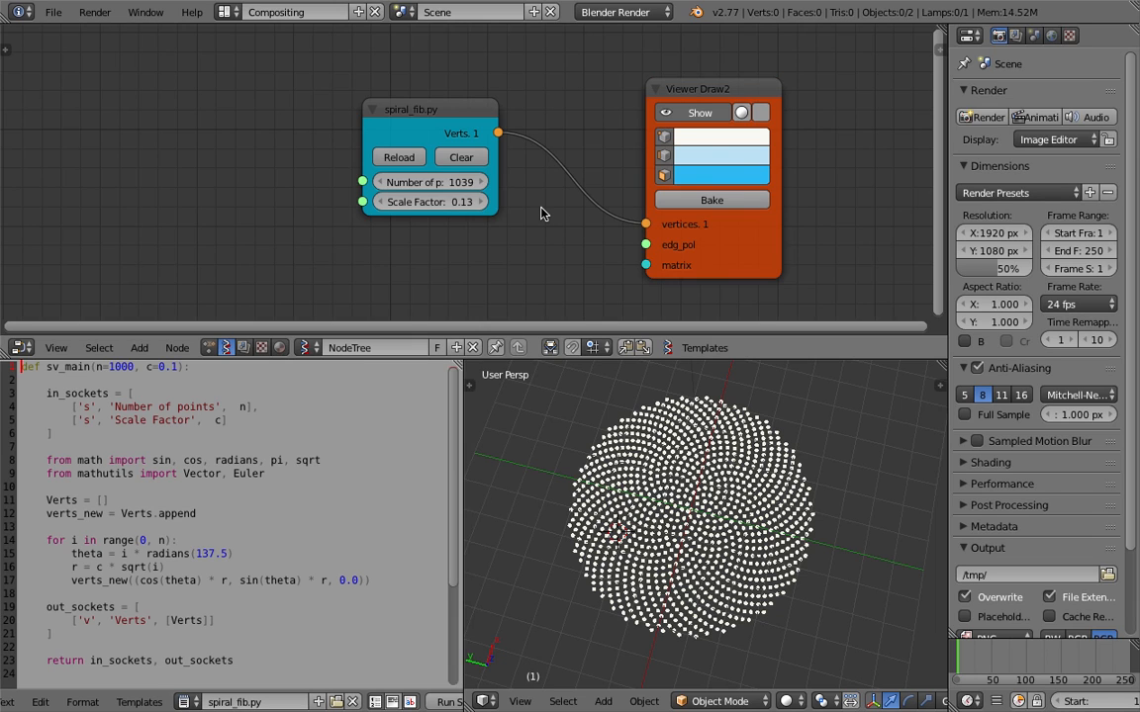
- Delete both nodes from the Sverchok tree and make the text editor slightly wider and shorter
{"action": "key", "text": "x"}
{"action": "middle_click_drag", "start_coordinate": [624, 458], "coordinate": [631, 483]}
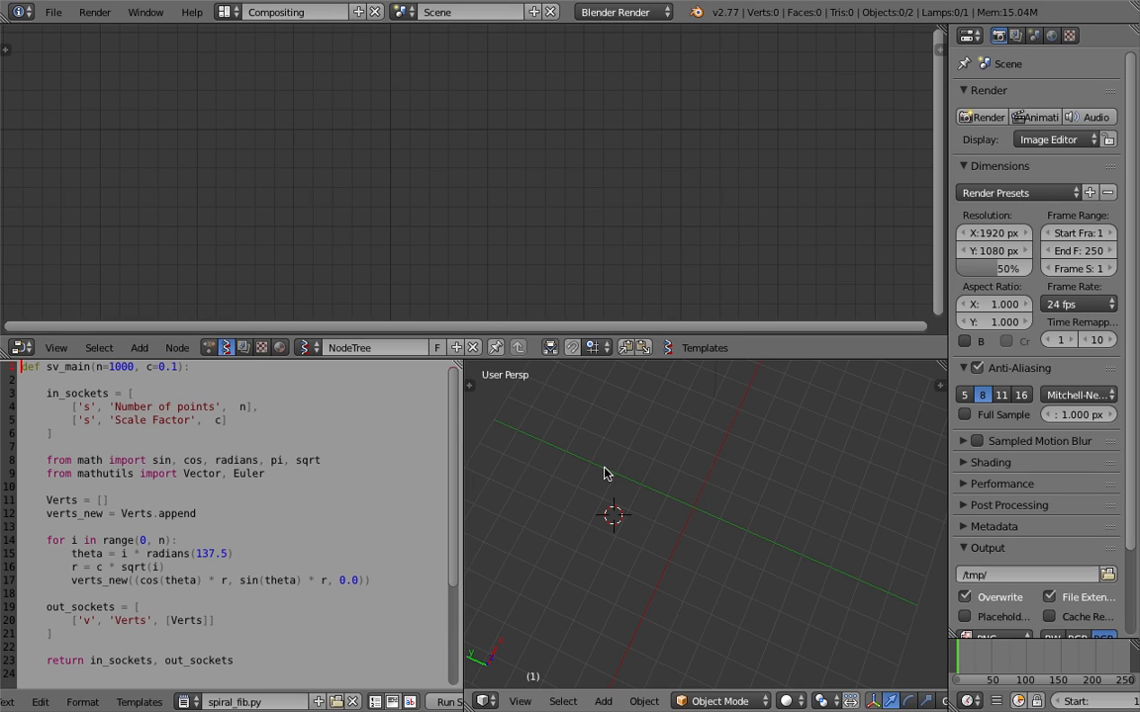
{"action": "left_click_drag", "start_coordinate": [461, 426], "coordinate": [470, 410]}
{"action": "left_click_drag", "start_coordinate": [602, 365], "coordinate": [603, 372]}
- Move the lamp and camera to the second layer and narrow the text editor slightly
{"action": "middle_click_drag", "start_coordinate": [644, 426], "coordinate": [677, 471]}
{"action": "scroll", "coordinate": [671, 483], "scroll_direction": "down", "scroll_amount": 2}
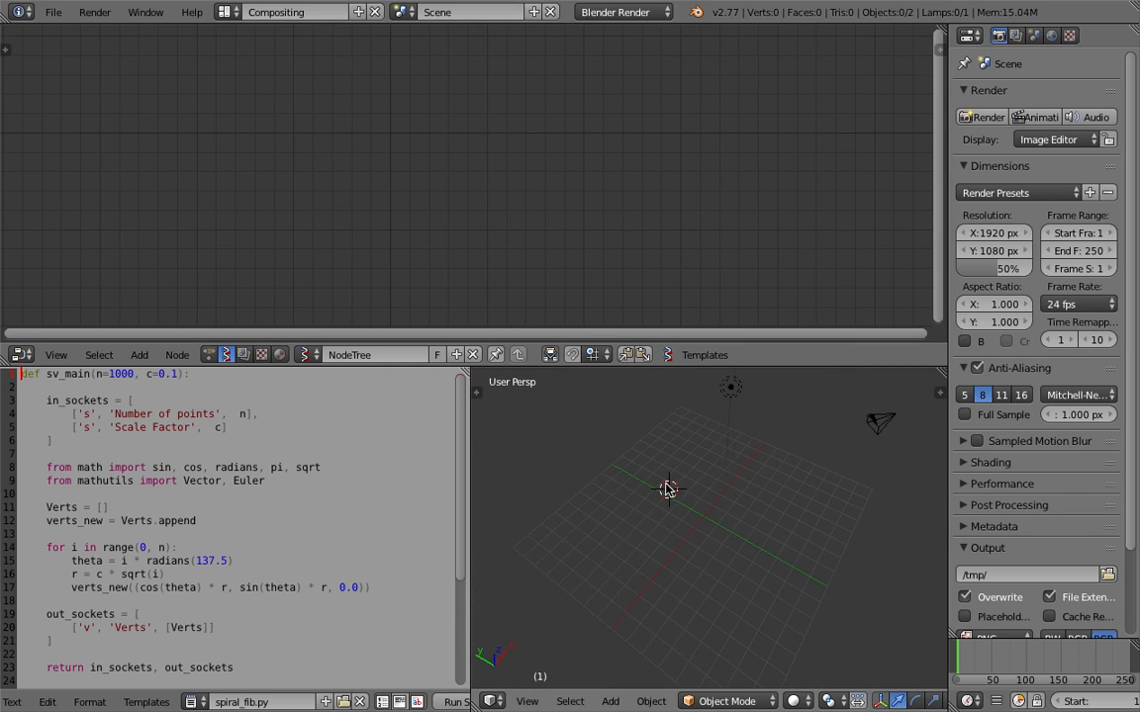
{"action": "right_click", "coordinate": [731, 389]}
{"action": "right_click", "coordinate": [881, 426], "text": "shift"}
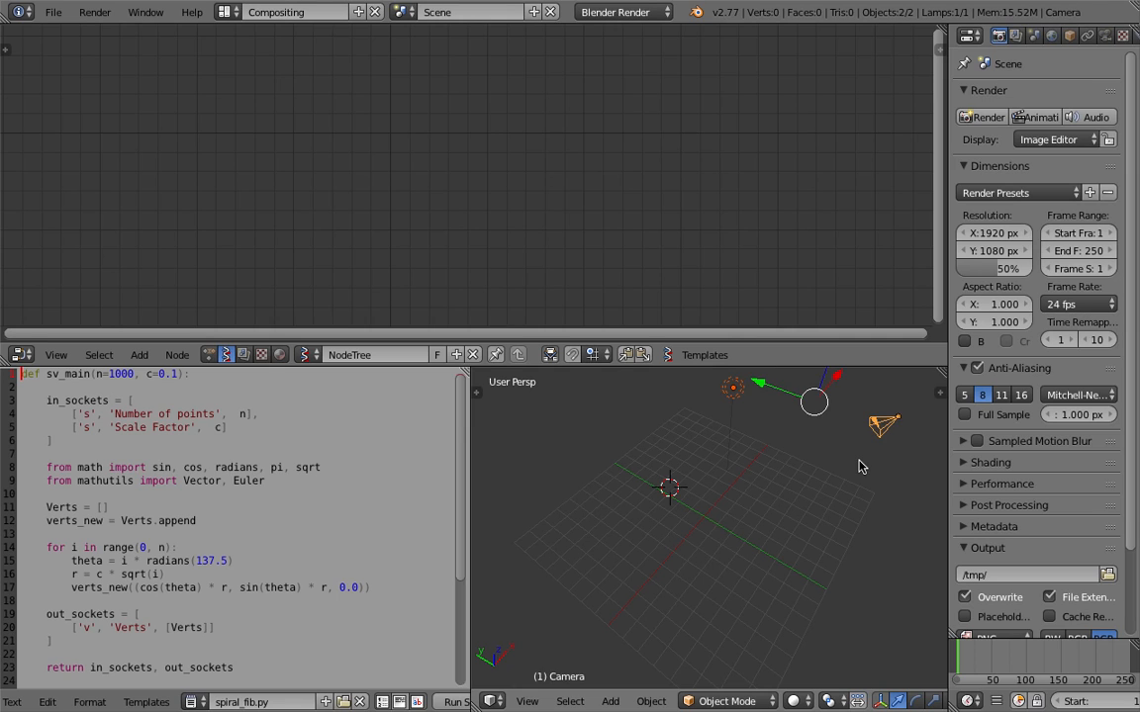
{"action": "key", "text": "m"}
{"action": "key", "text": "2"}
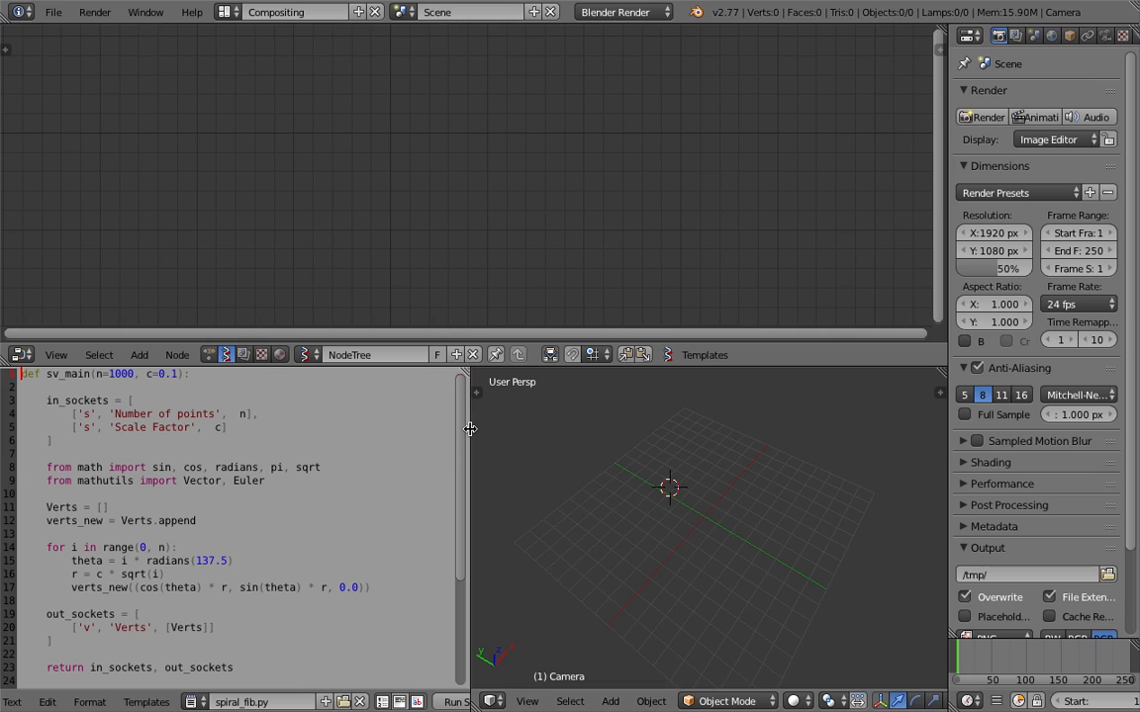
{"action": "left_click_drag", "start_coordinate": [468, 435], "coordinate": [458, 441]}
- Examine the imports, the Verts list and the point-generating loop in the spiral_fib.py script
{"action": "left_click", "coordinate": [373, 508]}
{"action": "scroll", "coordinate": [374, 509], "scroll_direction": "down", "scroll_amount": 3}
{"action": "scroll", "coordinate": [378, 509], "scroll_direction": "up", "scroll_amount": 3}
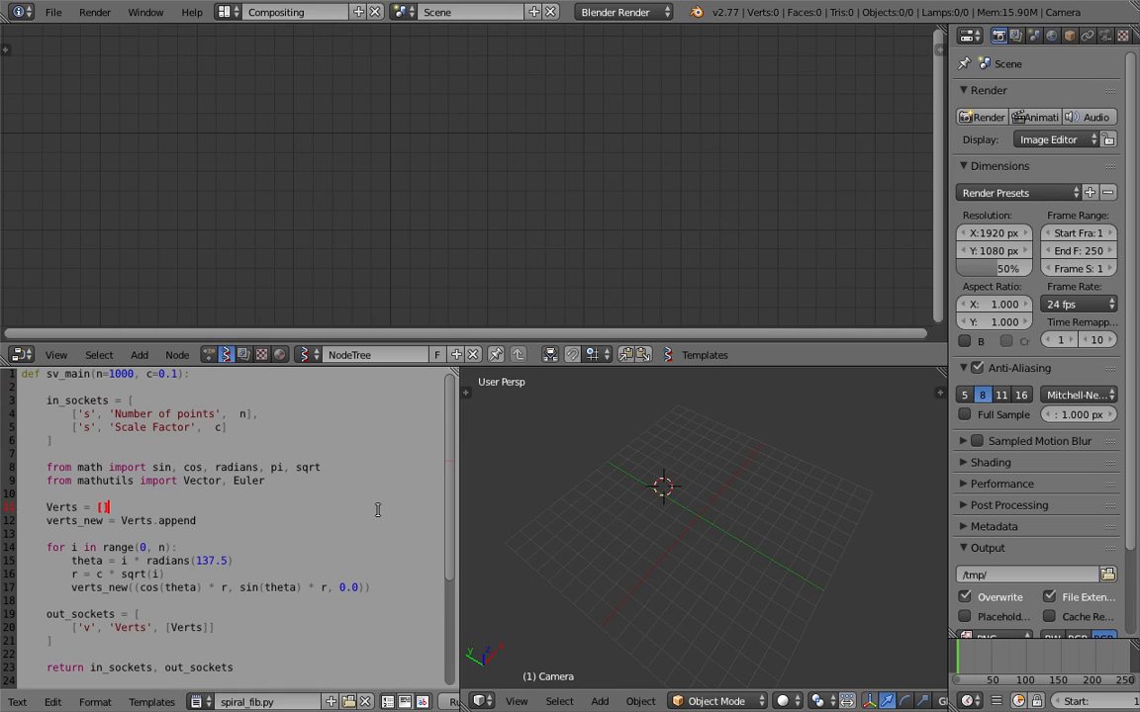
{"action": "left_click", "coordinate": [217, 521]}
{"action": "left_click_drag", "start_coordinate": [243, 560], "coordinate": [54, 465]}
{"action": "left_click", "coordinate": [302, 576]}
{"action": "left_click_drag", "start_coordinate": [349, 603], "coordinate": [46, 508]}
{"action": "left_click", "coordinate": [71, 456]}
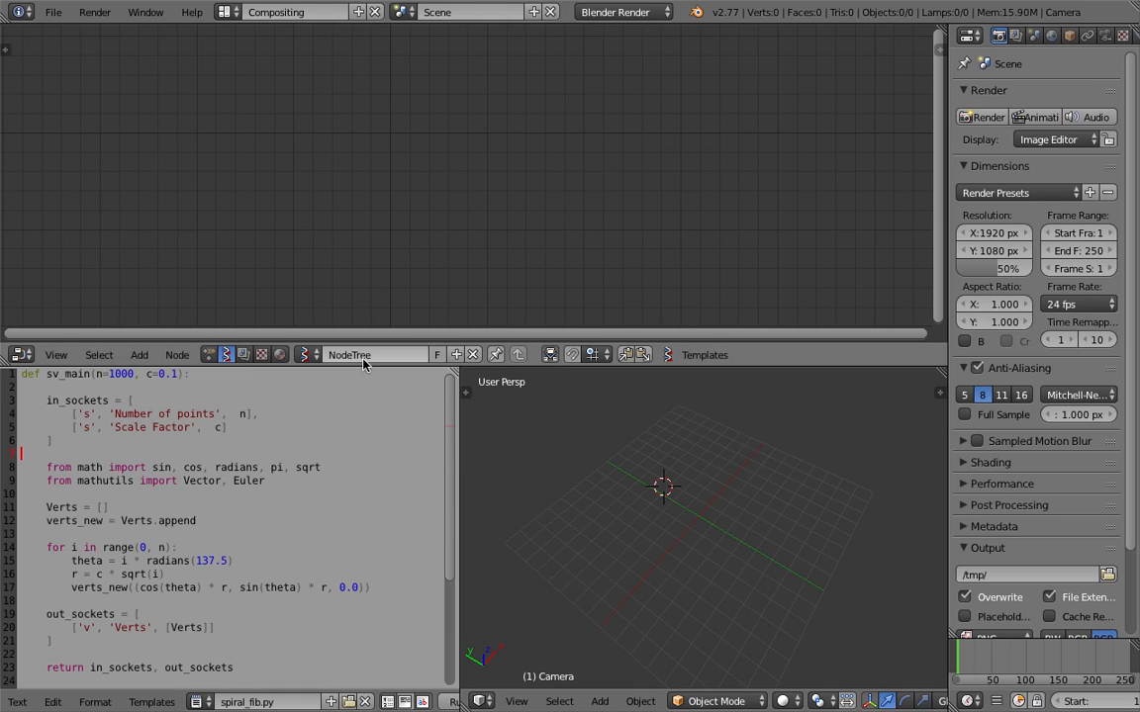
- Switch the node editor to Animation Nodes and create a new node tree
{"action": "middle_click_drag", "start_coordinate": [672, 465], "coordinate": [685, 454]}
{"action": "left_click", "coordinate": [762, 444]}
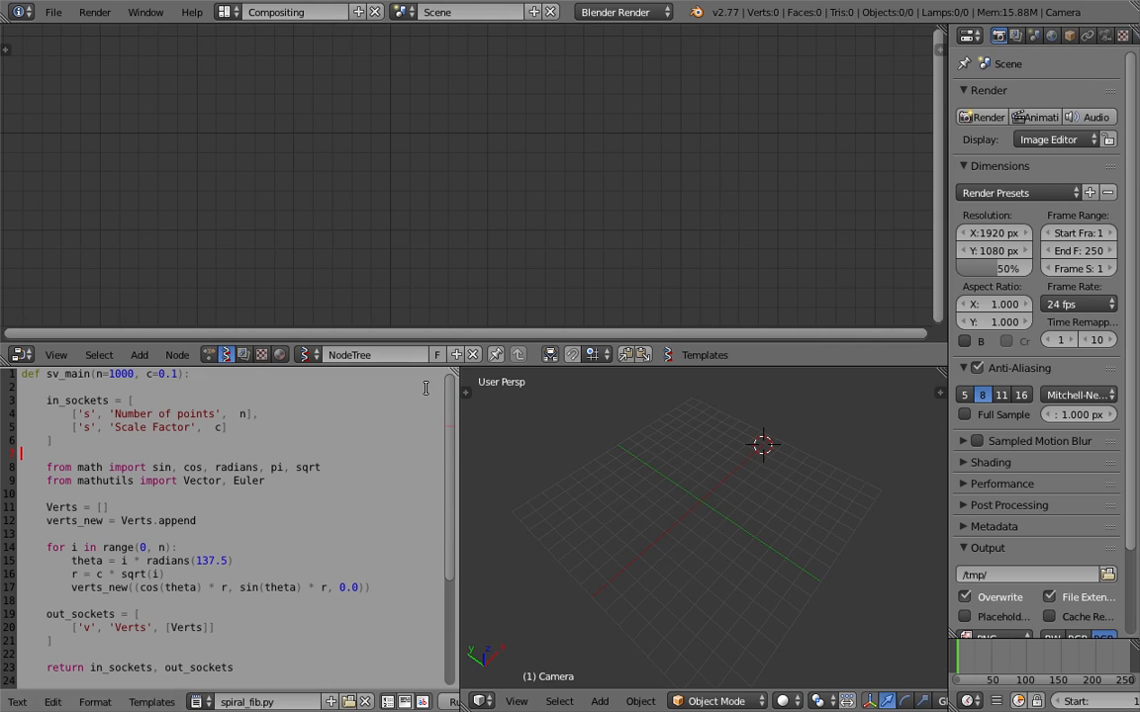
{"action": "left_click", "coordinate": [208, 355]}
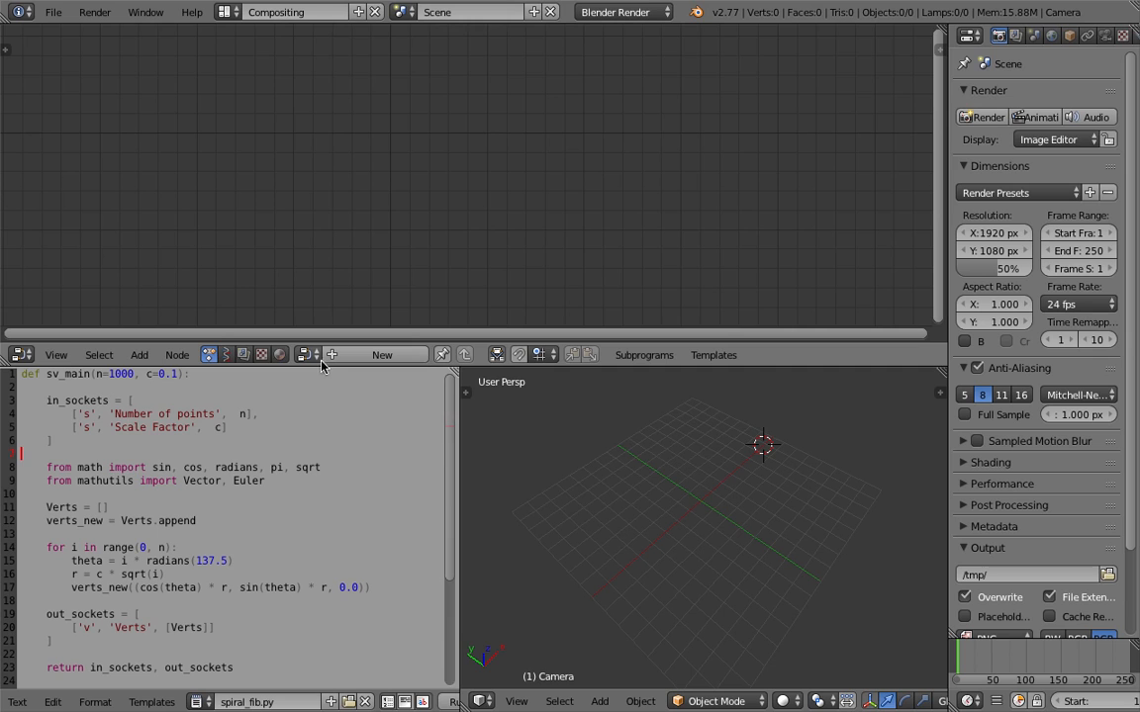
{"action": "left_click", "coordinate": [381, 356]}
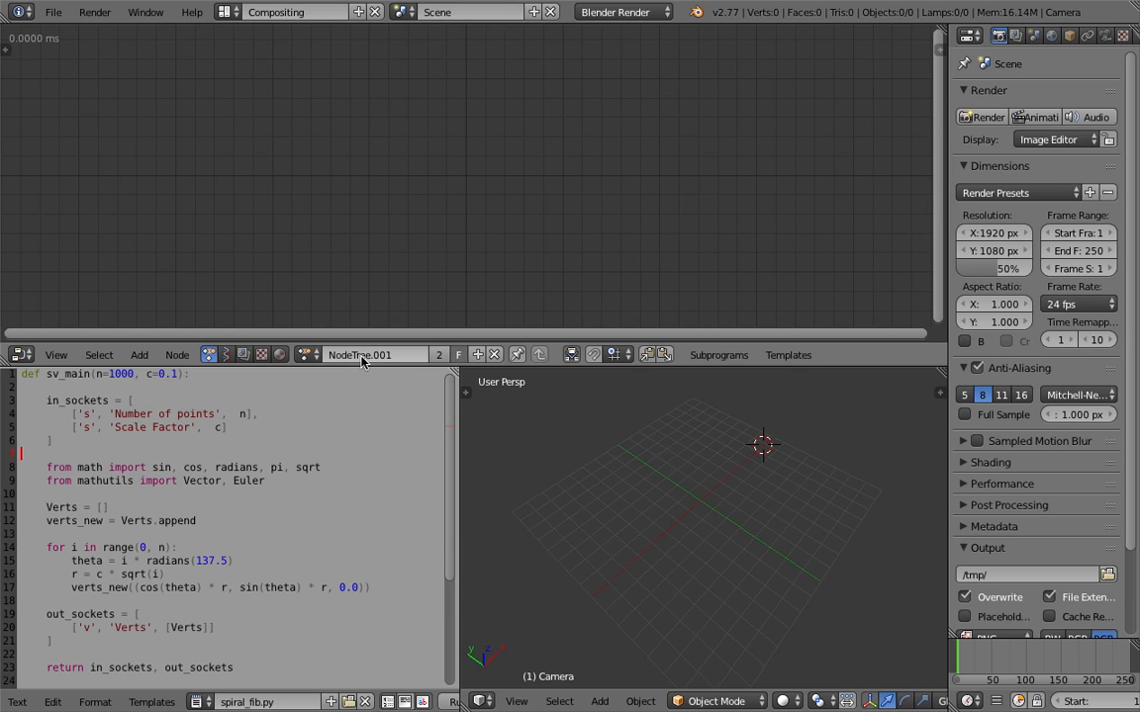
- Save the file on the Desktop as the next numbered version after AN_phy_003.blend
{"action": "left_click", "coordinate": [52, 14]}
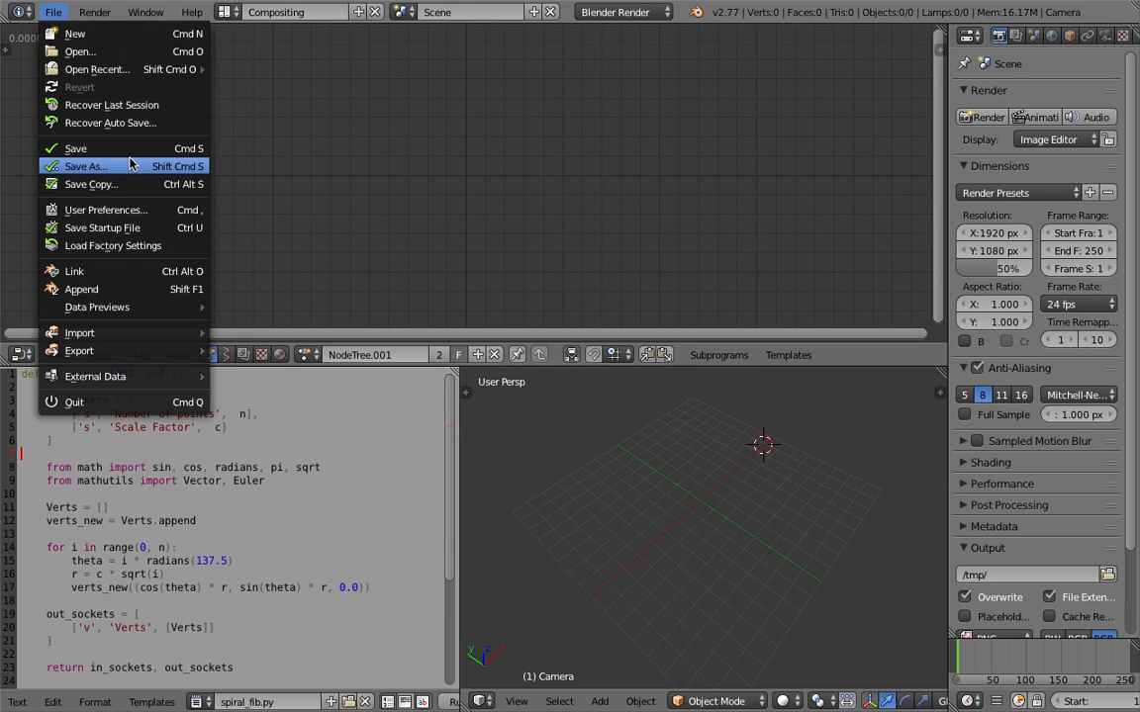
{"action": "left_click", "coordinate": [69, 151]}
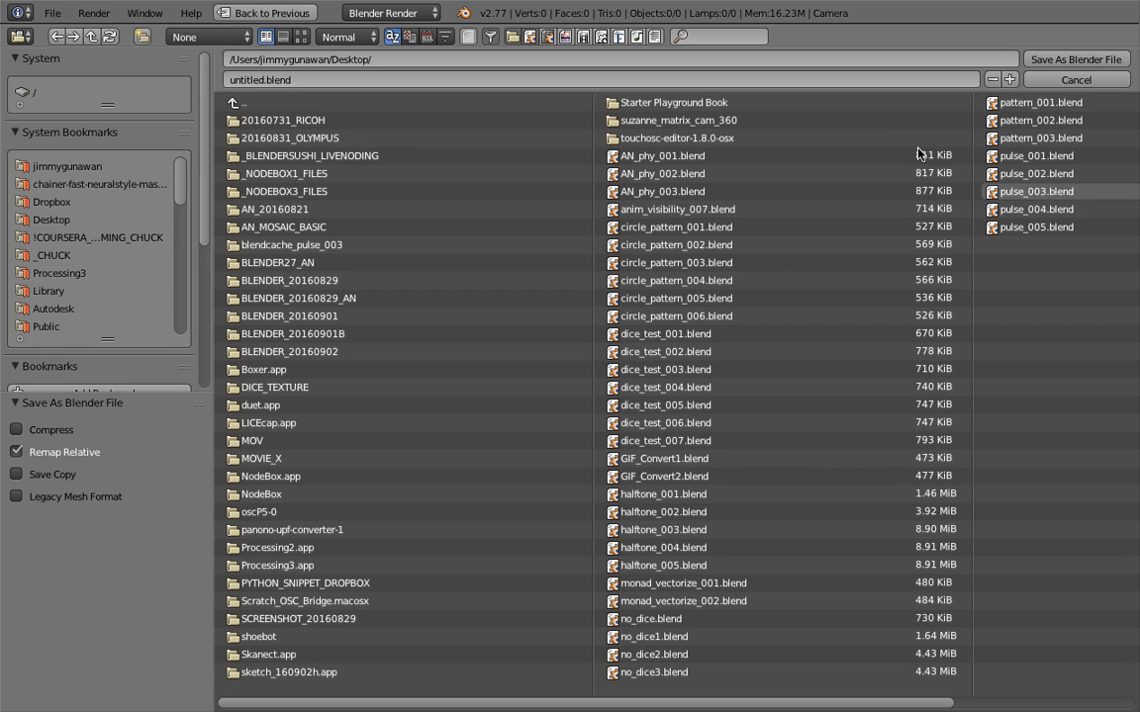
{"action": "left_click", "coordinate": [676, 192]}
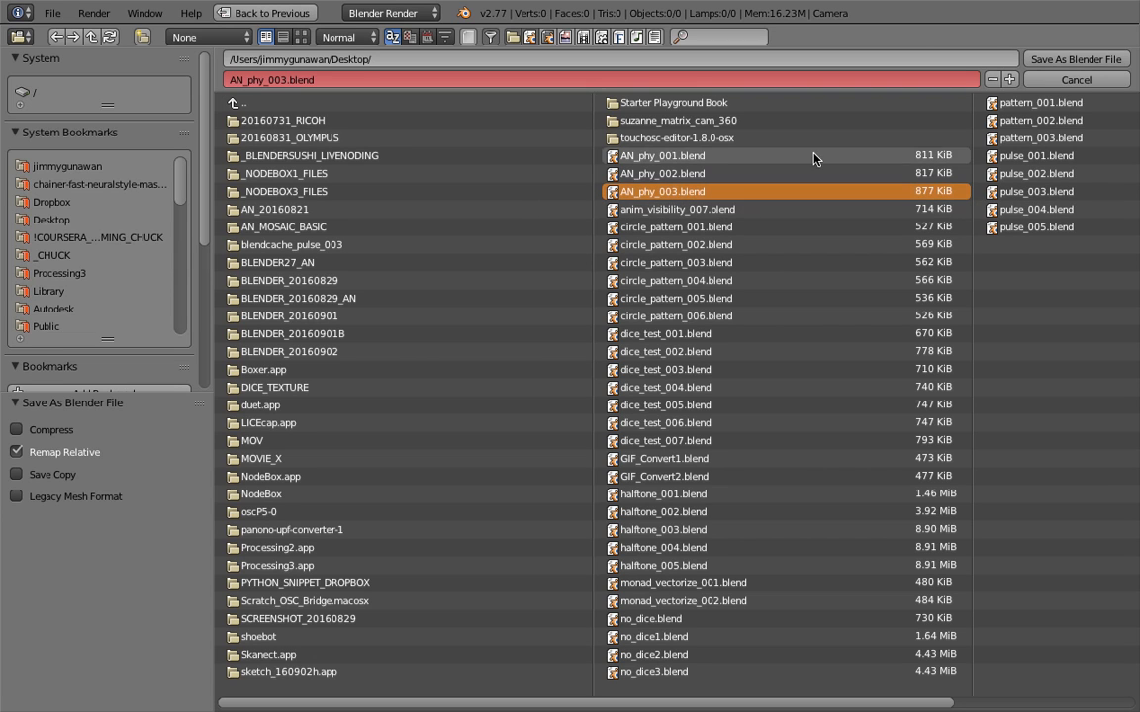
{"action": "left_click", "coordinate": [1009, 79]}
{"action": "left_click", "coordinate": [1041, 61]}
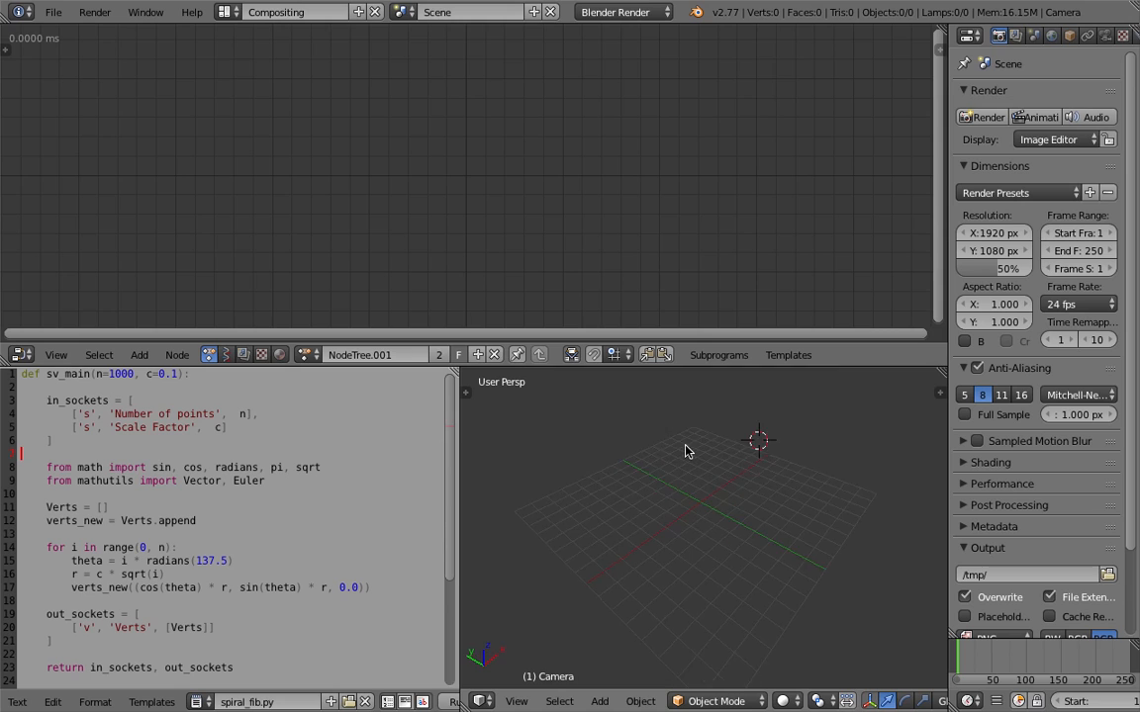
- Find the Script node by searching for "scrip" and place it in the Animation Nodes tree
{"action": "key", "text": "shift+a"}
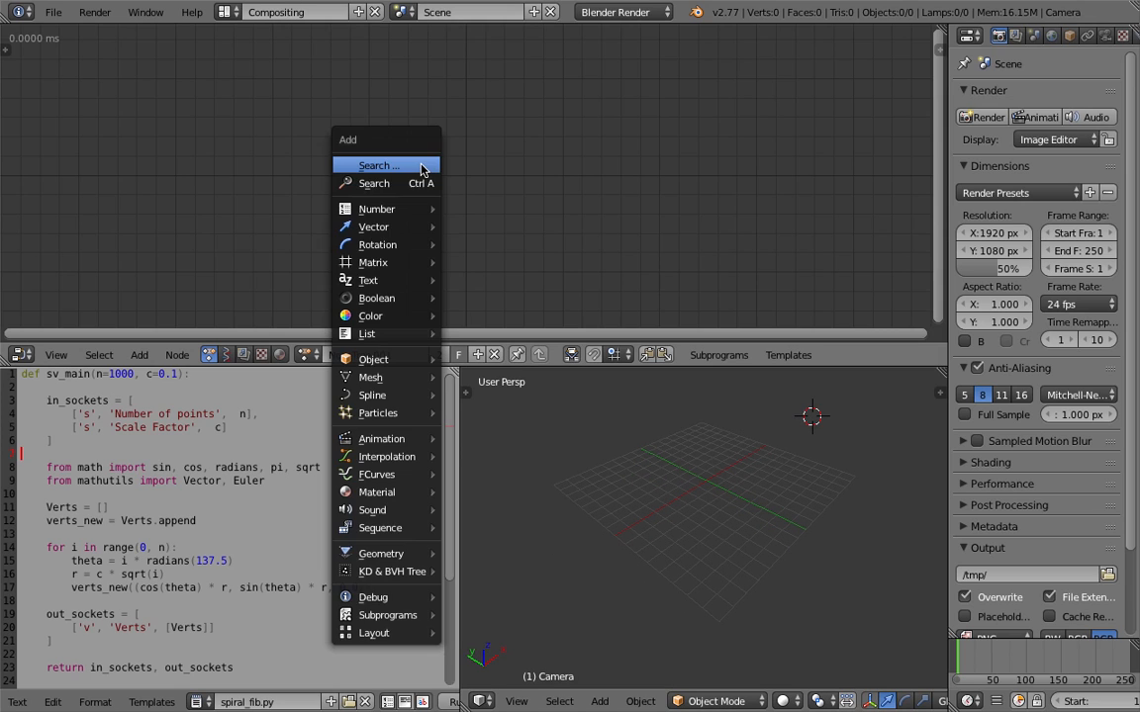
{"action": "left_click", "coordinate": [410, 165]}
{"action": "type", "text": "scrip"}
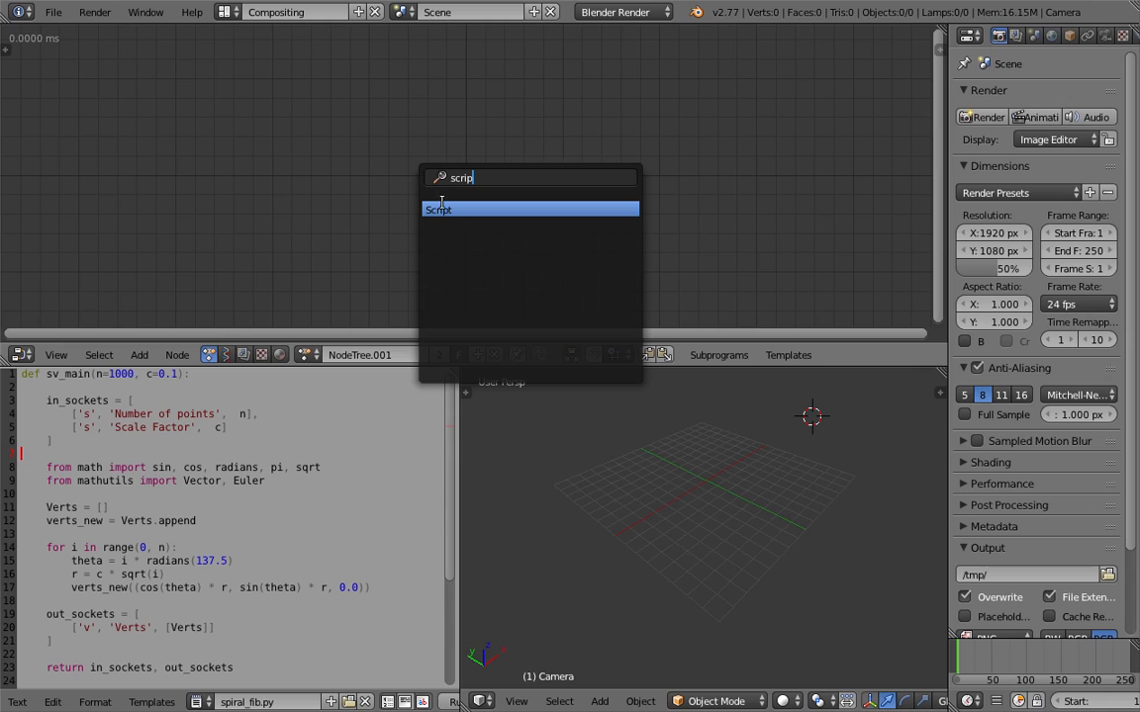
{"action": "left_click", "coordinate": [441, 205]}
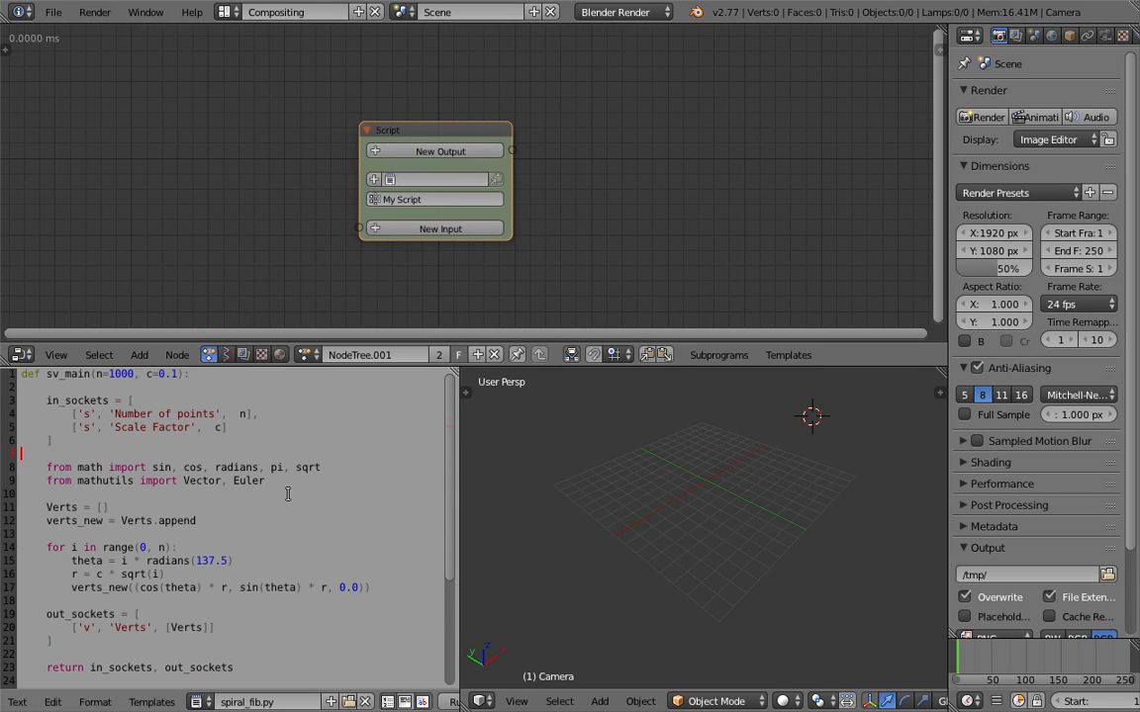
- Narrow the text editor slightly and shrink the properties area to a thin strip
{"action": "left_click_drag", "start_coordinate": [297, 669], "coordinate": [3, 374]}
{"action": "left_click", "coordinate": [177, 467]}
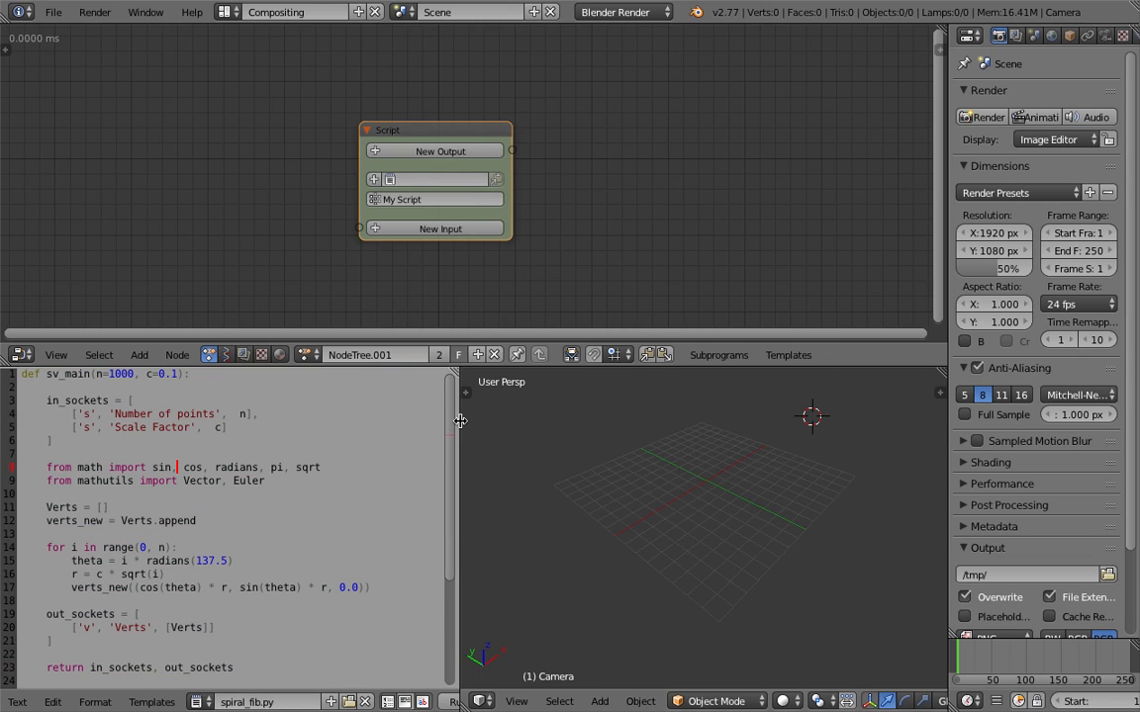
{"action": "left_click_drag", "start_coordinate": [459, 420], "coordinate": [448, 419]}
{"action": "left_click_drag", "start_coordinate": [947, 317], "coordinate": [1109, 317]}
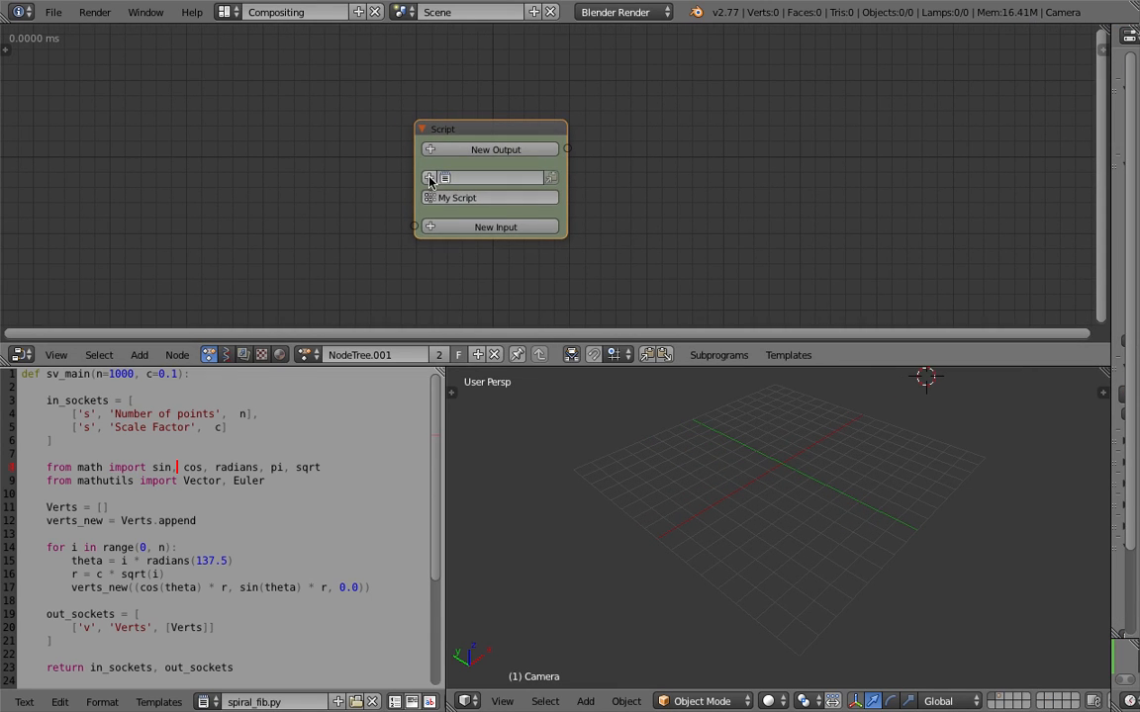
- Create a new text block for the Script node and open it in a widened text editor split off the 3D view
{"action": "left_click", "coordinate": [430, 179]}
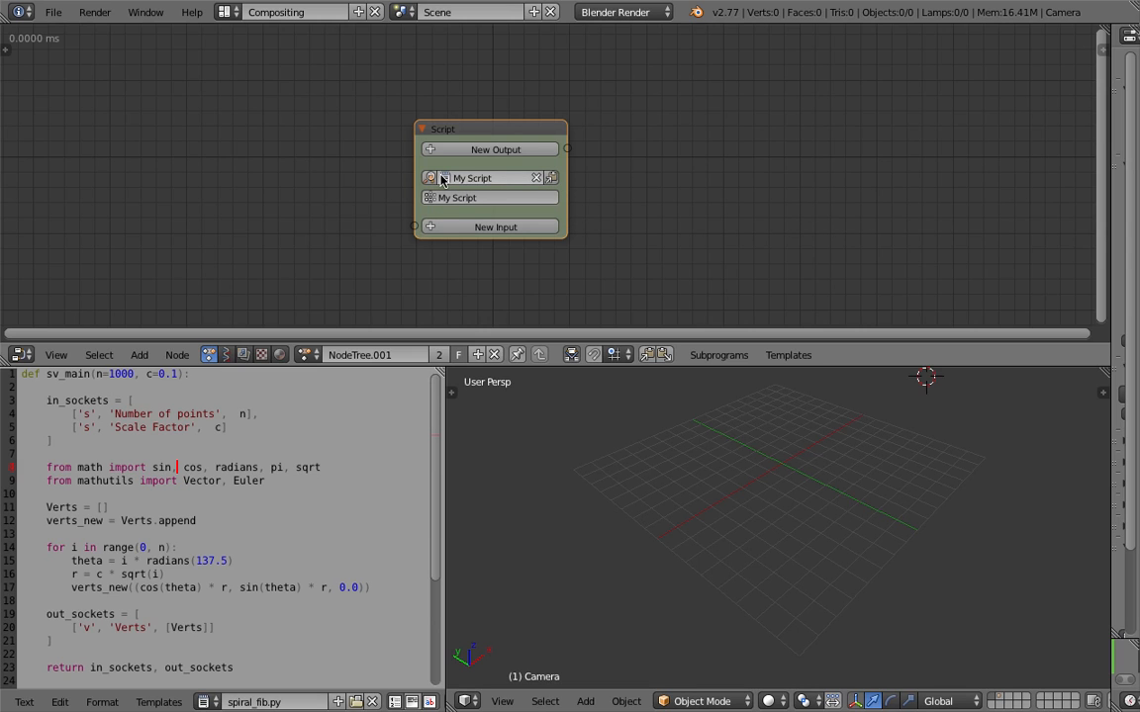
{"action": "left_click", "coordinate": [434, 179]}
{"action": "left_click", "coordinate": [562, 542]}
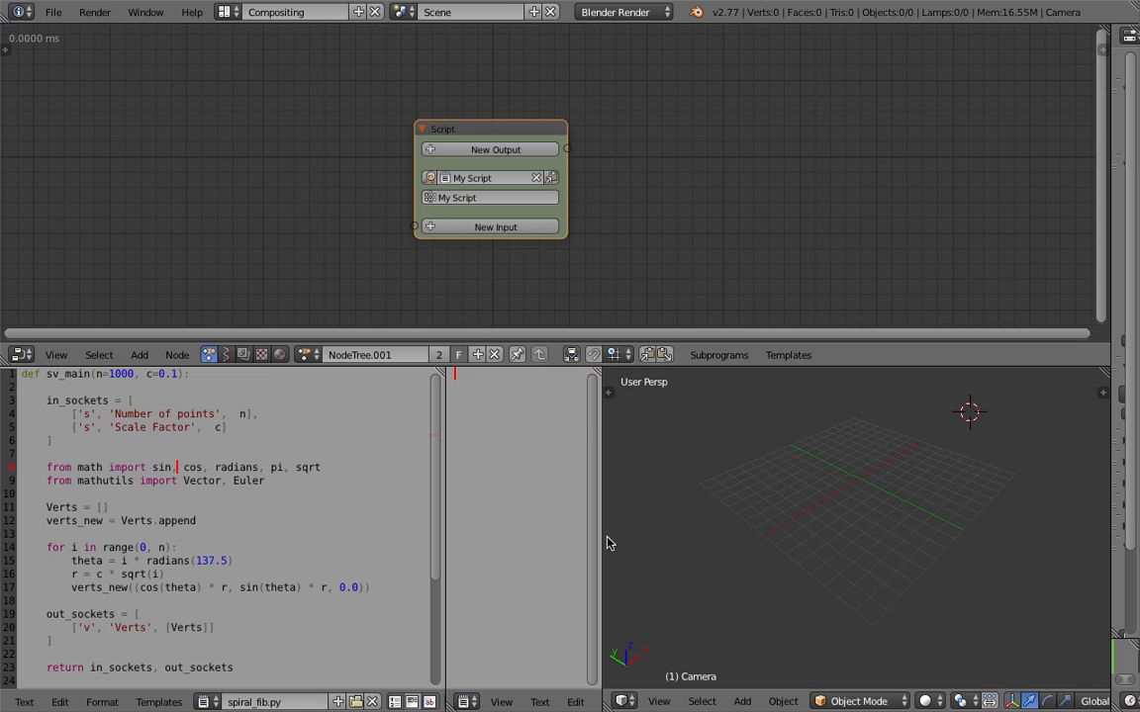
{"action": "left_click_drag", "start_coordinate": [602, 465], "coordinate": [771, 465]}
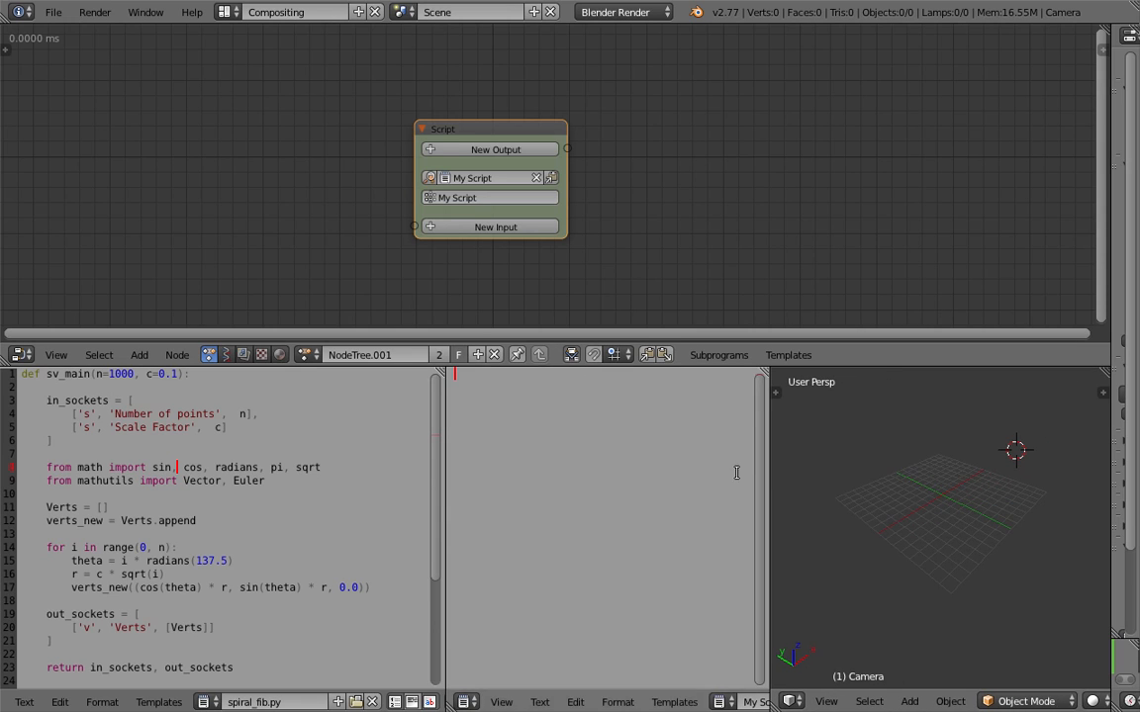
- Examine the sv_main parameters n and c and the in_sockets entries in spiral_fib.py as a reference for the script's inputs
{"action": "left_click", "coordinate": [356, 429]}
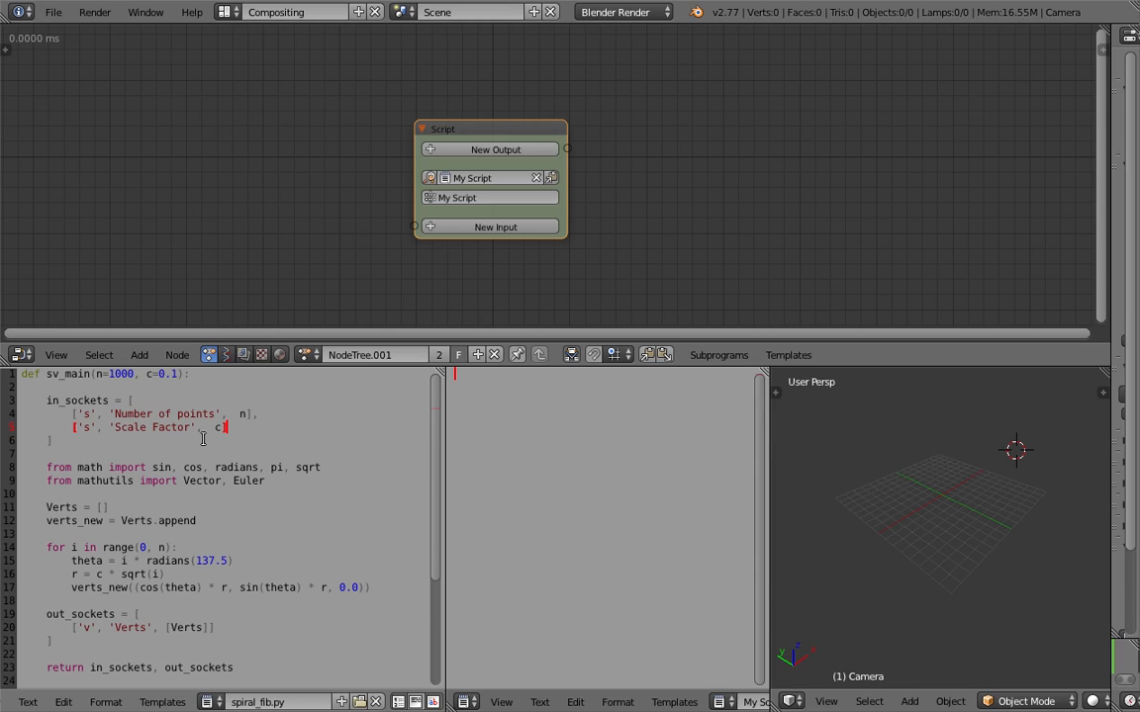
{"action": "left_click_drag", "start_coordinate": [239, 431], "coordinate": [7, 374]}
{"action": "left_click", "coordinate": [119, 400]}
{"action": "mouse_move", "coordinate": [134, 374]}
{"action": "left_mouse_down"}
{"action": "mouse_move", "coordinate": [95, 374]}
{"action": "mouse_move", "coordinate": [138, 374]}
{"action": "left_mouse_up"}
{"action": "left_click", "coordinate": [103, 374]}
{"action": "left_click_drag", "start_coordinate": [147, 375], "coordinate": [179, 374]}
{"action": "left_click", "coordinate": [147, 374]}
{"action": "left_click", "coordinate": [129, 424]}
{"action": "left_click_drag", "start_coordinate": [129, 425], "coordinate": [186, 427]}
{"action": "left_click", "coordinate": [192, 432]}
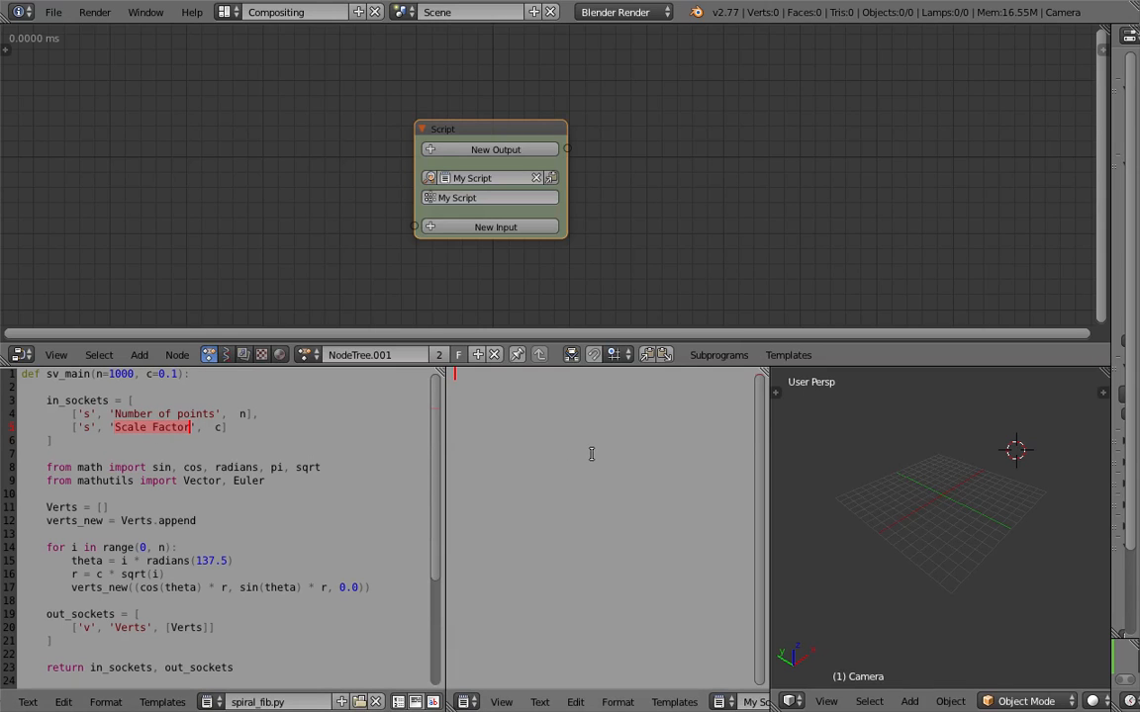
{"action": "left_click", "coordinate": [280, 439]}
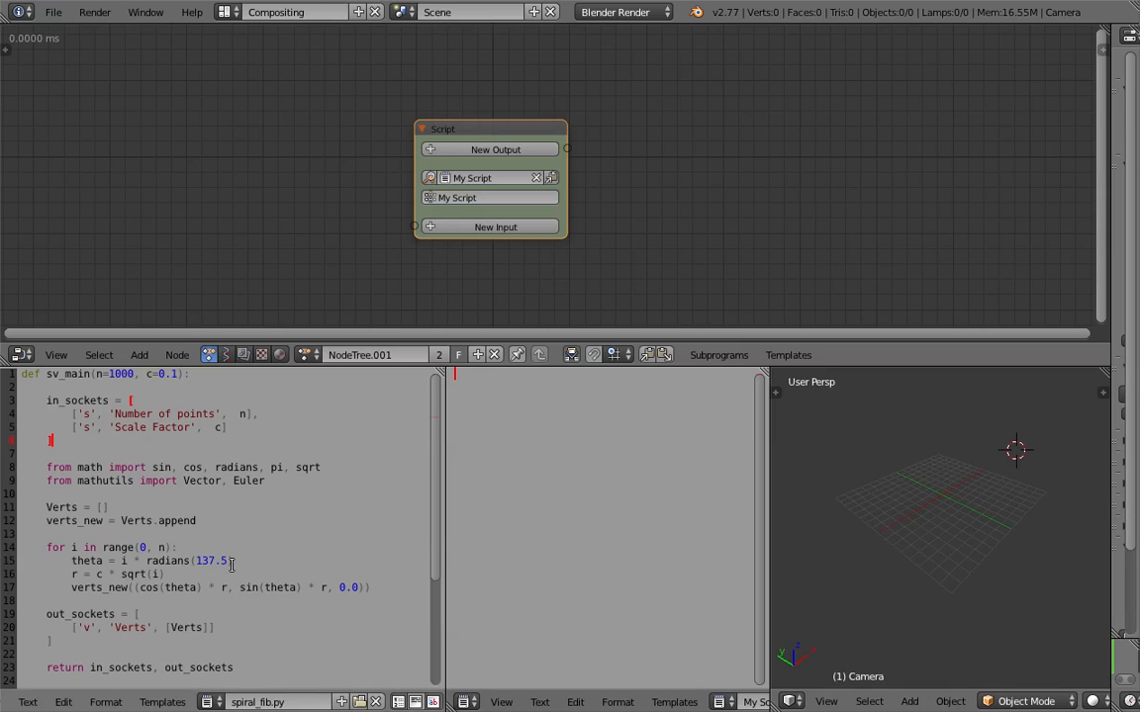
- Highlight the theta, r and verts_new lines of the for loop in spiral_fib.py and slightly widen the My Script text editor
{"action": "left_click_drag", "start_coordinate": [48, 549], "coordinate": [308, 589]}
{"action": "left_click", "coordinate": [334, 587]}
{"action": "left_click_drag", "start_coordinate": [386, 587], "coordinate": [12, 564]}
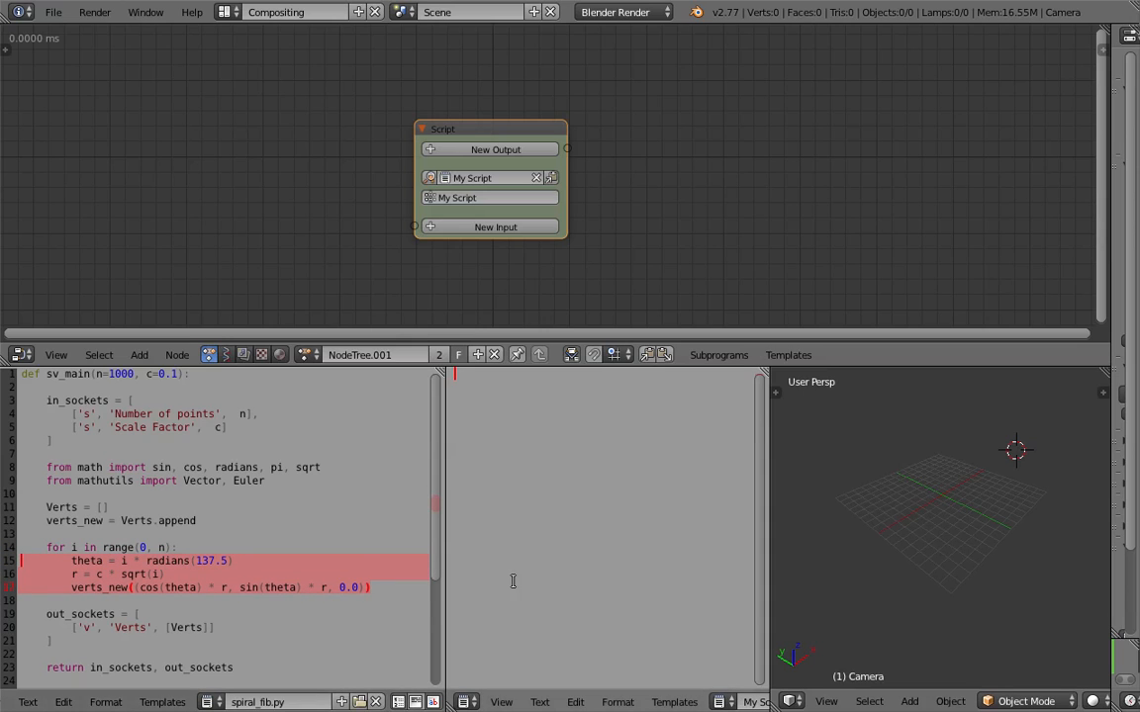
{"action": "left_click_drag", "start_coordinate": [446, 509], "coordinate": [420, 507]}
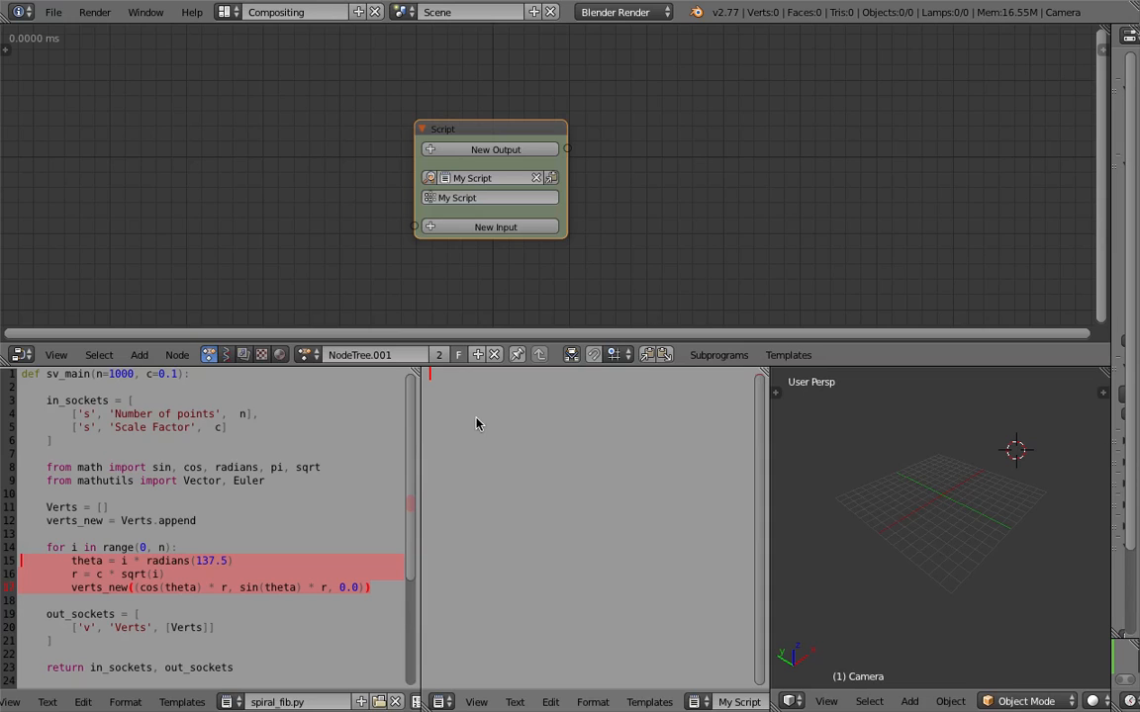
- Add an Integer input to the Script node and name it n
{"action": "left_click_drag", "start_coordinate": [415, 224], "coordinate": [411, 209]}
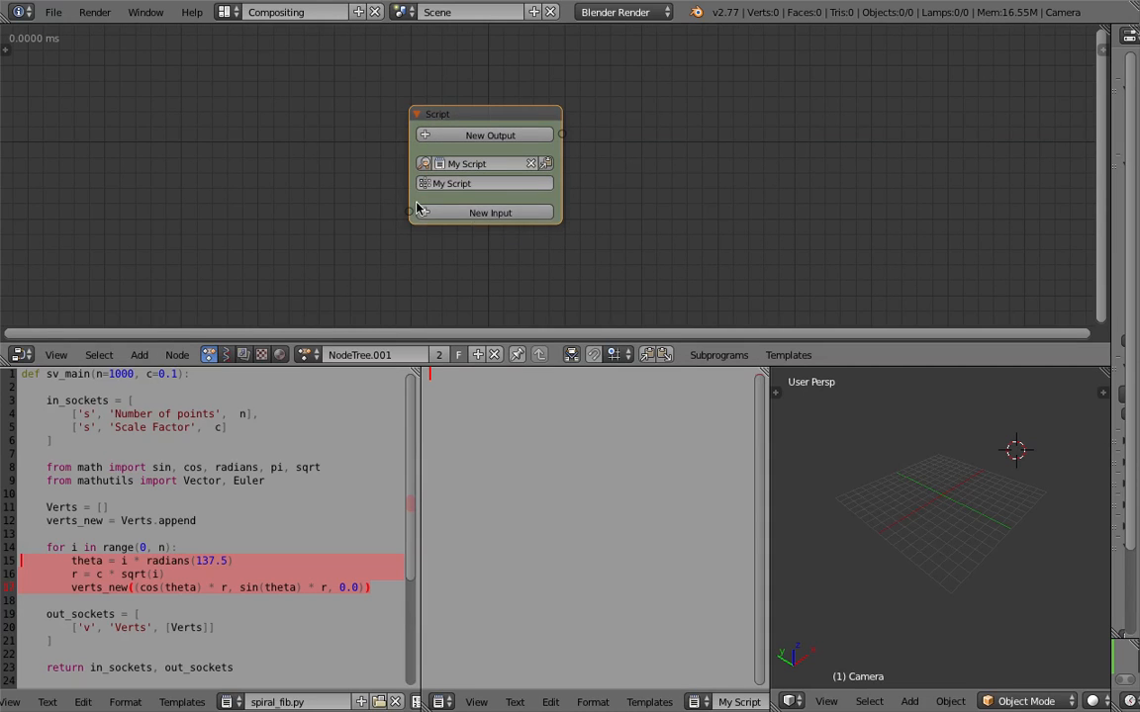
{"action": "left_click", "coordinate": [478, 214]}
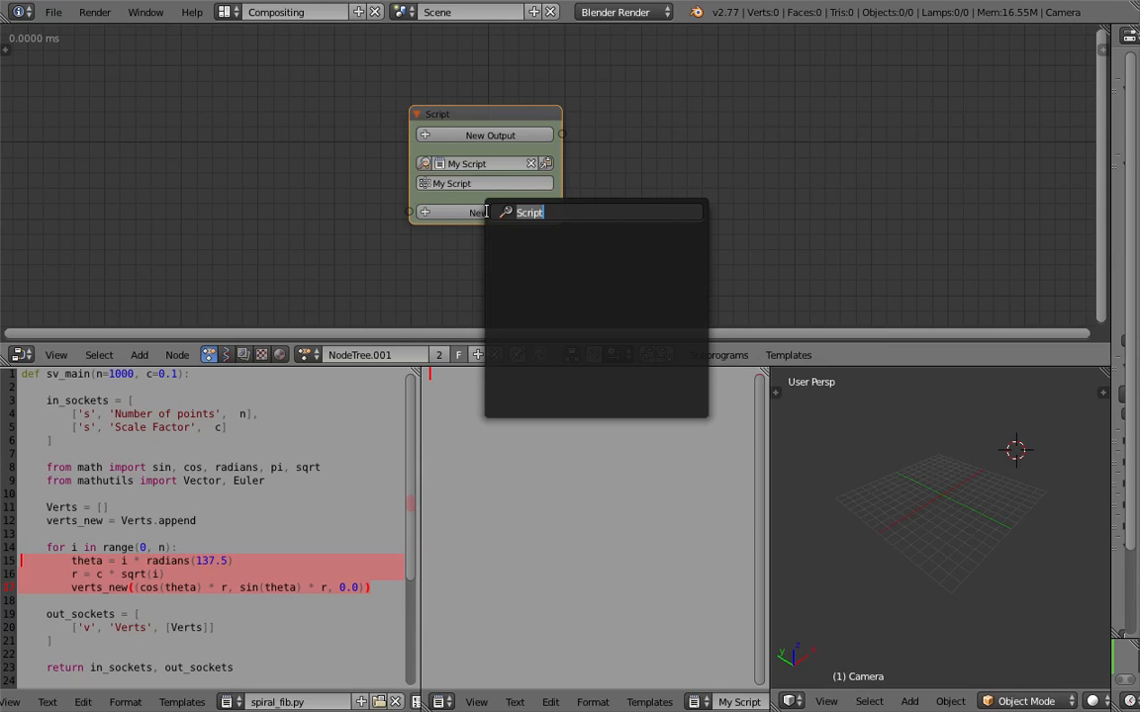
{"action": "type", "text": "inte"}
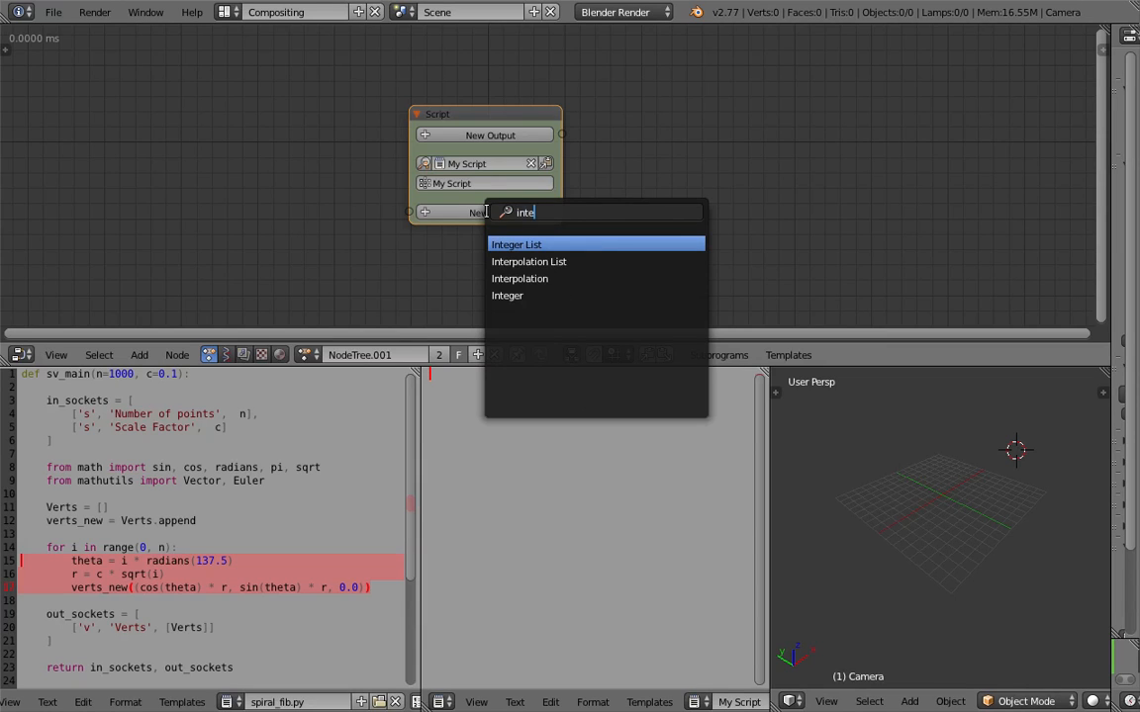
{"action": "key", "text": "Down"}
{"action": "key", "text": "Down"}
{"action": "key", "text": "Down"}
{"action": "key", "text": "Return"}
{"action": "left_click", "coordinate": [486, 211]}
{"action": "type", "text": "n"}
{"action": "key", "text": "Return"}
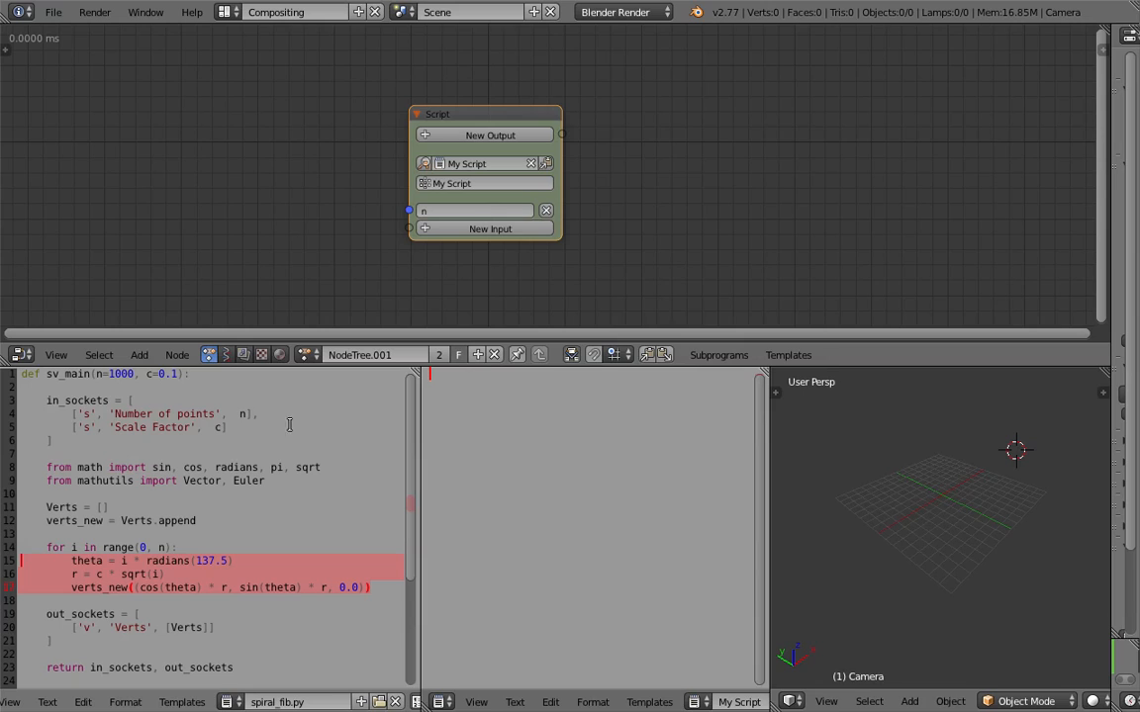
- Add a Float input to the Script node below n and name it c
{"action": "left_click", "coordinate": [477, 228]}
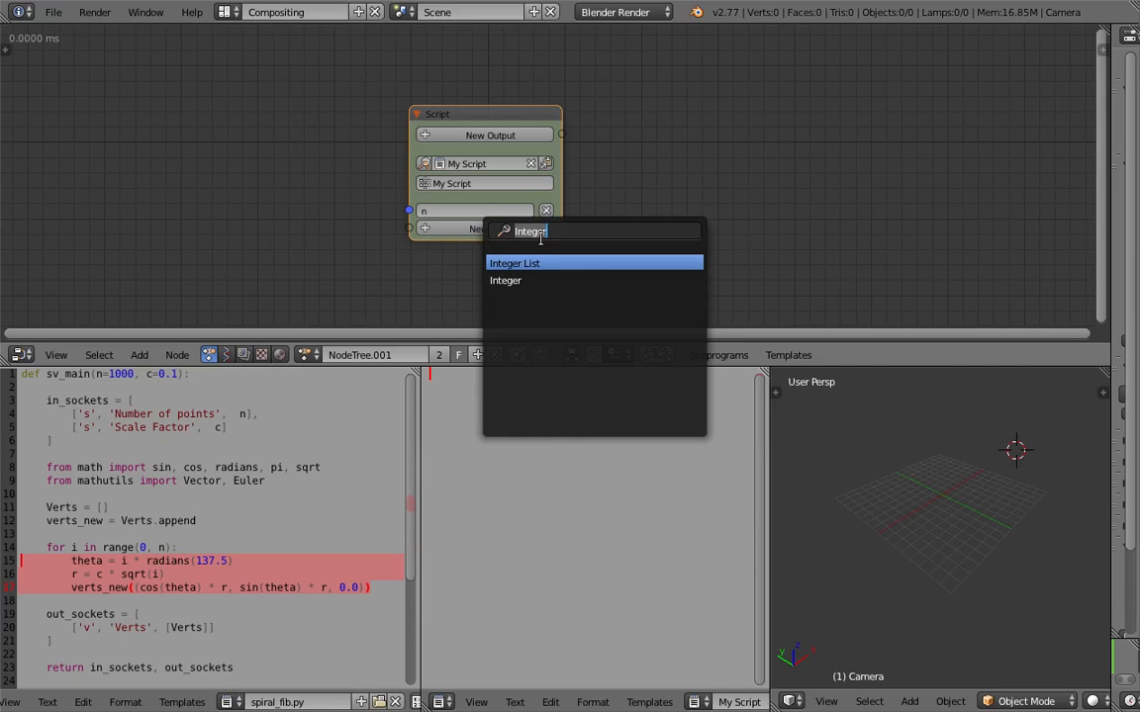
{"action": "type", "text": "fl"}
{"action": "key", "text": "Return"}
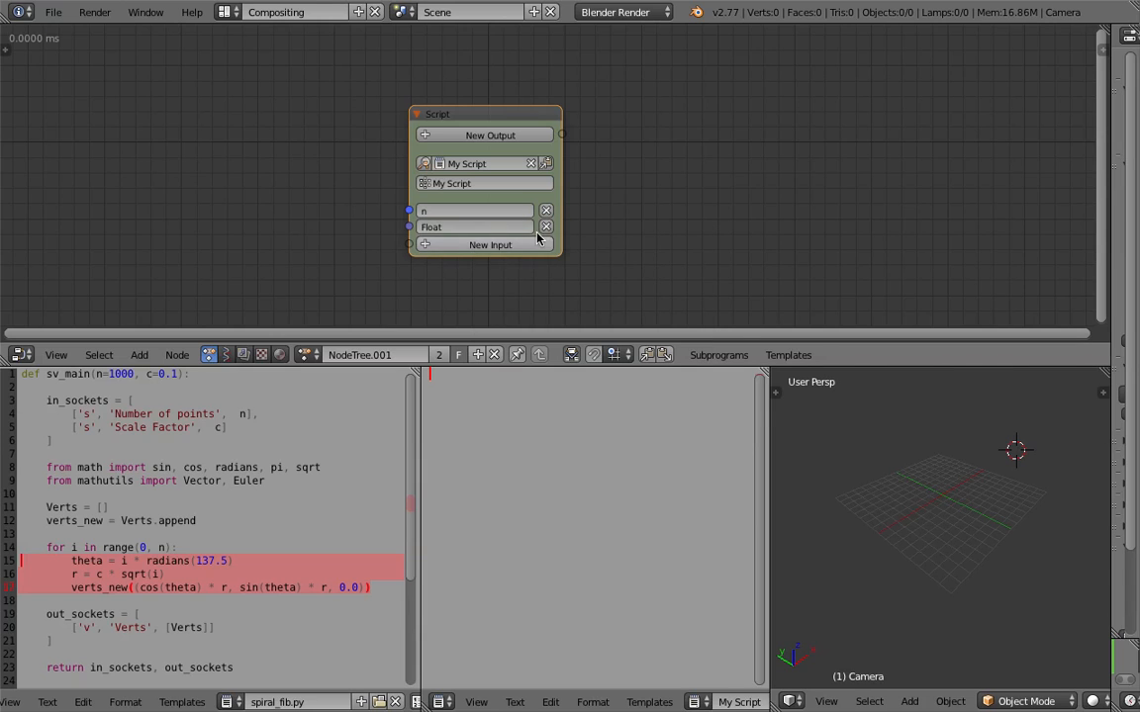
{"action": "left_click", "coordinate": [522, 225]}
{"action": "type", "text": "c"}
{"action": "key", "text": "Return"}
{"action": "middle_click_drag", "start_coordinate": [659, 219], "coordinate": [673, 209]}
{"action": "scroll", "coordinate": [672, 214], "scroll_direction": "up", "scroll_amount": 2}
{"action": "middle_click_drag", "start_coordinate": [351, 233], "coordinate": [334, 232]}
{"action": "scroll", "coordinate": [342, 232], "scroll_direction": "down", "scroll_amount": 1}
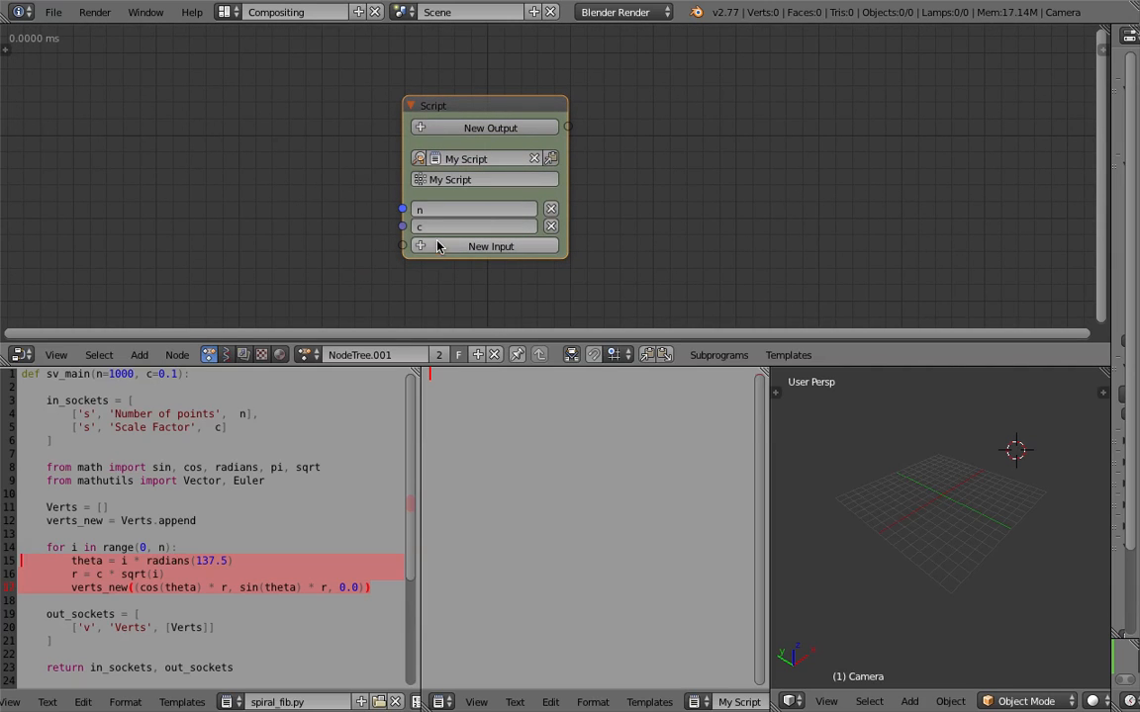
- Add two Float outputs to the Script node and name them x and y
{"action": "left_click", "coordinate": [532, 130]}
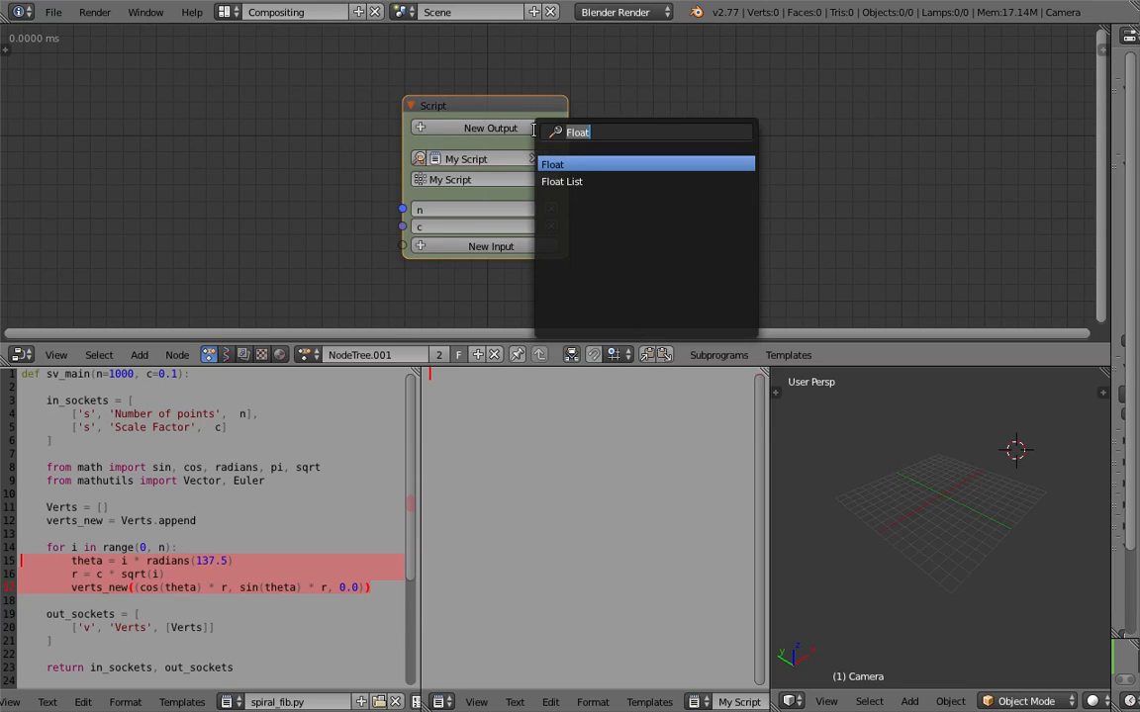
{"action": "left_click", "coordinate": [574, 166]}
{"action": "left_click", "coordinate": [532, 148]}
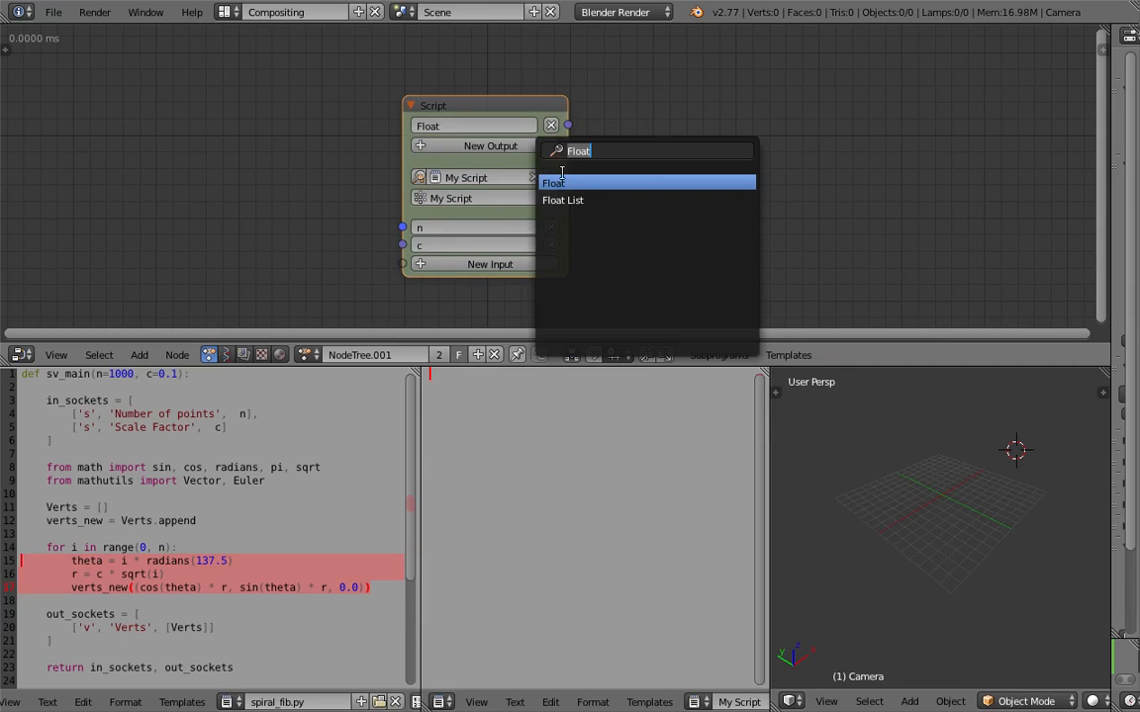
{"action": "left_click", "coordinate": [560, 182]}
{"action": "left_click", "coordinate": [517, 127]}
{"action": "type", "text": "x"}
{"action": "left_click", "coordinate": [516, 147]}
{"action": "left_click", "coordinate": [516, 147]}
{"action": "type", "text": "y"}
{"action": "left_click", "coordinate": [619, 146]}
{"action": "scroll", "coordinate": [648, 142], "scroll_direction": "down", "scroll_amount": 1}
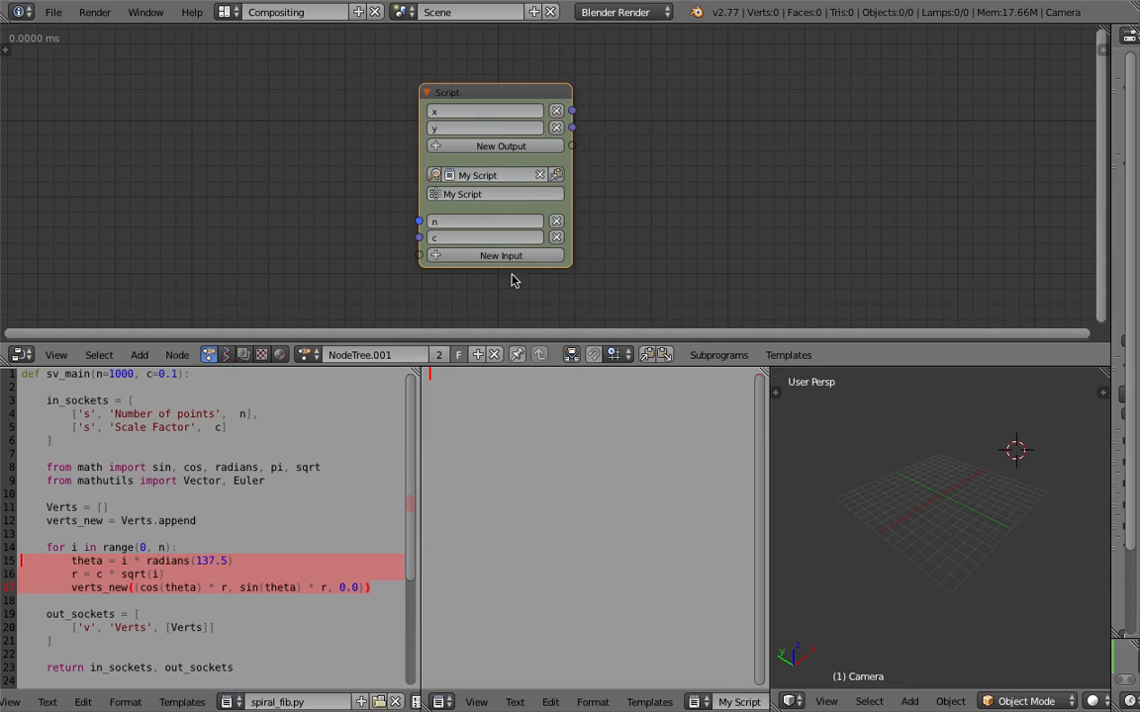
- Add an Invoke Subprogram node for My Script and place it to the right of the Script node
{"action": "middle_click_drag", "start_coordinate": [684, 174], "coordinate": [674, 170]}
{"action": "scroll", "coordinate": [642, 163], "scroll_direction": "down", "scroll_amount": 1}
{"action": "key", "text": "shift+a"}
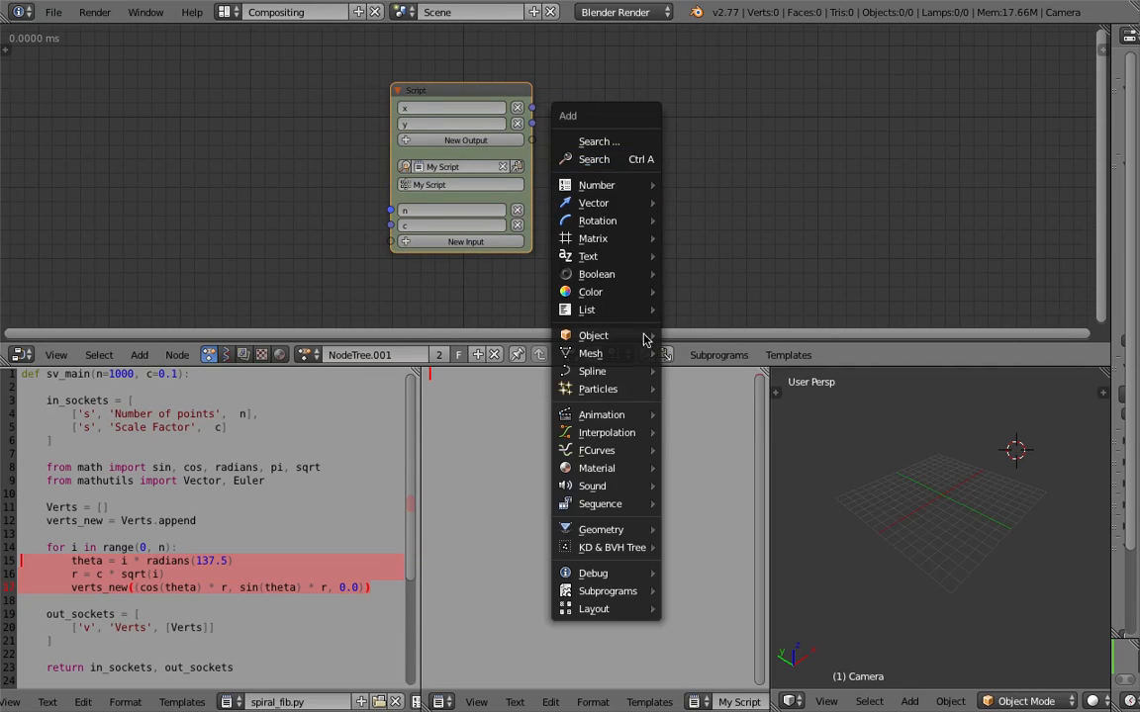
{"action": "key", "text": "Escape"}
{"action": "key", "text": "shift+a"}
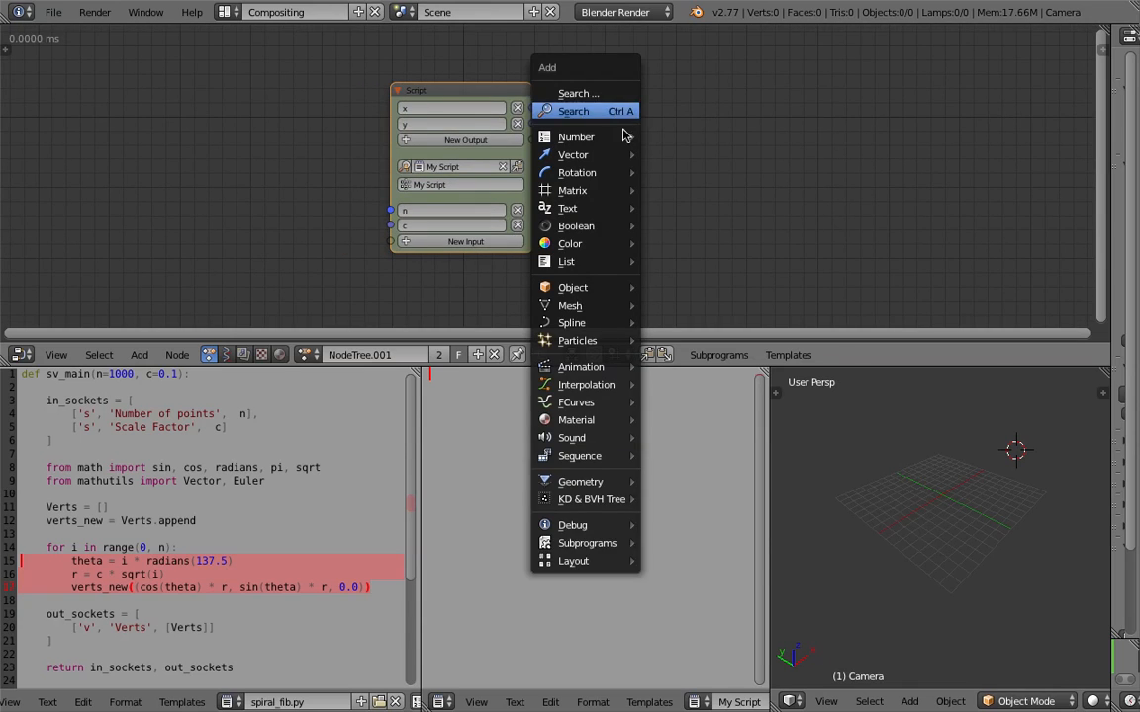
{"action": "mouse_move", "coordinate": [645, 542]}
{"action": "left_click", "coordinate": [709, 543]}
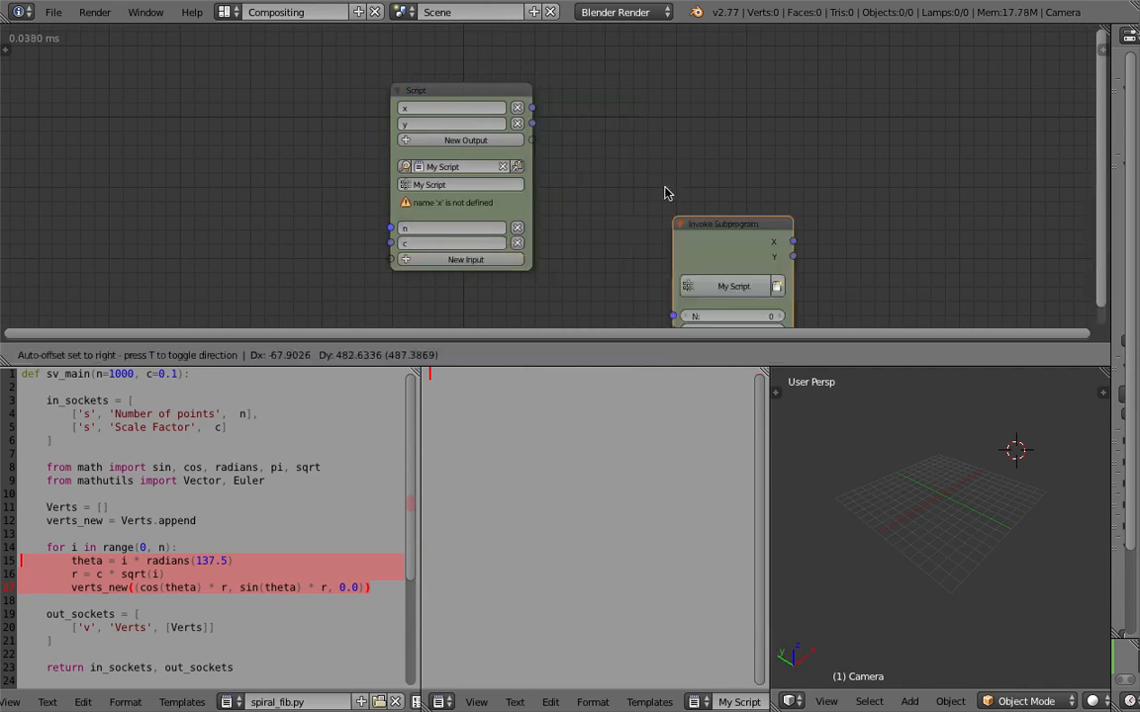
{"action": "left_click", "coordinate": [645, 133]}
{"action": "key", "text": "Home"}
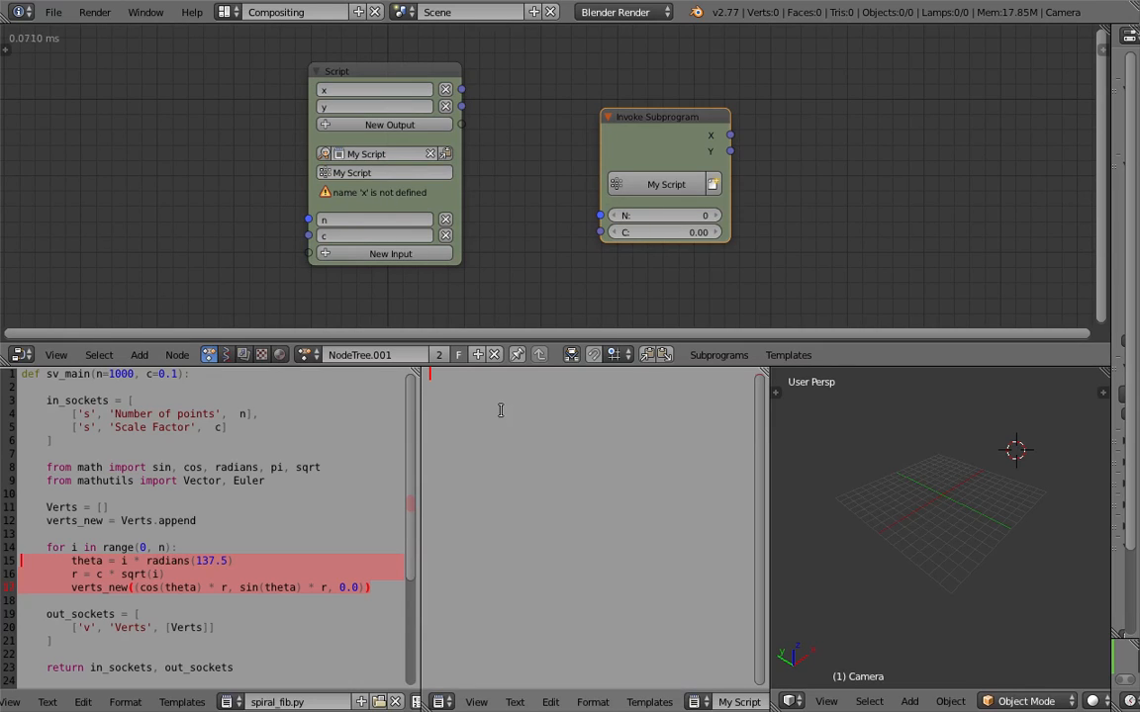
- In My Script, initialise x = 0 and y = 0 and begin the loop "for i in range(0,n):"
{"action": "type", "text": "= 0 y = 0"}
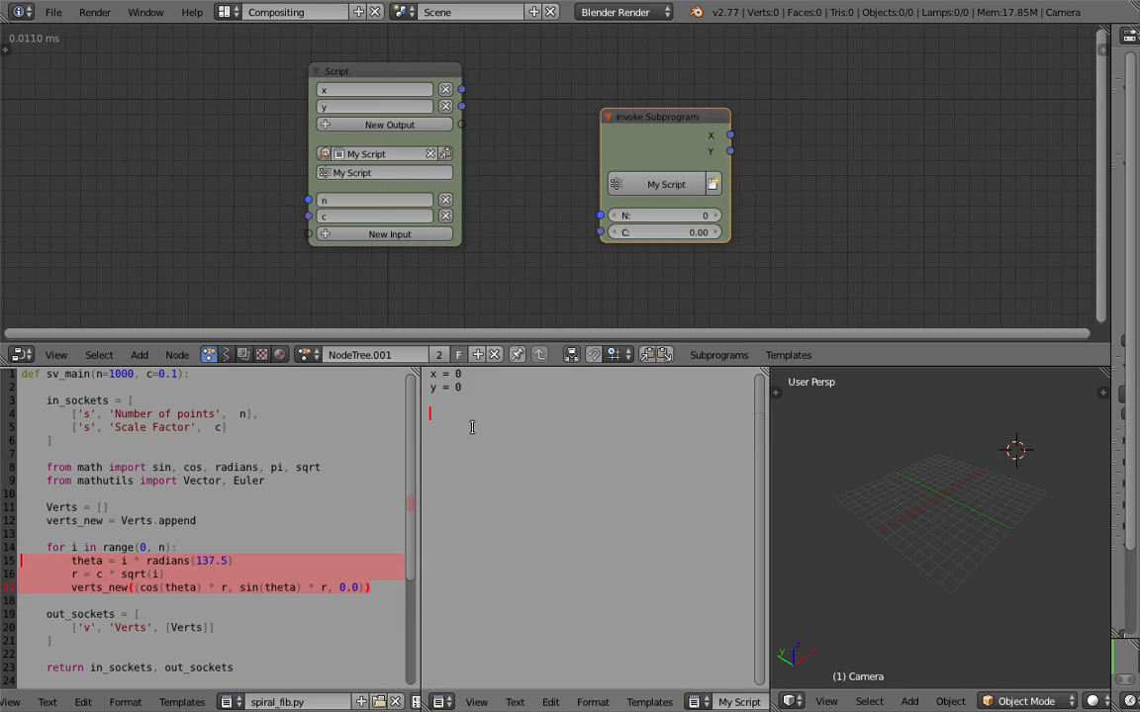
{"action": "type", "text": "or "}
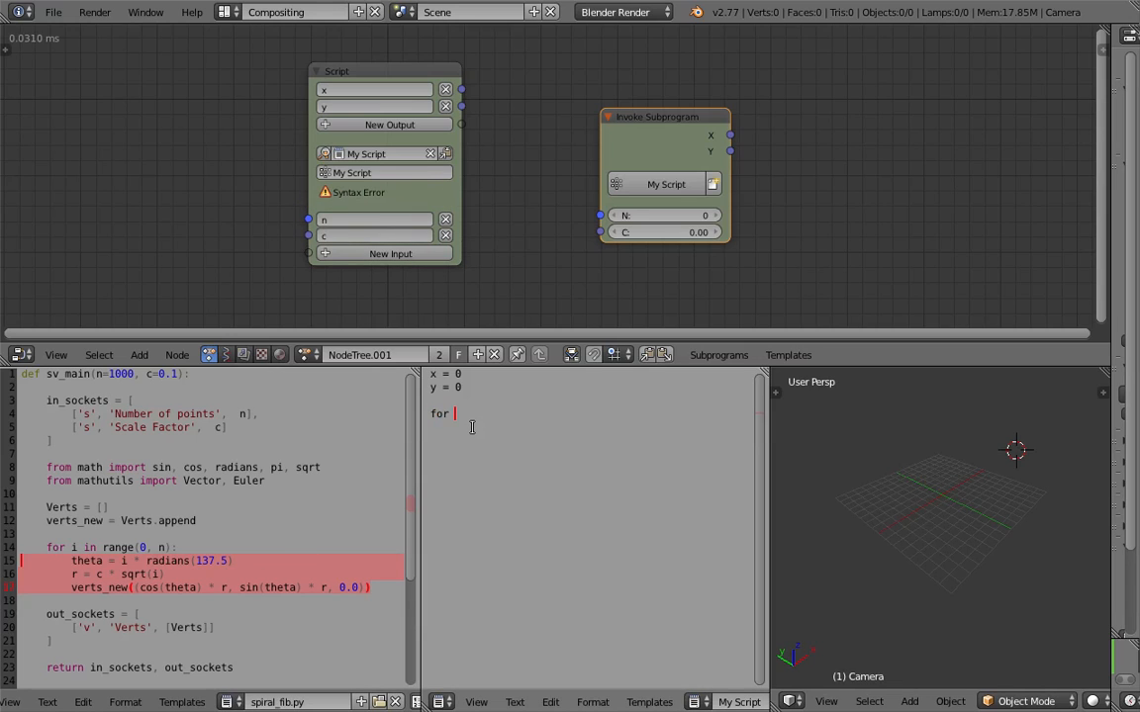
{"action": "type", "text": "i in range)"}
- Write the loop's first line as "theta = i * radians(137.5)"
{"action": "type", "text": "the"}
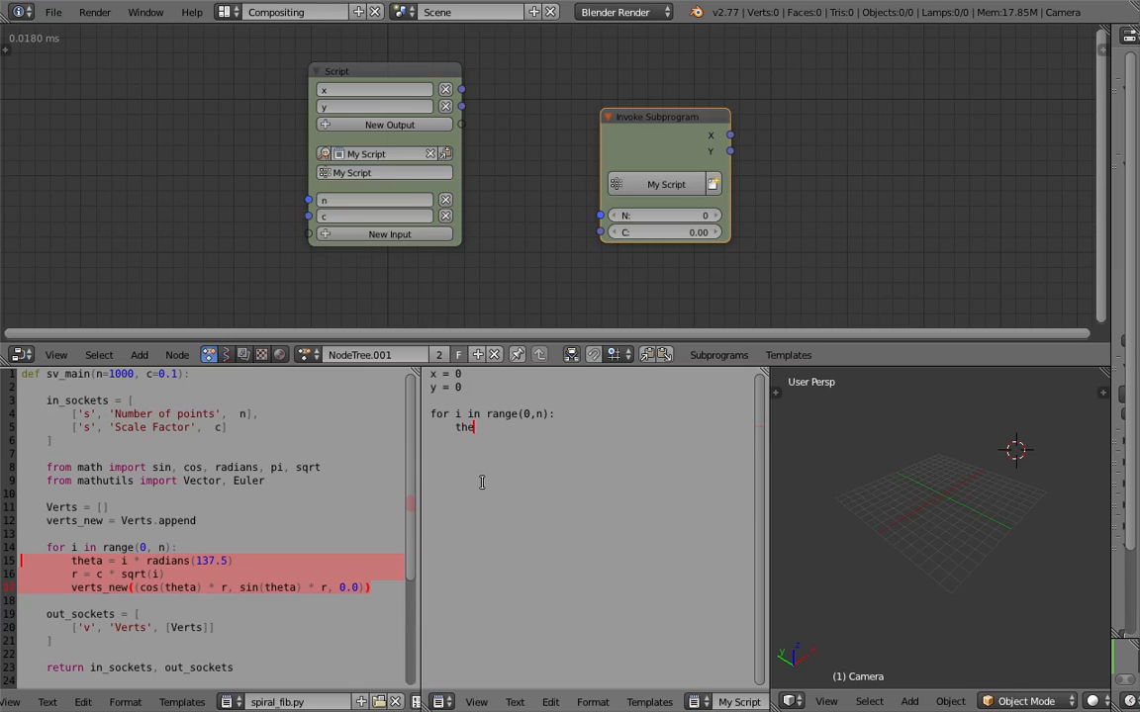
{"action": "type", "text": "ta = "}
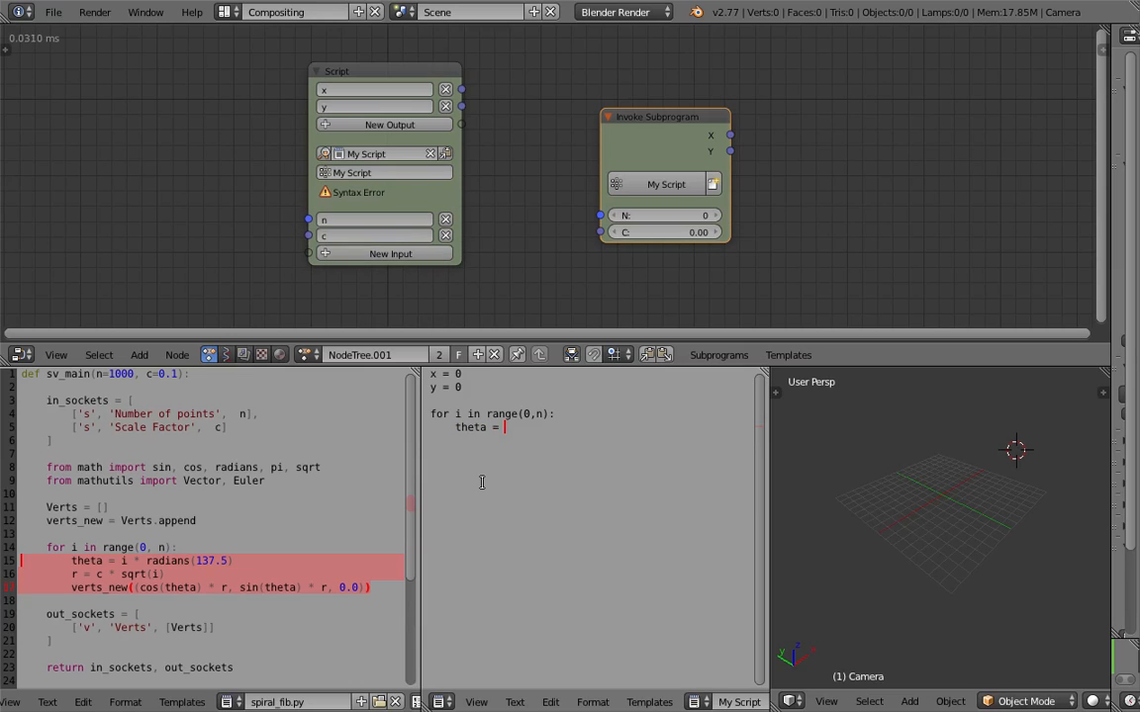
{"action": "type", "text": "i"}
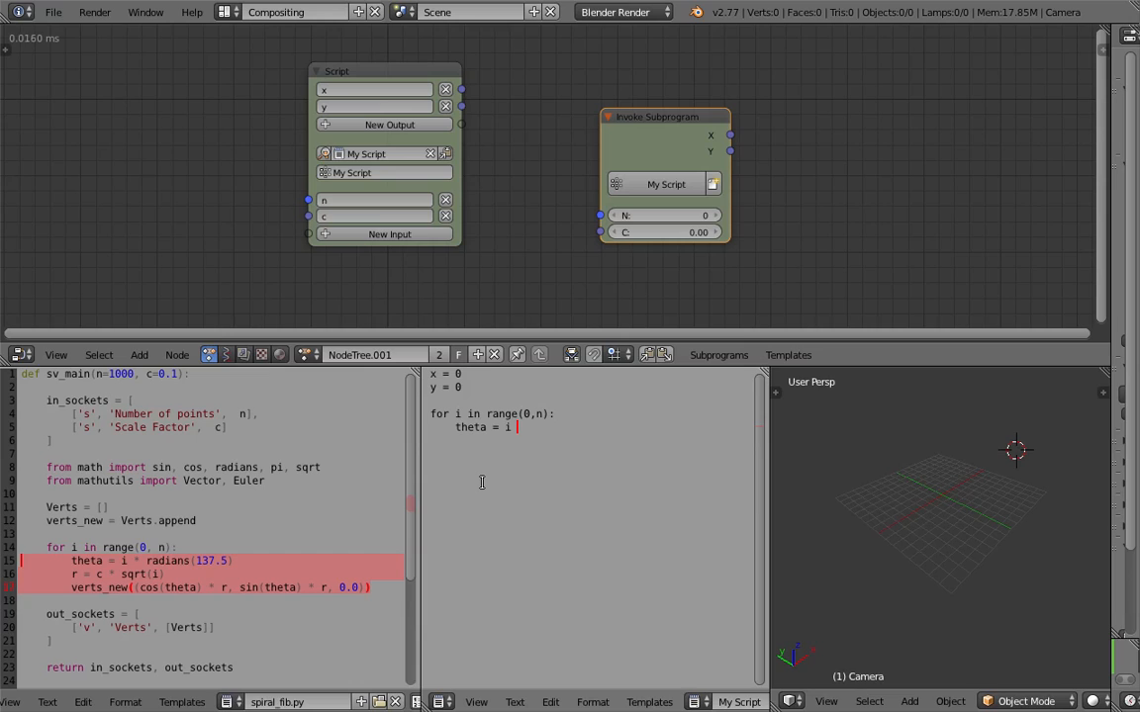
{"action": "type", "text": "* radians(1"}
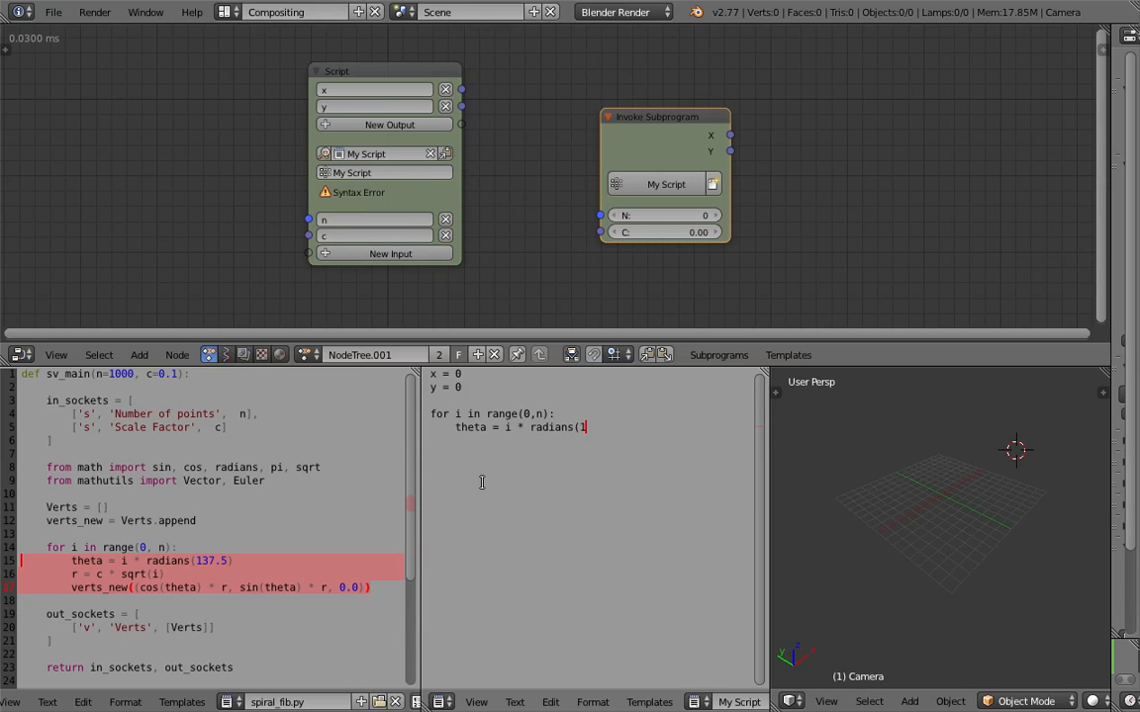
{"action": "type", "text": "37.5)"}
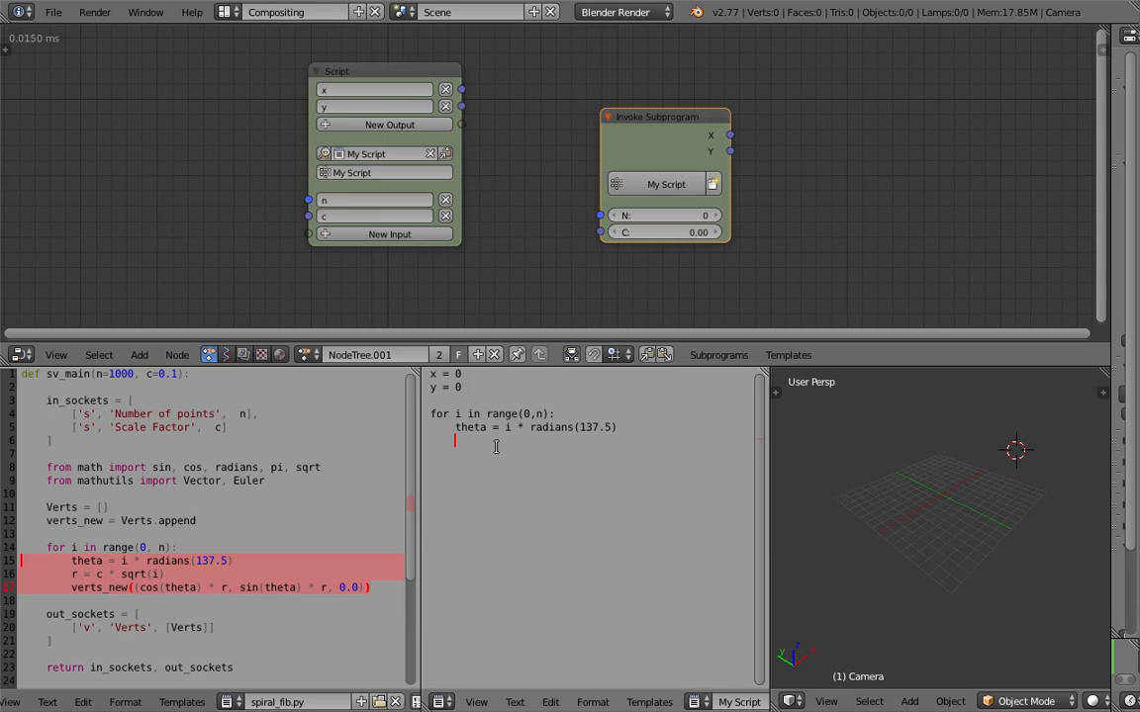
- Add the radius line "r = c * sqrt(i)" inside the loop
{"action": "type", "text": "r = "}
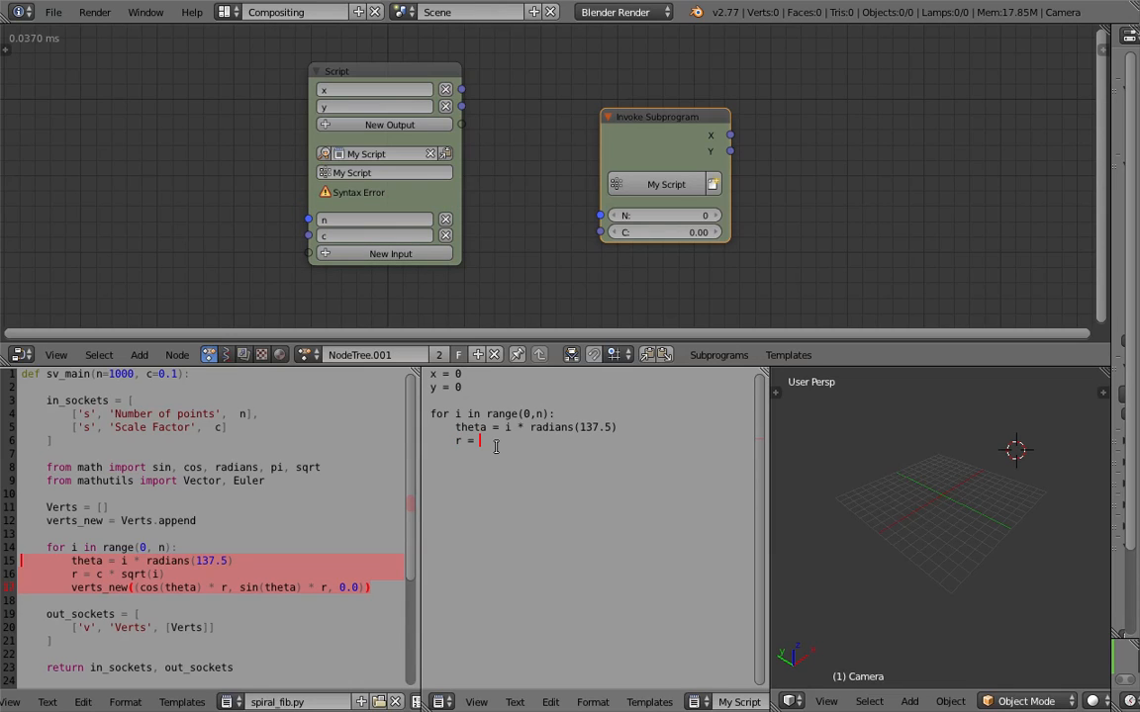
{"action": "type", "text": "c "}
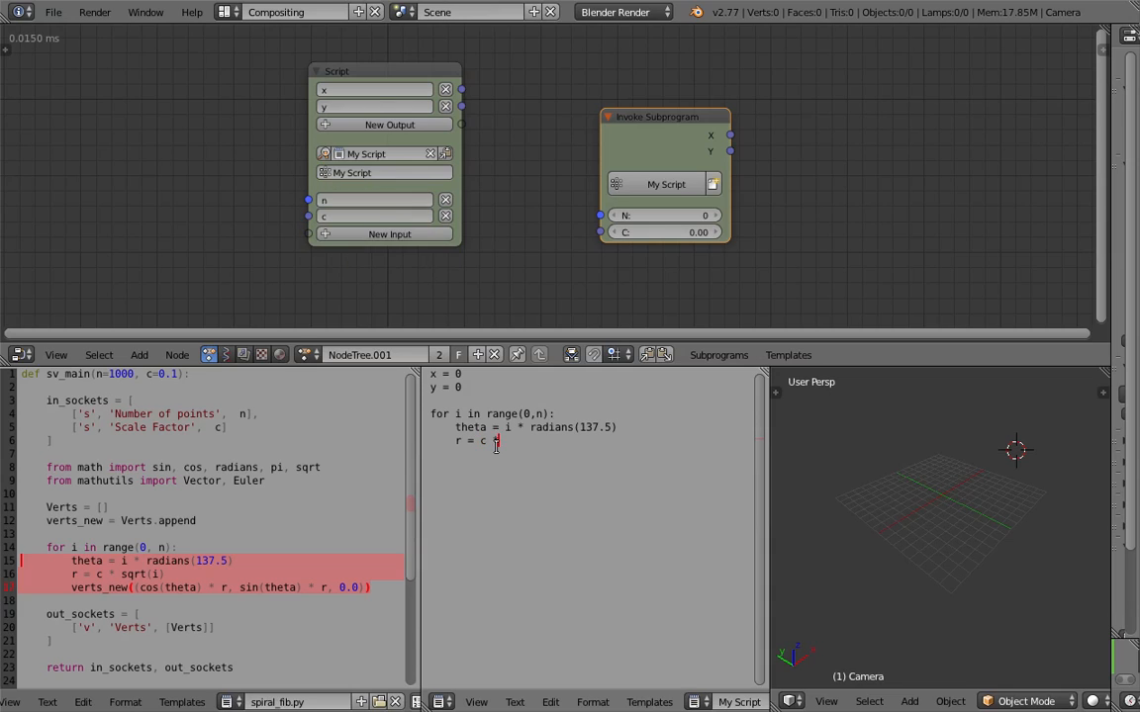
{"action": "type", "text": "* "}
{"action": "type", "text": "s"}
{"action": "type", "text": "rat("}
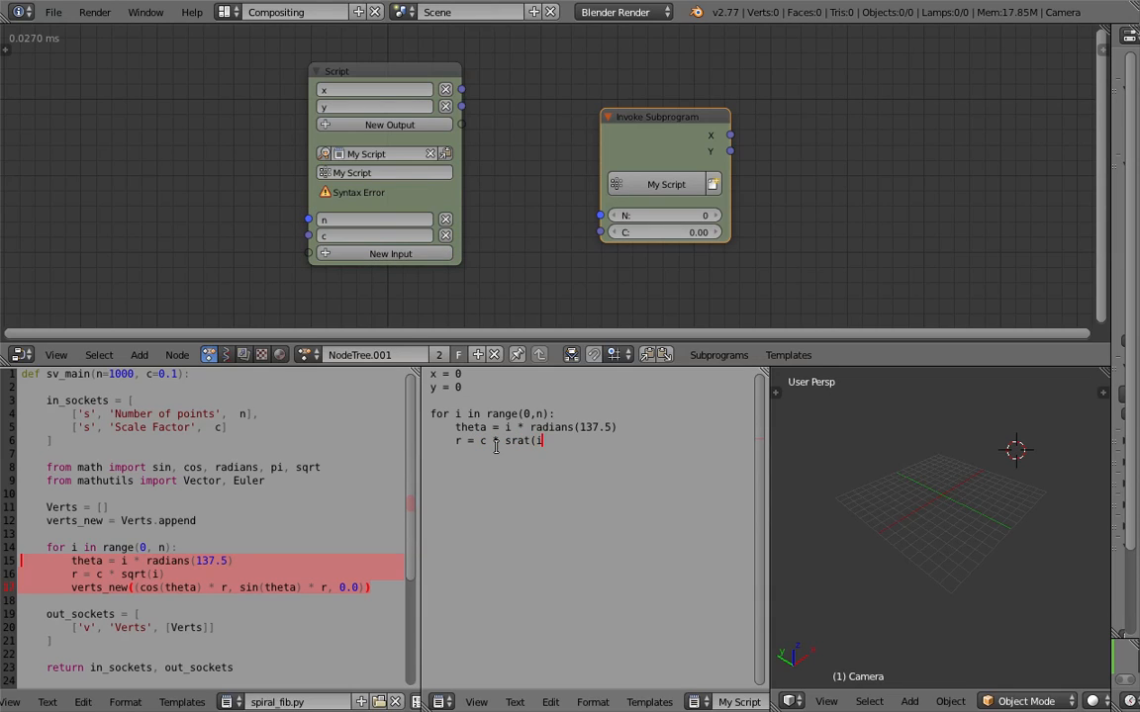
{"action": "key", "text": "BackSpace"}
{"action": "key", "text": "BackSpace"}
{"action": "key", "text": "BackSpace"}
{"action": "type", "text": "qr"}
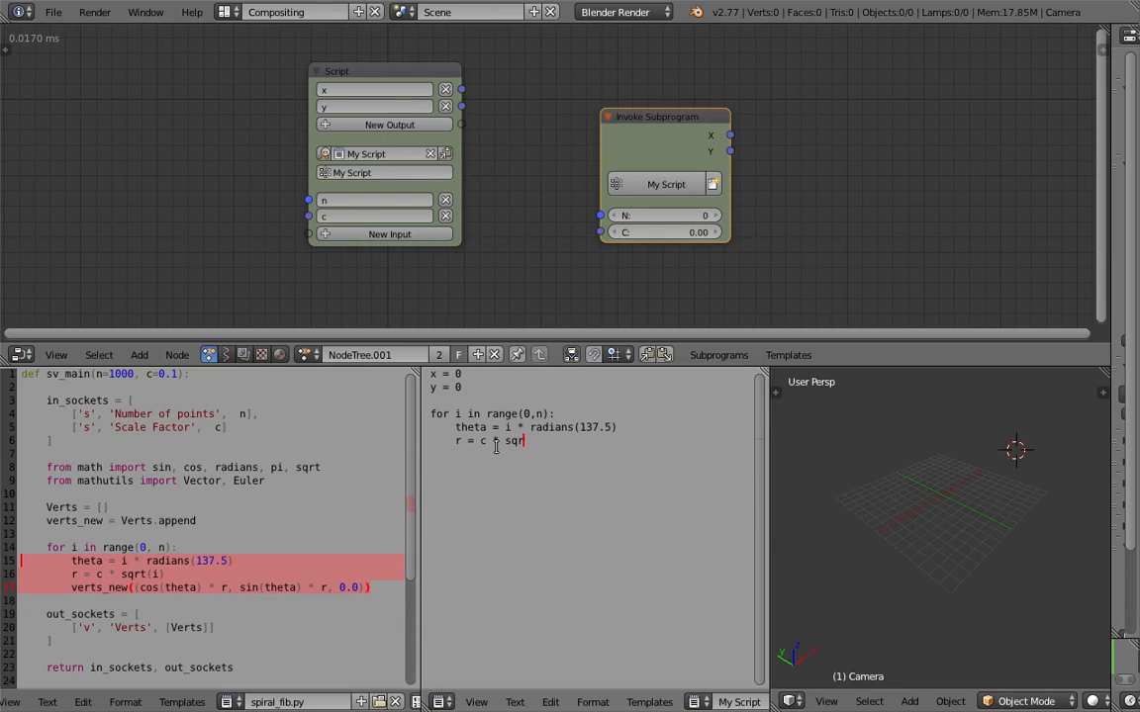
{"action": "type", "text": "t(i"}
{"action": "type", "text": ")"}
- Add the line "x = r * cos(theta)" inside the loop below the radius line
{"action": "type", "text": "= "}
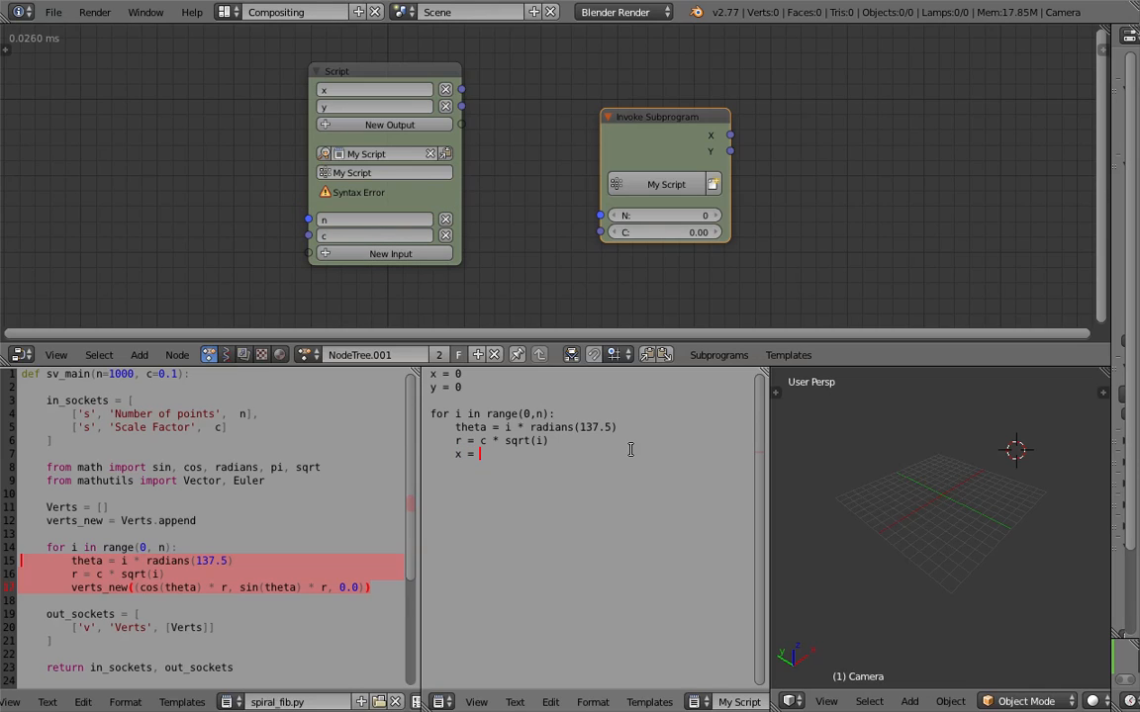
{"action": "type", "text": "r * cos(th"}
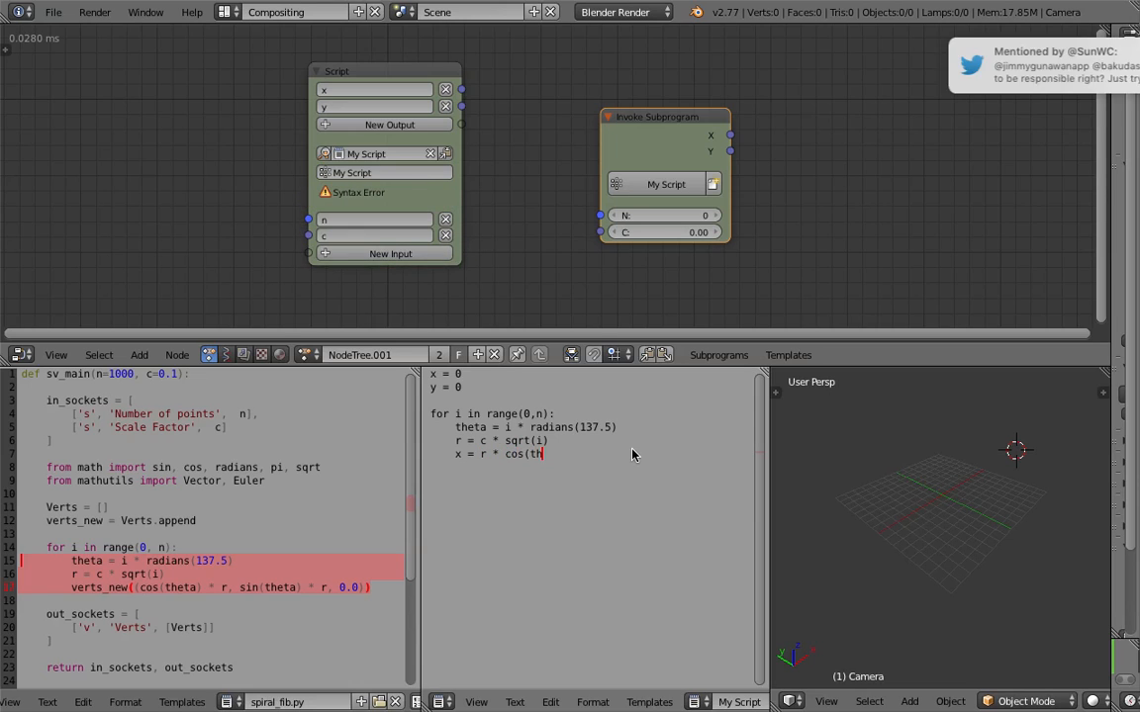
{"action": "type", "text": "ehta)"}
{"action": "key", "text": "BackSpace"}
{"action": "key", "text": "BackSpace"}
{"action": "key", "text": "BackSpace"}
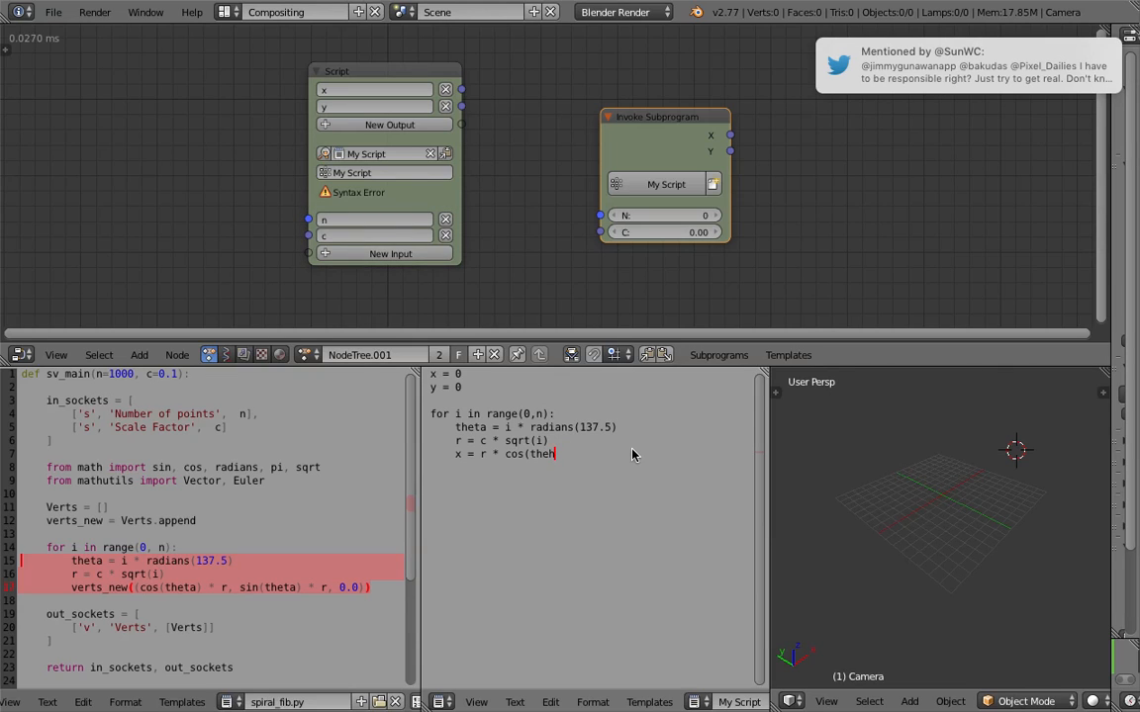
{"action": "key", "text": "BackSpace"}
{"action": "type", "text": "ta)"}
{"action": "key", "text": "Return"}
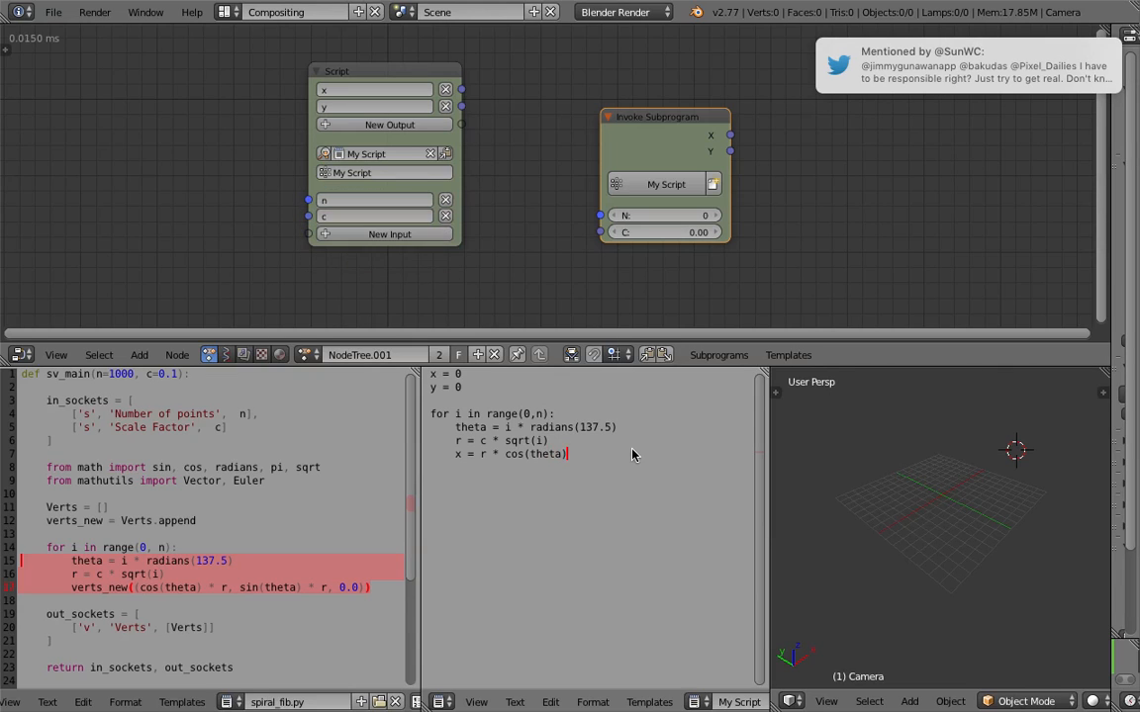
- Add the line "y = r * sin(theta)" as the last statement of the loop
{"action": "type", "text": "y = "}
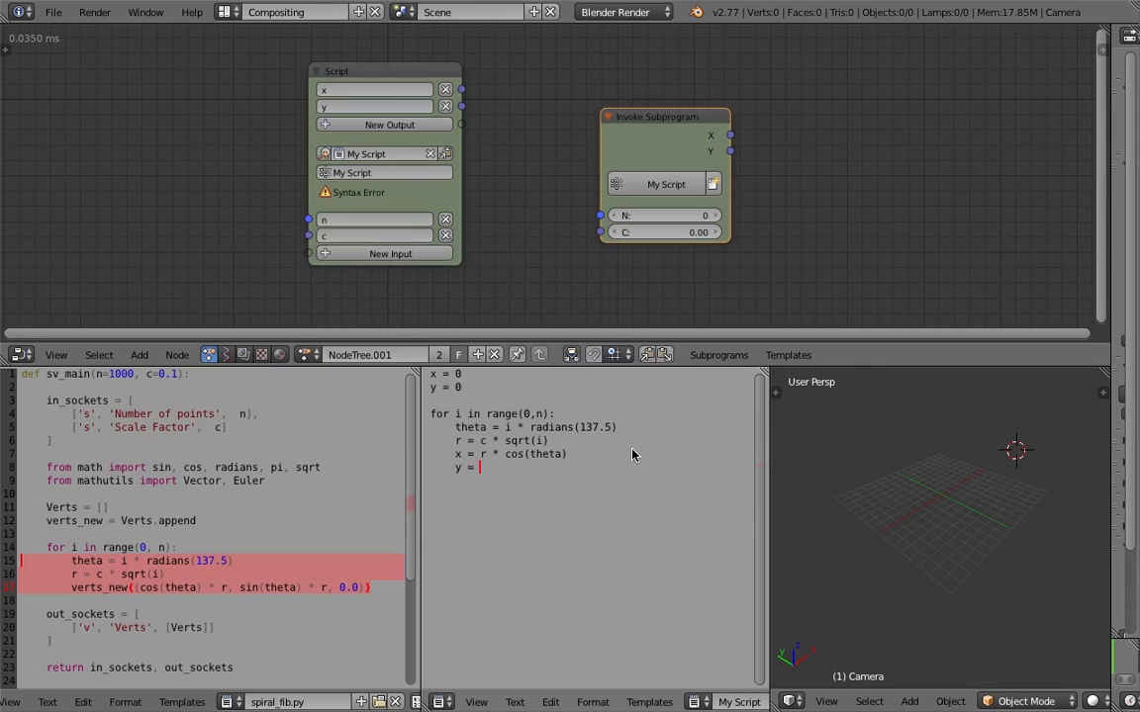
{"action": "type", "text": "r * sin(theta)"}
{"action": "key", "text": "Return"}
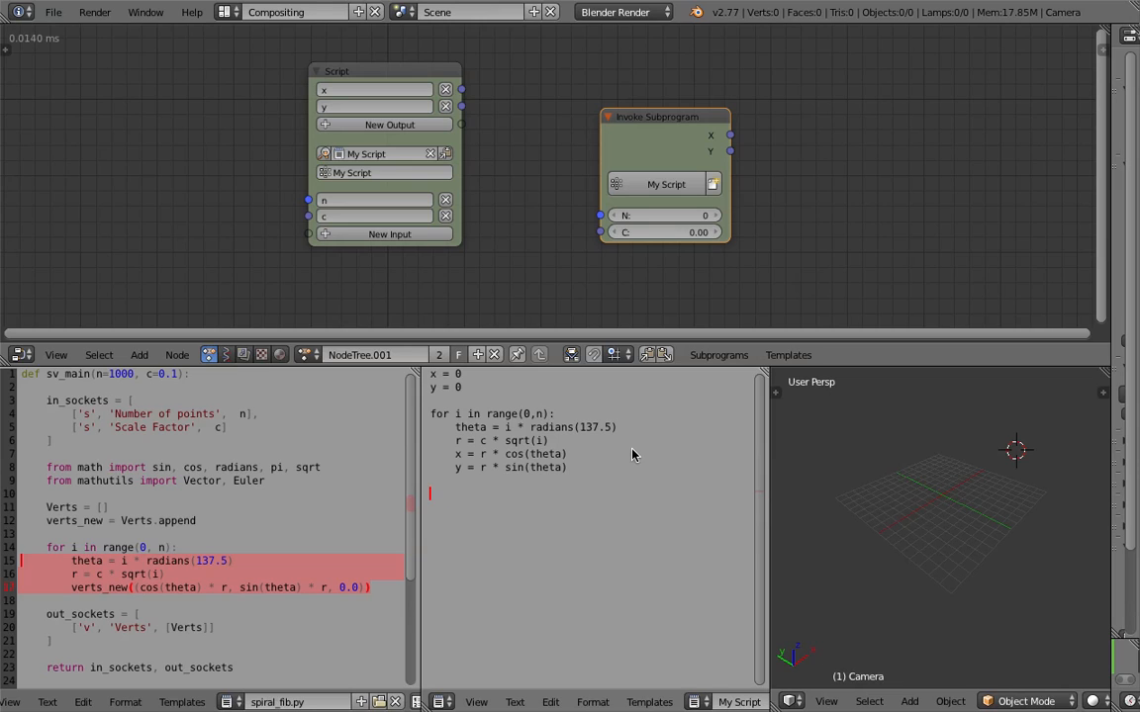
{"action": "scroll", "coordinate": [553, 276], "scroll_direction": "down", "scroll_amount": 1}
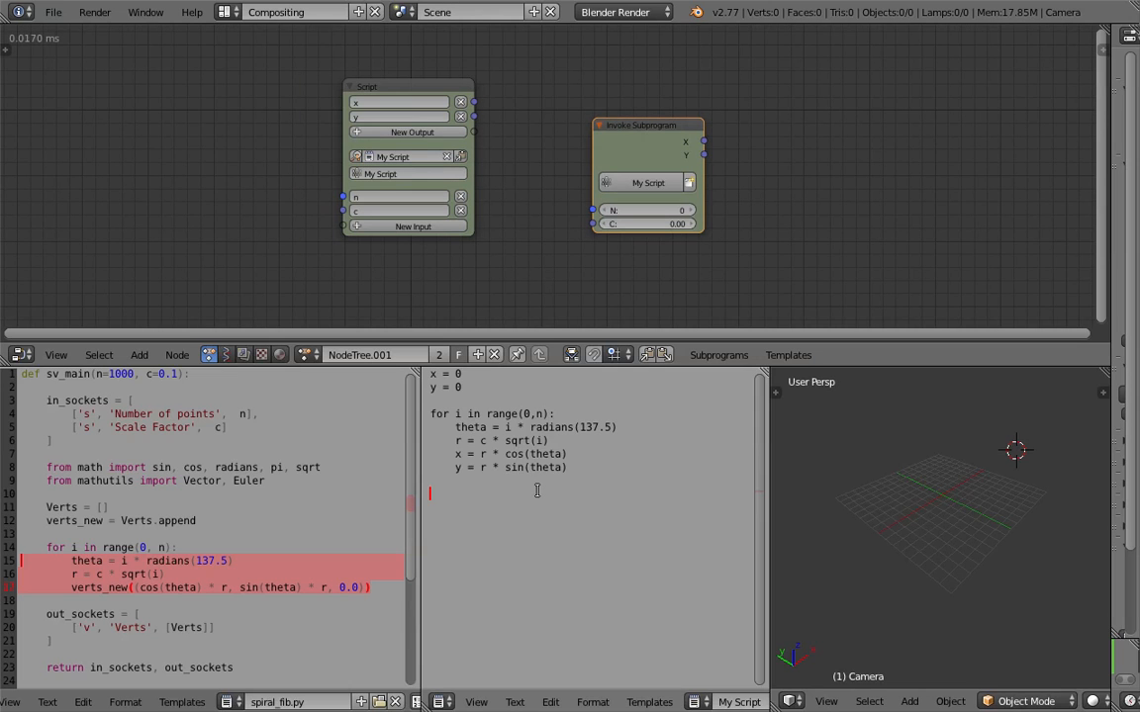
{"action": "scroll", "coordinate": [702, 705], "scroll_direction": "down", "scroll_amount": 5}
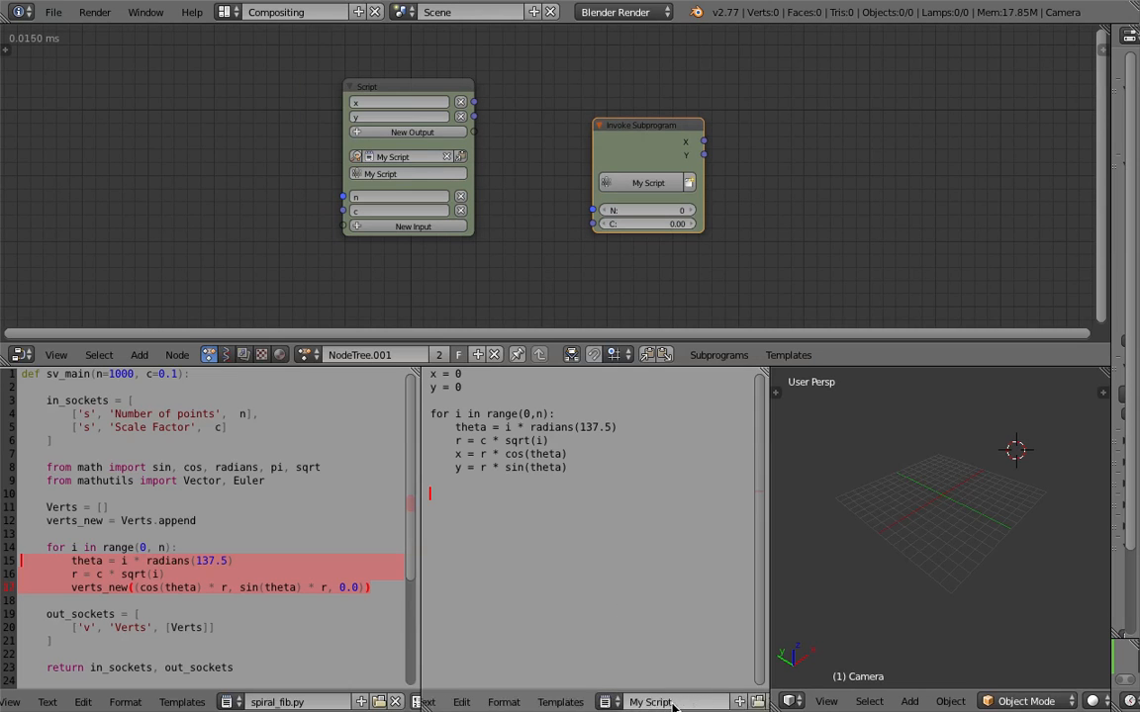
- Show line numbers in the My Script text and save over the existing blend file
{"action": "scroll", "coordinate": [701, 705], "scroll_direction": "down", "scroll_amount": 2}
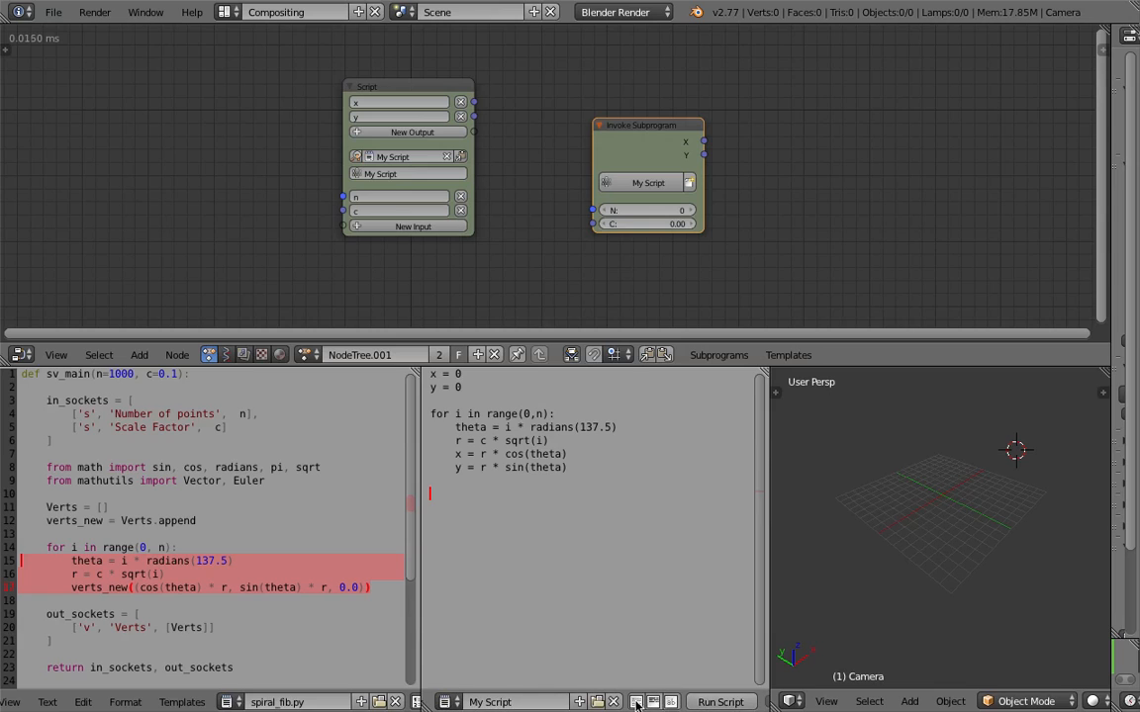
{"action": "left_click", "coordinate": [644, 705]}
{"action": "key", "text": "ctrl+s"}
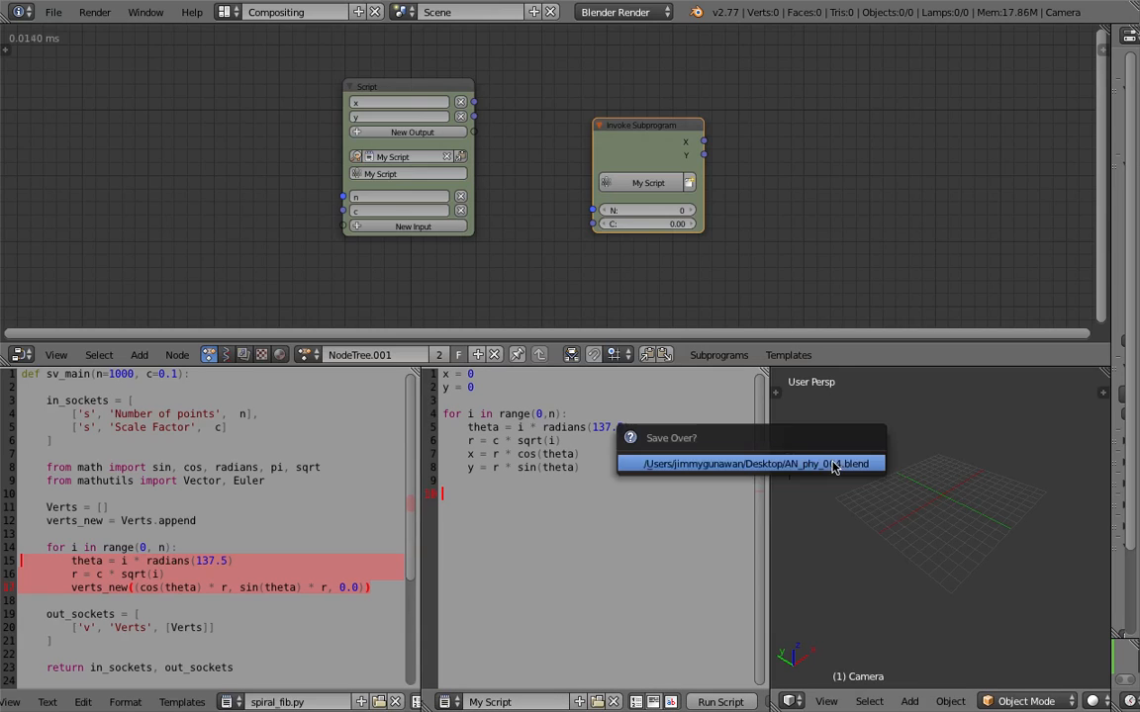
{"action": "left_click", "coordinate": [865, 471]}
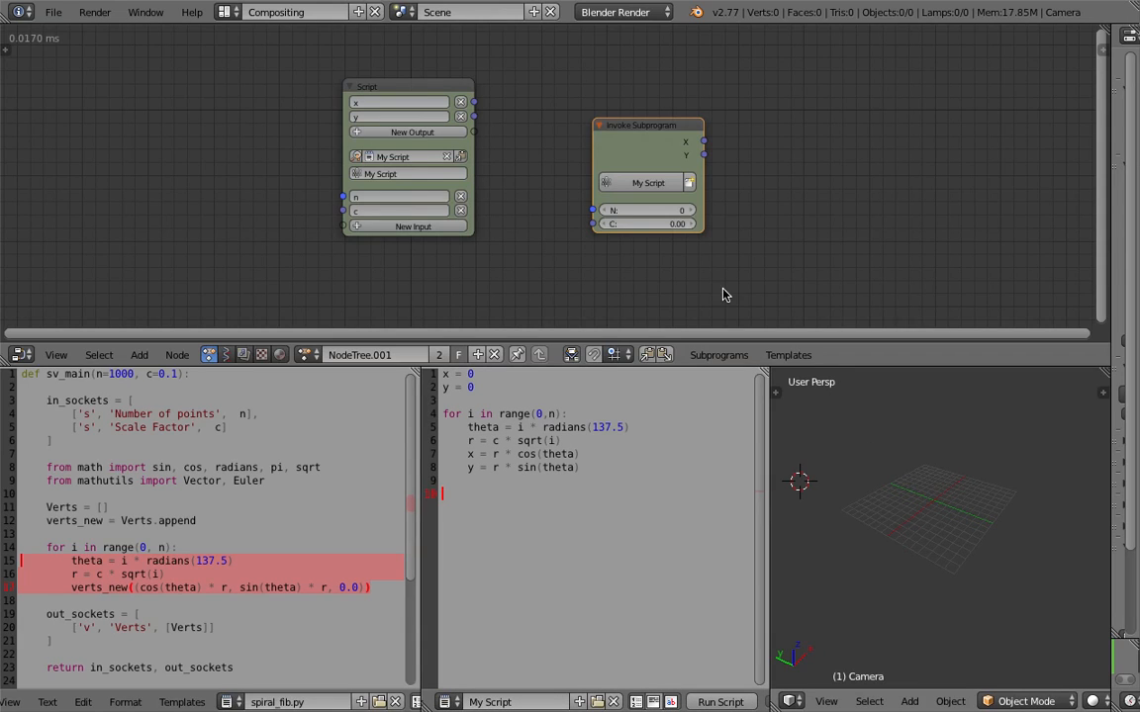
- Set the Invoke Subprogram node's N to 7 and C to 0.24
{"action": "mouse_move", "coordinate": [671, 211]}
{"action": "left_mouse_down"}
{"action": "mouse_move", "coordinate": [692, 211]}
{"action": "mouse_move", "coordinate": [677, 223]}
{"action": "left_mouse_up"}
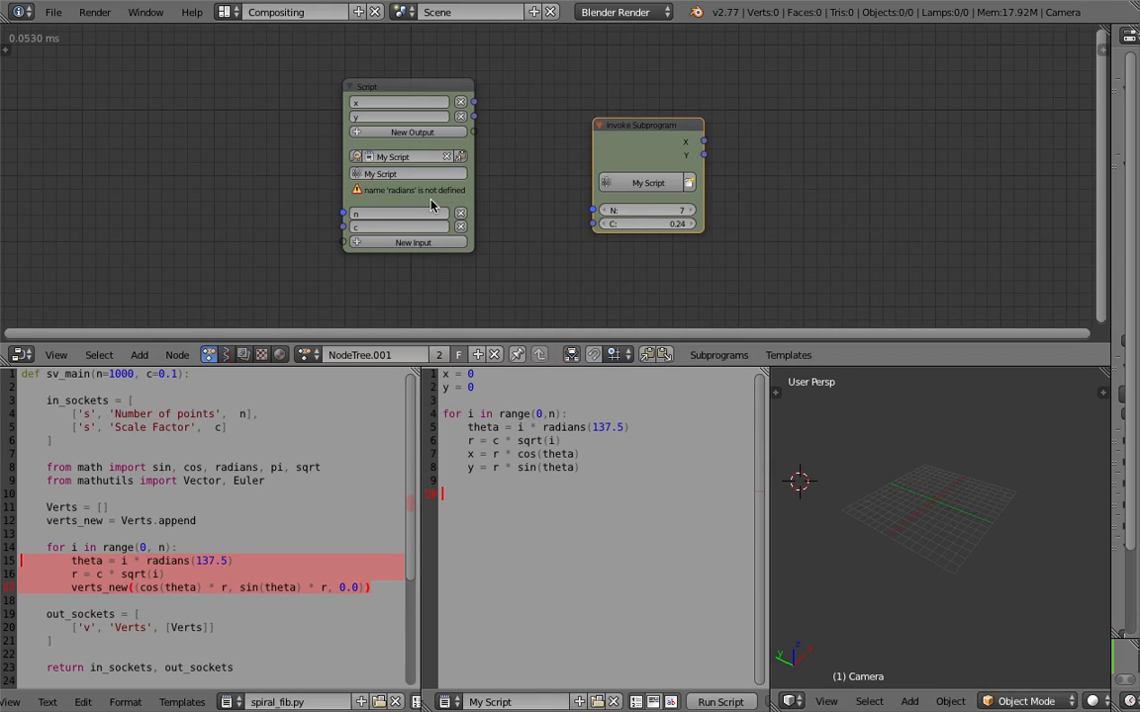
- Insert "from math import sin, cos, radians, sqrt" as My Script's first line, followed by a blank line
{"action": "left_click", "coordinate": [442, 374]}
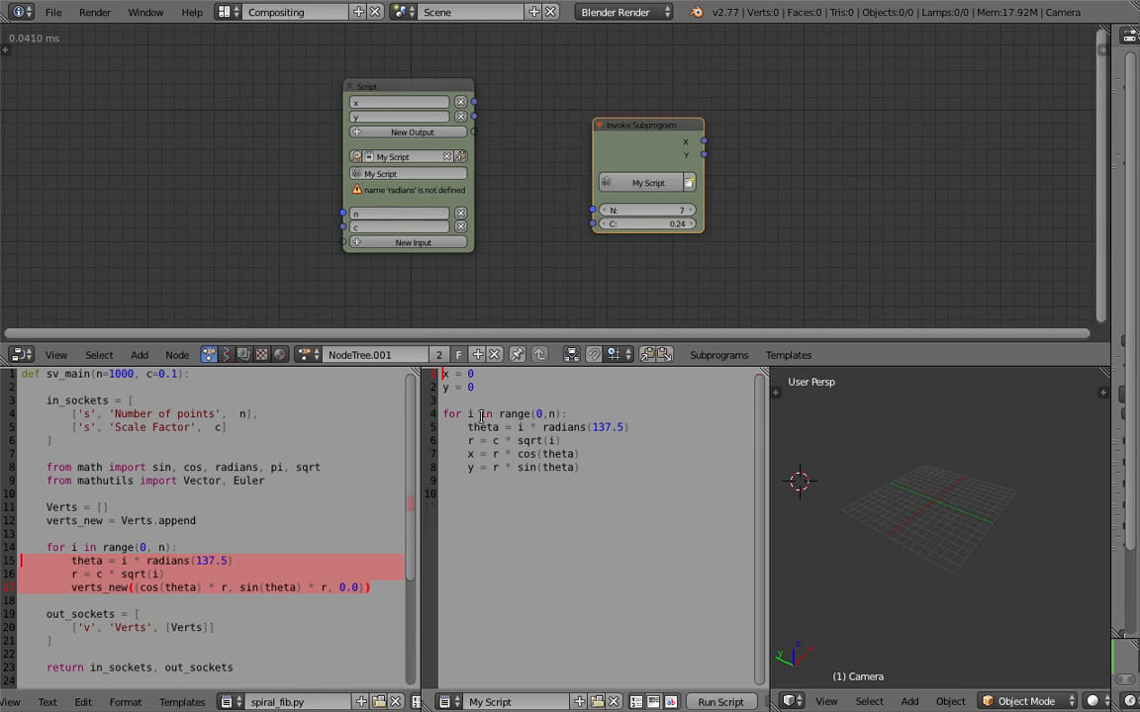
{"action": "key", "text": "Return"}
{"action": "key", "text": "Return"}
{"action": "type", "text": "import math"}
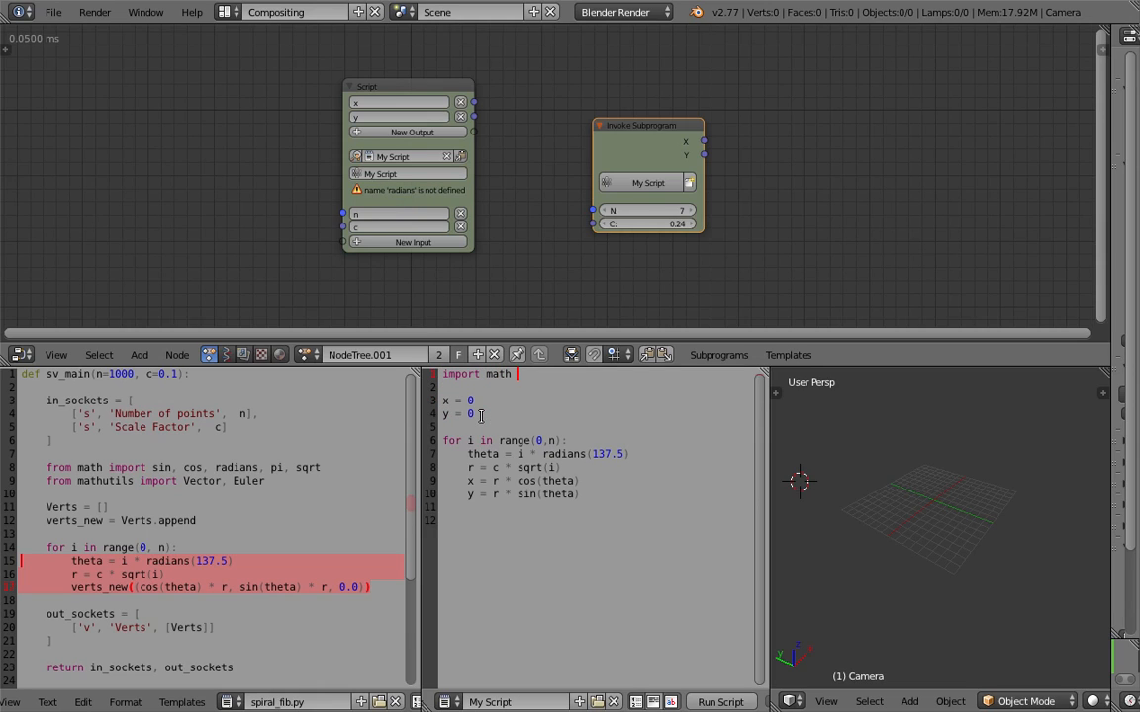
{"action": "key", "text": "shift+Home"}
{"action": "key", "text": "BackSpace"}
{"action": "type", "text": "from "}
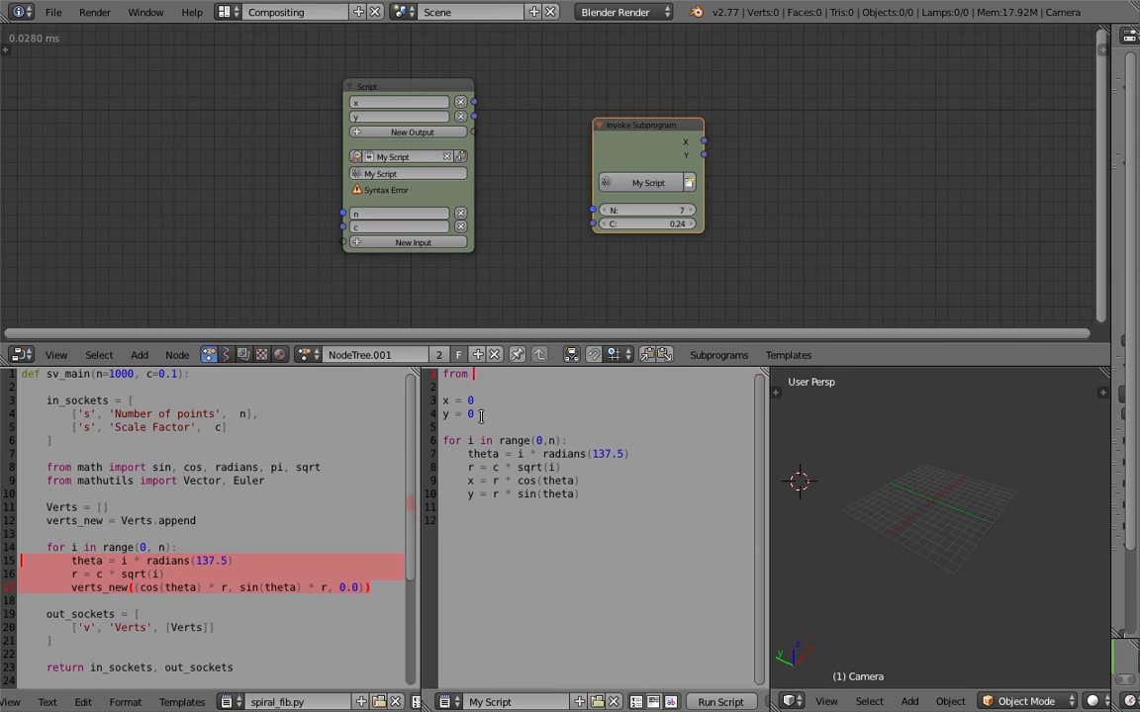
{"action": "type", "text": "math import sin, cos, radi"}
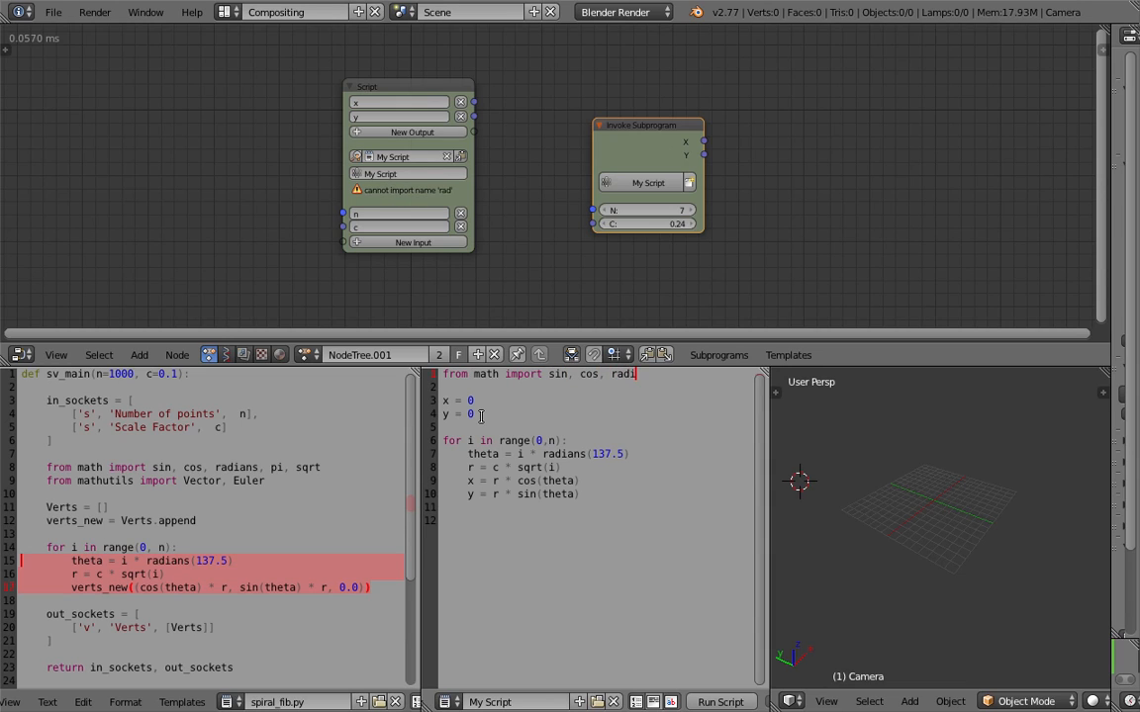
{"action": "type", "text": "ans, sqrt"}
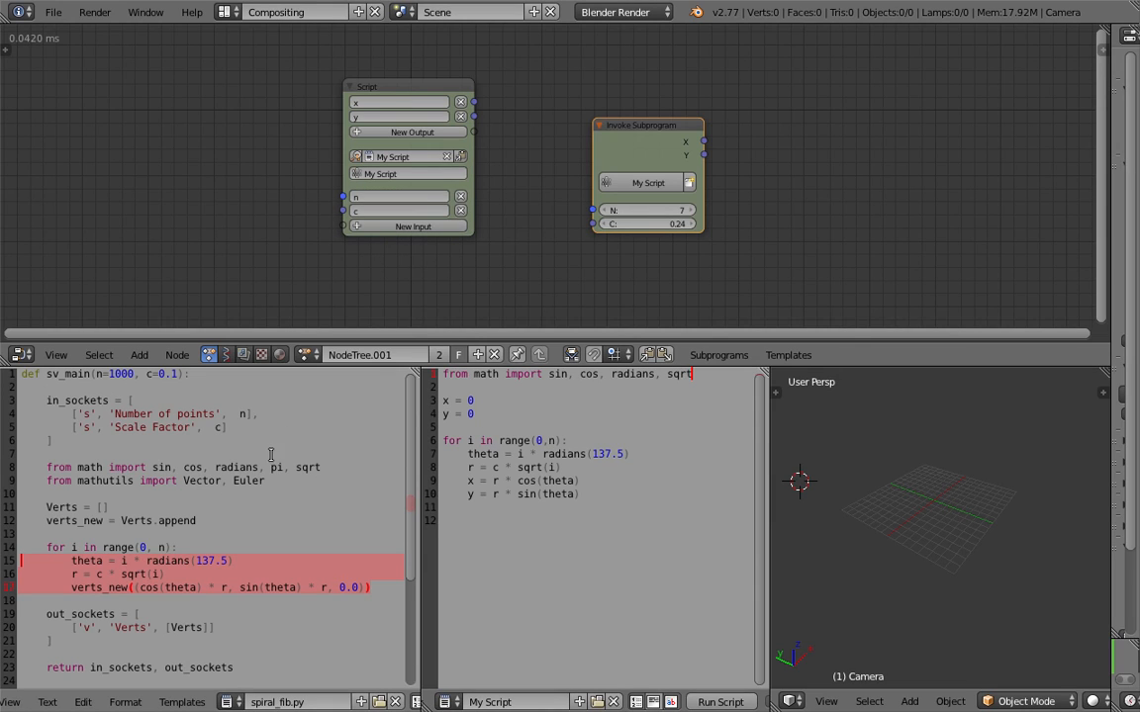
- Set the Invoke Subprogram node's N to 10 and C to 0.42, and move the node slightly away from the Script node
{"action": "middle_click_drag", "start_coordinate": [567, 174], "coordinate": [484, 165]}
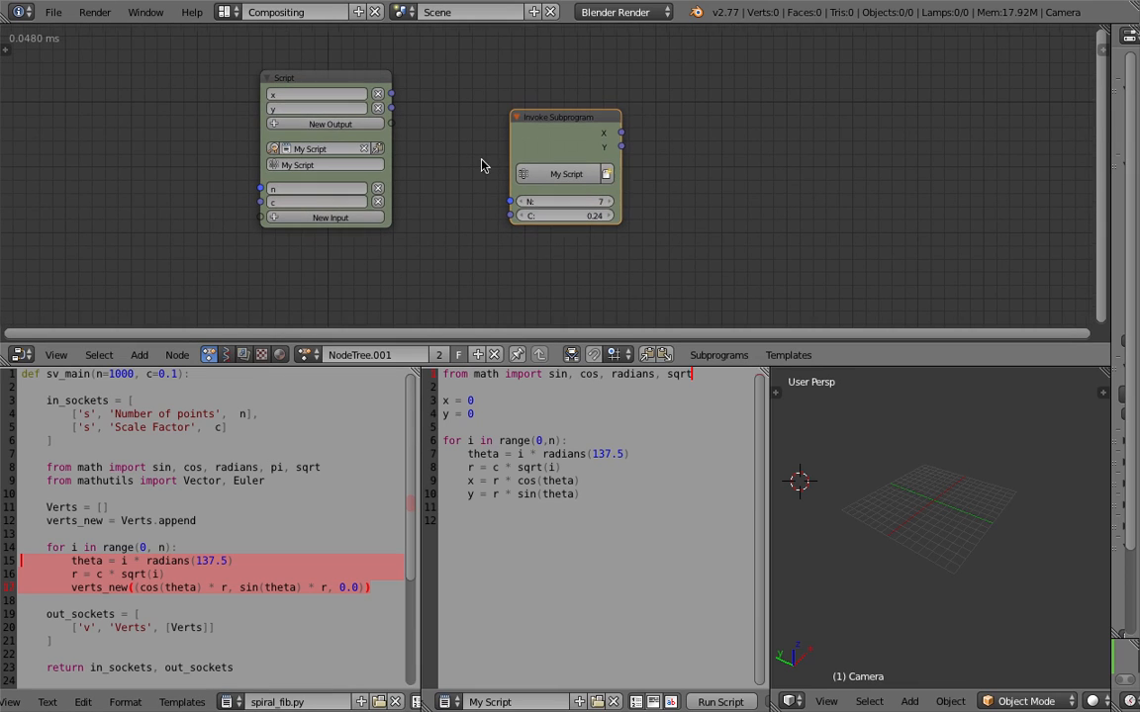
{"action": "left_click", "coordinate": [610, 202]}
{"action": "left_click", "coordinate": [609, 201]}
{"action": "left_click", "coordinate": [609, 202]}
{"action": "left_click_drag", "start_coordinate": [563, 112], "coordinate": [618, 92]}
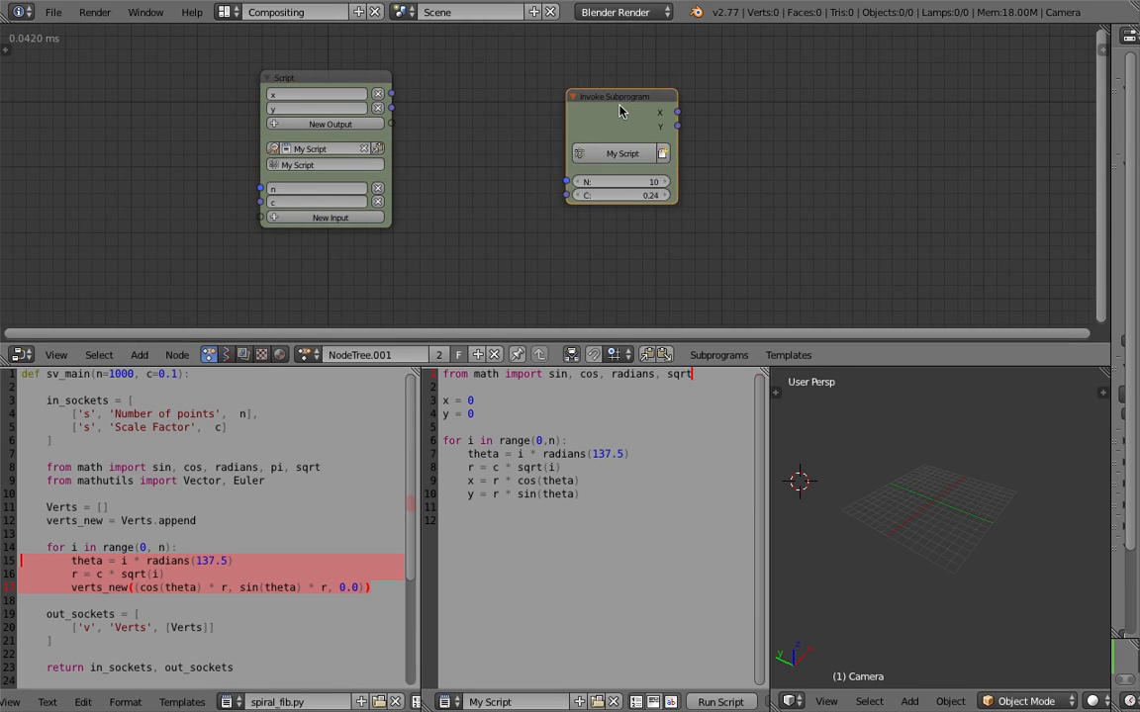
{"action": "mouse_move", "coordinate": [626, 194]}
{"action": "left_mouse_down"}
{"action": "mouse_move", "coordinate": [653, 194]}
{"action": "mouse_move", "coordinate": [627, 194]}
{"action": "left_mouse_up"}
{"action": "left_click_drag", "start_coordinate": [622, 103], "coordinate": [600, 106]}
{"action": "middle_click_drag", "start_coordinate": [728, 136], "coordinate": [659, 139]}
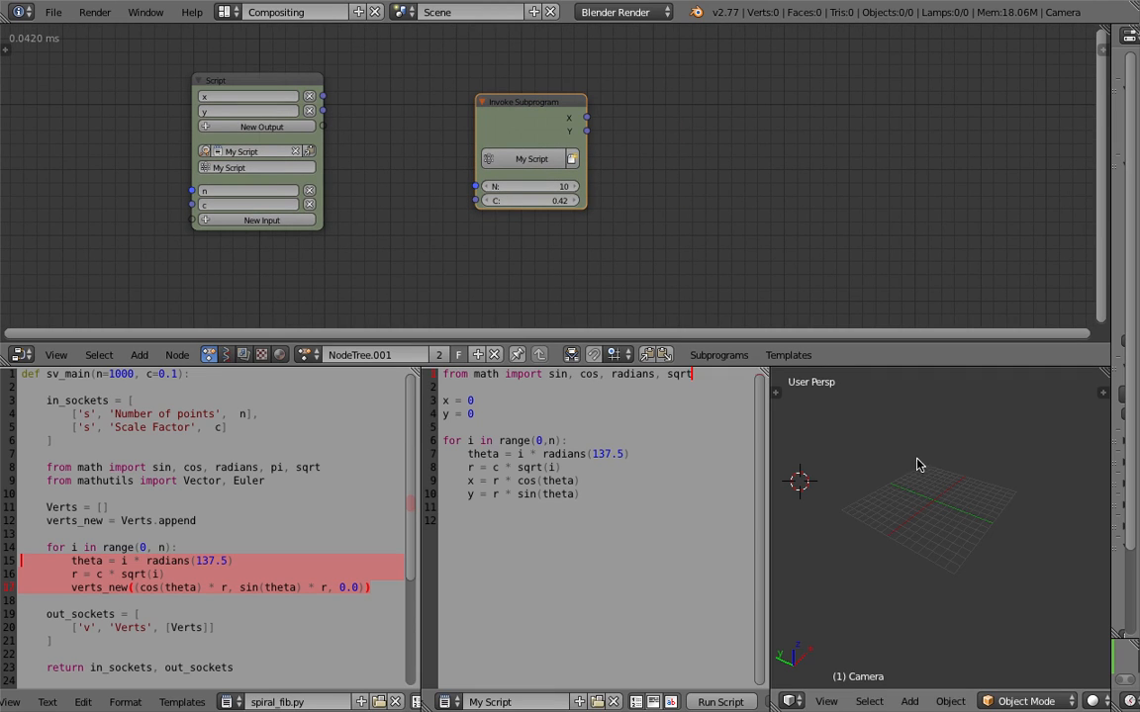
- Add an Ico Sphere mesh to the scene and reset its location to the world origin
{"action": "middle_click_drag", "start_coordinate": [912, 469], "coordinate": [919, 473]}
{"action": "key", "text": "shift+a"}
{"action": "mouse_move", "coordinate": [868, 437]}
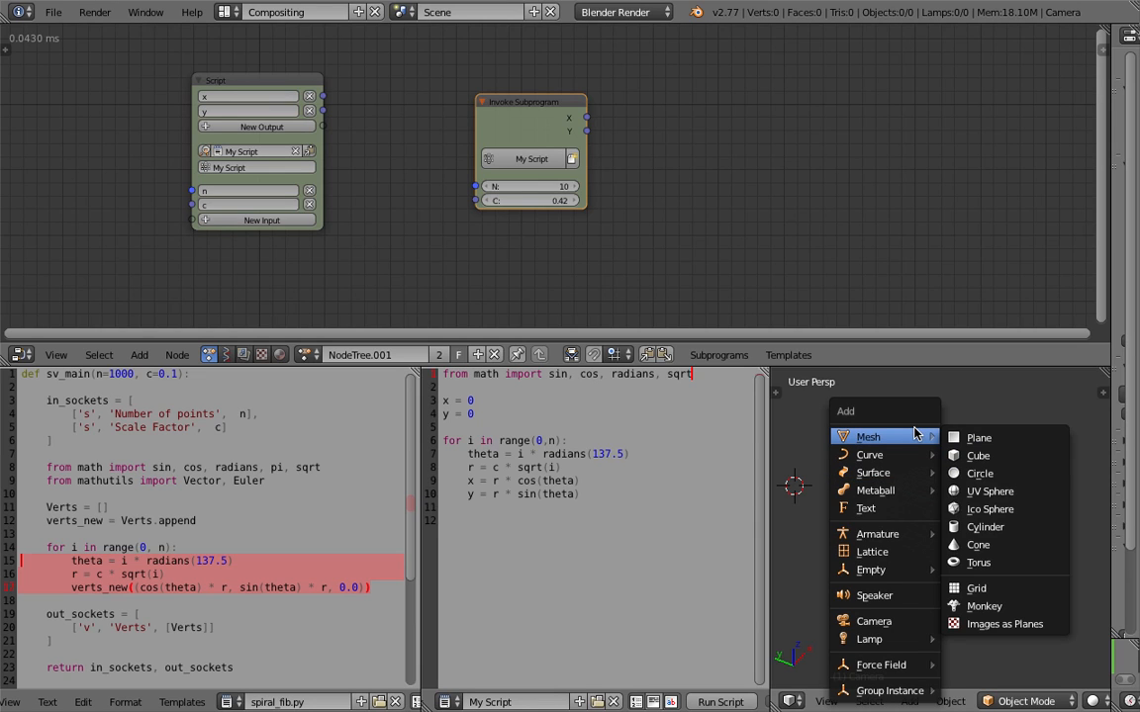
{"action": "left_click", "coordinate": [1003, 510]}
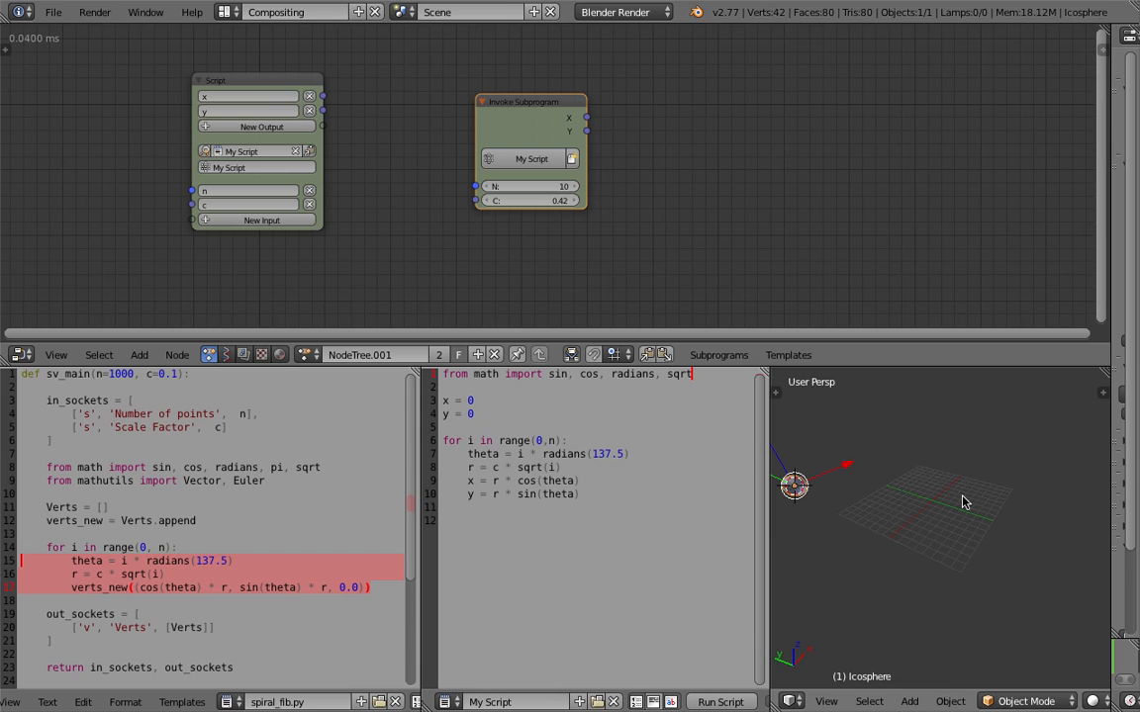
{"action": "key", "text": "alt+g"}
{"action": "scroll", "coordinate": [925, 485], "scroll_direction": "up", "scroll_amount": 2}
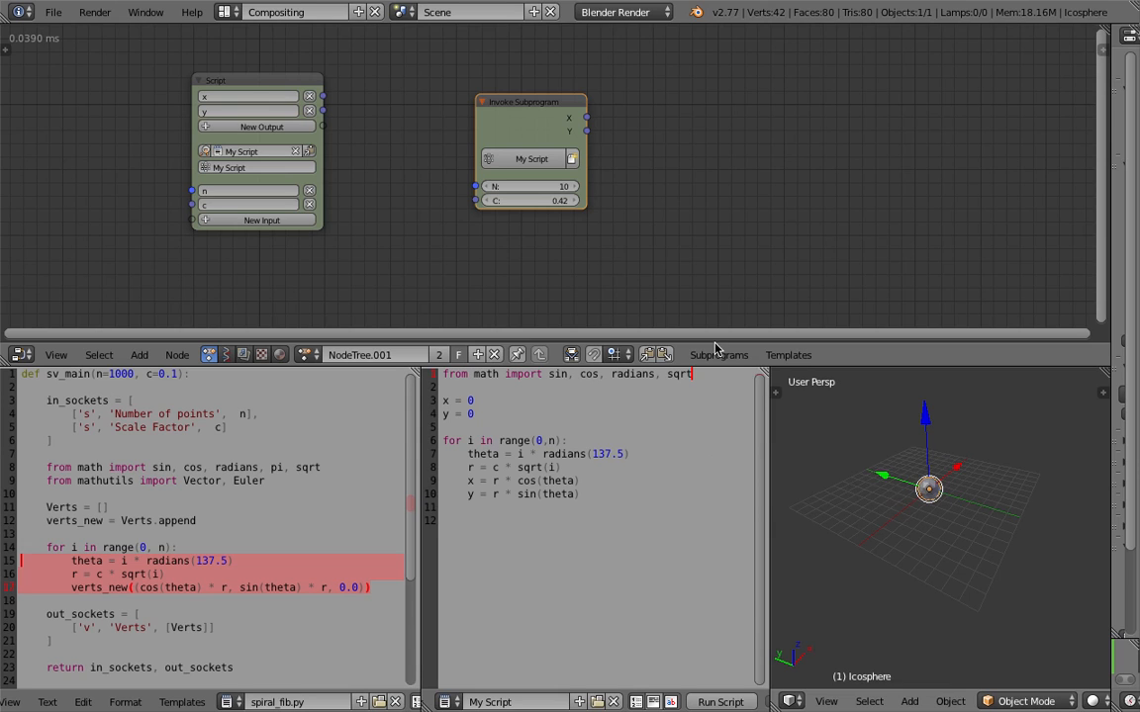
- Display the Animation Nodes Auto Execution settings beside the node tree, widened enough to read their full labels
{"action": "left_click", "coordinate": [6, 49]}
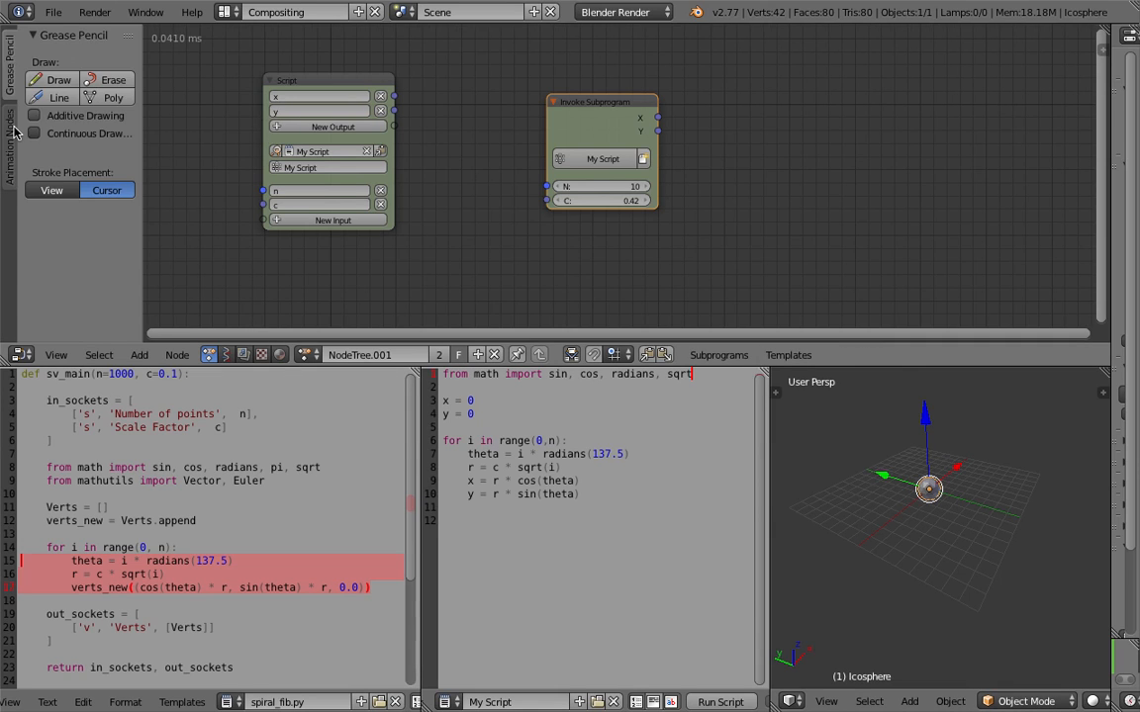
{"action": "left_click", "coordinate": [12, 123]}
{"action": "left_click", "coordinate": [44, 62]}
{"action": "left_click_drag", "start_coordinate": [65, 123], "coordinate": [69, 87]}
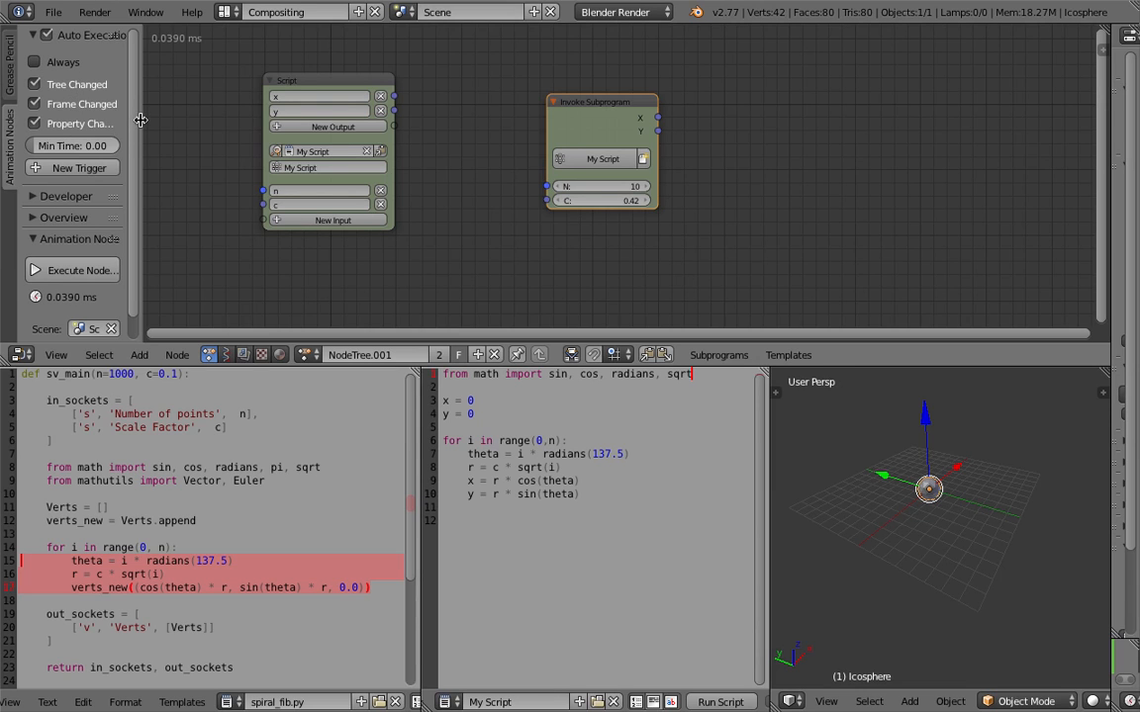
{"action": "left_click_drag", "start_coordinate": [141, 120], "coordinate": [203, 117]}
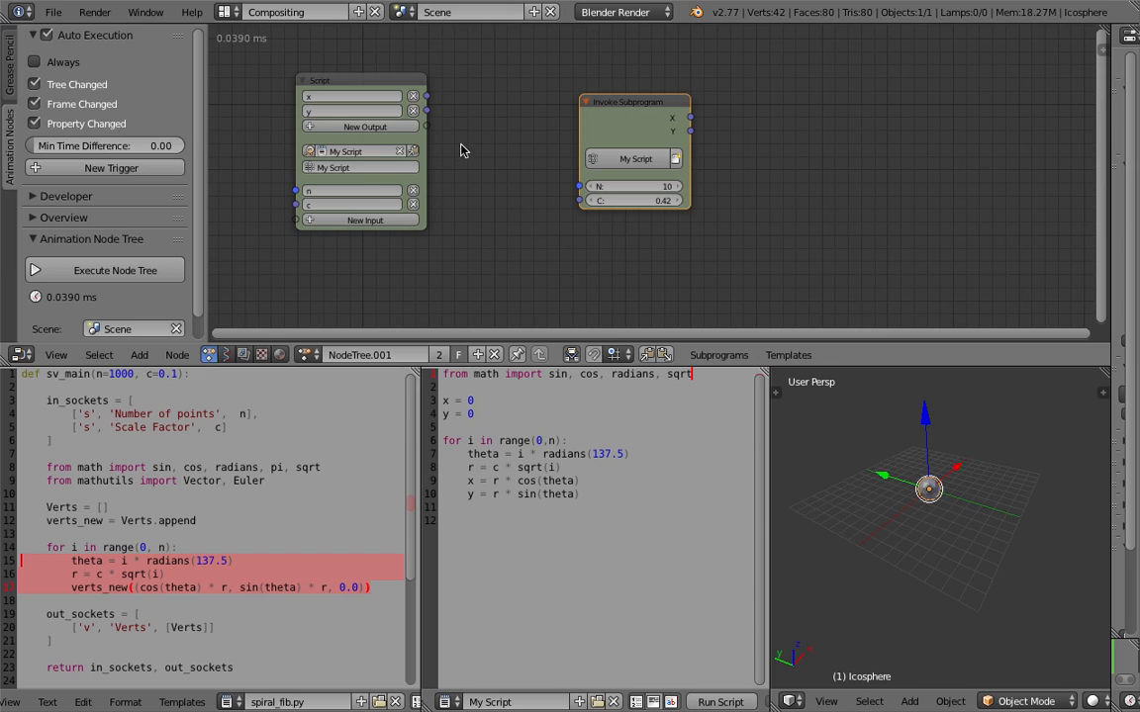
- Make room beside the Invoke Subprogram node and add an Object Transforms Output node there
{"action": "middle_click_drag", "start_coordinate": [619, 132], "coordinate": [597, 130]}
{"action": "left_click_drag", "start_coordinate": [615, 109], "coordinate": [669, 106]}
{"action": "middle_click_drag", "start_coordinate": [761, 143], "coordinate": [697, 156]}
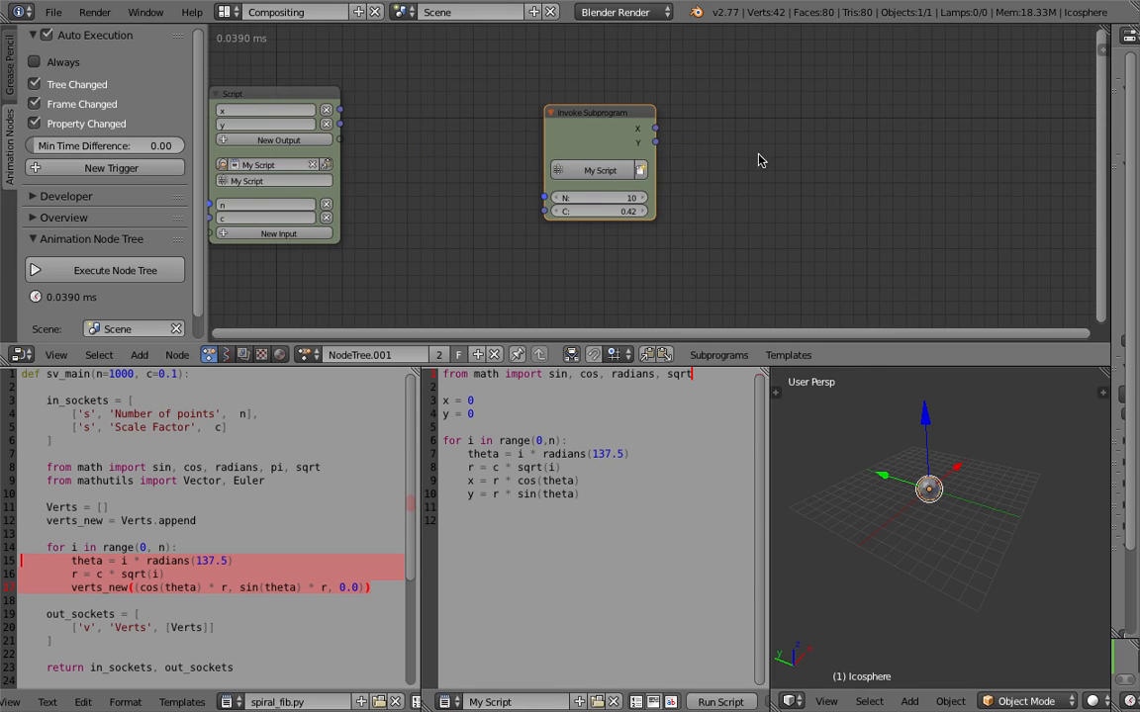
{"action": "key", "text": "shift+a"}
{"action": "left_click", "coordinate": [781, 68]}
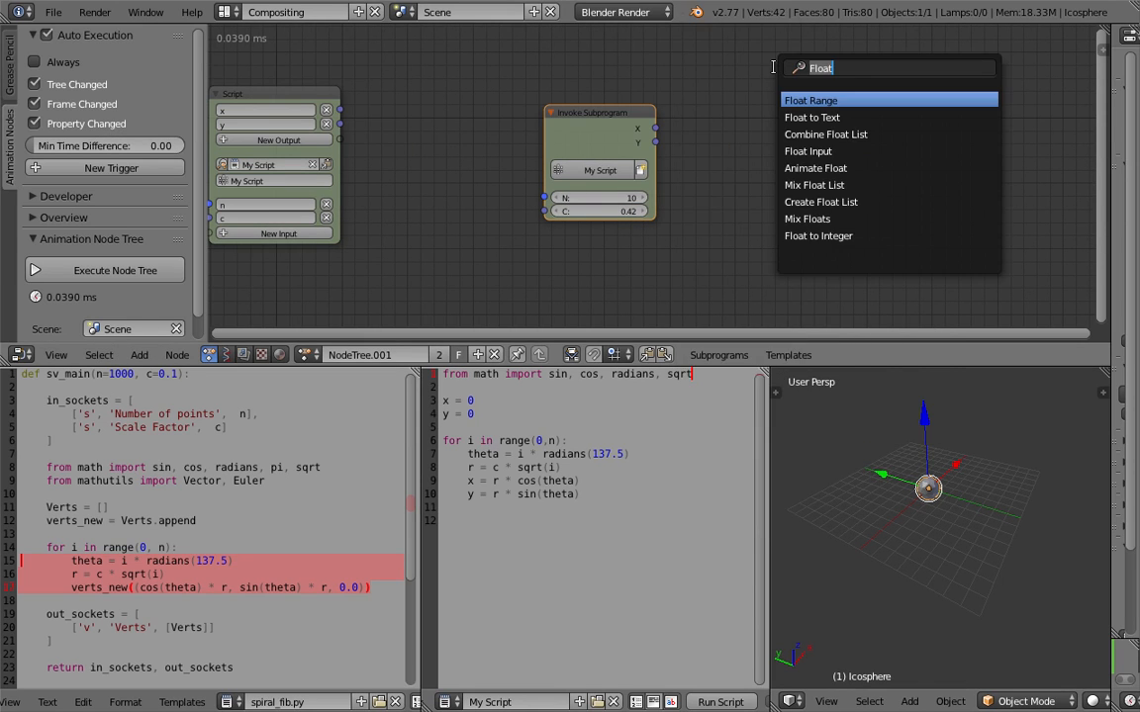
{"action": "type", "text": "object tra"}
{"action": "key", "text": "Down"}
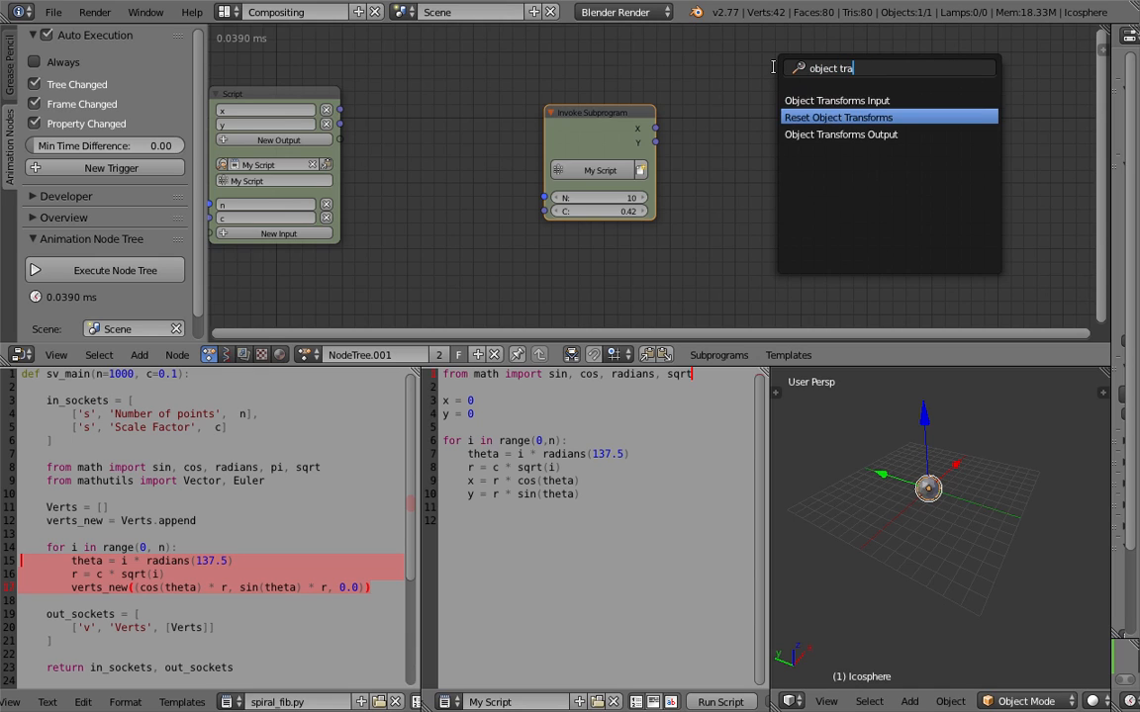
{"action": "key", "text": "Down"}
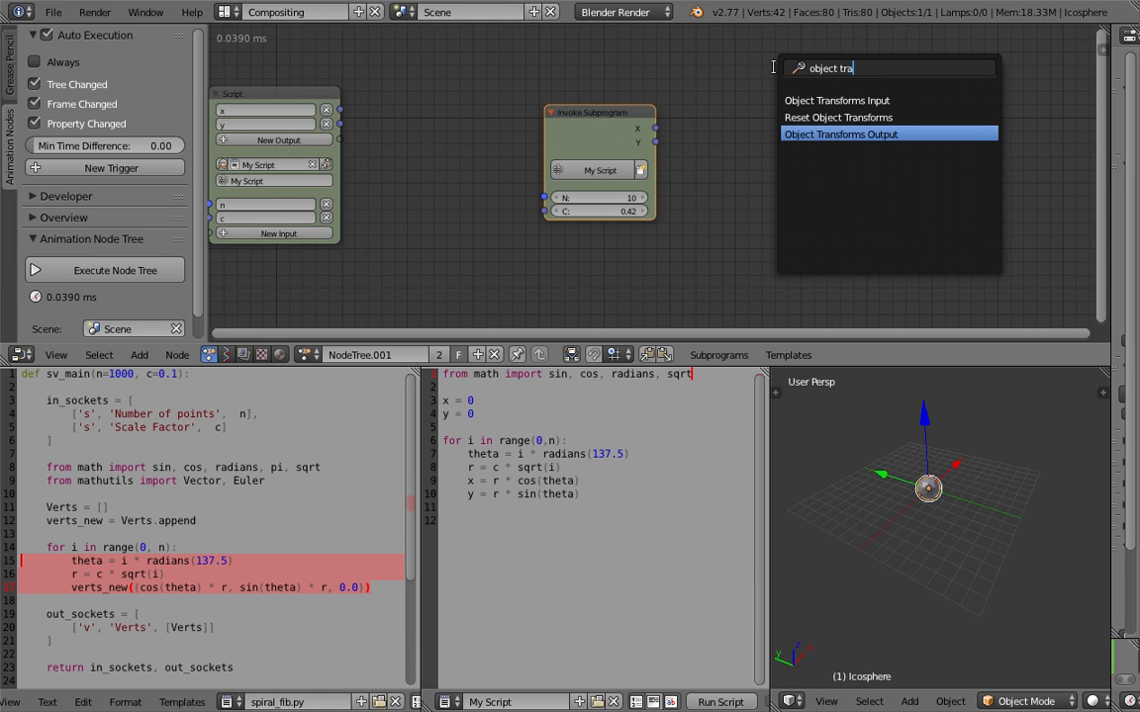
{"action": "key", "text": "Return"}
{"action": "left_click", "coordinate": [807, 172]}
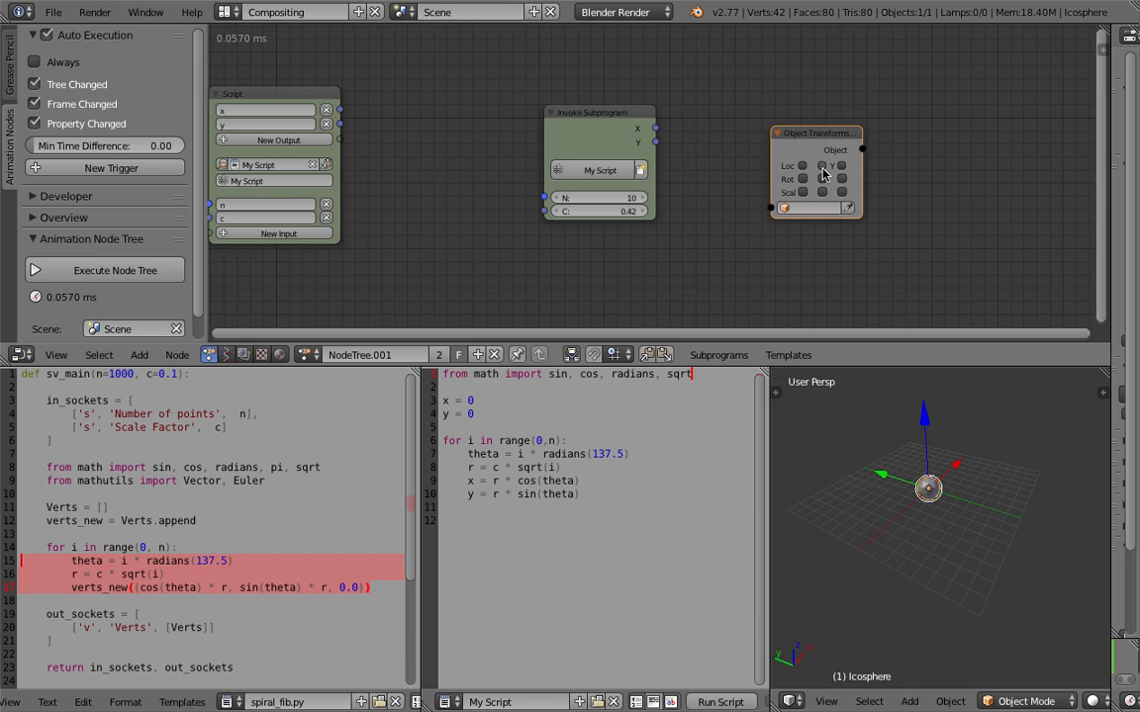
- Enable Location X, Y and Z on the Object Transforms Output node with the Icosphere as its object, and space the nodes apart
{"action": "left_click_drag", "start_coordinate": [806, 167], "coordinate": [911, 147]}
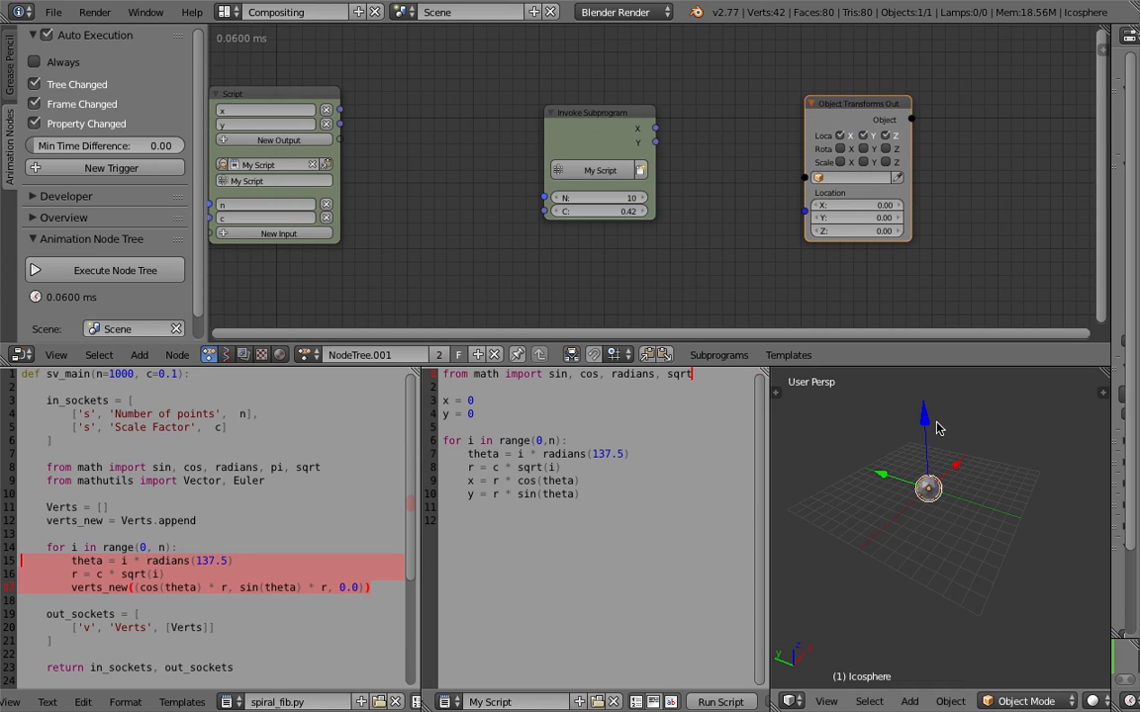
{"action": "left_click", "coordinate": [895, 179]}
{"action": "left_click_drag", "start_coordinate": [655, 129], "coordinate": [749, 181]}
{"action": "scroll", "coordinate": [594, 163], "scroll_direction": "up", "scroll_amount": 2}
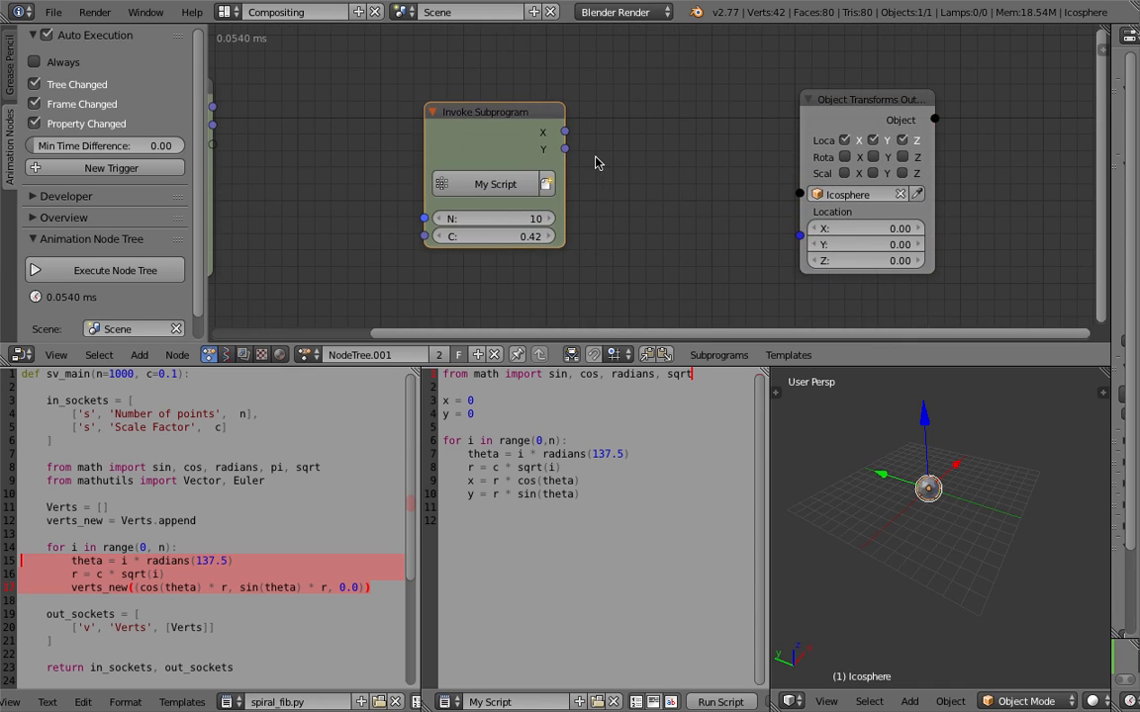
{"action": "middle_click_drag", "start_coordinate": [658, 196], "coordinate": [689, 163]}
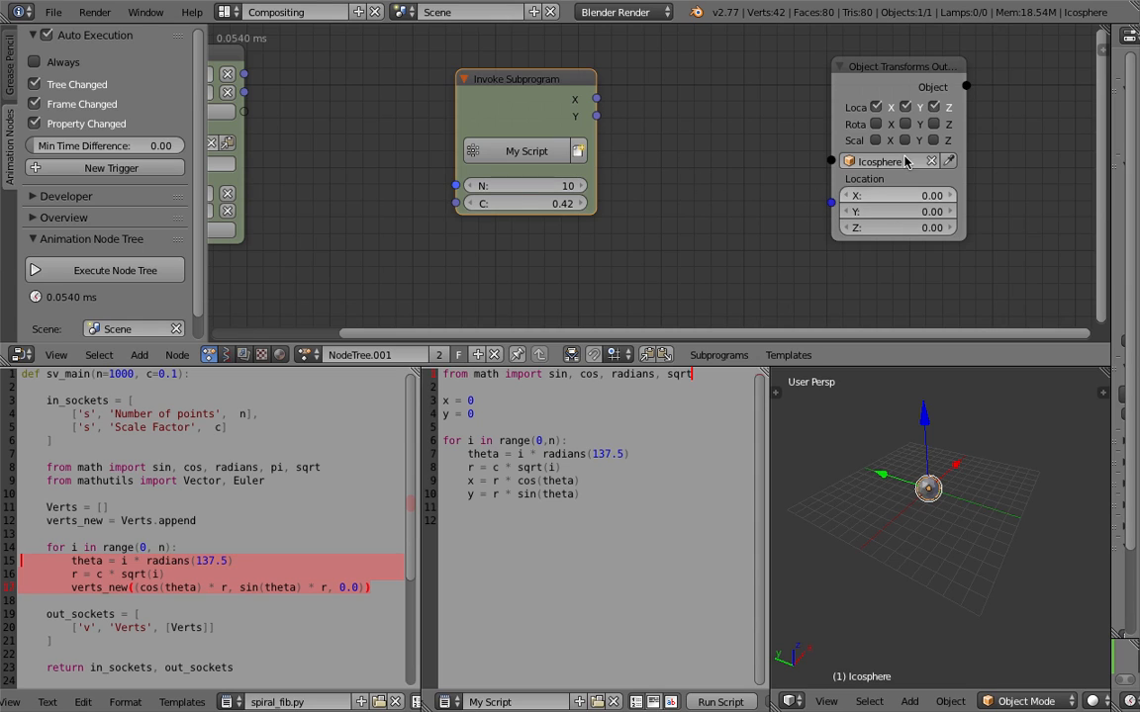
{"action": "left_click_drag", "start_coordinate": [836, 72], "coordinate": [866, 61]}
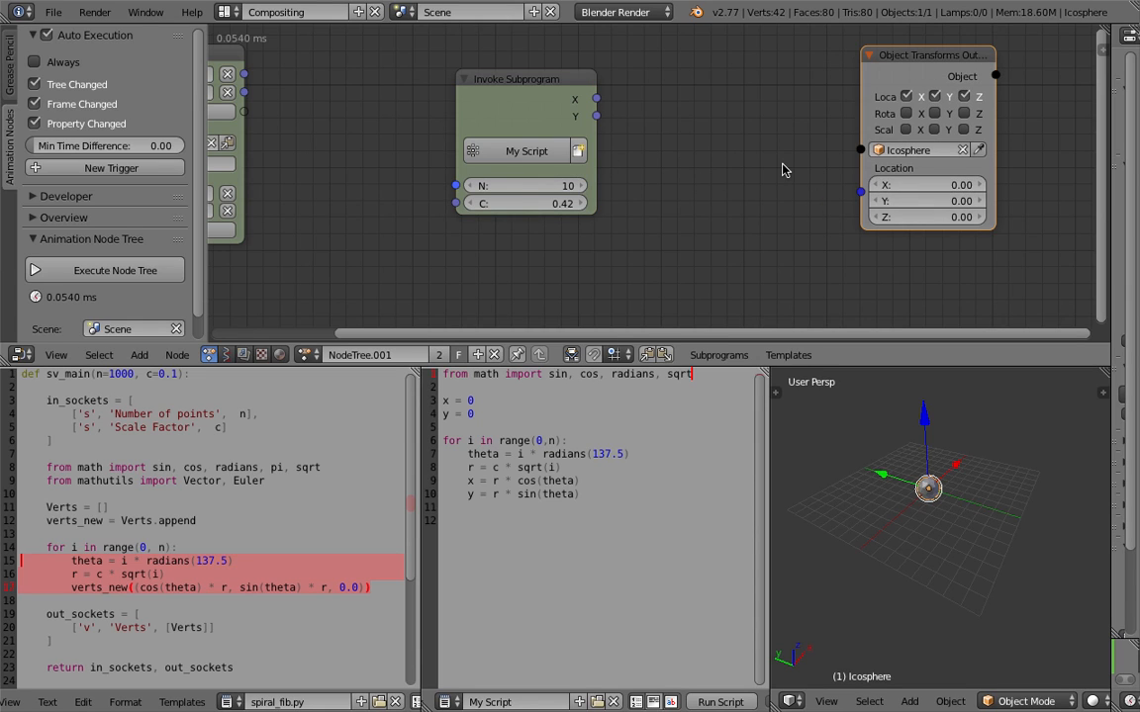
{"action": "key", "text": "shift+a"}
{"action": "left_click", "coordinate": [781, 165]}
{"action": "type", "text": "ve"}
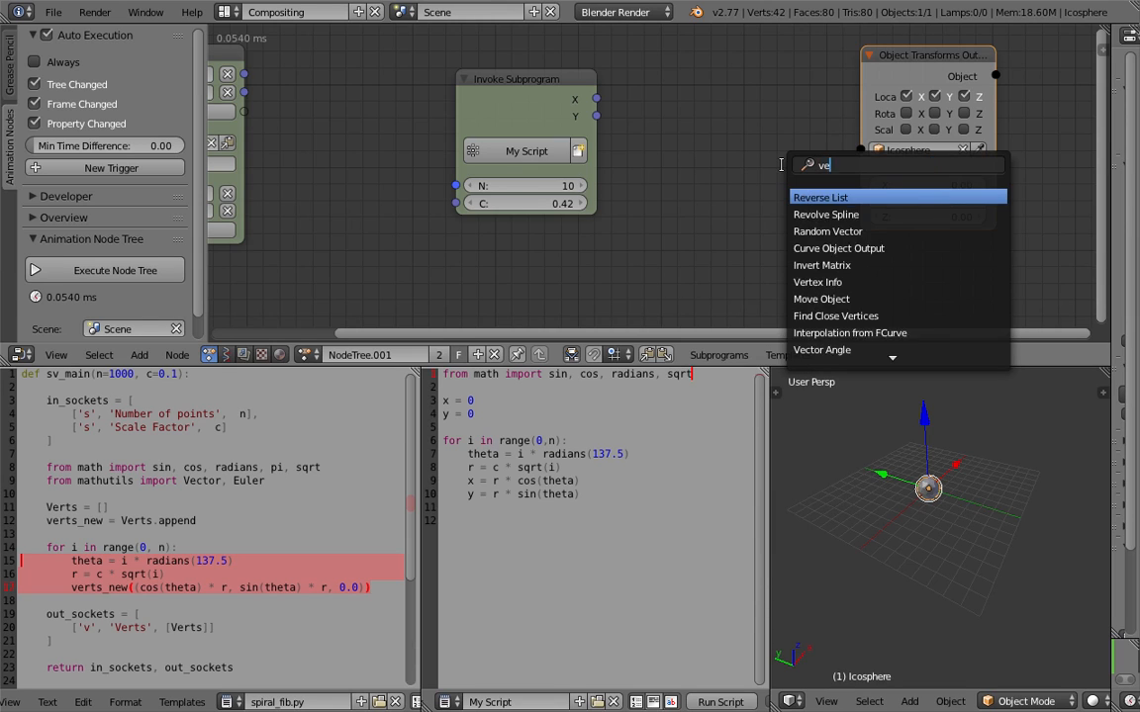
{"action": "type", "text": "ctor i"}
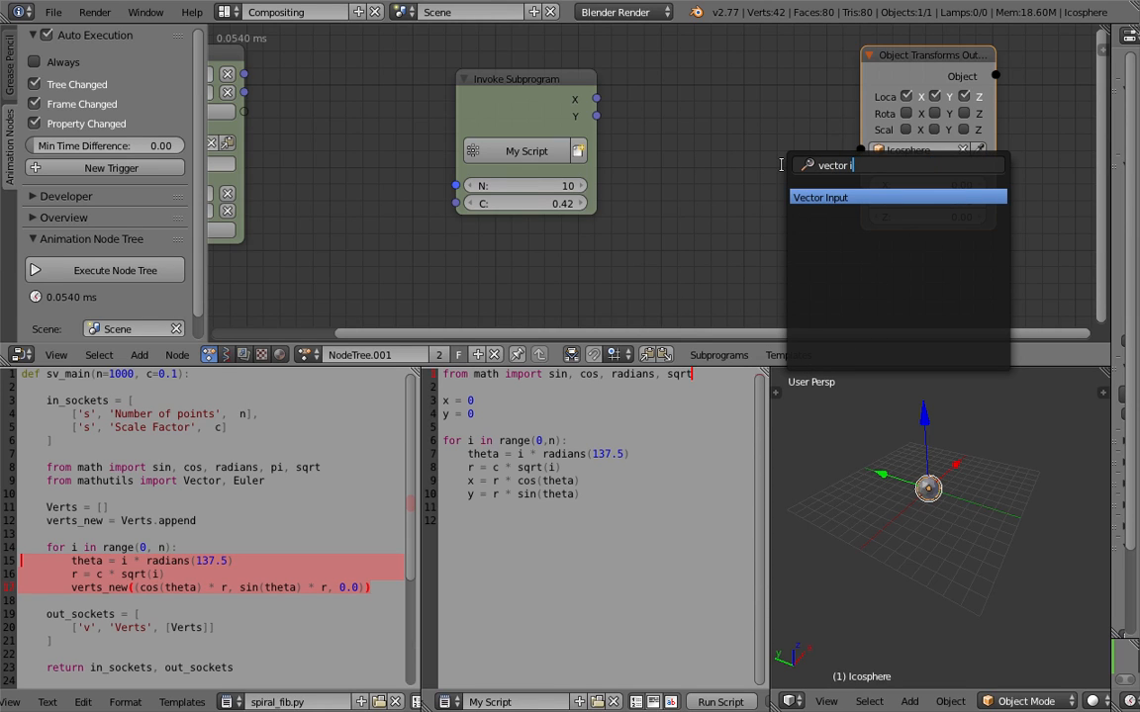
- Link the subprogram's X and Y outputs through a Combine Vector node into the Object Transforms Output node's Location
{"action": "left_click_drag", "start_coordinate": [596, 99], "coordinate": [859, 168]}
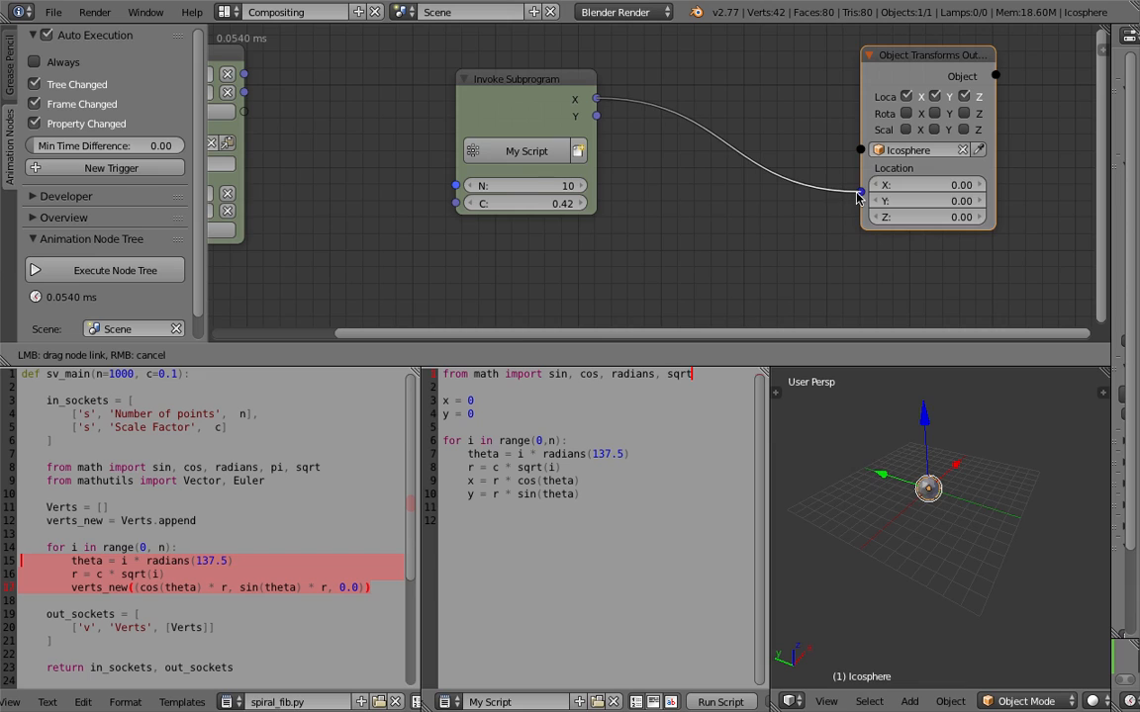
{"action": "left_click_drag", "start_coordinate": [670, 67], "coordinate": [682, 97]}
{"action": "left_click_drag", "start_coordinate": [597, 116], "coordinate": [671, 161]}
{"action": "middle_click_drag", "start_coordinate": [484, 214], "coordinate": [505, 201]}
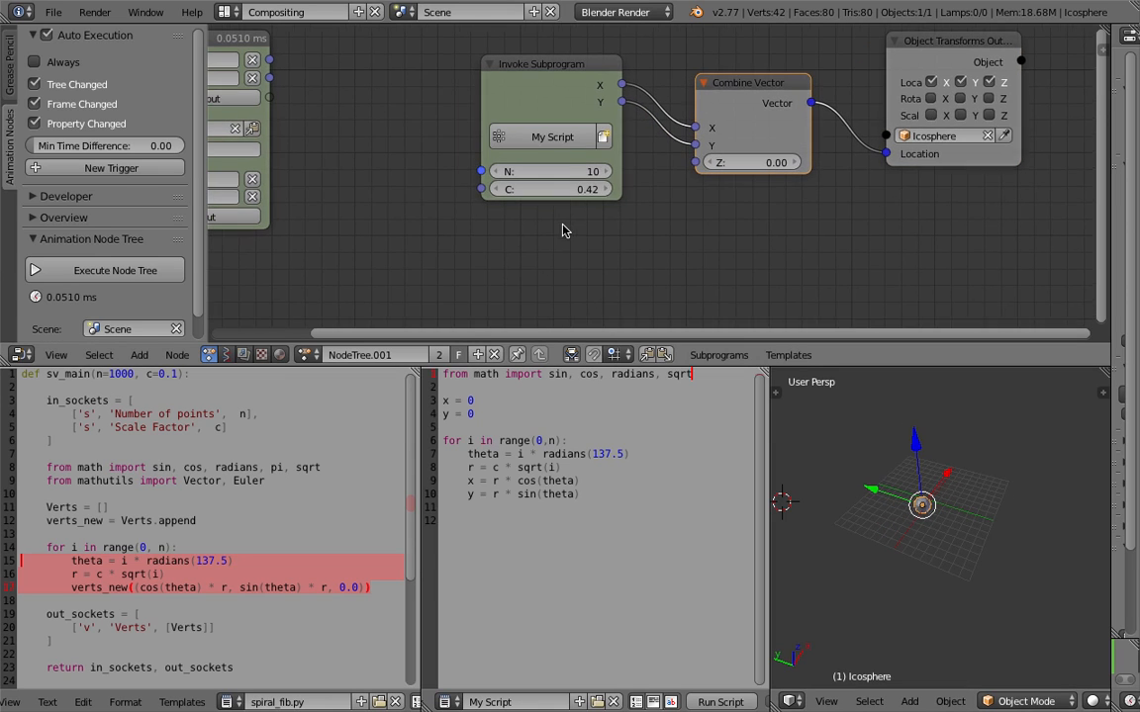
- Set the Invoke Subprogram node's N to 288 and C to 0.18, and save over the blend file
{"action": "mouse_move", "coordinate": [550, 183]}
{"action": "left_mouse_down"}
{"action": "mouse_move", "coordinate": [748, 183]}
{"action": "mouse_move", "coordinate": [500, 191]}
{"action": "mouse_move", "coordinate": [565, 193]}
{"action": "mouse_move", "coordinate": [559, 173]}
{"action": "mouse_move", "coordinate": [465, 173]}
{"action": "mouse_move", "coordinate": [603, 173]}
{"action": "mouse_move", "coordinate": [559, 173]}
{"action": "left_mouse_up"}
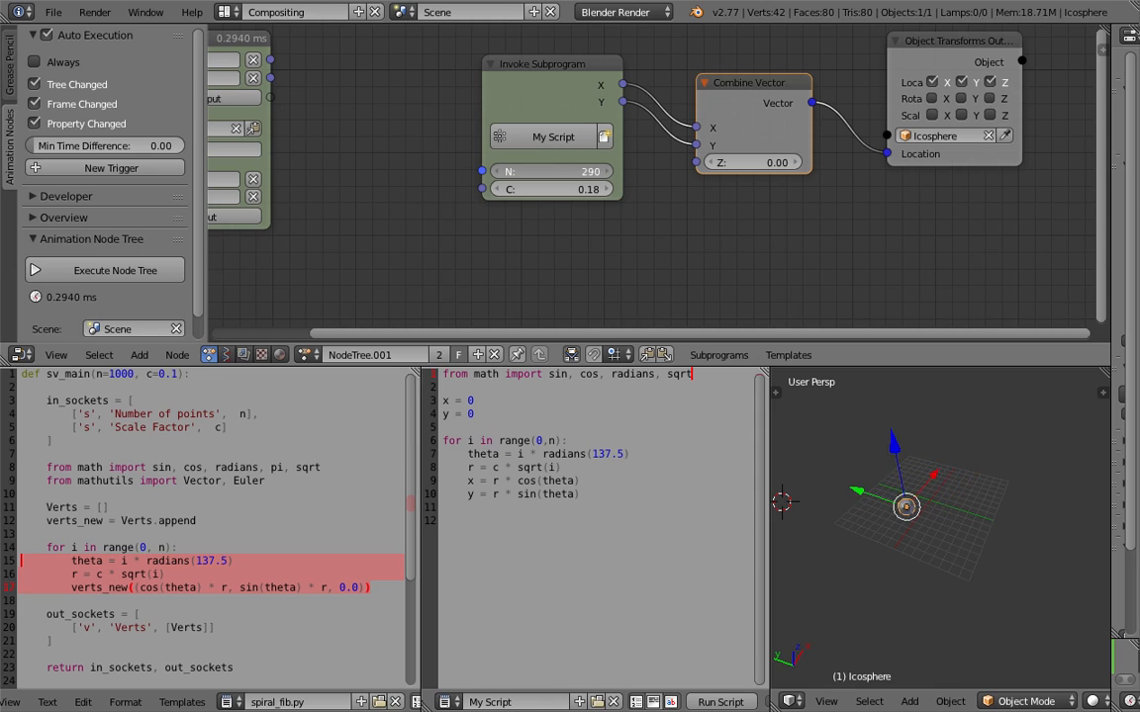
{"action": "key", "text": "ctrl+s"}
{"action": "left_click", "coordinate": [940, 516]}
- Collapse the Script node and place it above the Invoke Subprogram node
{"action": "key", "text": "Home"}
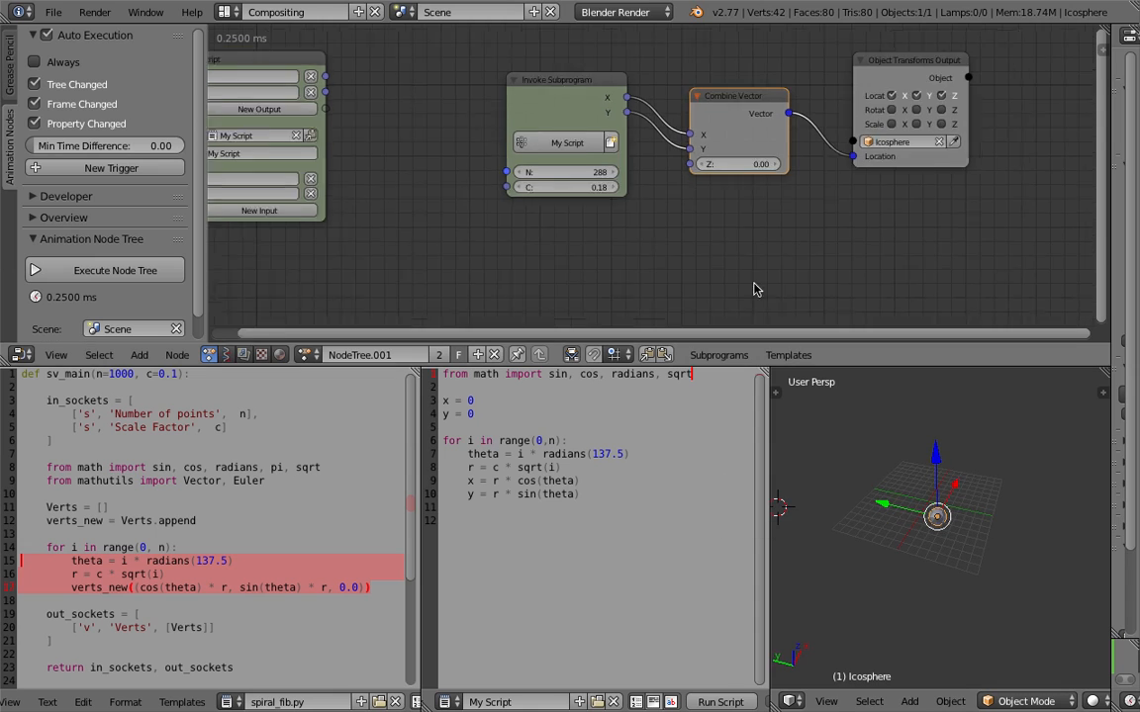
{"action": "left_click_drag", "start_coordinate": [324, 82], "coordinate": [337, 99]}
{"action": "key", "text": "Home"}
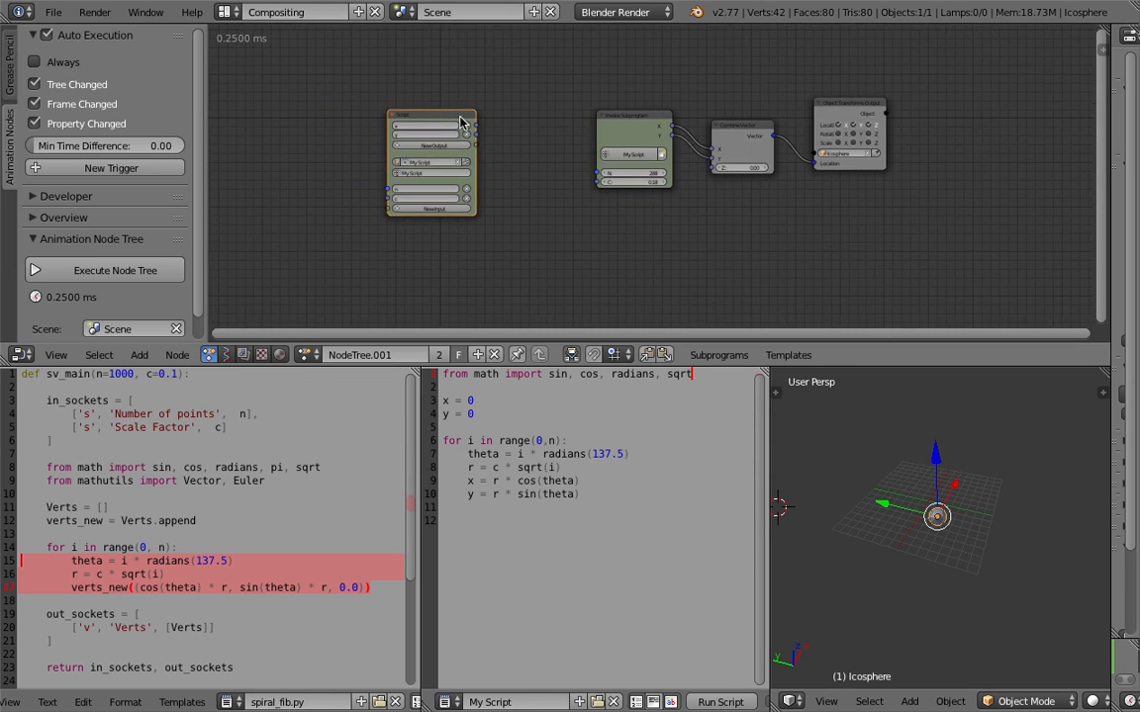
{"action": "scroll", "coordinate": [430, 159], "scroll_direction": "up", "scroll_amount": 2}
{"action": "left_click", "coordinate": [283, 131]}
{"action": "left_click_drag", "start_coordinate": [323, 139], "coordinate": [599, 82]}
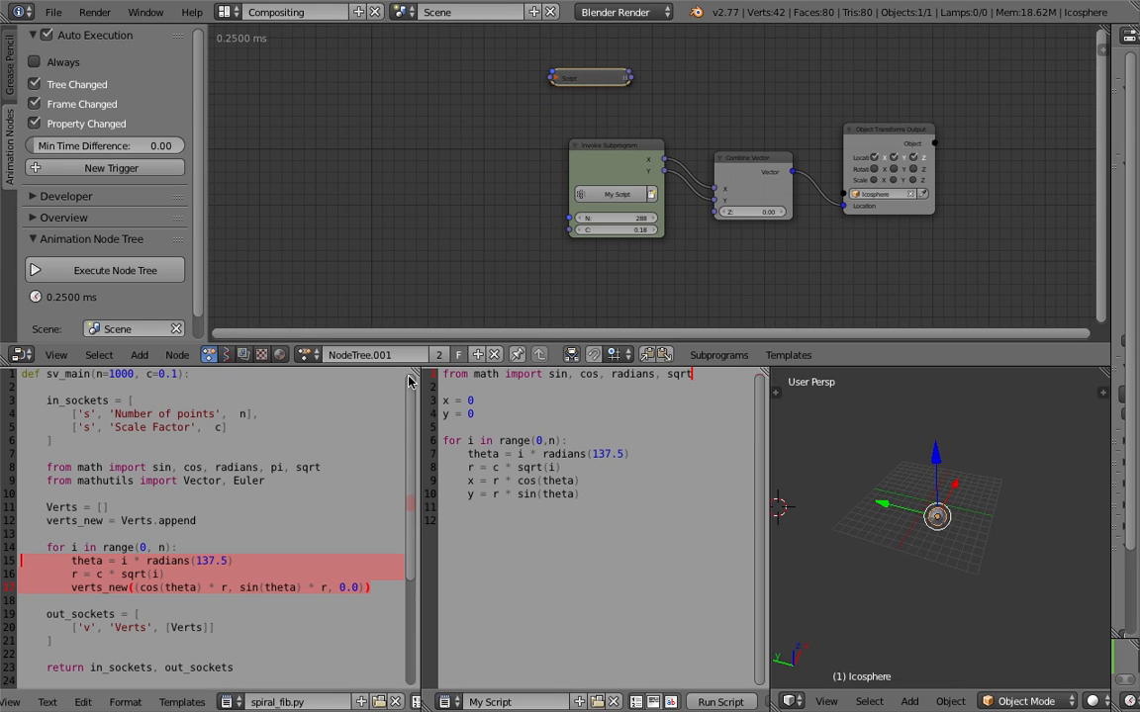
- Merge the spiral_fib.py text editor area into the My Script editor and widen the 3D viewport
{"action": "left_click_drag", "start_coordinate": [417, 371], "coordinate": [327, 341]}
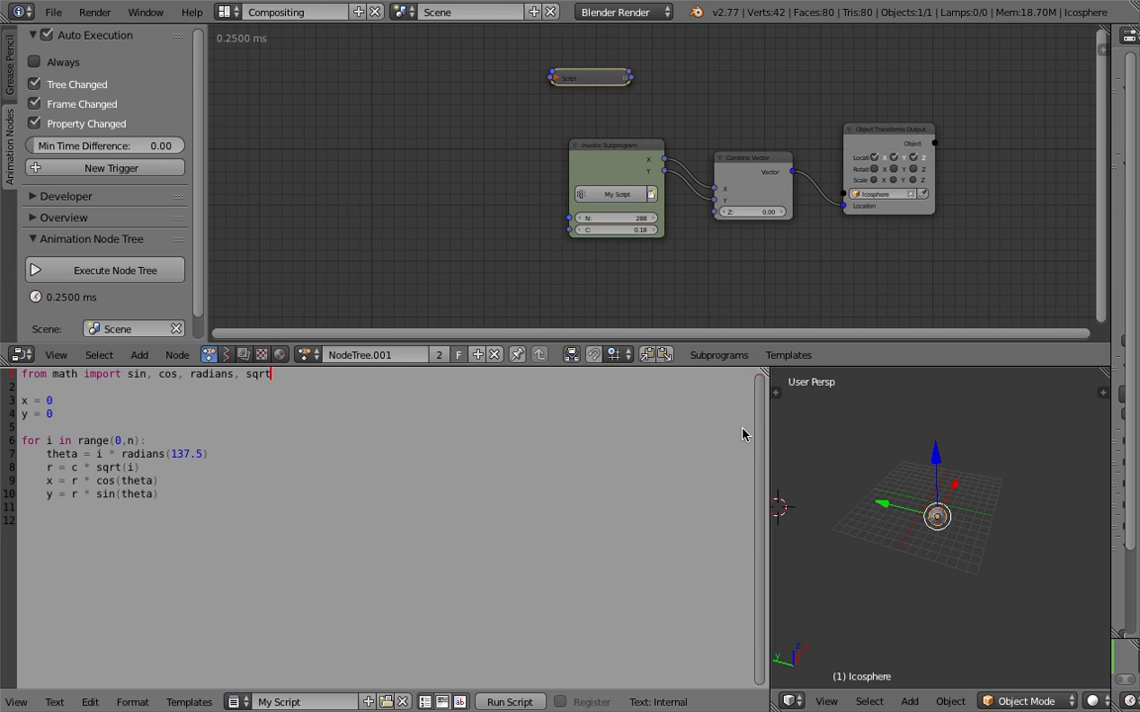
{"action": "left_click_drag", "start_coordinate": [767, 427], "coordinate": [356, 442]}
{"action": "scroll", "coordinate": [699, 484], "scroll_direction": "down", "scroll_amount": 2}
{"action": "middle_click_drag", "start_coordinate": [676, 491], "coordinate": [748, 513]}
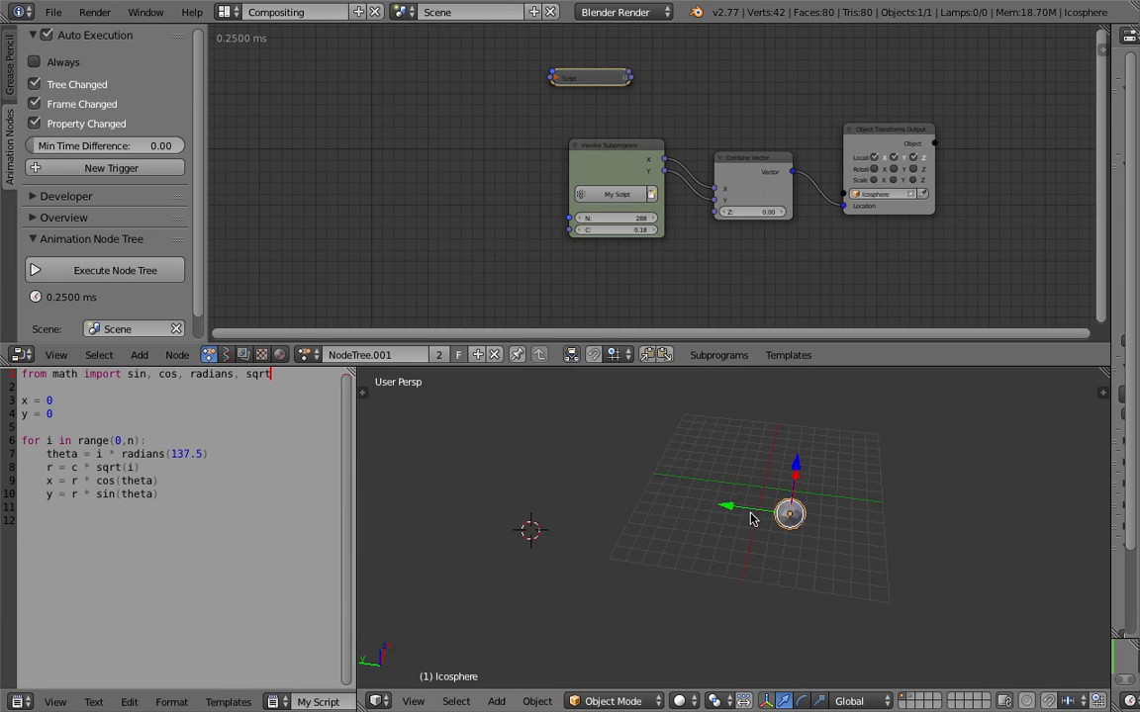
- Save over the existing blend file
{"action": "middle_click_drag", "start_coordinate": [781, 317], "coordinate": [768, 312]}
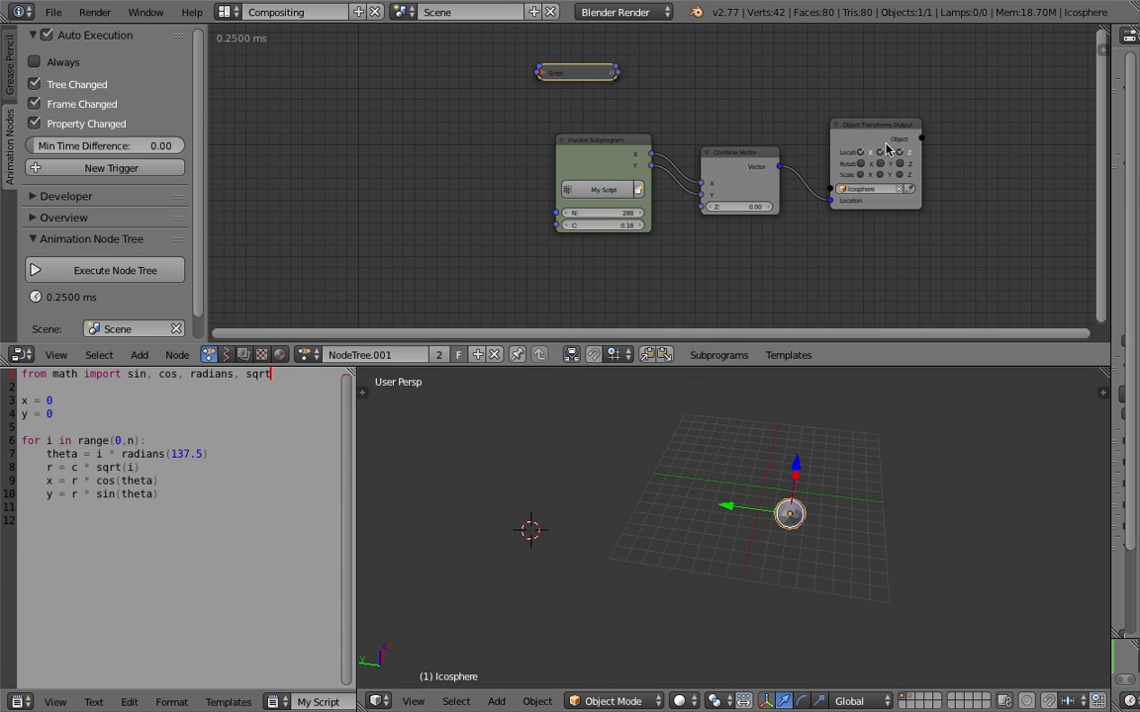
{"action": "middle_click_drag", "start_coordinate": [727, 435], "coordinate": [775, 497]}
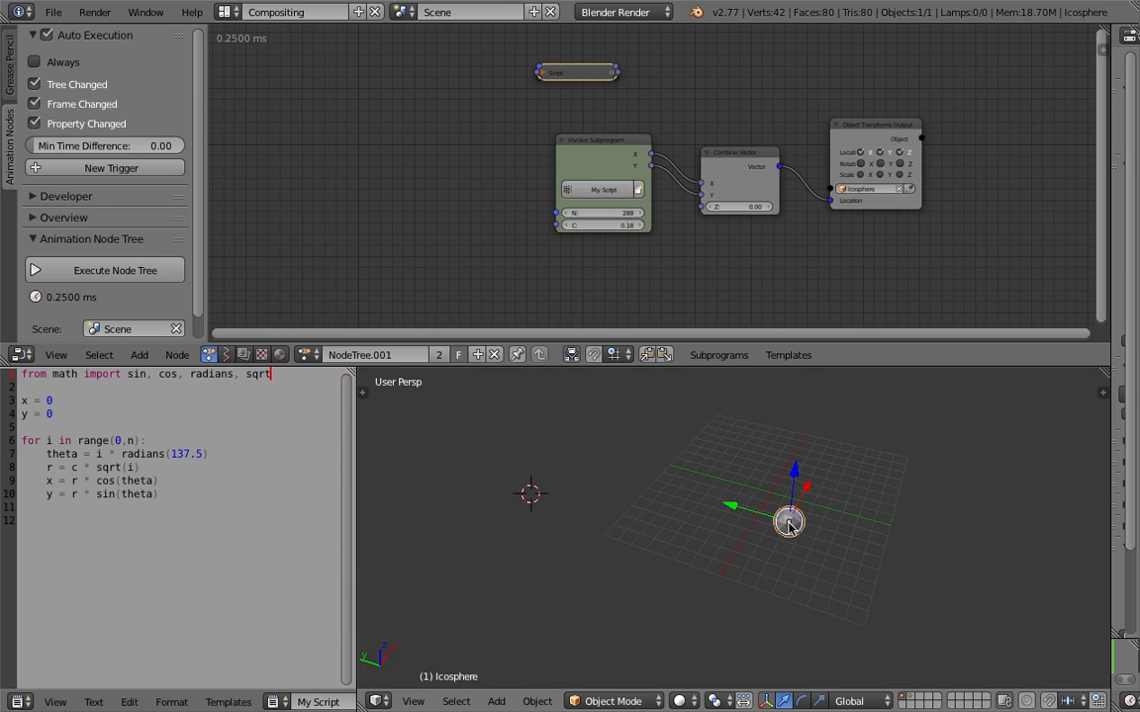
{"action": "middle_click_drag", "start_coordinate": [789, 520], "coordinate": [710, 458]}
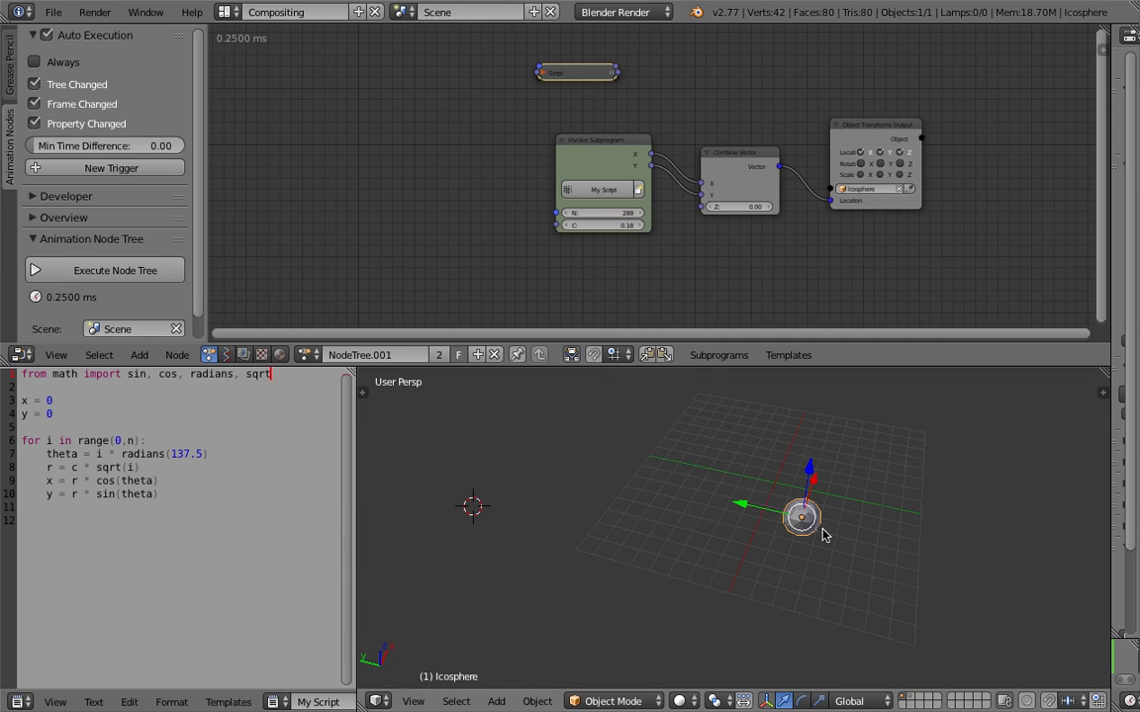
{"action": "middle_click_drag", "start_coordinate": [804, 514], "coordinate": [775, 504]}
{"action": "key", "text": "ctrl+s"}
{"action": "left_click", "coordinate": [773, 505]}
- Add a Loop subprogram's Loop Input node and place it before the Invoke Subprogram node
{"action": "key", "text": "shift+a"}
{"action": "left_click", "coordinate": [409, 169]}
{"action": "type", "text": "loop"}
{"action": "key", "text": "Down"}
{"action": "key", "text": "Down"}
{"action": "key", "text": "Down"}
{"action": "key", "text": "Return"}
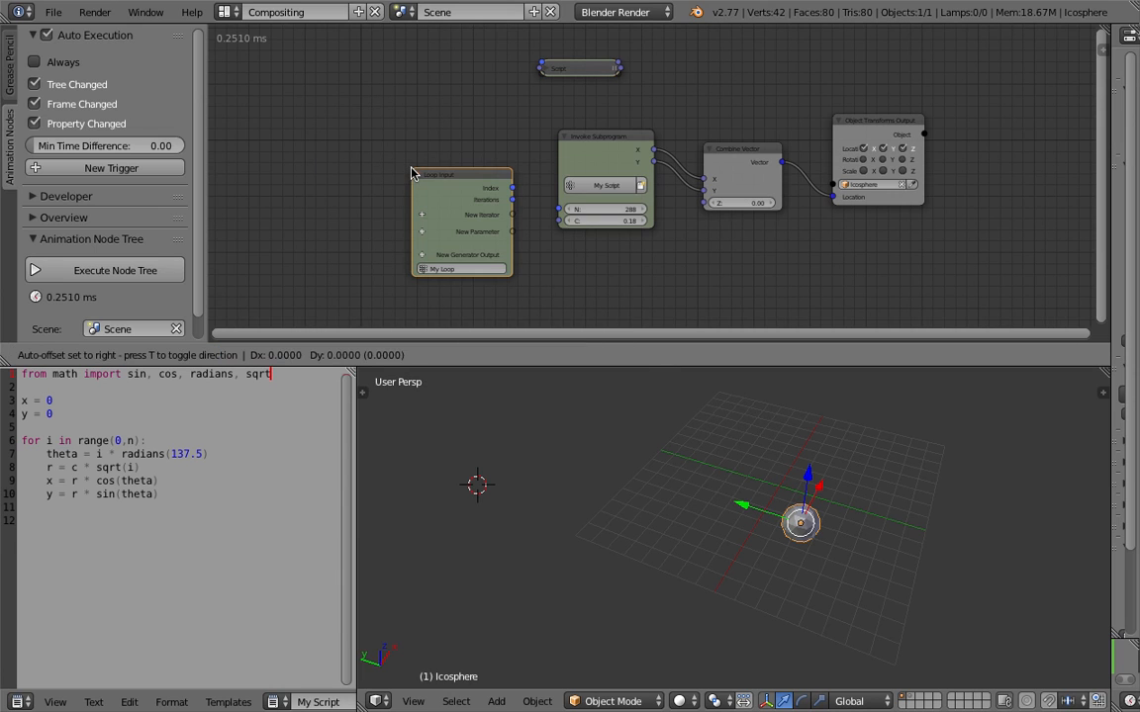
{"action": "left_click", "coordinate": [396, 119]}
{"action": "scroll", "coordinate": [396, 119], "scroll_direction": "up", "scroll_amount": 3}
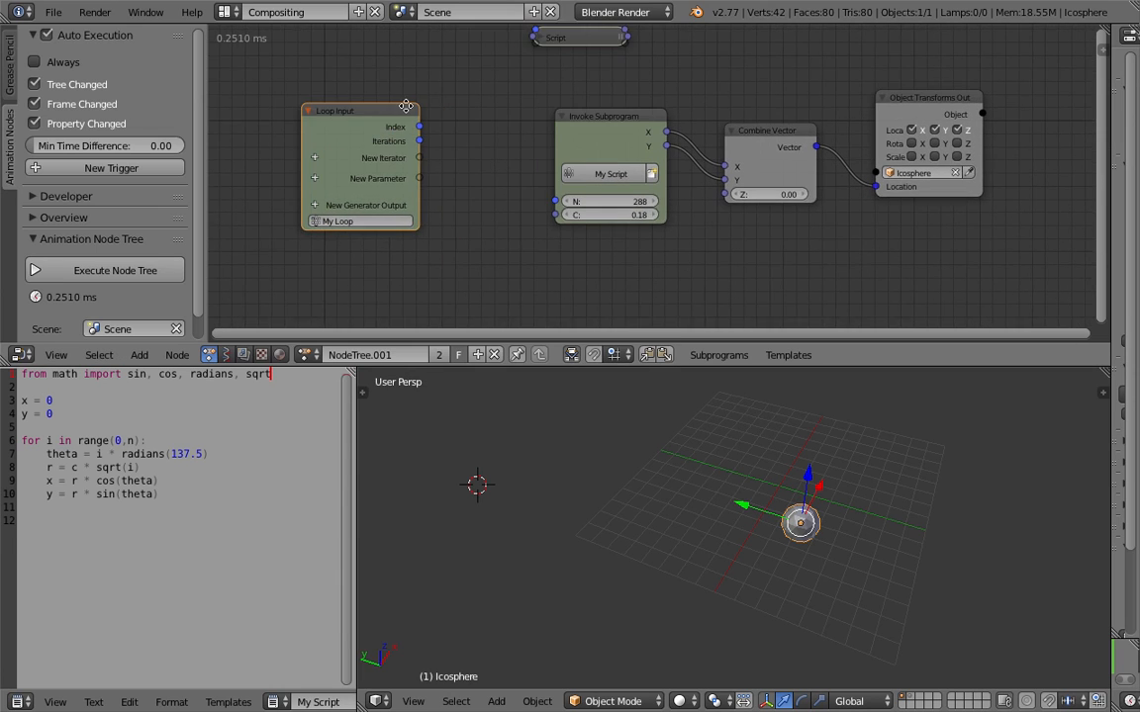
- Link the Loop Input node's Index output to the N input of the My Script Invoke Subprogram node
{"action": "middle_click_drag", "start_coordinate": [464, 147], "coordinate": [476, 149]}
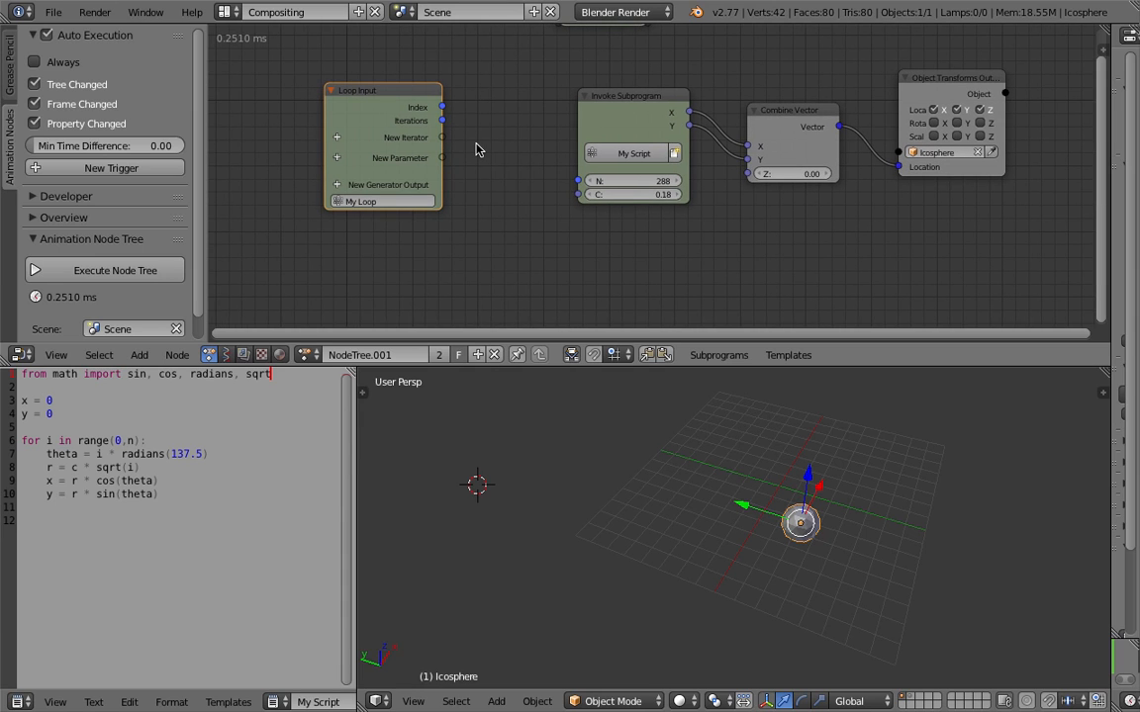
{"action": "mouse_move", "coordinate": [443, 109]}
{"action": "left_mouse_down"}
{"action": "mouse_move", "coordinate": [472, 119]}
{"action": "mouse_move", "coordinate": [458, 116]}
{"action": "left_mouse_up"}
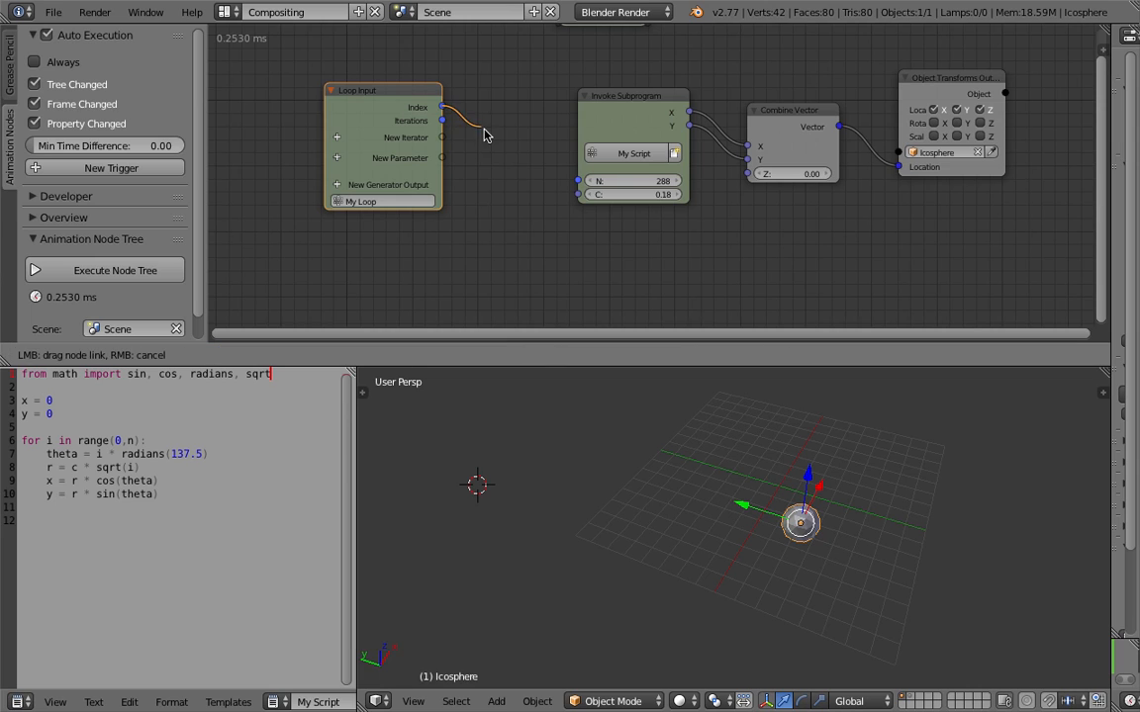
{"action": "left_click_drag", "start_coordinate": [541, 186], "coordinate": [579, 188]}
{"action": "scroll", "coordinate": [619, 149], "scroll_direction": "down", "scroll_amount": 1}
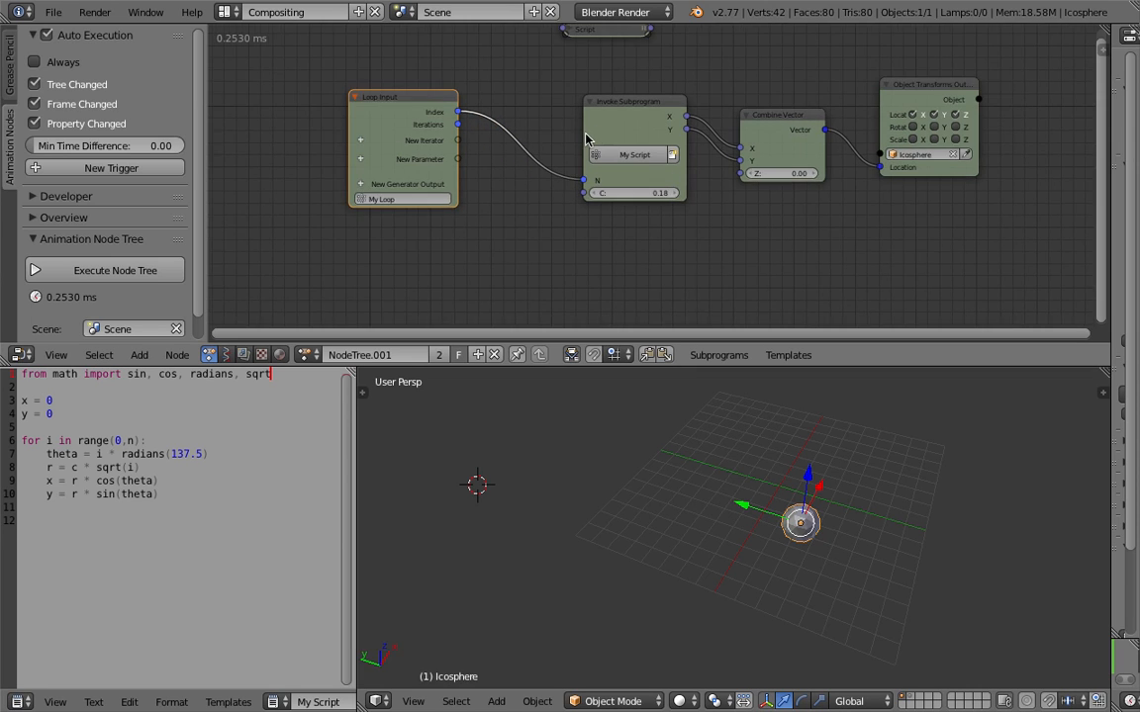
- Set the network color of the My Script Invoke Subprogram node to pink, RGB 0.700, 0.461, 0.635
{"action": "left_click", "coordinate": [638, 99]}
{"action": "key", "text": "n"}
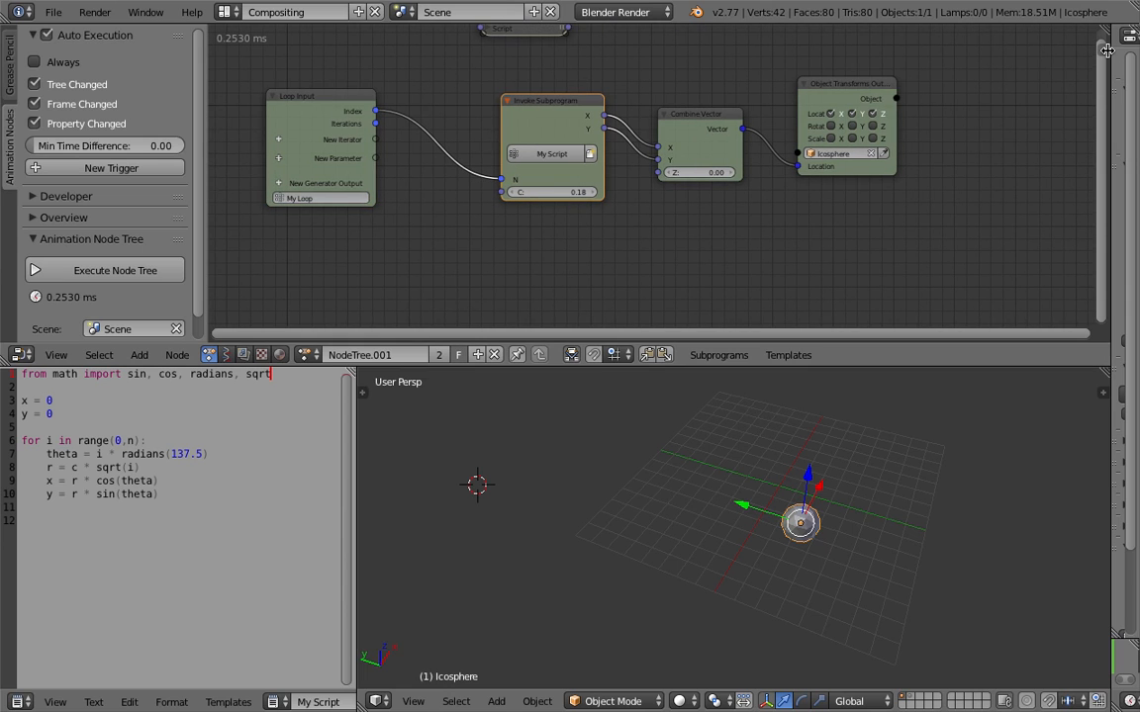
{"action": "scroll", "coordinate": [1024, 220], "scroll_direction": "down", "scroll_amount": 3}
{"action": "left_click", "coordinate": [977, 218]}
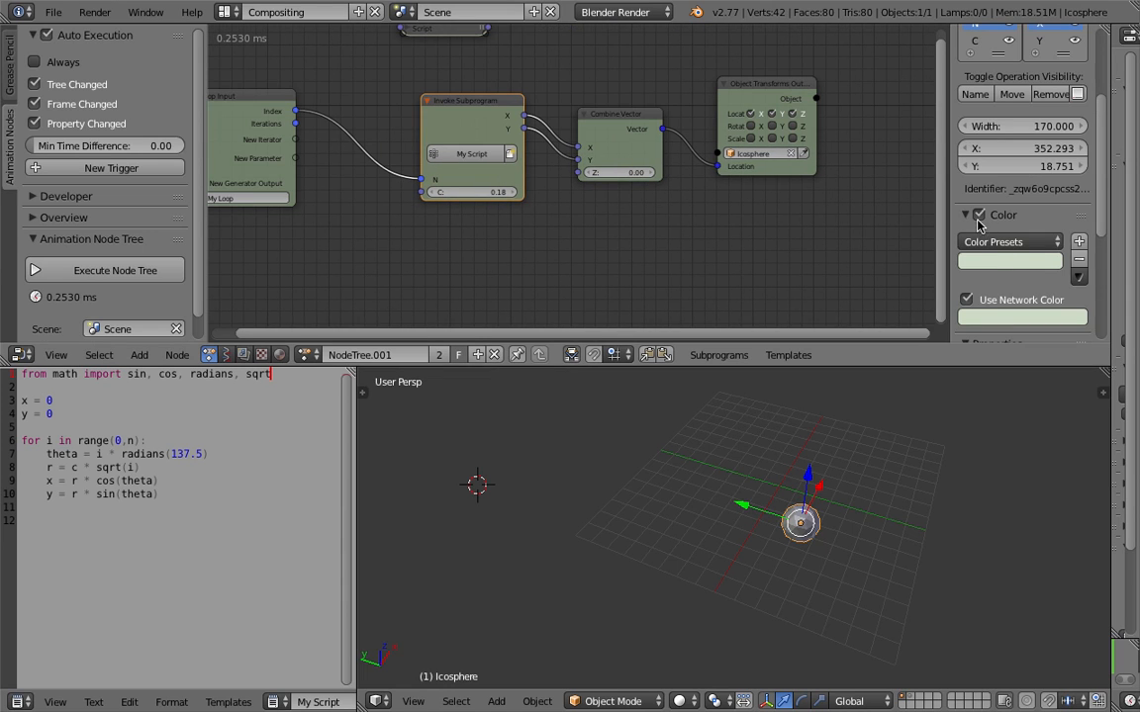
{"action": "left_click", "coordinate": [1012, 315]}
{"action": "left_click_drag", "start_coordinate": [982, 147], "coordinate": [1003, 150]}
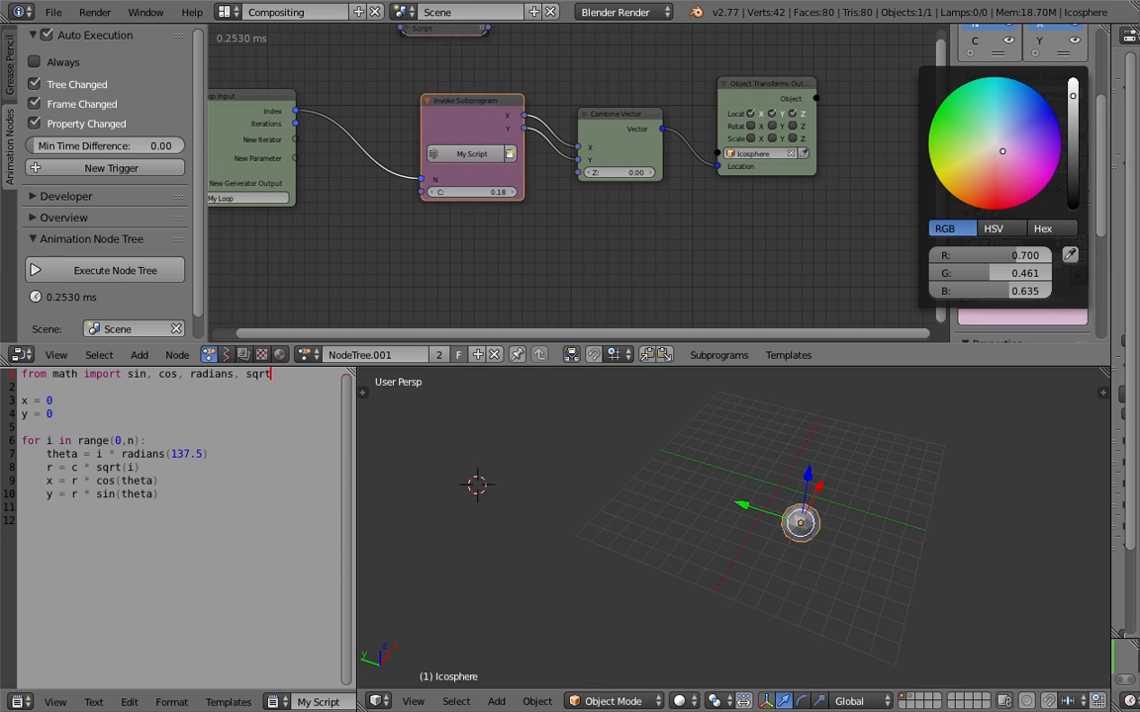
{"action": "left_click_drag", "start_coordinate": [948, 66], "coordinate": [1113, 63]}
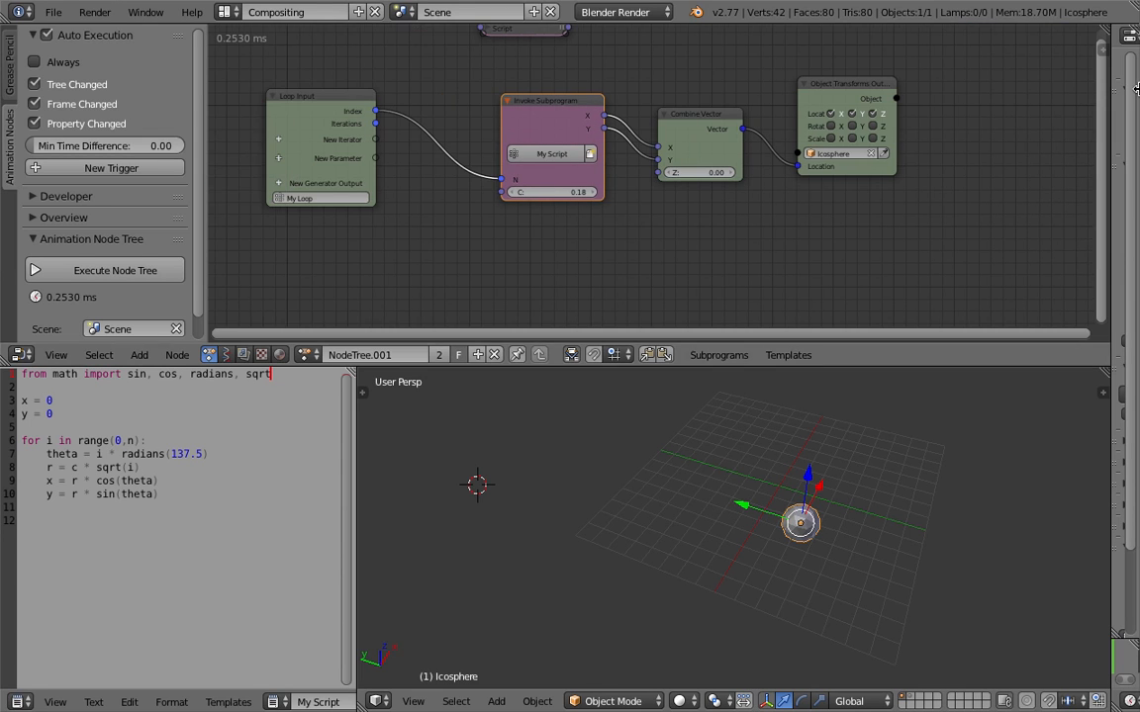
- Link the Object Transforms Output node's Object input to a new Loop Input iterator, and shift the Combine Vector node clear of the link
{"action": "scroll", "coordinate": [727, 217], "scroll_direction": "down", "scroll_amount": 2}
{"action": "middle_click_drag", "start_coordinate": [742, 203], "coordinate": [775, 183]}
{"action": "scroll", "coordinate": [889, 115], "scroll_direction": "up", "scroll_amount": 1}
{"action": "left_click_drag", "start_coordinate": [840, 97], "coordinate": [415, 129]}
{"action": "scroll", "coordinate": [888, 119], "scroll_direction": "up", "scroll_amount": 1}
{"action": "key", "text": "Home"}
{"action": "scroll", "coordinate": [515, 193], "scroll_direction": "up", "scroll_amount": 1}
{"action": "middle_click_drag", "start_coordinate": [568, 197], "coordinate": [637, 198]}
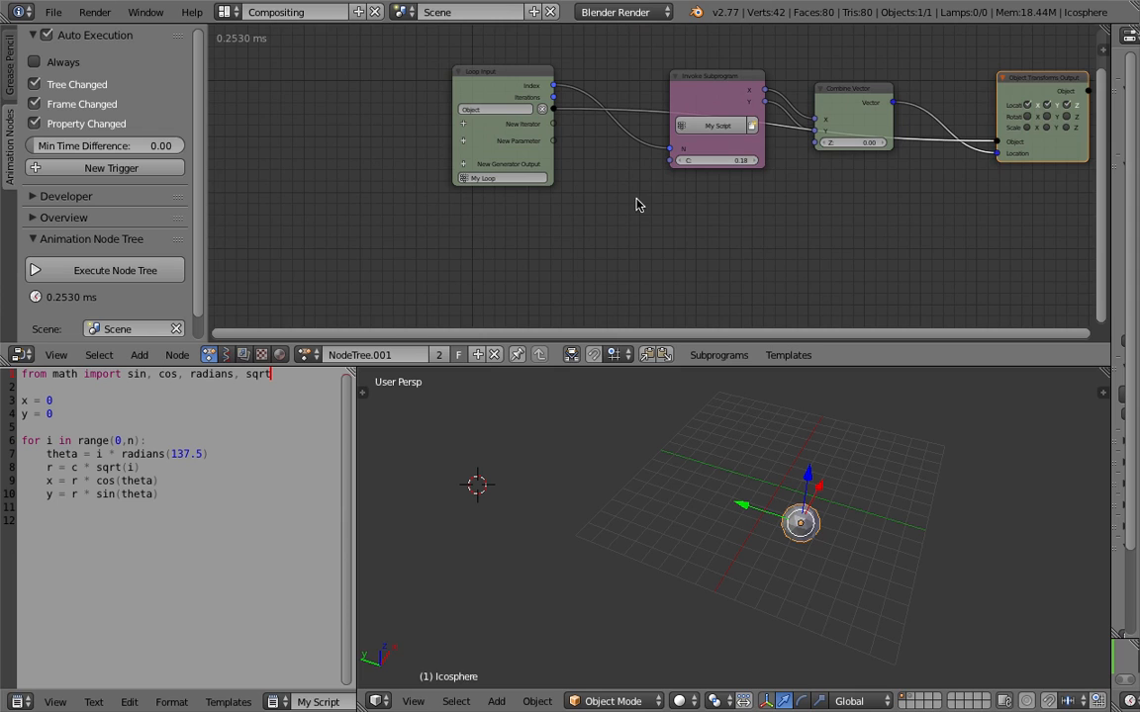
{"action": "left_click_drag", "start_coordinate": [875, 122], "coordinate": [897, 81]}
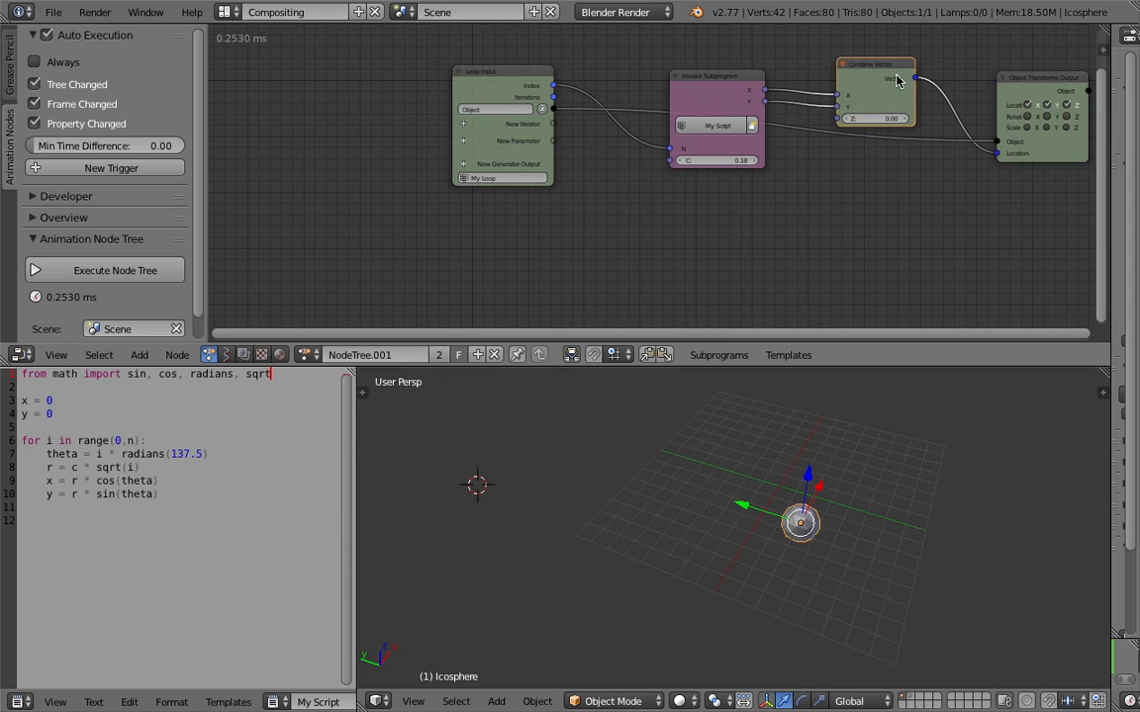
{"action": "scroll", "coordinate": [872, 158], "scroll_direction": "down", "scroll_amount": 1}
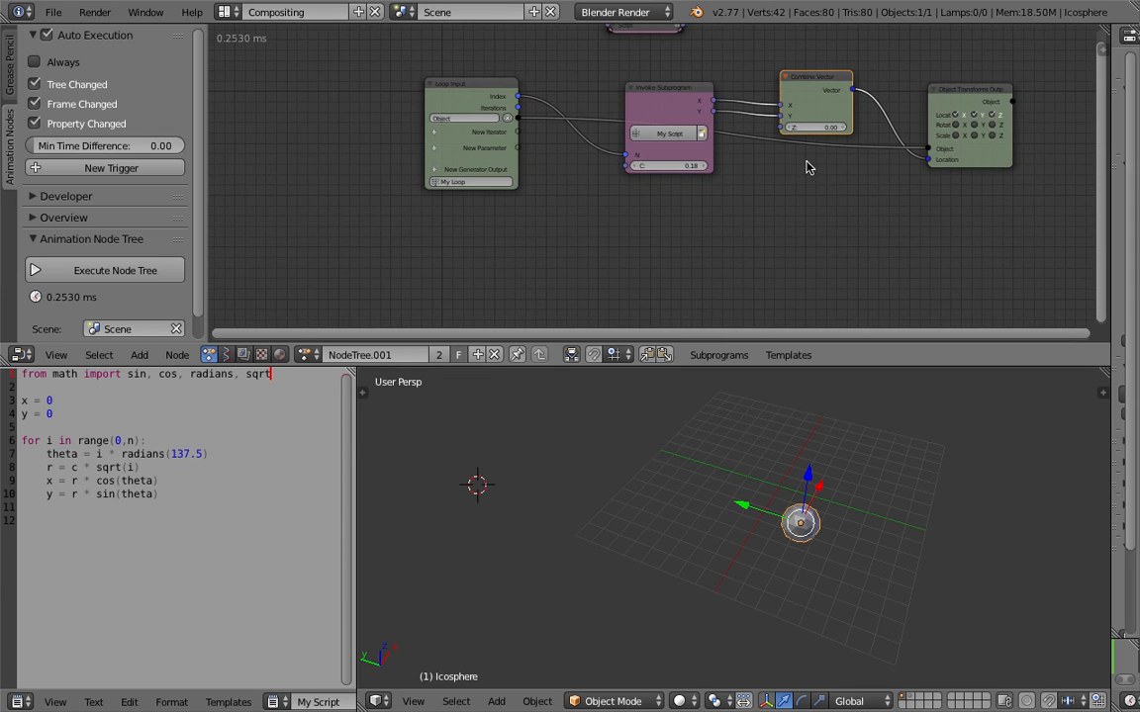
{"action": "middle_click_drag", "start_coordinate": [793, 186], "coordinate": [792, 187]}
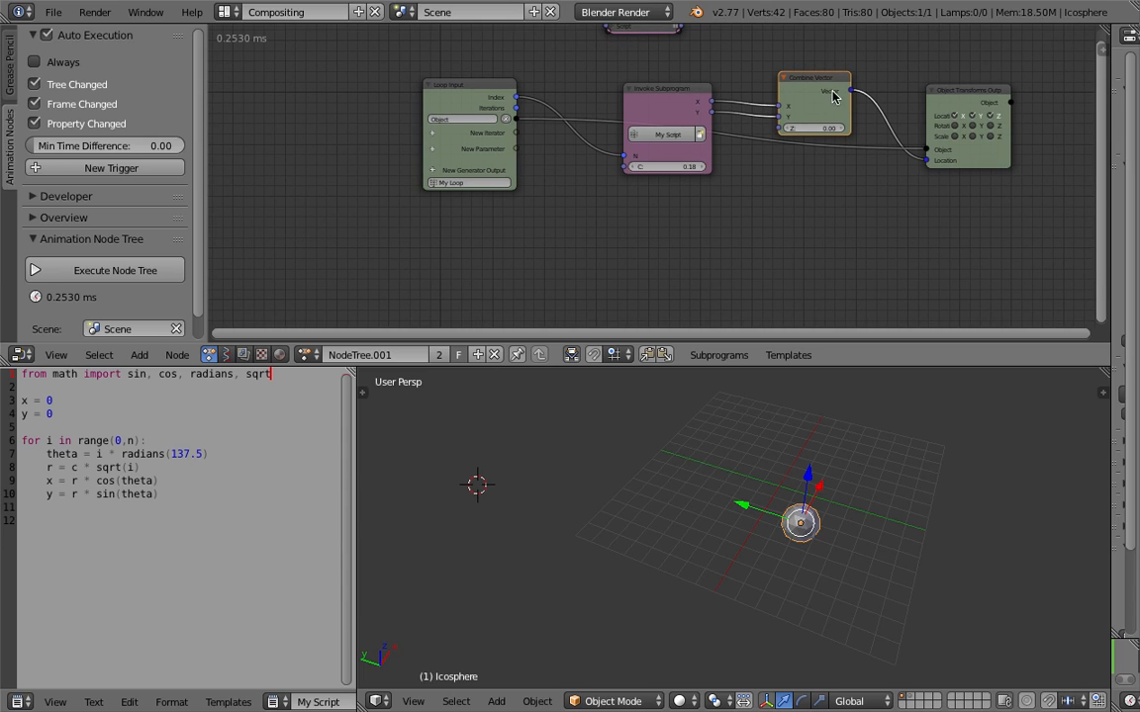
- Add an Invoke Subprogram node for My Loop and place it before the Loop Input node
{"action": "key", "text": "ctrl+a"}
{"action": "key", "text": "Escape"}
{"action": "key", "text": "shift+a"}
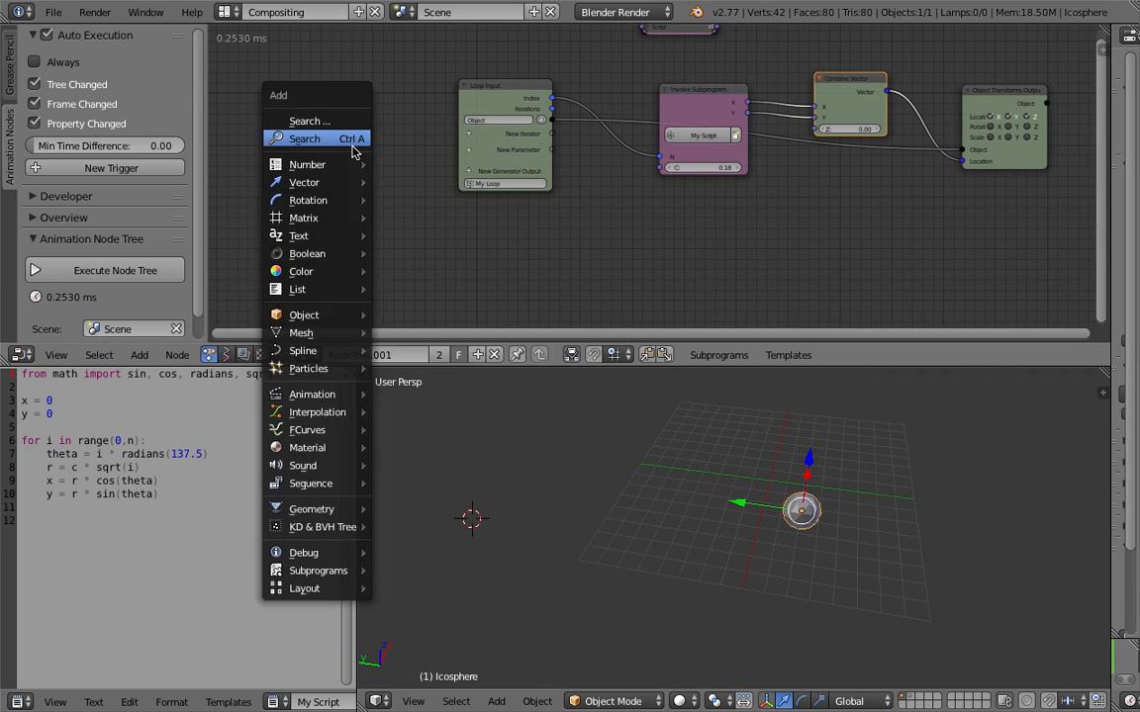
{"action": "mouse_move", "coordinate": [316, 571]}
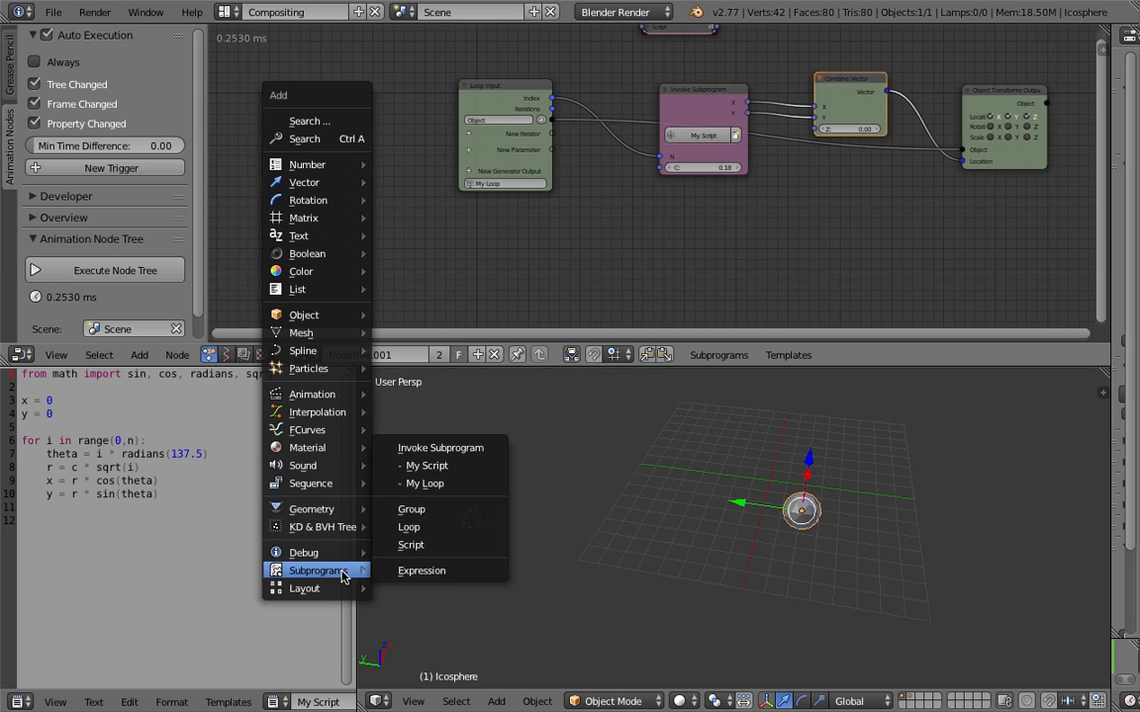
{"action": "left_click", "coordinate": [435, 515]}
{"action": "left_click", "coordinate": [320, 155]}
- Add an Object Instancer node and place it before the My Loop Invoke Subprogram node
{"action": "middle_click_drag", "start_coordinate": [259, 148], "coordinate": [387, 133]}
{"action": "scroll", "coordinate": [285, 147], "scroll_direction": "up", "scroll_amount": 2}
{"action": "scroll", "coordinate": [387, 133], "scroll_direction": "down", "scroll_amount": 1}
{"action": "key", "text": "shift+a"}
{"action": "mouse_move", "coordinate": [383, 126]}
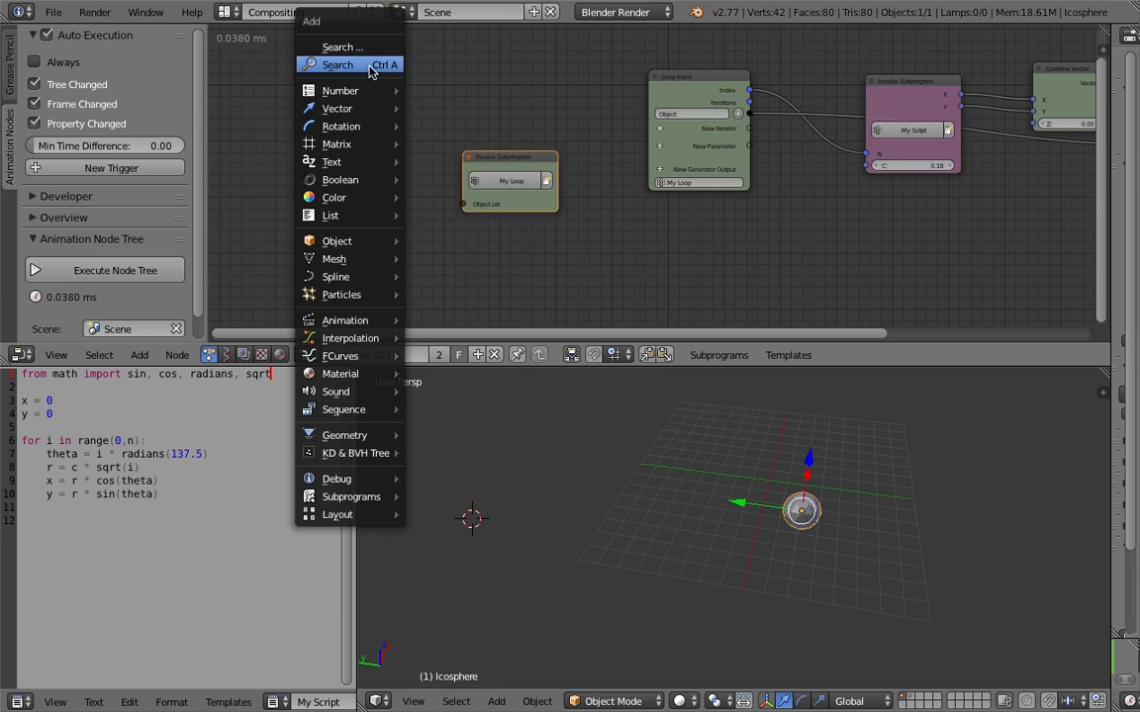
{"action": "left_click", "coordinate": [374, 65]}
{"action": "type", "text": "object ins"}
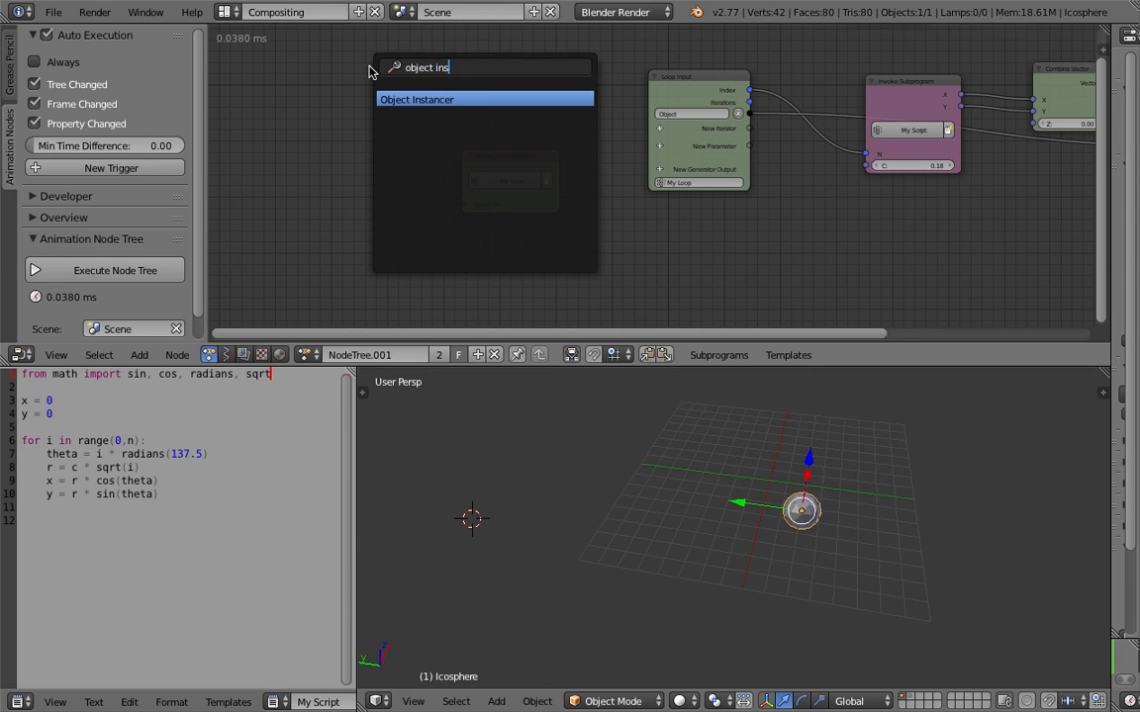
{"action": "key", "text": "Return"}
{"action": "left_click", "coordinate": [305, 88]}
- Assign the Icosphere as the Object Instancer's source and link its Objects output to My Loop's Object List
{"action": "scroll", "coordinate": [817, 574], "scroll_direction": "up", "scroll_amount": 1}
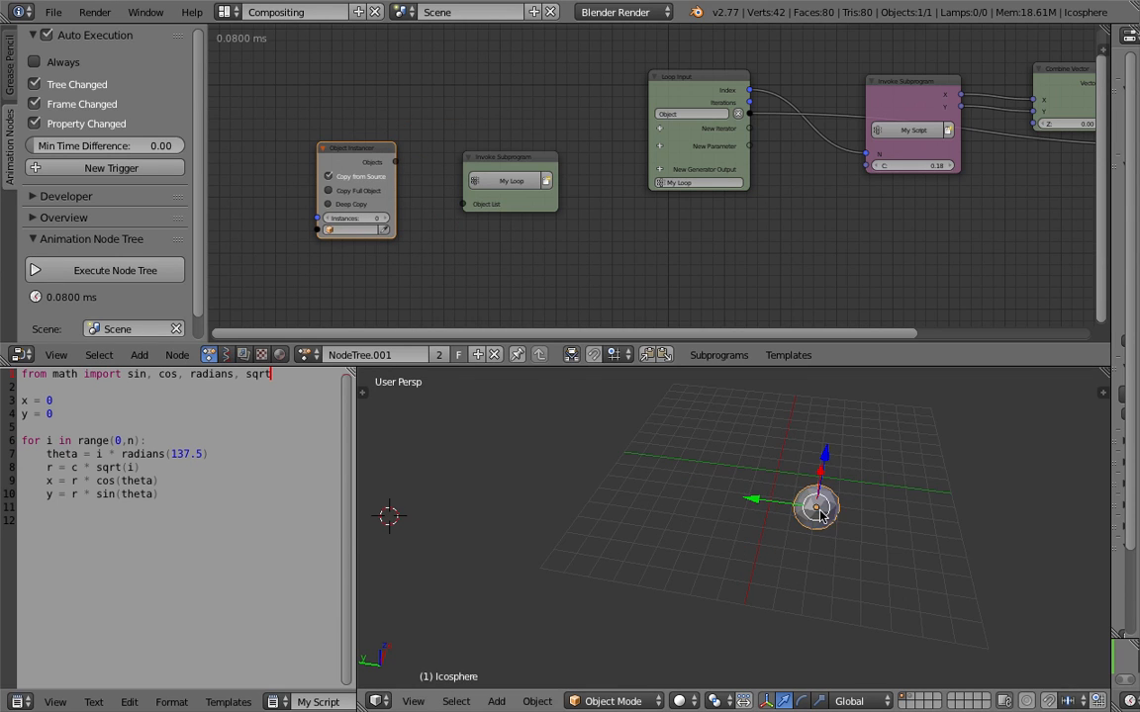
{"action": "scroll", "coordinate": [392, 210], "scroll_direction": "up", "scroll_amount": 1}
{"action": "left_click_drag", "start_coordinate": [376, 161], "coordinate": [449, 207]}
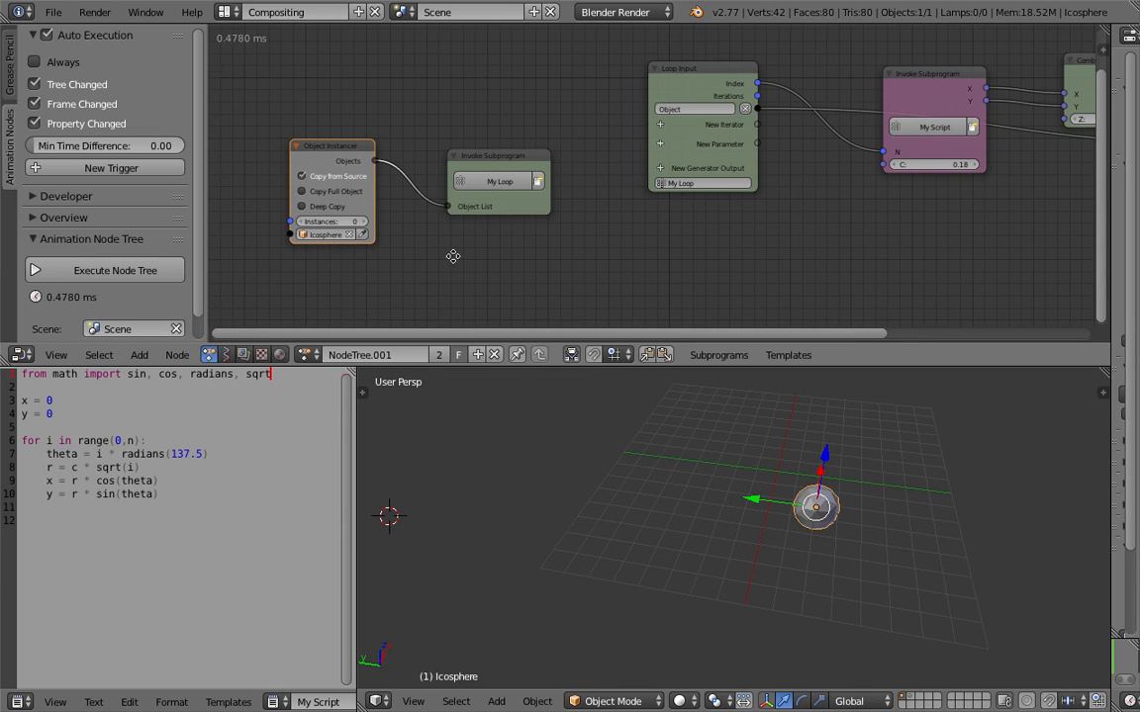
- Set the Object Instancer's Instances to 10
{"action": "middle_click_drag", "start_coordinate": [401, 226], "coordinate": [448, 220]}
{"action": "left_click", "coordinate": [412, 217]}
{"action": "left_click", "coordinate": [412, 217]}
{"action": "left_click", "coordinate": [411, 217]}
{"action": "left_click", "coordinate": [412, 216]}
{"action": "left_click", "coordinate": [411, 217]}
{"action": "left_click", "coordinate": [412, 217]}
{"action": "left_click", "coordinate": [411, 217]}
{"action": "left_click", "coordinate": [412, 217]}
{"action": "left_click", "coordinate": [411, 217]}
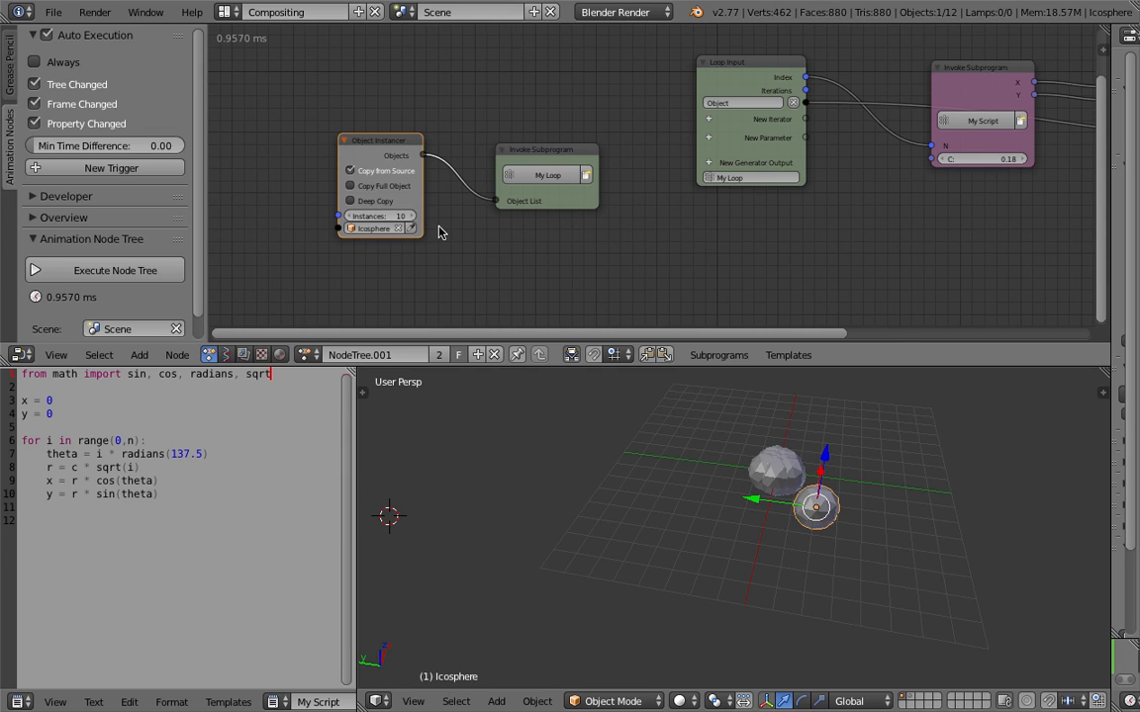
- Raise C on the My Script Invoke Subprogram node to 1.65, and rearrange the Combine Vector and Object Transforms Output nodes
{"action": "scroll", "coordinate": [579, 256], "scroll_direction": "down", "scroll_amount": 2}
{"action": "middle_click_drag", "start_coordinate": [663, 267], "coordinate": [514, 263]}
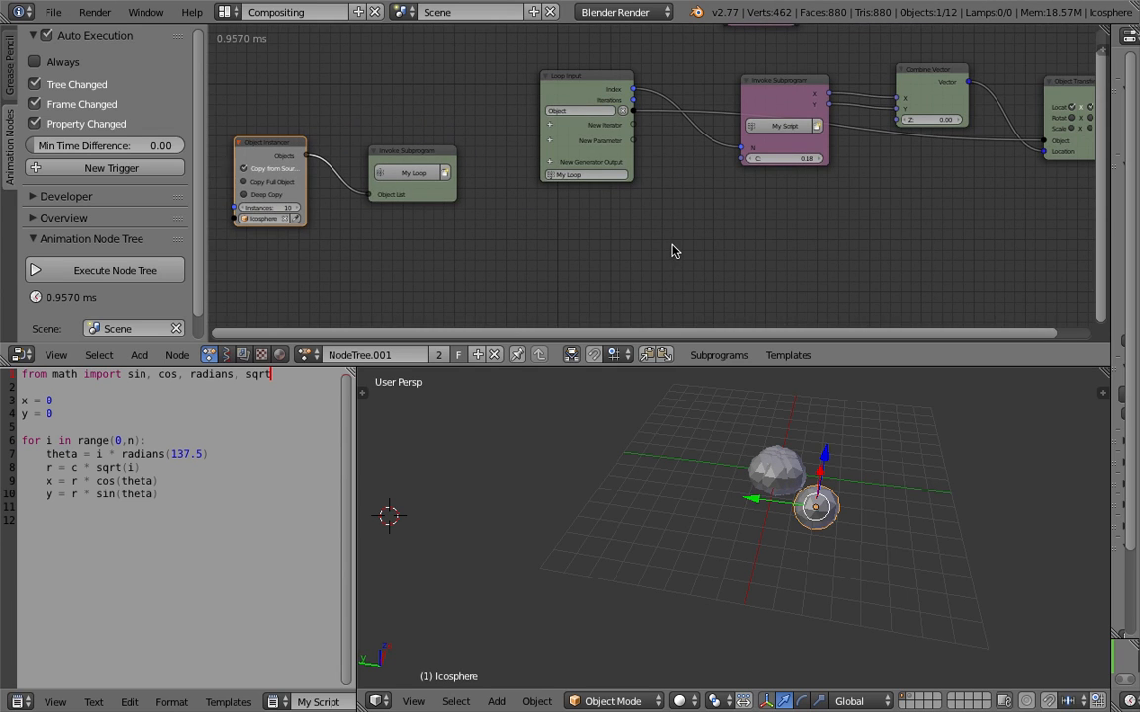
{"action": "middle_click_drag", "start_coordinate": [672, 252], "coordinate": [659, 213]}
{"action": "left_click_drag", "start_coordinate": [624, 159], "coordinate": [713, 158]}
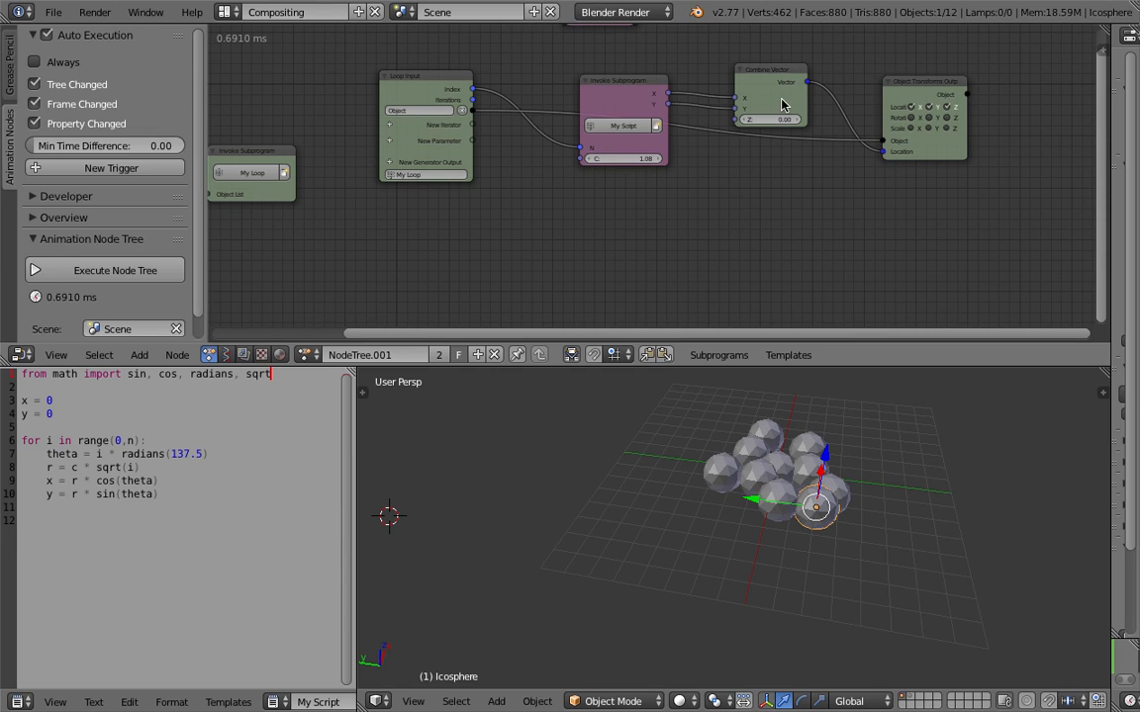
{"action": "left_click_drag", "start_coordinate": [782, 104], "coordinate": [785, 93]}
{"action": "left_click_drag", "start_coordinate": [894, 91], "coordinate": [862, 110]}
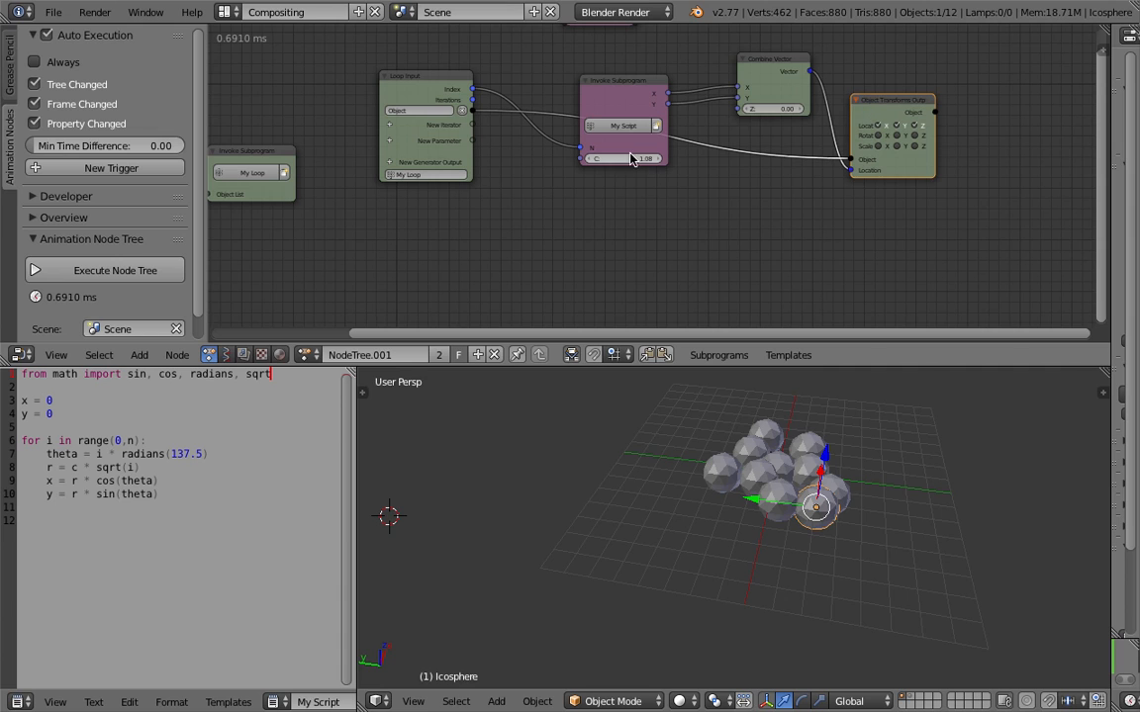
{"action": "left_click_drag", "start_coordinate": [624, 158], "coordinate": [680, 159]}
{"action": "middle_click_drag", "start_coordinate": [861, 557], "coordinate": [876, 577]}
{"action": "middle_click_drag", "start_coordinate": [829, 507], "coordinate": [834, 517]}
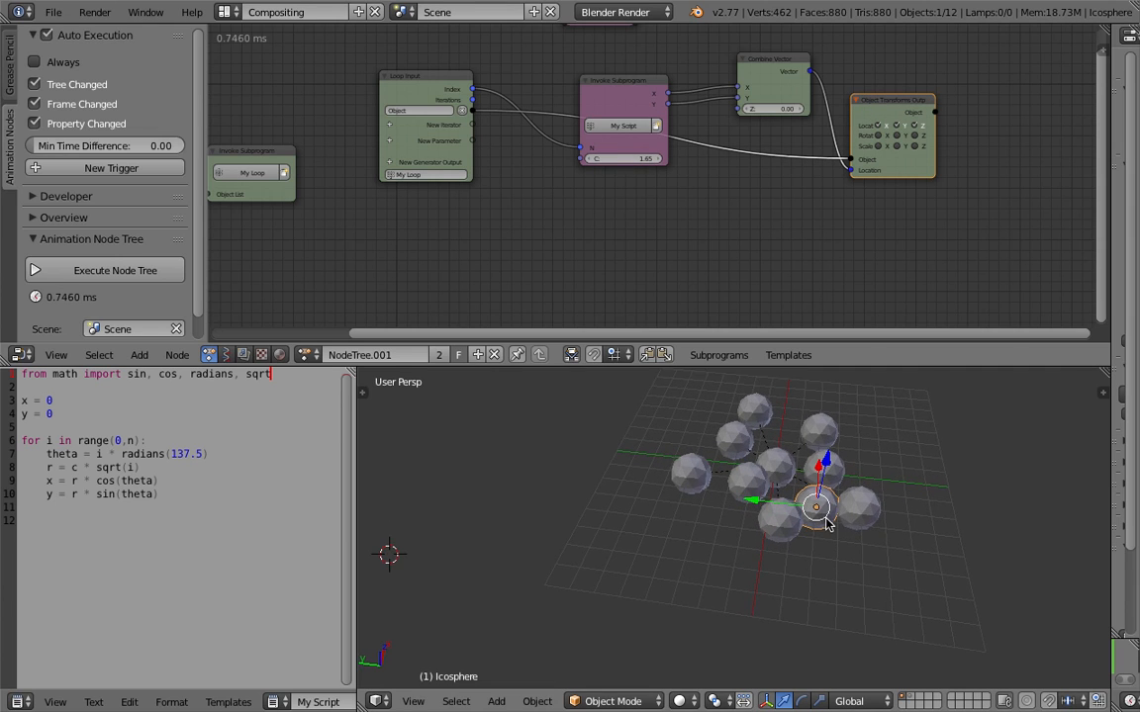
- Scale the source icosphere's mesh down in Edit Mode, and move the icosphere away from the instances in Object Mode
{"action": "key", "text": "Tab"}
{"action": "key", "text": "s"}
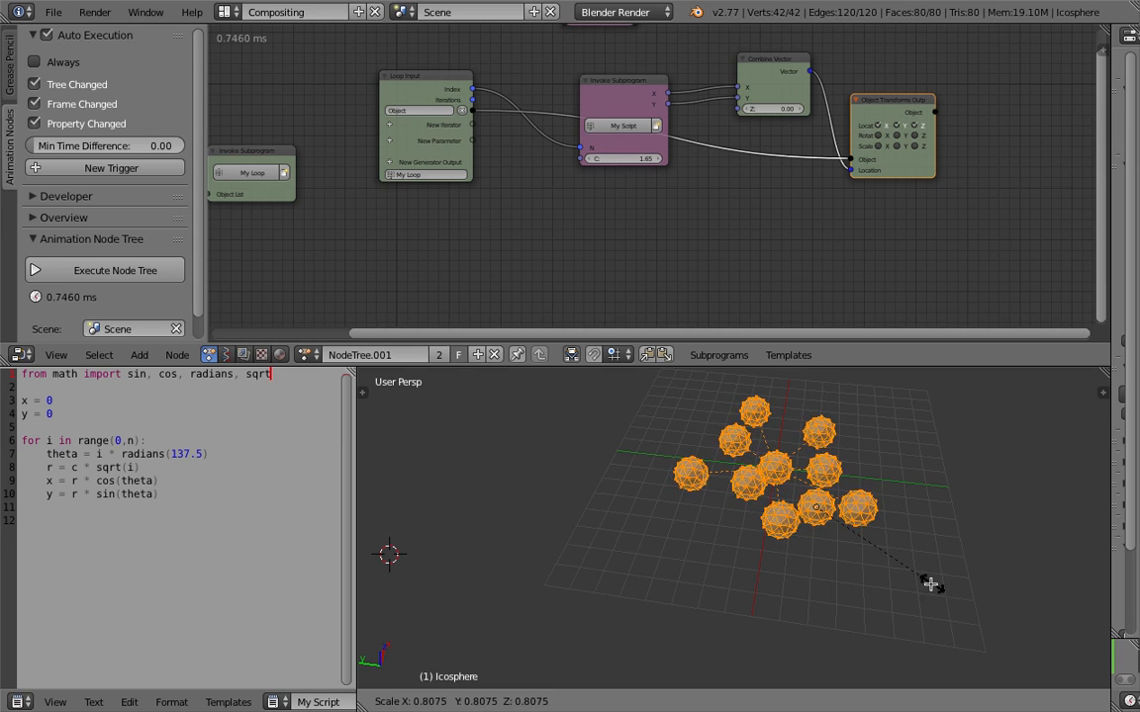
{"action": "left_click", "coordinate": [871, 557]}
{"action": "key", "text": "Tab"}
{"action": "scroll", "coordinate": [892, 549], "scroll_direction": "down", "scroll_amount": 2}
{"action": "key", "text": "g"}
{"action": "left_click", "coordinate": [598, 485]}
- Lower C on the My Script Invoke Subprogram node to 0.66
{"action": "middle_click_drag", "start_coordinate": [492, 266], "coordinate": [712, 264]}
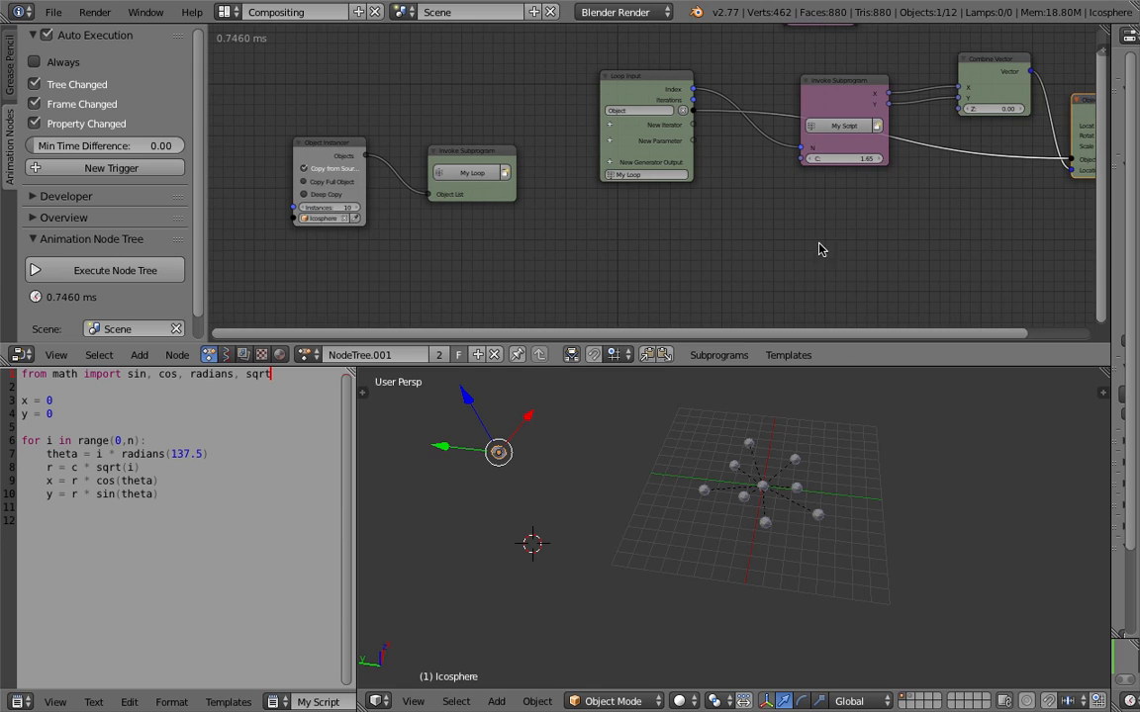
{"action": "left_click_drag", "start_coordinate": [869, 159], "coordinate": [819, 160]}
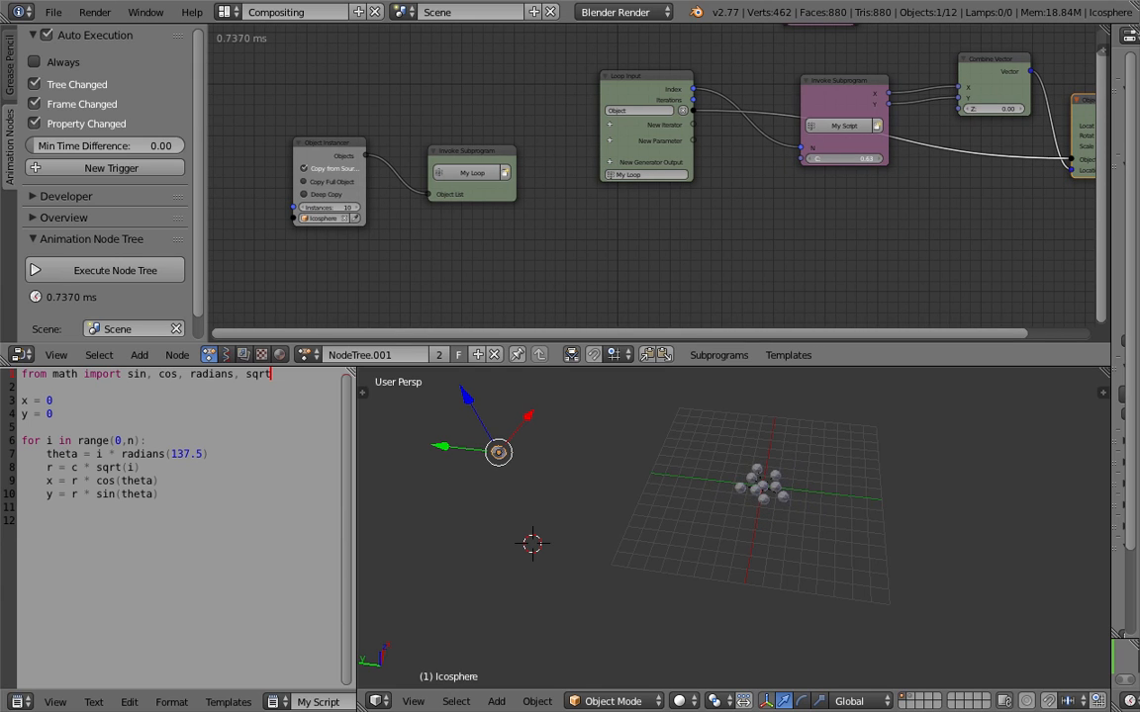
{"action": "scroll", "coordinate": [804, 198], "scroll_direction": "up", "scroll_amount": 1}
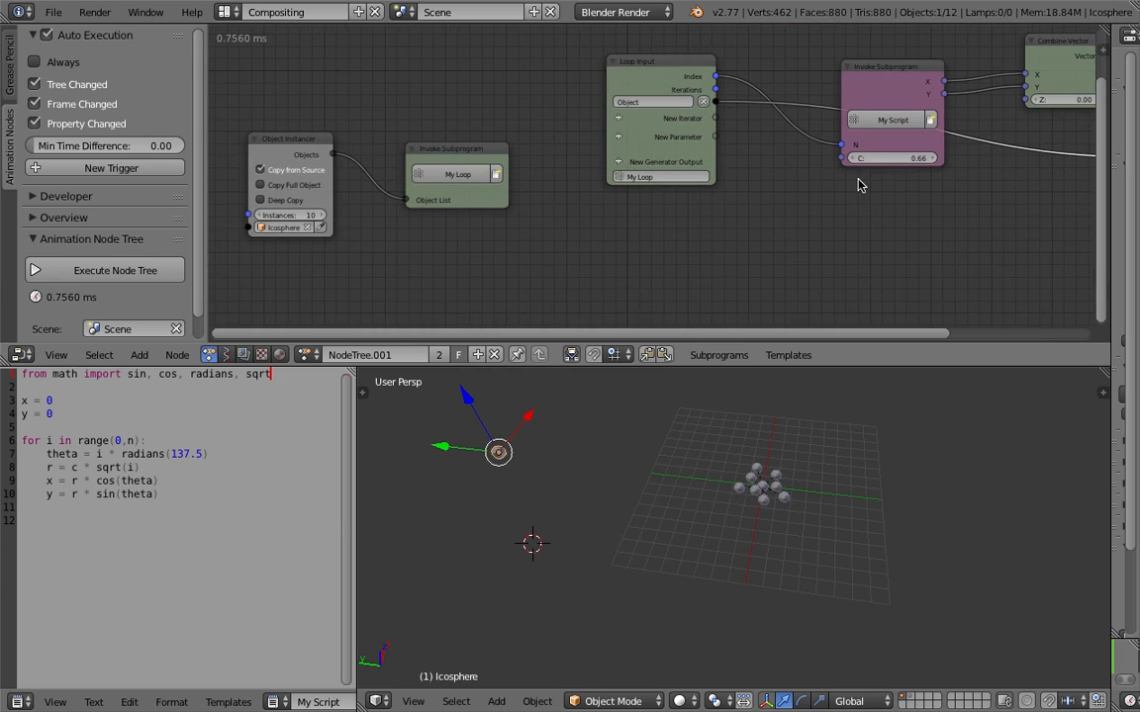
- Set the Object Instancer's Instances to 250
{"action": "middle_click_drag", "start_coordinate": [912, 153], "coordinate": [961, 153]}
{"action": "left_click_drag", "start_coordinate": [346, 217], "coordinate": [693, 217]}
{"action": "middle_click_drag", "start_coordinate": [723, 503], "coordinate": [727, 535]}
{"action": "middle_click_drag", "start_coordinate": [474, 290], "coordinate": [492, 275]}
{"action": "left_click", "coordinate": [369, 199]}
{"action": "type", "text": "250"}
{"action": "key", "text": "Return"}
- Move the Object Instancer node closer to the My Loop Invoke Subprogram node
{"action": "middle_click_drag", "start_coordinate": [723, 550], "coordinate": [722, 582]}
{"action": "scroll", "coordinate": [728, 554], "scroll_direction": "up", "scroll_amount": 1}
{"action": "left_click_drag", "start_coordinate": [376, 126], "coordinate": [408, 130]}
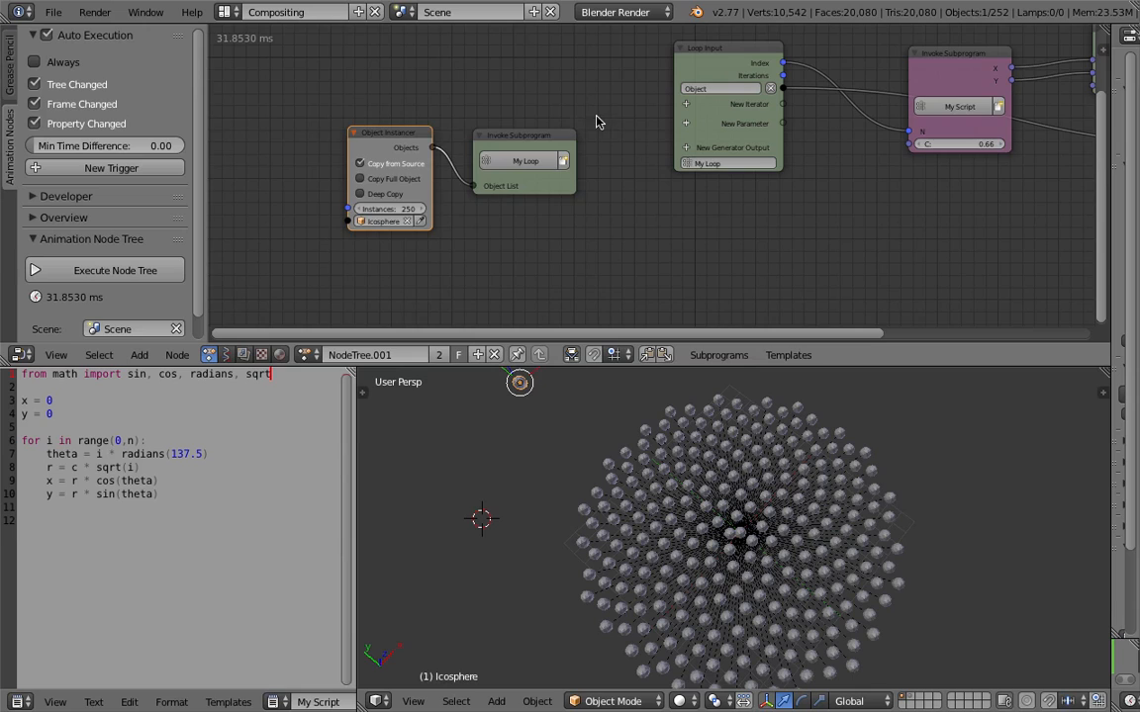
{"action": "middle_click_drag", "start_coordinate": [471, 202], "coordinate": [486, 188]}
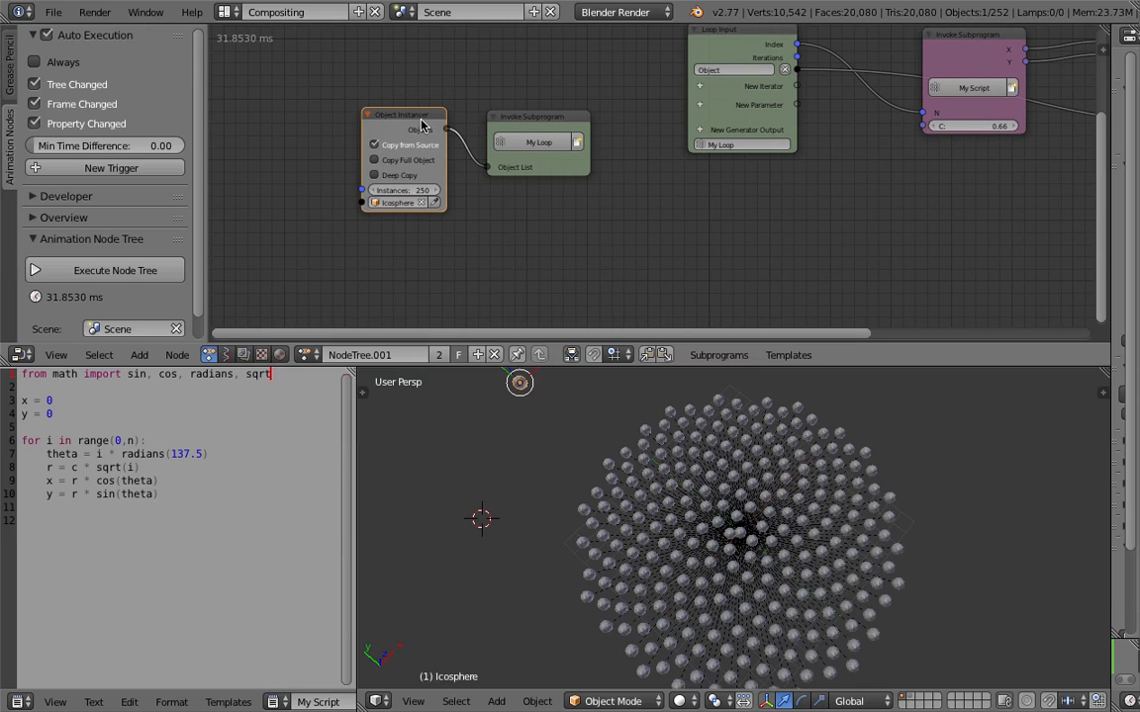
- Hide the relationship lines through the Object Instancer node's advanced settings
{"action": "key", "text": "u"}
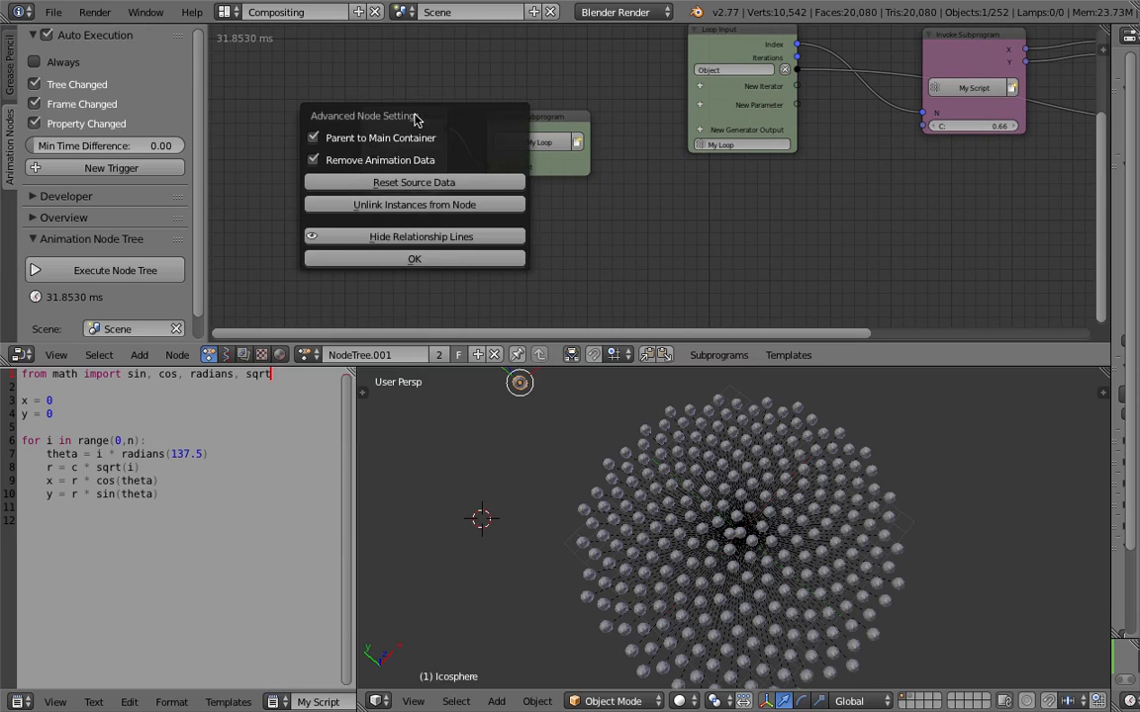
{"action": "middle_click_drag", "start_coordinate": [683, 495], "coordinate": [756, 499]}
- Lower C on the My Script Invoke Subprogram node to 0.39
{"action": "middle_click_drag", "start_coordinate": [857, 165], "coordinate": [691, 218]}
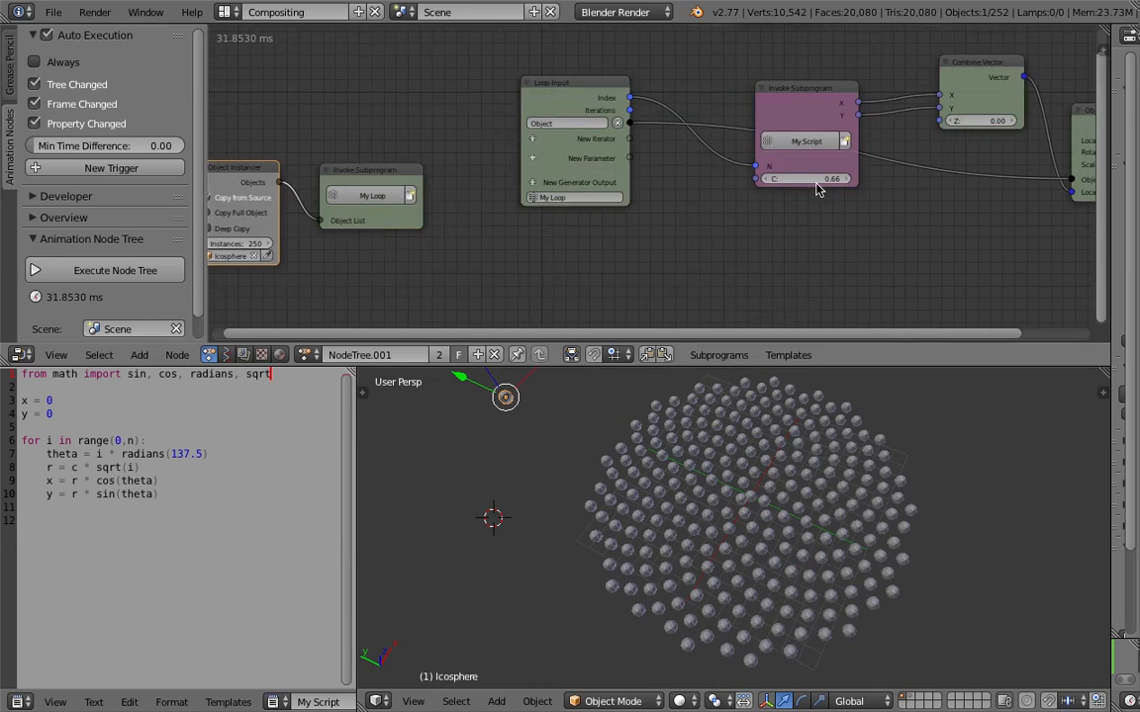
{"action": "left_click_drag", "start_coordinate": [818, 179], "coordinate": [776, 179]}
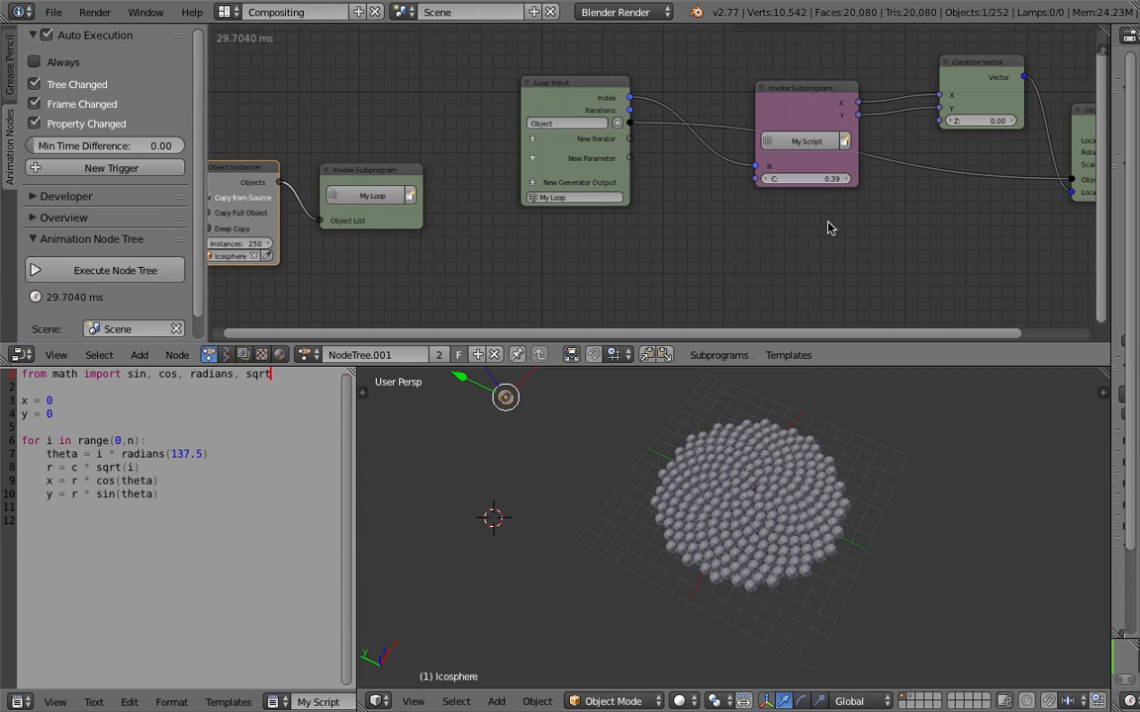
{"action": "scroll", "coordinate": [792, 525], "scroll_direction": "up", "scroll_amount": 5}
- Save the file over the existing AN_phy_004.blend
{"action": "key", "text": "ctrl+s"}
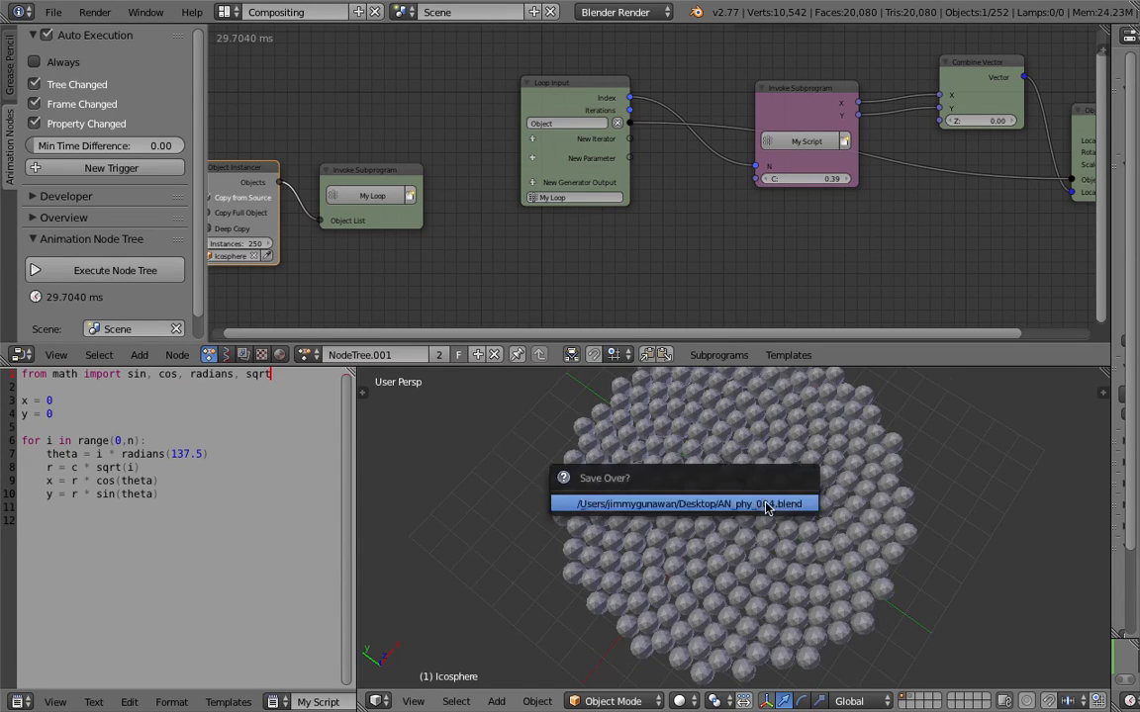
{"action": "left_click", "coordinate": [767, 507]}
{"action": "scroll", "coordinate": [605, 441], "scroll_direction": "down", "scroll_amount": 5}
- Tidy the node layout by shifting the Script node slightly and moving the Object Instancer and My Loop Invoke Subprogram nodes closer to Loop Input
{"action": "key", "text": "Home"}
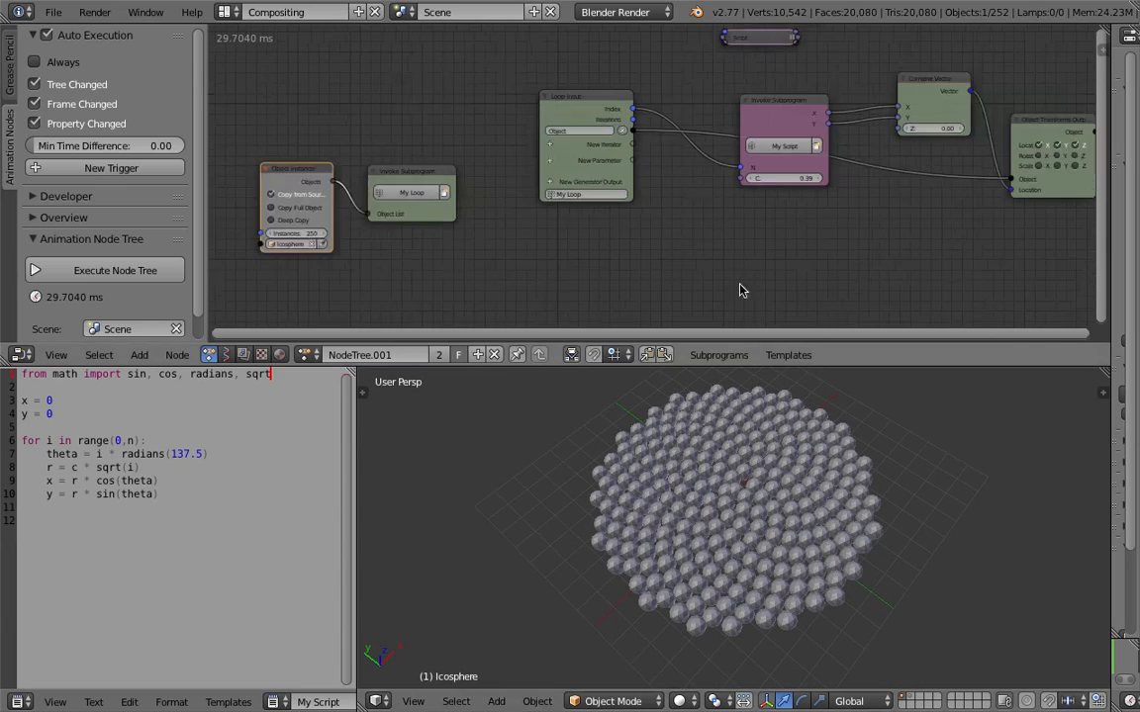
{"action": "scroll", "coordinate": [744, 283], "scroll_direction": "down", "scroll_amount": 3}
{"action": "scroll", "coordinate": [767, 251], "scroll_direction": "up", "scroll_amount": 1}
{"action": "middle_click_drag", "start_coordinate": [772, 230], "coordinate": [662, 239]}
{"action": "left_click_drag", "start_coordinate": [627, 66], "coordinate": [639, 60]}
{"action": "middle_click_drag", "start_coordinate": [457, 61], "coordinate": [610, 64]}
{"action": "left_click_drag", "start_coordinate": [505, 191], "coordinate": [530, 165]}
{"action": "left_click_drag", "start_coordinate": [397, 188], "coordinate": [413, 166]}
- Save the file as a new version of AN_phy_004.blend with the number in its name incremented by one
{"action": "left_click", "coordinate": [53, 12]}
{"action": "left_click", "coordinate": [76, 148]}
{"action": "left_click", "coordinate": [54, 12]}
{"action": "left_click", "coordinate": [85, 166]}
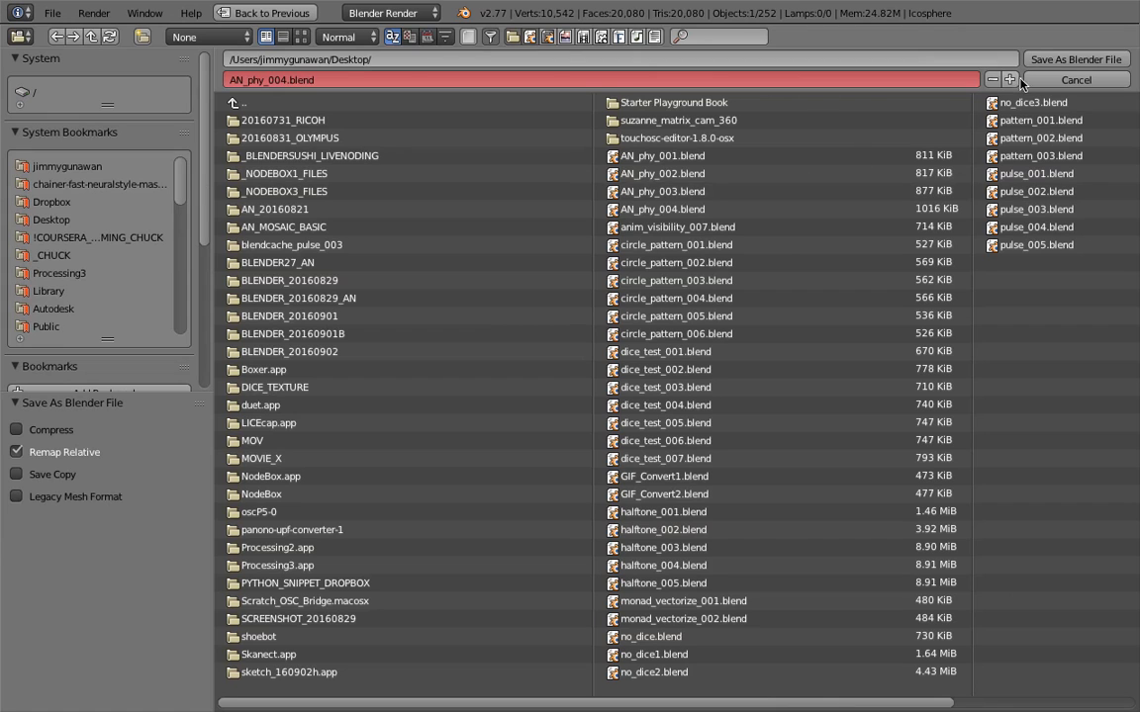
{"action": "left_click", "coordinate": [1010, 80]}
{"action": "left_click", "coordinate": [1037, 65]}
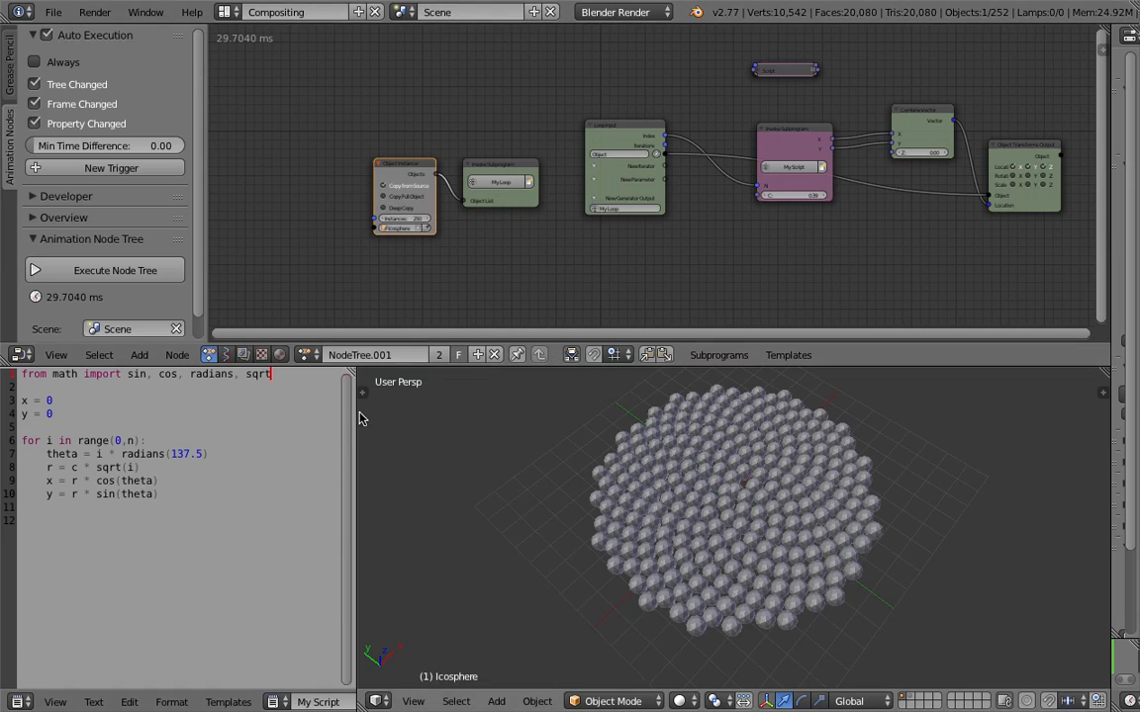
- Narrow the text editor to widen the 3D viewport, and highlight the script from x = 0 through y = r * sin(theta)
{"action": "left_click_drag", "start_coordinate": [357, 415], "coordinate": [306, 421]}
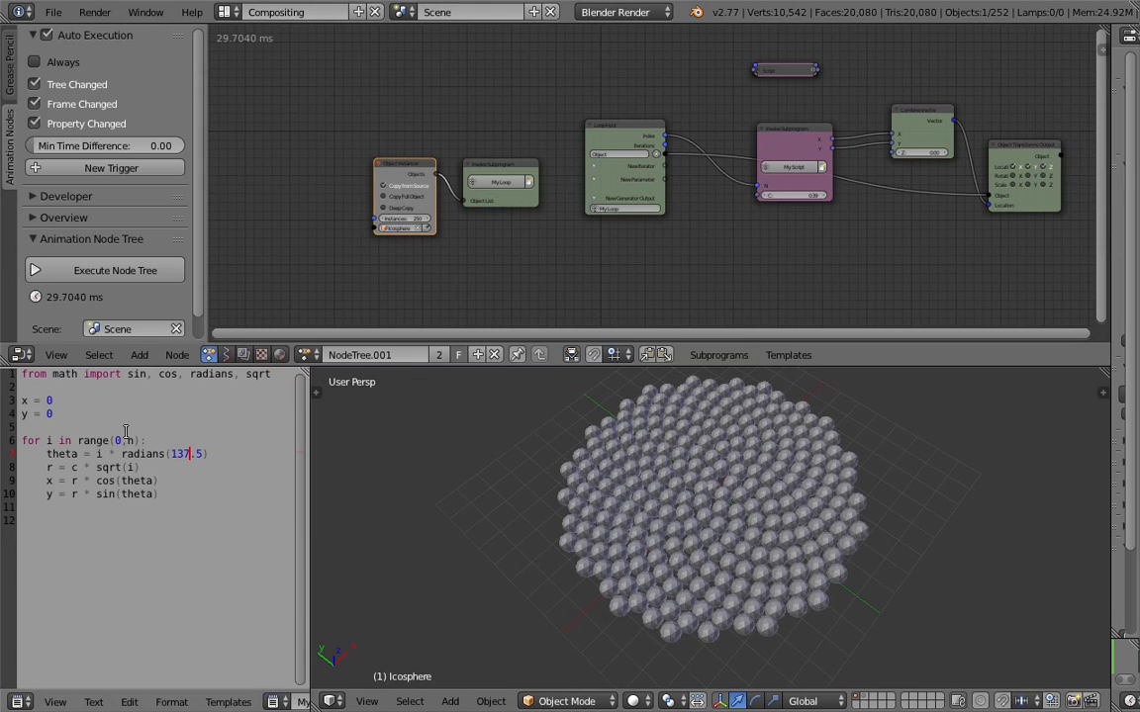
{"action": "left_click_drag", "start_coordinate": [159, 494], "coordinate": [22, 401]}
{"action": "left_click", "coordinate": [150, 472]}
{"action": "middle_click_drag", "start_coordinate": [643, 503], "coordinate": [748, 465]}
{"action": "scroll", "coordinate": [721, 503], "scroll_direction": "up", "scroll_amount": 3}
{"action": "scroll", "coordinate": [722, 499], "scroll_direction": "down", "scroll_amount": 4}
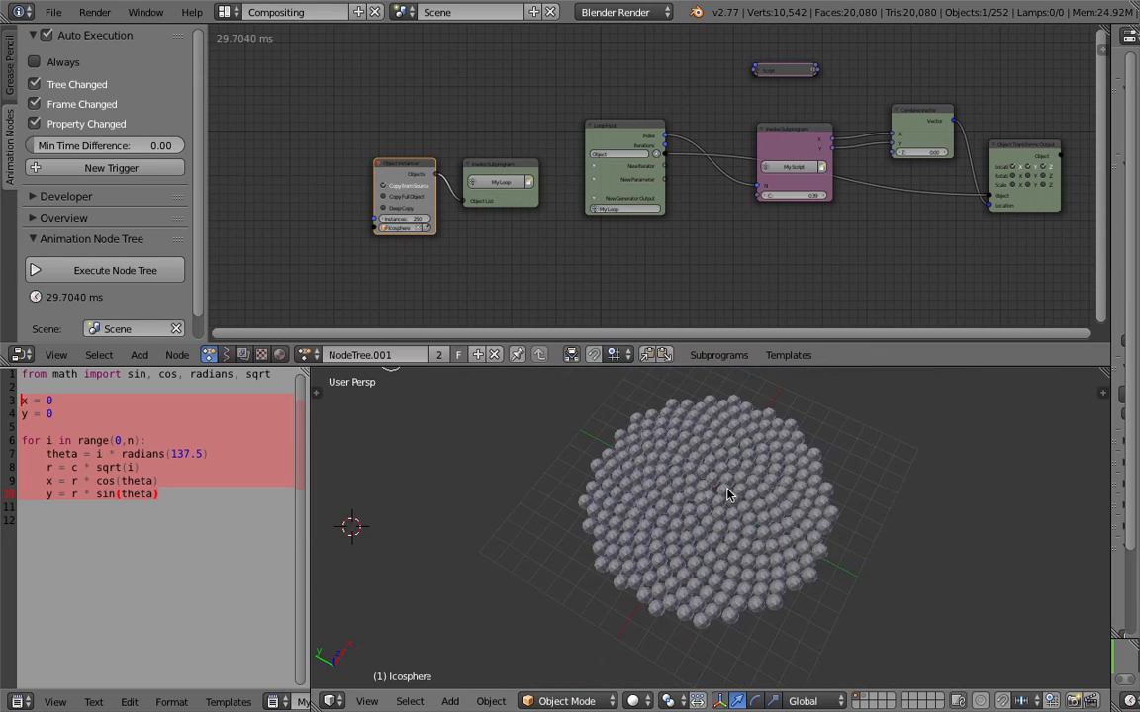
{"action": "scroll", "coordinate": [384, 221], "scroll_direction": "up", "scroll_amount": 1}
{"action": "key", "text": "Home"}
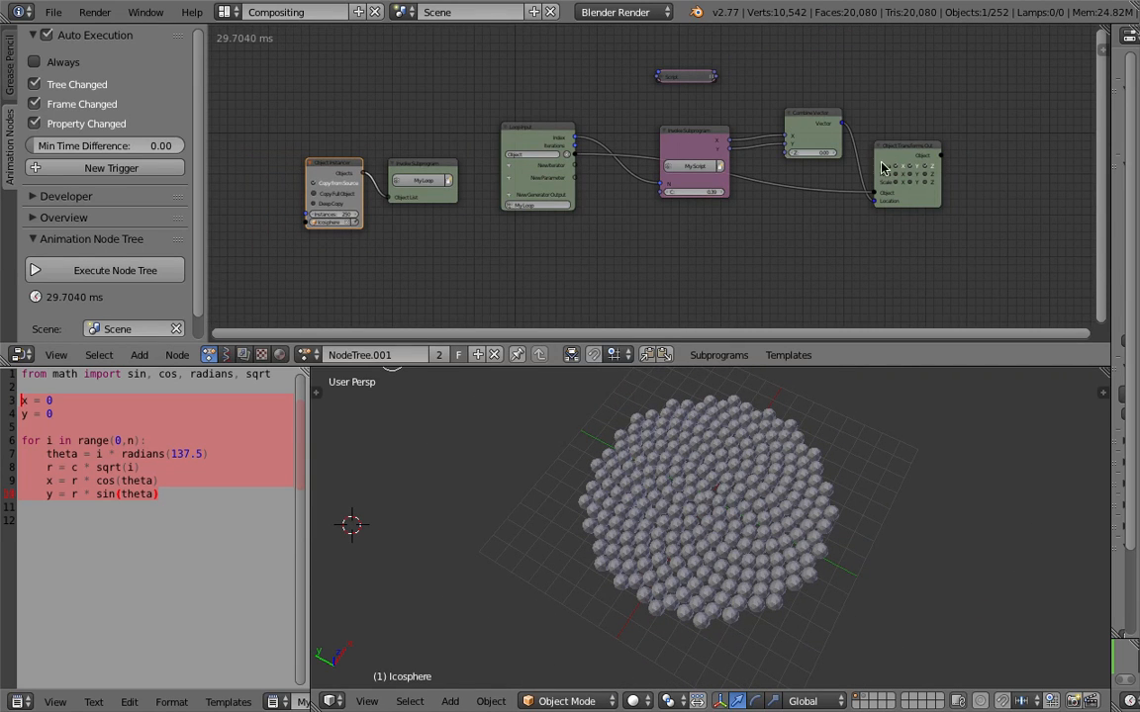
- Move the Loop Input node closer to My Script, and adjust the positions of the Combine Vector and Object Transforms Output nodes
{"action": "middle_click_drag", "start_coordinate": [880, 168], "coordinate": [896, 188]}
{"action": "scroll", "coordinate": [896, 188], "scroll_direction": "up", "scroll_amount": 3}
{"action": "left_click_drag", "start_coordinate": [547, 142], "coordinate": [587, 138]}
{"action": "left_click_drag", "start_coordinate": [871, 130], "coordinate": [874, 102]}
{"action": "left_click_drag", "start_coordinate": [967, 168], "coordinate": [985, 161]}
{"action": "left_click_drag", "start_coordinate": [880, 103], "coordinate": [878, 119]}
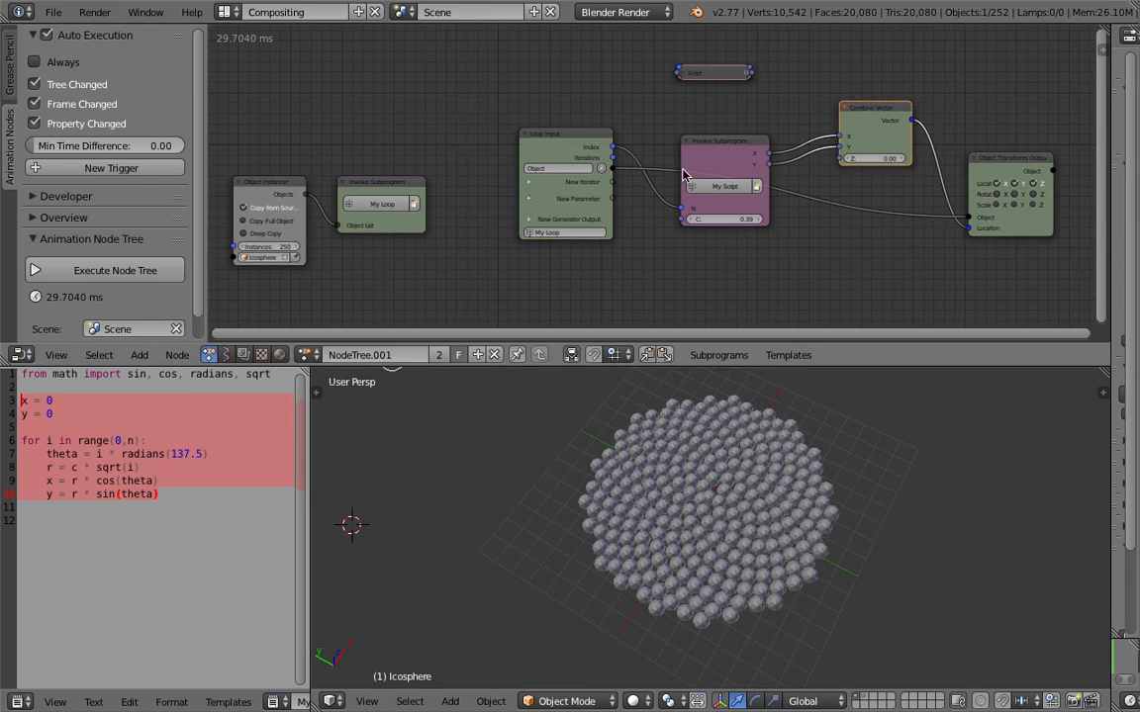
- Move the My Loop Invoke Subprogram node slightly away from the Object Instancer node
{"action": "left_click", "coordinate": [389, 188]}
{"action": "middle_click_drag", "start_coordinate": [435, 193], "coordinate": [468, 195]}
{"action": "scroll", "coordinate": [484, 187], "scroll_direction": "down", "scroll_amount": 2}
{"action": "scroll", "coordinate": [481, 190], "scroll_direction": "up", "scroll_amount": 1}
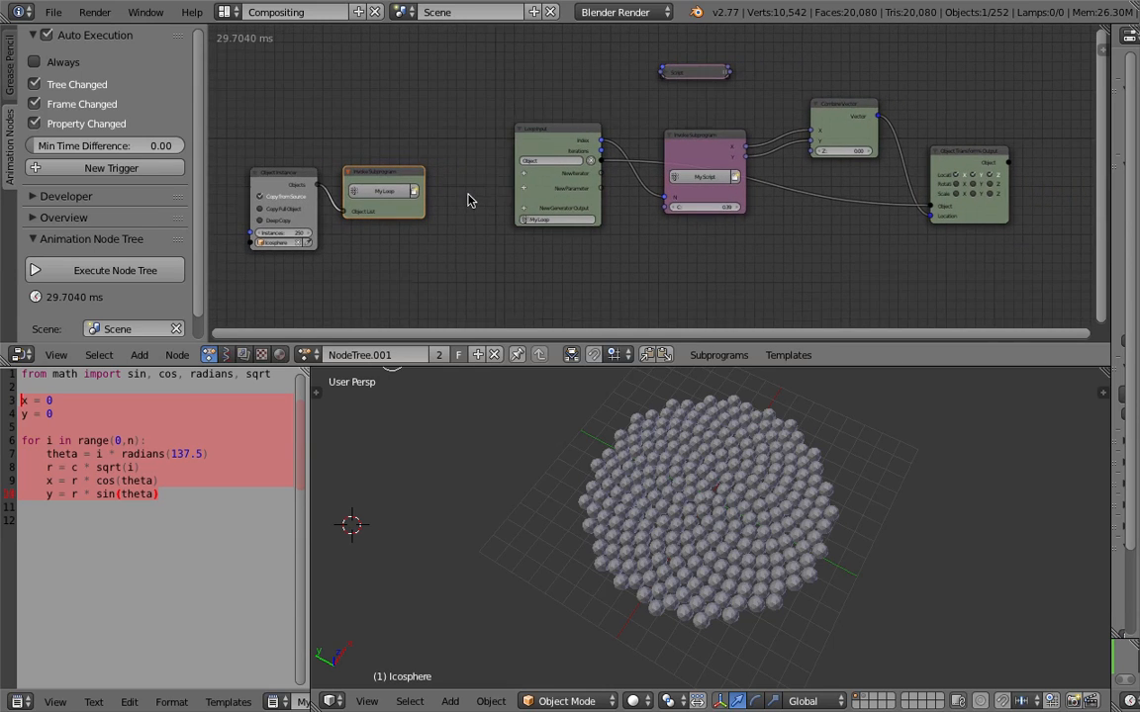
{"action": "left_click_drag", "start_coordinate": [373, 182], "coordinate": [381, 179]}
- Examine the whole node tree and the phyllotaxis arrangement of icospheres in the 3D viewport
{"action": "scroll", "coordinate": [395, 214], "scroll_direction": "down", "scroll_amount": 1}
{"action": "scroll", "coordinate": [400, 225], "scroll_direction": "up", "scroll_amount": 1}
{"action": "middle_click_drag", "start_coordinate": [361, 244], "coordinate": [367, 245]}
{"action": "scroll", "coordinate": [337, 248], "scroll_direction": "up", "scroll_amount": 1}
{"action": "scroll", "coordinate": [718, 505], "scroll_direction": "up", "scroll_amount": 2}
{"action": "middle_click_drag", "start_coordinate": [710, 535], "coordinate": [680, 512]}
{"action": "middle_click_drag", "start_coordinate": [406, 277], "coordinate": [419, 279]}
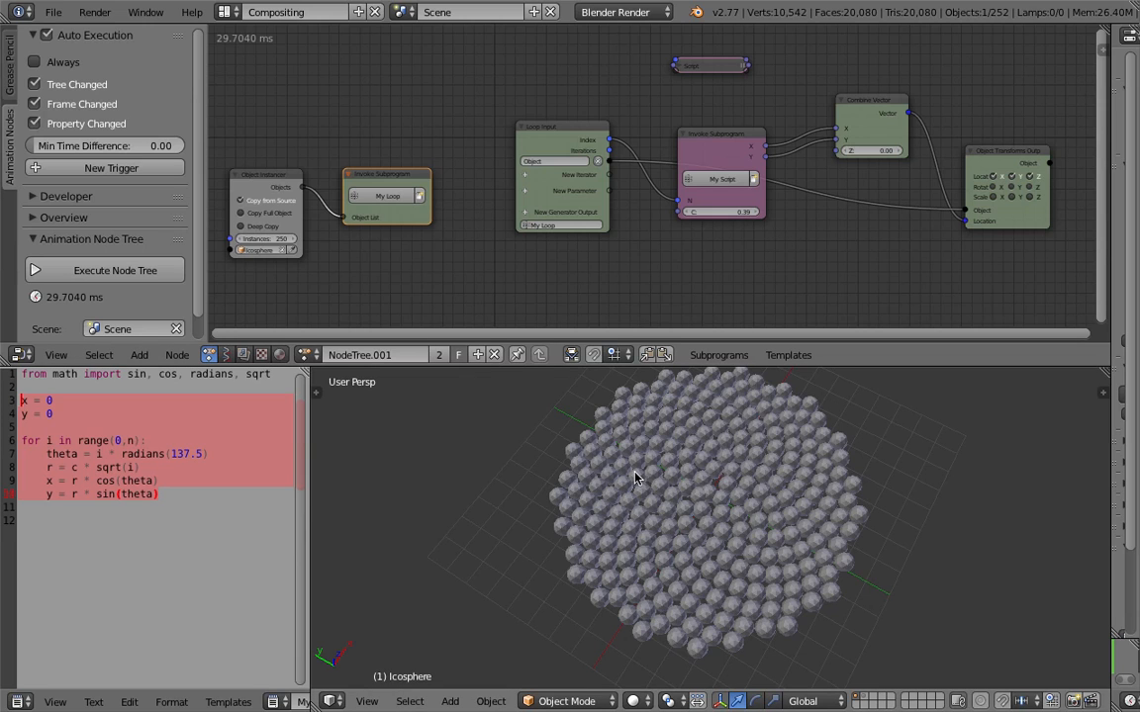
{"action": "middle_click_drag", "start_coordinate": [662, 496], "coordinate": [656, 529]}
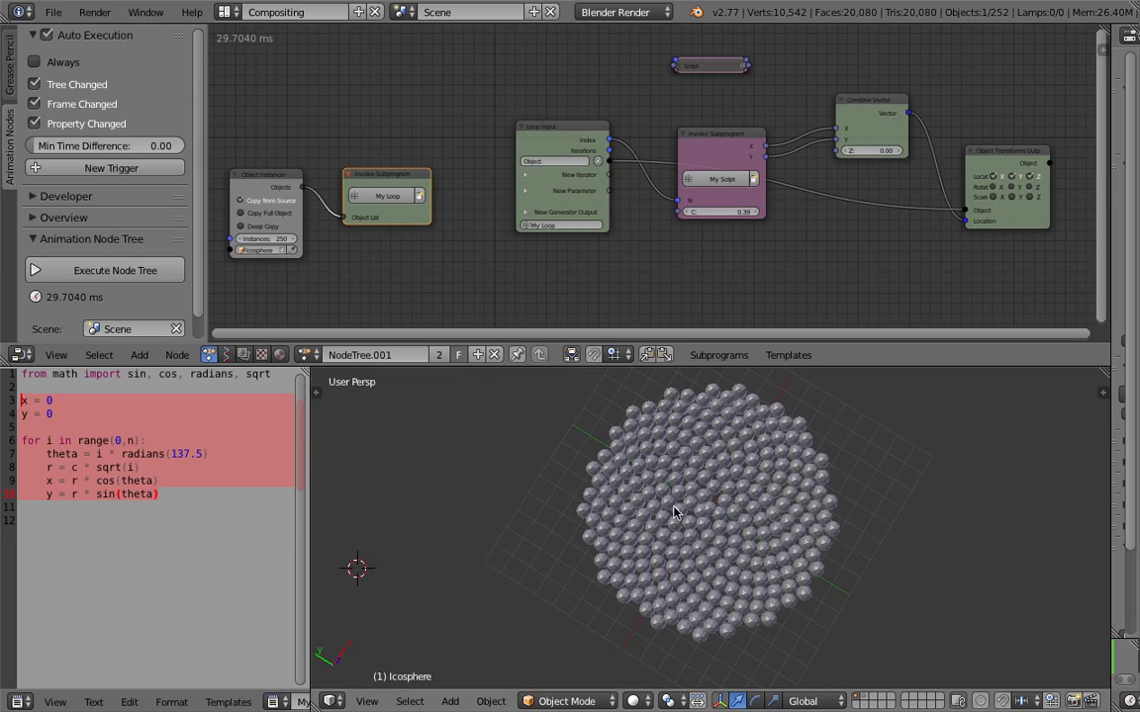
- Enable Scale X, Y and Z on the Object Transforms Output node, and move the node farther from Combine Vector
{"action": "middle_click_drag", "start_coordinate": [719, 290], "coordinate": [569, 278]}
{"action": "scroll", "coordinate": [653, 273], "scroll_direction": "up", "scroll_amount": 2}
{"action": "middle_click_drag", "start_coordinate": [677, 260], "coordinate": [605, 230]}
{"action": "middle_click_drag", "start_coordinate": [693, 436], "coordinate": [743, 471]}
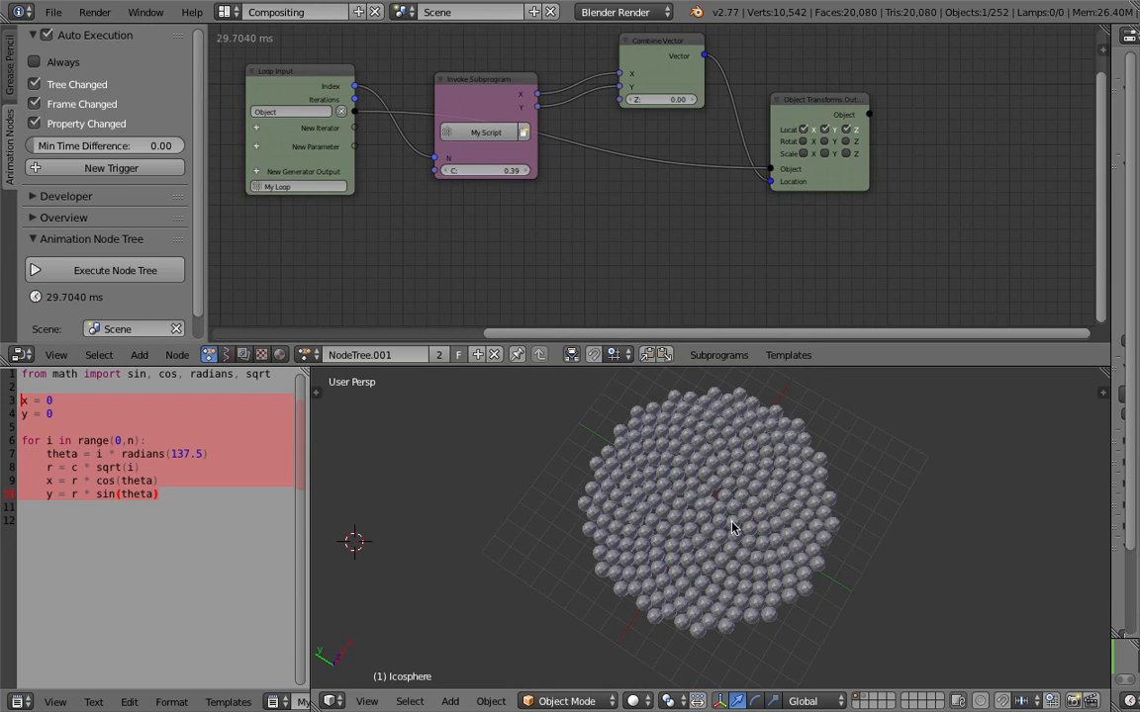
{"action": "left_click_drag", "start_coordinate": [829, 102], "coordinate": [847, 100]}
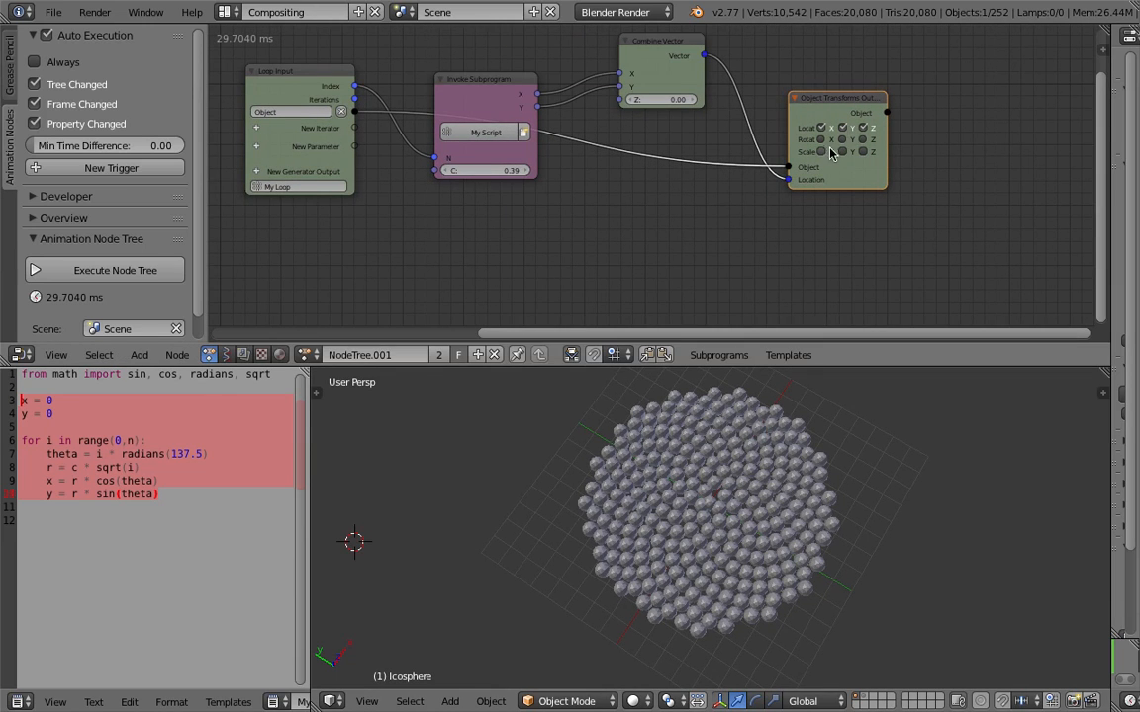
{"action": "left_click_drag", "start_coordinate": [823, 155], "coordinate": [857, 158]}
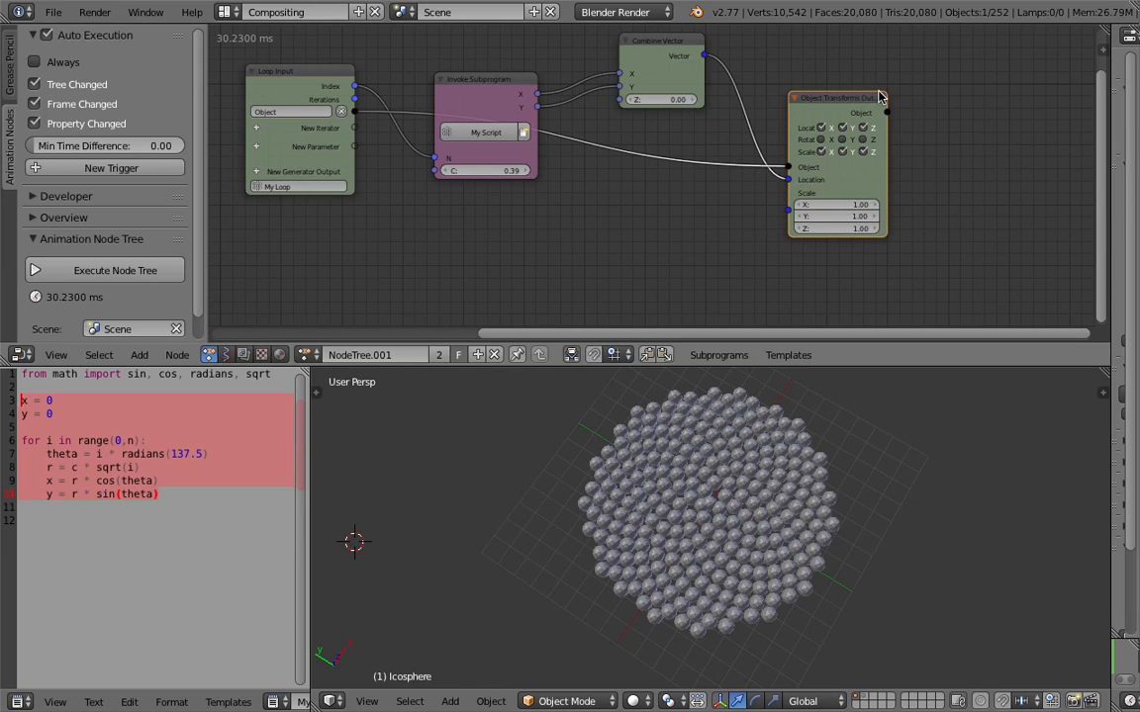
{"action": "left_click_drag", "start_coordinate": [880, 97], "coordinate": [918, 92]}
- Try a uniform Scale of 0.85 on the Object Transforms Output node, and return all three axes to 1
{"action": "mouse_move", "coordinate": [888, 201]}
{"action": "left_mouse_down"}
{"action": "mouse_move", "coordinate": [855, 201]}
{"action": "mouse_move", "coordinate": [873, 201]}
{"action": "mouse_move", "coordinate": [888, 224]}
{"action": "left_mouse_up"}
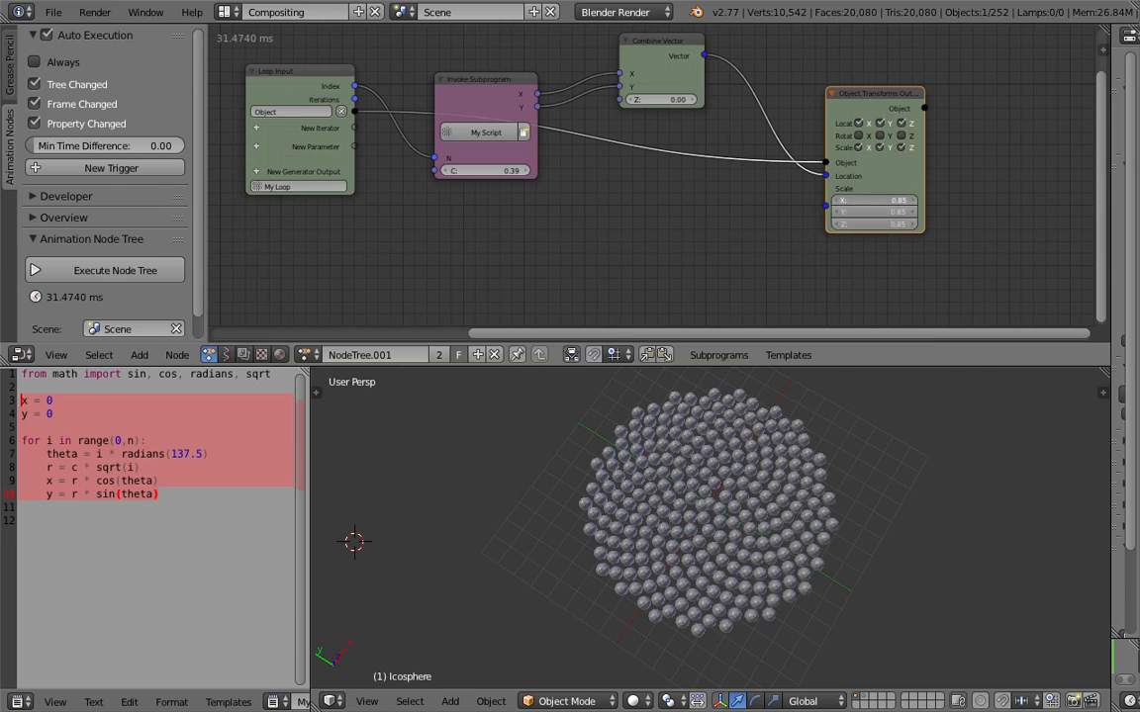
{"action": "type", "text": "1"}
{"action": "key", "text": "Return"}
- Add an Animate Vector node below Combine Vector, and enlarge the node editor area vertically
{"action": "key", "text": "shift+a"}
{"action": "left_click", "coordinate": [686, 221]}
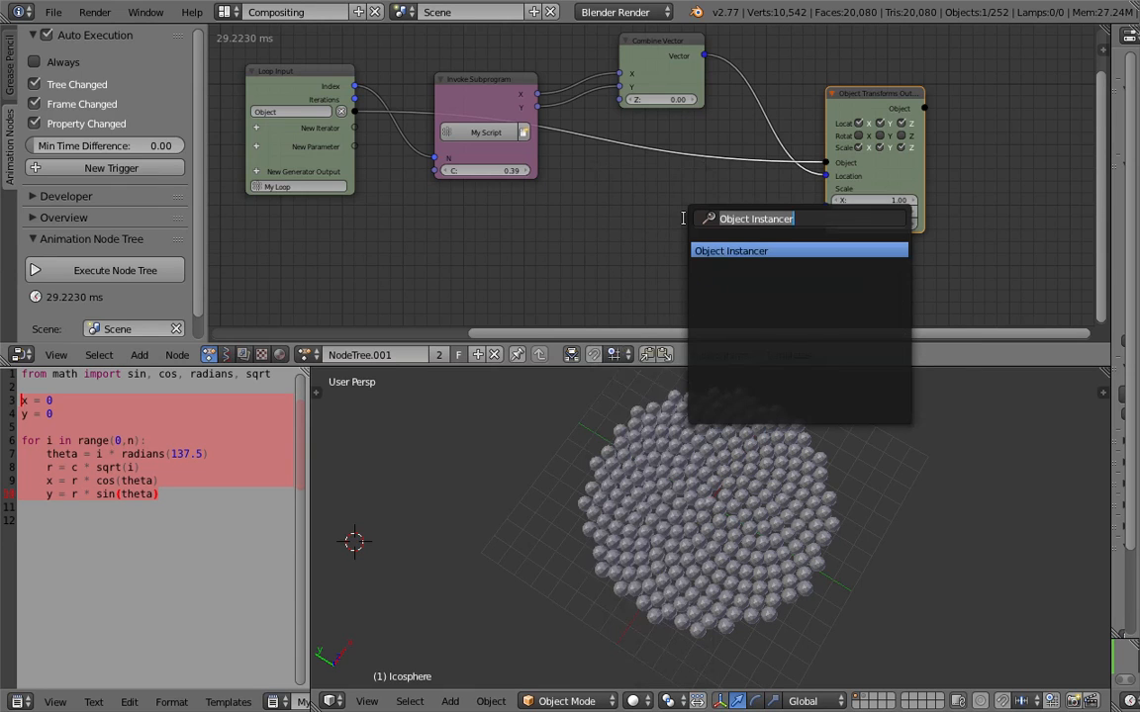
{"action": "type", "text": "mix"}
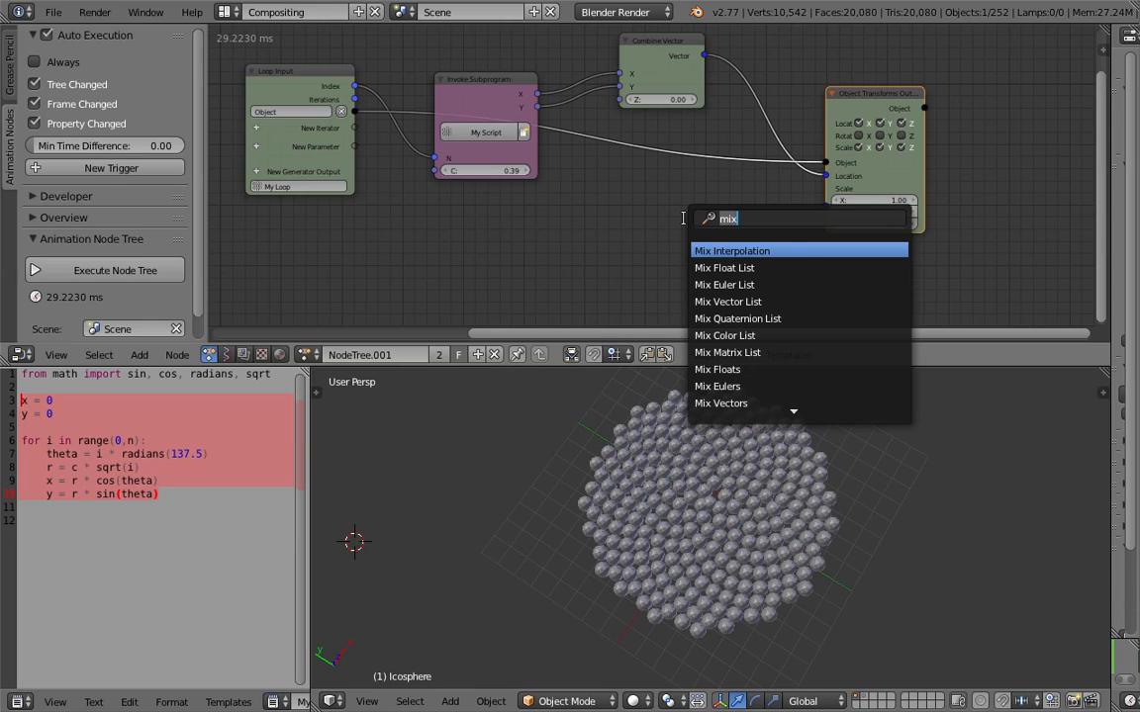
{"action": "type", "text": "anima"}
{"action": "key", "text": "Down"}
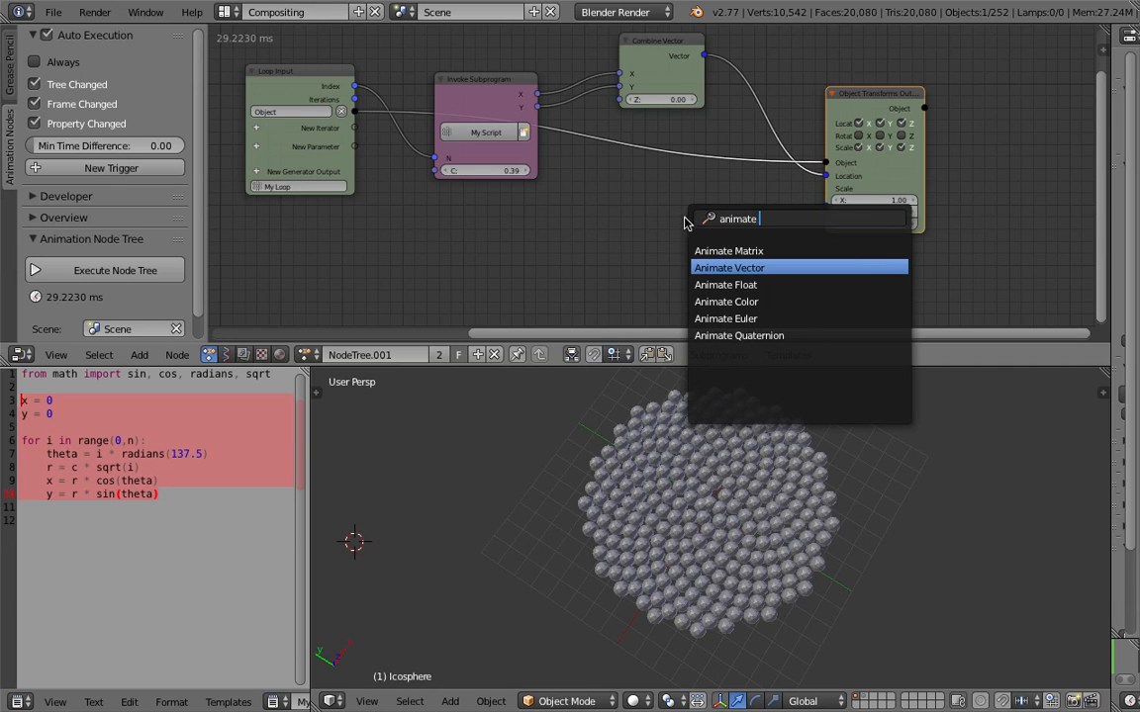
{"action": "key", "text": "Return"}
{"action": "left_click", "coordinate": [673, 198]}
{"action": "scroll", "coordinate": [670, 190], "scroll_direction": "down", "scroll_amount": 1}
{"action": "middle_click_drag", "start_coordinate": [670, 187], "coordinate": [693, 174]}
{"action": "left_click_drag", "start_coordinate": [873, 366], "coordinate": [871, 391]}
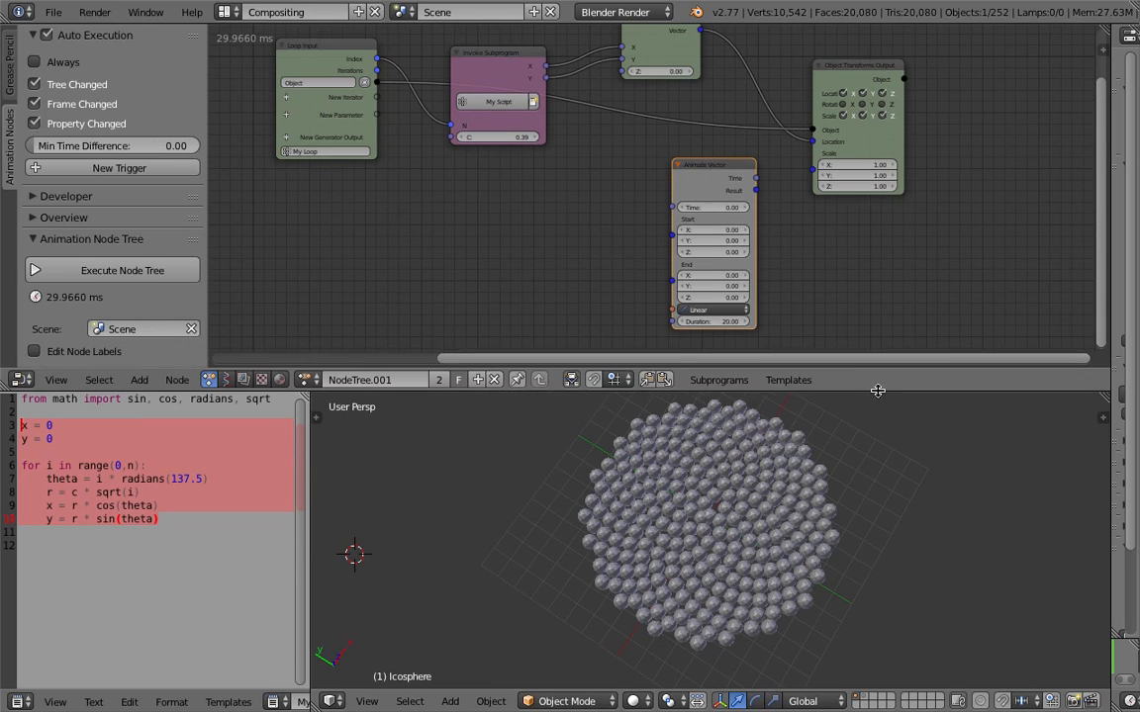
- Add a Time Info node beside Animate Vector, and connect its Frame output to Animate Vector's Time input
{"action": "scroll", "coordinate": [758, 188], "scroll_direction": "up", "scroll_amount": 1}
{"action": "mouse_move", "coordinate": [789, 203]}
{"action": "middle_mouse_down"}
{"action": "mouse_move", "coordinate": [813, 181]}
{"action": "mouse_move", "coordinate": [807, 214]}
{"action": "middle_mouse_up"}
{"action": "key", "text": "shift+a"}
{"action": "left_click", "coordinate": [477, 205]}
{"action": "type", "text": "frame"}
{"action": "key", "text": "Down"}
{"action": "key", "text": "Down"}
{"action": "key", "text": "Return"}
{"action": "left_click", "coordinate": [501, 213]}
{"action": "left_click_drag", "start_coordinate": [588, 233], "coordinate": [590, 237]}
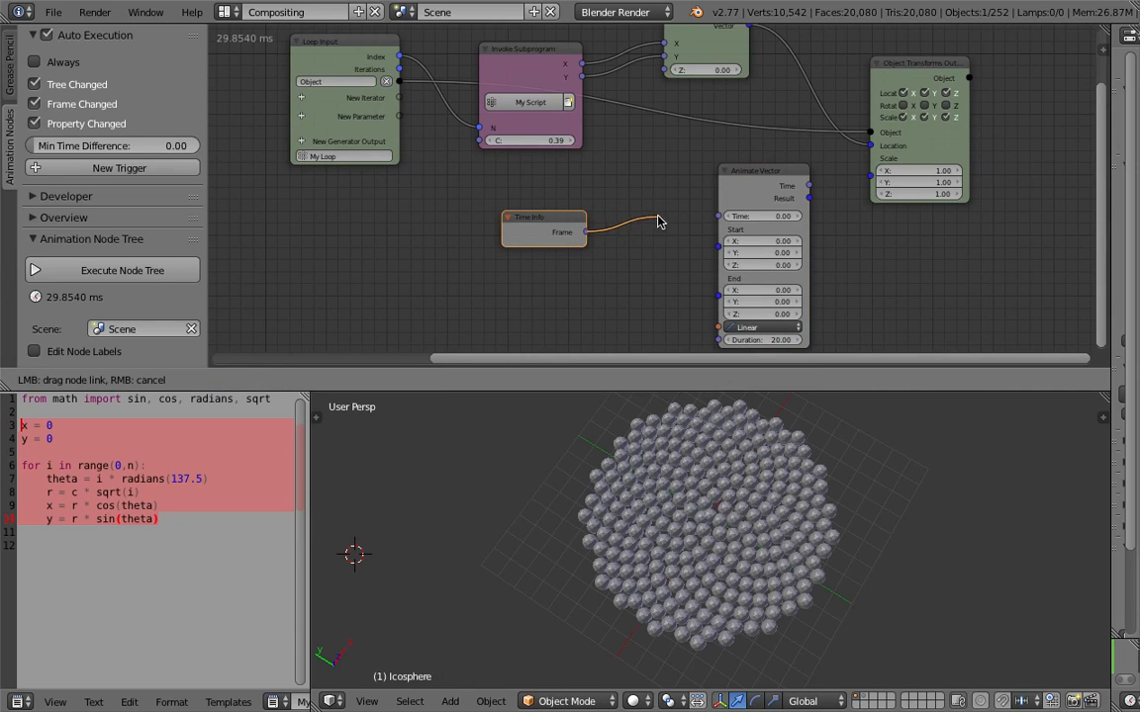
{"action": "left_click_drag", "start_coordinate": [707, 218], "coordinate": [718, 216]}
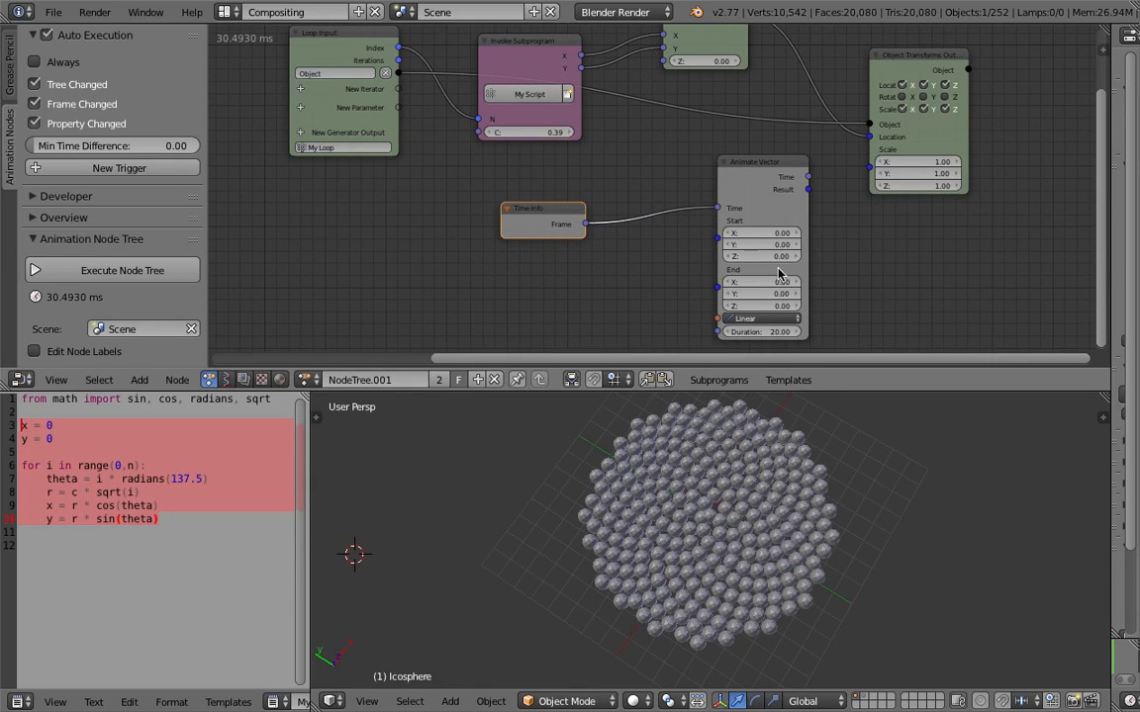
- Set Animate Vector's End to 1 on all axes, and connect its Result to the Scale input of Object Transforms Output
{"action": "left_click_drag", "start_coordinate": [770, 282], "coordinate": [771, 306]}
{"action": "type", "text": "1"}
{"action": "key", "text": "Return"}
{"action": "left_click_drag", "start_coordinate": [782, 174], "coordinate": [868, 150]}
{"action": "left_click_drag", "start_coordinate": [722, 169], "coordinate": [754, 168]}
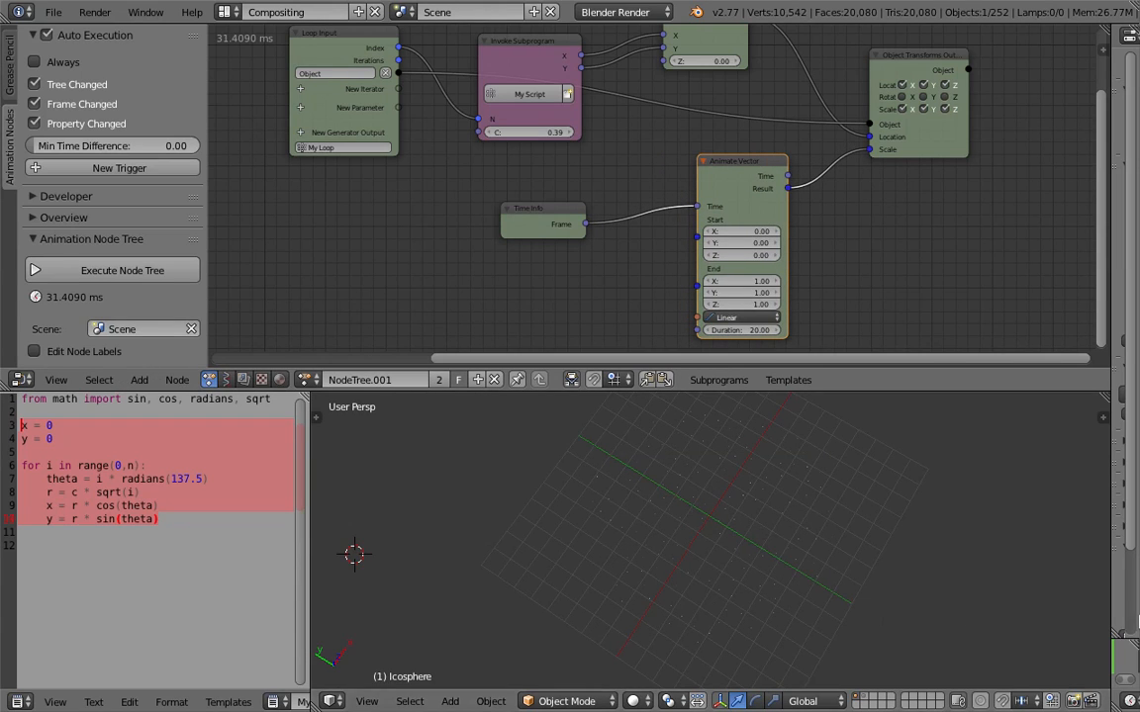
- Split the 3D viewport and turn the new strip beneath it into a Timeline
{"action": "left_click_drag", "start_coordinate": [314, 705], "coordinate": [323, 644]}
{"action": "left_click", "coordinate": [332, 701]}
{"action": "left_click", "coordinate": [358, 655]}
- Play back the scale animation briefly, stop it, and scrub to frame 11
{"action": "key", "text": "alt+a"}
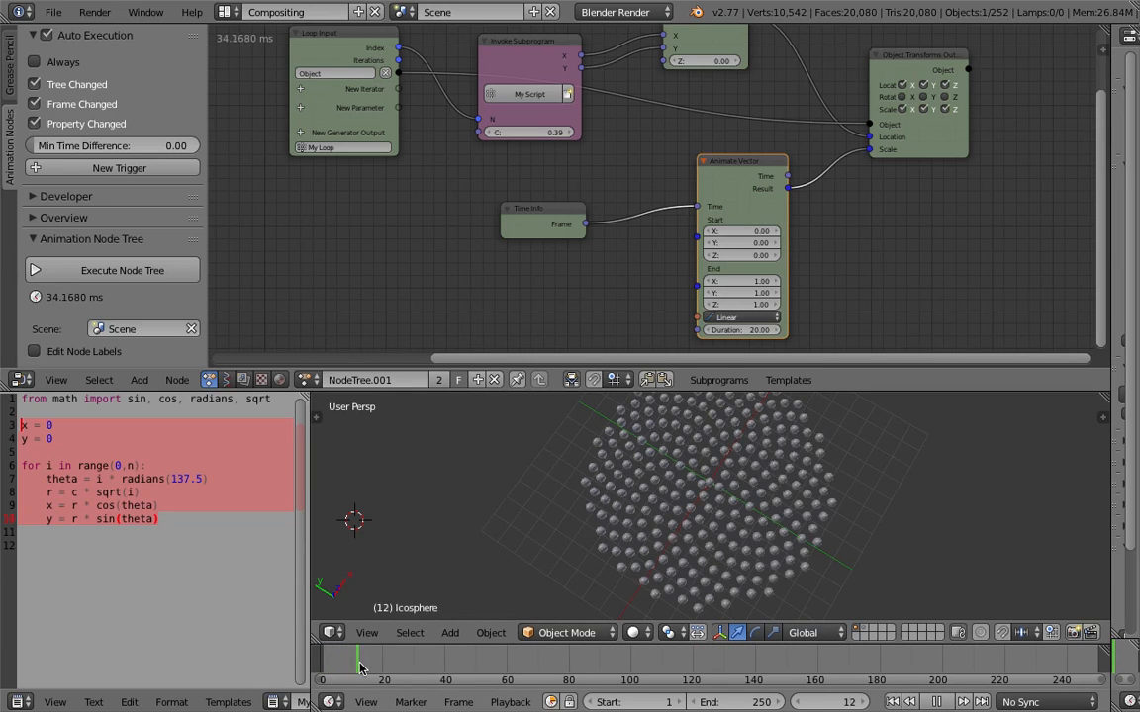
{"action": "key", "text": "alt+a"}
{"action": "mouse_move", "coordinate": [350, 664]}
{"action": "left_mouse_down"}
{"action": "mouse_move", "coordinate": [337, 664]}
{"action": "mouse_move", "coordinate": [354, 664]}
{"action": "left_mouse_up"}
- Add a Math node set to Multiply below the Time Info node
{"action": "middle_click_drag", "start_coordinate": [370, 242], "coordinate": [394, 218]}
{"action": "scroll", "coordinate": [374, 261], "scroll_direction": "down", "scroll_amount": 2}
{"action": "scroll", "coordinate": [404, 214], "scroll_direction": "up", "scroll_amount": 2}
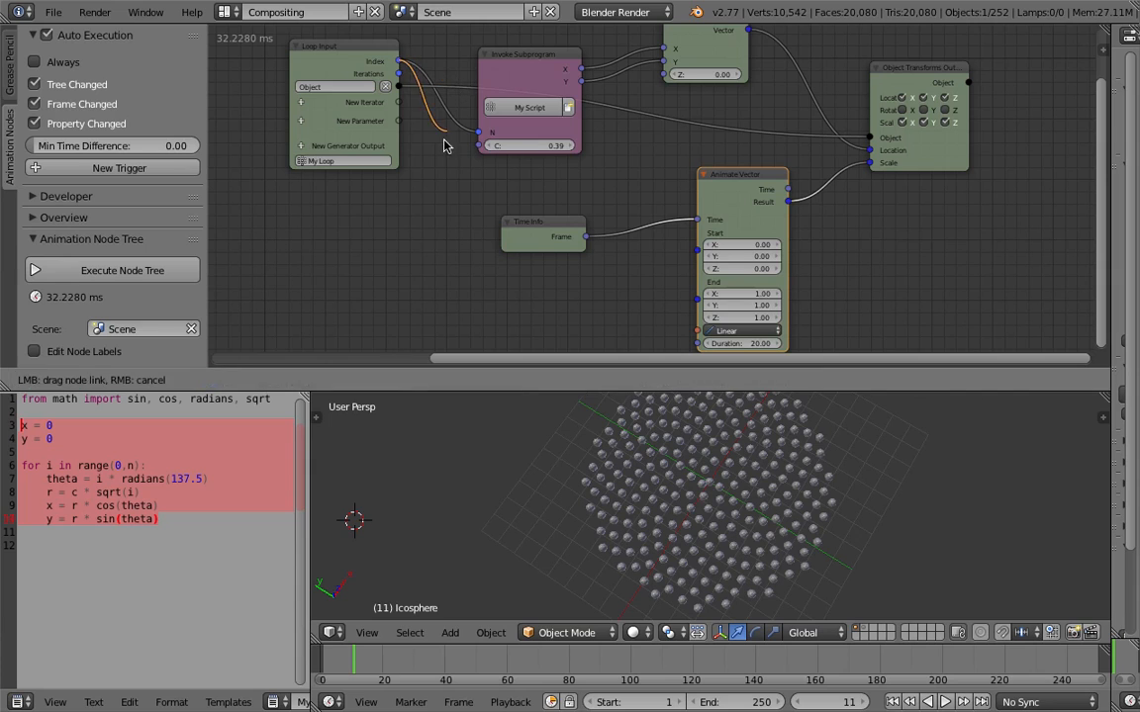
{"action": "key", "text": "shift+a"}
{"action": "left_click", "coordinate": [452, 227]}
{"action": "type", "text": "math"}
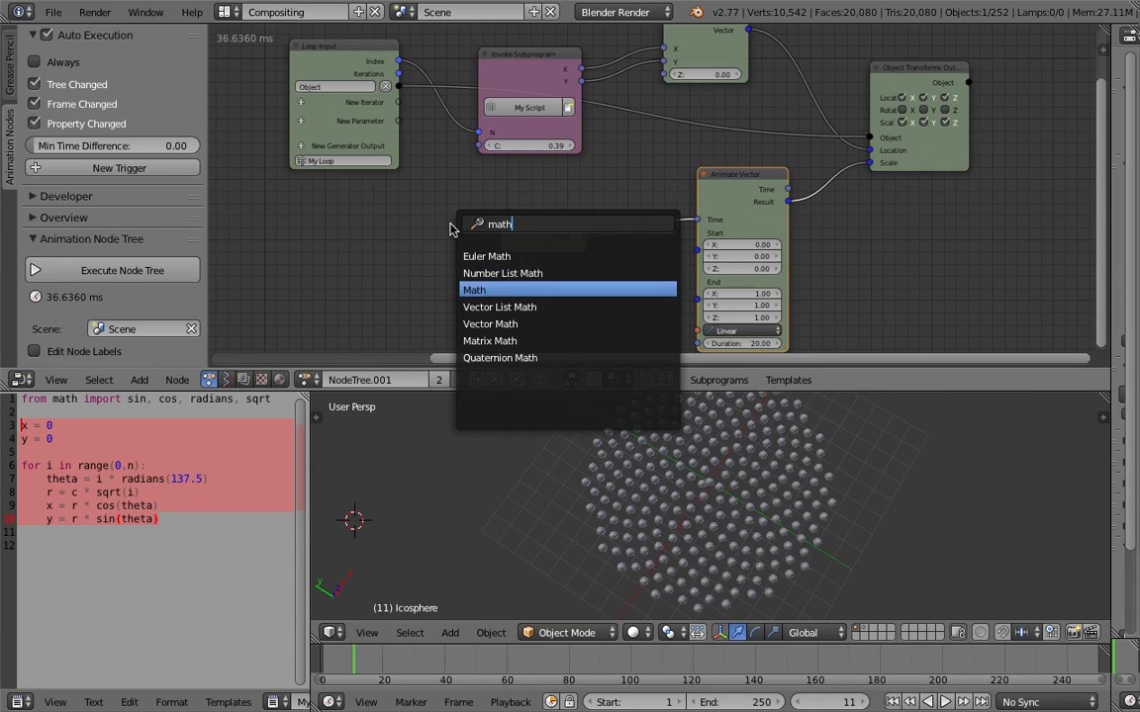
{"action": "key", "text": "Return"}
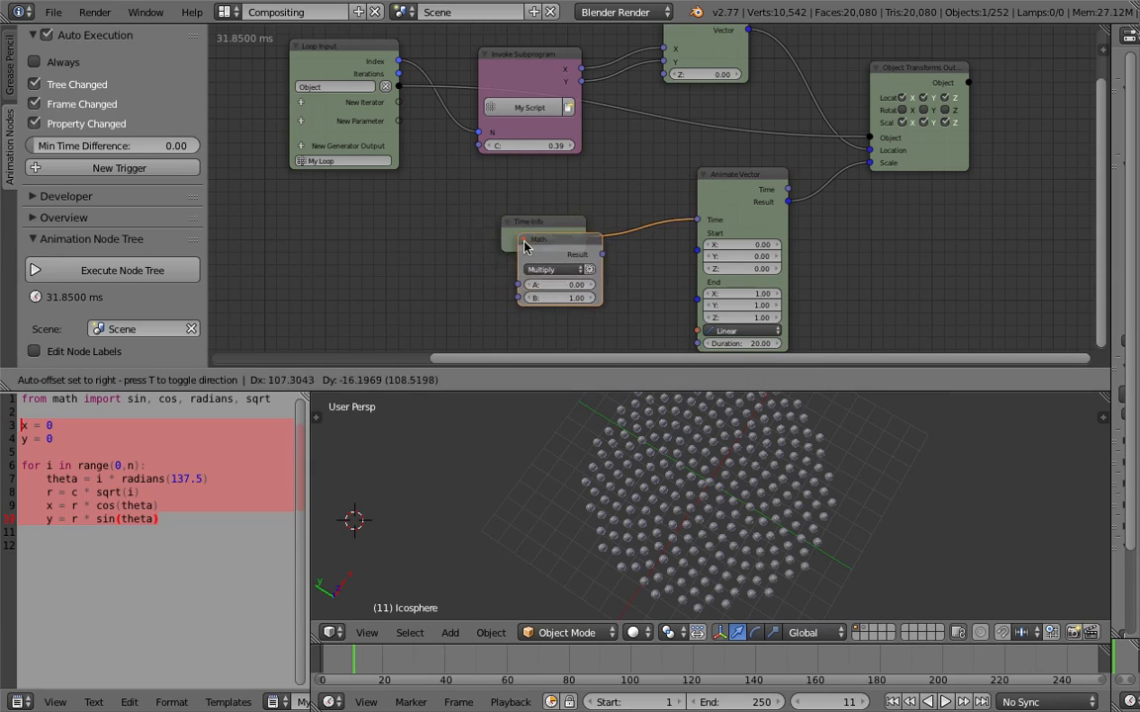
{"action": "left_click", "coordinate": [543, 261]}
{"action": "middle_click_drag", "start_coordinate": [543, 262], "coordinate": [552, 252]}
- Move the Time Info node away from Animate Vector, and insert a Delay Time node into the link between them
{"action": "left_click_drag", "start_coordinate": [558, 228], "coordinate": [459, 237]}
{"action": "key", "text": "shift+a"}
{"action": "left_click", "coordinate": [584, 175]}
{"action": "type", "text": "delay"}
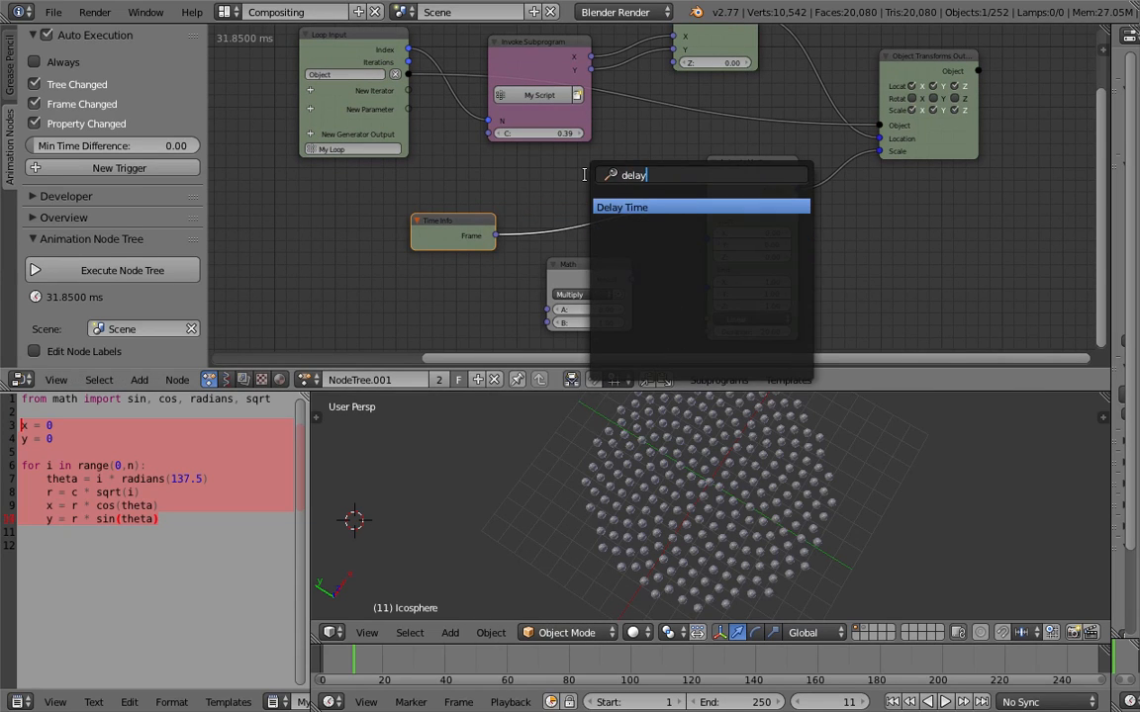
{"action": "key", "text": "Return"}
{"action": "left_click", "coordinate": [579, 247]}
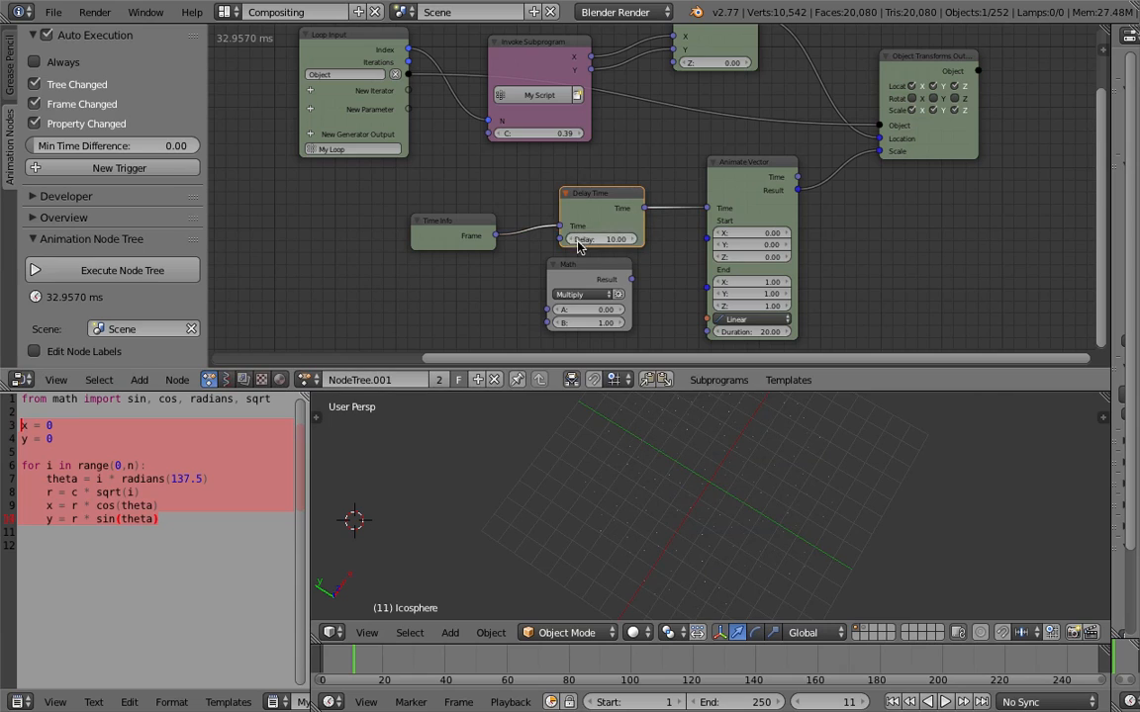
- Connect Loop Input's Index to the Delay input of Delay Time, and delete the unused Math node
{"action": "left_click_drag", "start_coordinate": [413, 50], "coordinate": [559, 239]}
{"action": "left_click", "coordinate": [600, 270]}
{"action": "key", "text": "x"}
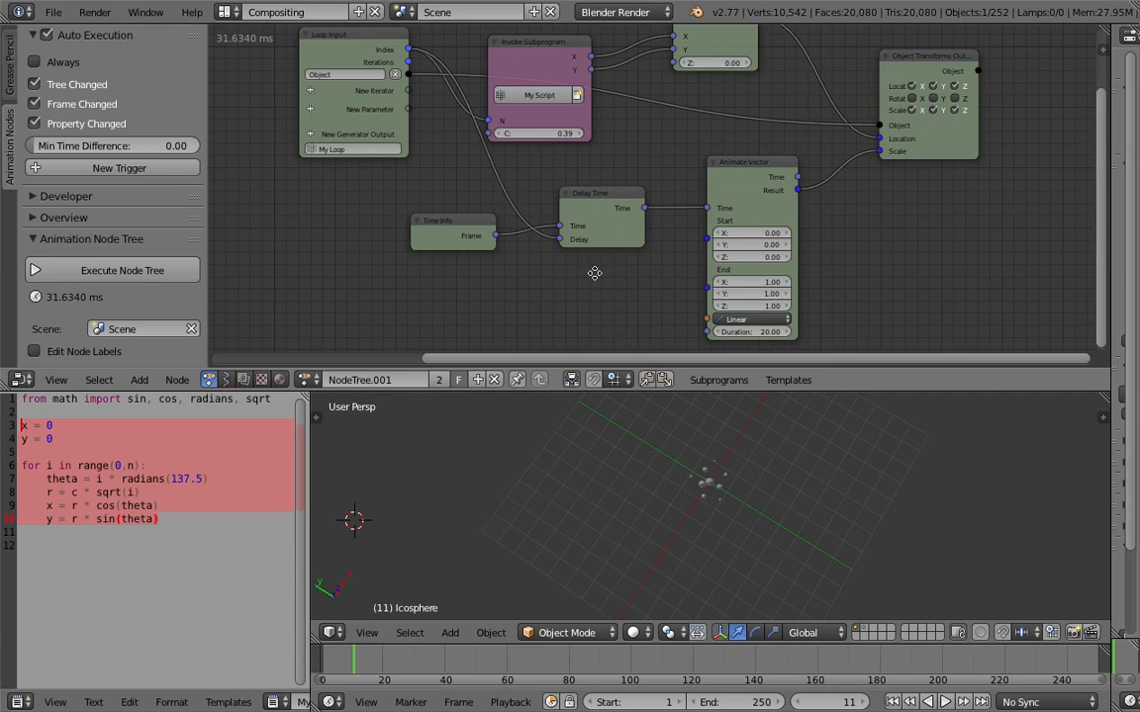
- Play the animation from the first frame and watch how the icospheres scale up
{"action": "left_click", "coordinate": [891, 703]}
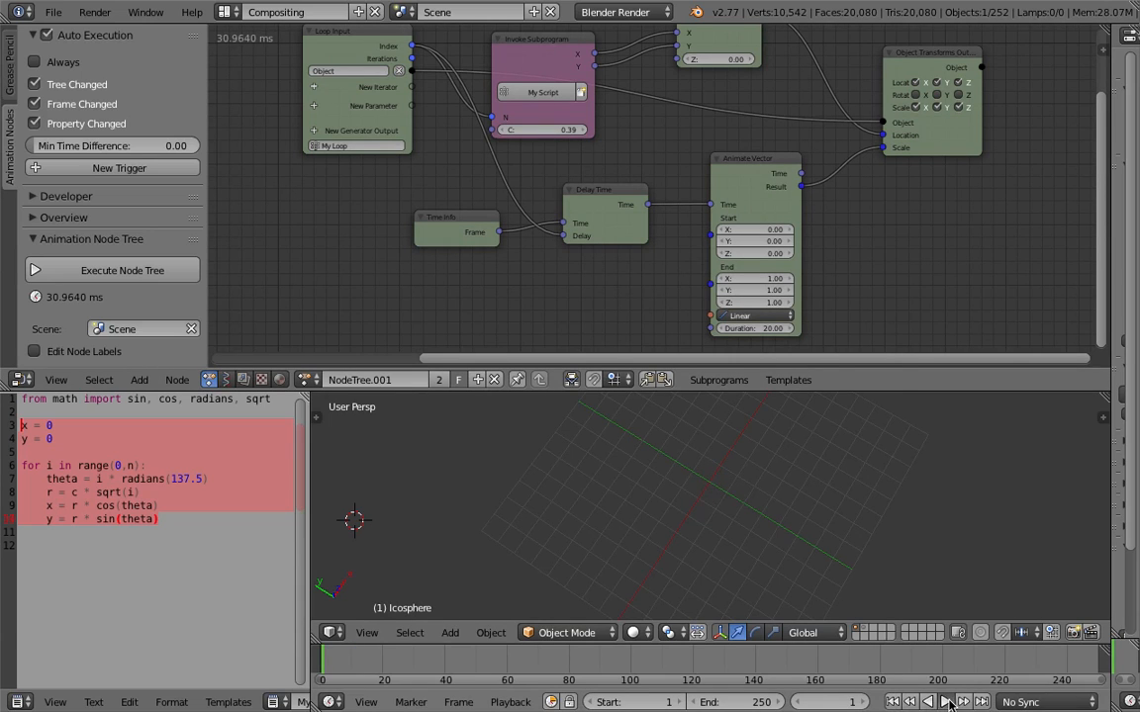
{"action": "left_click", "coordinate": [946, 703]}
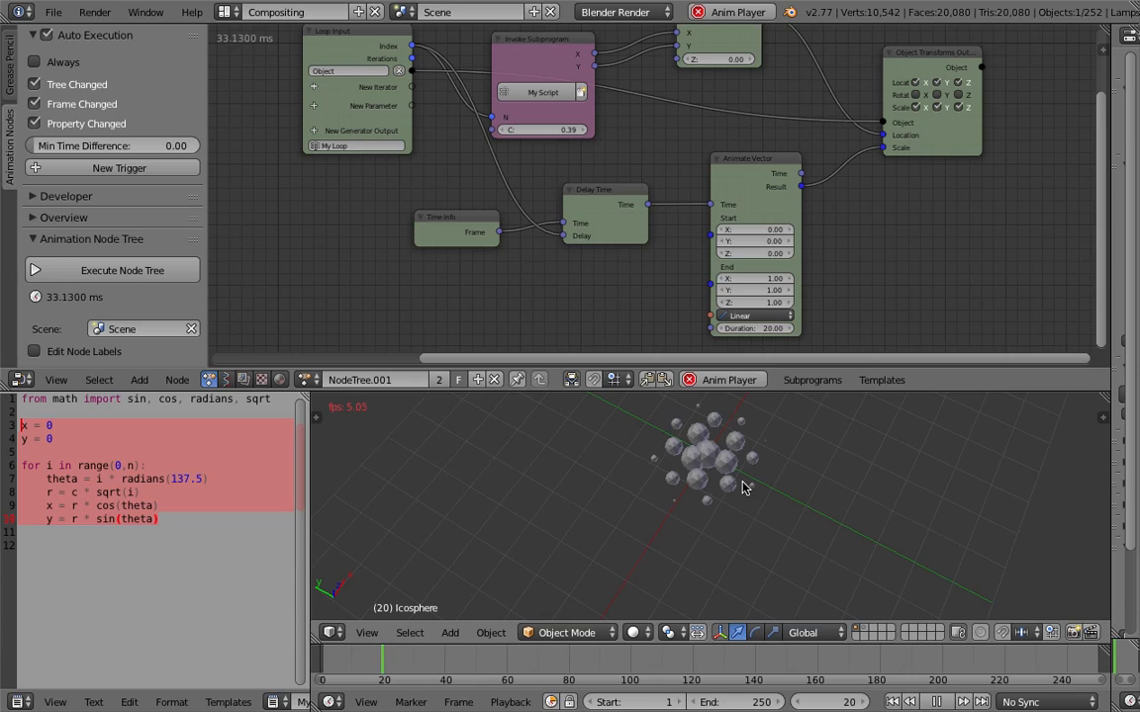
{"action": "middle_click_drag", "start_coordinate": [743, 483], "coordinate": [758, 502]}
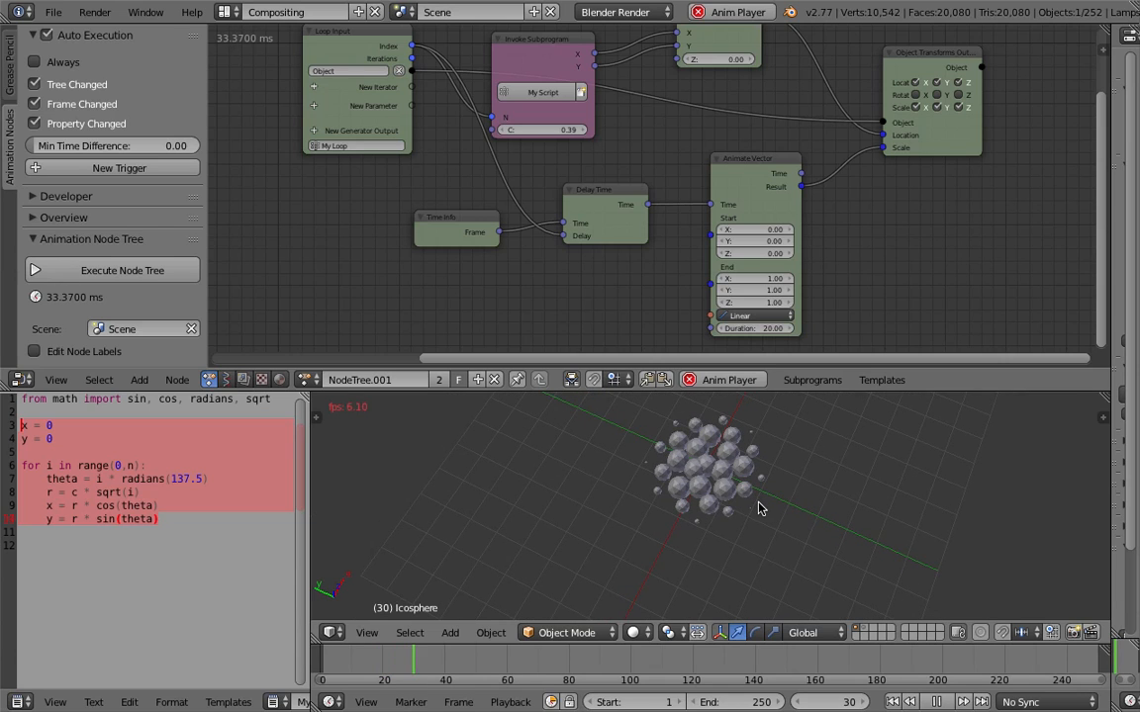
- Watch the icospheres grow along the timeline, review the complete node tree, and stop the playback
{"action": "middle_click_drag", "start_coordinate": [710, 460], "coordinate": [690, 457]}
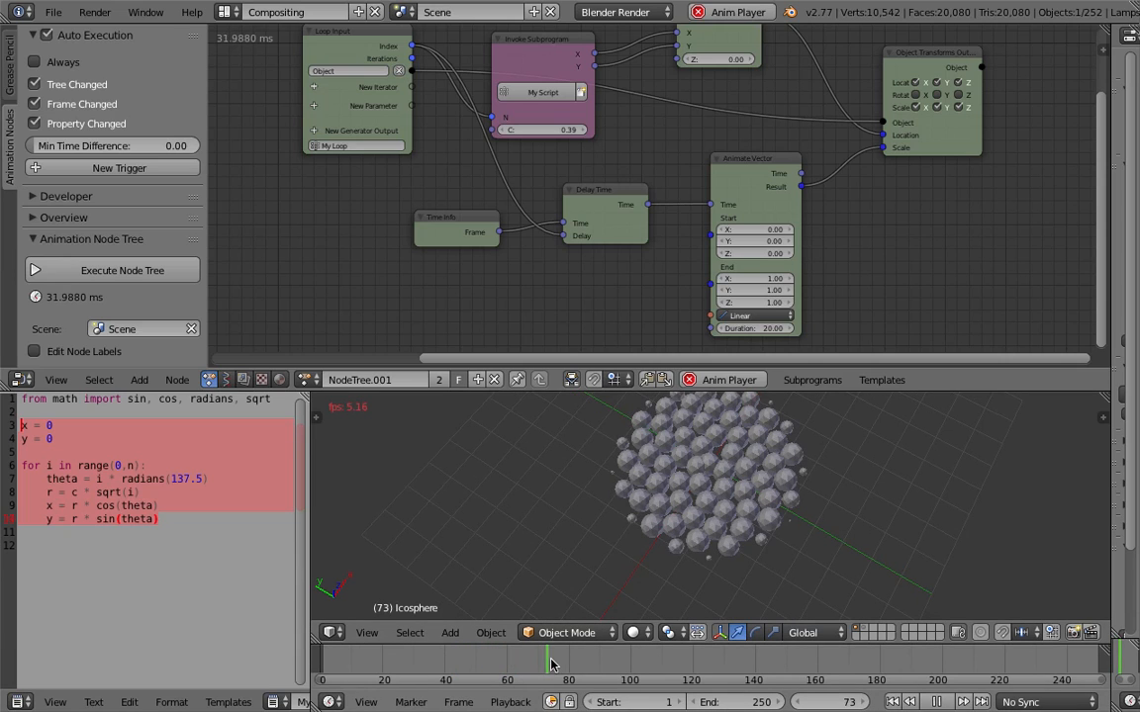
{"action": "left_click_drag", "start_coordinate": [565, 665], "coordinate": [838, 653]}
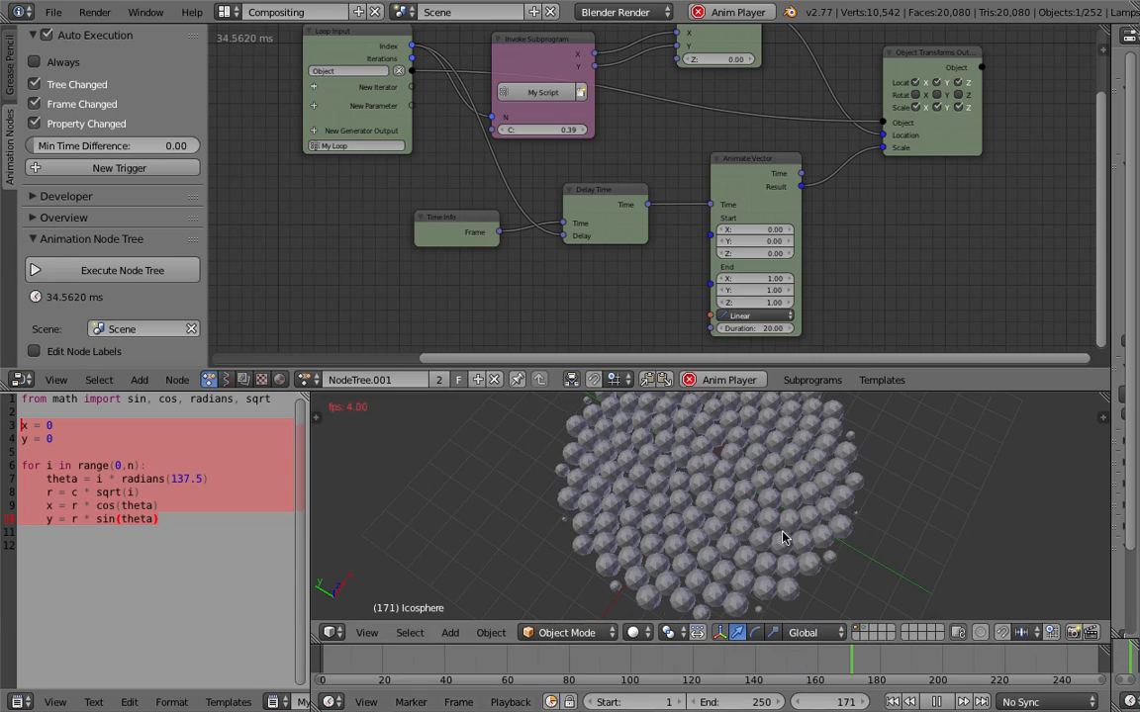
{"action": "scroll", "coordinate": [745, 516], "scroll_direction": "down", "scroll_amount": 3}
{"action": "middle_click_drag", "start_coordinate": [408, 185], "coordinate": [539, 199]}
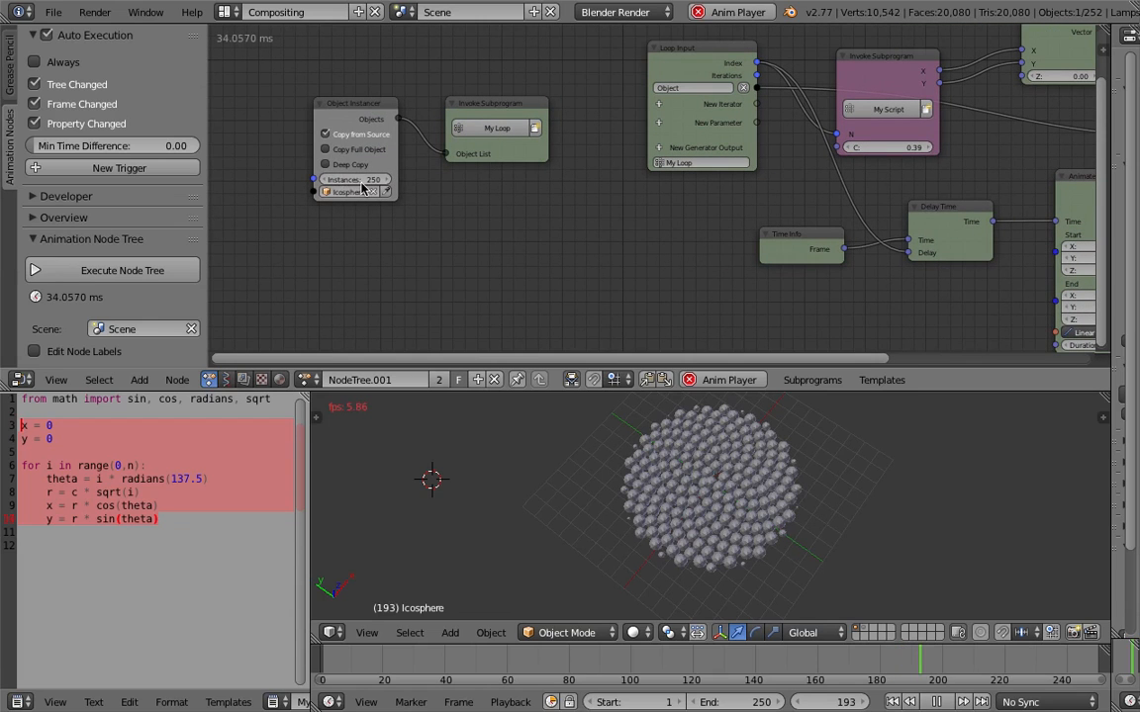
{"action": "scroll", "coordinate": [636, 274], "scroll_direction": "down", "scroll_amount": 2}
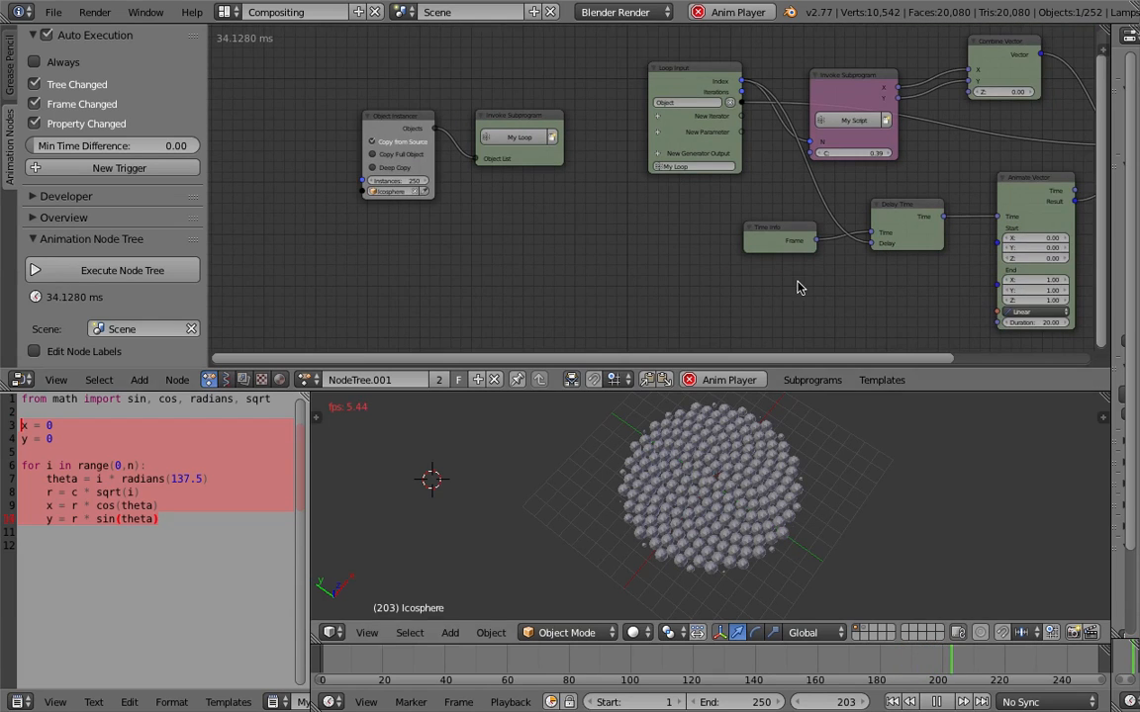
{"action": "scroll", "coordinate": [691, 277], "scroll_direction": "down", "scroll_amount": 1}
{"action": "middle_click_drag", "start_coordinate": [692, 277], "coordinate": [696, 285]}
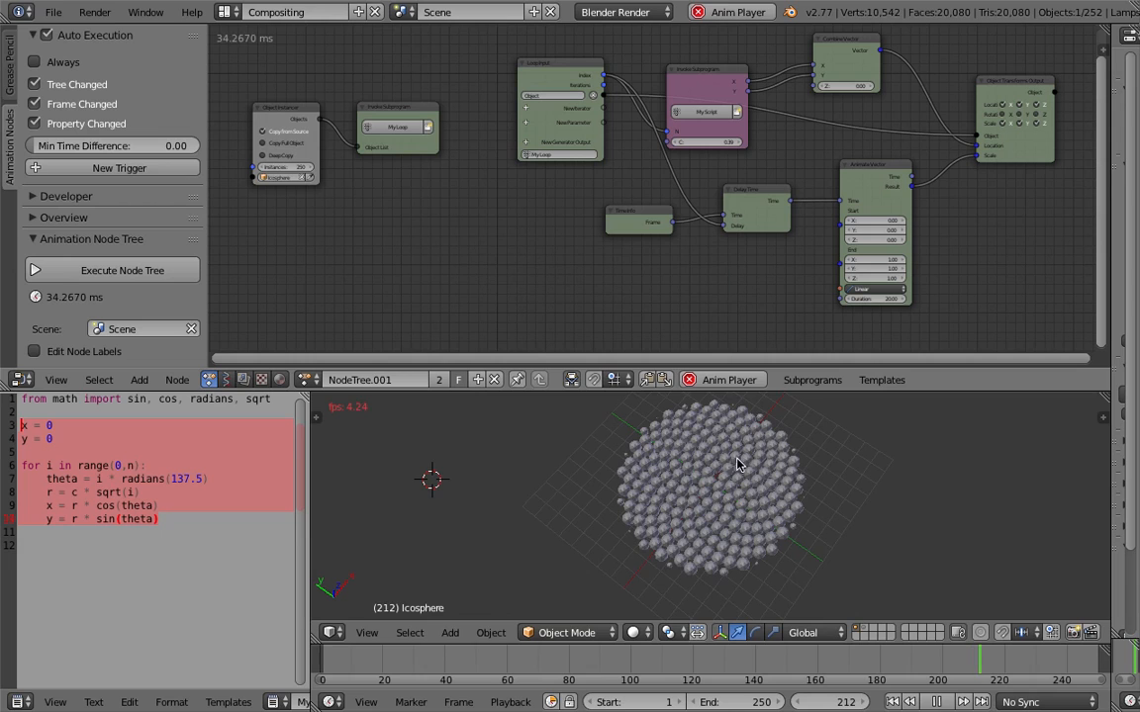
{"action": "key", "text": "alt+a"}
{"action": "scroll", "coordinate": [805, 541], "scroll_direction": "up", "scroll_amount": 4}
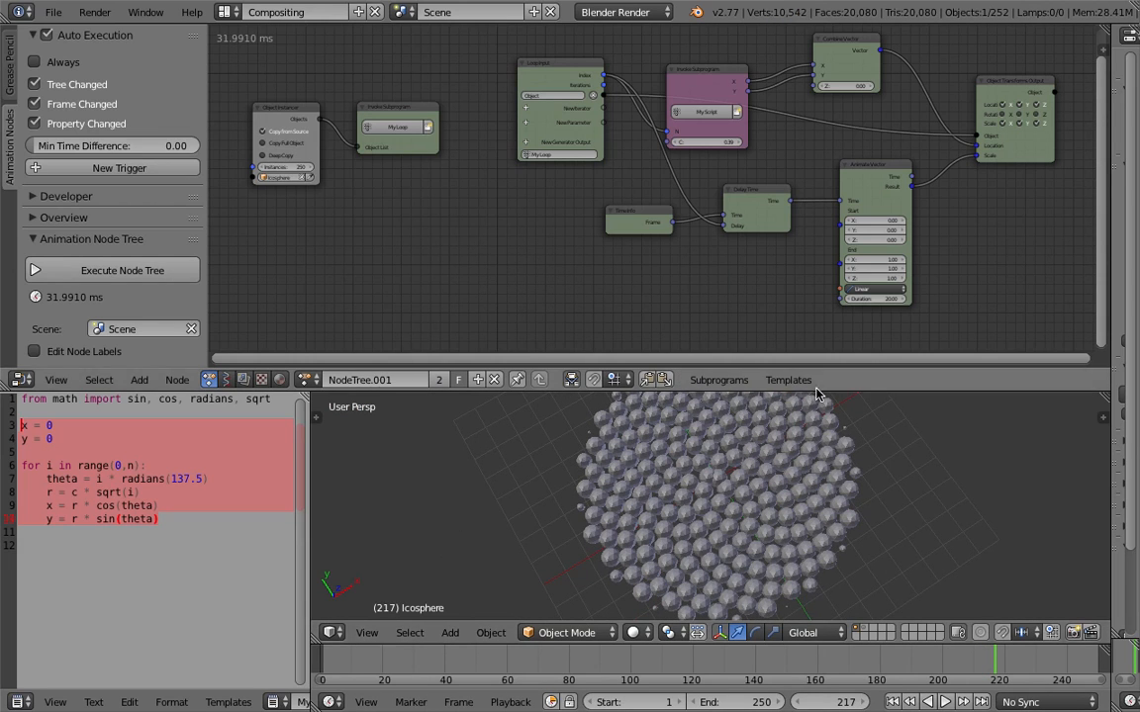
- Enlarge the 3D view by shrinking the node editor, and return the animation to the first frame
{"action": "left_click_drag", "start_coordinate": [734, 369], "coordinate": [793, 362]}
{"action": "middle_click_drag", "start_coordinate": [752, 487], "coordinate": [694, 497]}
{"action": "middle_click_drag", "start_coordinate": [841, 466], "coordinate": [797, 371]}
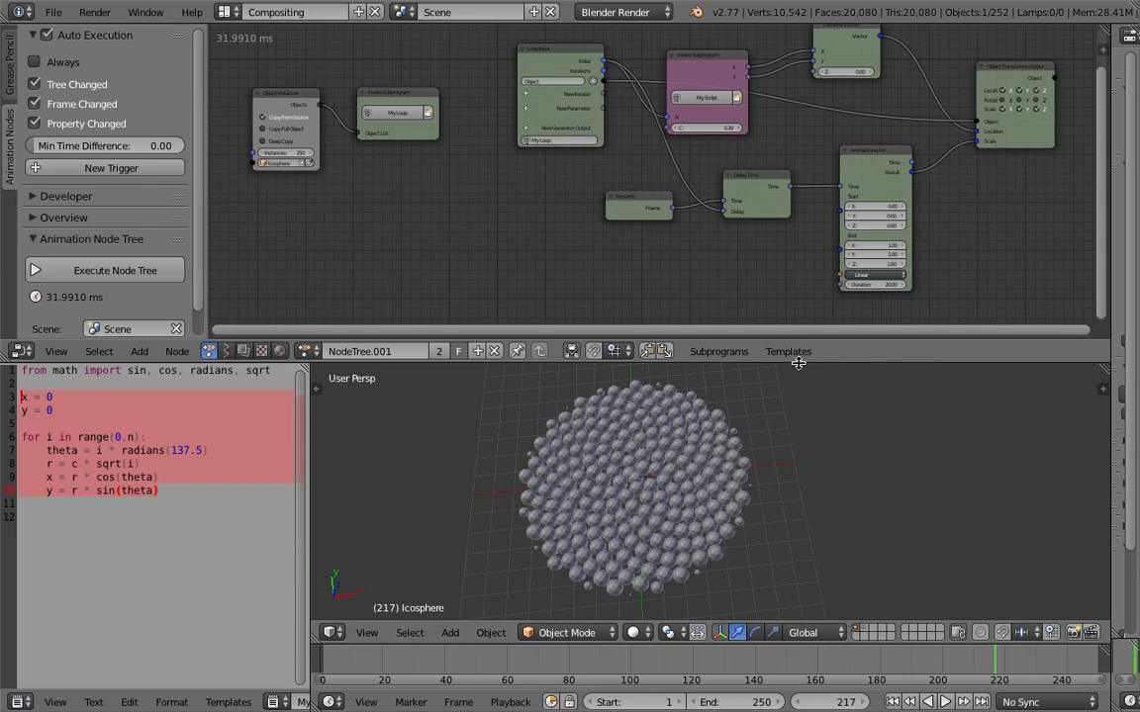
{"action": "left_click_drag", "start_coordinate": [802, 363], "coordinate": [808, 315]}
{"action": "scroll", "coordinate": [636, 467], "scroll_direction": "up", "scroll_amount": 4}
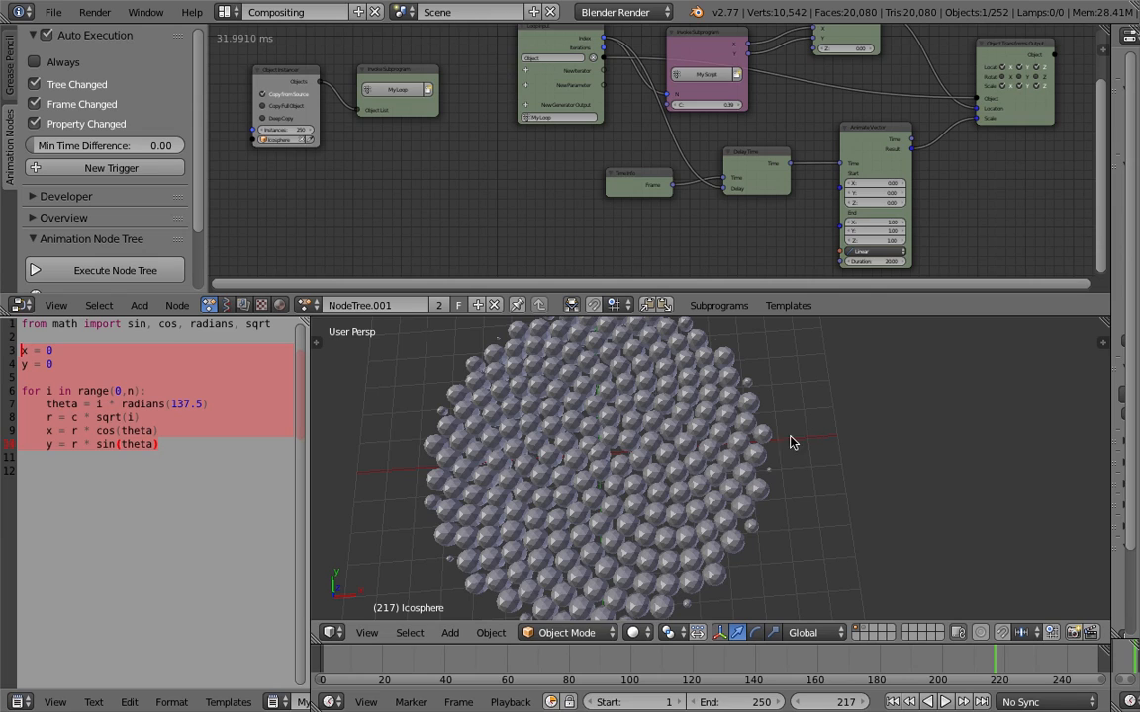
{"action": "middle_click_drag", "start_coordinate": [773, 439], "coordinate": [766, 449]}
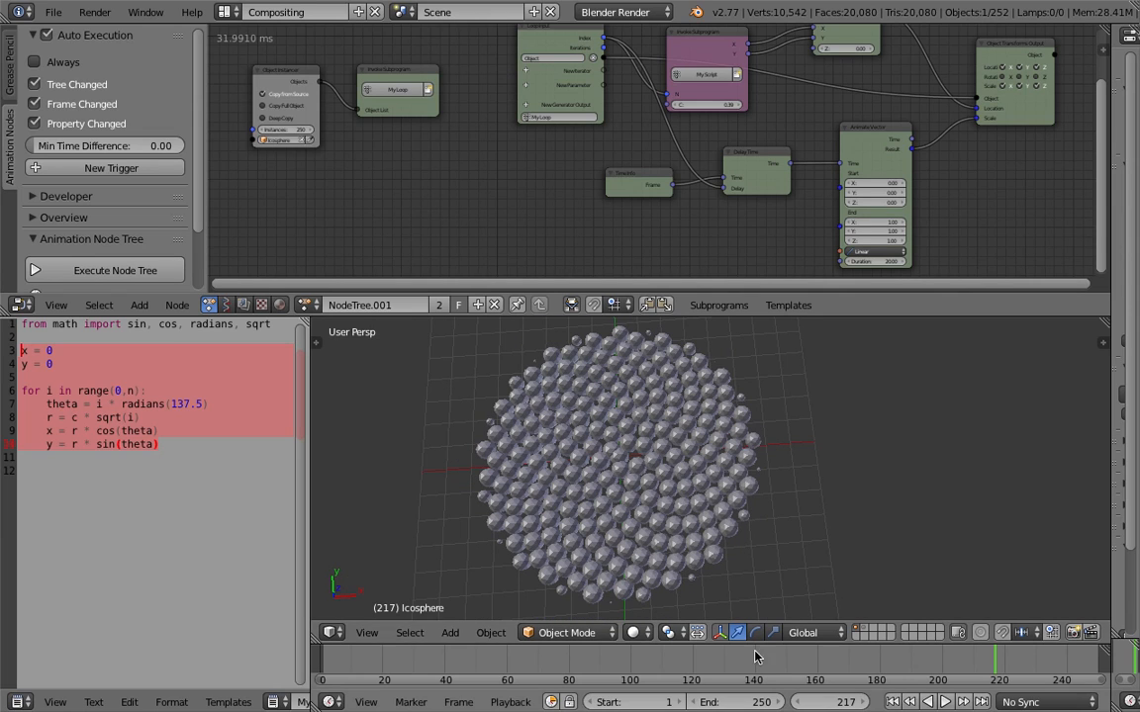
{"action": "left_click", "coordinate": [894, 702]}
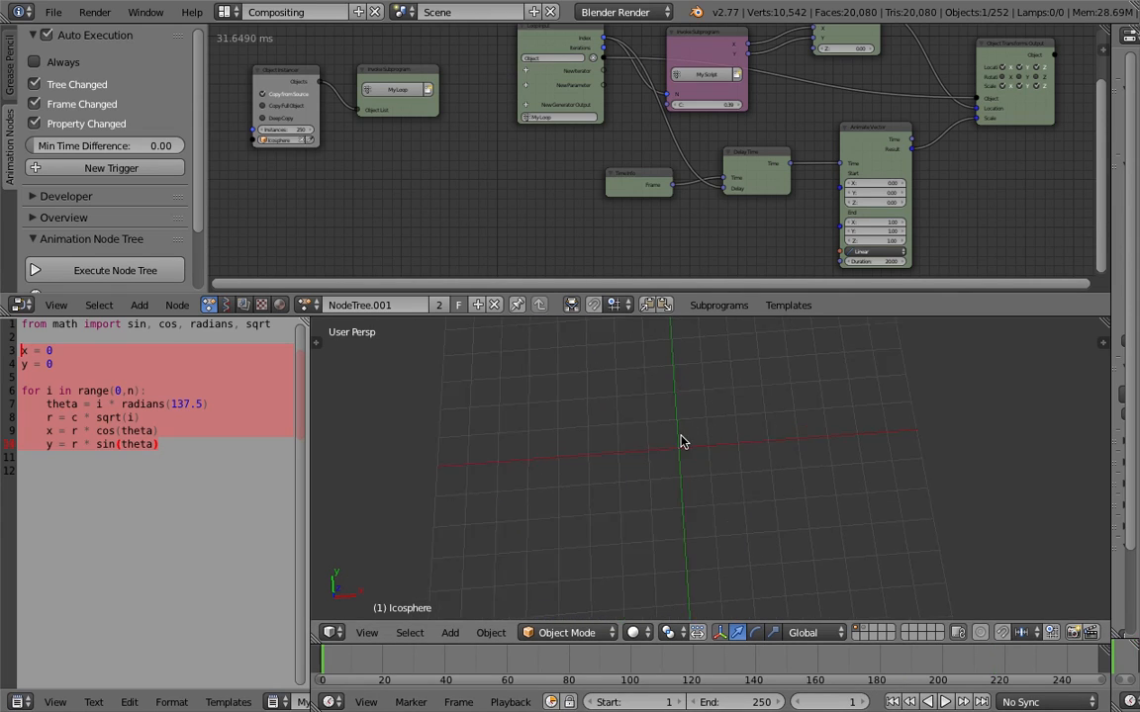
- Add a circle mesh with 16 vertices at the 3D cursor
{"action": "key", "text": "shift+a"}
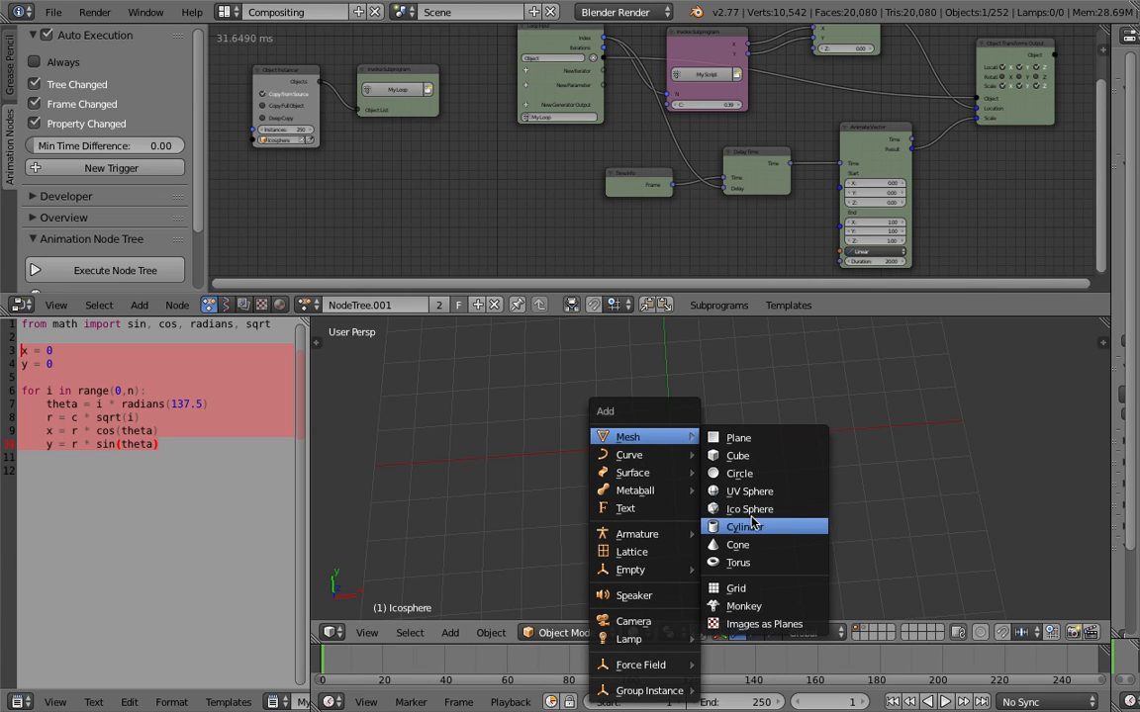
{"action": "left_click", "coordinate": [762, 475]}
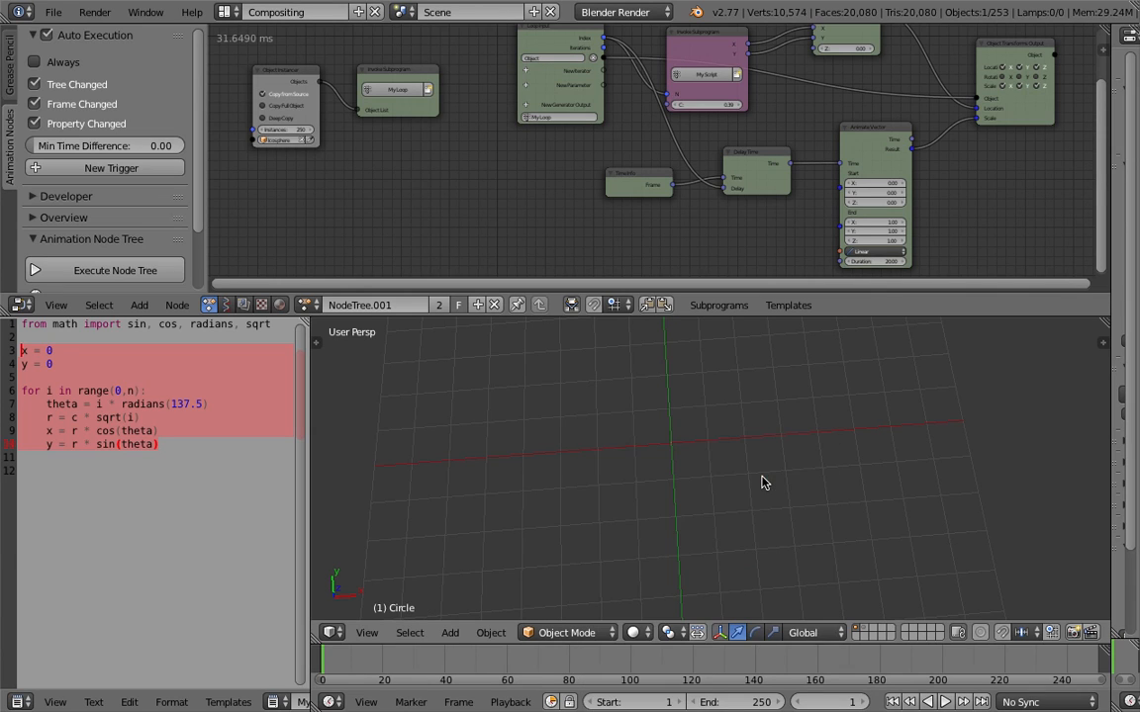
{"action": "key", "text": "KP_Decimal"}
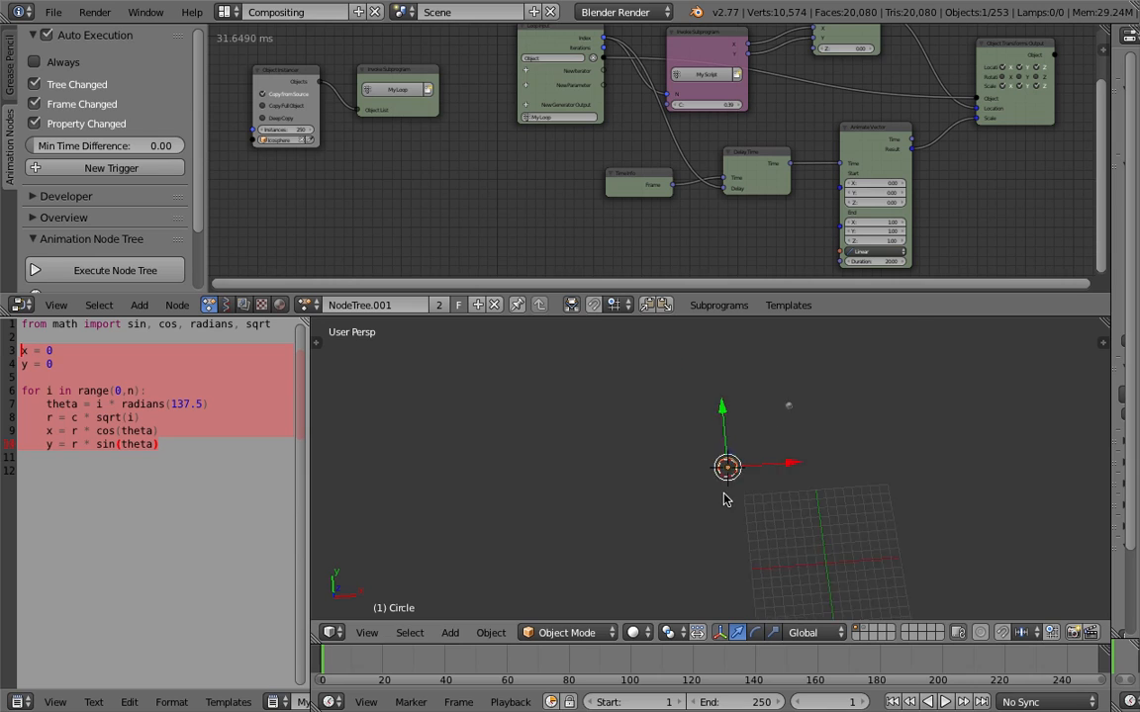
{"action": "left_click", "coordinate": [314, 339]}
{"action": "left_click", "coordinate": [376, 568]}
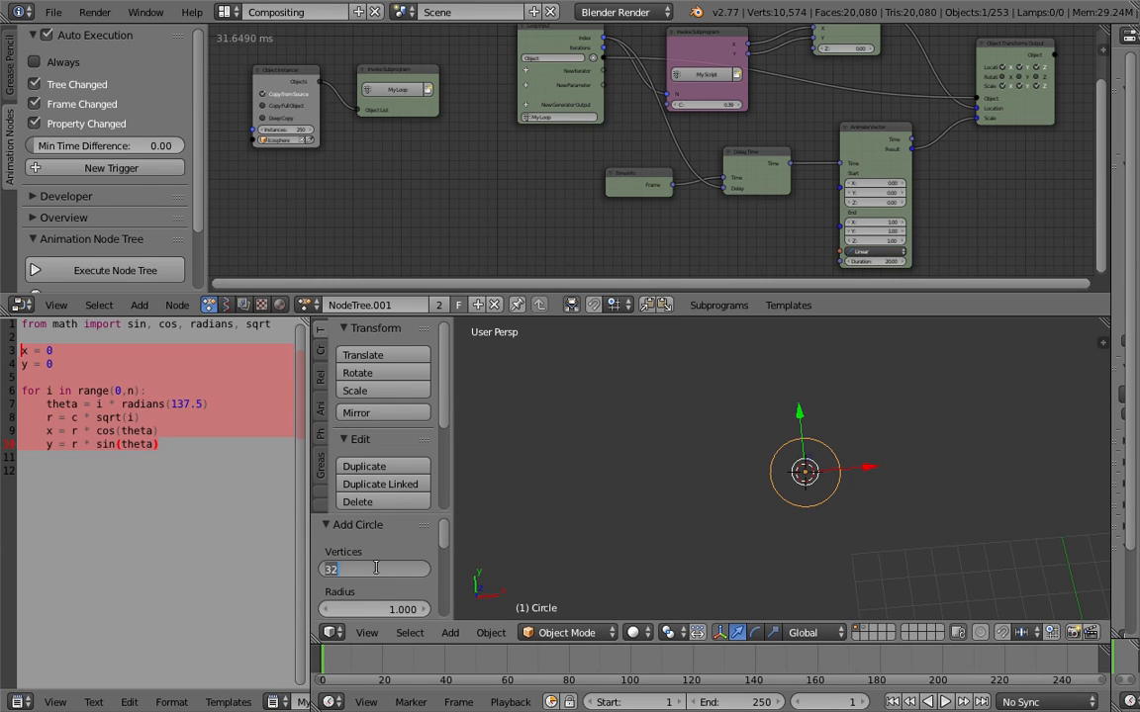
{"action": "type", "text": "16"}
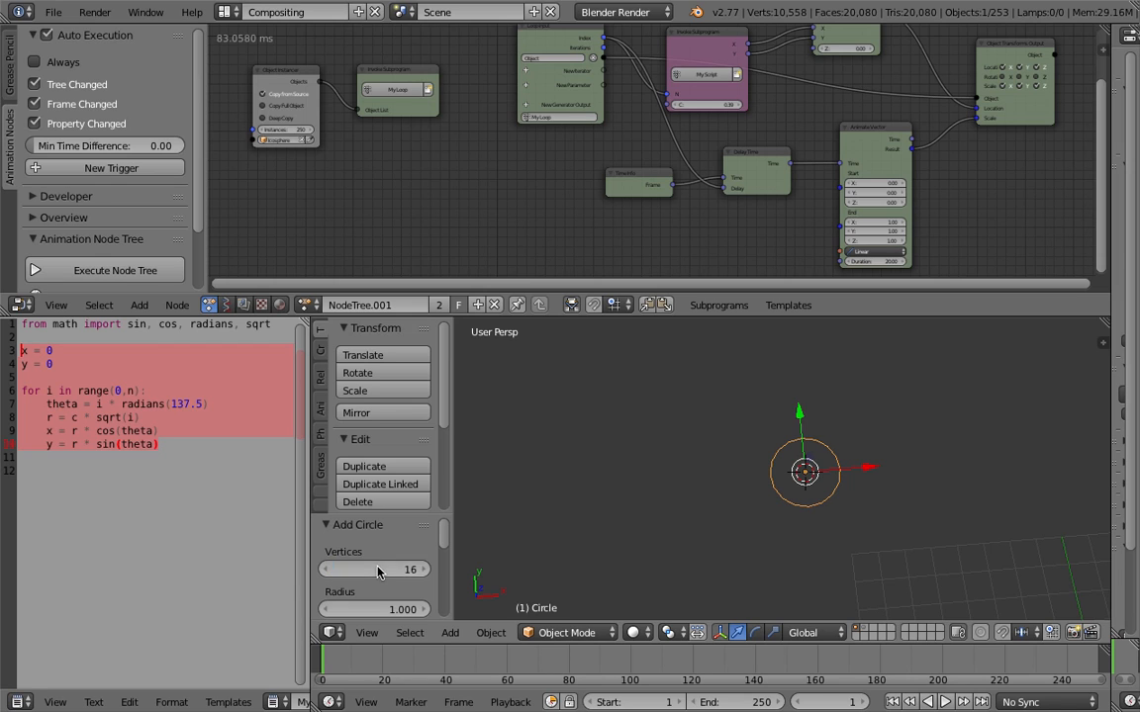
{"action": "key", "text": "Return"}
{"action": "middle_click_drag", "start_coordinate": [757, 445], "coordinate": [767, 437]}
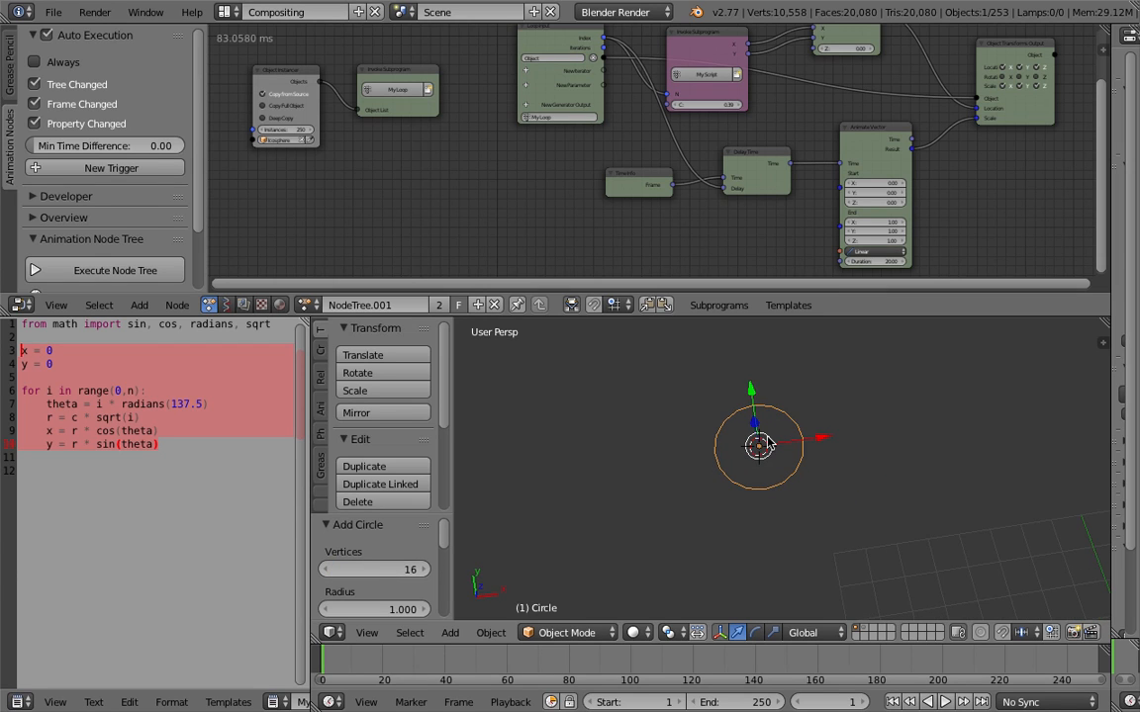
- Fill the circle's outline with a single face in Edit Mode
{"action": "key", "text": "Tab"}
{"action": "key", "text": "Tab"}
{"action": "key", "text": "Tab"}
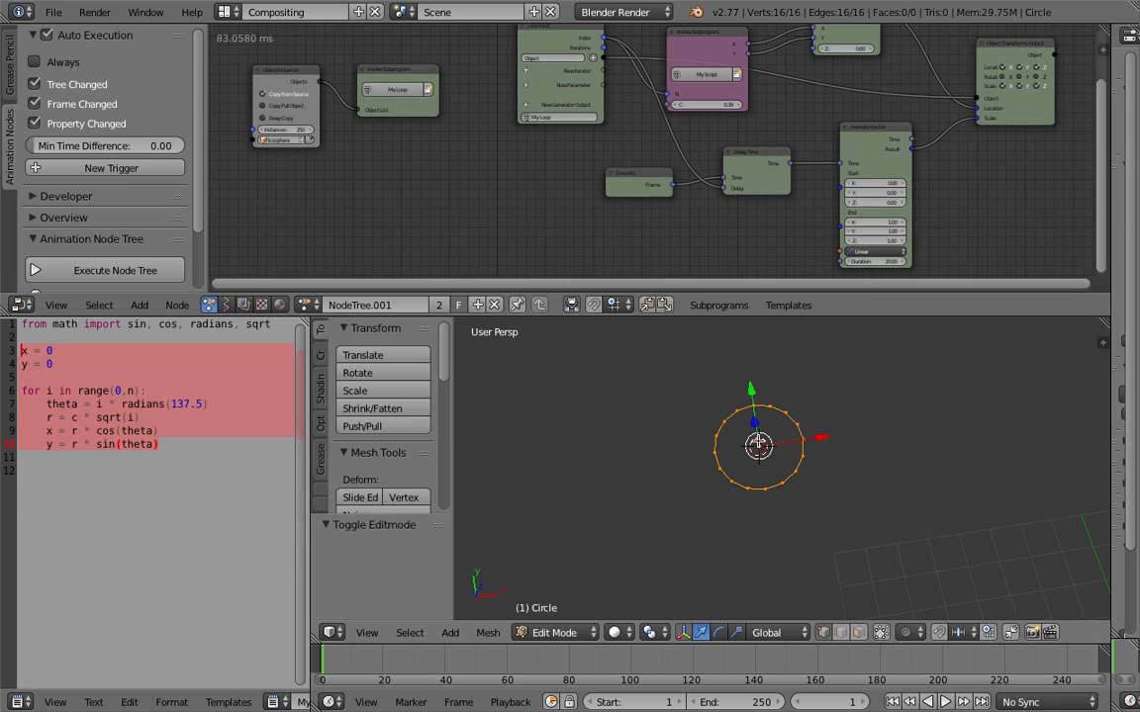
{"action": "key", "text": "f"}
{"action": "middle_click_drag", "start_coordinate": [792, 450], "coordinate": [758, 438]}
{"action": "key", "text": "Tab"}
{"action": "key", "text": "Tab"}
- Scale the filled circle down along the global X axis into a narrow ellipse
{"action": "scroll", "coordinate": [760, 442], "scroll_direction": "up", "scroll_amount": 3}
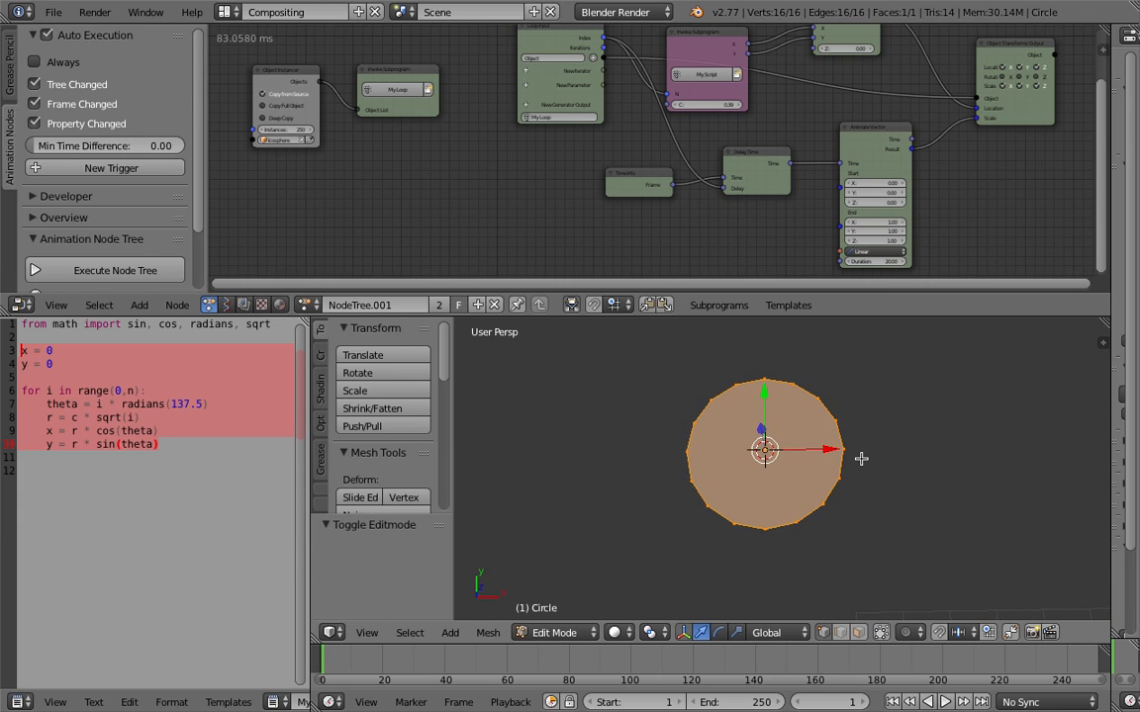
{"action": "key", "text": "s"}
{"action": "key", "text": "x"}
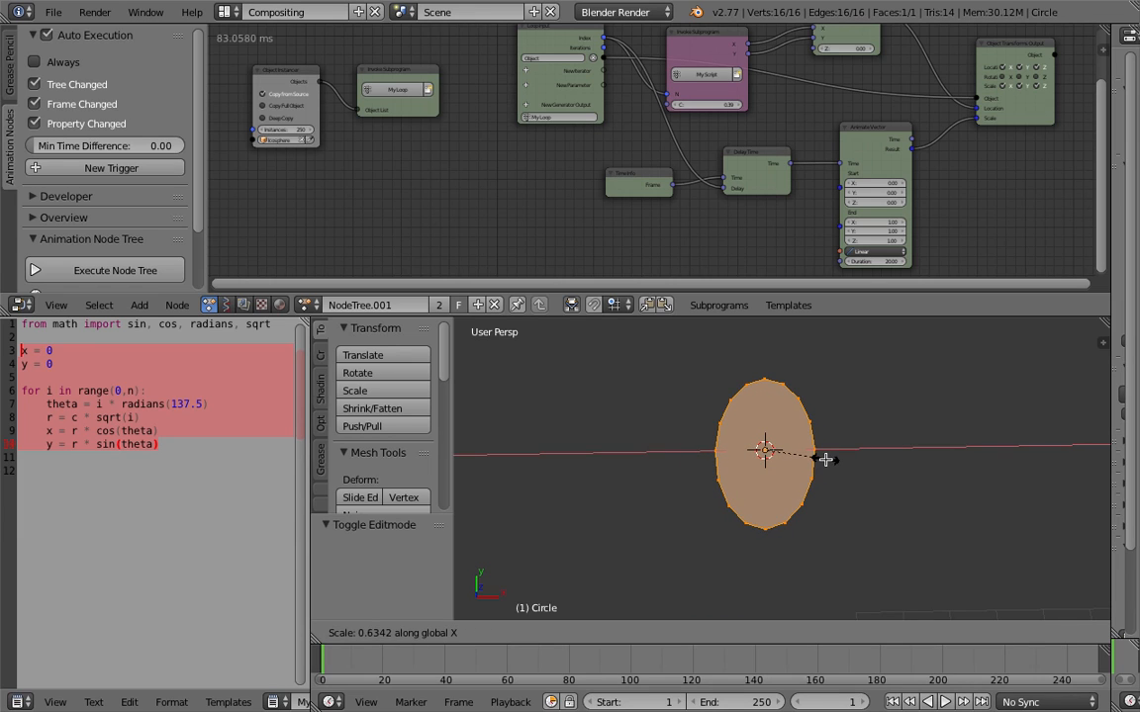
- Scale the circle mesh along X by about 0.634 and box-select the vertices of its lower half
{"action": "left_click", "coordinate": [825, 459]}
{"action": "middle_click_drag", "start_coordinate": [778, 505], "coordinate": [774, 492]}
{"action": "key", "text": "b"}
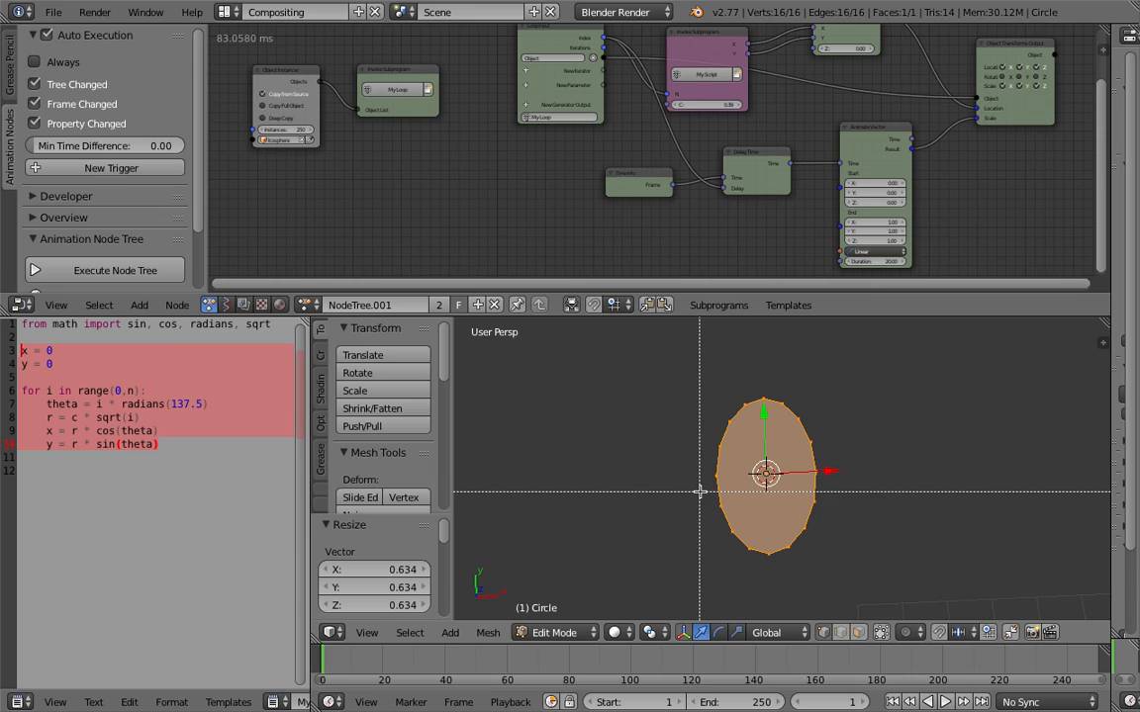
{"action": "left_click_drag", "start_coordinate": [699, 492], "coordinate": [701, 493]}
{"action": "key", "text": "a"}
{"action": "key", "text": "a"}
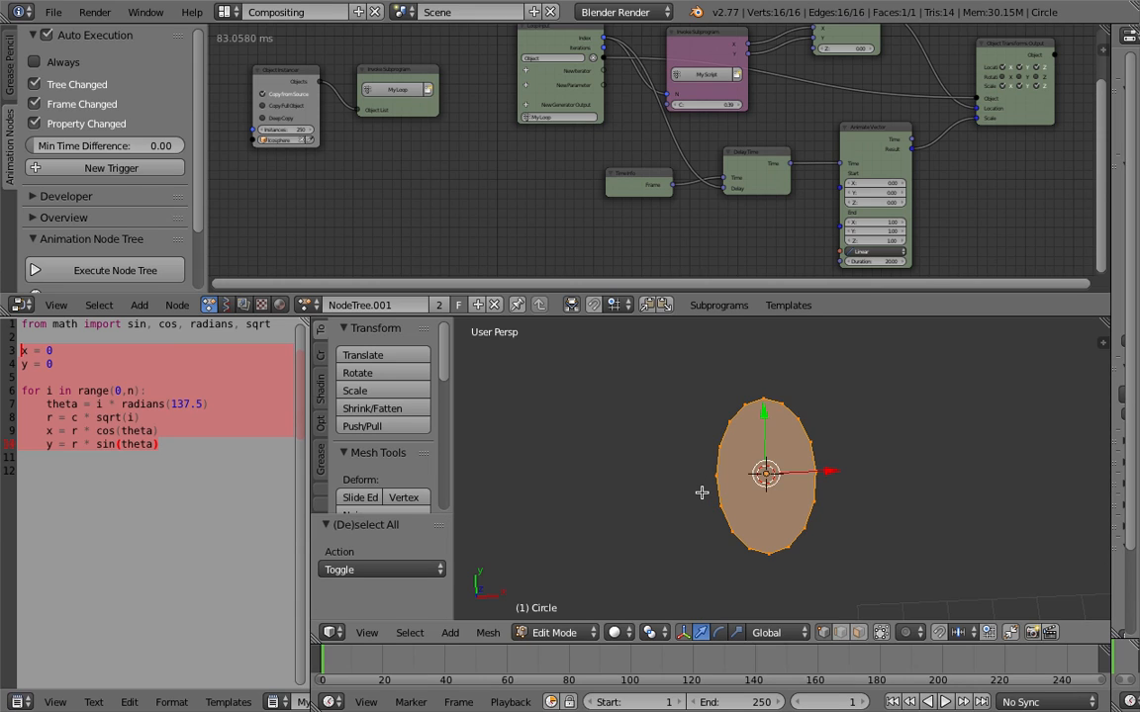
{"action": "key", "text": "a"}
{"action": "key", "text": "b"}
{"action": "left_click_drag", "start_coordinate": [700, 491], "coordinate": [835, 573]}
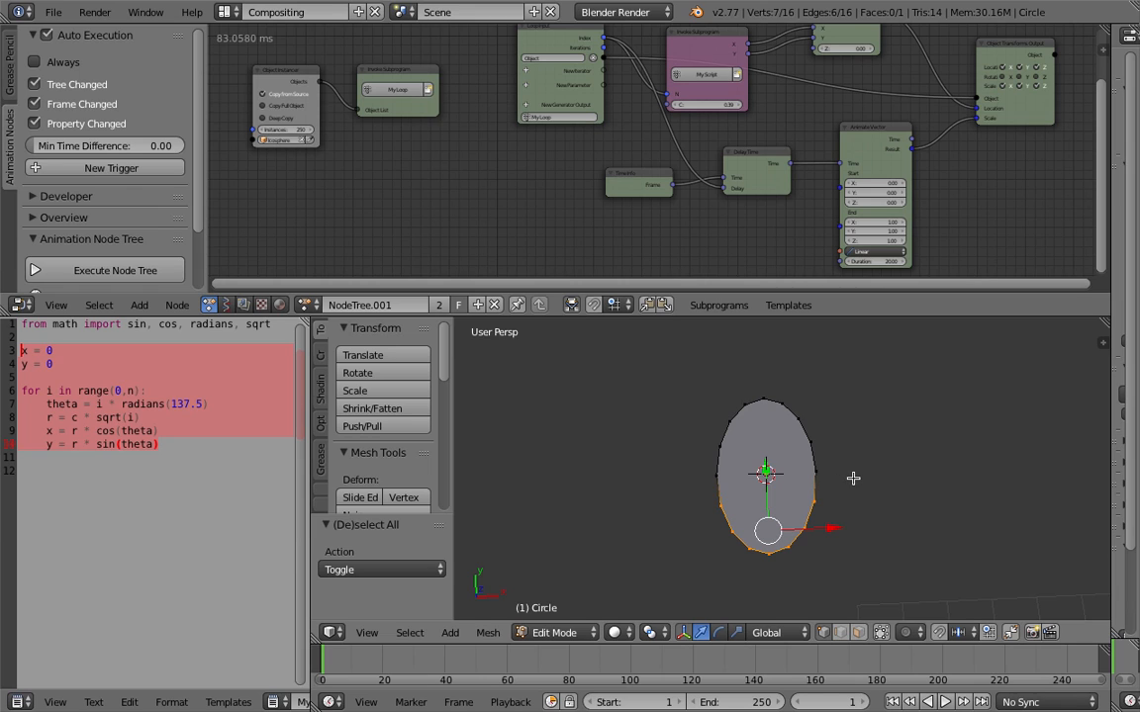
- Set the pivot point to 3D Cursor and scale the selected lower vertices along Y by about 0.743
{"action": "middle_click_drag", "start_coordinate": [827, 478], "coordinate": [802, 490]}
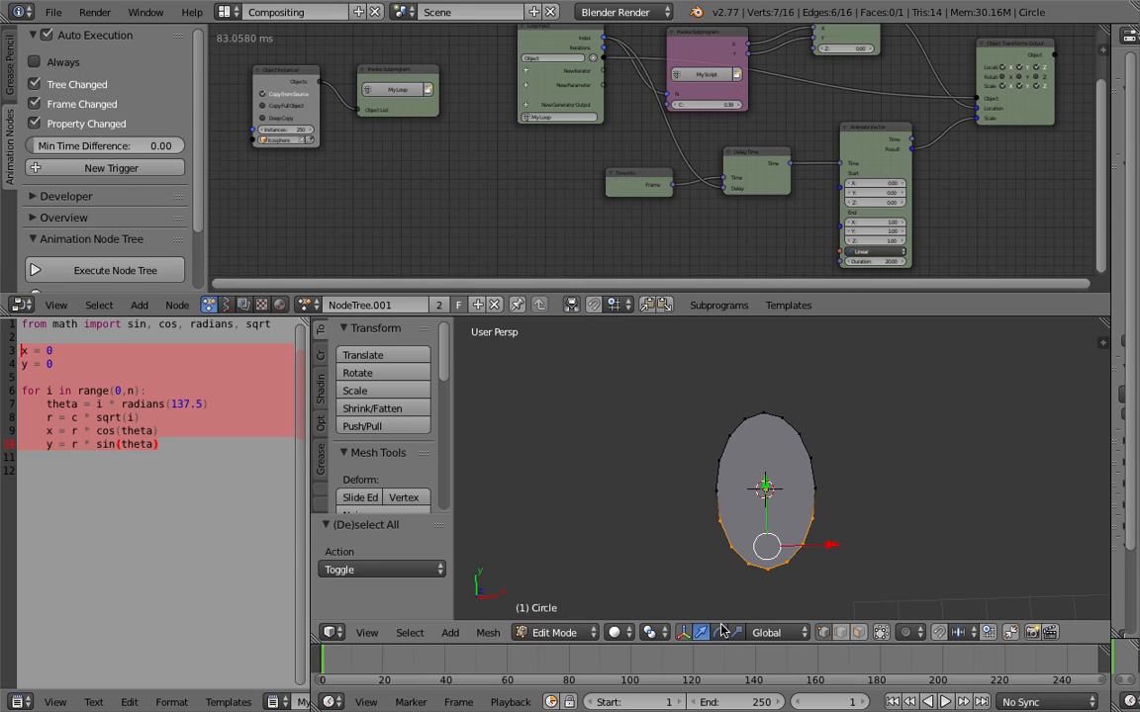
{"action": "left_click", "coordinate": [615, 634]}
{"action": "left_click", "coordinate": [581, 634]}
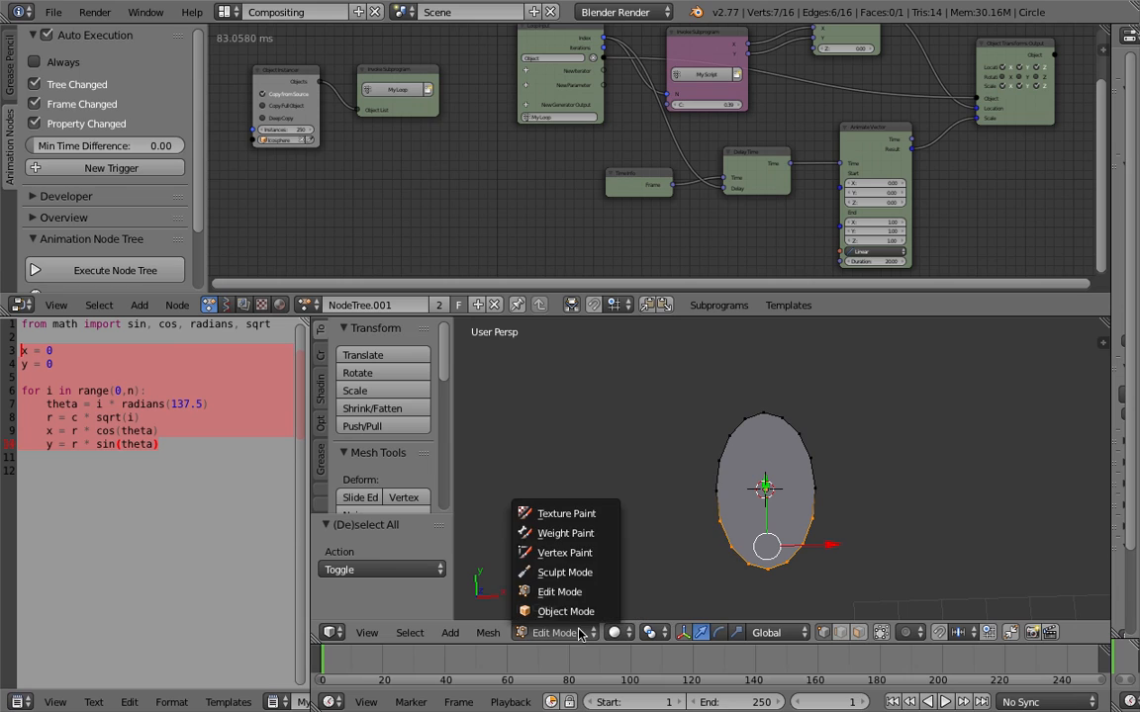
{"action": "left_click", "coordinate": [662, 634]}
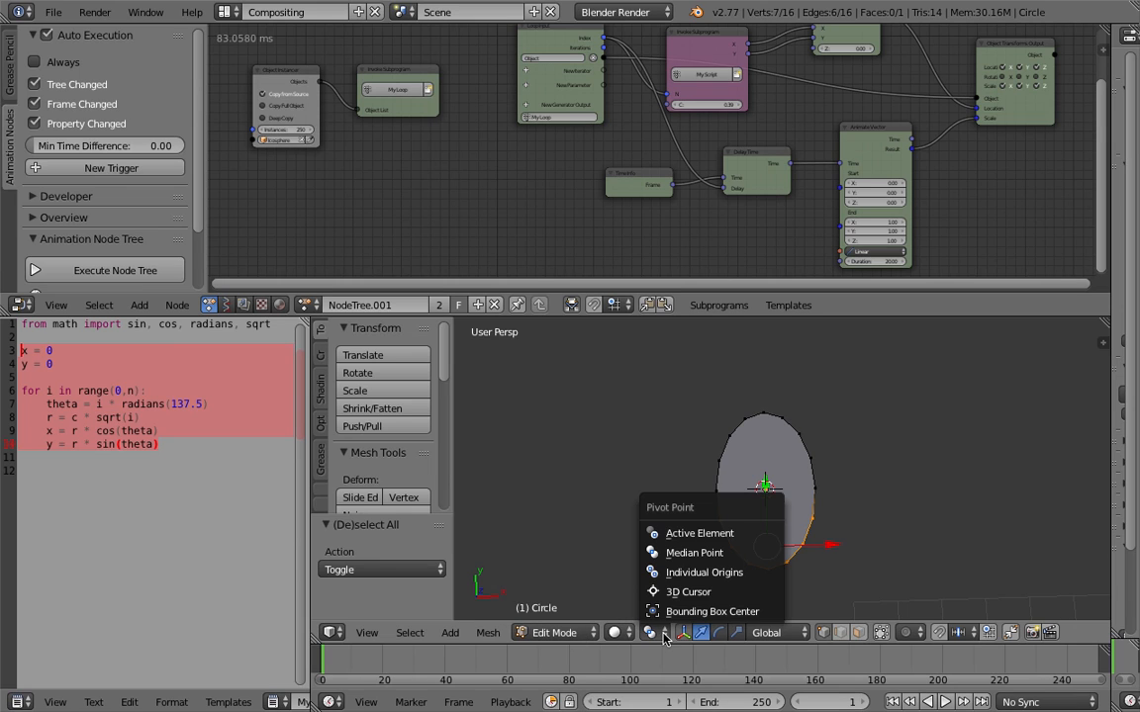
{"action": "left_click", "coordinate": [708, 593]}
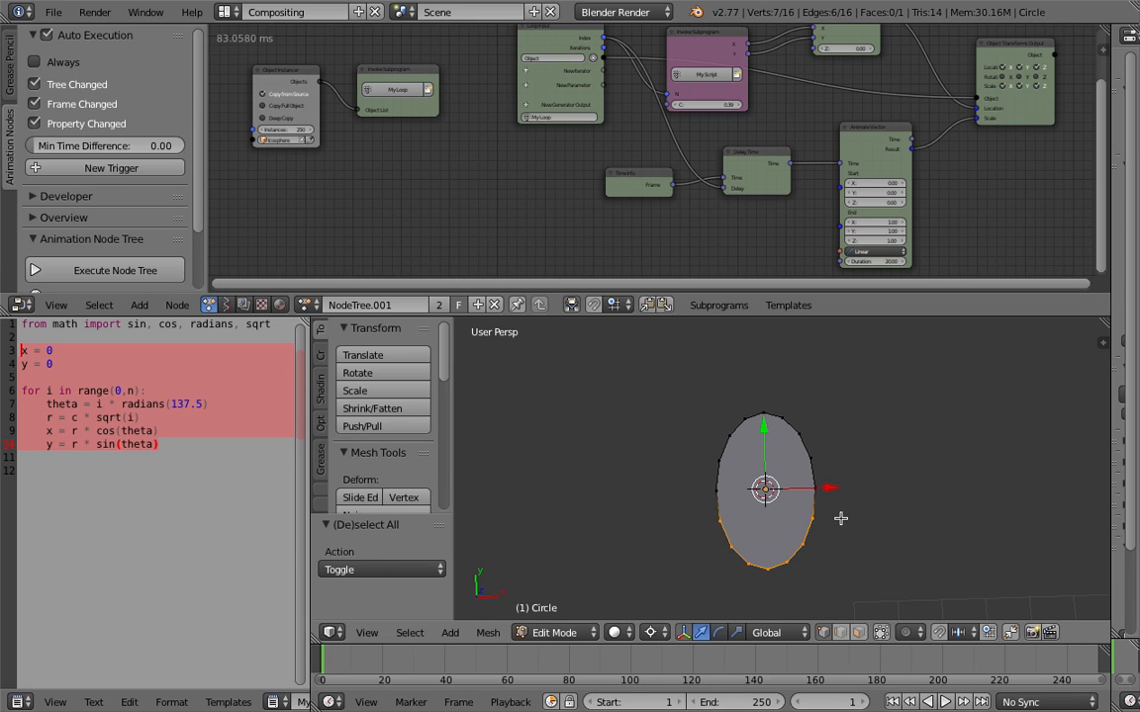
{"action": "key", "text": "s"}
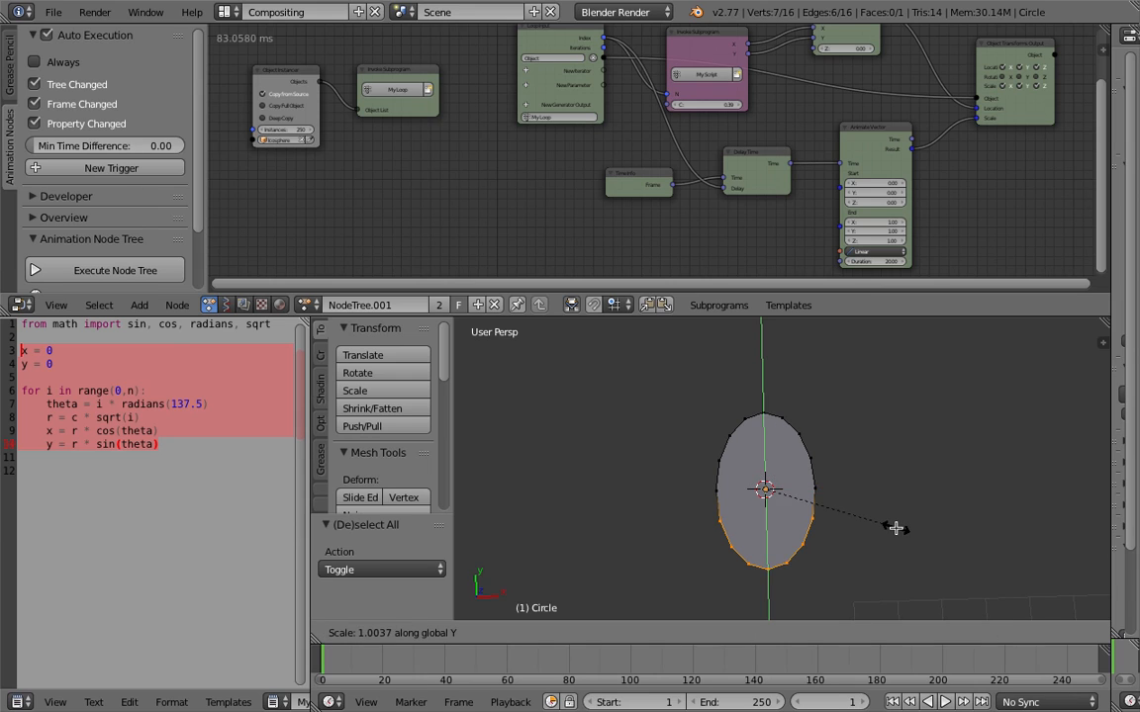
{"action": "left_click", "coordinate": [885, 515]}
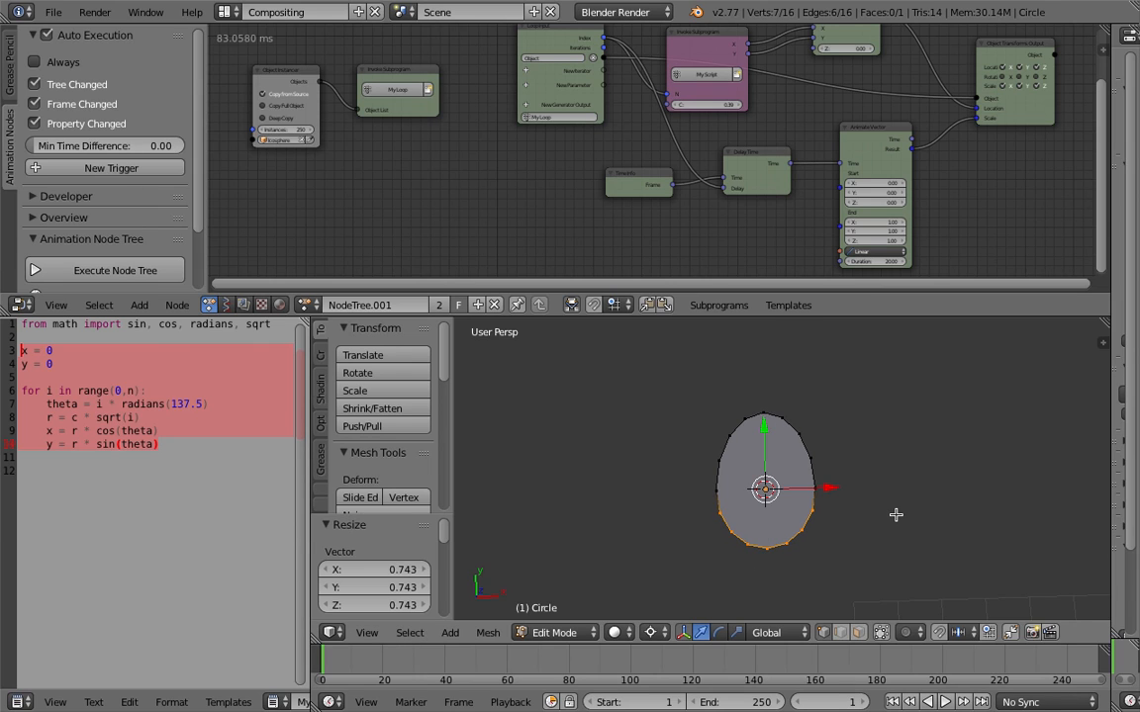
{"action": "key", "text": "s"}
{"action": "key", "text": "x"}
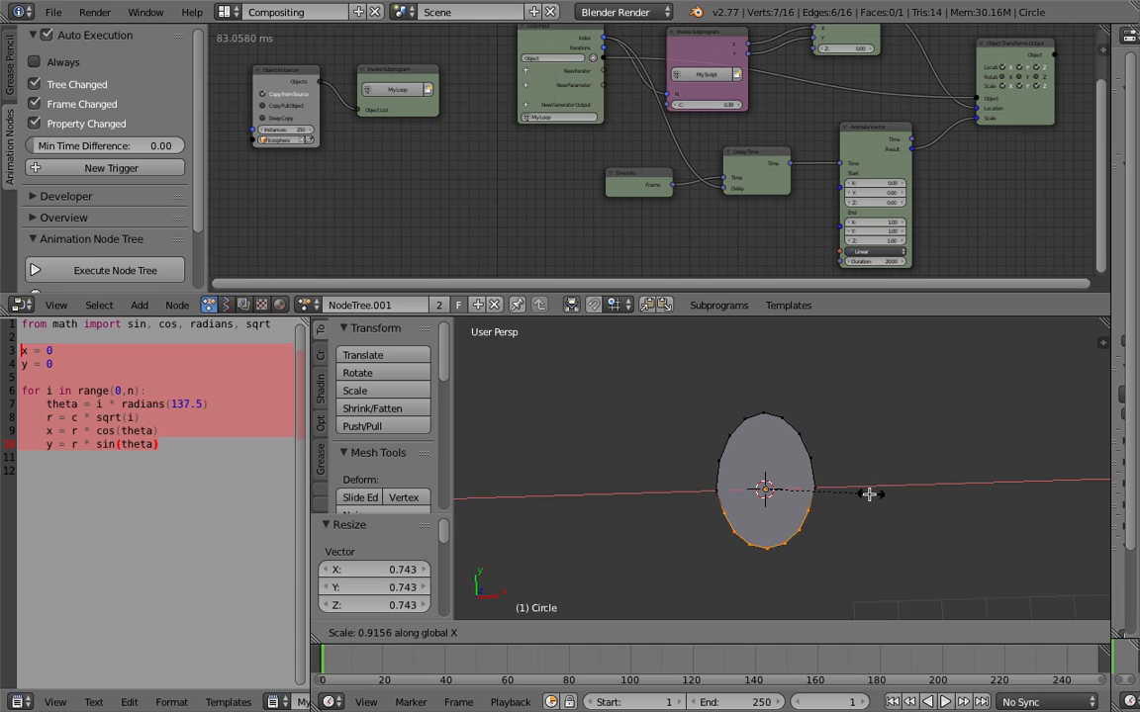
{"action": "key", "text": "Escape"}
- Scale the selected lower vertices along Y again by about 0.943
{"action": "key", "text": "s"}
{"action": "key", "text": "y"}
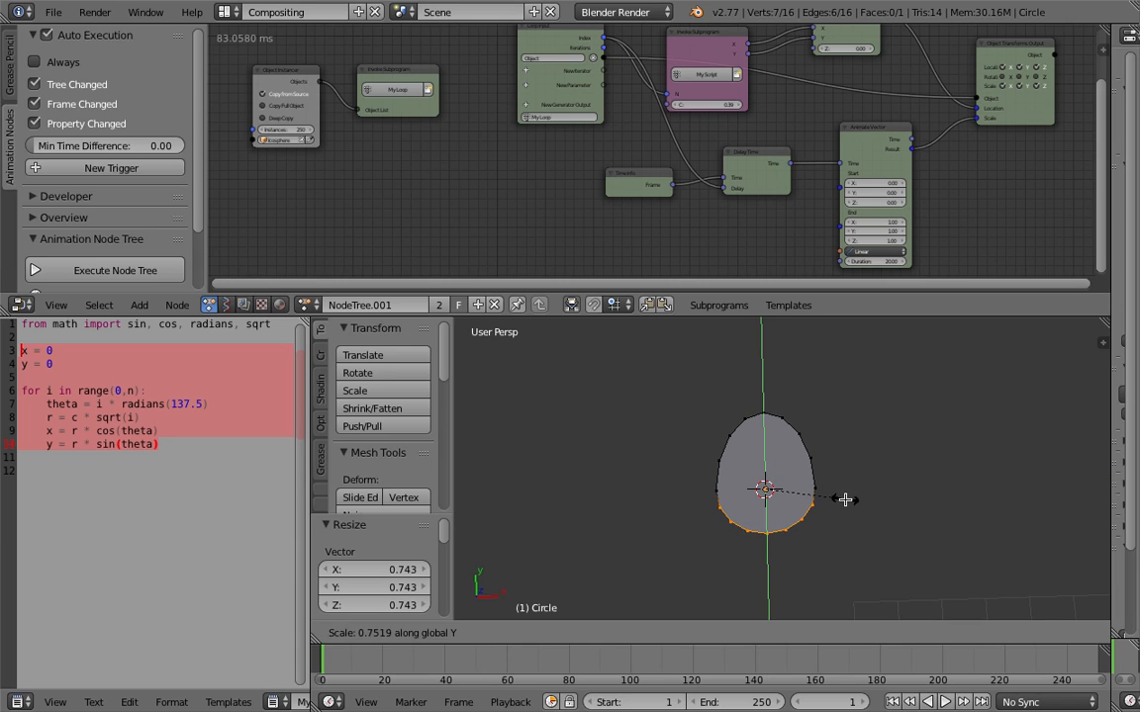
{"action": "left_click", "coordinate": [864, 498]}
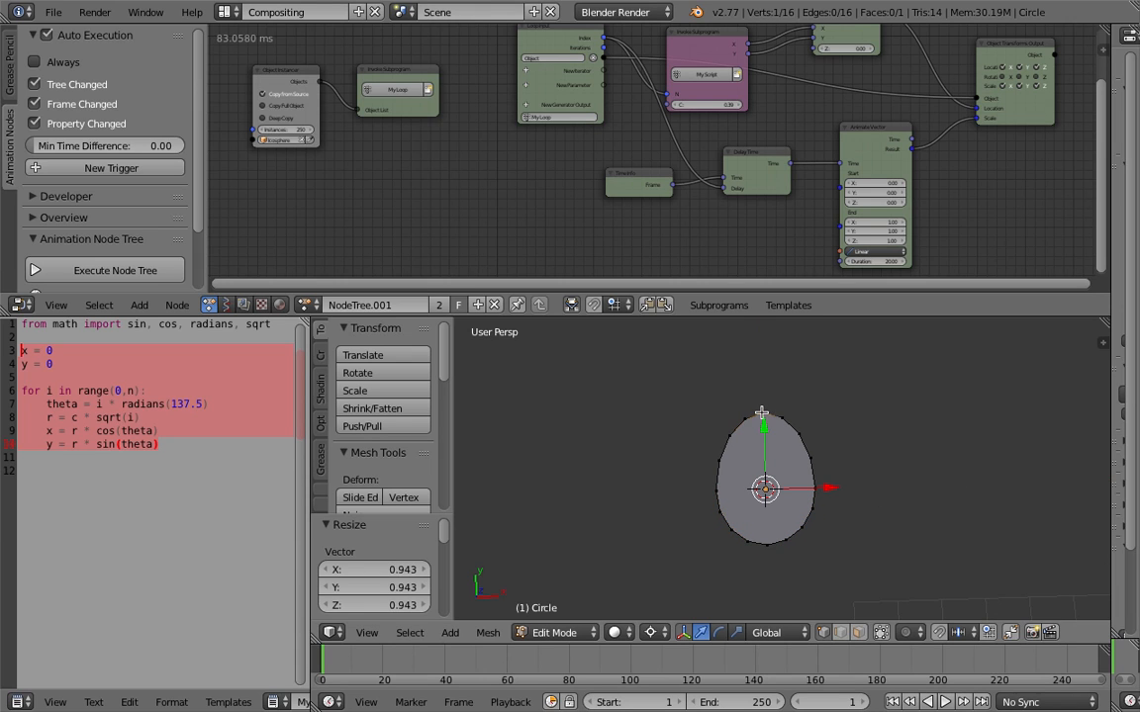
- Pull the top vertex outward about 0.296 along Y to form a tip, and select the two vertices flanking it
{"action": "middle_click_drag", "start_coordinate": [774, 421], "coordinate": [825, 438]}
{"action": "left_click_drag", "start_coordinate": [758, 440], "coordinate": [752, 427]}
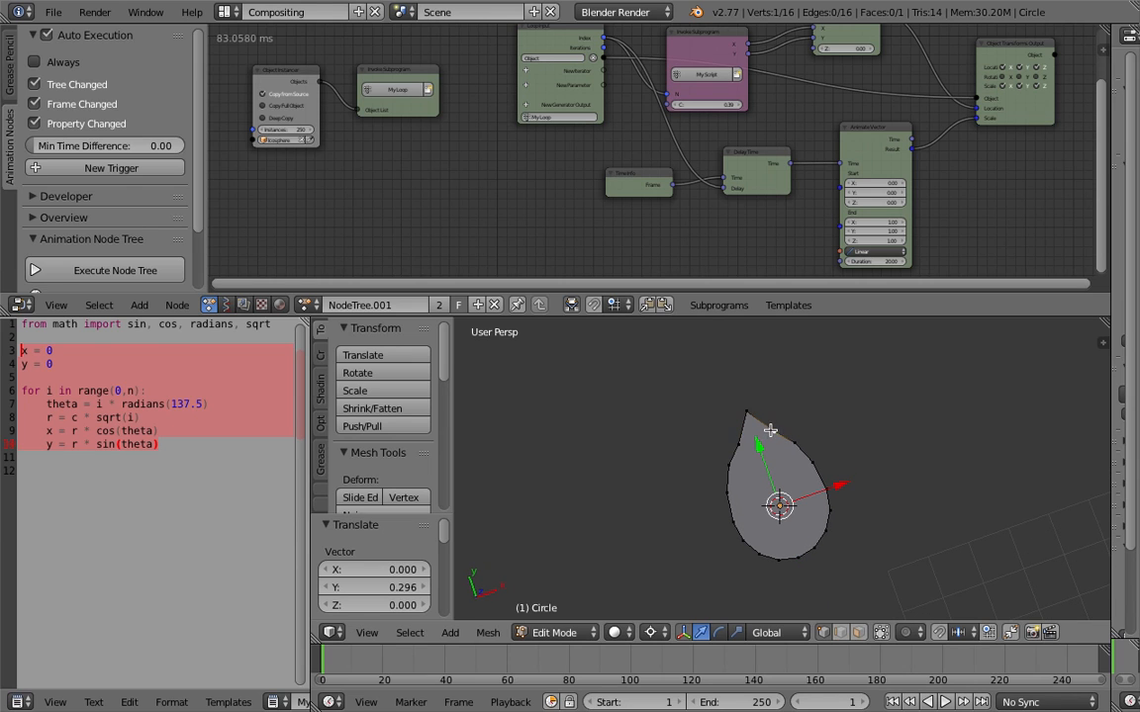
{"action": "left_click", "coordinate": [740, 440], "text": "shift"}
{"action": "key", "text": "s"}
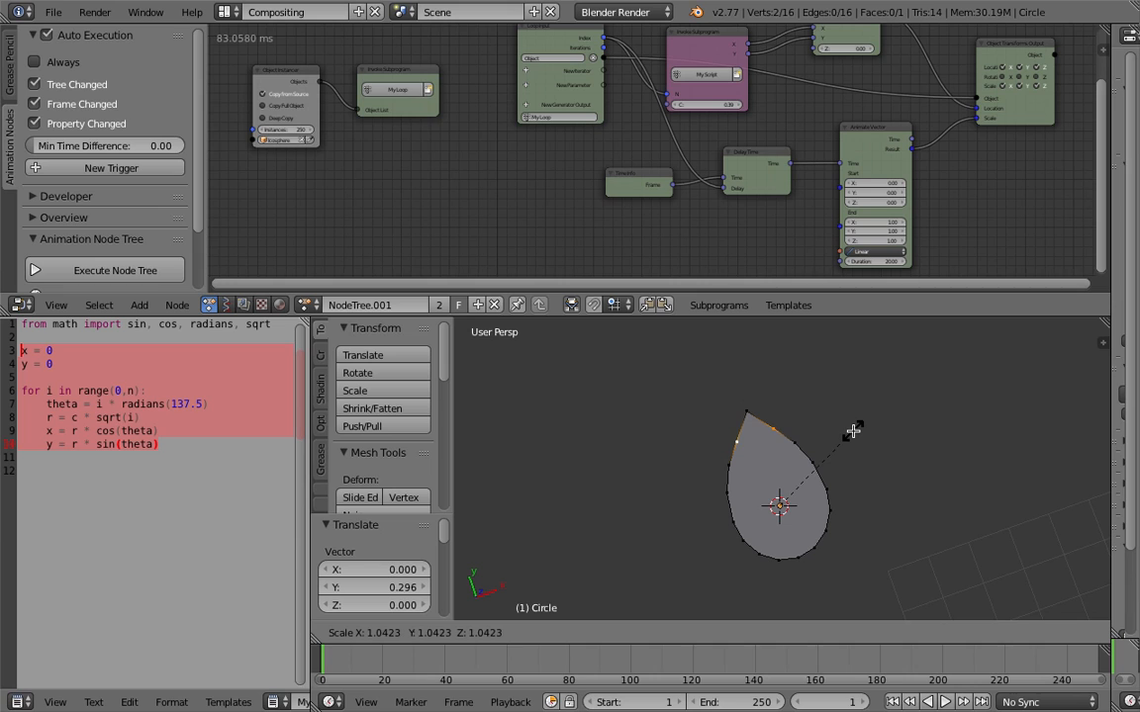
{"action": "left_click", "coordinate": [853, 431]}
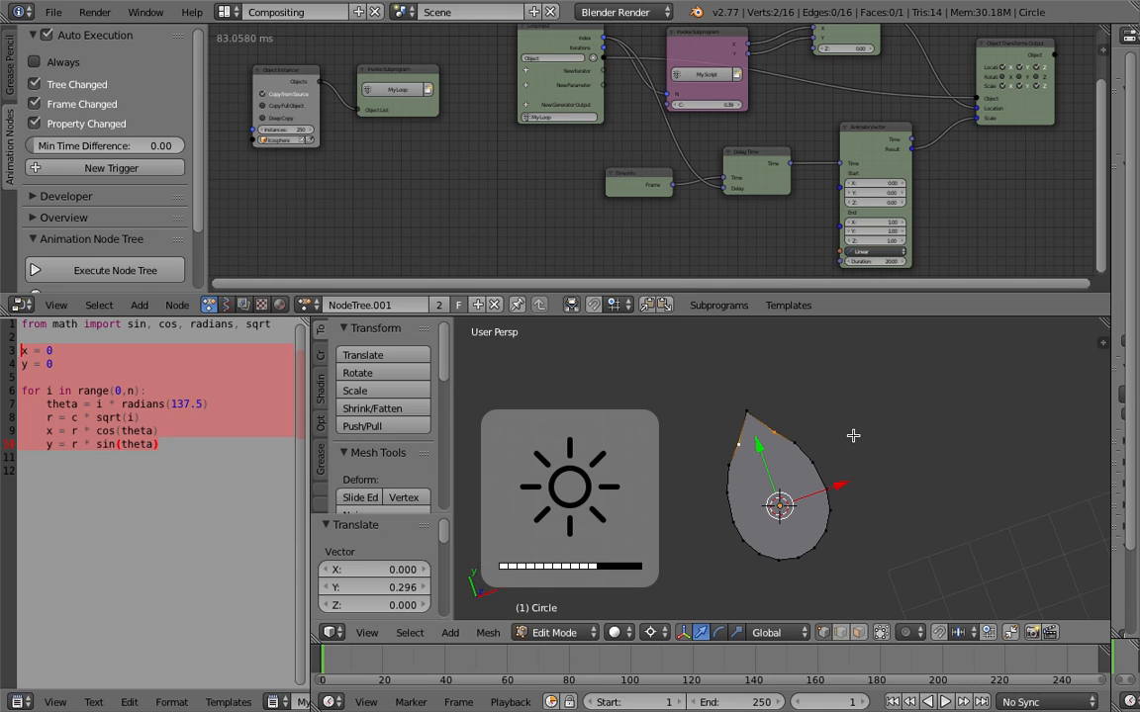
{"action": "left_click", "coordinate": [852, 435]}
{"action": "scroll", "coordinate": [860, 471], "scroll_direction": "right", "scroll_amount": 1}
{"action": "key", "text": "s"}
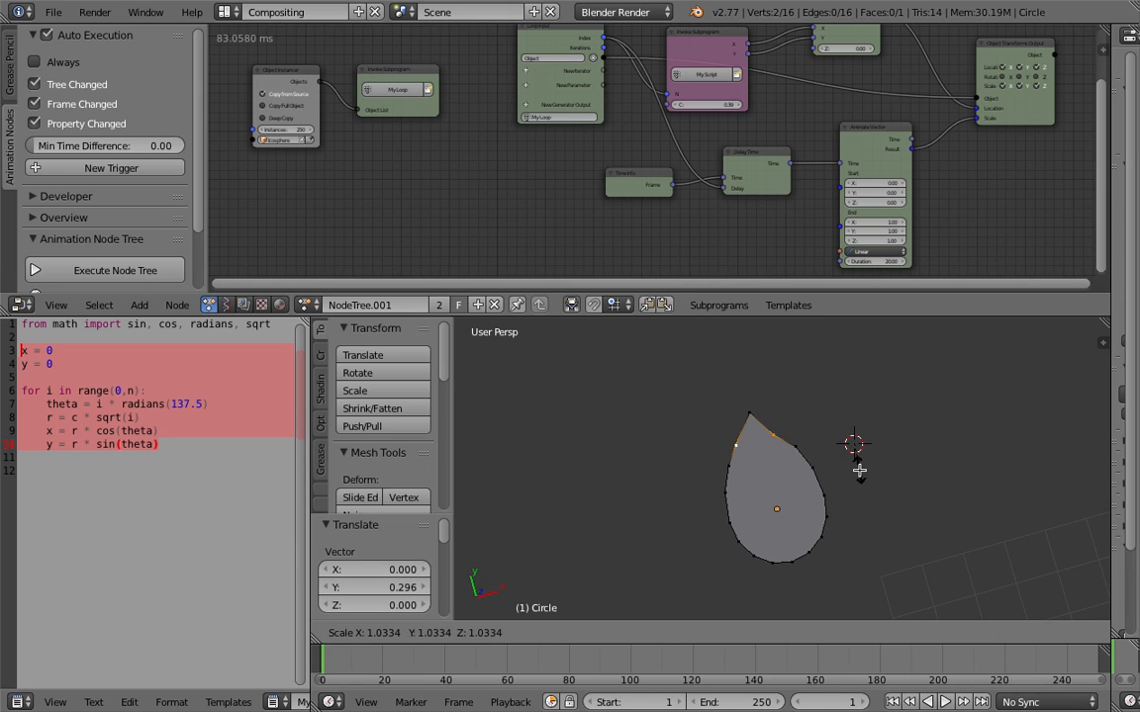
{"action": "right_click", "coordinate": [872, 459]}
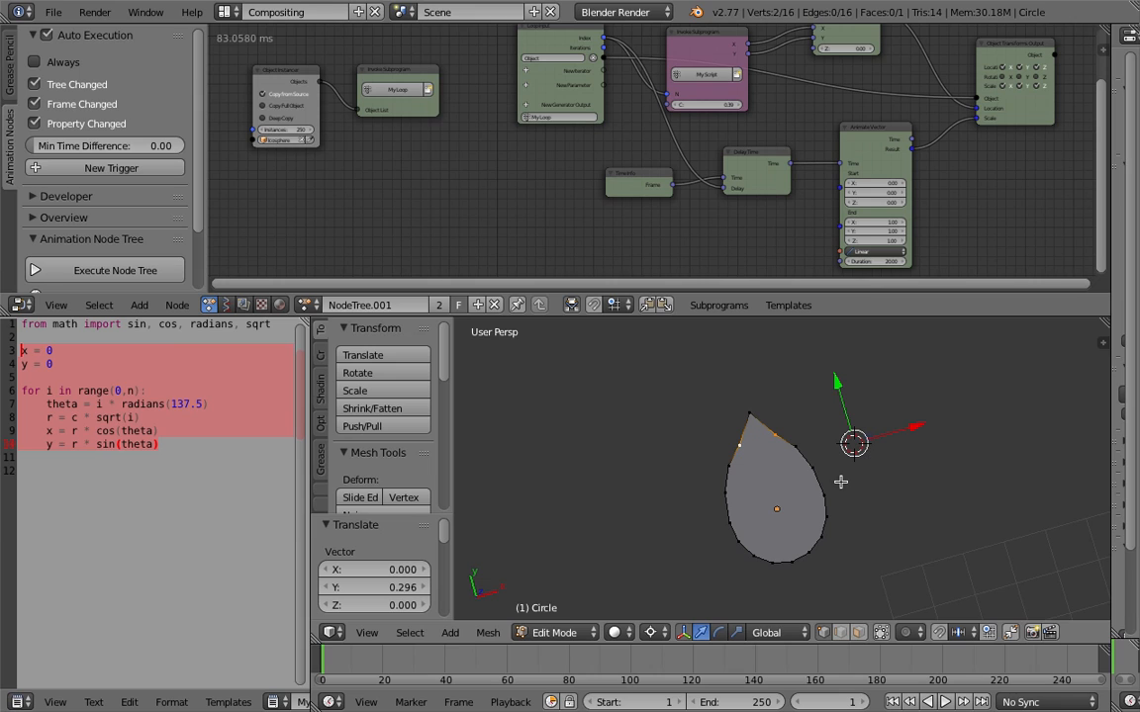
- Set the pivot point to Median Point and scale the two vertices beside the tip along X by about 1.2
{"action": "scroll", "coordinate": [840, 482], "scroll_direction": "left", "scroll_amount": 1}
{"action": "left_click", "coordinate": [650, 632]}
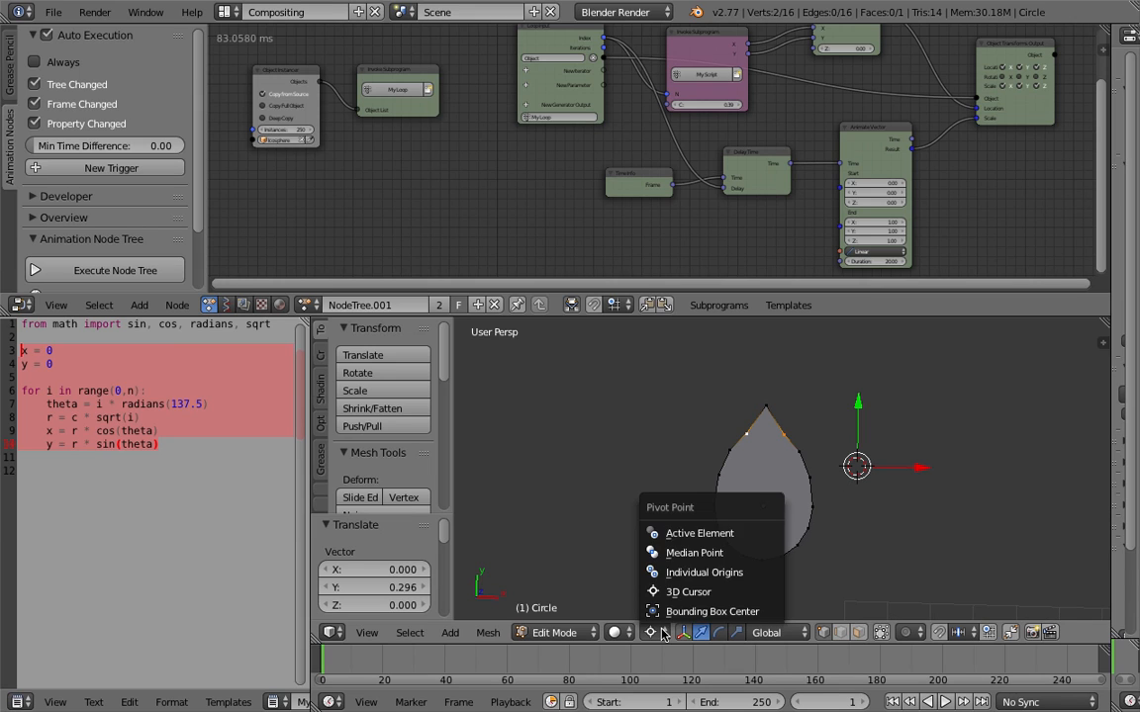
{"action": "left_click", "coordinate": [692, 547]}
{"action": "key", "text": "s"}
{"action": "key", "text": "x"}
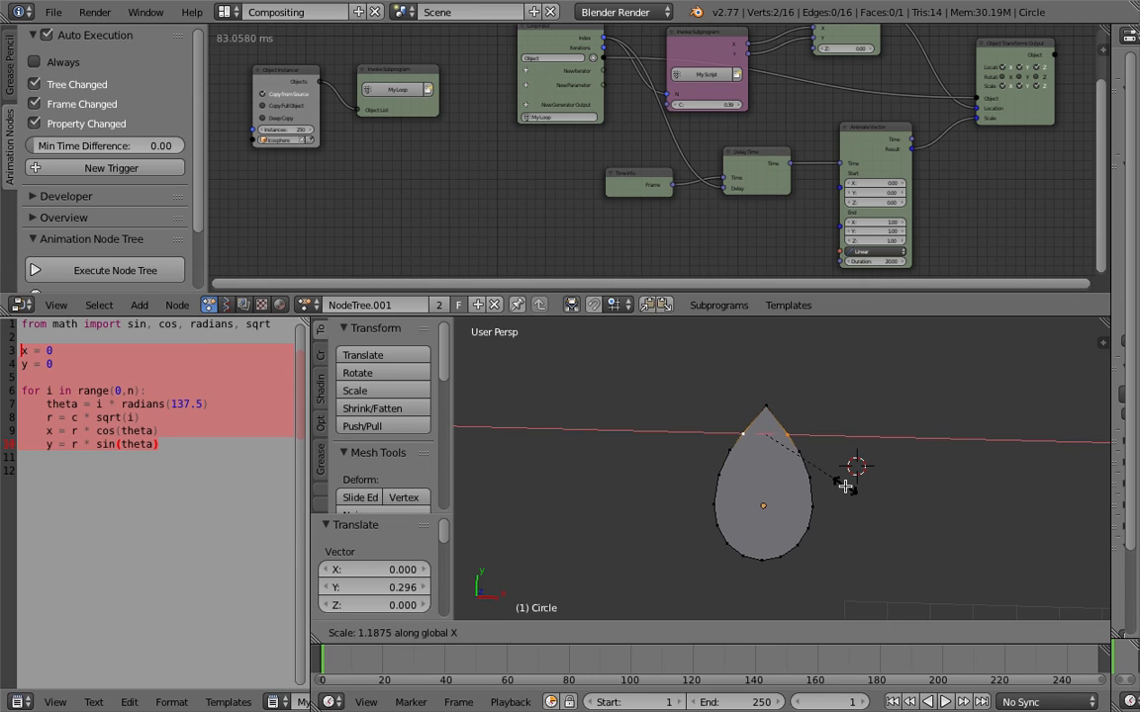
{"action": "left_click", "coordinate": [838, 493]}
- Return to Object Mode and move the petal object away from the grid by about X -3.12, Y 5.96, Z -1.17
{"action": "middle_click_drag", "start_coordinate": [839, 493], "coordinate": [893, 473]}
{"action": "key", "text": "Tab"}
{"action": "scroll", "coordinate": [894, 473], "scroll_direction": "down", "scroll_amount": 3}
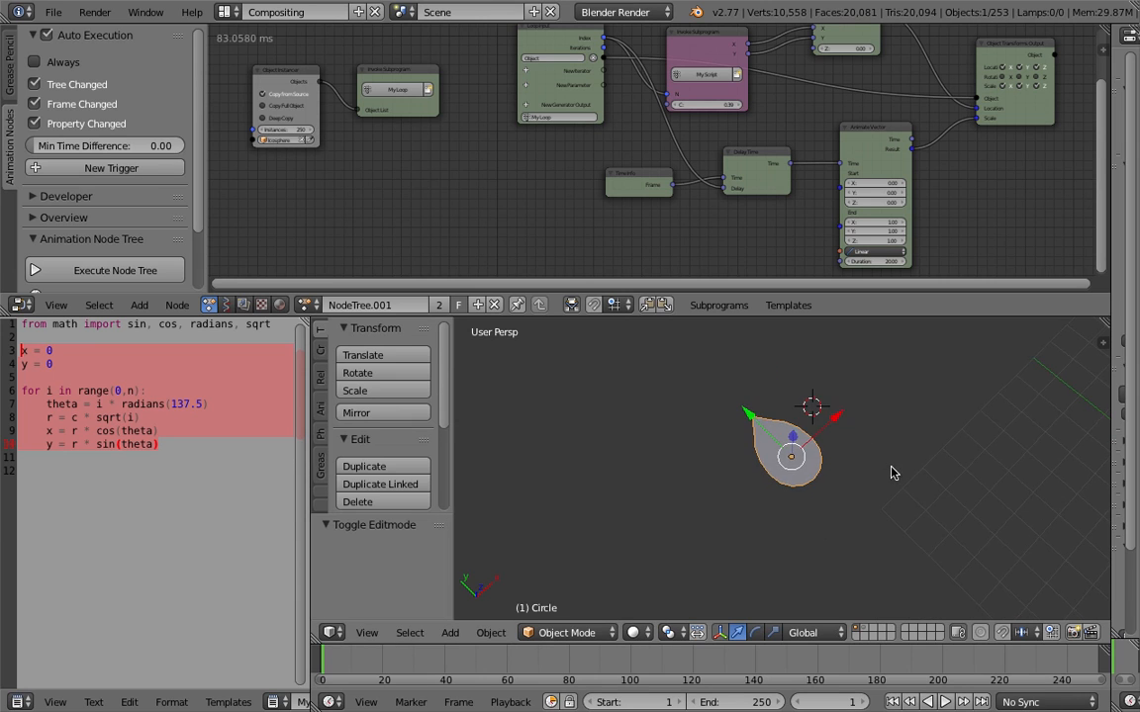
{"action": "mouse_move", "coordinate": [809, 452]}
{"action": "middle_mouse_down"}
{"action": "mouse_move", "coordinate": [649, 463]}
{"action": "mouse_move", "coordinate": [713, 415]}
{"action": "mouse_move", "coordinate": [789, 449]}
{"action": "middle_mouse_up"}
{"action": "middle_click_drag", "start_coordinate": [848, 542], "coordinate": [908, 481]}
{"action": "key", "text": "g"}
{"action": "left_click", "coordinate": [753, 550]}
{"action": "middle_click_drag", "start_coordinate": [988, 419], "coordinate": [863, 416]}
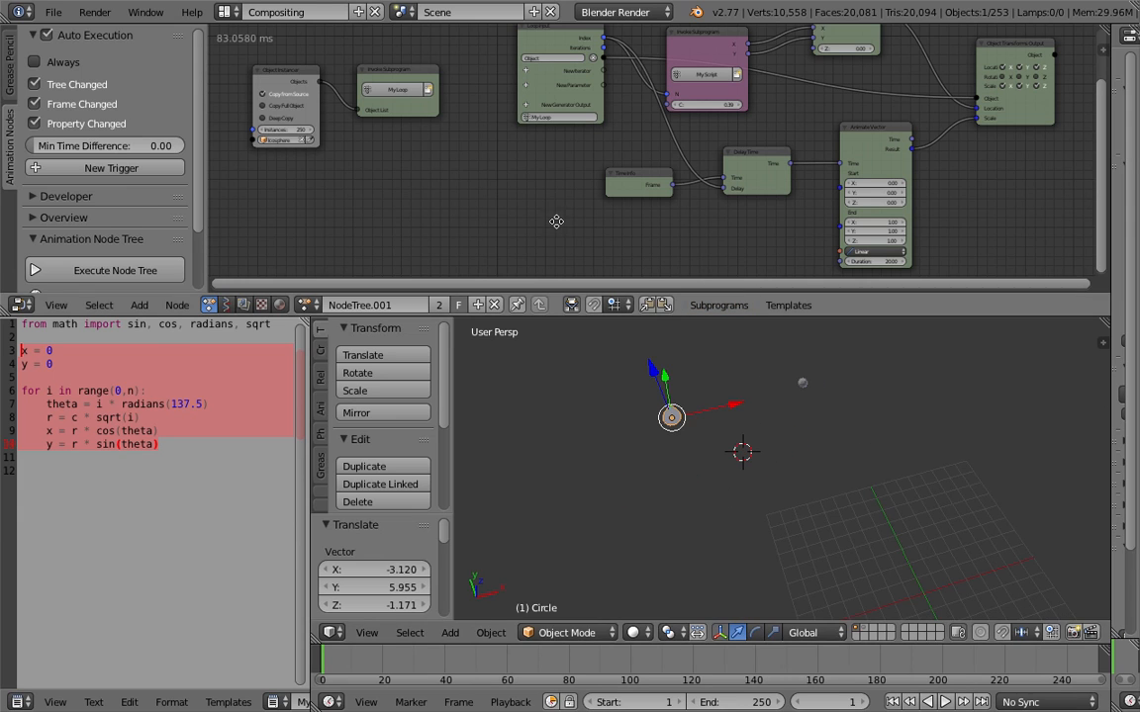
- Set the source object of the Object Instancer node to Circle
{"action": "middle_click_drag", "start_coordinate": [556, 222], "coordinate": [520, 218]}
{"action": "middle_click_drag", "start_coordinate": [724, 416], "coordinate": [763, 464]}
{"action": "middle_click_drag", "start_coordinate": [789, 542], "coordinate": [806, 465]}
{"action": "scroll", "coordinate": [415, 178], "scroll_direction": "up", "scroll_amount": 4}
{"action": "scroll", "coordinate": [384, 197], "scroll_direction": "up", "scroll_amount": 2}
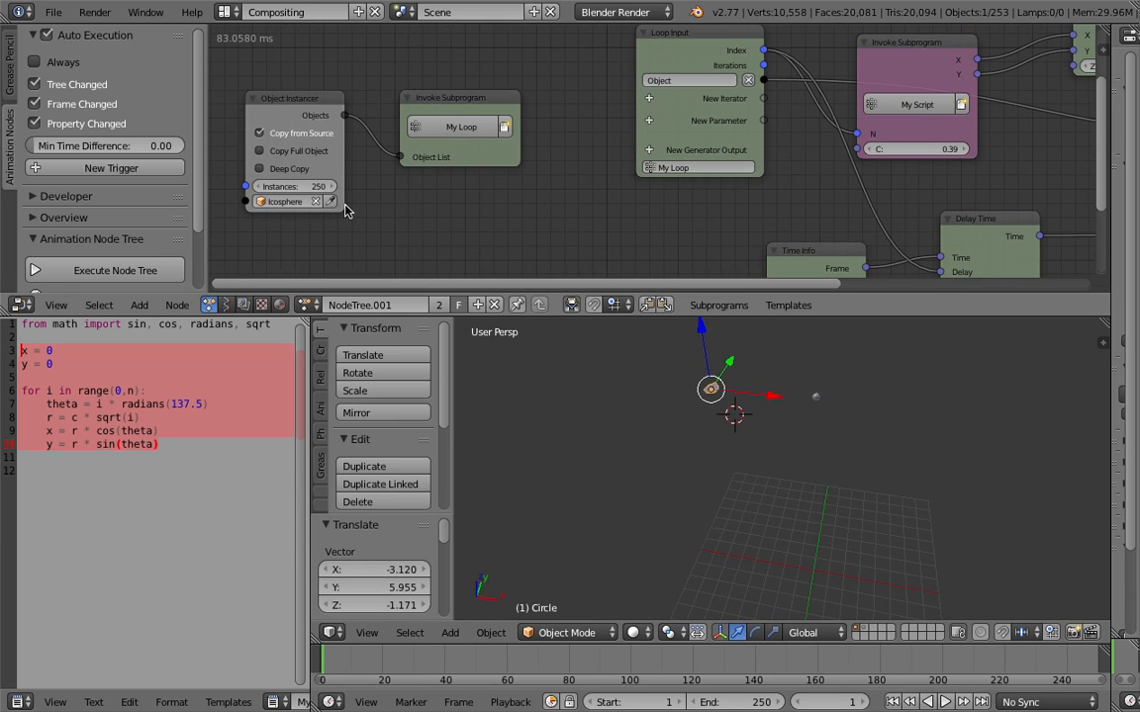
{"action": "middle_click_drag", "start_coordinate": [792, 465], "coordinate": [762, 445]}
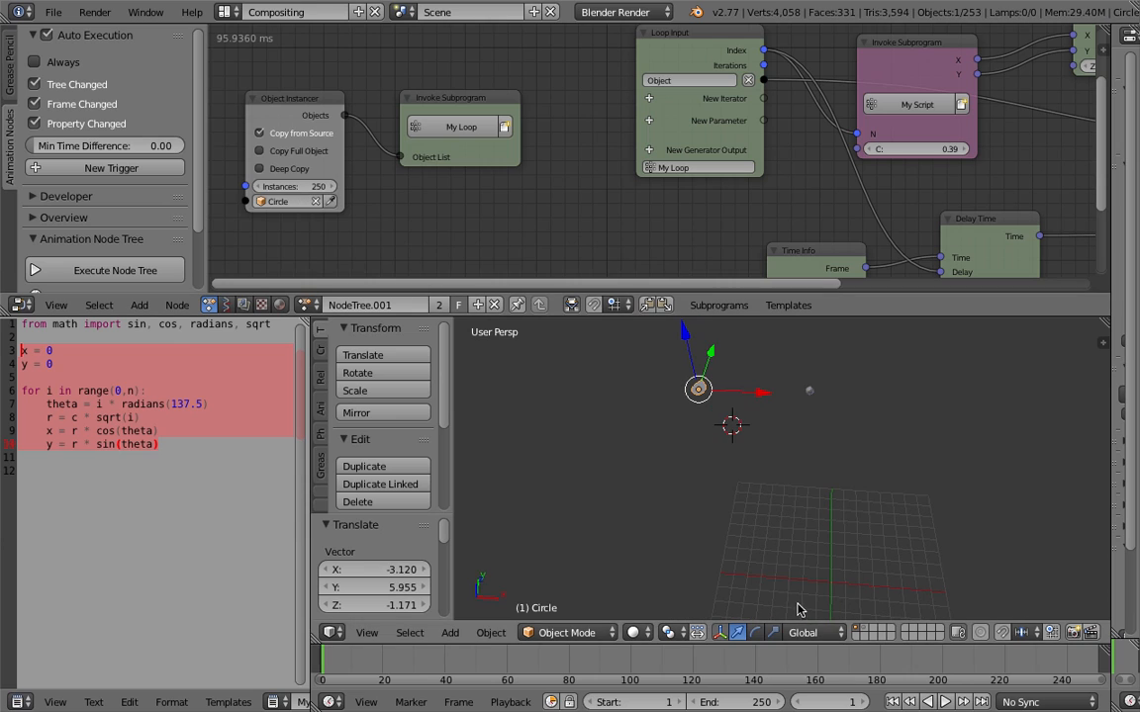
- Play the animation and scrub the timeline to frame 60 to inspect the petal arrangement
{"action": "key", "text": "alt+a"}
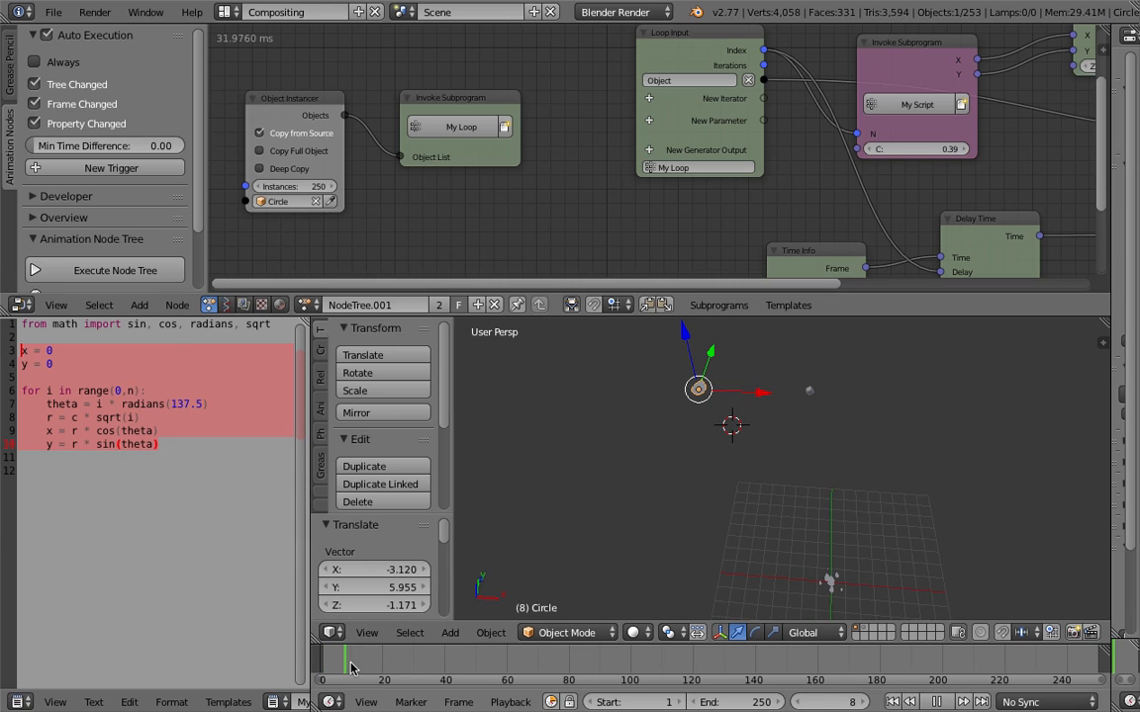
{"action": "left_click_drag", "start_coordinate": [401, 661], "coordinate": [506, 661]}
{"action": "middle_click_drag", "start_coordinate": [857, 564], "coordinate": [703, 458], "text": "shift"}
{"action": "scroll", "coordinate": [777, 488], "scroll_direction": "up", "scroll_amount": 1}
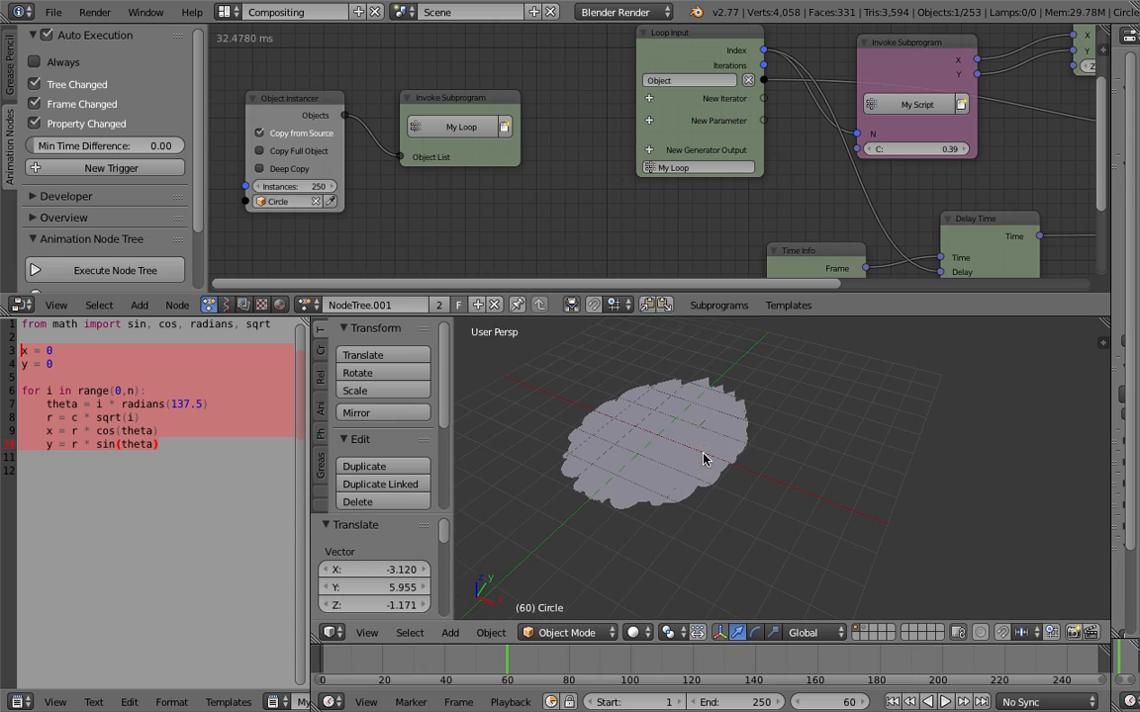
- Examine the viewport's display and shading settings and preview the petal cluster in wireframe
{"action": "left_click", "coordinate": [1105, 342]}
{"action": "scroll", "coordinate": [1050, 526], "scroll_direction": "down", "scroll_amount": 12}
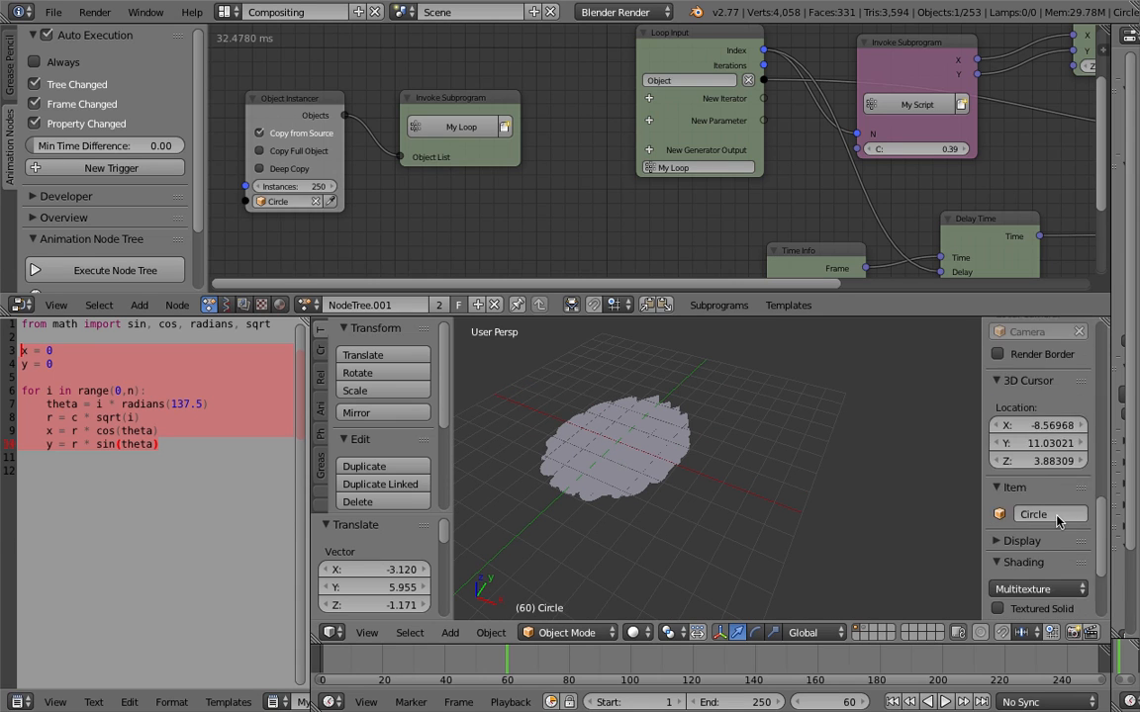
{"action": "left_click", "coordinate": [1023, 541]}
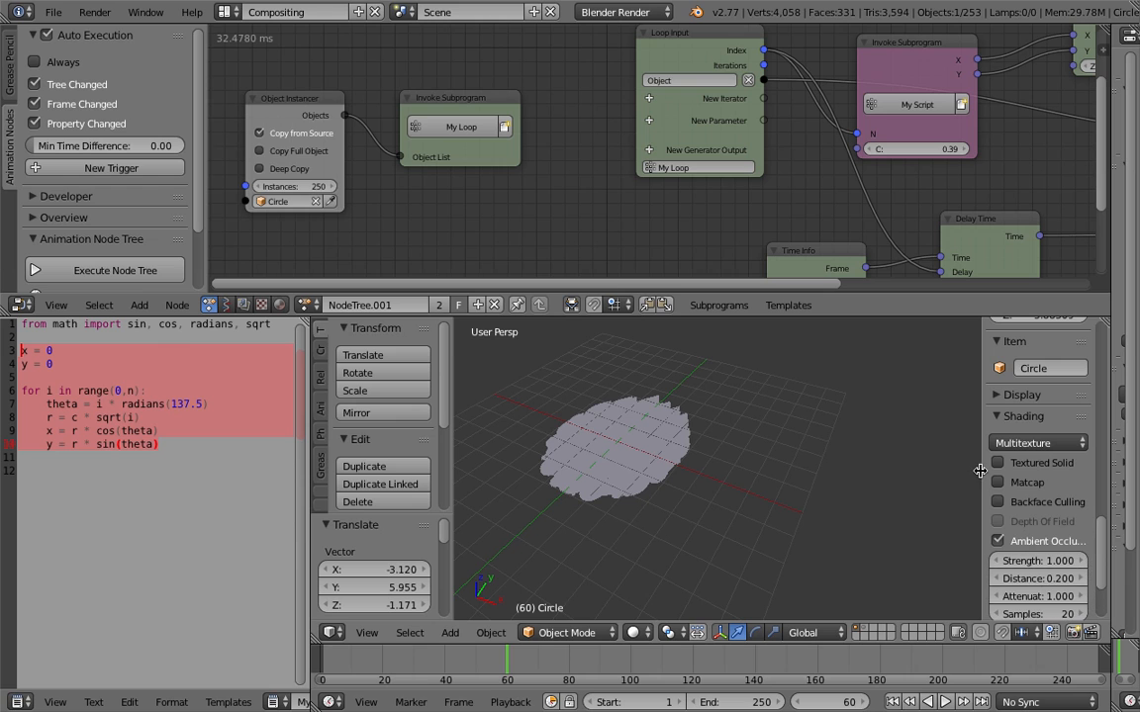
{"action": "key", "text": "n"}
{"action": "middle_click_drag", "start_coordinate": [725, 435], "coordinate": [669, 511]}
{"action": "middle_click_drag", "start_coordinate": [715, 468], "coordinate": [803, 490], "text": "shift"}
{"action": "scroll", "coordinate": [798, 476], "scroll_direction": "up", "scroll_amount": 2}
{"action": "key", "text": "z"}
{"action": "key", "text": "z"}
{"action": "scroll", "coordinate": [810, 465], "scroll_direction": "down", "scroll_amount": 3}
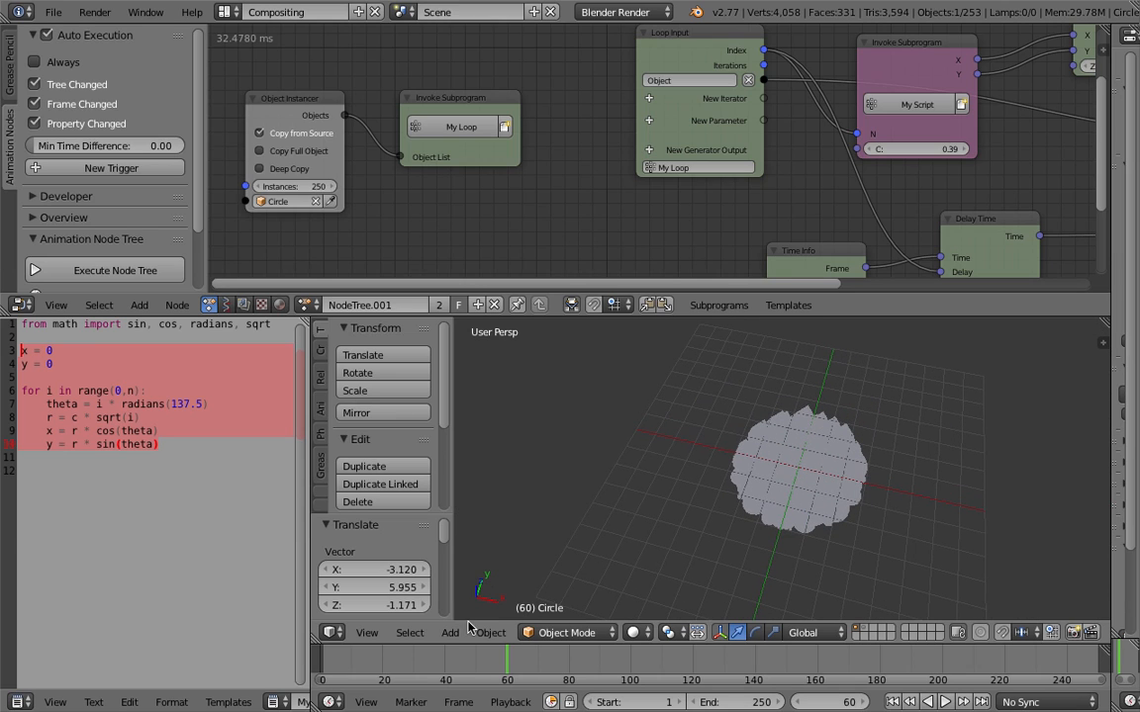
- Play the animation, scrub back to frame 48, and switch the viewport to wireframe shading
{"action": "key", "text": "alt+a"}
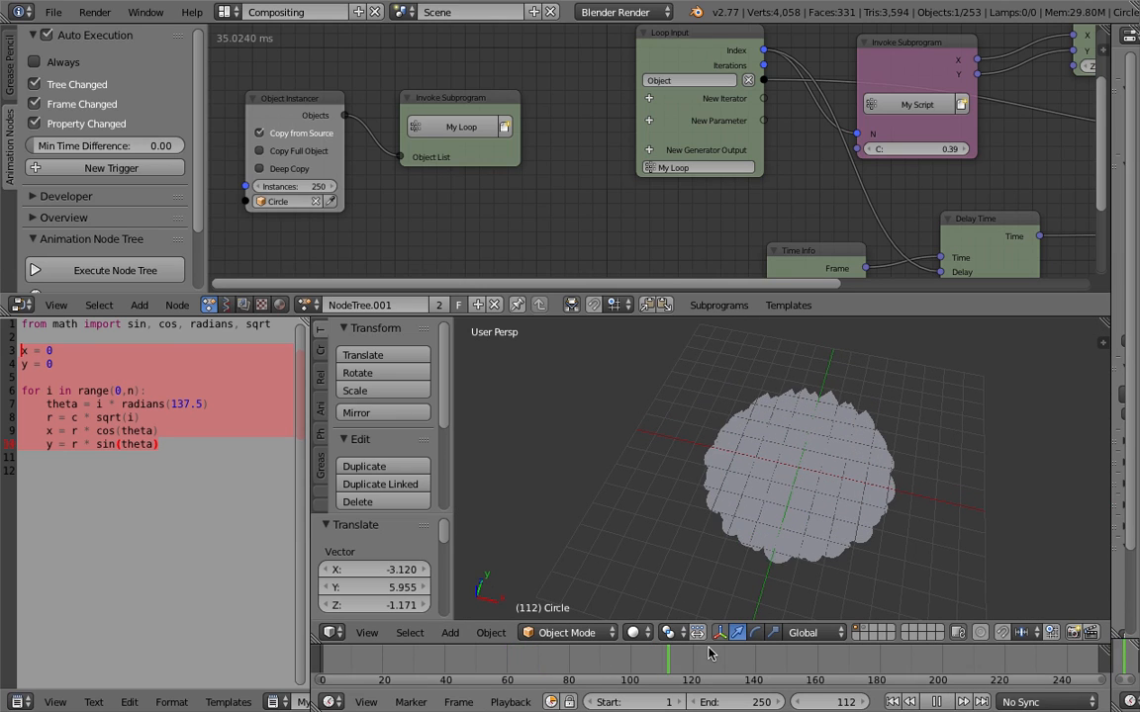
{"action": "key", "text": "alt+a"}
{"action": "left_click_drag", "start_coordinate": [649, 653], "coordinate": [470, 649]}
{"action": "middle_click_drag", "start_coordinate": [707, 534], "coordinate": [698, 562]}
{"action": "key", "text": "z"}
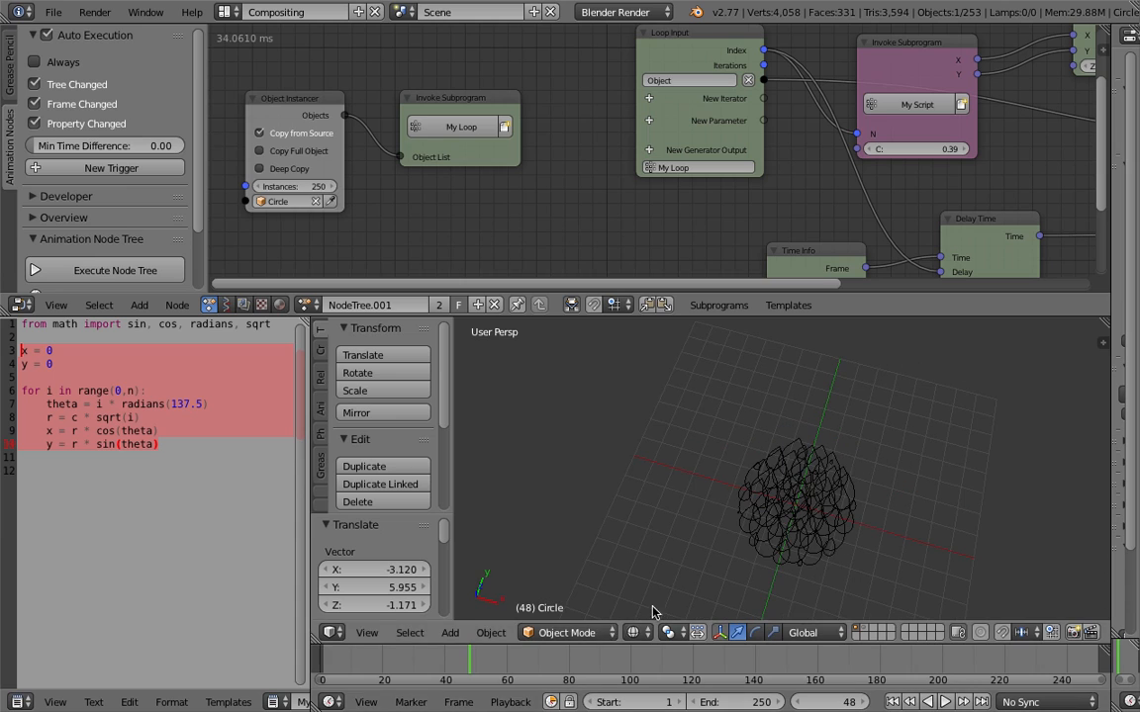
- Replay the animation in wireframe and set the current frame to 66
{"action": "key", "text": "alt+a"}
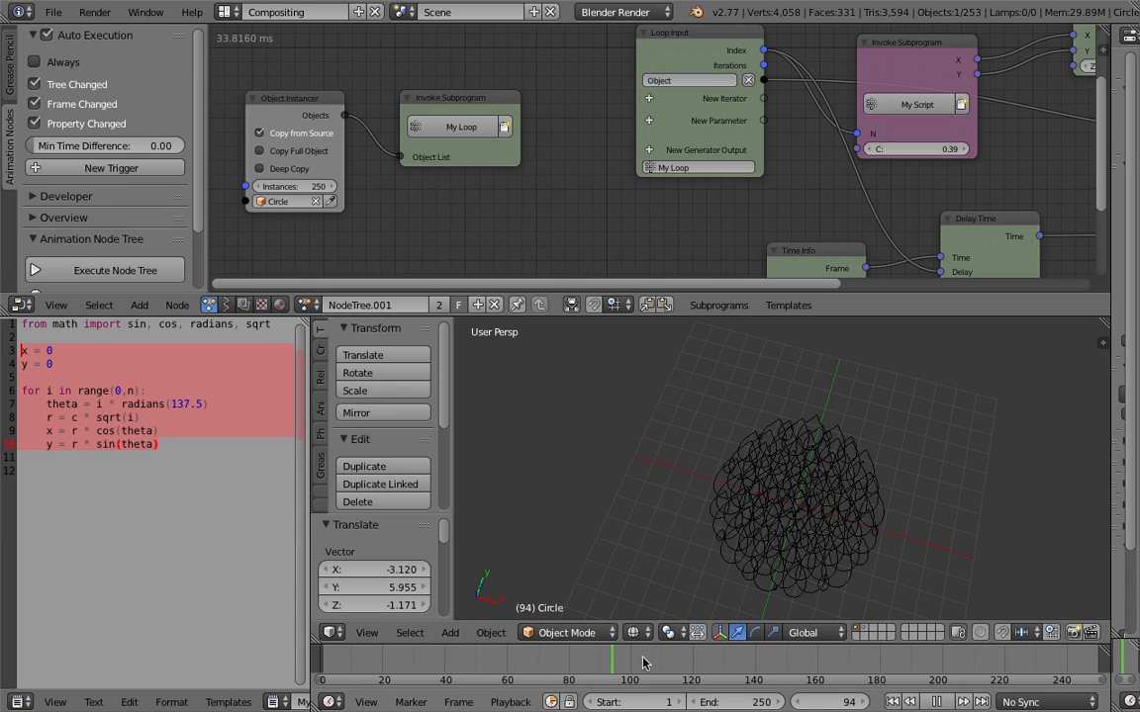
{"action": "key", "text": "alt+a"}
{"action": "left_click", "coordinate": [604, 658]}
{"action": "left_click_drag", "start_coordinate": [542, 671], "coordinate": [526, 671]}
- Save the project file, overwriting the existing version
{"action": "middle_click_drag", "start_coordinate": [738, 555], "coordinate": [699, 452]}
{"action": "key", "text": "ctrl+s"}
{"action": "left_click", "coordinate": [699, 448]}
- Enlarge the node editor and enable X, Y and Z rotation on the Object Transforms Output node
{"action": "scroll", "coordinate": [718, 265], "scroll_direction": "down", "scroll_amount": 2}
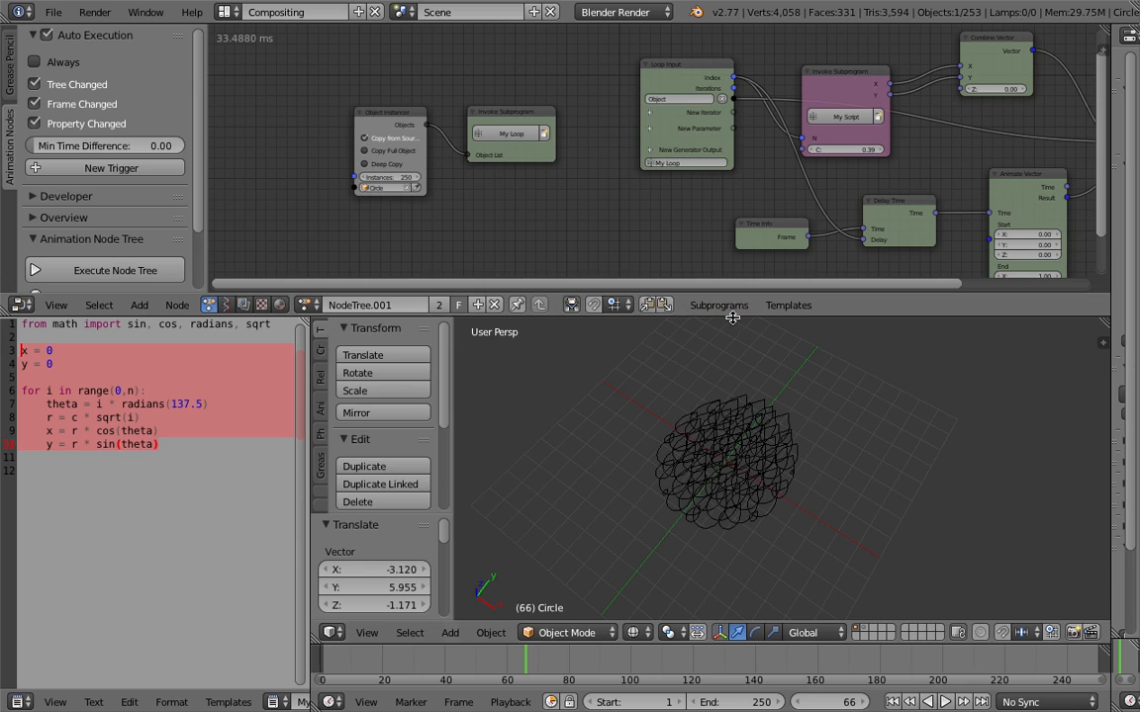
{"action": "left_click_drag", "start_coordinate": [658, 295], "coordinate": [658, 374]}
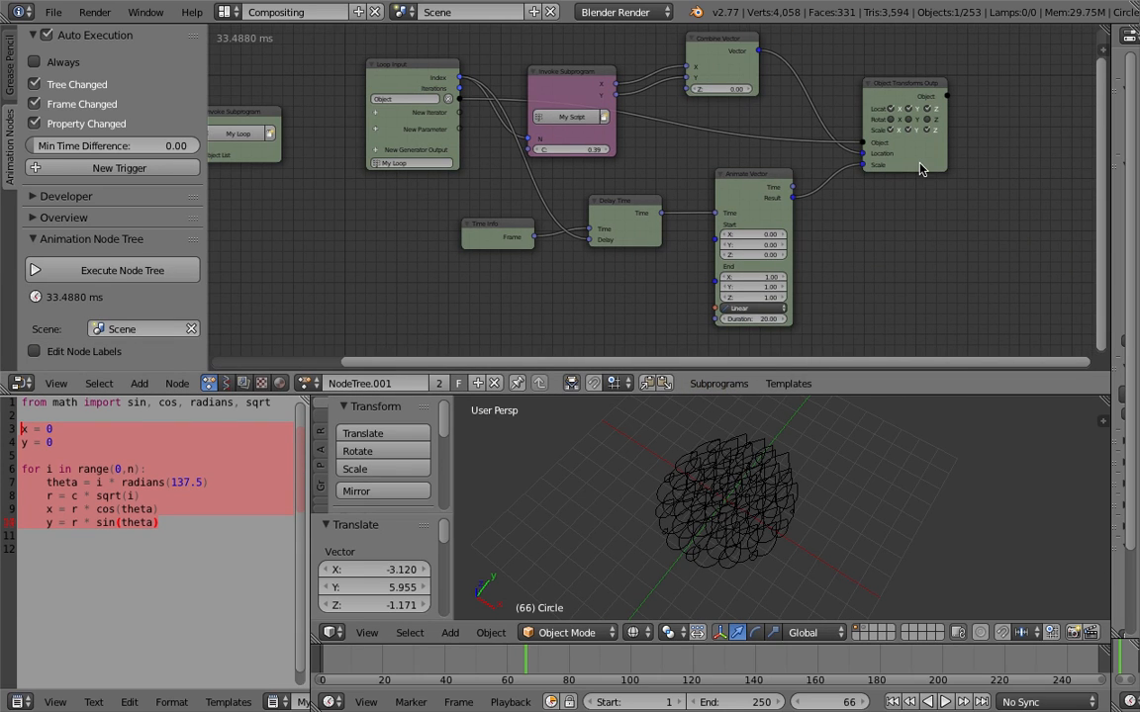
{"action": "left_click_drag", "start_coordinate": [919, 162], "coordinate": [937, 189]}
{"action": "scroll", "coordinate": [941, 174], "scroll_direction": "up", "scroll_amount": 2}
{"action": "left_click_drag", "start_coordinate": [954, 141], "coordinate": [986, 145]}
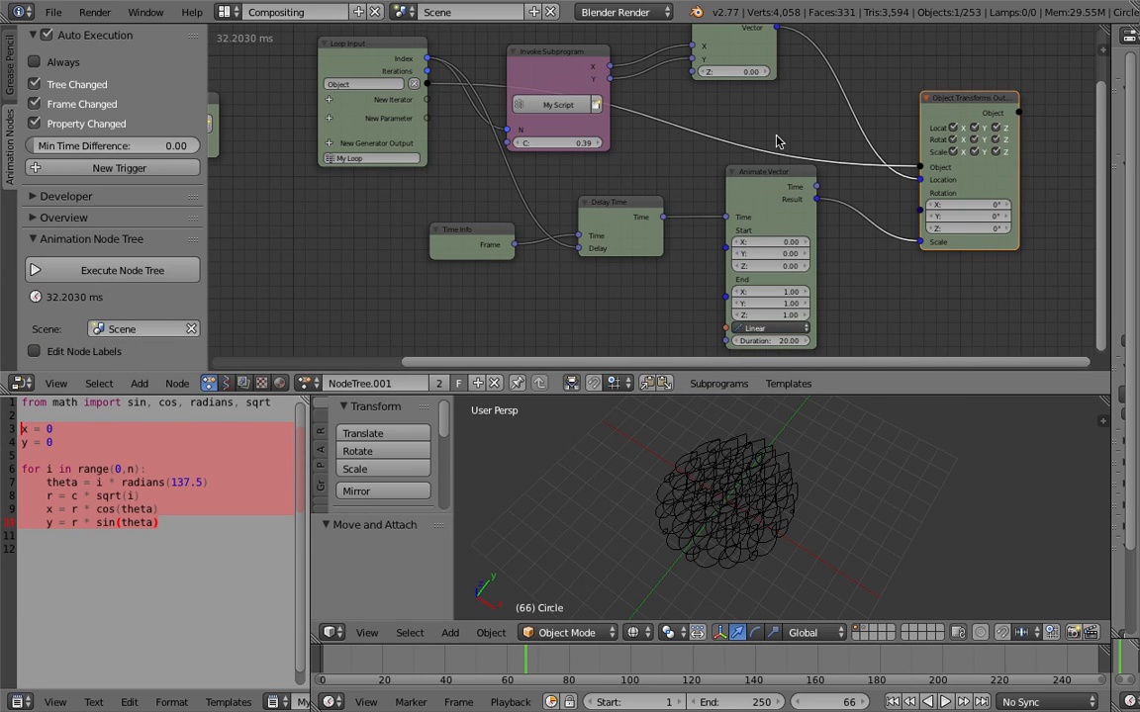
- Insert a Direction to Rotation node between the Combine Vector output and the Rotation input of Object Transforms Output, with Y as its tracking axis
{"action": "mouse_move", "coordinate": [574, 63]}
{"action": "left_mouse_down"}
{"action": "mouse_move", "coordinate": [565, 54]}
{"action": "mouse_move", "coordinate": [564, 71]}
{"action": "left_mouse_up"}
{"action": "middle_click_drag", "start_coordinate": [725, 47], "coordinate": [655, 82]}
{"action": "left_click_drag", "start_coordinate": [654, 82], "coordinate": [857, 229]}
{"action": "left_click_drag", "start_coordinate": [786, 90], "coordinate": [840, 74]}
{"action": "middle_click_drag", "start_coordinate": [819, 113], "coordinate": [753, 143]}
{"action": "scroll", "coordinate": [753, 143], "scroll_direction": "up", "scroll_amount": 2}
{"action": "left_click", "coordinate": [745, 124]}
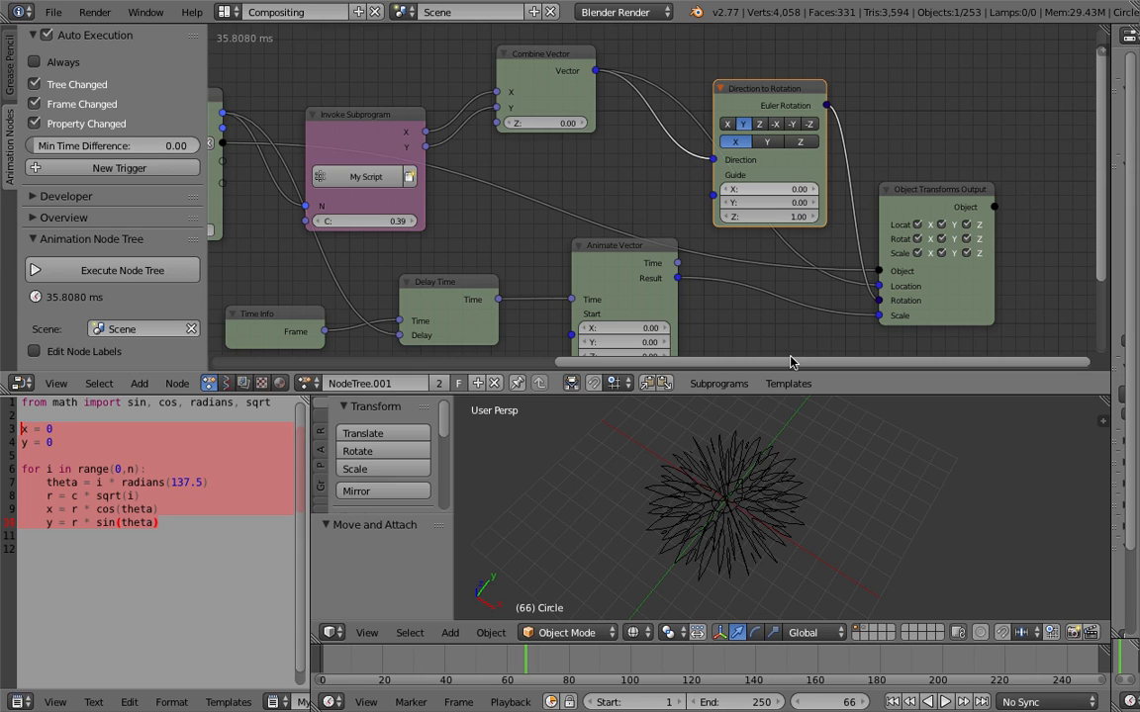
- Display the viewport in solid shading and set the Direction to Rotation node's guide axis to Z
{"action": "key", "text": "z"}
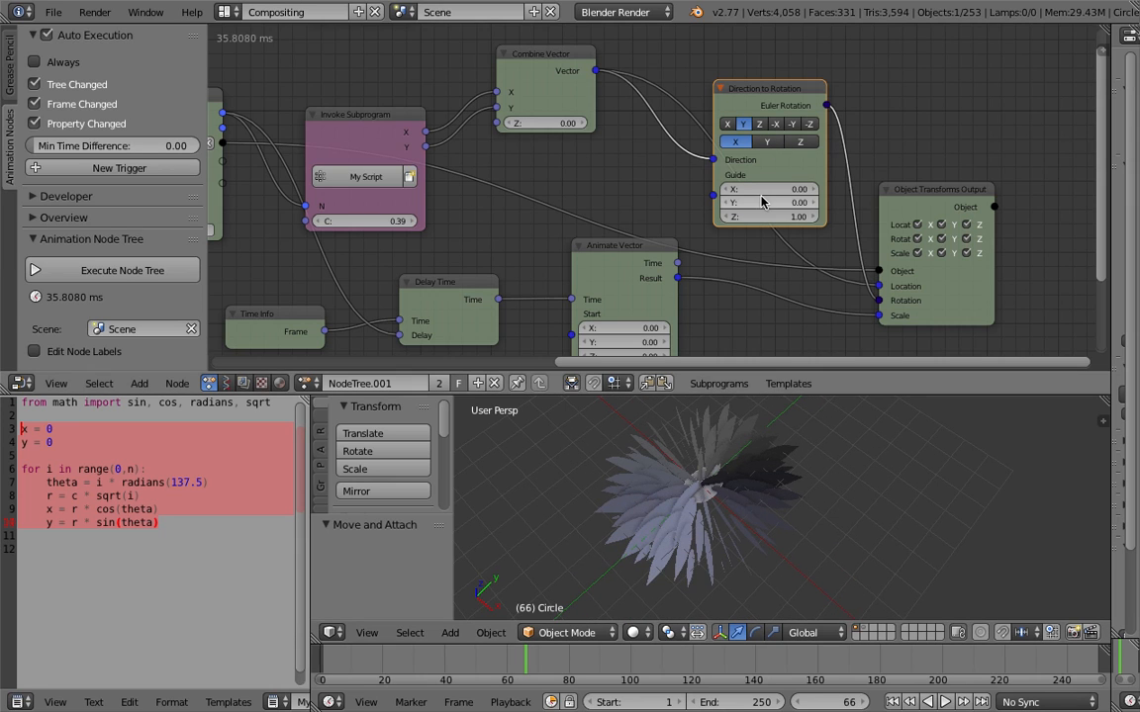
{"action": "left_click", "coordinate": [767, 142]}
{"action": "left_click", "coordinate": [799, 143]}
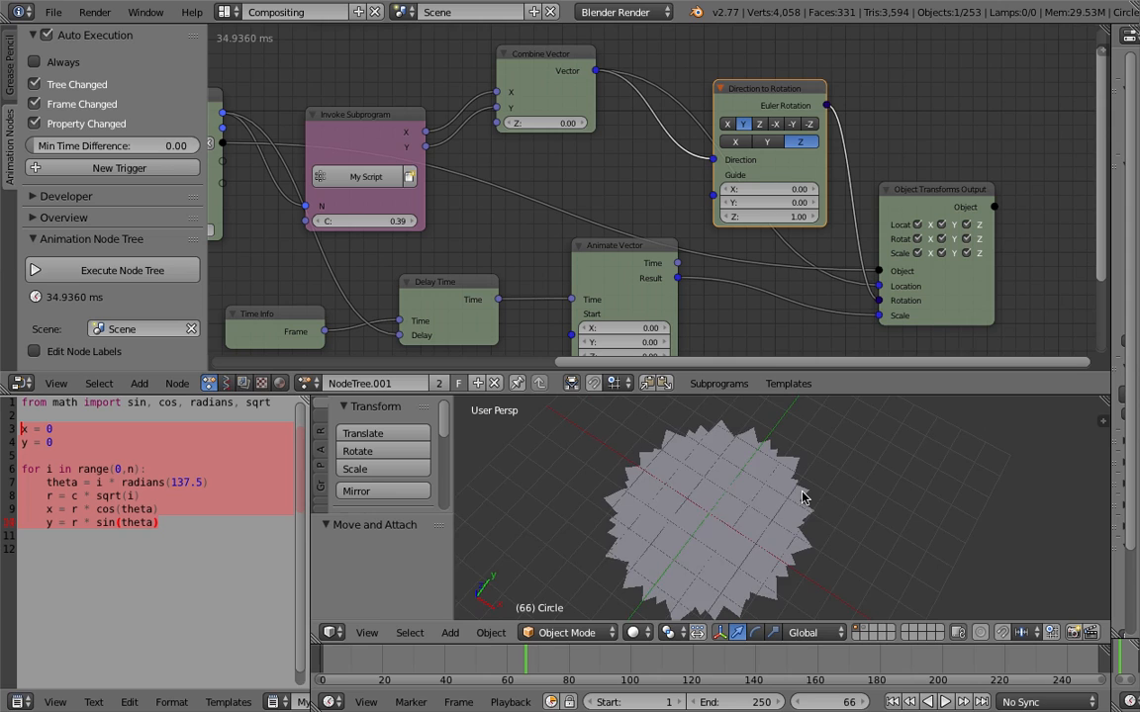
{"action": "key", "text": "z"}
{"action": "key", "text": "z"}
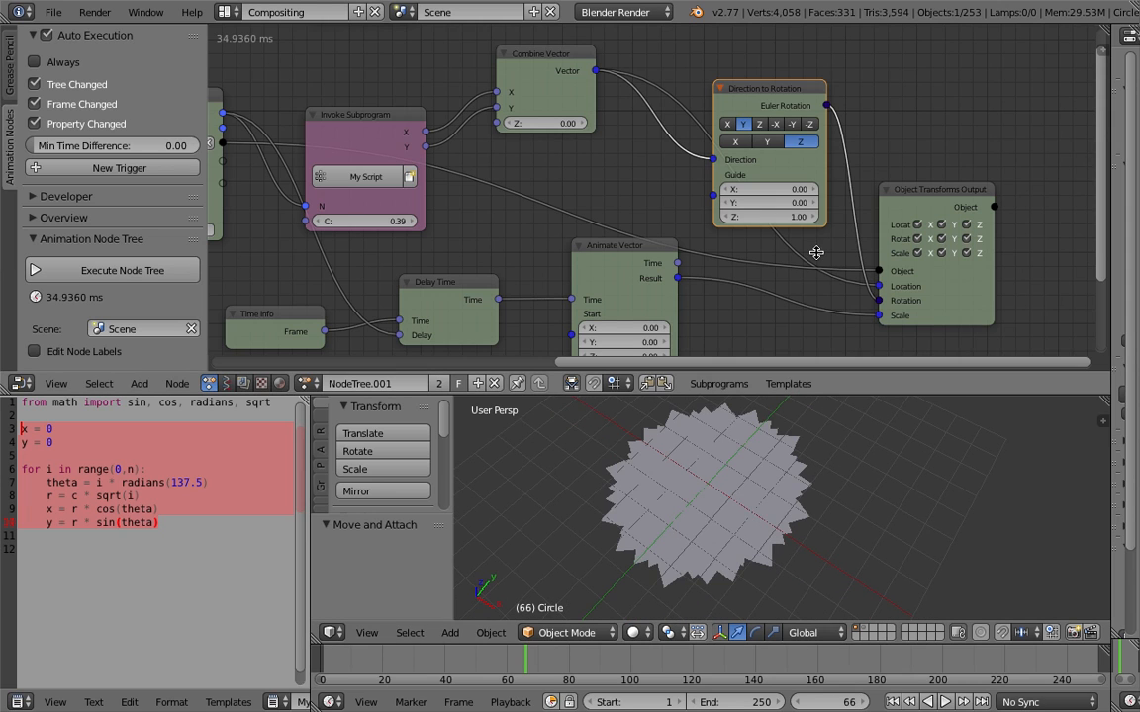
{"action": "scroll", "coordinate": [726, 524], "scroll_direction": "down", "scroll_amount": 3}
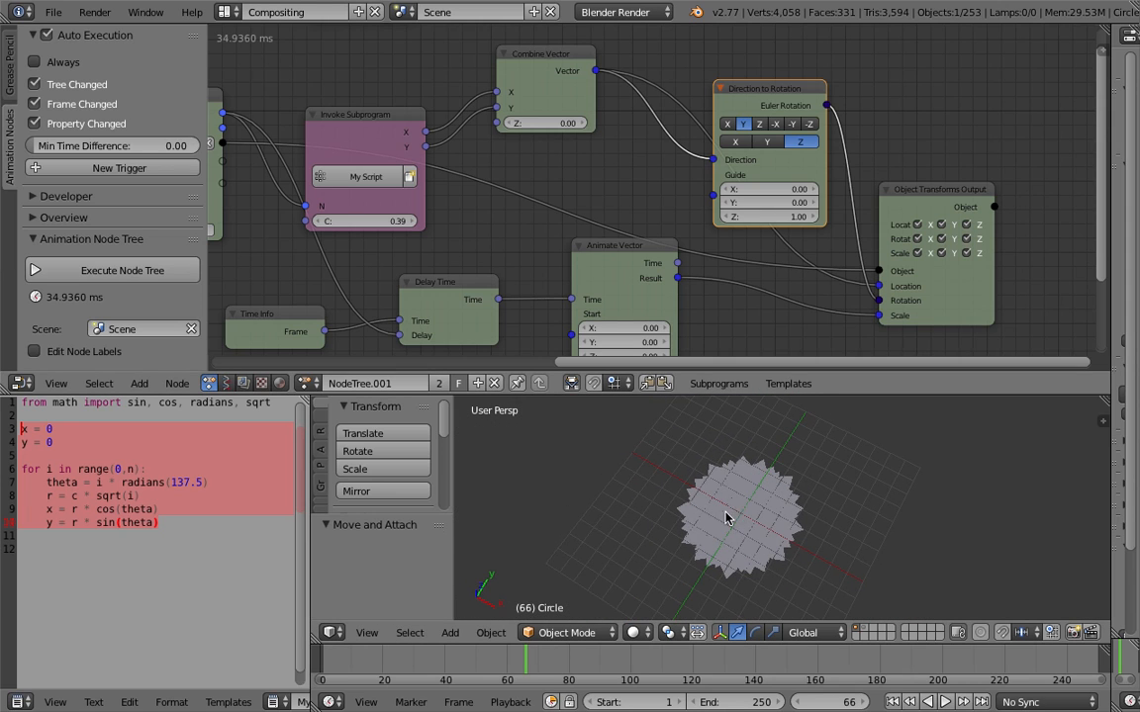
- Replay the flower animation while scrubbing back along the timeline, stopping at frame 53
{"action": "key", "text": "alt+a"}
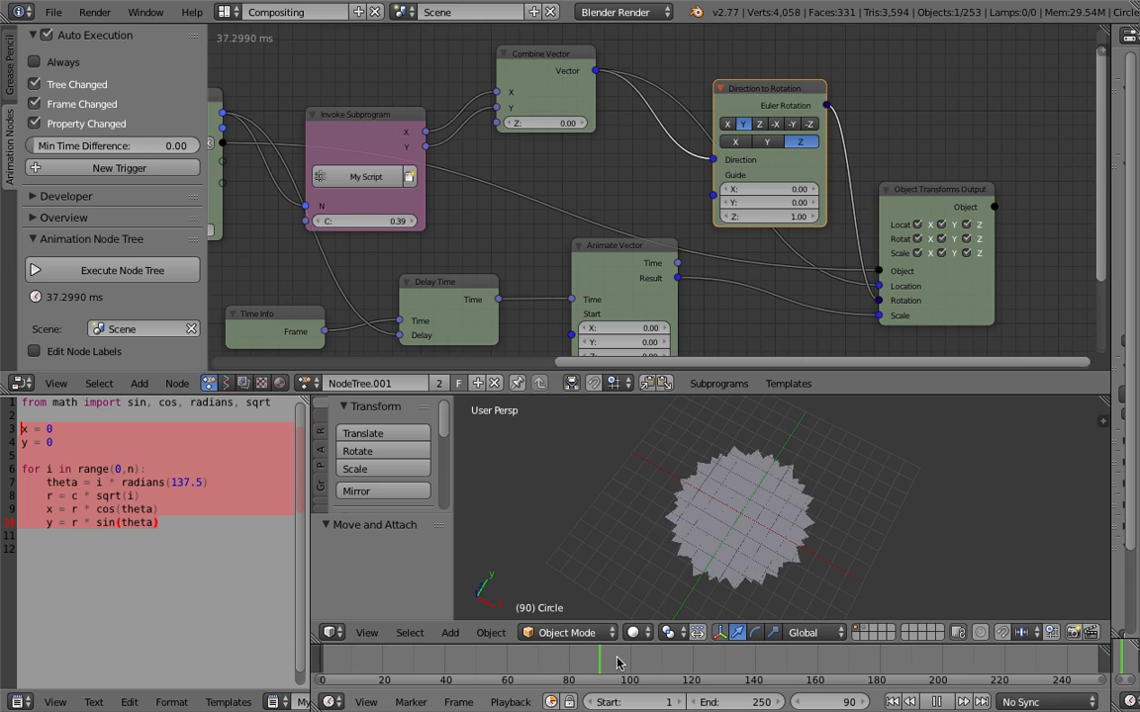
{"action": "left_click_drag", "start_coordinate": [705, 662], "coordinate": [428, 666]}
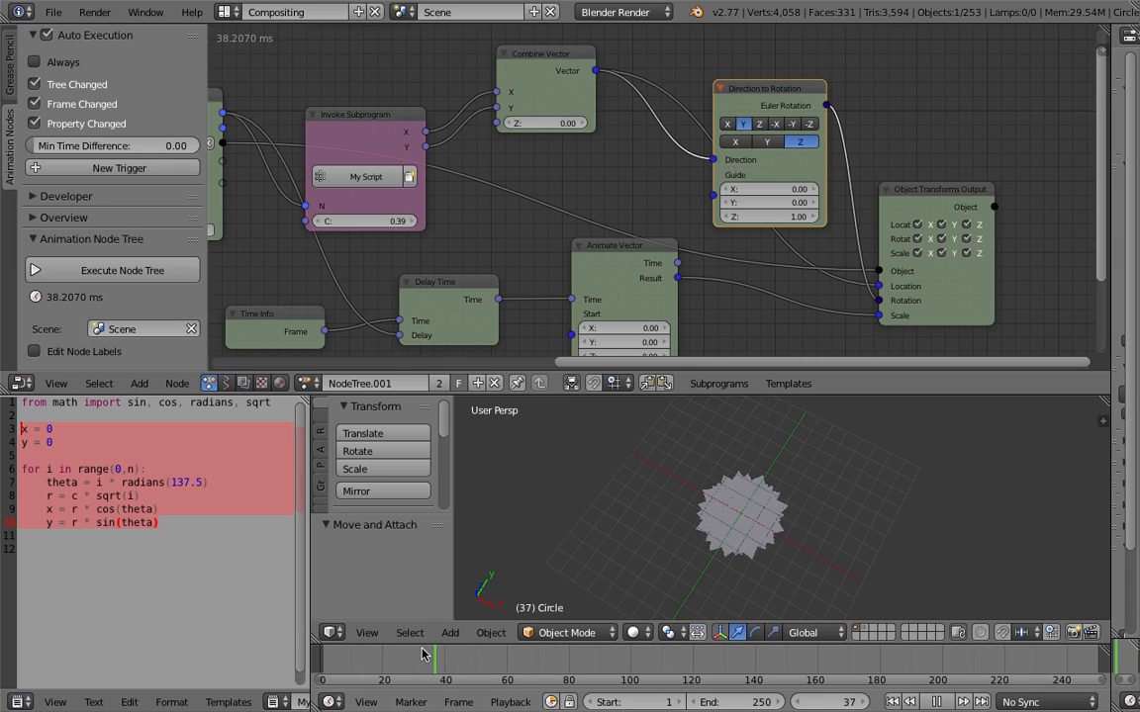
{"action": "key", "text": "alt+a"}
- Save the project over the existing file and inspect the flat petal arrangement from a lower angle
{"action": "scroll", "coordinate": [748, 530], "scroll_direction": "up", "scroll_amount": 5}
{"action": "key", "text": "ctrl+s"}
{"action": "left_click", "coordinate": [738, 517]}
{"action": "middle_click_drag", "start_coordinate": [702, 519], "coordinate": [693, 470]}
{"action": "middle_click_drag", "start_coordinate": [693, 470], "coordinate": [798, 455], "text": "shift"}
- Spread out the Direction to Rotation and Object Transforms Output nodes to make room between them
{"action": "left_click_drag", "start_coordinate": [945, 309], "coordinate": [956, 303]}
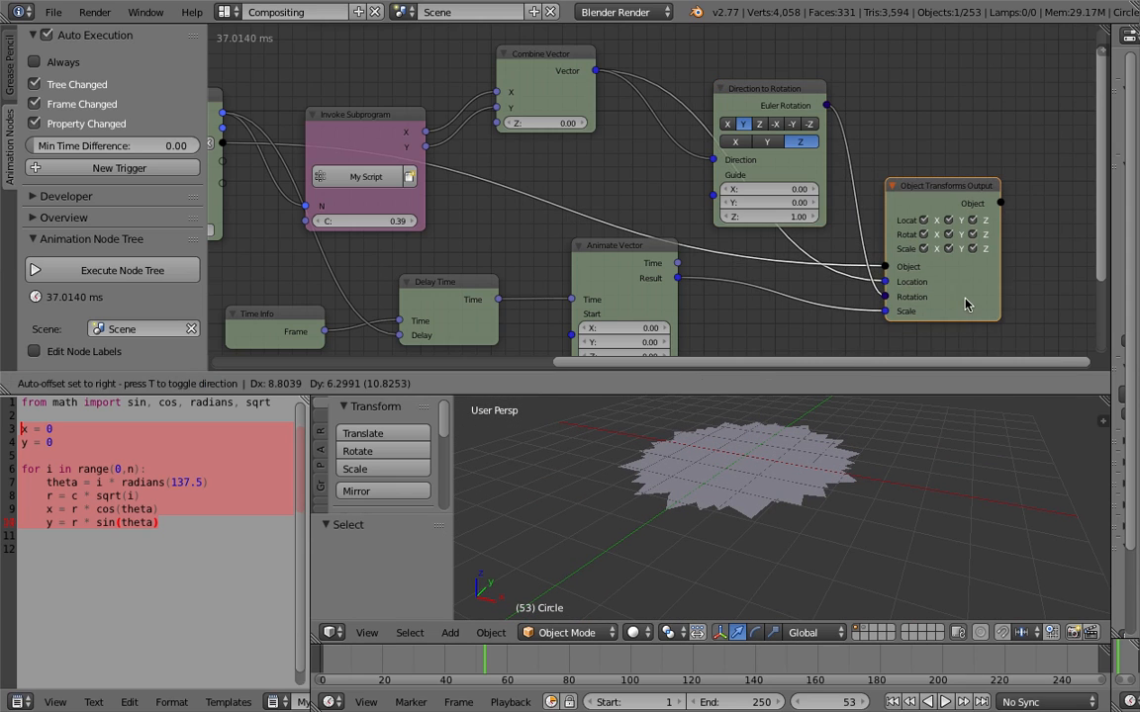
{"action": "left_click_drag", "start_coordinate": [777, 88], "coordinate": [795, 66]}
{"action": "middle_click_drag", "start_coordinate": [812, 250], "coordinate": [764, 300]}
{"action": "left_click_drag", "start_coordinate": [911, 230], "coordinate": [951, 232]}
{"action": "middle_click_drag", "start_coordinate": [786, 450], "coordinate": [692, 485]}
{"action": "left_click_drag", "start_coordinate": [766, 115], "coordinate": [771, 95]}
{"action": "middle_click_drag", "start_coordinate": [876, 127], "coordinate": [850, 146]}
- Insert a Euler Math node set to Add between Direction to Rotation and the Rotation input of Object Transforms Output
{"action": "key", "text": "shift+a"}
{"action": "mouse_move", "coordinate": [850, 145]}
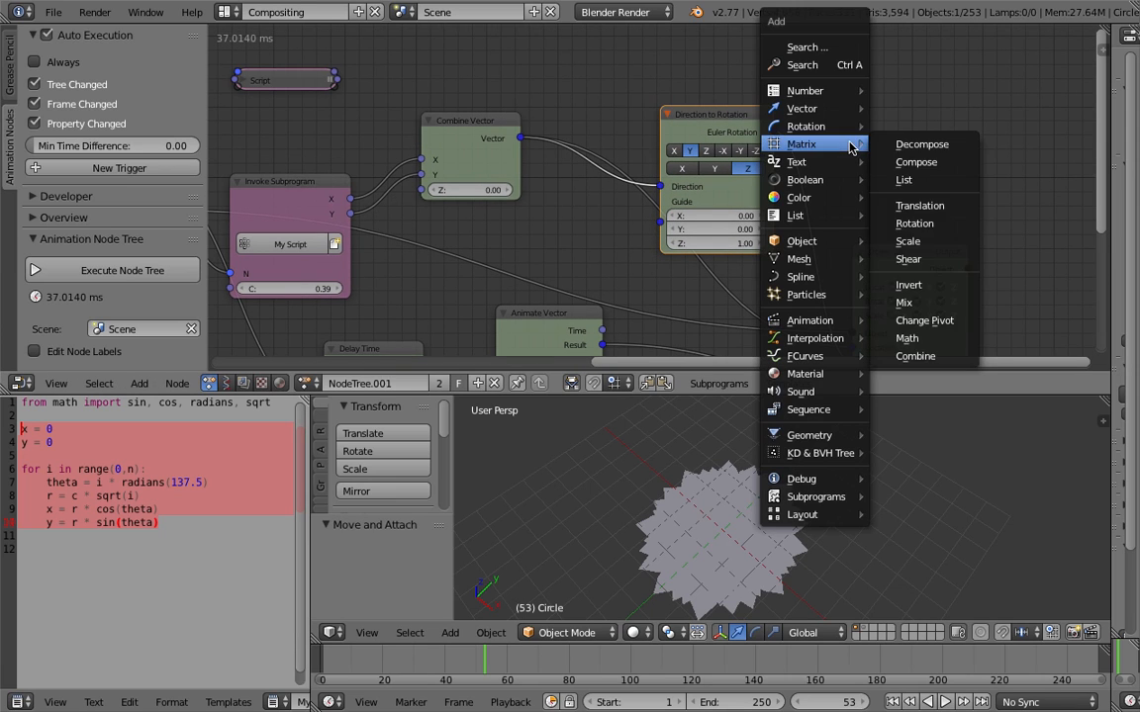
{"action": "left_click", "coordinate": [850, 65]}
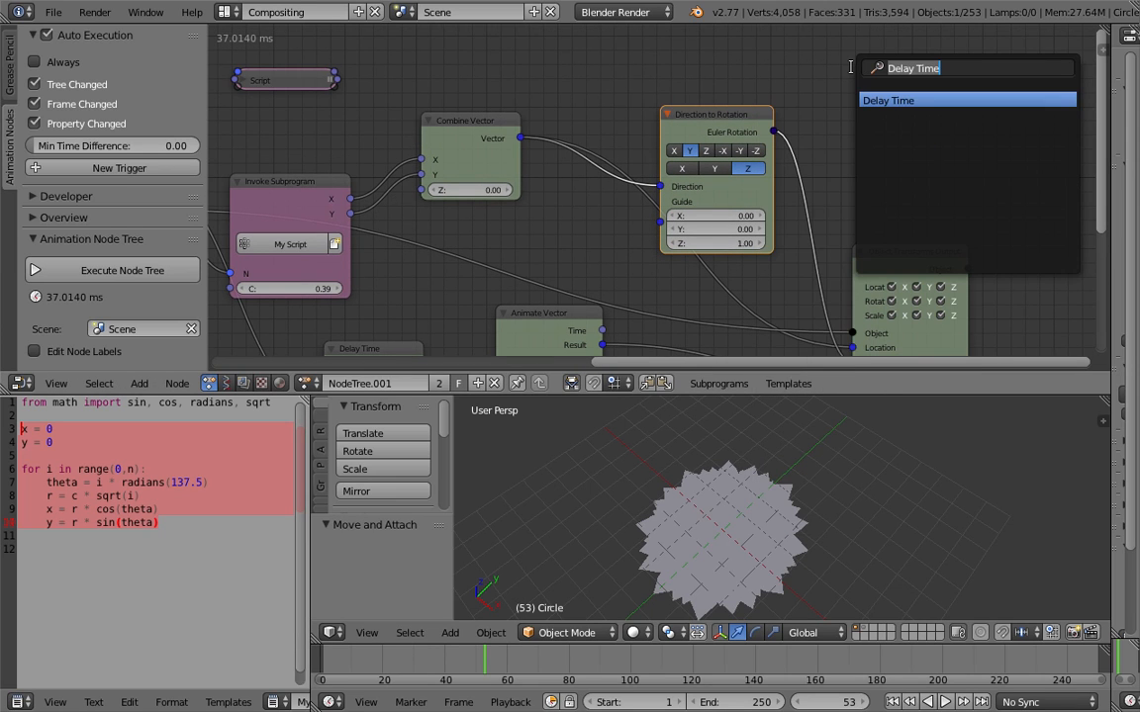
{"action": "type", "text": "euler m"}
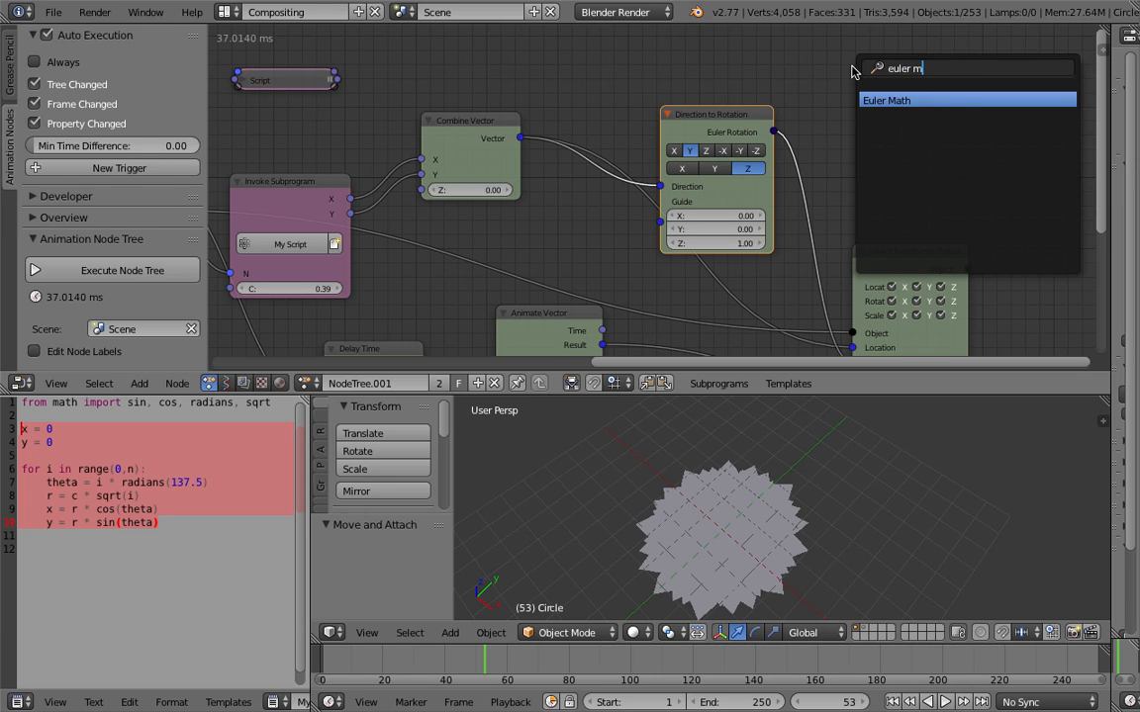
{"action": "key", "text": "Return"}
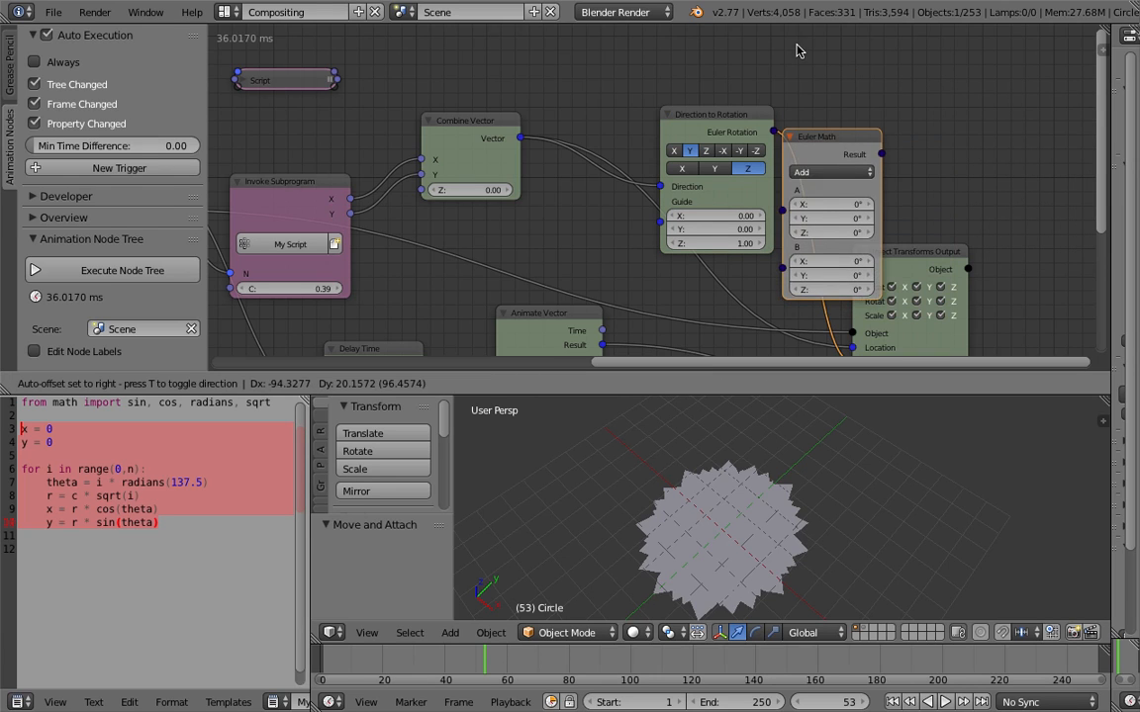
{"action": "left_click", "coordinate": [808, 375]}
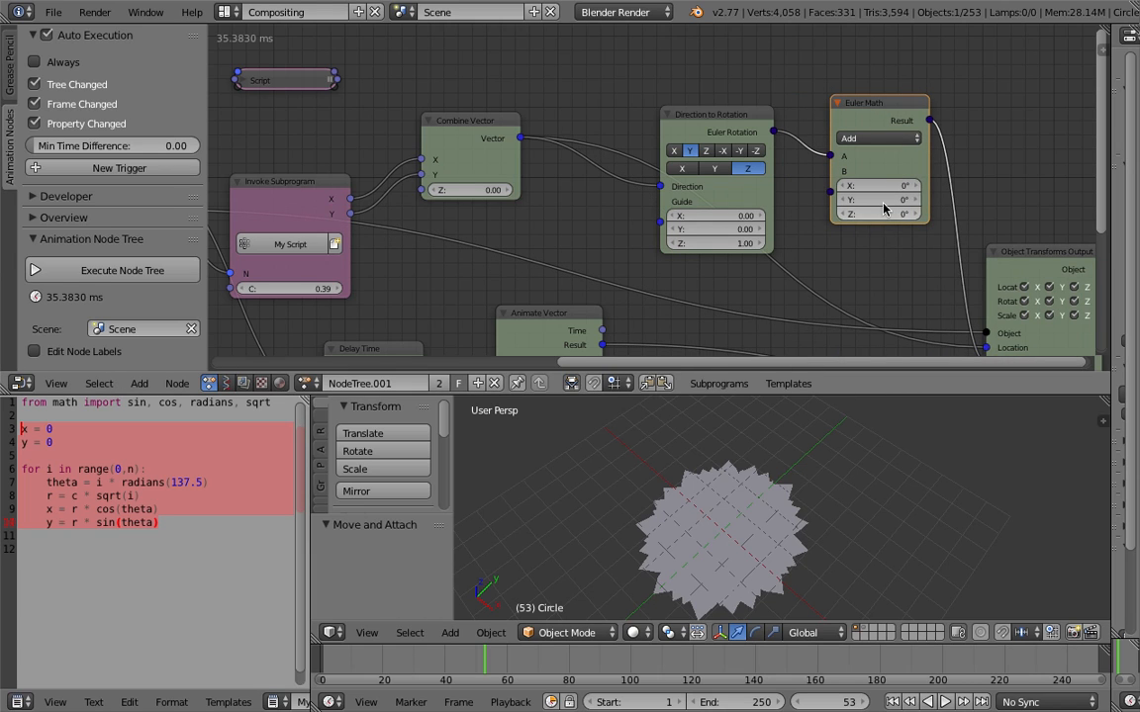
- Tilt the petals by setting Euler Math's B rotation to X 12.84°, Y -6.24°, Z 0.93°, and save the project over the existing file
{"action": "mouse_move", "coordinate": [878, 199]}
{"action": "left_mouse_down"}
{"action": "mouse_move", "coordinate": [831, 199]}
{"action": "mouse_move", "coordinate": [894, 199]}
{"action": "left_mouse_up"}
{"action": "scroll", "coordinate": [872, 238], "scroll_direction": "up", "scroll_amount": 1}
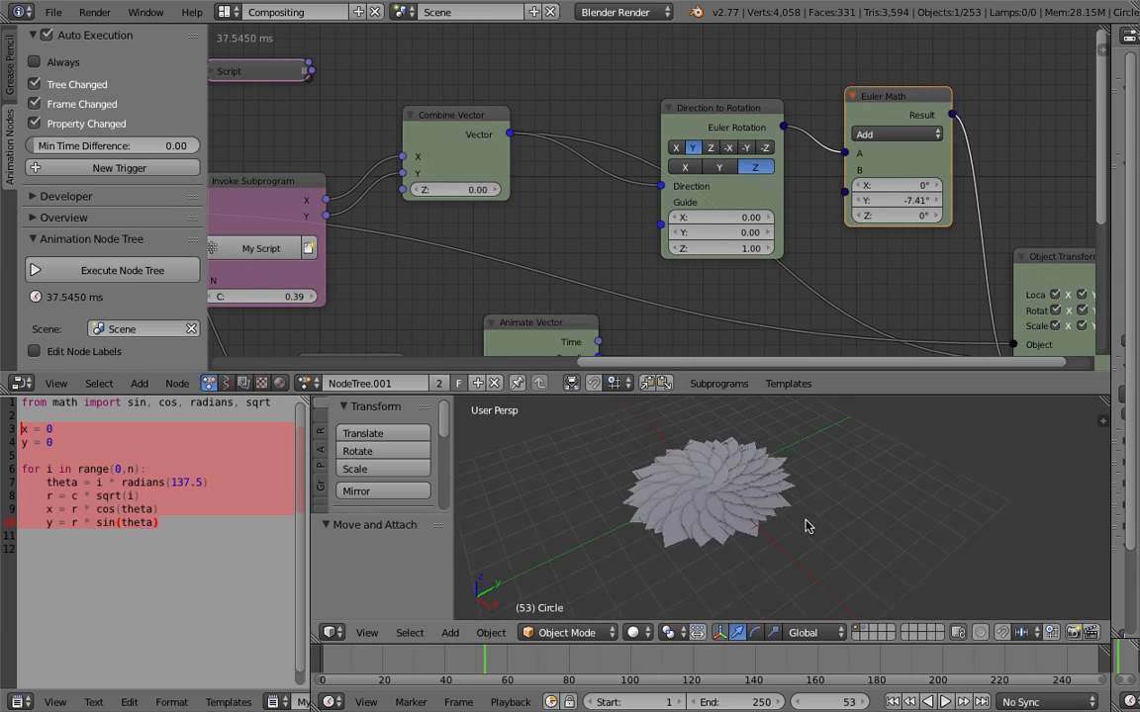
{"action": "mouse_move", "coordinate": [922, 199]}
{"action": "left_mouse_down"}
{"action": "mouse_move", "coordinate": [900, 215]}
{"action": "mouse_move", "coordinate": [909, 185]}
{"action": "mouse_move", "coordinate": [984, 185]}
{"action": "mouse_move", "coordinate": [929, 185]}
{"action": "left_mouse_up"}
{"action": "middle_click_drag", "start_coordinate": [776, 441], "coordinate": [759, 504]}
{"action": "key", "text": "ctrl+s"}
{"action": "left_click", "coordinate": [726, 553]}
{"action": "middle_click_drag", "start_coordinate": [816, 436], "coordinate": [708, 405]}
{"action": "middle_click_drag", "start_coordinate": [846, 248], "coordinate": [842, 244]}
{"action": "middle_click_drag", "start_coordinate": [791, 441], "coordinate": [740, 509]}
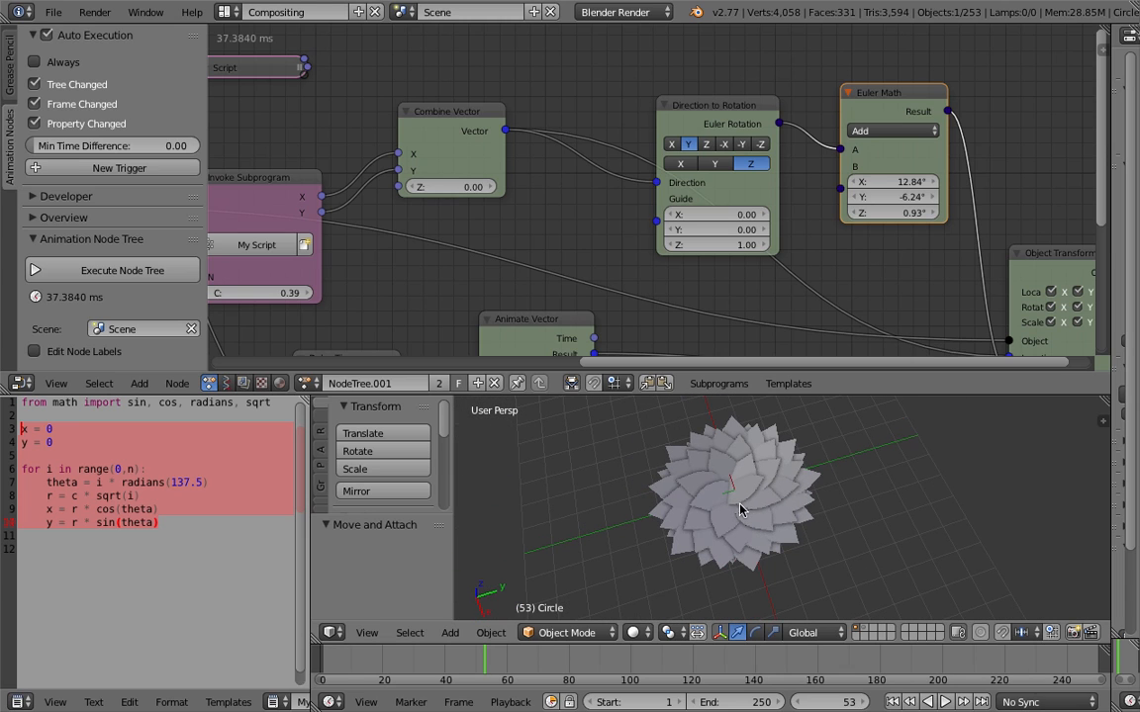
- Play the tilted-petal animation and scrub forward, stopping at frame 212
{"action": "key", "text": "alt+a"}
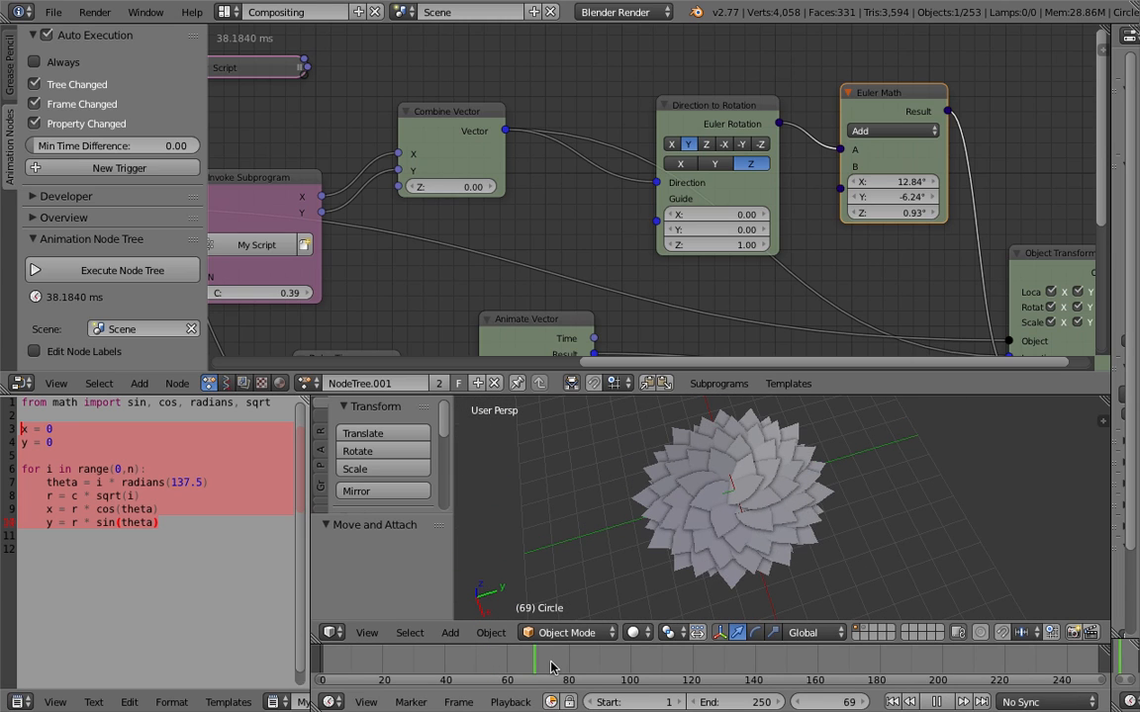
{"action": "left_click_drag", "start_coordinate": [591, 669], "coordinate": [980, 669]}
{"action": "key", "text": "alt+a"}
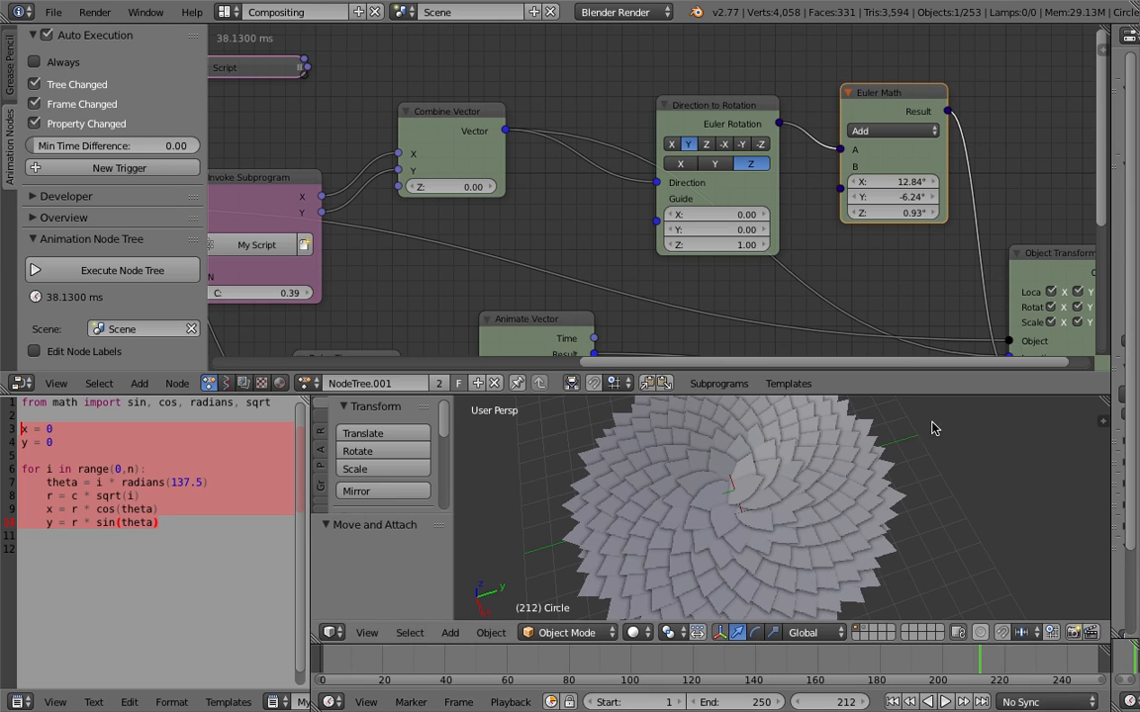
- Set Euler Math's B rotation to X 22.98°, Y -6.15°, Z 2.16° to tilt the petals more steeply
{"action": "left_click_drag", "start_coordinate": [911, 212], "coordinate": [1029, 181]}
{"action": "middle_click_drag", "start_coordinate": [733, 530], "coordinate": [657, 518]}
{"action": "scroll", "coordinate": [752, 253], "scroll_direction": "down", "scroll_amount": 1}
{"action": "scroll", "coordinate": [764, 459], "scroll_direction": "down", "scroll_amount": 4}
{"action": "scroll", "coordinate": [677, 509], "scroll_direction": "up", "scroll_amount": 6}
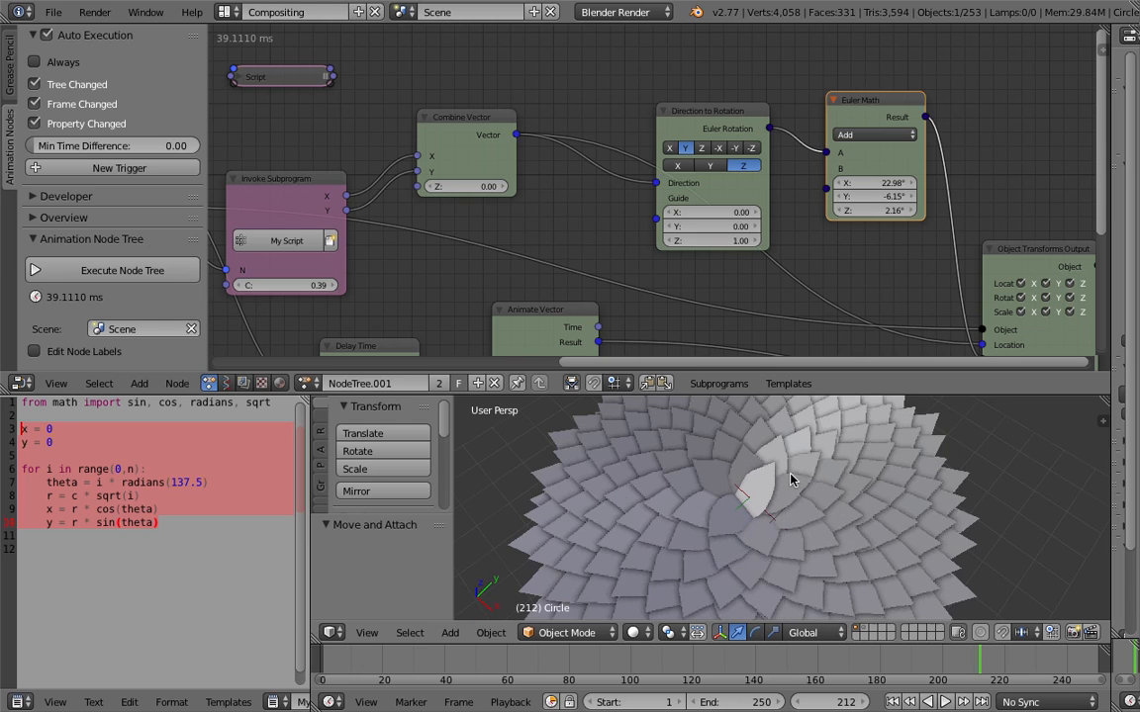
- Deselect all objects in the 3D viewport and save the project over the existing file
{"action": "key", "text": "a"}
{"action": "key", "text": "a"}
{"action": "scroll", "coordinate": [745, 516], "scroll_direction": "down", "scroll_amount": 4}
{"action": "key", "text": "ctrl+s"}
{"action": "left_click", "coordinate": [749, 514]}
{"action": "middle_click_drag", "start_coordinate": [749, 514], "coordinate": [751, 475]}
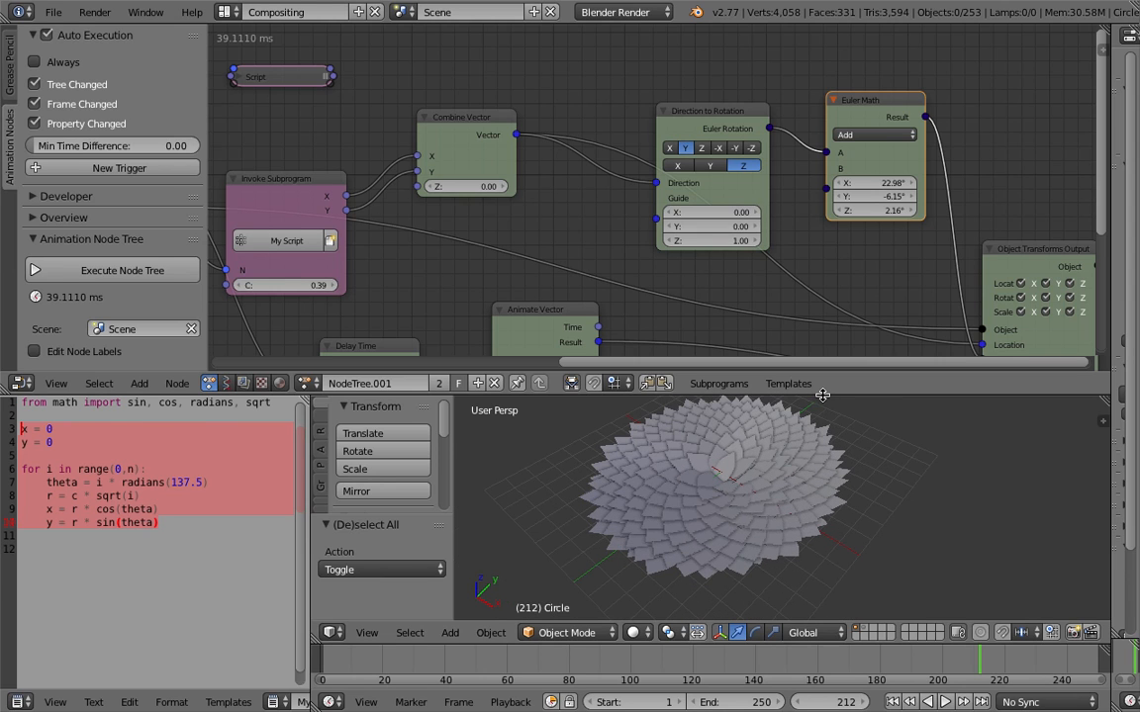
- Enlarge the 3D viewport and sketch branching plant shapes with Grease Pencil beside the flower
{"action": "left_click_drag", "start_coordinate": [822, 393], "coordinate": [821, 329]}
{"action": "middle_click_drag", "start_coordinate": [811, 415], "coordinate": [807, 465]}
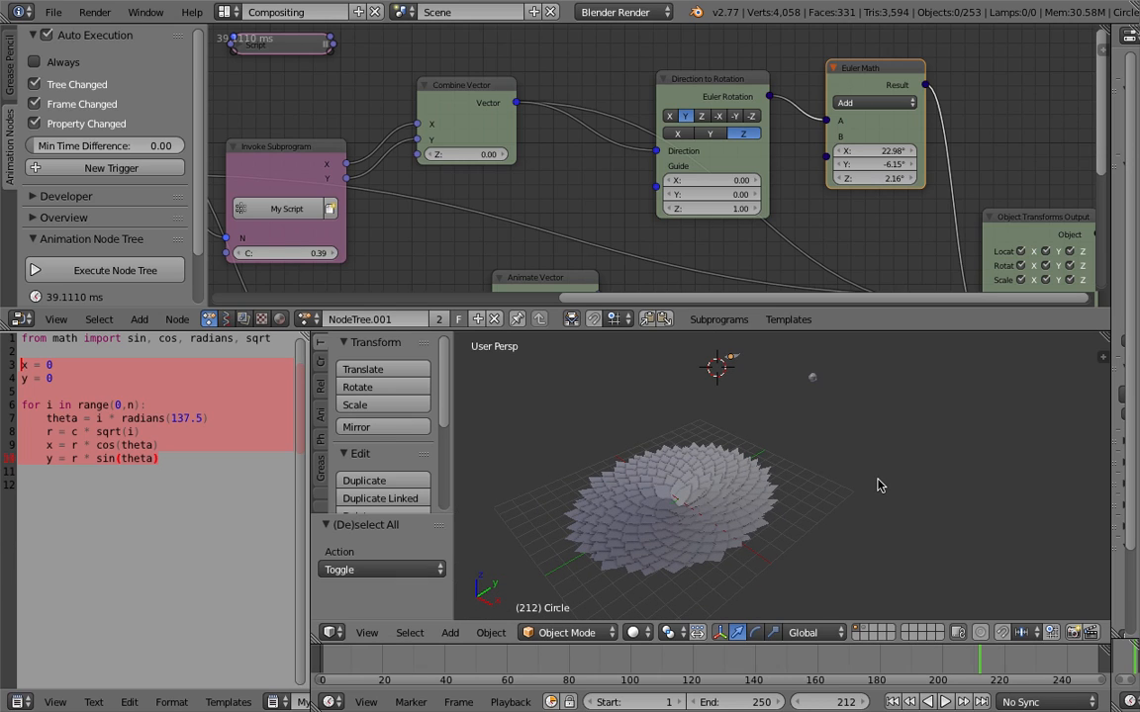
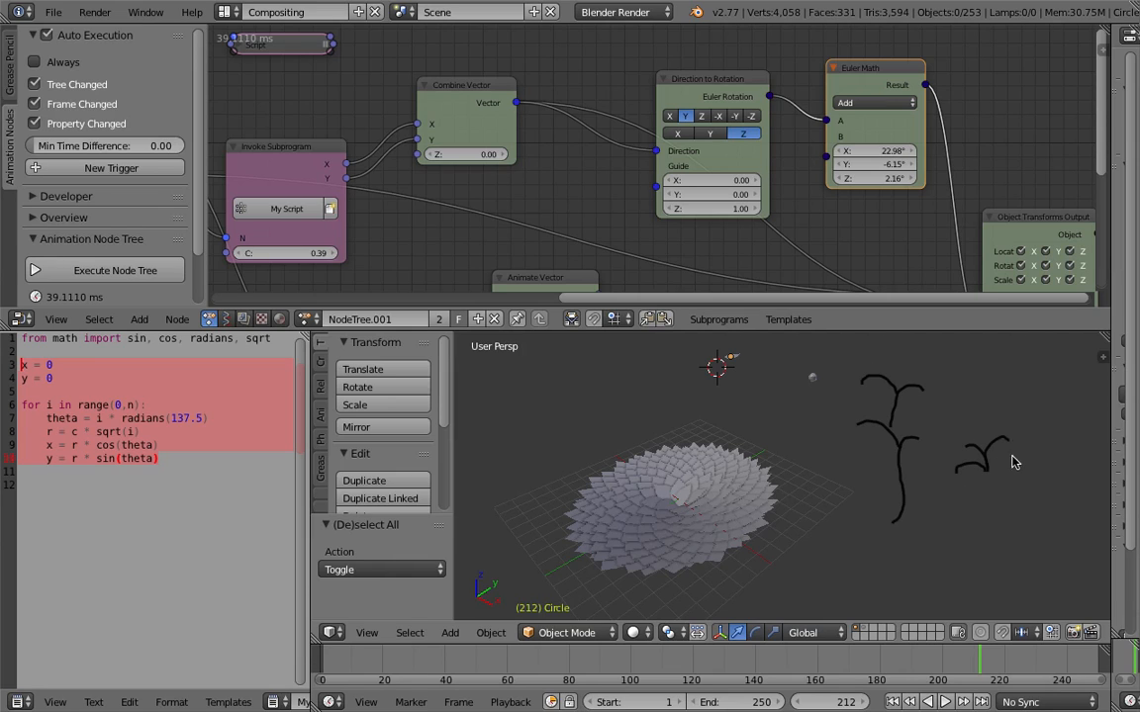
{"action": "middle_click_drag", "start_coordinate": [979, 508], "coordinate": [969, 478]}
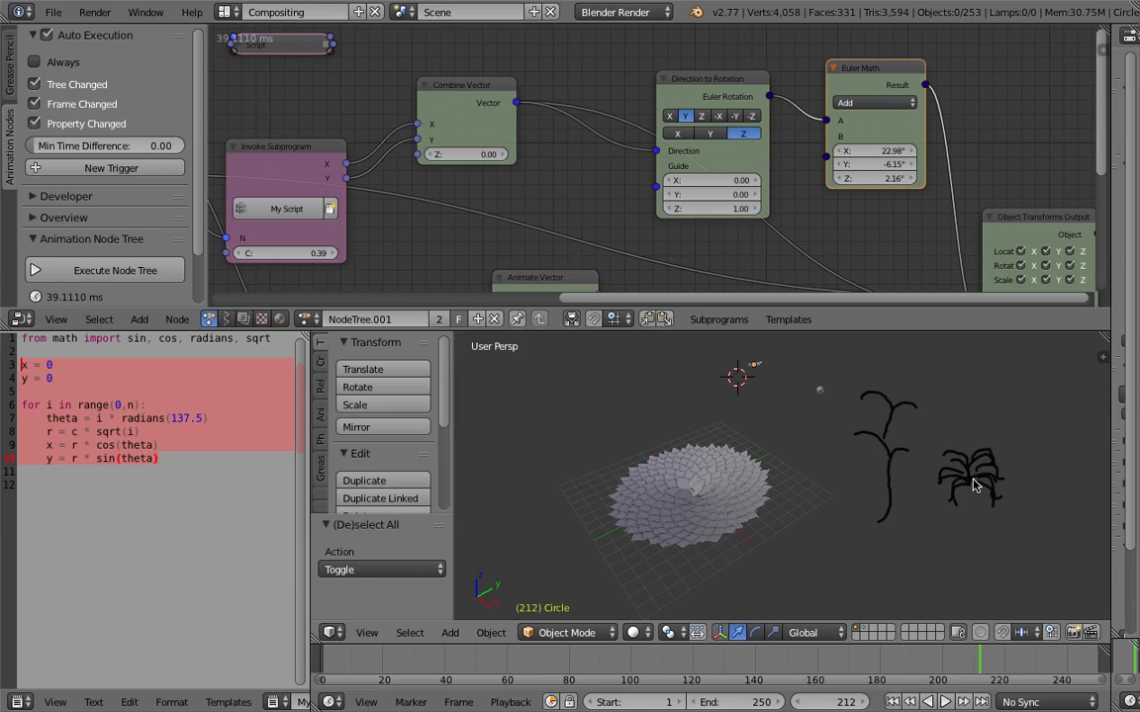
- Remove the Grease Pencil layer holding the plant sketches and hide the viewport's properties region
{"action": "left_click", "coordinate": [1099, 364]}
{"action": "scroll", "coordinate": [1026, 548], "scroll_direction": "down", "scroll_amount": 10}
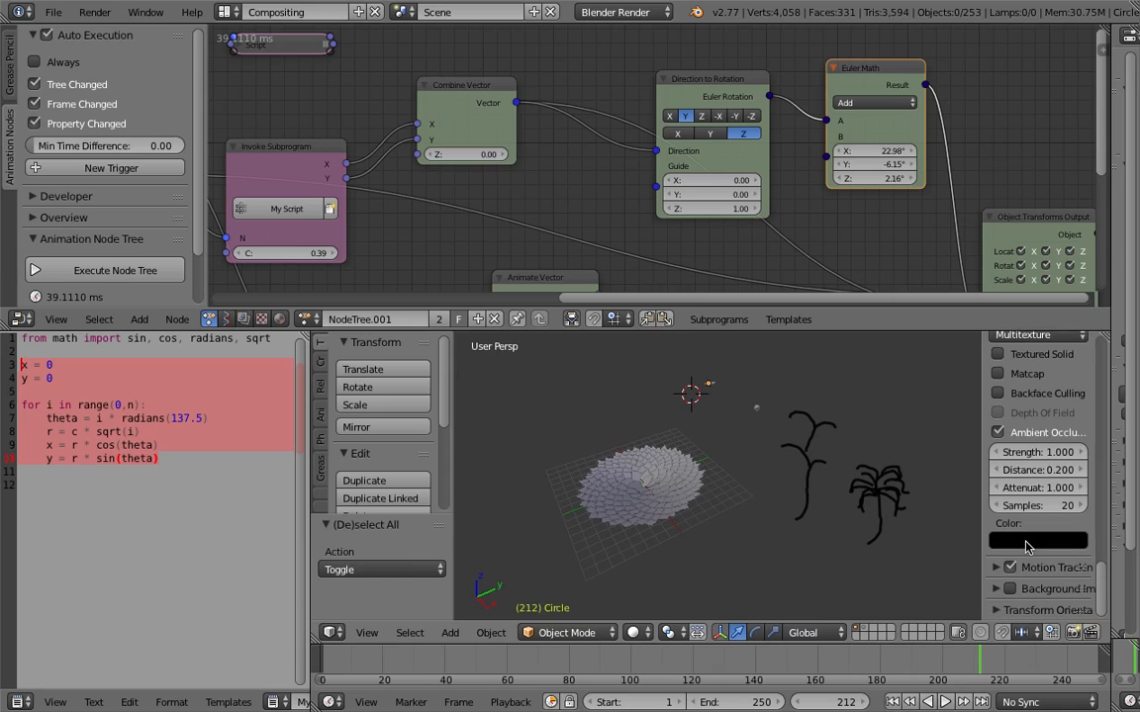
{"action": "left_click_drag", "start_coordinate": [983, 433], "coordinate": [947, 436]}
{"action": "middle_click_drag", "start_coordinate": [805, 521], "coordinate": [781, 491]}
{"action": "scroll", "coordinate": [1104, 472], "scroll_direction": "up", "scroll_amount": 8}
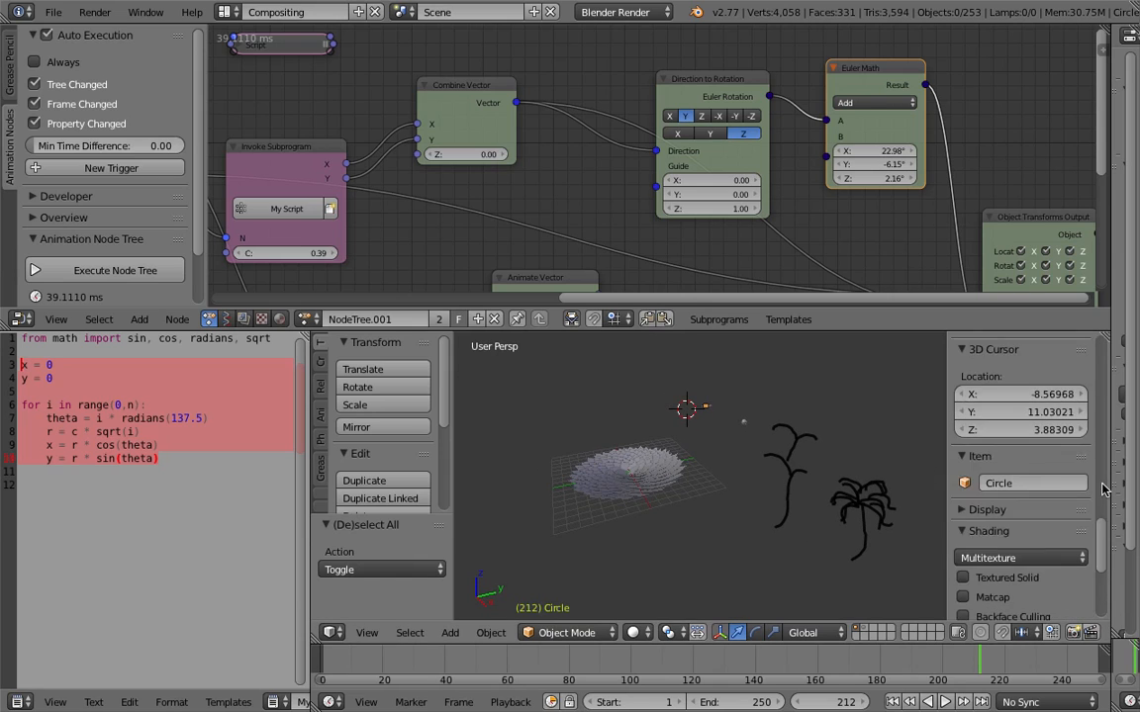
{"action": "left_click_drag", "start_coordinate": [1104, 495], "coordinate": [1094, 418]}
{"action": "left_click", "coordinate": [1080, 422]}
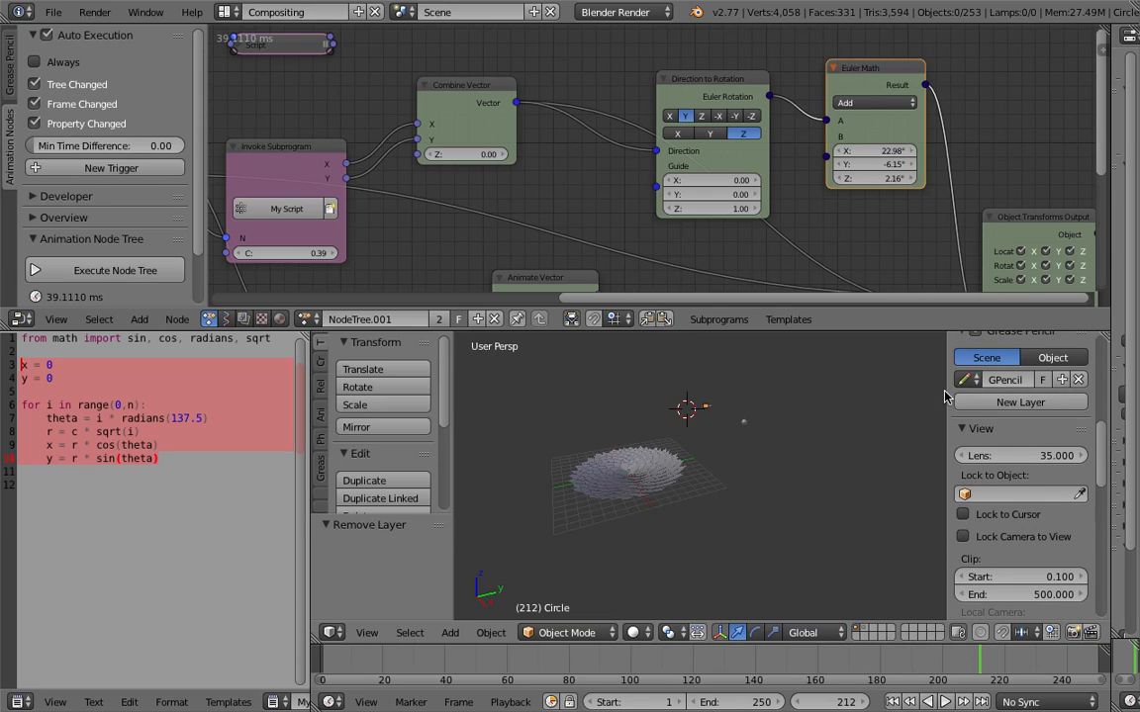
{"action": "left_click_drag", "start_coordinate": [945, 376], "coordinate": [1106, 383]}
- Frame the flower closely in the 3D viewport and save the project, overwriting the existing version
{"action": "scroll", "coordinate": [783, 461], "scroll_direction": "up", "scroll_amount": 2}
{"action": "middle_click_drag", "start_coordinate": [682, 457], "coordinate": [778, 557], "text": "shift"}
{"action": "scroll", "coordinate": [784, 554], "scroll_direction": "up", "scroll_amount": 3}
{"action": "mouse_move", "coordinate": [787, 511]}
{"action": "middle_mouse_down"}
{"action": "mouse_move", "coordinate": [692, 416]}
{"action": "mouse_move", "coordinate": [664, 422]}
{"action": "mouse_move", "coordinate": [762, 504]}
{"action": "mouse_move", "coordinate": [732, 484]}
{"action": "middle_mouse_up"}
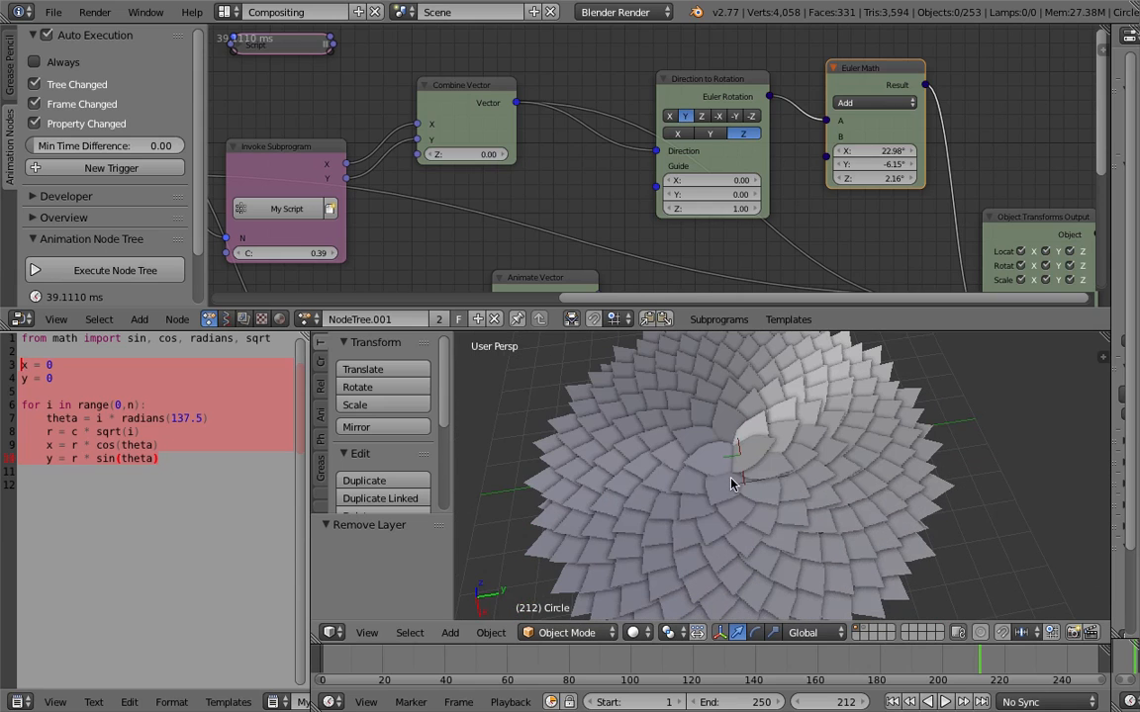
{"action": "scroll", "coordinate": [575, 211], "scroll_direction": "down", "scroll_amount": 1}
{"action": "middle_click_drag", "start_coordinate": [539, 226], "coordinate": [679, 192]}
{"action": "key", "text": "ctrl+s"}
{"action": "left_click", "coordinate": [640, 184]}
- Reposition the Invoke Subprogram node slightly higher in the node tree
{"action": "left_click_drag", "start_coordinate": [468, 115], "coordinate": [473, 93]}
{"action": "mouse_move", "coordinate": [480, 190]}
{"action": "left_mouse_down"}
{"action": "mouse_move", "coordinate": [543, 190]}
{"action": "mouse_move", "coordinate": [480, 190]}
{"action": "left_mouse_up"}
{"action": "scroll", "coordinate": [745, 414], "scroll_direction": "down", "scroll_amount": 3}
{"action": "middle_click_drag", "start_coordinate": [745, 414], "coordinate": [857, 465]}
- Save the project as a new version named AN_phy_006.blend on the Desktop
{"action": "key", "text": "super+s"}
{"action": "left_click", "coordinate": [53, 12]}
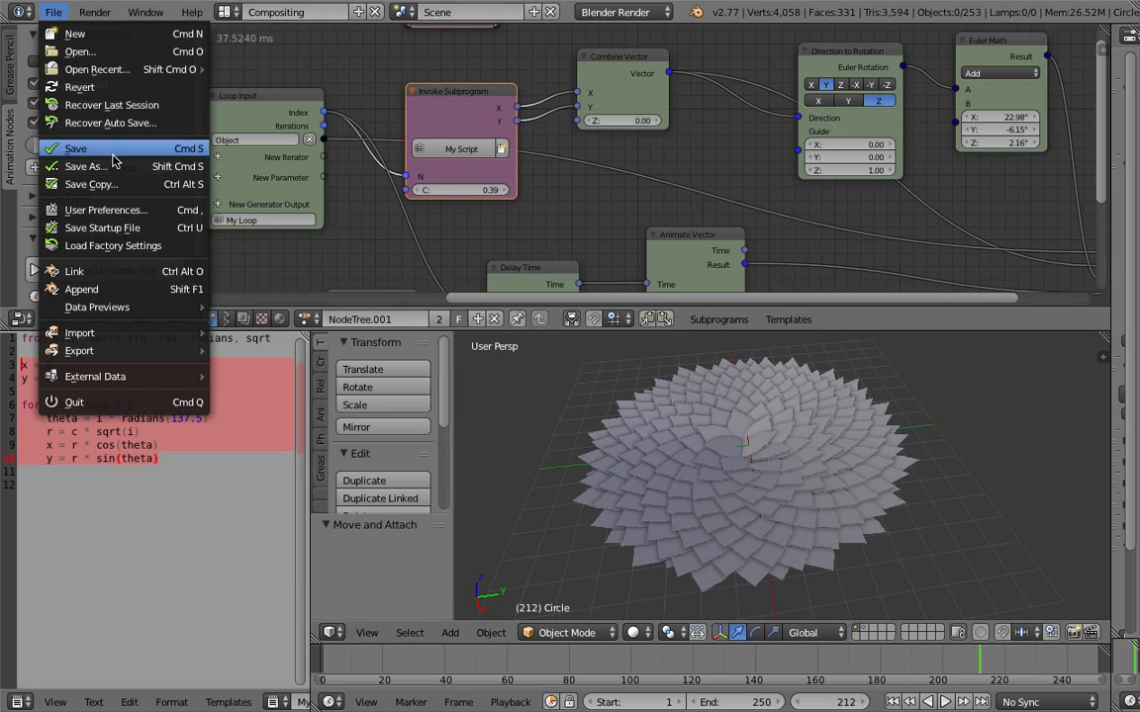
{"action": "left_click", "coordinate": [112, 165]}
{"action": "left_click", "coordinate": [1009, 79]}
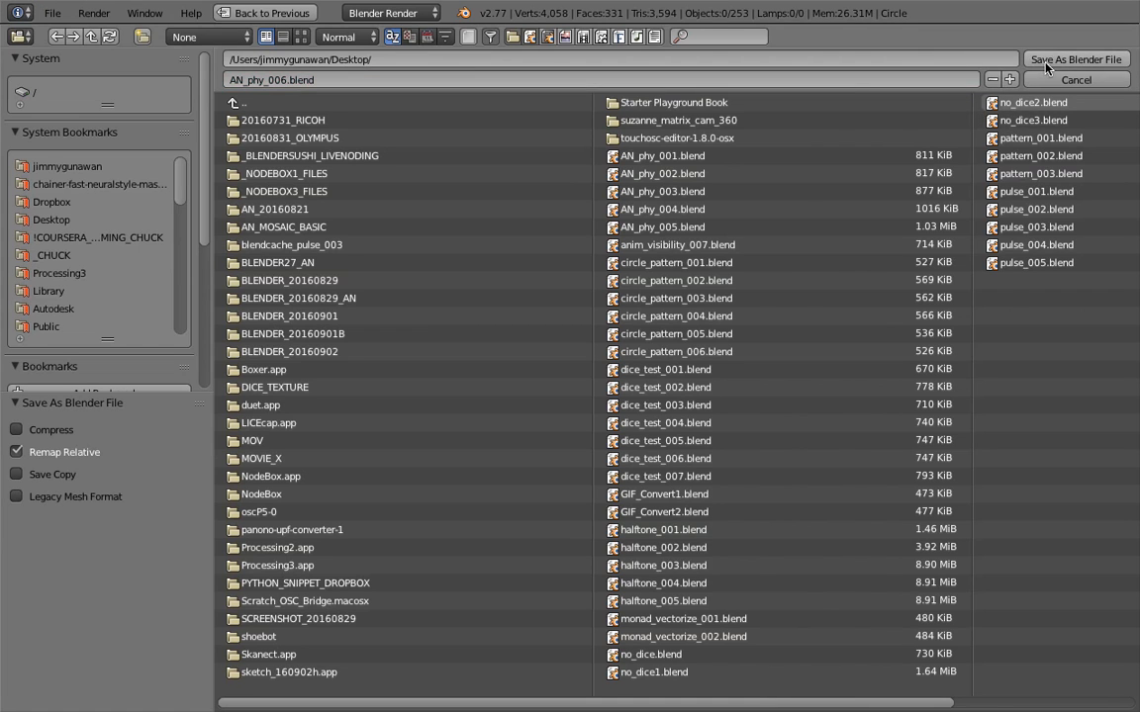
{"action": "left_click", "coordinate": [1047, 63]}
- Clear the code selection in the script and widen the text editor slightly
{"action": "middle_click_drag", "start_coordinate": [758, 471], "coordinate": [791, 456]}
{"action": "middle_click_drag", "start_coordinate": [562, 211], "coordinate": [614, 161]}
{"action": "middle_click_drag", "start_coordinate": [502, 219], "coordinate": [521, 201]}
{"action": "left_click", "coordinate": [161, 448]}
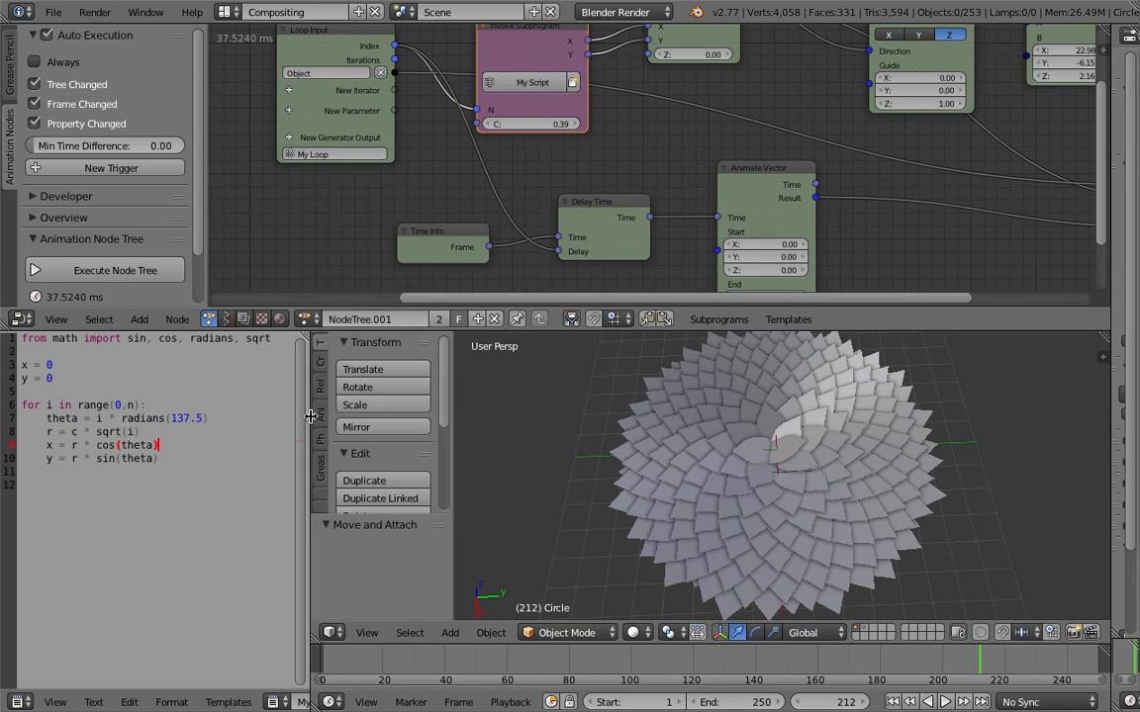
{"action": "left_click_drag", "start_coordinate": [311, 415], "coordinate": [335, 418]}
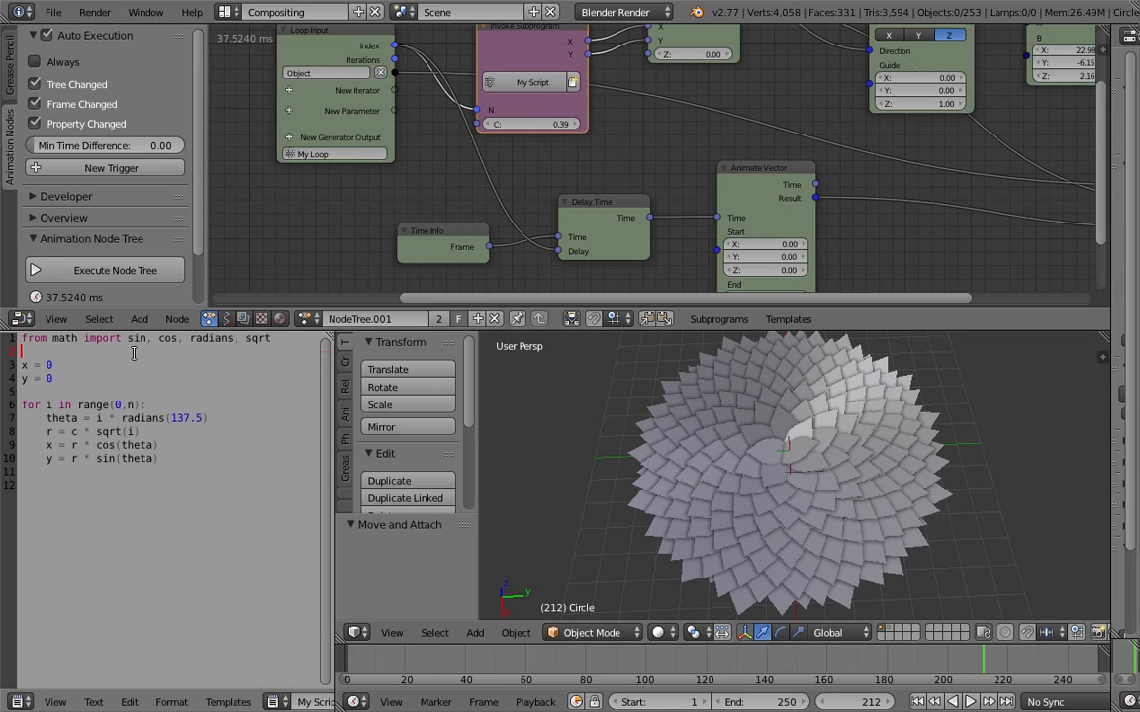
- Move the Loop Input node farther from the Invoke Subprogram node and shift Invoke Subprogram upward
{"action": "middle_click_drag", "start_coordinate": [439, 174], "coordinate": [469, 267]}
{"action": "left_click_drag", "start_coordinate": [549, 111], "coordinate": [558, 98]}
{"action": "scroll", "coordinate": [544, 156], "scroll_direction": "up", "scroll_amount": 1}
{"action": "left_click_drag", "start_coordinate": [372, 120], "coordinate": [315, 132]}
{"action": "middle_click_drag", "start_coordinate": [563, 103], "coordinate": [555, 161]}
{"action": "left_click_drag", "start_coordinate": [542, 94], "coordinate": [537, 62]}
{"action": "left_click_drag", "start_coordinate": [557, 156], "coordinate": [548, 114]}
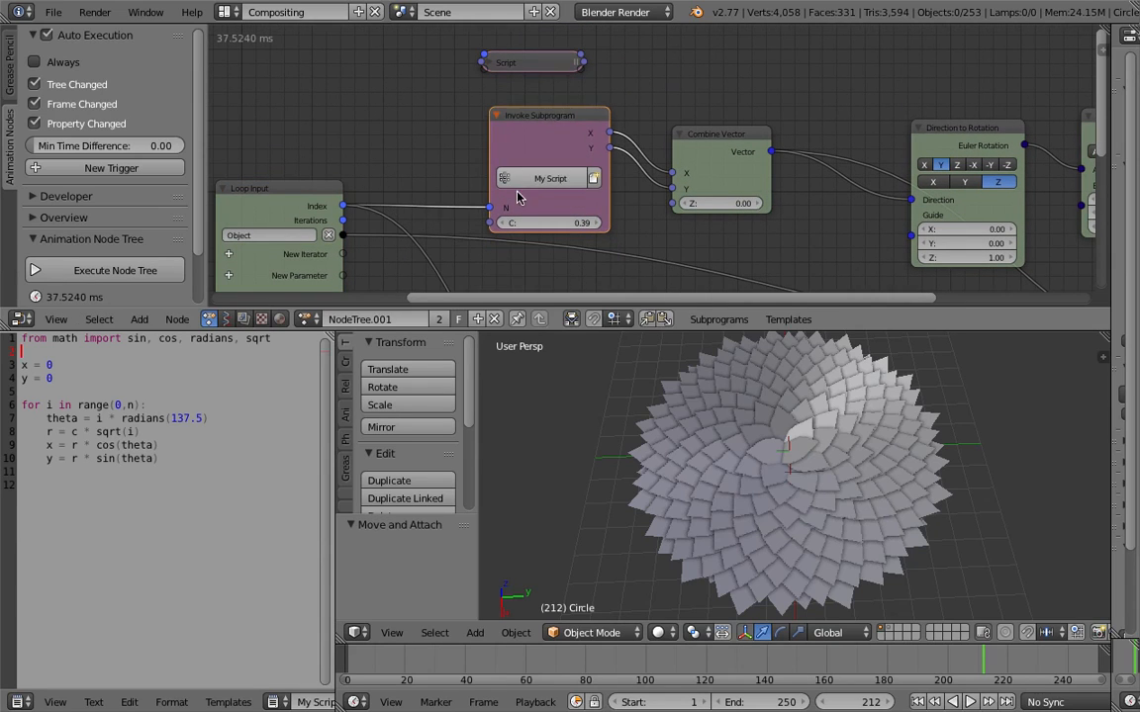
{"action": "middle_click_drag", "start_coordinate": [544, 113], "coordinate": [560, 239]}
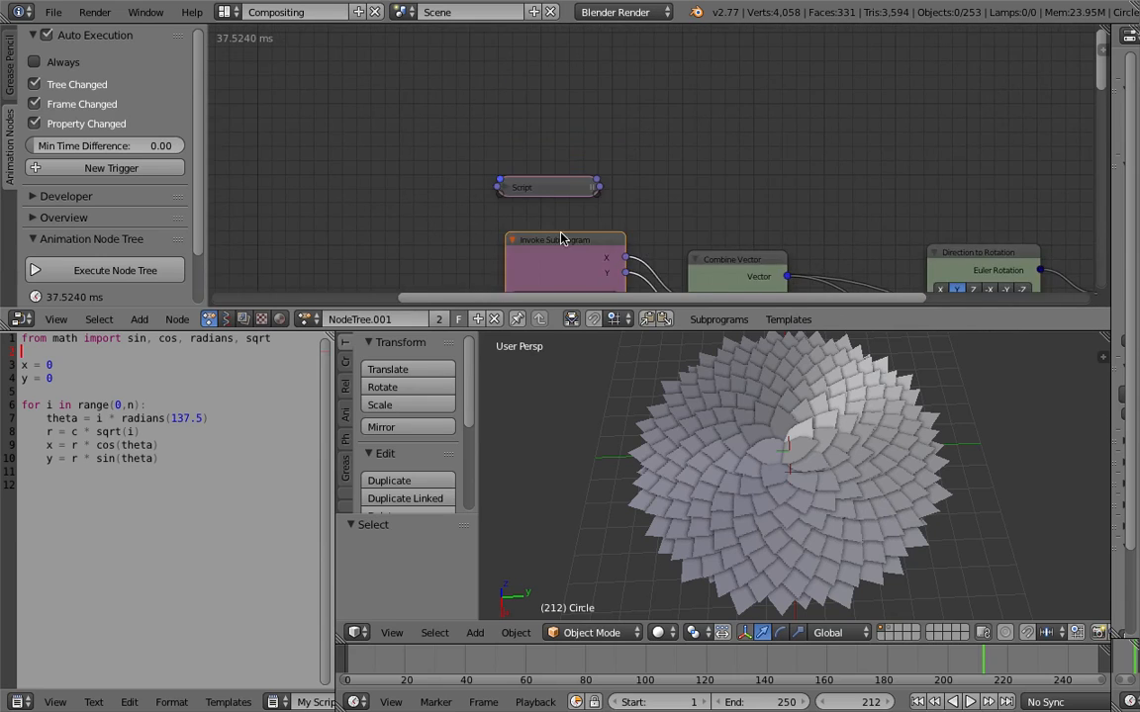
- Expand the collapsed Script node and place it above the Invoke Subprogram node
{"action": "scroll", "coordinate": [561, 234], "scroll_direction": "up", "scroll_amount": 1}
{"action": "left_click", "coordinate": [484, 193]}
{"action": "left_click_drag", "start_coordinate": [509, 195], "coordinate": [501, 55]}
{"action": "scroll", "coordinate": [455, 122], "scroll_direction": "down", "scroll_amount": 1}
{"action": "middle_click_drag", "start_coordinate": [449, 123], "coordinate": [451, 99]}
{"action": "left_click_drag", "start_coordinate": [587, 38], "coordinate": [582, 31]}
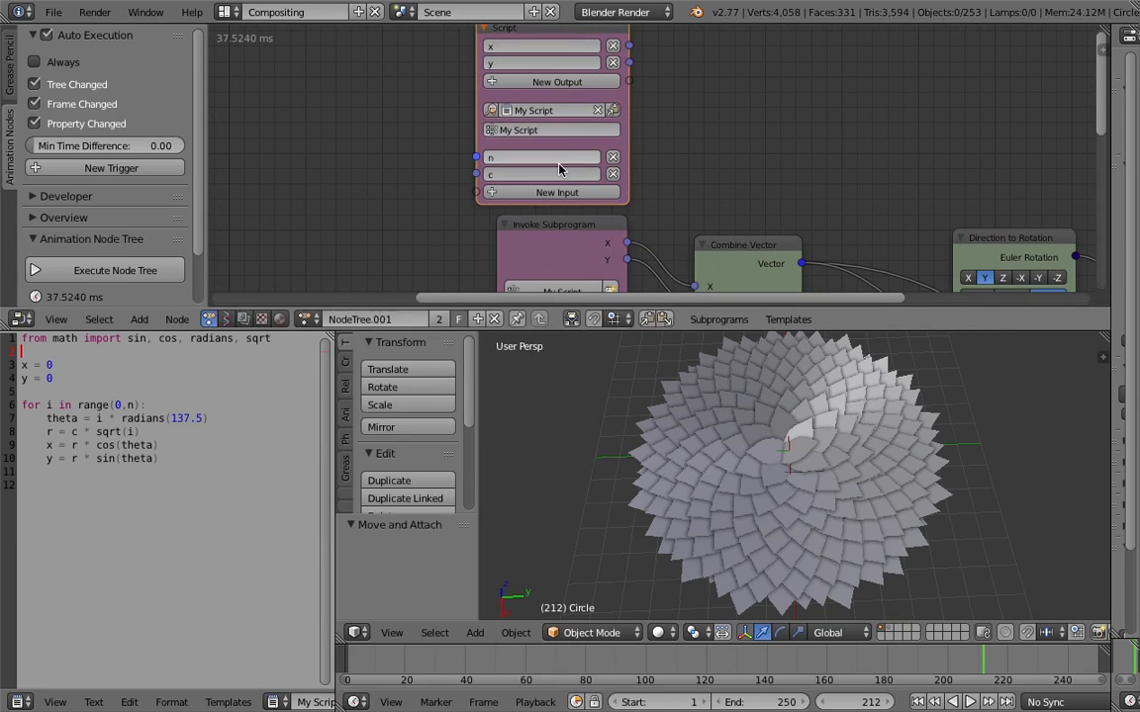
{"action": "left_click", "coordinate": [568, 192]}
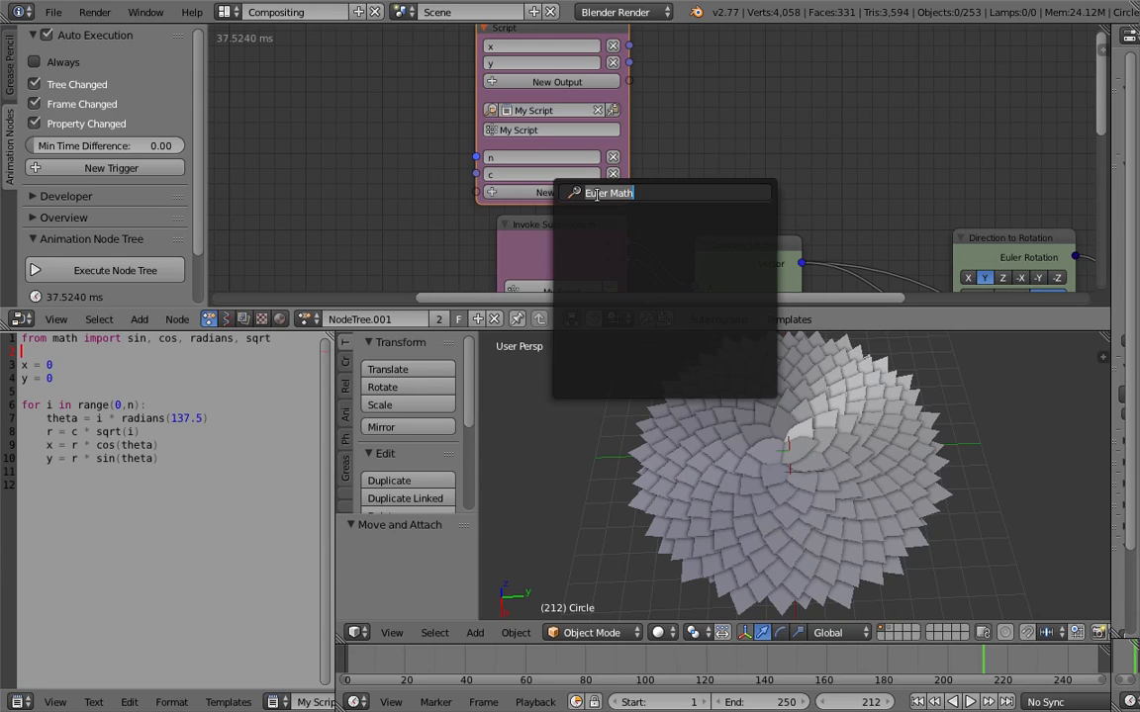
{"action": "type", "text": "magic"}
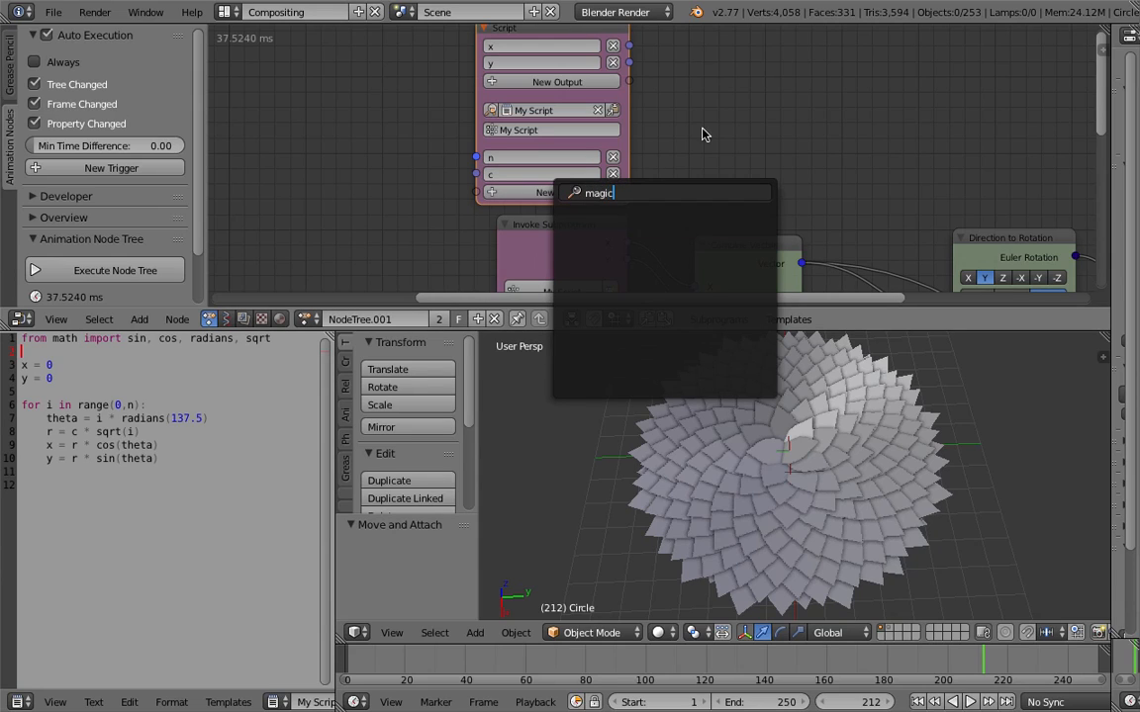
{"action": "key", "text": "Escape"}
- Add a new input of type Float List to the Script node
{"action": "left_click", "coordinate": [559, 192]}
{"action": "type", "text": "flo"}
{"action": "key", "text": "Down"}
{"action": "key", "text": "Return"}
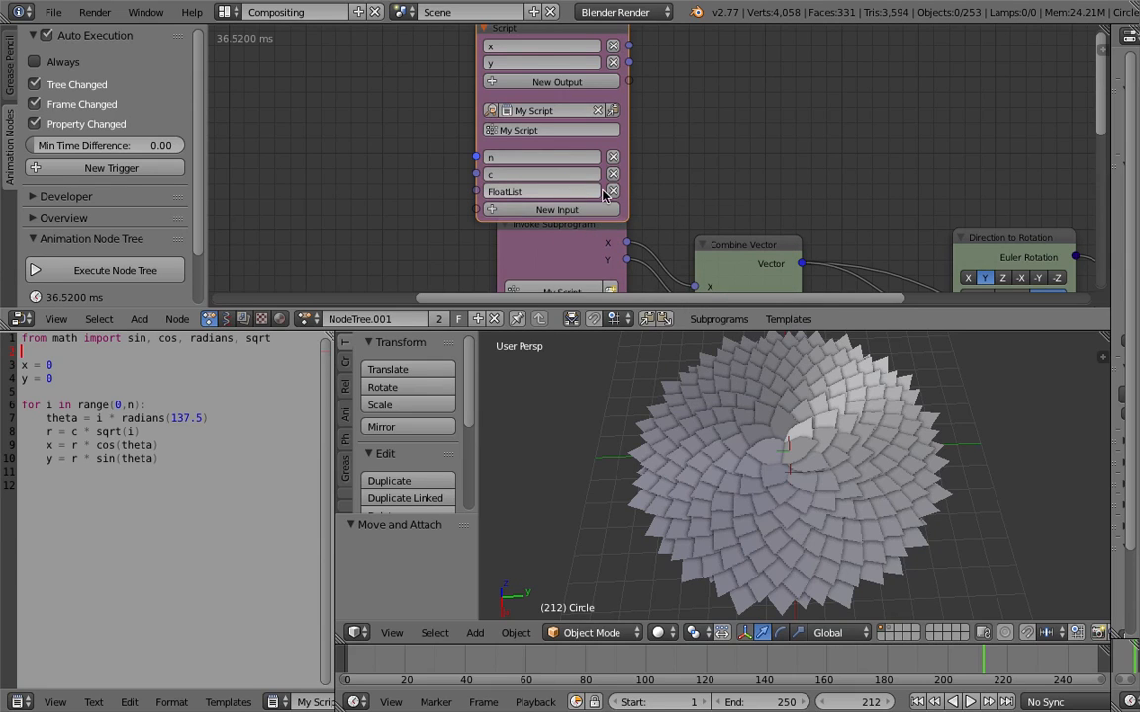
- Replace the Script node's Float List input with a Float input named magic
{"action": "left_click", "coordinate": [612, 192]}
{"action": "left_click", "coordinate": [574, 195]}
{"action": "type", "text": "float"}
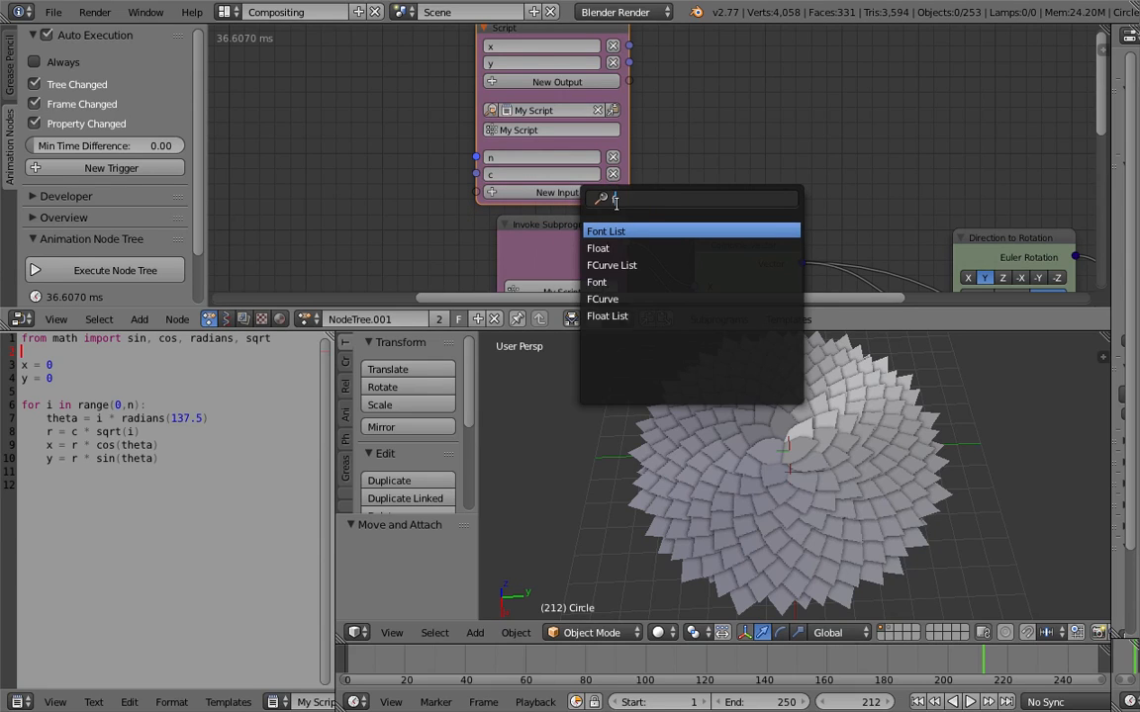
{"action": "left_click", "coordinate": [620, 231]}
{"action": "double_click", "coordinate": [535, 190]}
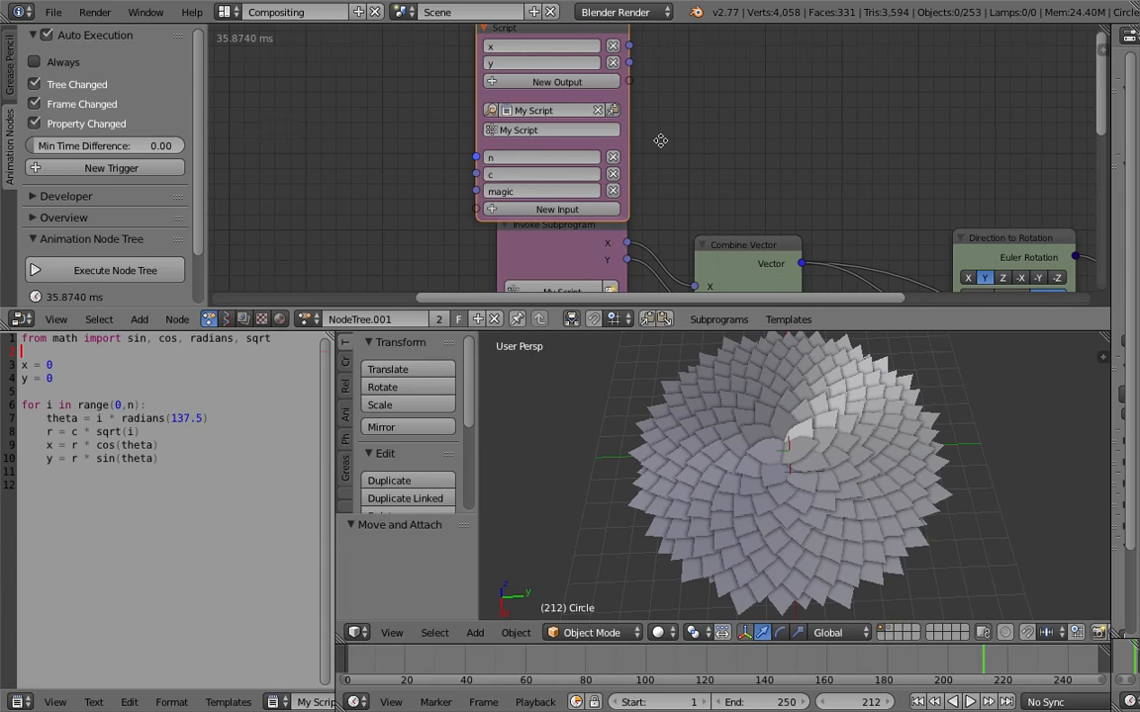
- Move the Script node upward, clear of the Invoke Subprogram node
{"action": "middle_click_drag", "start_coordinate": [661, 139], "coordinate": [656, 135]}
{"action": "left_click", "coordinate": [621, 90]}
{"action": "left_click", "coordinate": [117, 372]}
{"action": "middle_click_drag", "start_coordinate": [452, 183], "coordinate": [470, 186]}
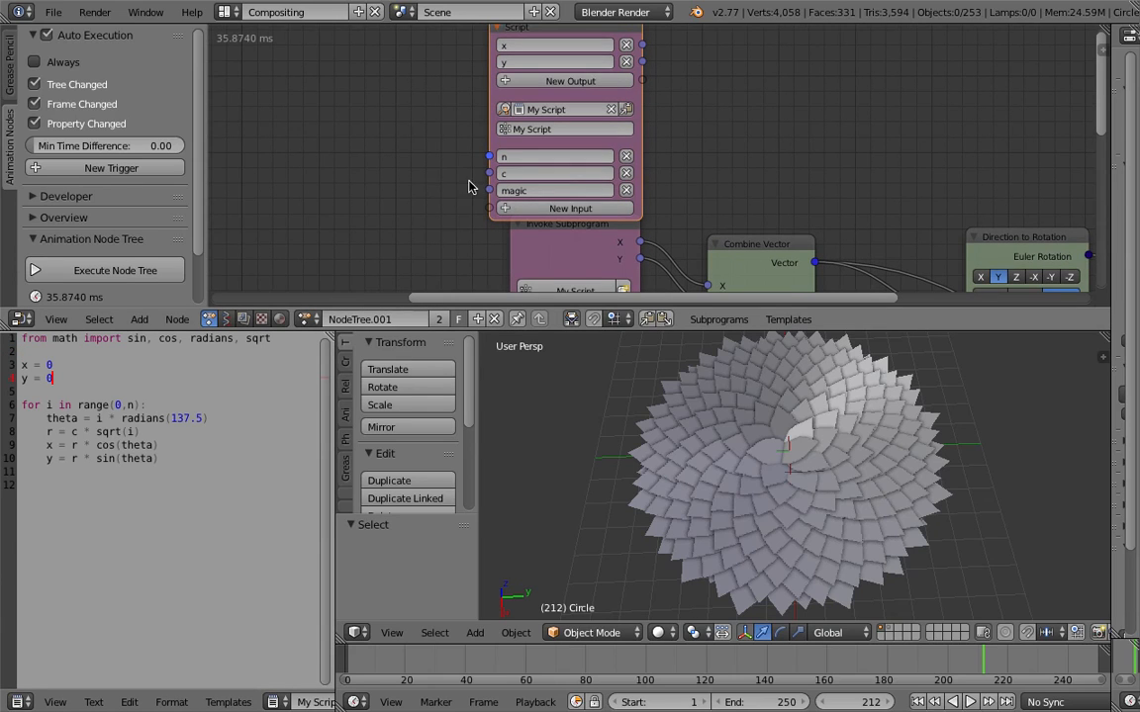
{"action": "key", "text": "shift+a"}
{"action": "middle_click_drag", "start_coordinate": [467, 174], "coordinate": [476, 156]}
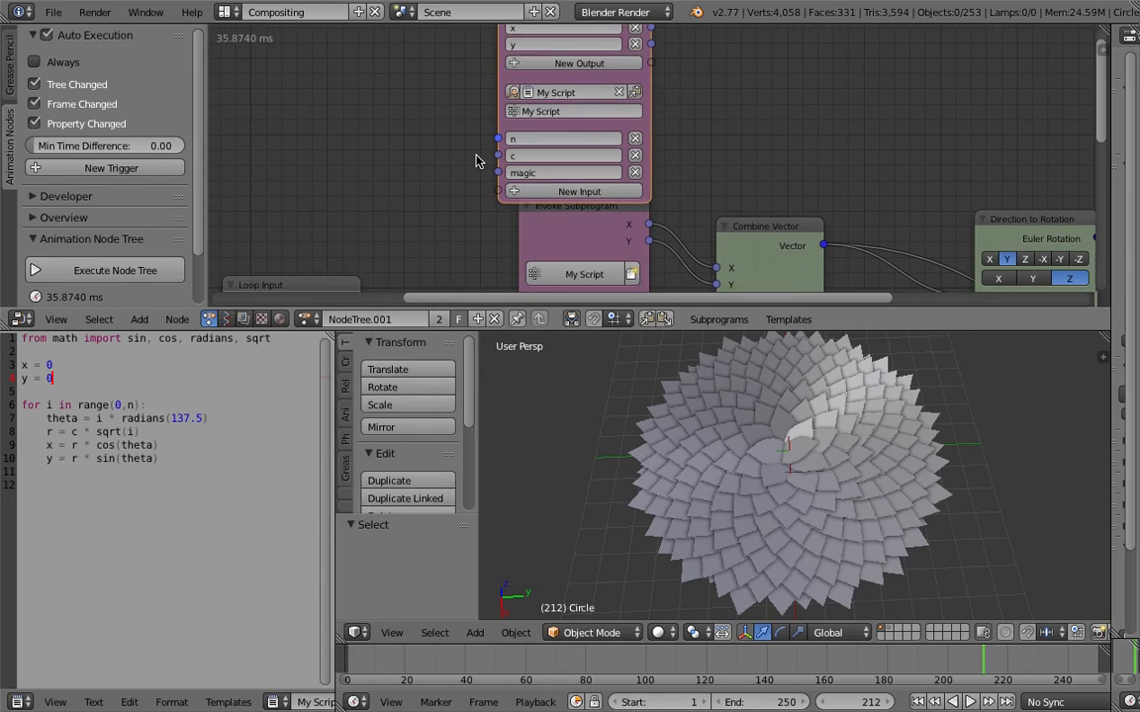
{"action": "left_click_drag", "start_coordinate": [610, 126], "coordinate": [616, 105]}
- Add a Float Input node beside the Invoke Subprogram node and set its value to 137.5
{"action": "middle_click_drag", "start_coordinate": [413, 187], "coordinate": [437, 115]}
{"action": "key", "text": "shift+a"}
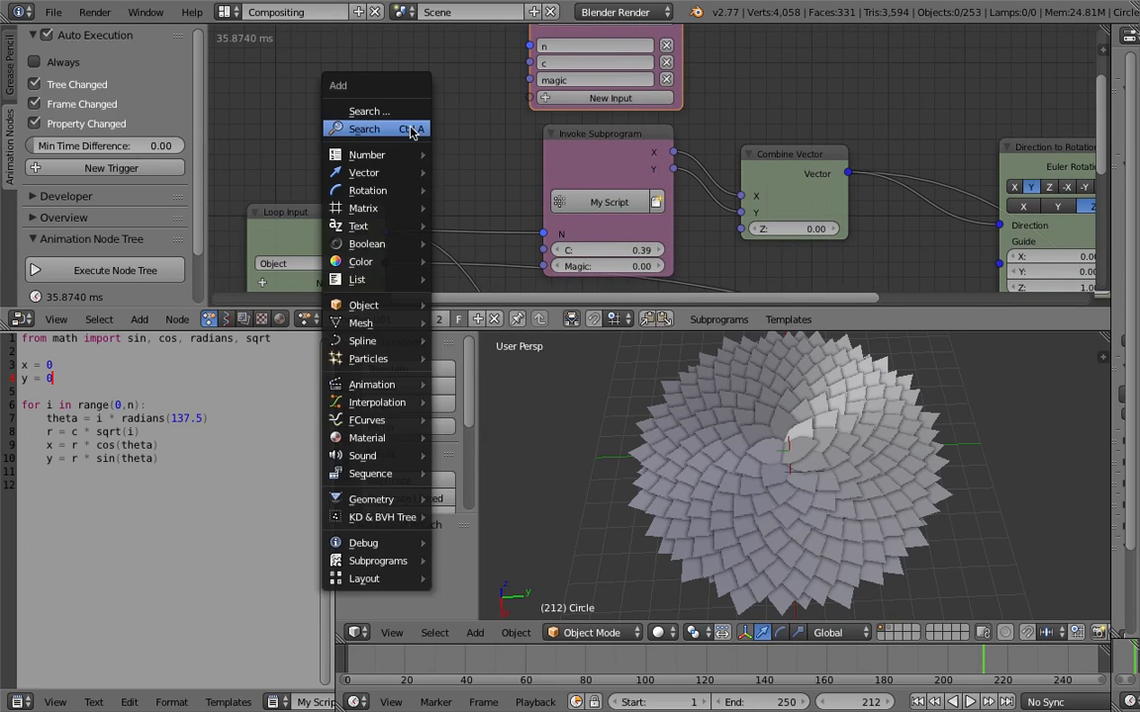
{"action": "left_click", "coordinate": [409, 127]}
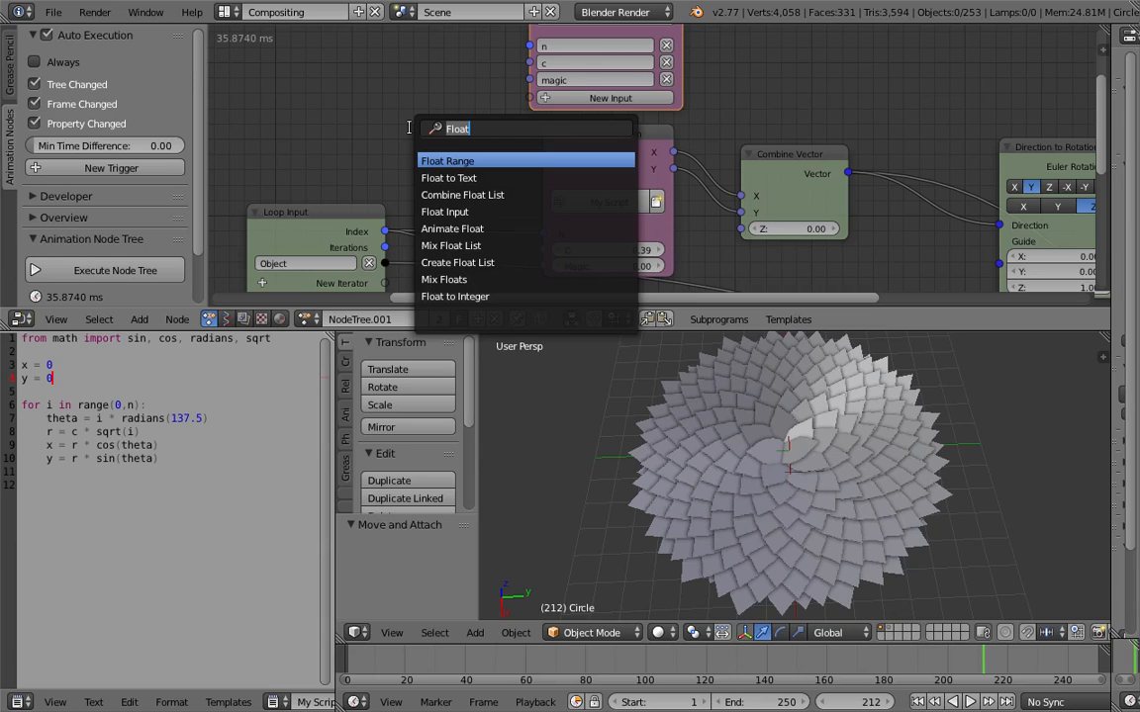
{"action": "type", "text": "float i"}
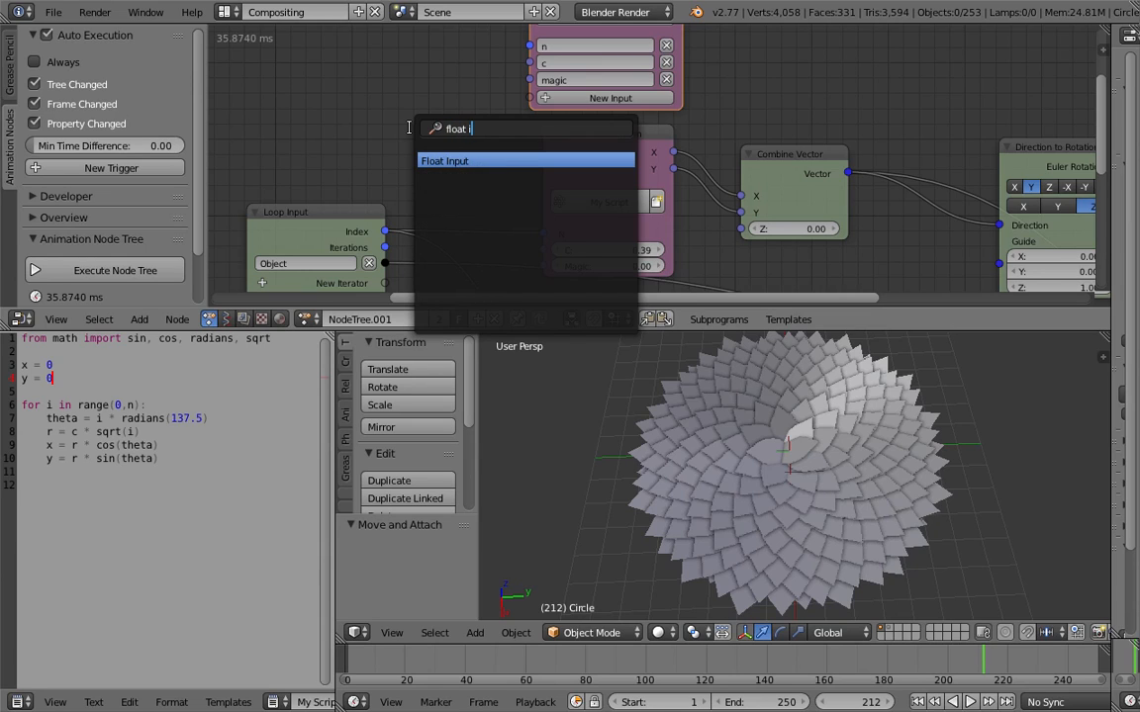
{"action": "key", "text": "Return"}
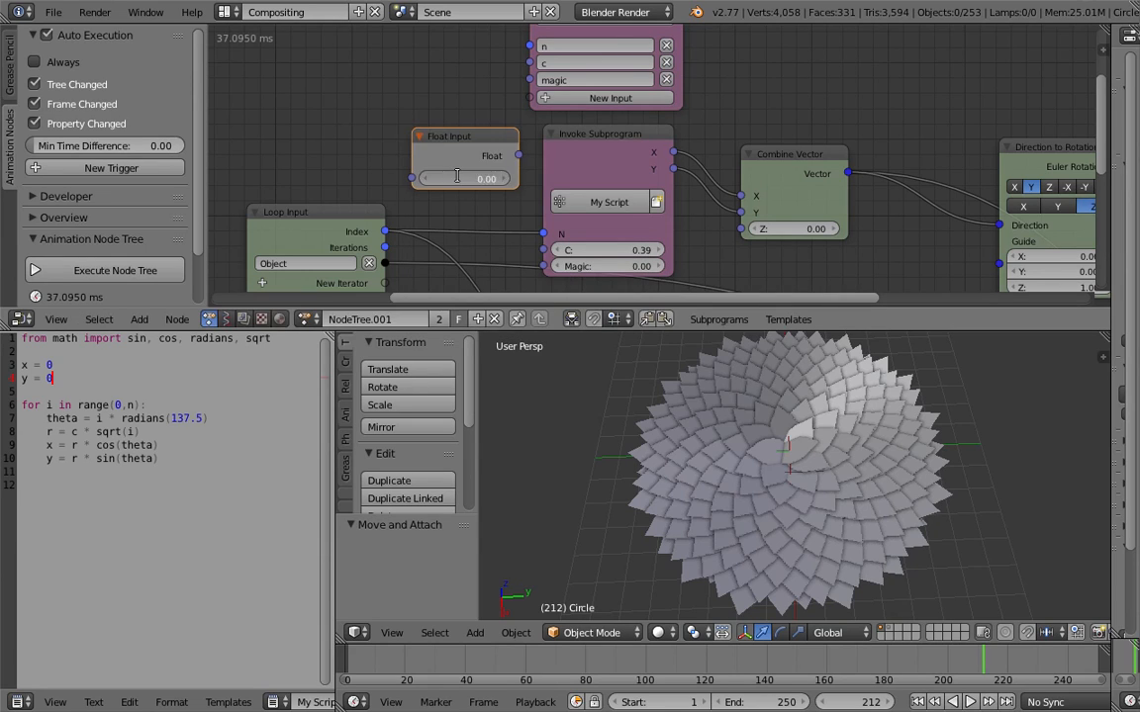
{"action": "left_click", "coordinate": [458, 177]}
{"action": "type", "text": "137.5"}
{"action": "key", "text": "Return"}
- Connect the Float Input to Invoke Subprogram's Magic input and replace 137.5 with magic in the script's radians call
{"action": "left_click_drag", "start_coordinate": [465, 137], "coordinate": [543, 266]}
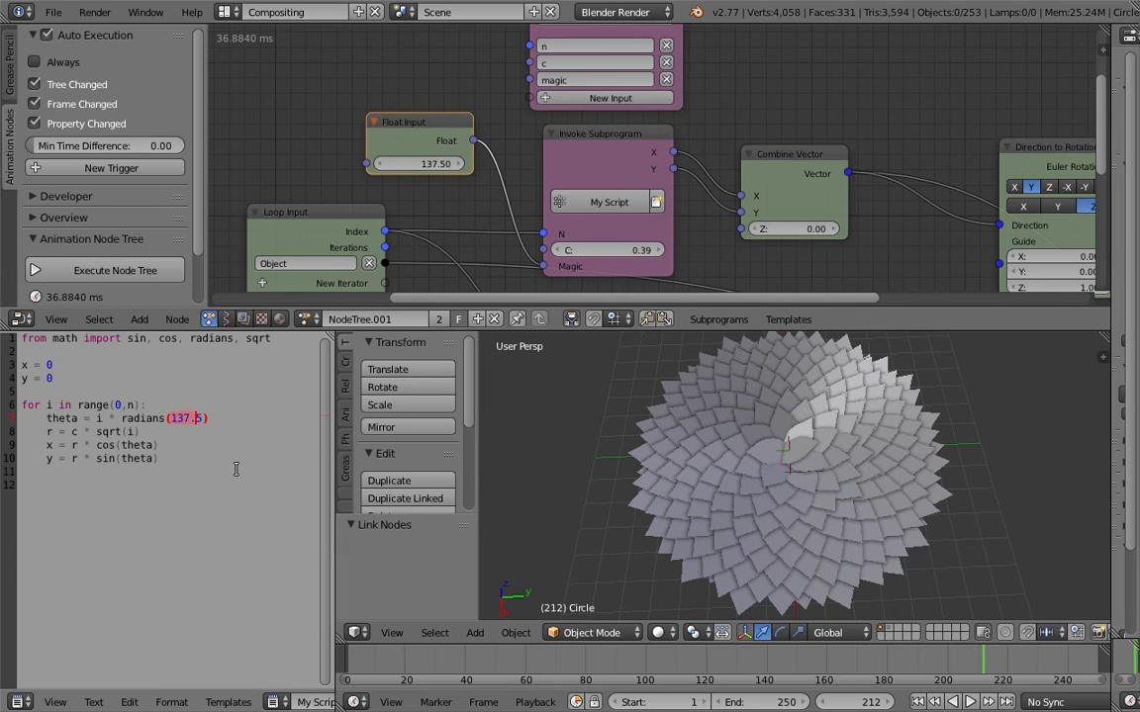
{"action": "left_click", "coordinate": [746, 458]}
{"action": "middle_click_drag", "start_coordinate": [746, 458], "coordinate": [728, 439]}
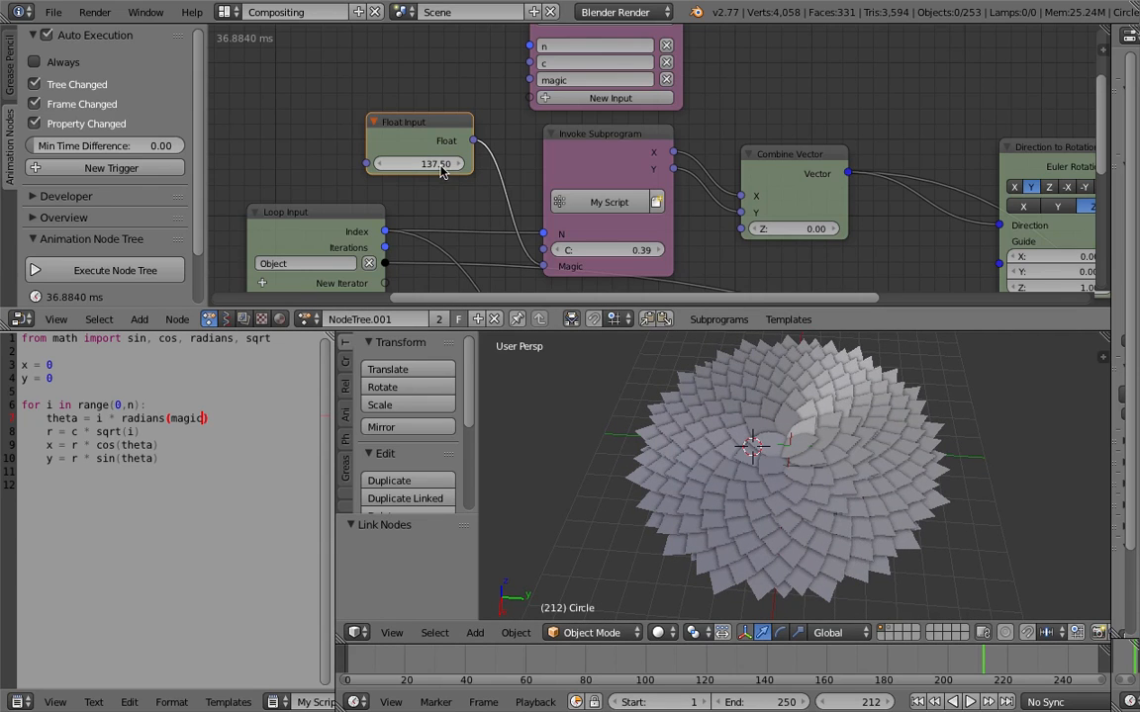
- Raise the Float Input value to 138.16 and inspect the petal pattern from above
{"action": "left_click_drag", "start_coordinate": [416, 165], "coordinate": [451, 164]}
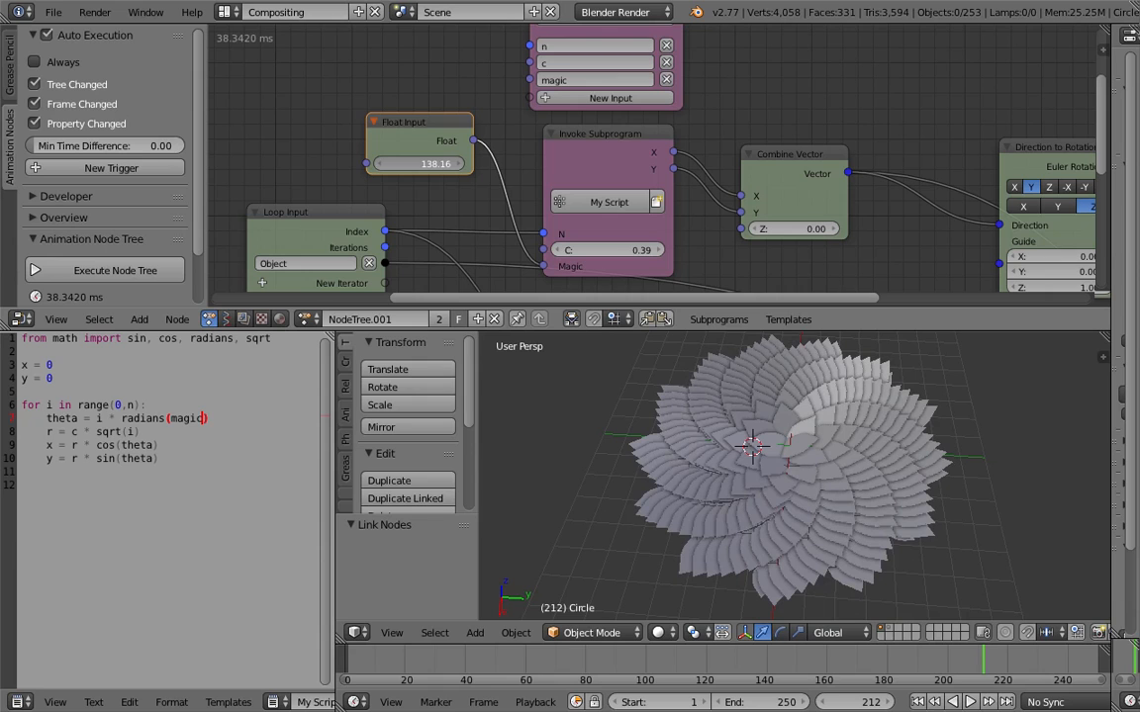
{"action": "middle_click_drag", "start_coordinate": [636, 389], "coordinate": [762, 449]}
{"action": "scroll", "coordinate": [779, 447], "scroll_direction": "down", "scroll_amount": 1}
{"action": "left_click", "coordinate": [600, 404]}
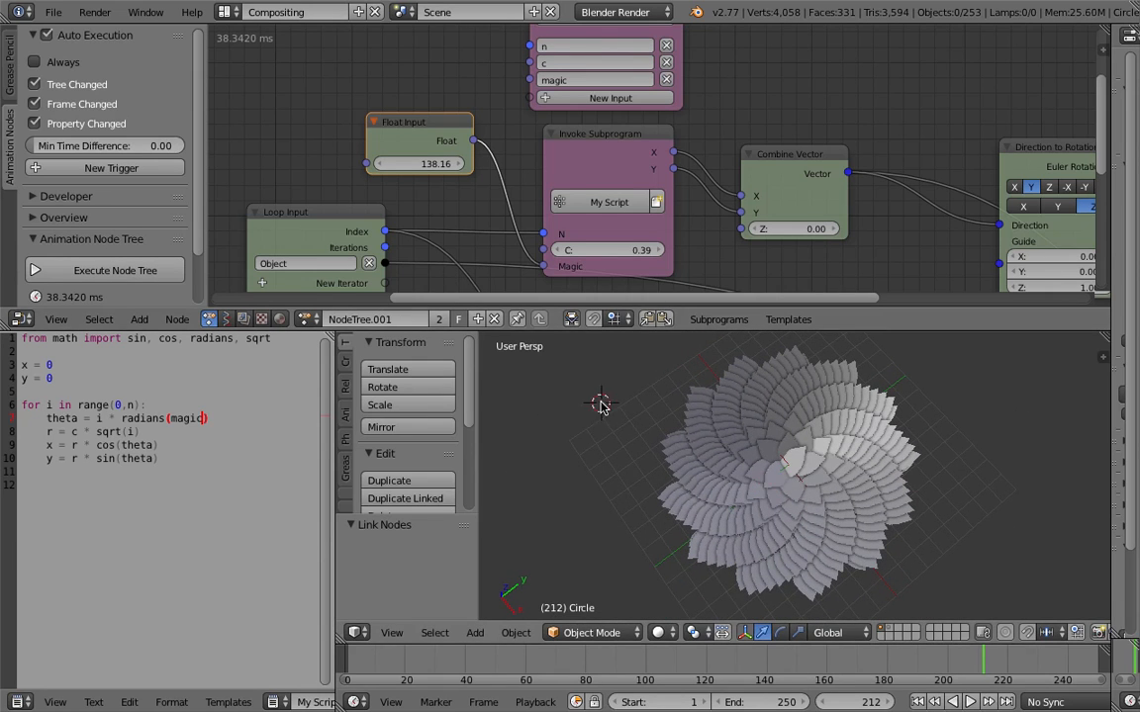
{"action": "scroll", "coordinate": [569, 428], "scroll_direction": "up", "scroll_amount": 2}
{"action": "mouse_move", "coordinate": [590, 425]}
{"action": "middle_mouse_down"}
{"action": "mouse_move", "coordinate": [581, 410]}
{"action": "mouse_move", "coordinate": [581, 426]}
{"action": "middle_mouse_up"}
- Raise the Float Input value to 138.46 and view the flower from several angles
{"action": "left_click_drag", "start_coordinate": [433, 167], "coordinate": [434, 167]}
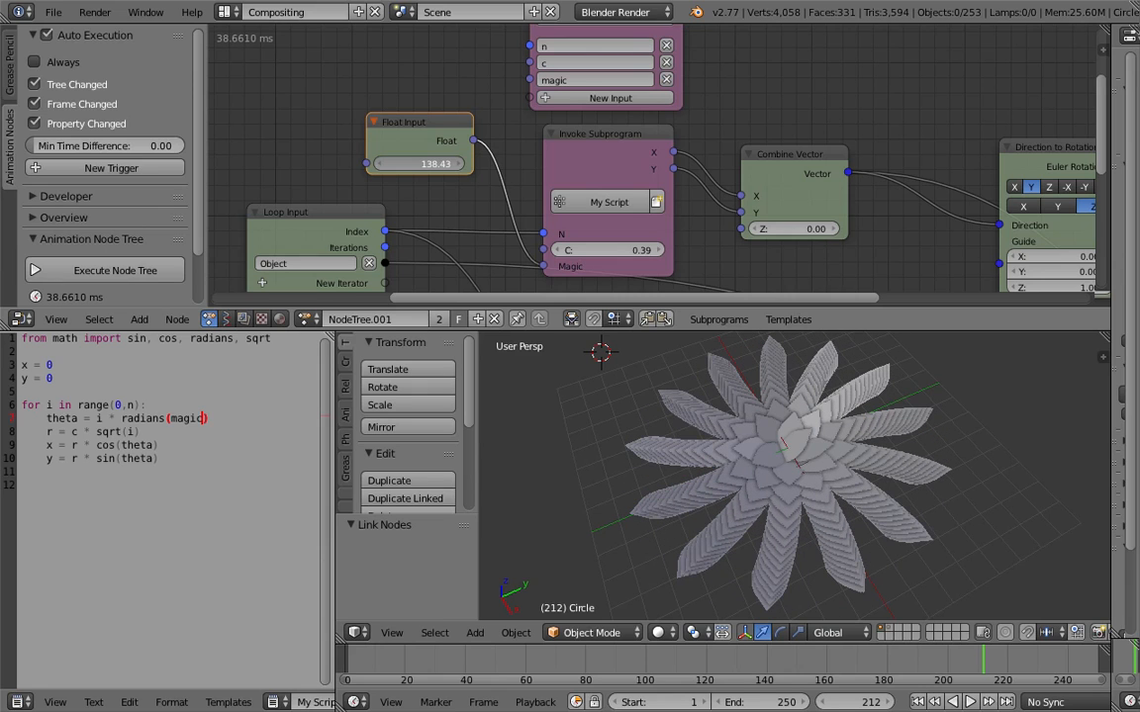
{"action": "middle_click_drag", "start_coordinate": [709, 469], "coordinate": [737, 423]}
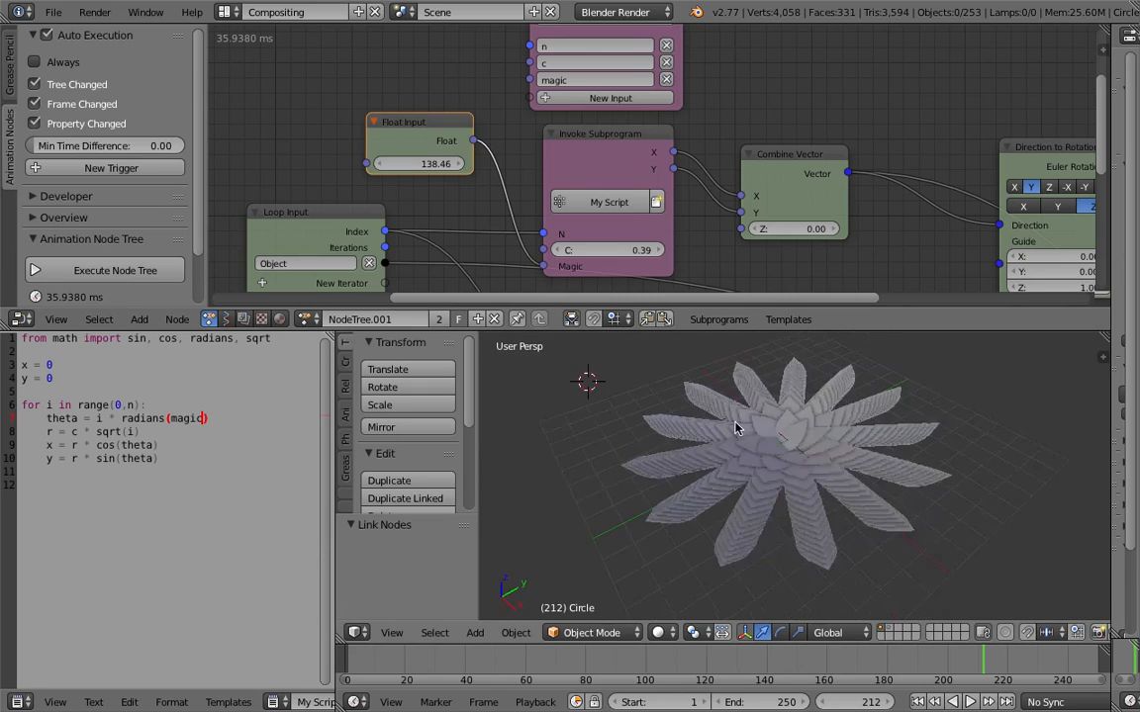
{"action": "middle_click_drag", "start_coordinate": [645, 450], "coordinate": [720, 471]}
- Set the Float Input value to 139.30 and inspect the flower from the side and above
{"action": "left_click_drag", "start_coordinate": [420, 164], "coordinate": [450, 163]}
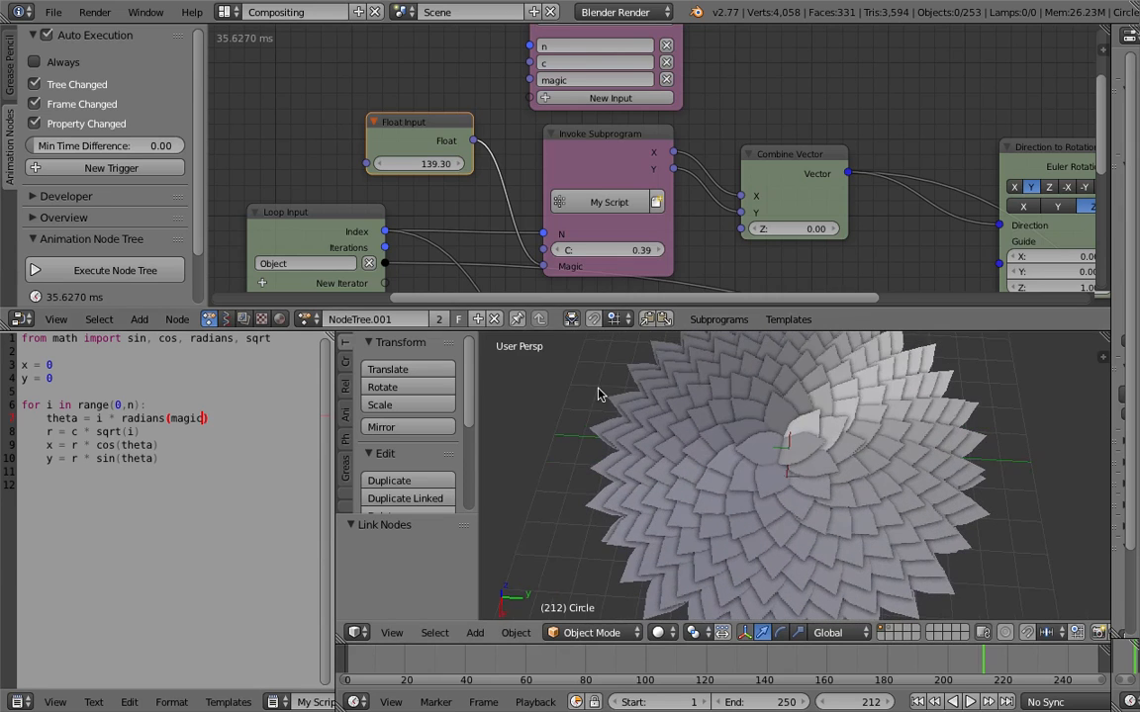
{"action": "scroll", "coordinate": [780, 458], "scroll_direction": "down", "scroll_amount": 3}
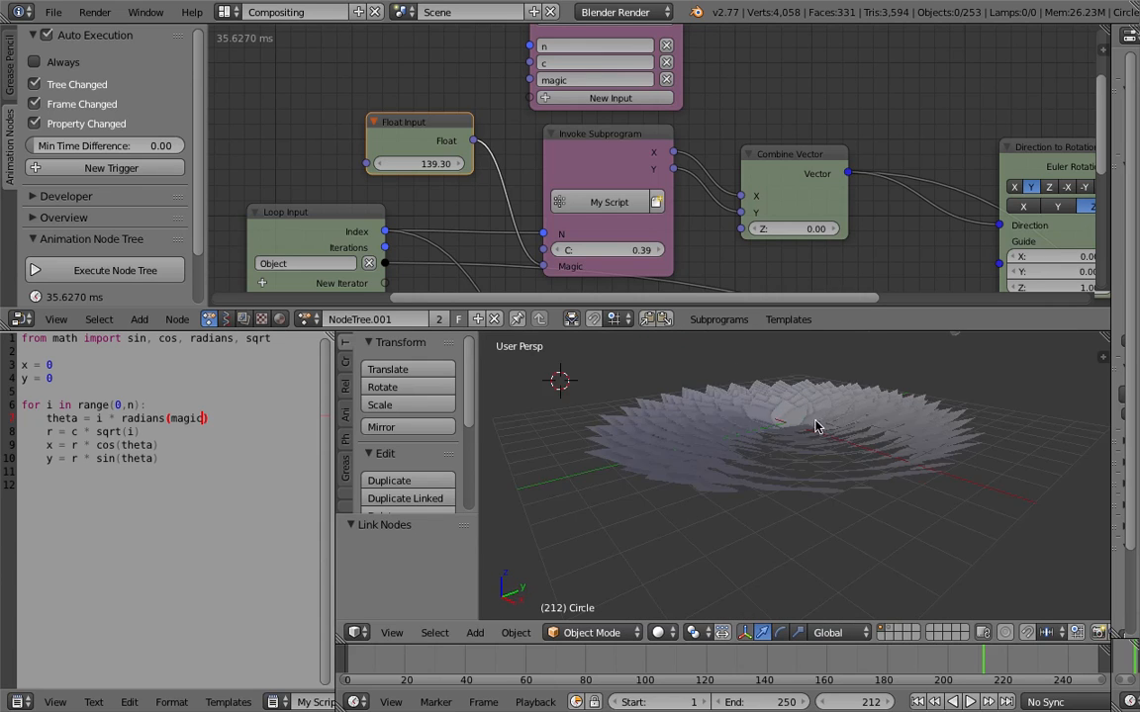
{"action": "middle_click_drag", "start_coordinate": [781, 461], "coordinate": [754, 498]}
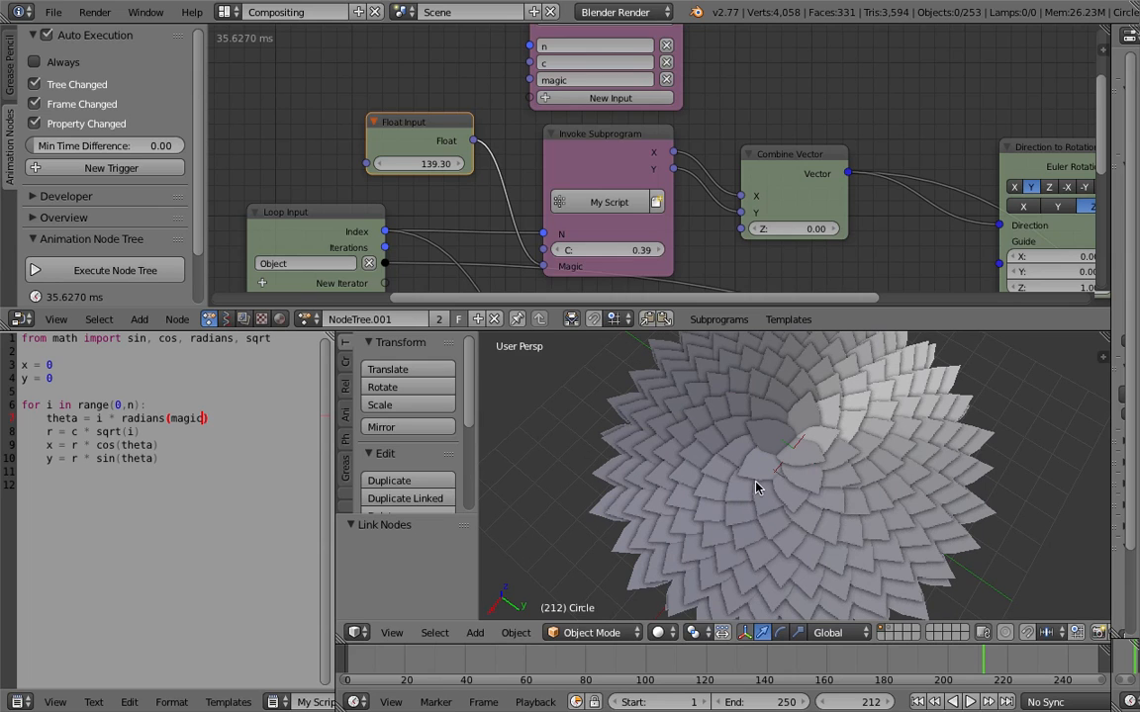
{"action": "middle_click_drag", "start_coordinate": [759, 482], "coordinate": [863, 463]}
- Enlarge the node editor and shift the Euler Math node clear of the Direction to Rotation node
{"action": "middle_click_drag", "start_coordinate": [956, 251], "coordinate": [741, 218]}
{"action": "middle_click_drag", "start_coordinate": [858, 488], "coordinate": [843, 486]}
{"action": "middle_click_drag", "start_coordinate": [890, 163], "coordinate": [776, 158]}
{"action": "left_click_drag", "start_coordinate": [909, 108], "coordinate": [894, 101]}
{"action": "middle_click_drag", "start_coordinate": [996, 194], "coordinate": [884, 217]}
{"action": "mouse_move", "coordinate": [792, 186]}
{"action": "left_mouse_down"}
{"action": "mouse_move", "coordinate": [757, 186]}
{"action": "mouse_move", "coordinate": [945, 186]}
{"action": "mouse_move", "coordinate": [792, 186]}
{"action": "mouse_move", "coordinate": [814, 186]}
{"action": "left_mouse_up"}
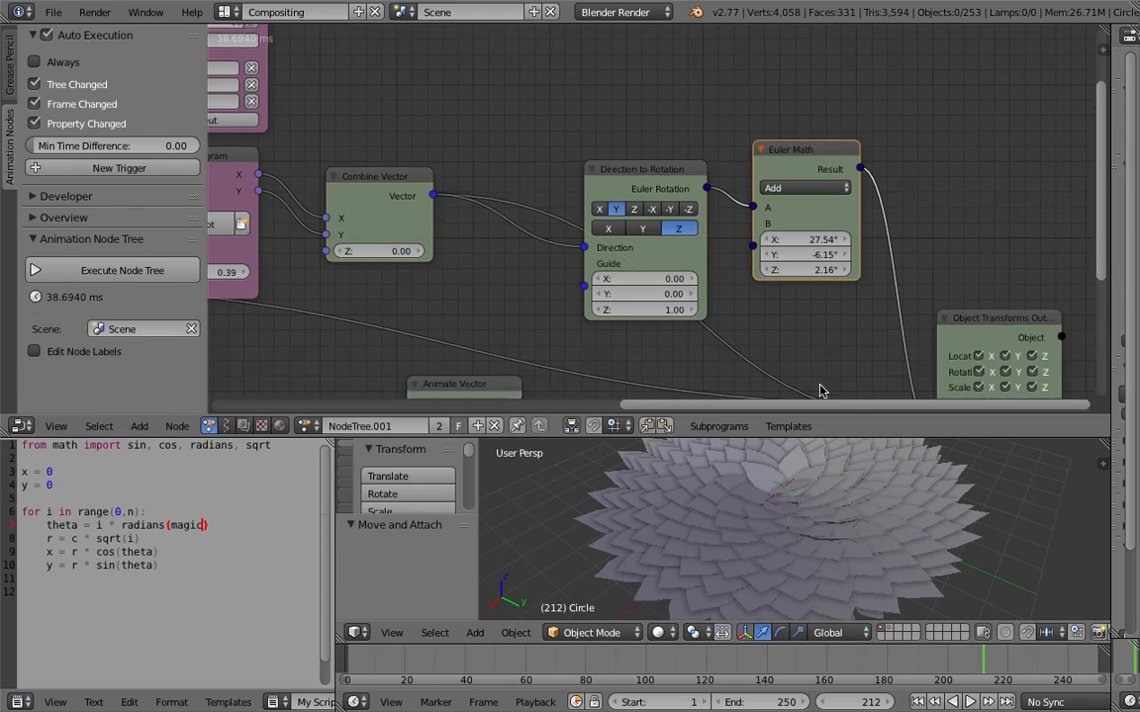
- Set the X angle of Euler Math's B input to 21.9° and move the node slightly farther from Direction to Rotation
{"action": "scroll", "coordinate": [738, 344], "scroll_direction": "down", "scroll_amount": 2}
{"action": "left_click_drag", "start_coordinate": [743, 168], "coordinate": [739, 222]}
{"action": "middle_click_drag", "start_coordinate": [590, 101], "coordinate": [682, 141]}
{"action": "scroll", "coordinate": [682, 142], "scroll_direction": "down", "scroll_amount": 1}
{"action": "middle_click_drag", "start_coordinate": [596, 148], "coordinate": [682, 157]}
{"action": "middle_click_drag", "start_coordinate": [520, 192], "coordinate": [594, 159]}
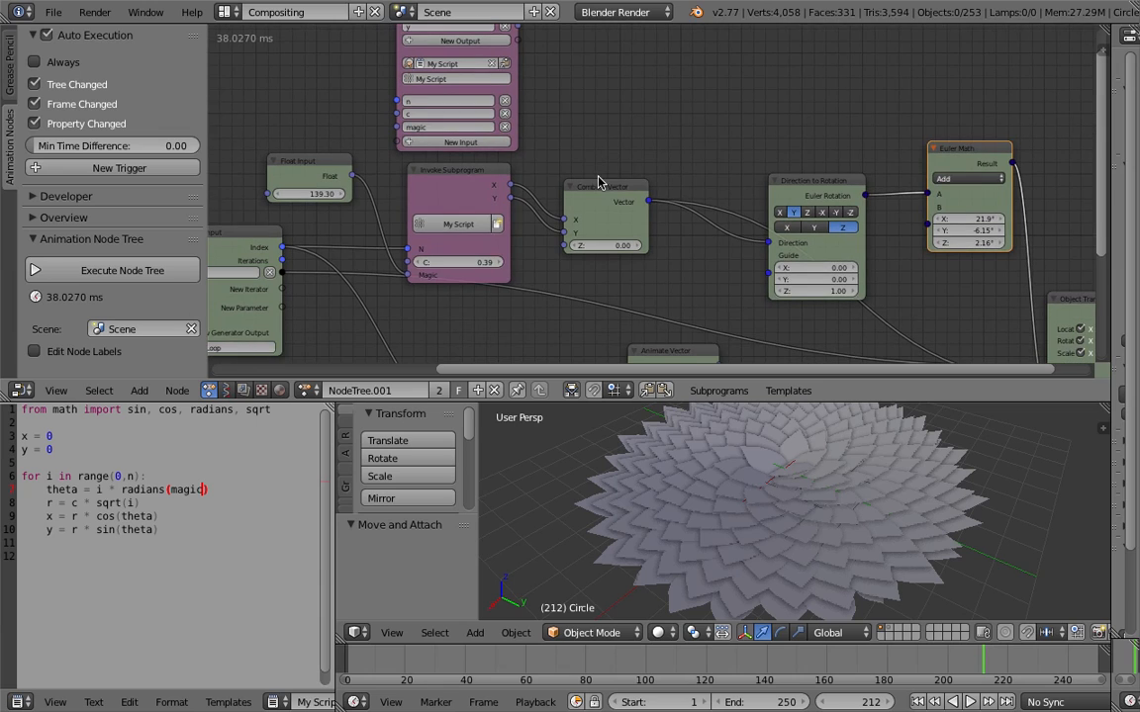
{"action": "middle_click_drag", "start_coordinate": [799, 118], "coordinate": [781, 140]}
{"action": "left_click_drag", "start_coordinate": [925, 167], "coordinate": [942, 168]}
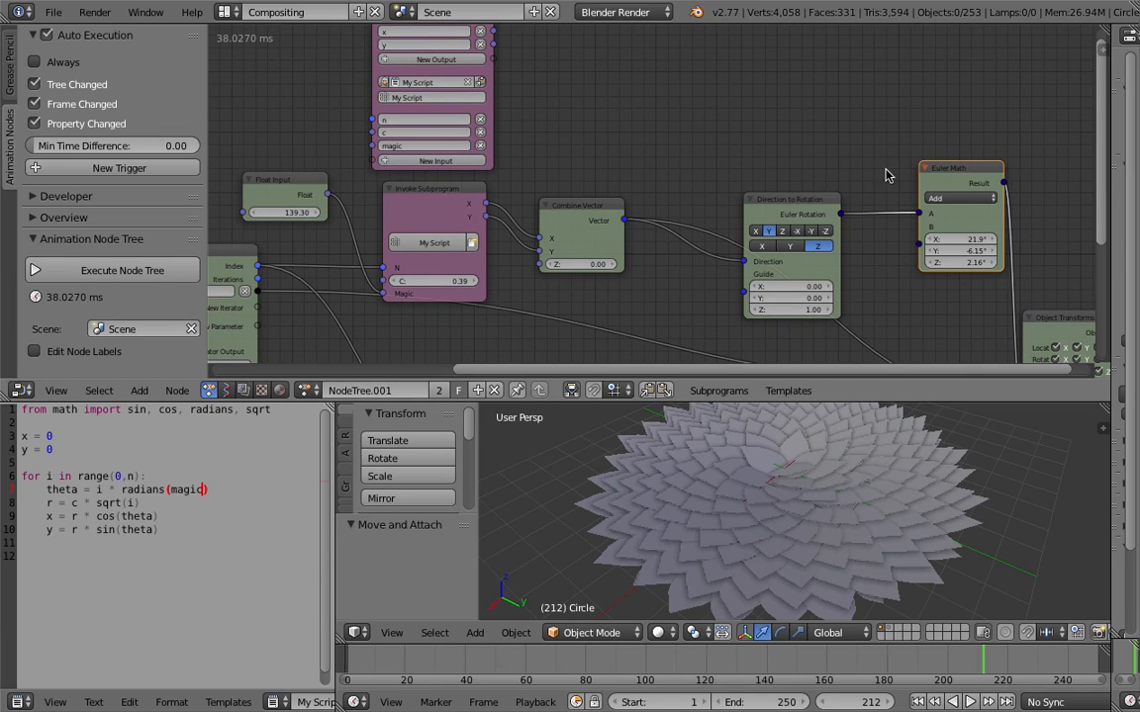
- Add a Combine Vector node above the Direction to Rotation node
{"action": "key", "text": "shift+a"}
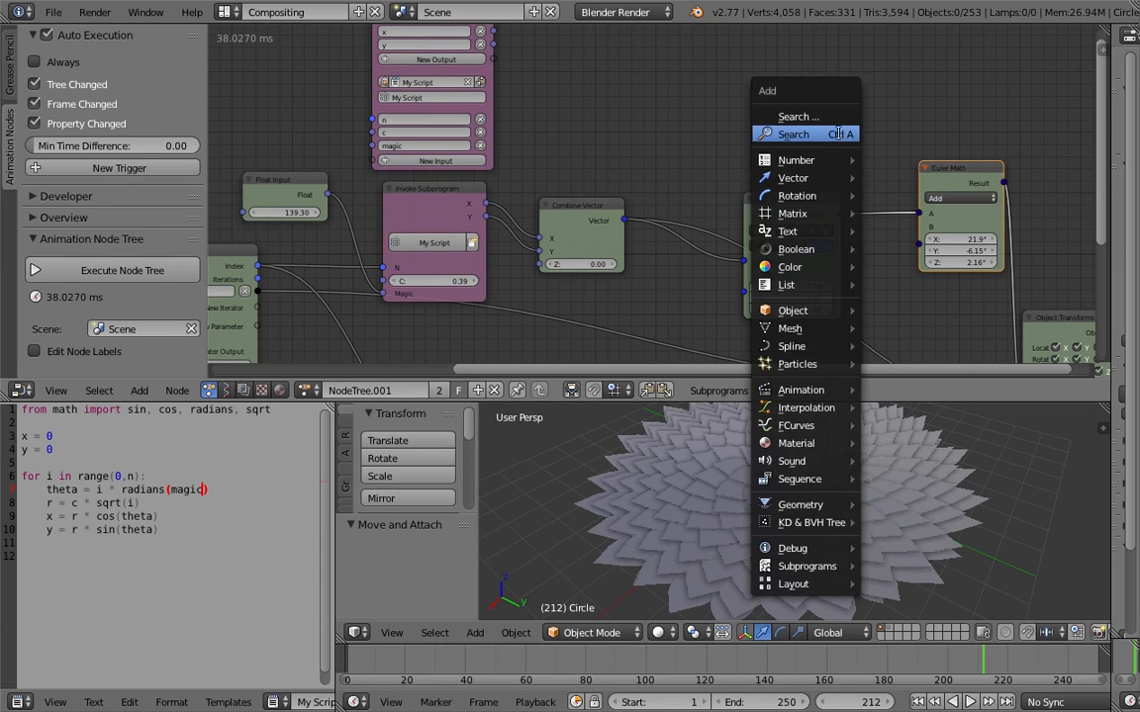
{"action": "left_click", "coordinate": [839, 134]}
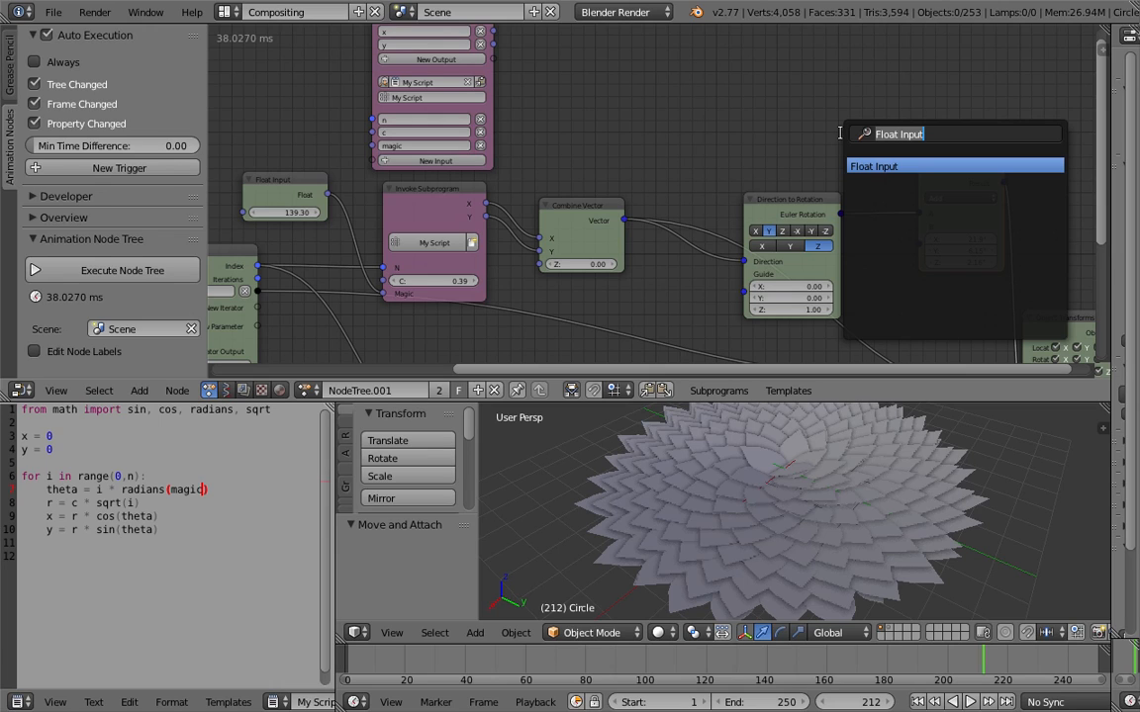
{"action": "type", "text": "compose"}
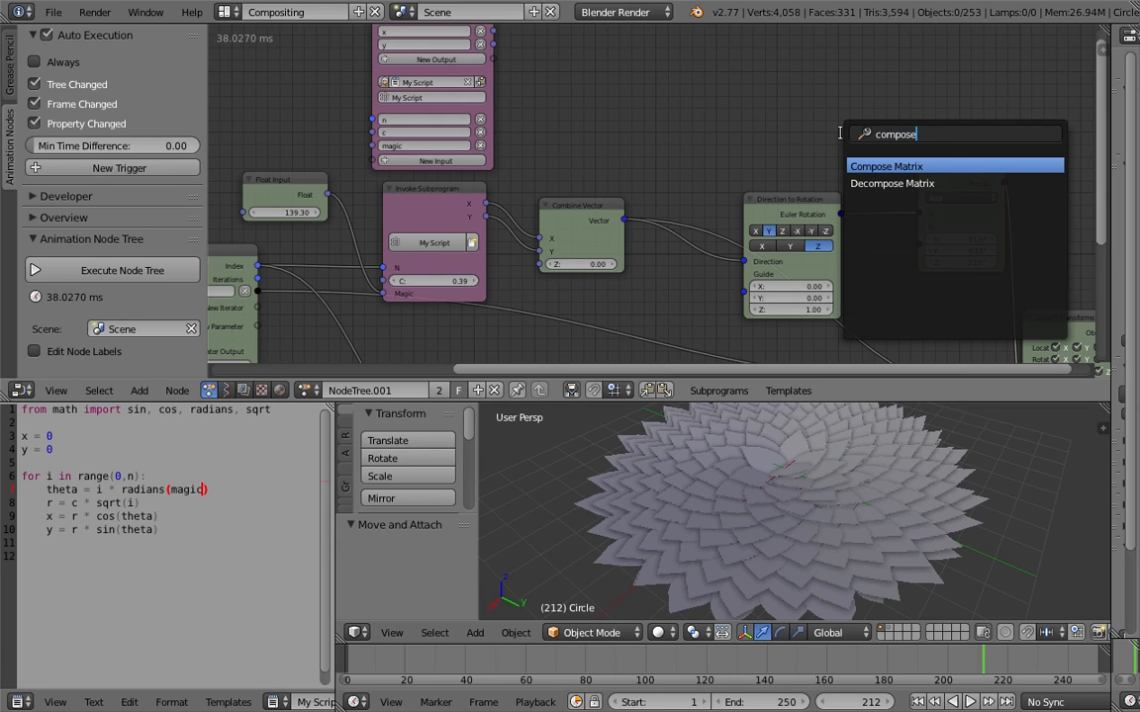
{"action": "key", "text": "ctrl+a"}
{"action": "type", "text": "combine v"}
{"action": "key", "text": "Down"}
{"action": "key", "text": "Down"}
{"action": "key", "text": "Return"}
- Set the new Combine Vector to X 0.12, Y -6.00, Z 2.37 and connect its output to Euler Math's B input
{"action": "scroll", "coordinate": [791, 124], "scroll_direction": "up", "scroll_amount": 1}
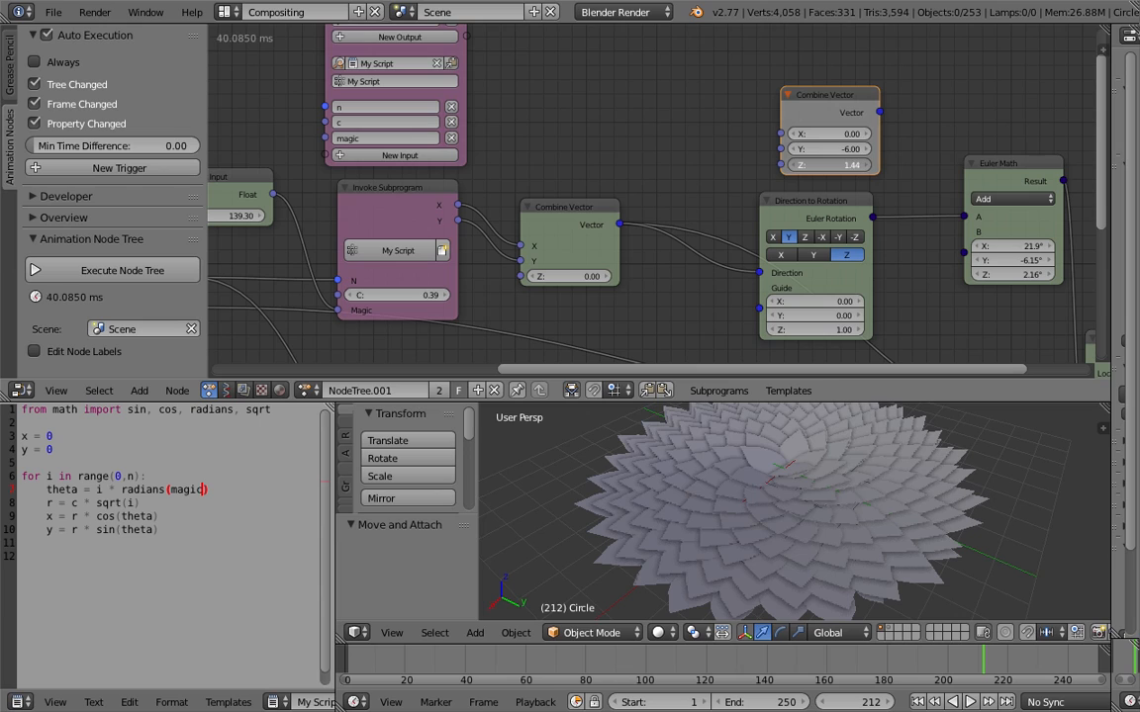
{"action": "left_click_drag", "start_coordinate": [829, 164], "coordinate": [909, 158]}
{"action": "left_click_drag", "start_coordinate": [830, 164], "coordinate": [956, 251]}
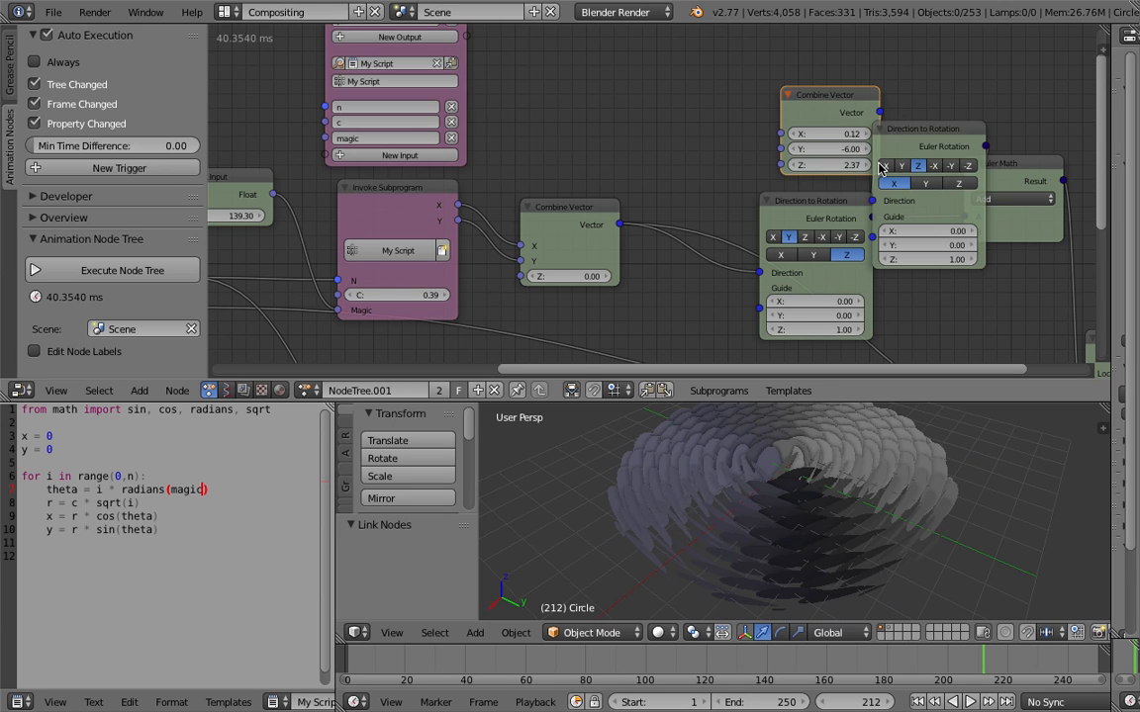
- Spread out the new Combine Vector node and both Direction to Rotation nodes to remove their overlap
{"action": "left_click_drag", "start_coordinate": [833, 99], "coordinate": [731, 82]}
{"action": "left_click_drag", "start_coordinate": [908, 134], "coordinate": [870, 66]}
{"action": "middle_click_drag", "start_coordinate": [806, 436], "coordinate": [784, 465]}
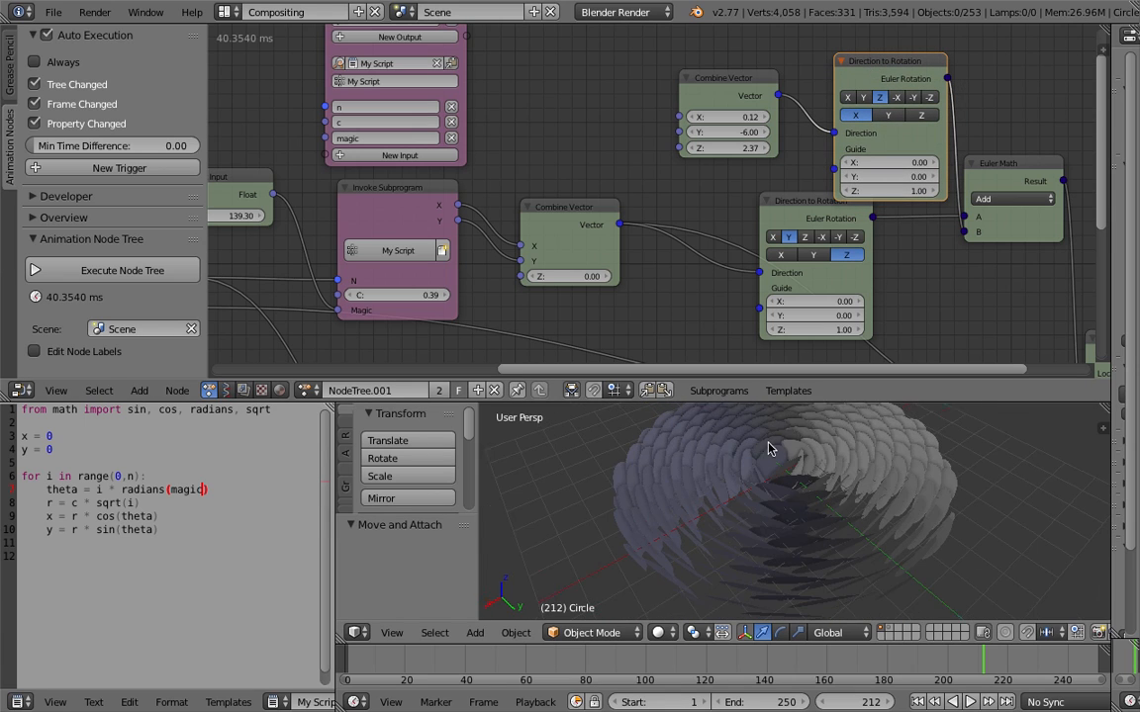
{"action": "left_click_drag", "start_coordinate": [895, 82], "coordinate": [878, 67]}
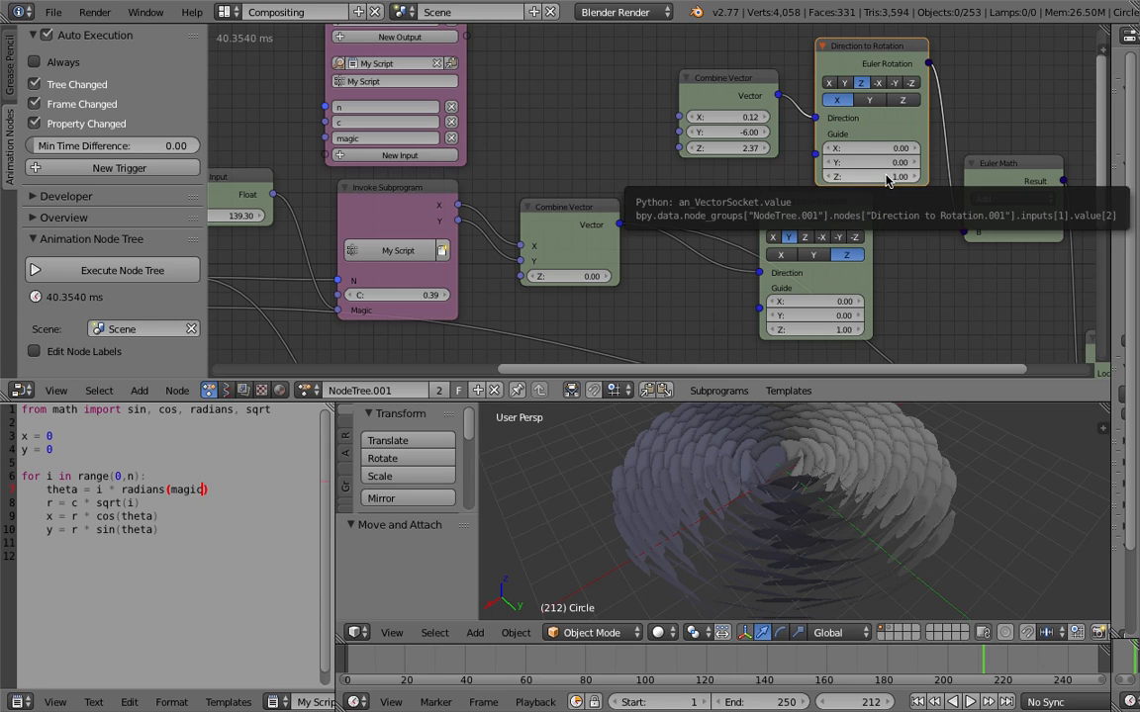
{"action": "left_click_drag", "start_coordinate": [842, 215], "coordinate": [856, 219]}
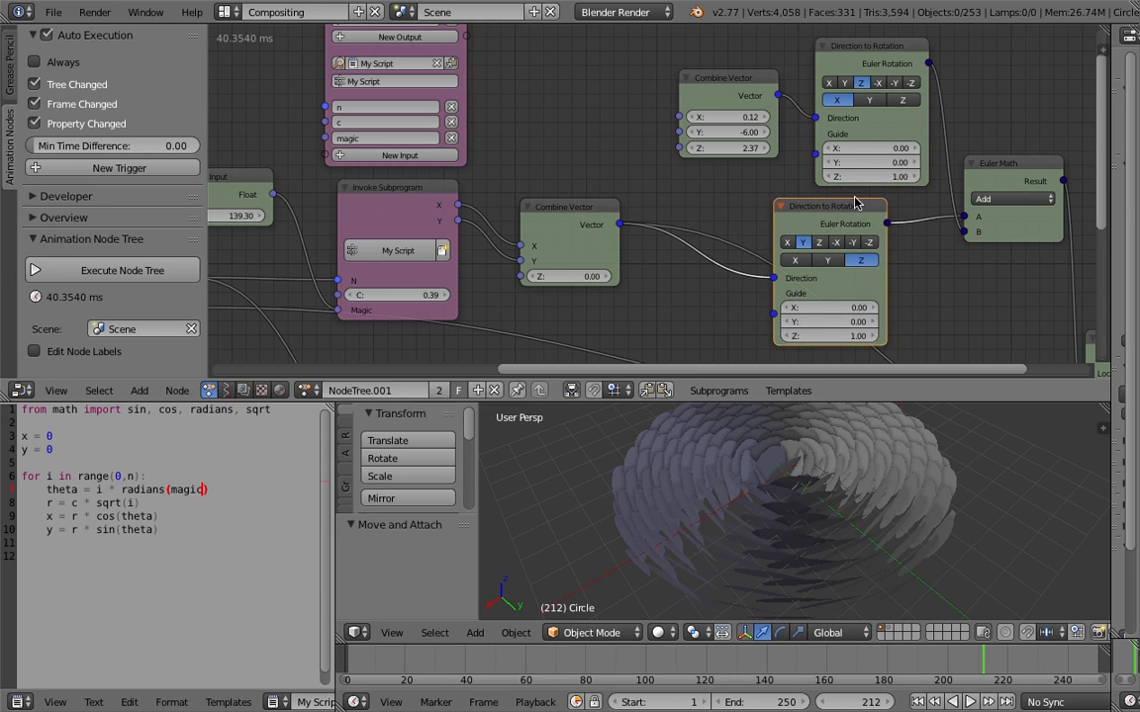
- Try guide axis Y with track axes Y and Z on the upper Direction to Rotation node
{"action": "left_click", "coordinate": [871, 102]}
{"action": "middle_click_drag", "start_coordinate": [846, 419], "coordinate": [837, 476]}
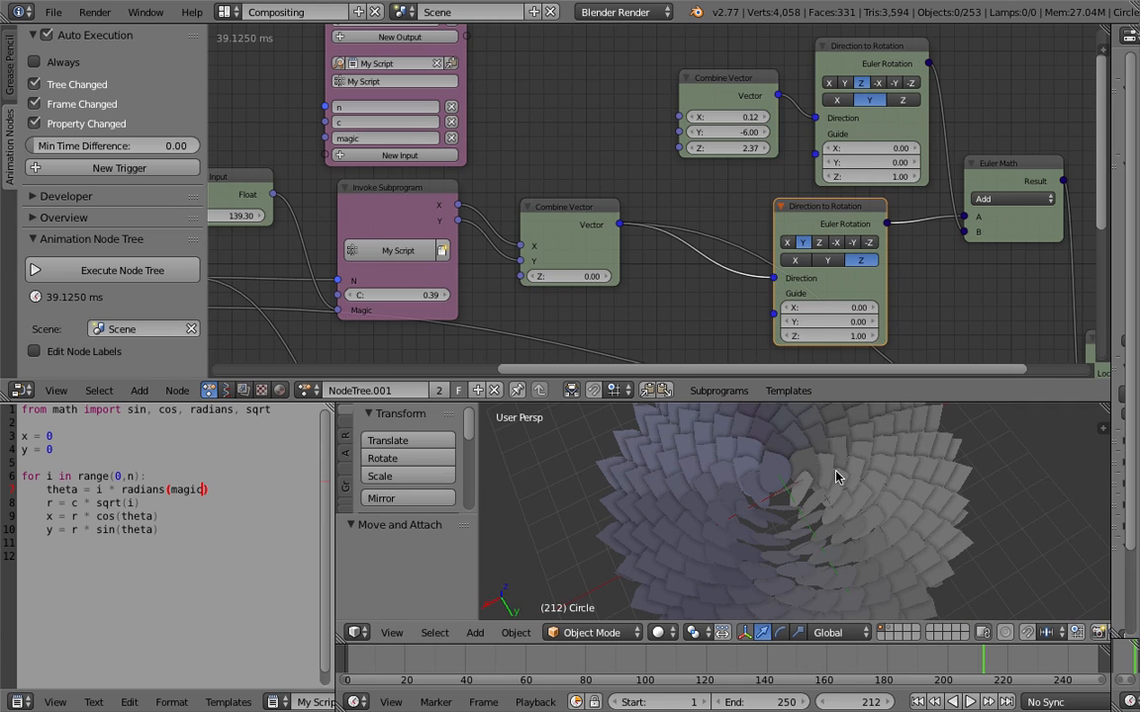
{"action": "left_click", "coordinate": [844, 83]}
{"action": "middle_click_drag", "start_coordinate": [913, 465], "coordinate": [893, 427]}
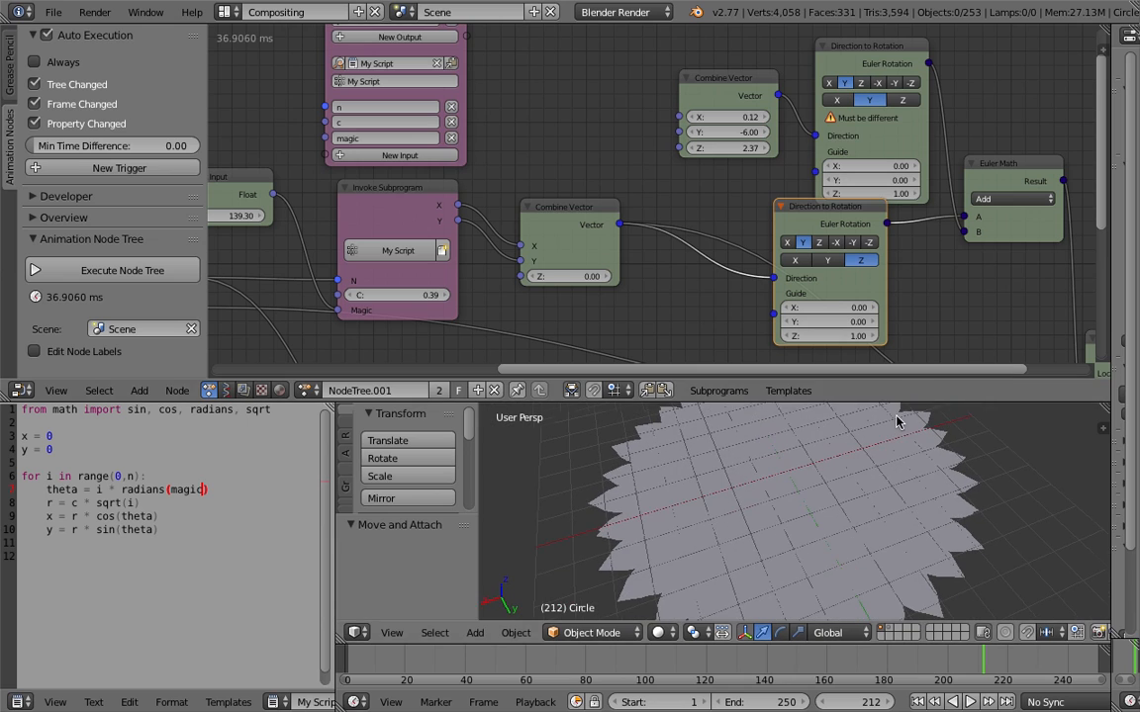
{"action": "left_click", "coordinate": [862, 84]}
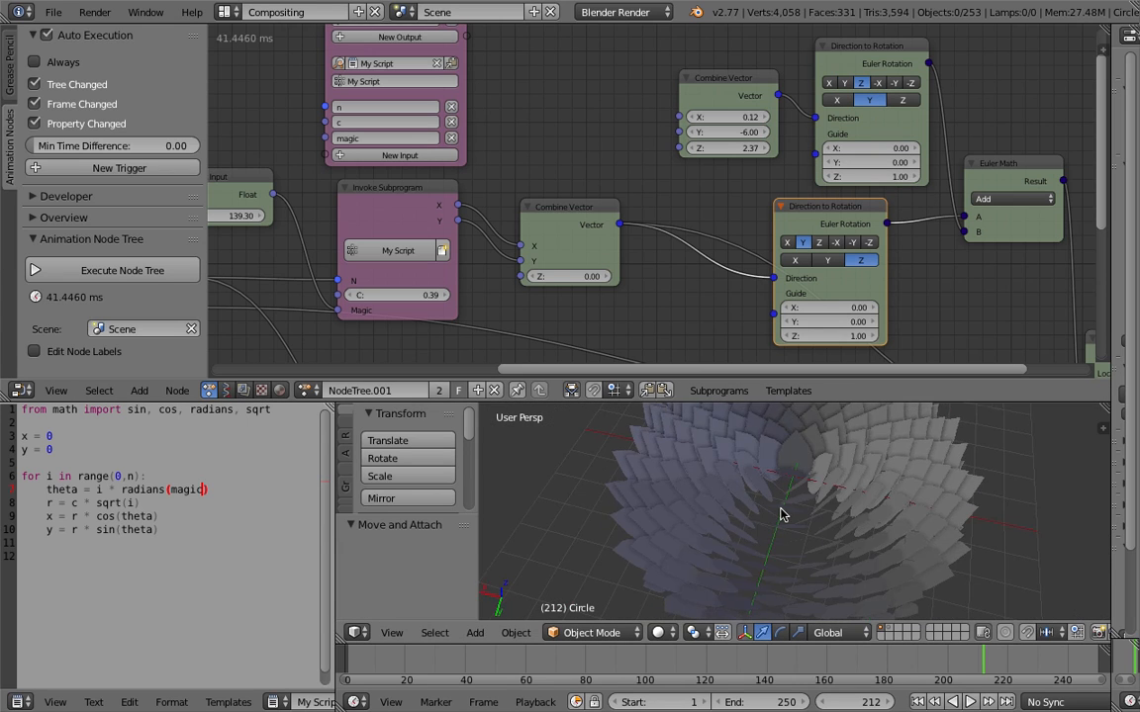
{"action": "middle_click_drag", "start_coordinate": [841, 509], "coordinate": [806, 435]}
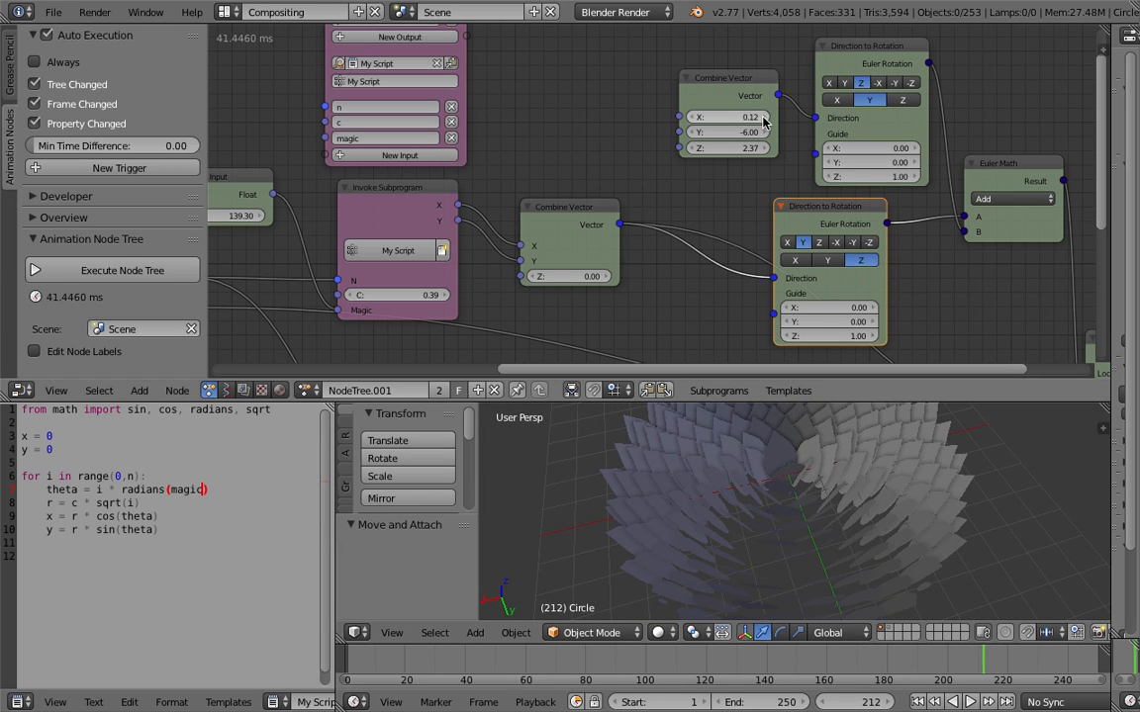
- Set the new Combine Vector's X to 0.96 and the upper Direction to Rotation's track axis to Y and guide axis to Z
{"action": "left_click_drag", "start_coordinate": [727, 116], "coordinate": [773, 110]}
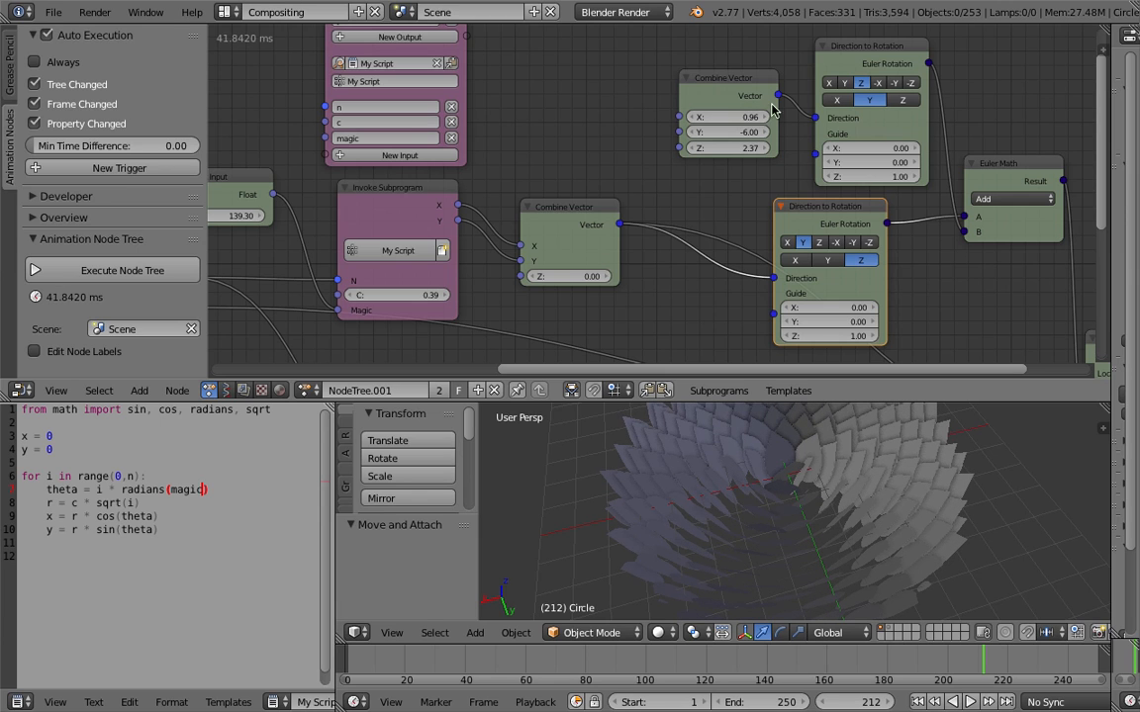
{"action": "left_click", "coordinate": [846, 83]}
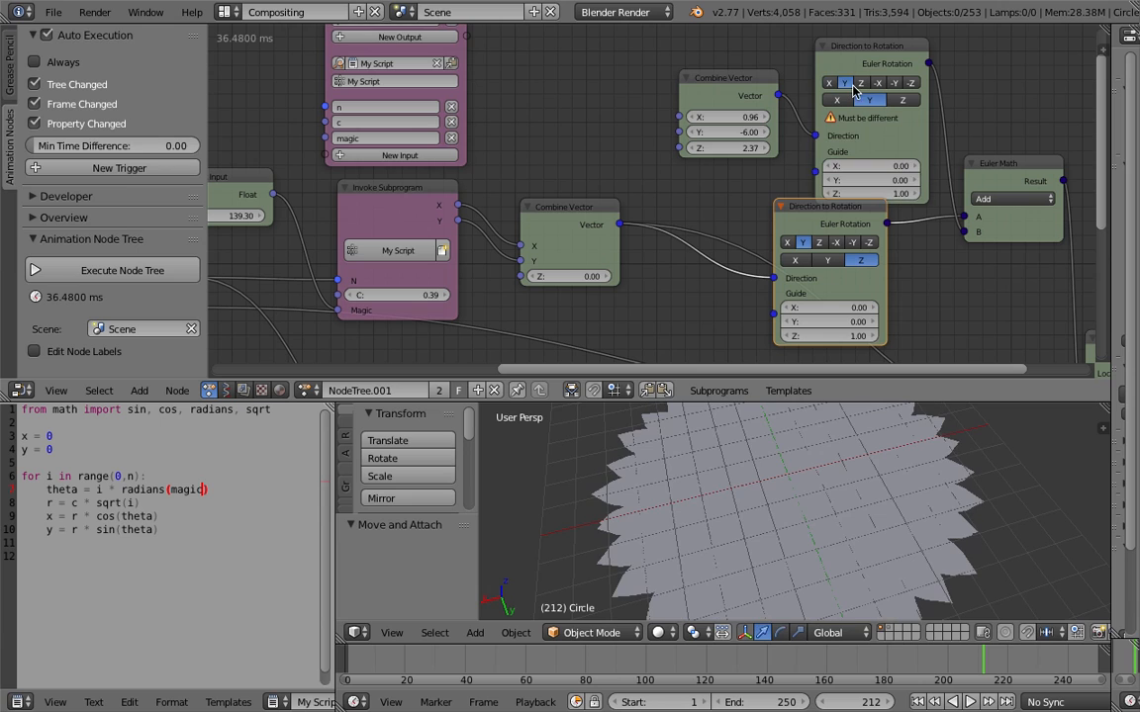
{"action": "left_click", "coordinate": [902, 100]}
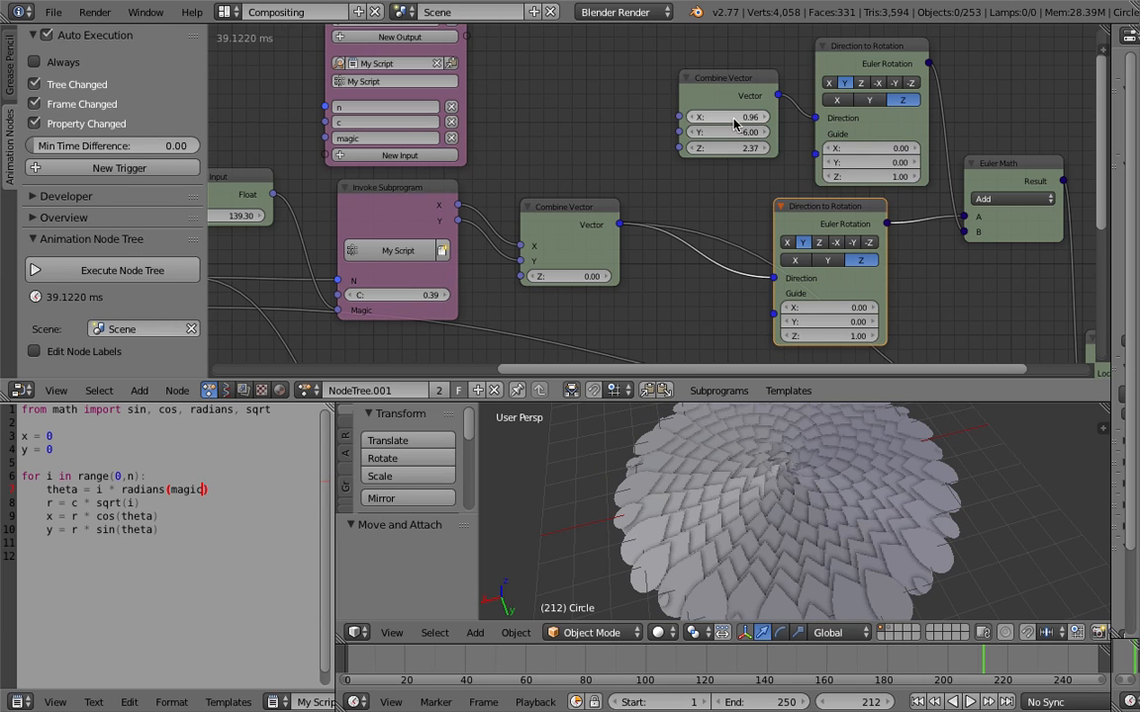
- Set the upper Combine Vector node to X -0.12, Y -5.76 and Z 0.48
{"action": "left_click_drag", "start_coordinate": [727, 117], "coordinate": [693, 117]}
{"action": "left_click_drag", "start_coordinate": [728, 132], "coordinate": [752, 116]}
{"action": "middle_click_drag", "start_coordinate": [844, 544], "coordinate": [801, 480]}
{"action": "scroll", "coordinate": [823, 535], "scroll_direction": "up", "scroll_amount": 5}
{"action": "scroll", "coordinate": [814, 536], "scroll_direction": "down", "scroll_amount": 6}
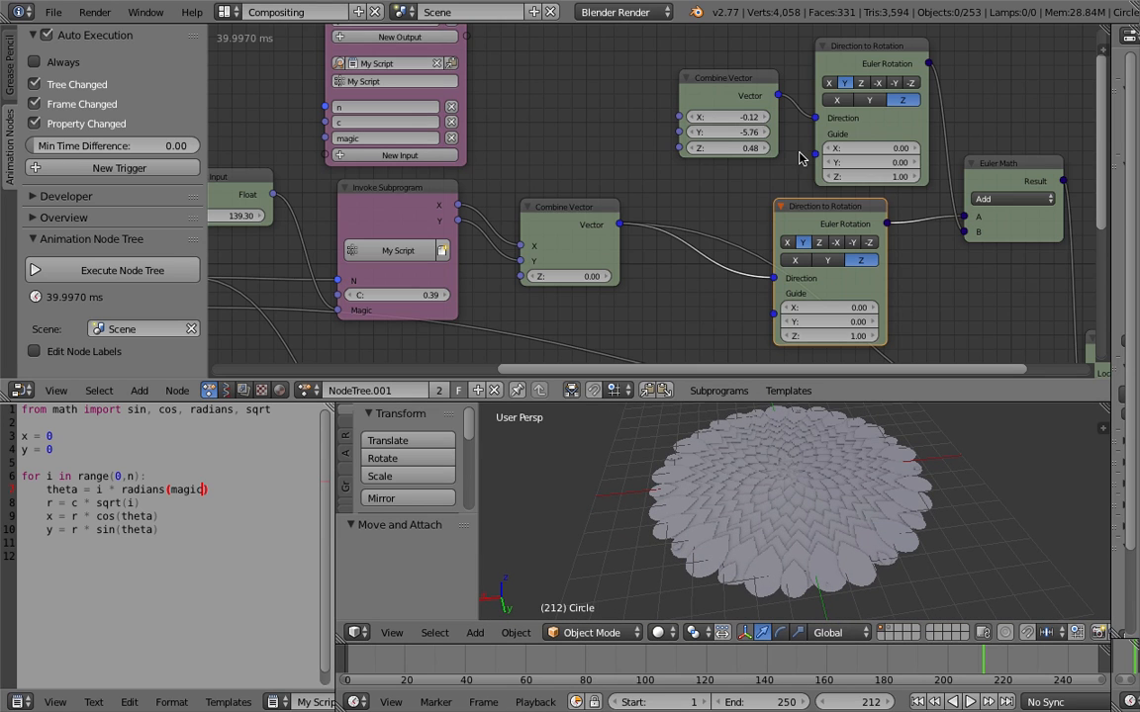
- Try guide axis X with track axes Z, -Z and -Y on the upper Direction to Rotation node
{"action": "left_click", "coordinate": [866, 103]}
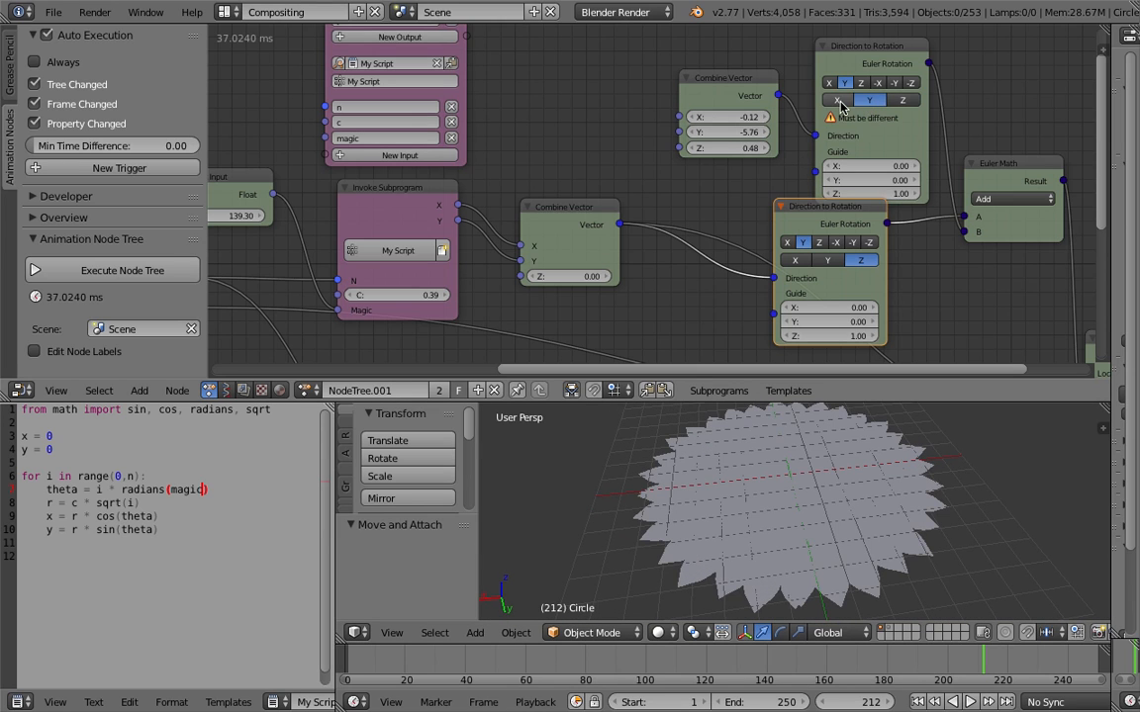
{"action": "left_click", "coordinate": [844, 102]}
{"action": "left_click", "coordinate": [861, 82]}
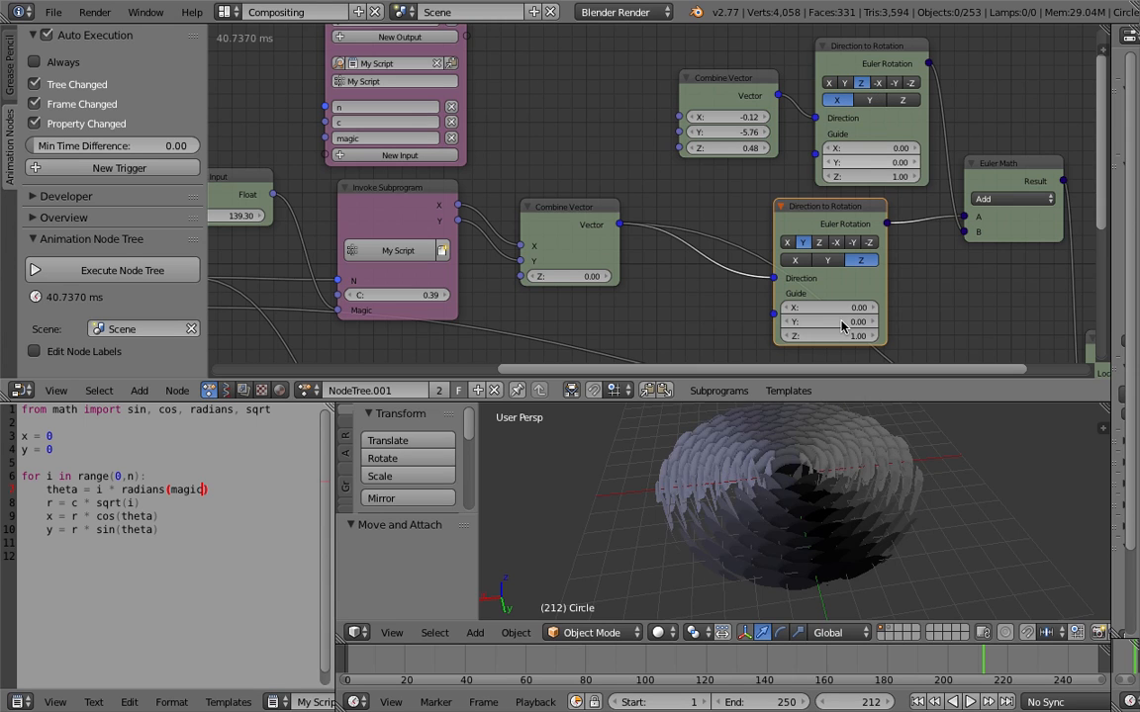
{"action": "middle_click_drag", "start_coordinate": [857, 514], "coordinate": [825, 473]}
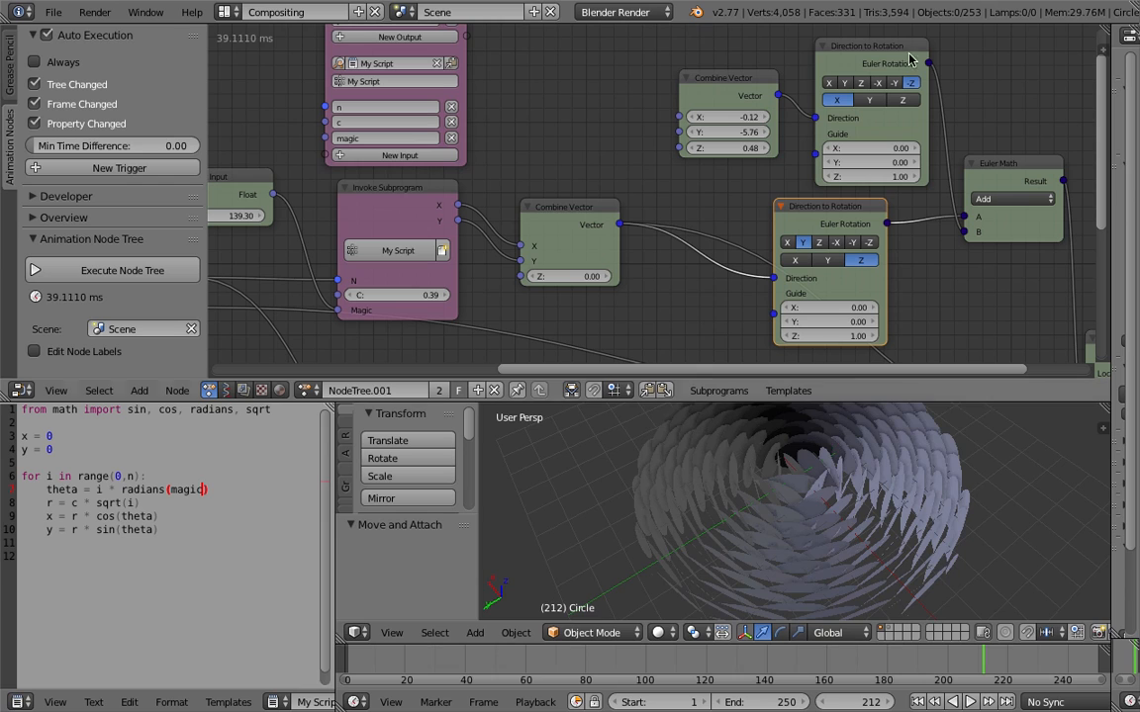
{"action": "left_click", "coordinate": [894, 83]}
{"action": "middle_click_drag", "start_coordinate": [880, 529], "coordinate": [869, 505]}
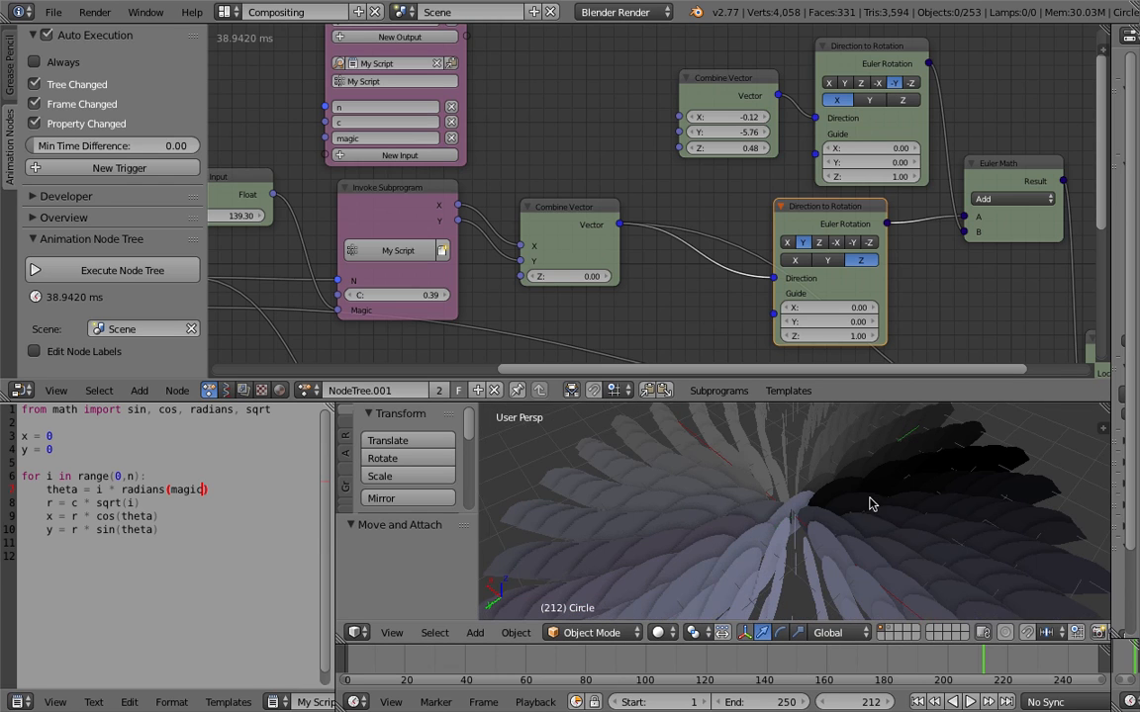
- Enlarge the 3D view slightly and delete the upper Direction to Rotation node
{"action": "left_click_drag", "start_coordinate": [867, 401], "coordinate": [857, 383]}
{"action": "scroll", "coordinate": [736, 75], "scroll_direction": "down", "scroll_amount": 1}
{"action": "middle_click_drag", "start_coordinate": [736, 75], "coordinate": [694, 66]}
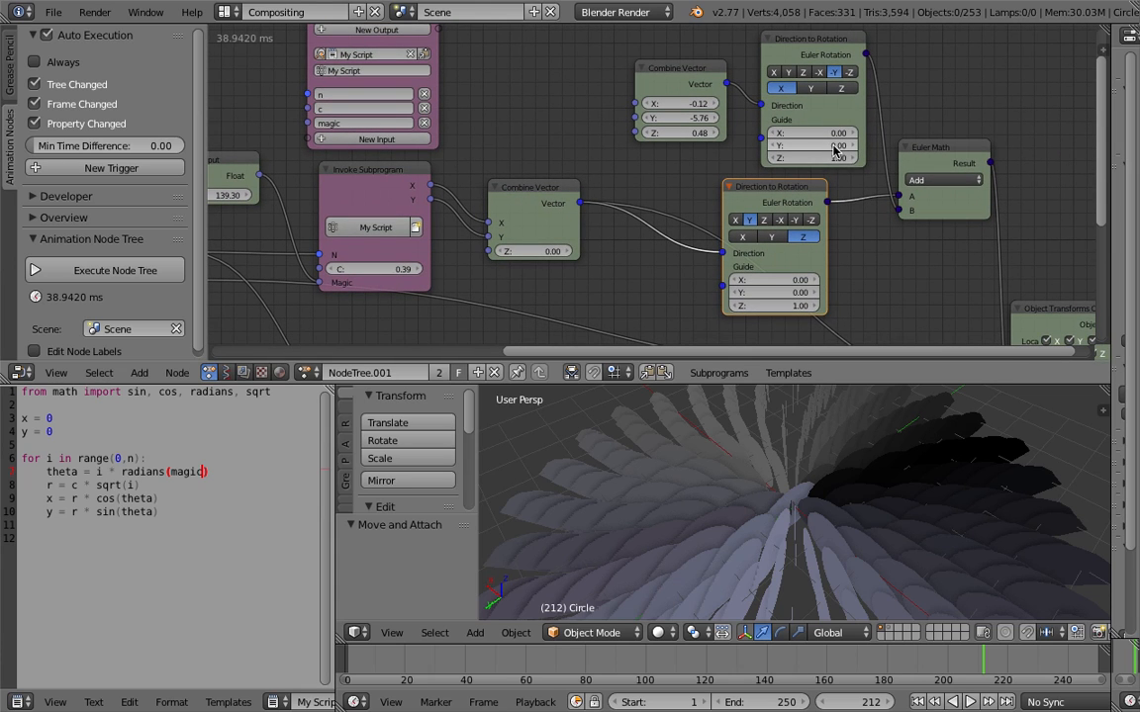
{"action": "left_click", "coordinate": [831, 46]}
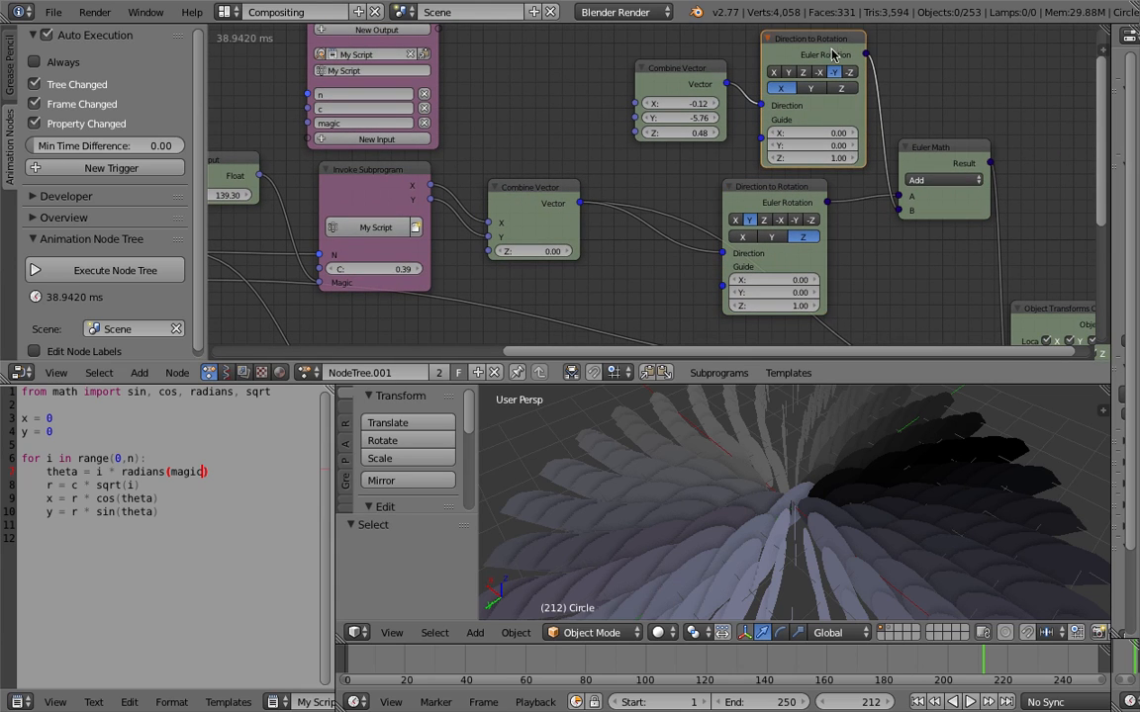
{"action": "key", "text": "x"}
- Add a Combine Euler node beside the unconnected Combine Vector node and delete that Combine Vector
{"action": "key", "text": "shift+a"}
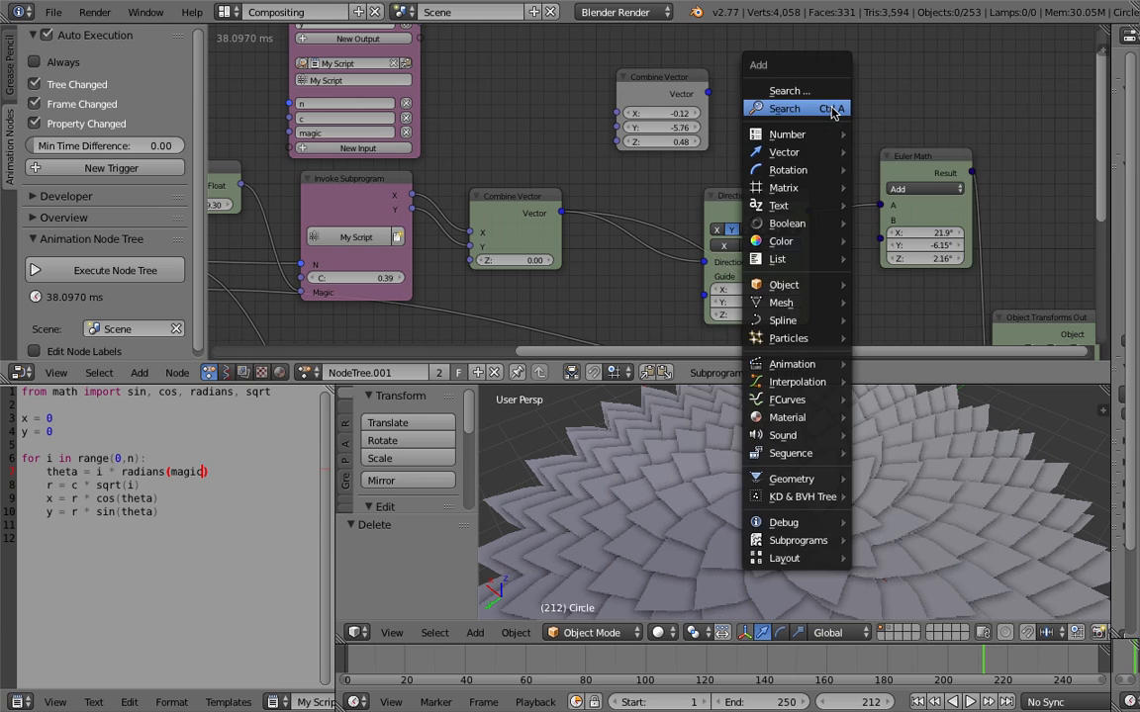
{"action": "left_click", "coordinate": [831, 109]}
{"action": "type", "text": "combine"}
{"action": "key", "text": "Down"}
{"action": "key", "text": "Return"}
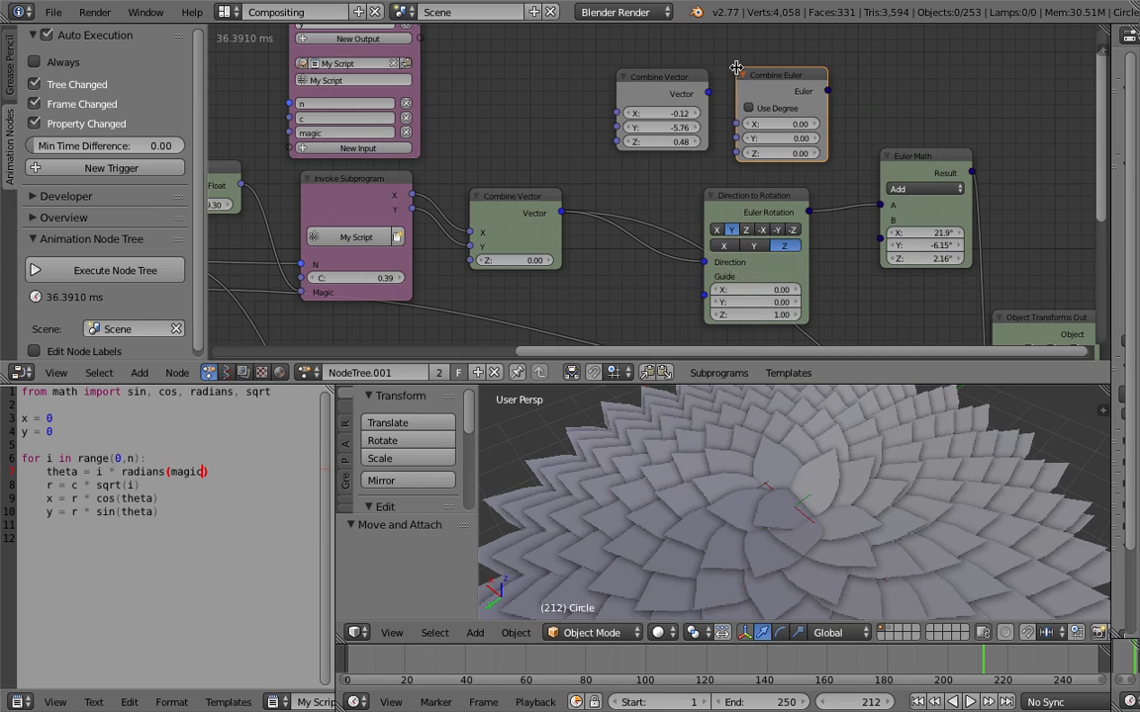
{"action": "left_click", "coordinate": [689, 80]}
{"action": "key", "text": "x"}
- Set Combine Euler's Y to -6.15 and Z to 2.16 and connect its output to Euler Math's B input
{"action": "left_click_drag", "start_coordinate": [749, 79], "coordinate": [821, 148]}
{"action": "scroll", "coordinate": [791, 148], "scroll_direction": "up", "scroll_amount": 1}
{"action": "left_click", "coordinate": [734, 134]}
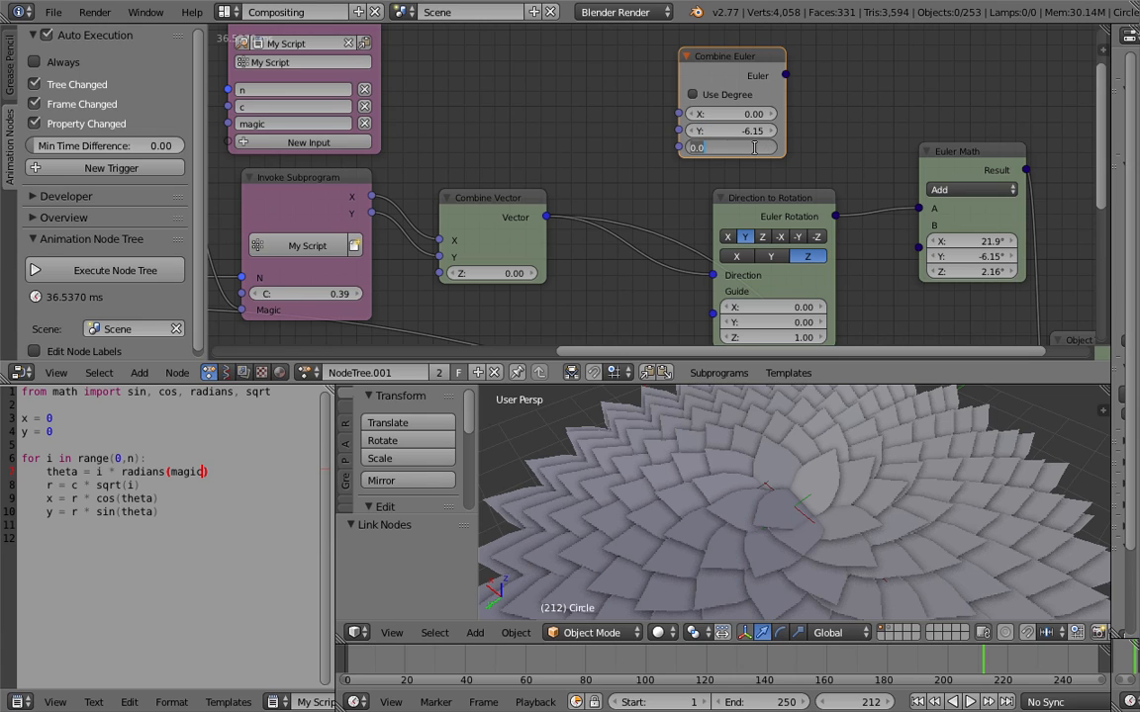
{"action": "key", "text": "Return"}
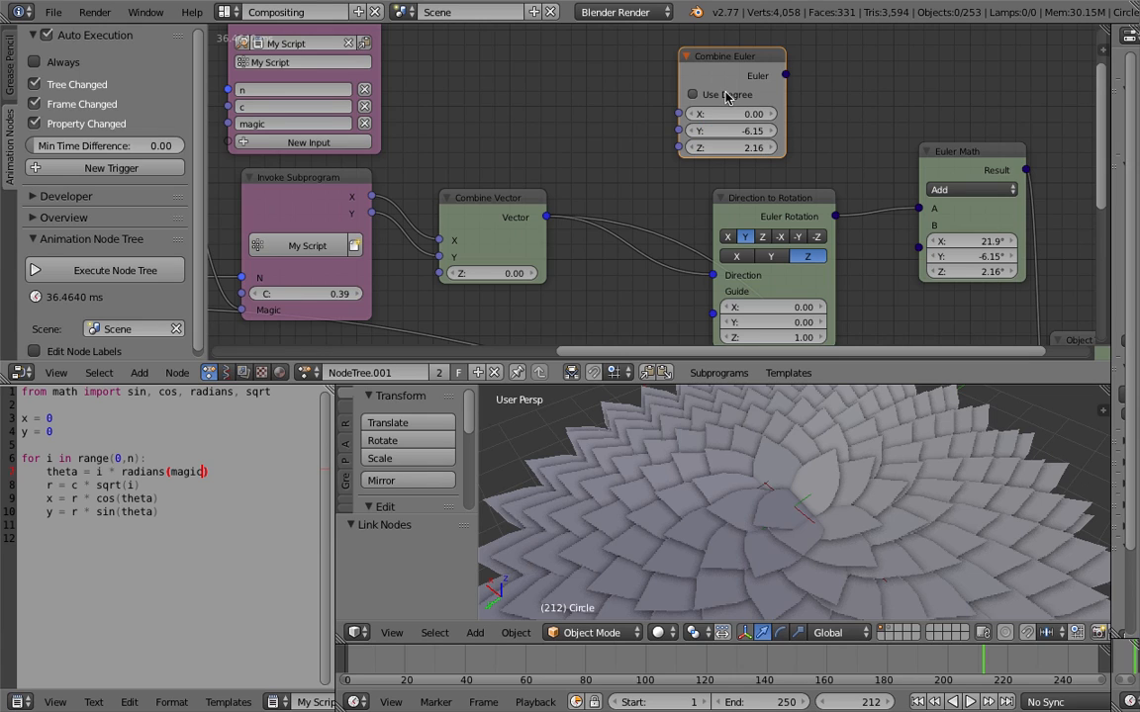
{"action": "middle_click_drag", "start_coordinate": [699, 97], "coordinate": [767, 131]}
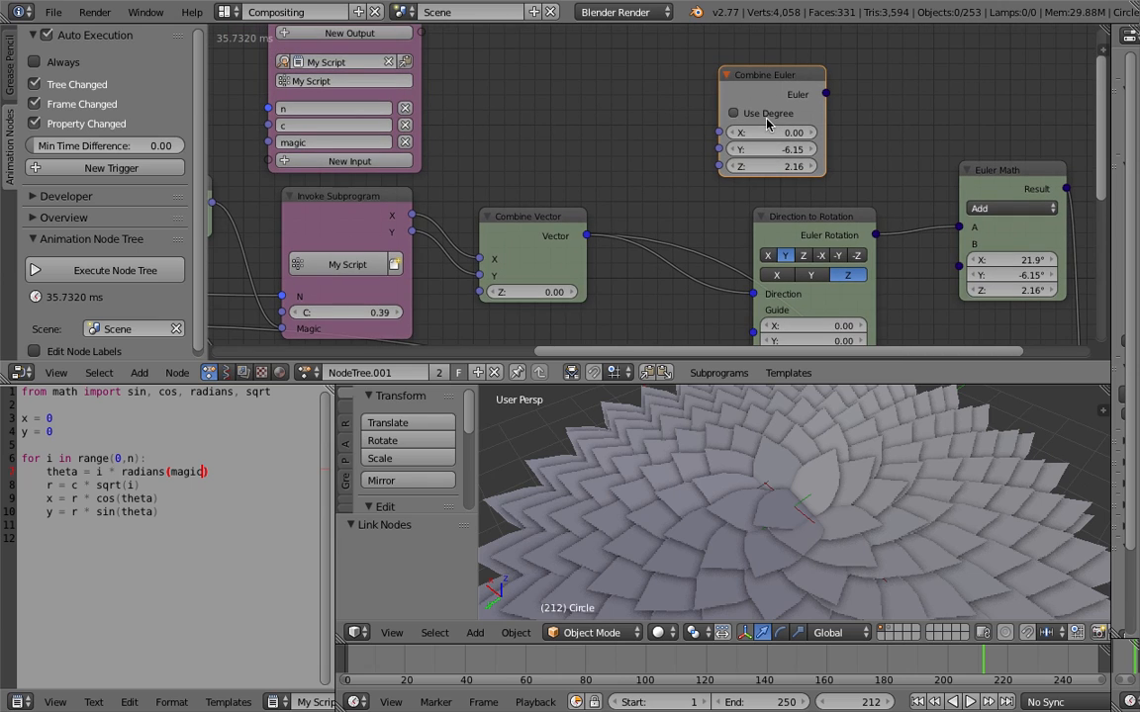
{"action": "left_click_drag", "start_coordinate": [772, 81], "coordinate": [959, 244]}
- Enable Use Degree on the Combine Euler node and set its X to 26.79
{"action": "left_click", "coordinate": [809, 107]}
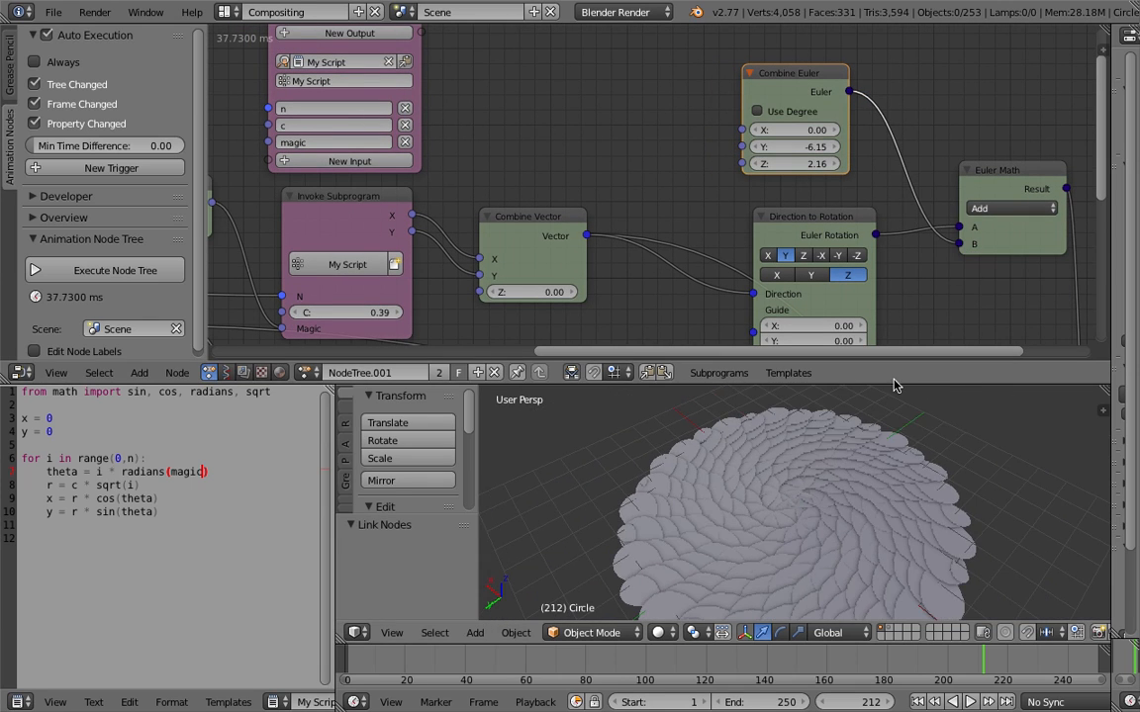
{"action": "left_click", "coordinate": [789, 113]}
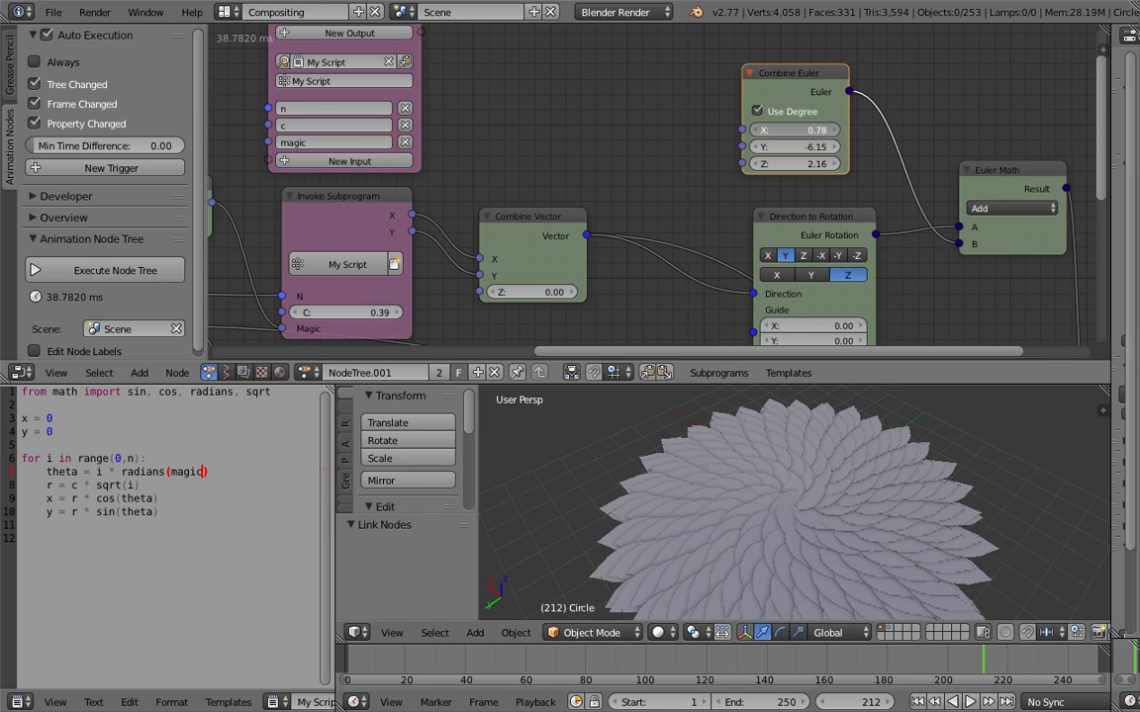
{"action": "left_click_drag", "start_coordinate": [791, 129], "coordinate": [874, 129]}
{"action": "scroll", "coordinate": [554, 118], "scroll_direction": "down", "scroll_amount": 1}
{"action": "middle_click_drag", "start_coordinate": [527, 120], "coordinate": [631, 112]}
{"action": "scroll", "coordinate": [633, 117], "scroll_direction": "down", "scroll_amount": 1}
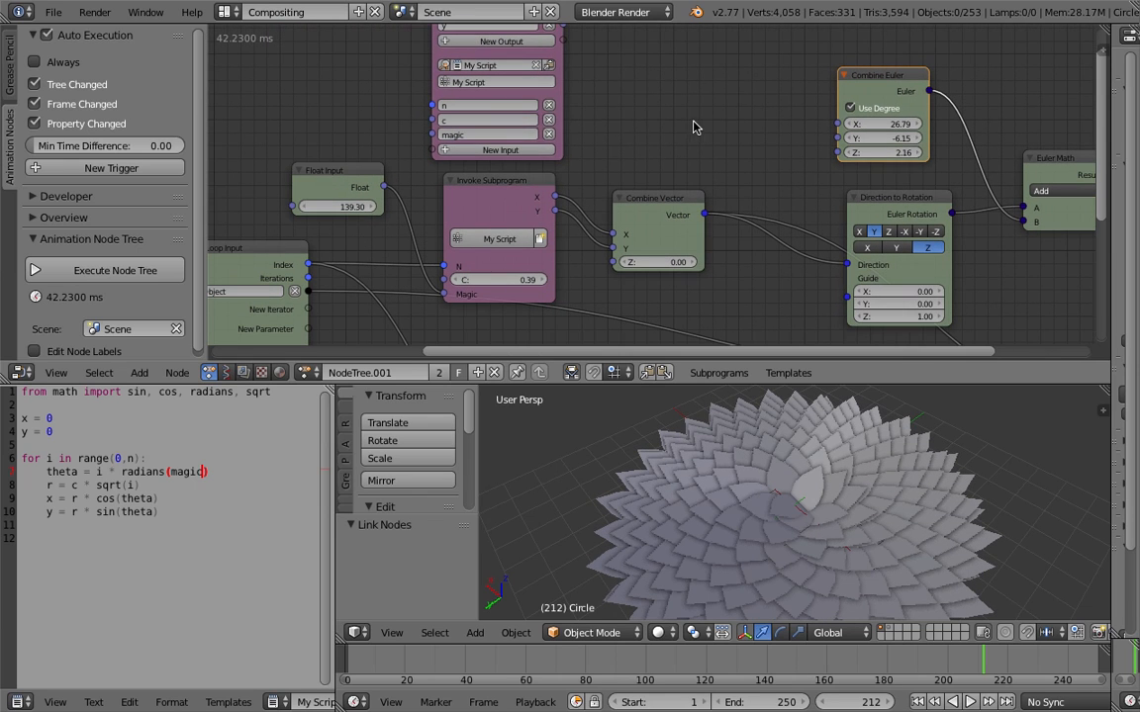
- Reposition the Combine Euler node above Direction to Rotation and set its X to 26.70
{"action": "key", "text": "g"}
{"action": "left_click", "coordinate": [870, 134]}
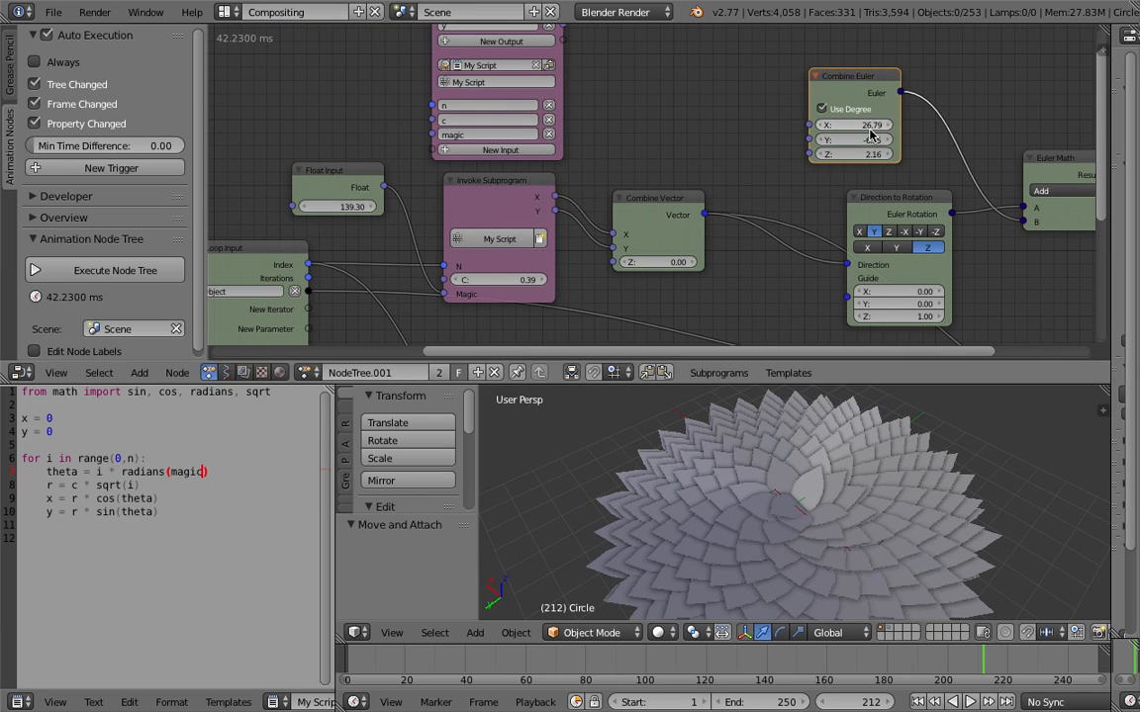
{"action": "left_click_drag", "start_coordinate": [867, 125], "coordinate": [833, 125]}
{"action": "middle_click_drag", "start_coordinate": [791, 552], "coordinate": [848, 495]}
{"action": "mouse_move", "coordinate": [857, 125]}
{"action": "left_mouse_down"}
{"action": "mouse_move", "coordinate": [821, 125]}
{"action": "mouse_move", "coordinate": [941, 126]}
{"action": "mouse_move", "coordinate": [876, 126]}
{"action": "left_mouse_up"}
{"action": "middle_click_drag", "start_coordinate": [798, 415], "coordinate": [792, 468]}
- Shift the Float Input node aside and connect Loop Input's Index to Combine Euler's X input
{"action": "mouse_move", "coordinate": [632, 148]}
{"action": "middle_mouse_down"}
{"action": "mouse_move", "coordinate": [666, 149]}
{"action": "mouse_move", "coordinate": [654, 145]}
{"action": "middle_mouse_up"}
{"action": "scroll", "coordinate": [598, 168], "scroll_direction": "down", "scroll_amount": 1}
{"action": "left_click_drag", "start_coordinate": [362, 233], "coordinate": [329, 237]}
{"action": "left_click_drag", "start_coordinate": [393, 163], "coordinate": [379, 163]}
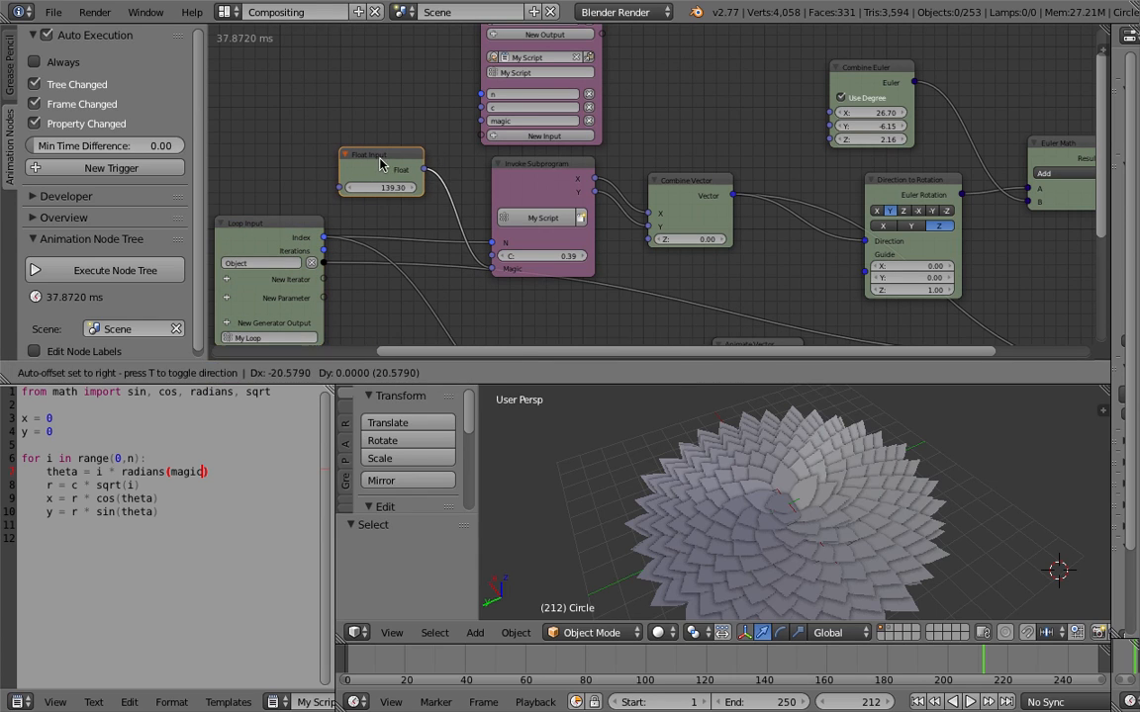
{"action": "left_click_drag", "start_coordinate": [324, 237], "coordinate": [829, 116]}
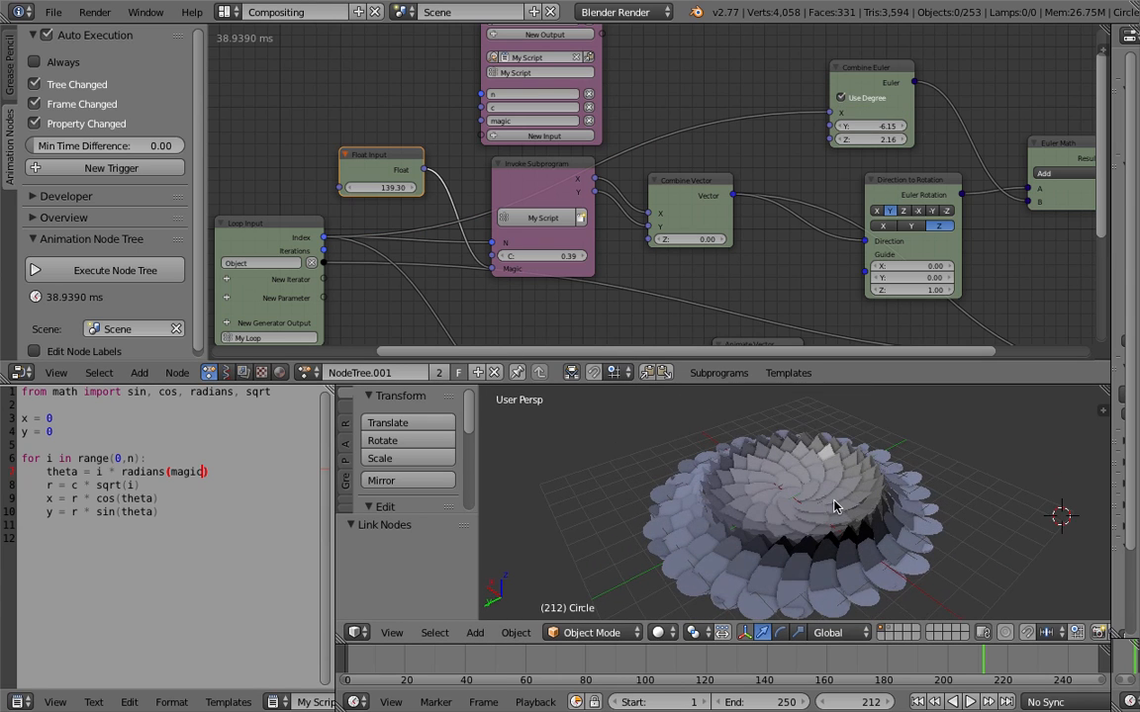
{"action": "middle_click_drag", "start_coordinate": [758, 497], "coordinate": [624, 510]}
{"action": "scroll", "coordinate": [825, 445], "scroll_direction": "up", "scroll_amount": 2}
{"action": "scroll", "coordinate": [736, 490], "scroll_direction": "down", "scroll_amount": 3}
{"action": "middle_click_drag", "start_coordinate": [743, 522], "coordinate": [754, 473]}
- Insert a Map Range node into the link between Loop Input's Index and Combine Euler's X
{"action": "middle_click_drag", "start_coordinate": [751, 141], "coordinate": [734, 161]}
{"action": "left_click_drag", "start_coordinate": [860, 93], "coordinate": [881, 90]}
{"action": "mouse_move", "coordinate": [749, 469]}
{"action": "middle_mouse_down"}
{"action": "mouse_move", "coordinate": [701, 569]}
{"action": "mouse_move", "coordinate": [764, 411]}
{"action": "mouse_move", "coordinate": [758, 475]}
{"action": "middle_mouse_up"}
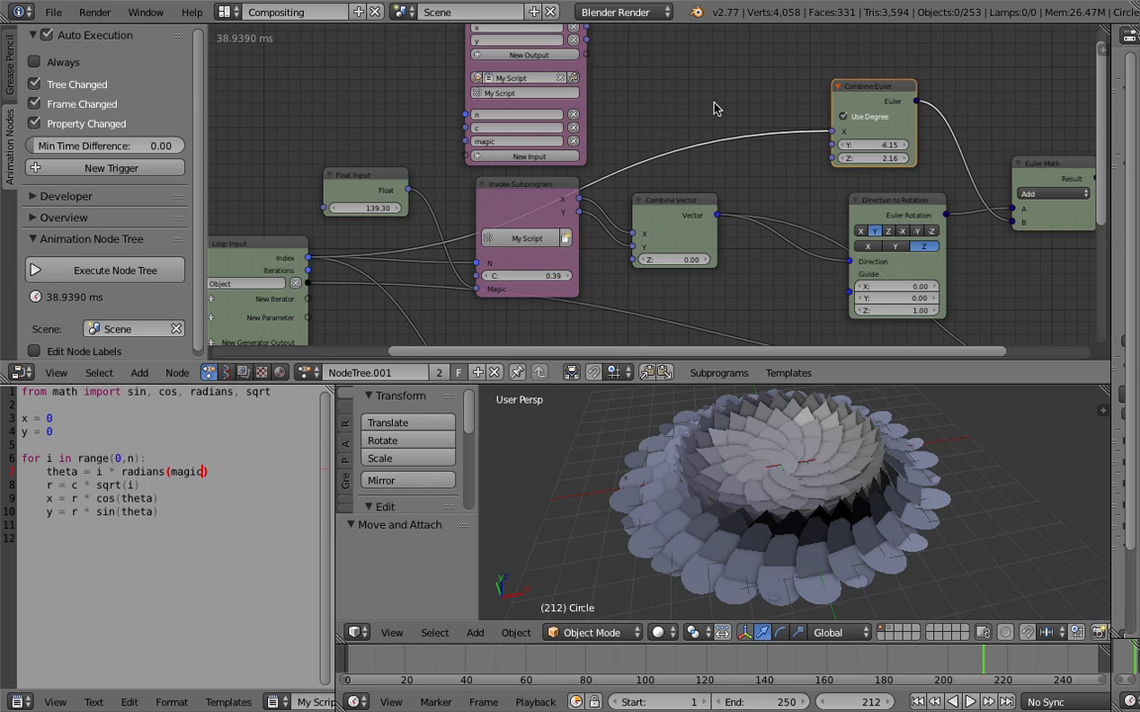
{"action": "middle_click_drag", "start_coordinate": [677, 110], "coordinate": [699, 112]}
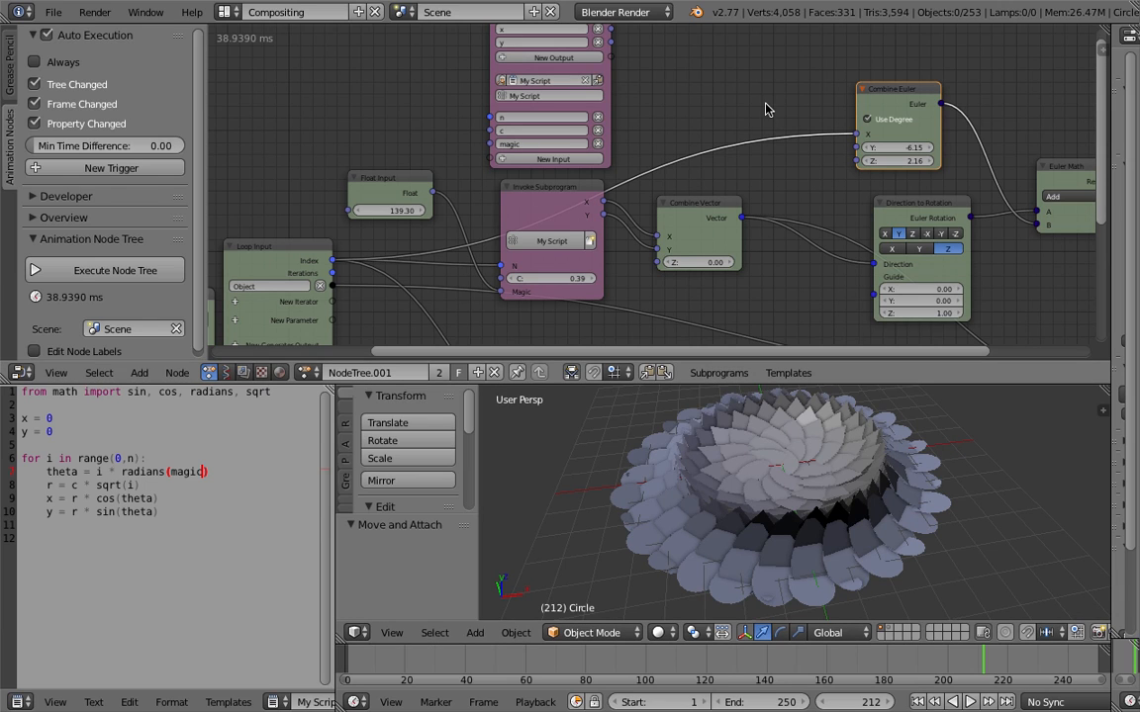
{"action": "scroll", "coordinate": [624, 262], "scroll_direction": "down", "scroll_amount": 2}
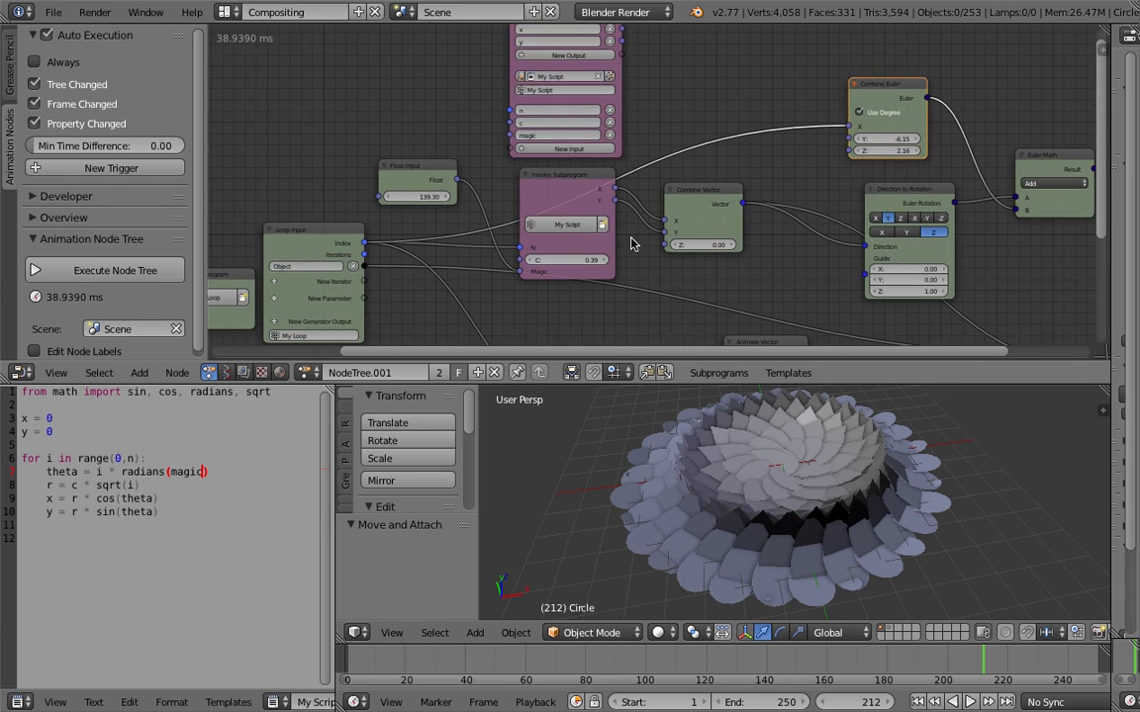
{"action": "key", "text": "shift+a"}
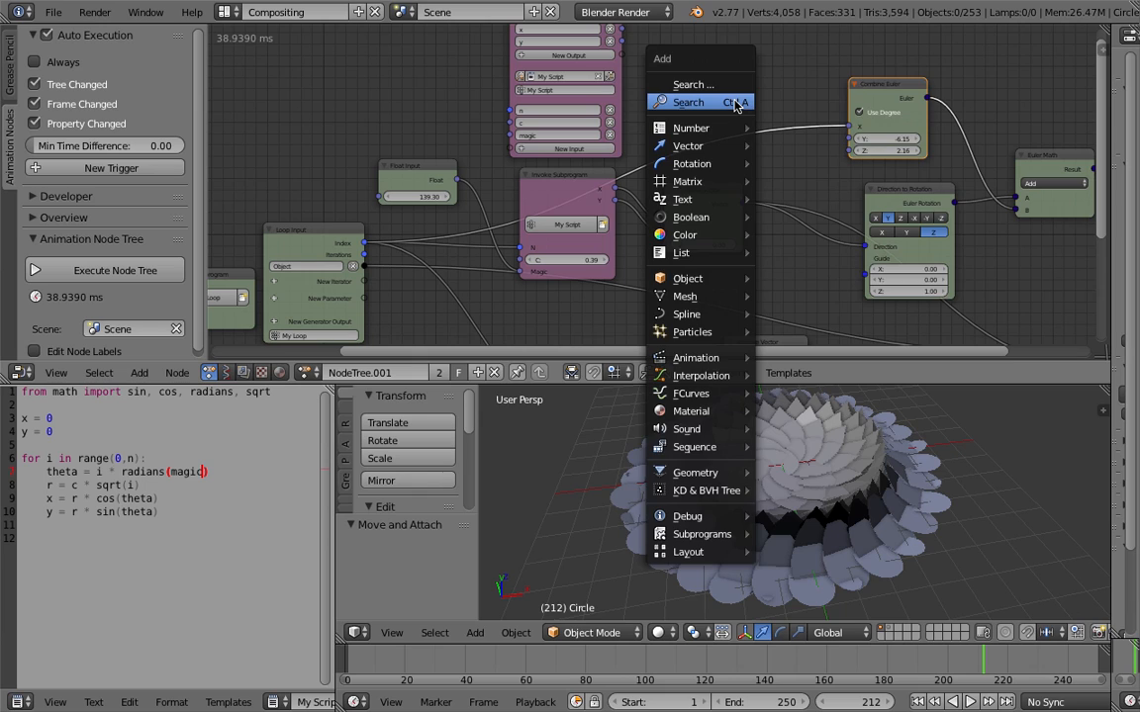
{"action": "left_click", "coordinate": [736, 102]}
{"action": "type", "text": "map"}
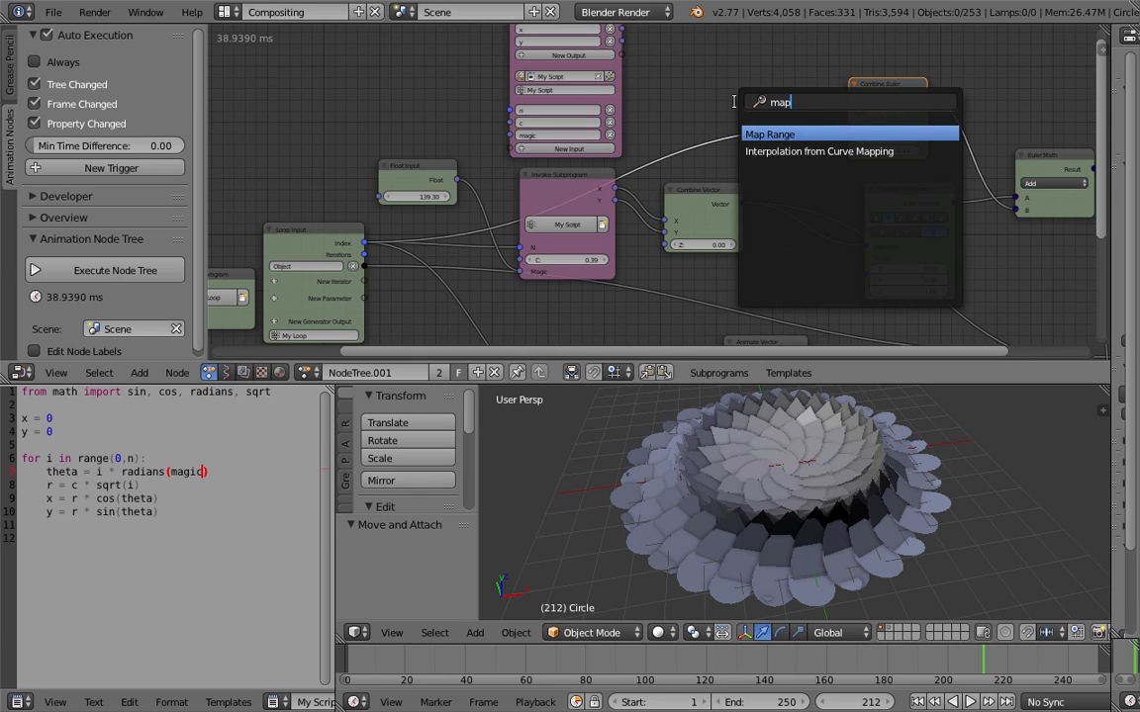
{"action": "key", "text": "Return"}
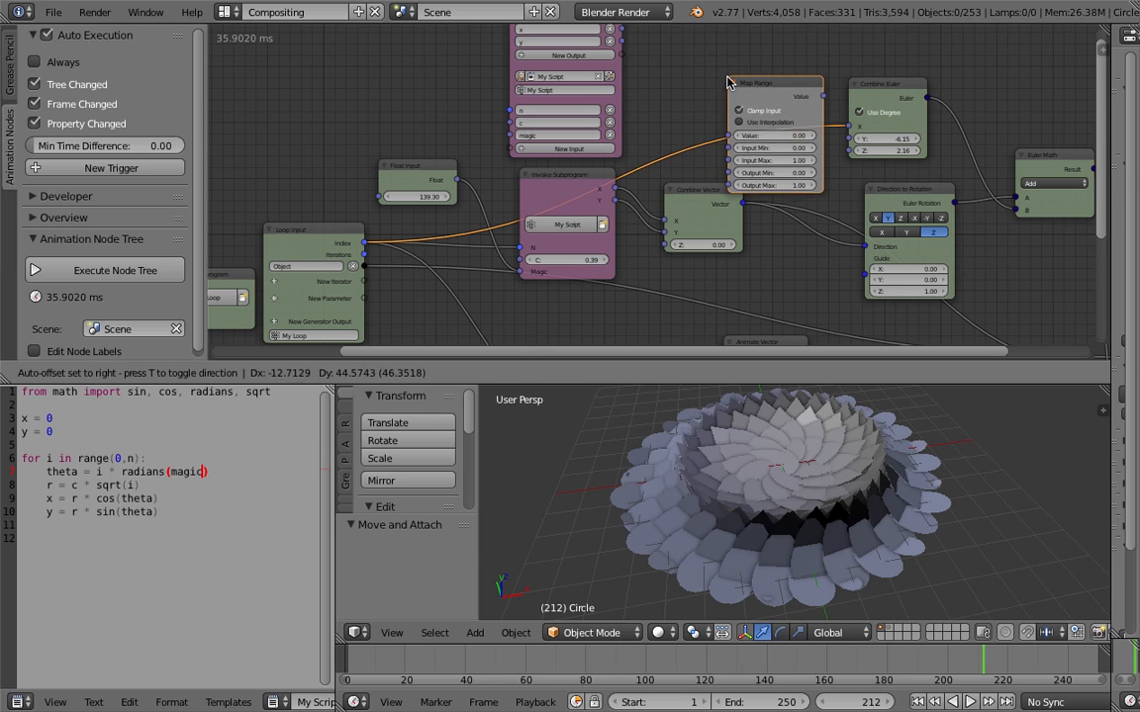
{"action": "left_click", "coordinate": [727, 83]}
{"action": "left_click_drag", "start_coordinate": [754, 92], "coordinate": [753, 73]}
- Set Map Range's Input Min to 3.84, Input Max to 166.27, Output Min to 34.32 and Output Max to 58.36
{"action": "scroll", "coordinate": [754, 75], "scroll_direction": "up", "scroll_amount": 1}
{"action": "left_click", "coordinate": [761, 140]}
{"action": "left_click_drag", "start_coordinate": [761, 140], "coordinate": [883, 169]}
{"action": "middle_click_drag", "start_coordinate": [805, 445], "coordinate": [851, 490]}
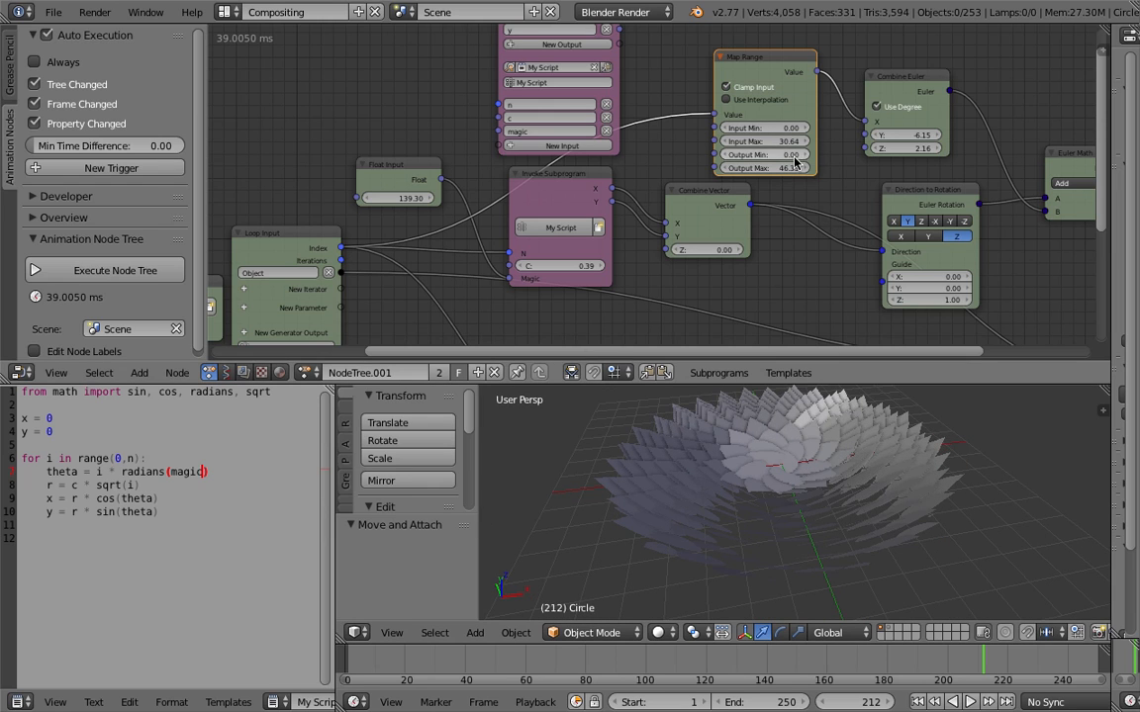
{"action": "left_click_drag", "start_coordinate": [732, 127], "coordinate": [869, 140]}
{"action": "mouse_move", "coordinate": [778, 168]}
{"action": "left_mouse_down"}
{"action": "mouse_move", "coordinate": [790, 156]}
{"action": "mouse_move", "coordinate": [837, 157]}
{"action": "mouse_move", "coordinate": [779, 155]}
{"action": "left_mouse_up"}
{"action": "middle_click_drag", "start_coordinate": [784, 400], "coordinate": [784, 478]}
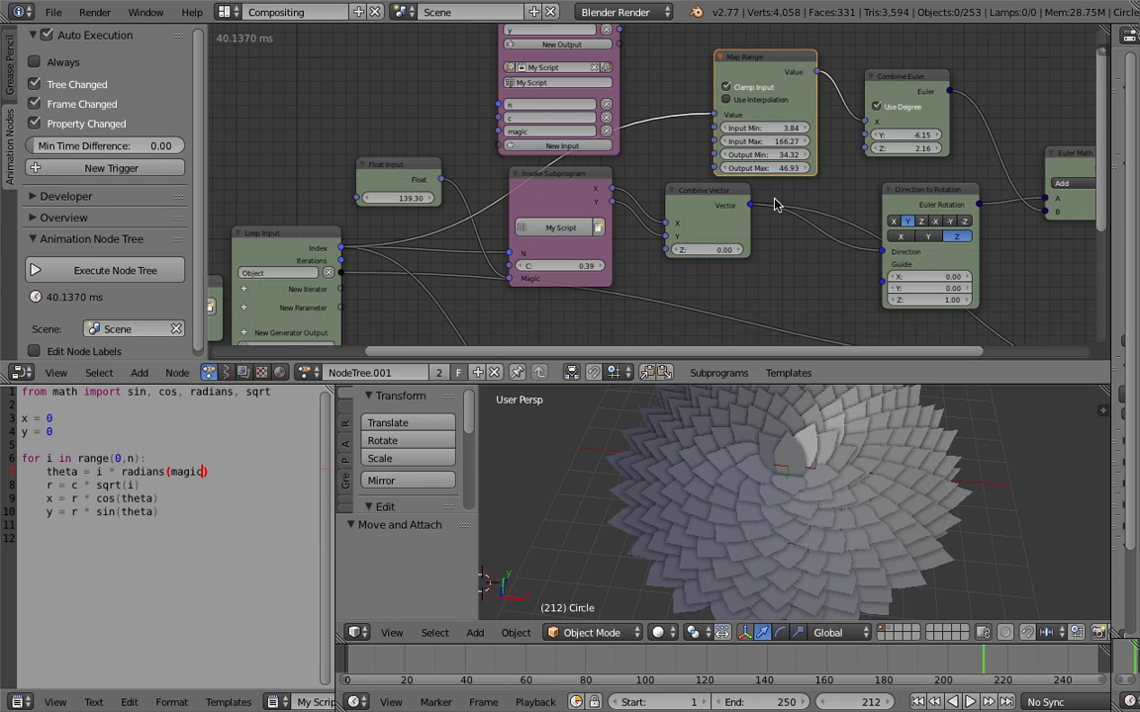
{"action": "left_click_drag", "start_coordinate": [782, 168], "coordinate": [810, 168]}
{"action": "mouse_move", "coordinate": [734, 476]}
{"action": "middle_mouse_down"}
{"action": "mouse_move", "coordinate": [769, 424]}
{"action": "mouse_move", "coordinate": [750, 460]}
{"action": "middle_mouse_up"}
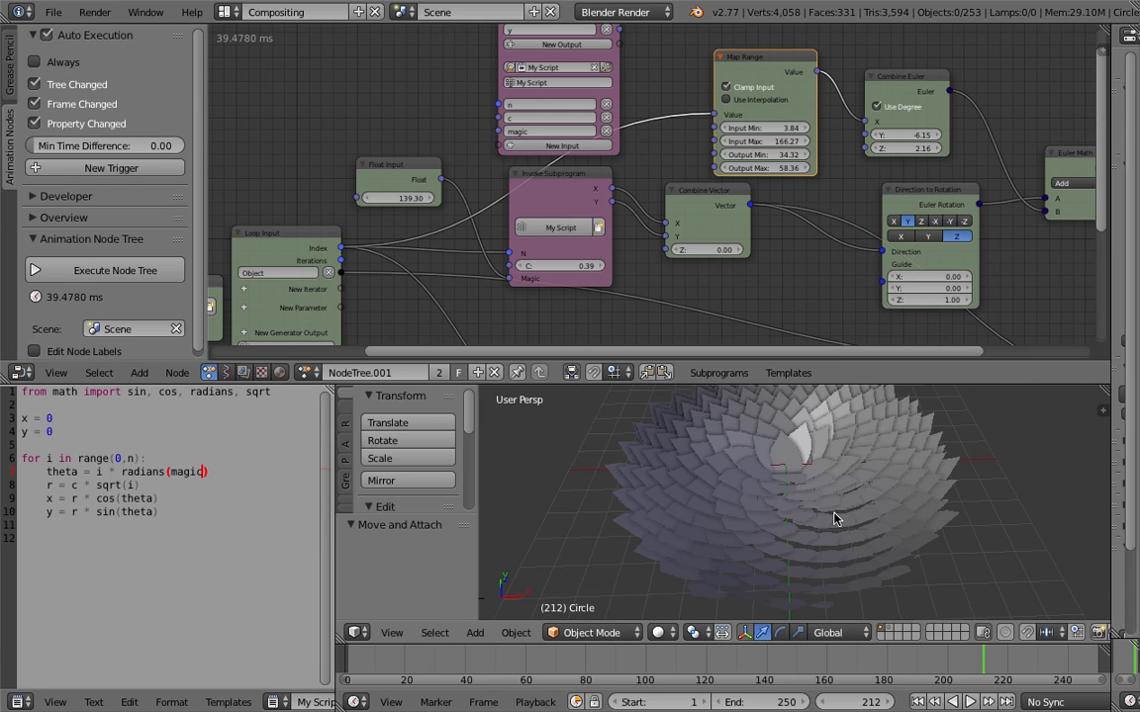
- Connect Loop Input's Iterations to Map Range's Input Max and set Input Min to 48.81 and Output Max to 65.77
{"action": "left_click_drag", "start_coordinate": [345, 265], "coordinate": [717, 141]}
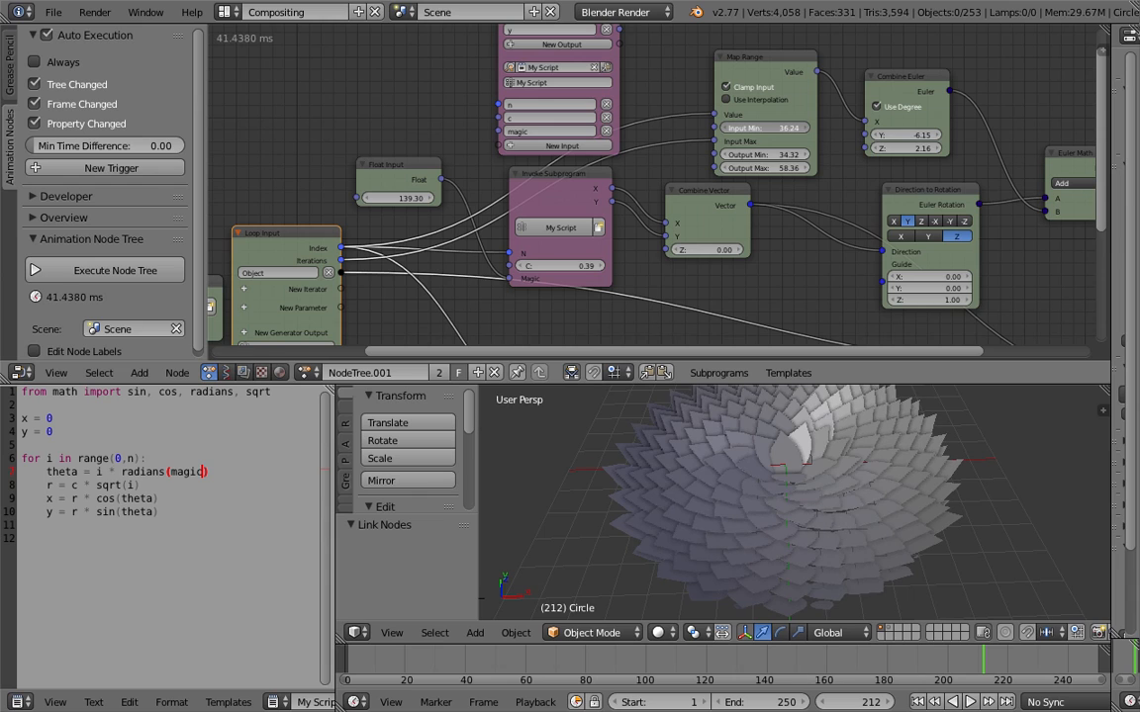
{"action": "left_click_drag", "start_coordinate": [792, 129], "coordinate": [783, 168]}
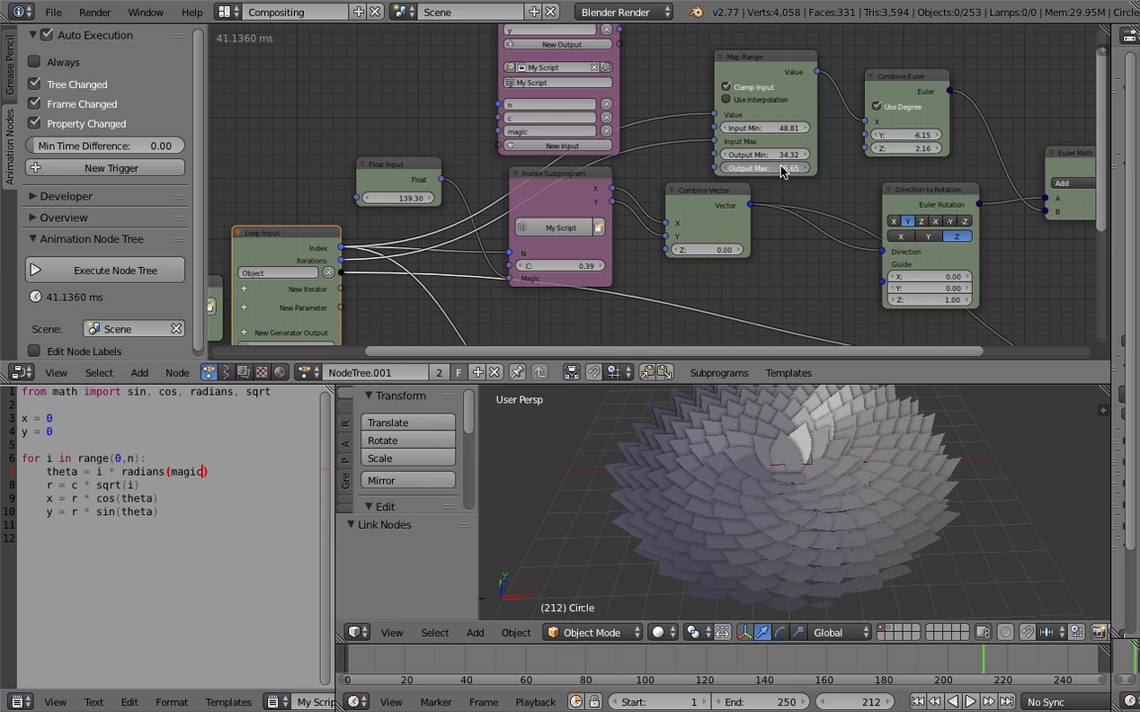
{"action": "middle_click_drag", "start_coordinate": [766, 409], "coordinate": [792, 525]}
- Move the Map Range node slightly up, then collapse the Script node and place it above Invoke Subprogram
{"action": "scroll", "coordinate": [795, 92], "scroll_direction": "down", "scroll_amount": 1}
{"action": "middle_click_drag", "start_coordinate": [795, 92], "coordinate": [750, 126]}
{"action": "left_click_drag", "start_coordinate": [713, 104], "coordinate": [703, 89]}
{"action": "left_click", "coordinate": [476, 49]}
{"action": "left_click_drag", "start_coordinate": [496, 48], "coordinate": [492, 132]}
{"action": "middle_click_drag", "start_coordinate": [737, 406], "coordinate": [792, 492]}
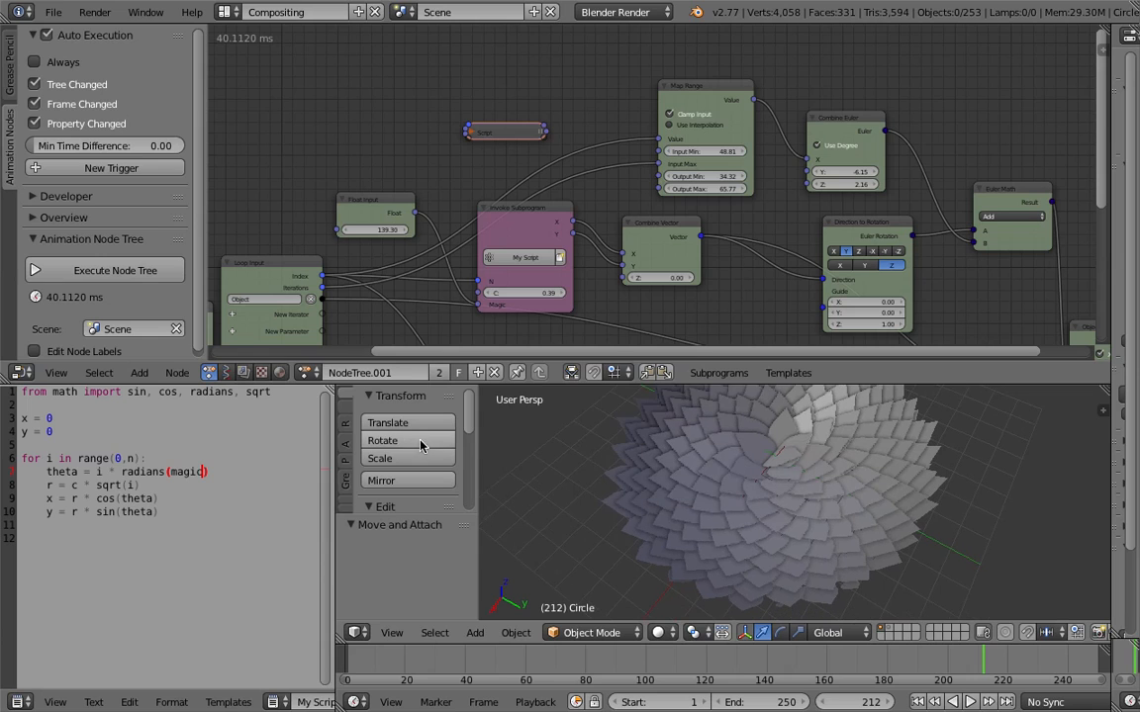
- Hide the 3D view's tool shelf and save the file over the existing one
{"action": "left_click_drag", "start_coordinate": [476, 433], "coordinate": [170, 446]}
{"action": "key", "text": "ctrl+s"}
{"action": "left_click", "coordinate": [654, 484]}
{"action": "middle_click_drag", "start_coordinate": [654, 483], "coordinate": [931, 457]}
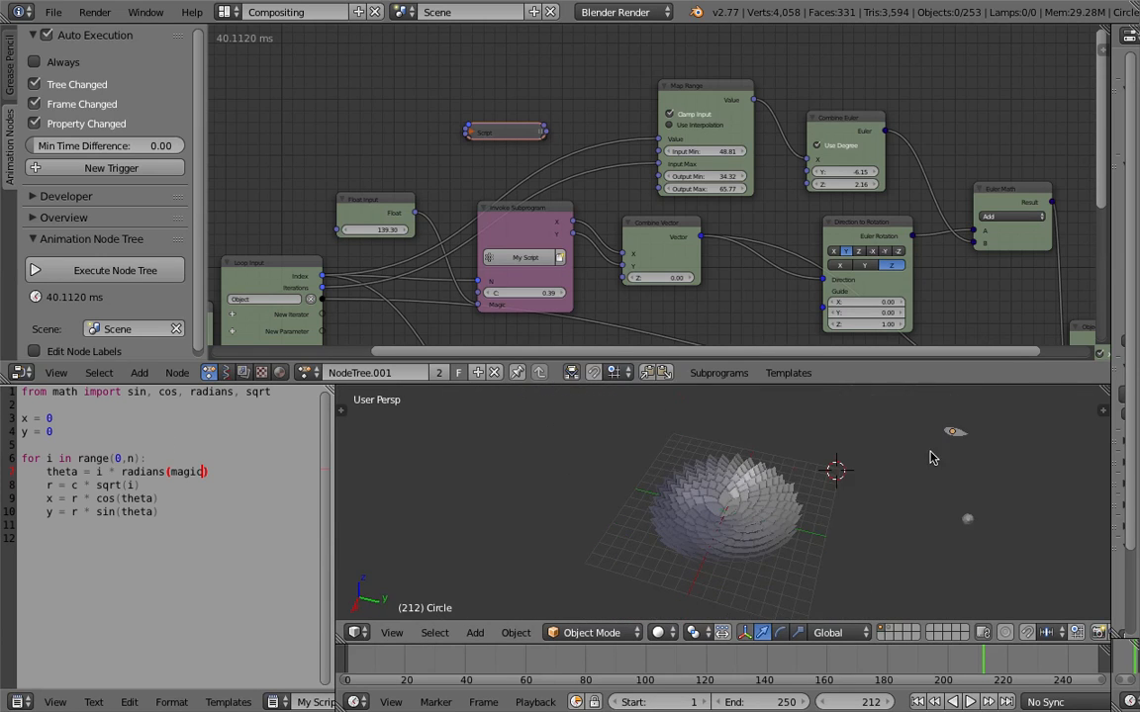
- Delete the Icosphere and move the original Circle petal to a spot beside the flower
{"action": "right_click", "coordinate": [968, 519]}
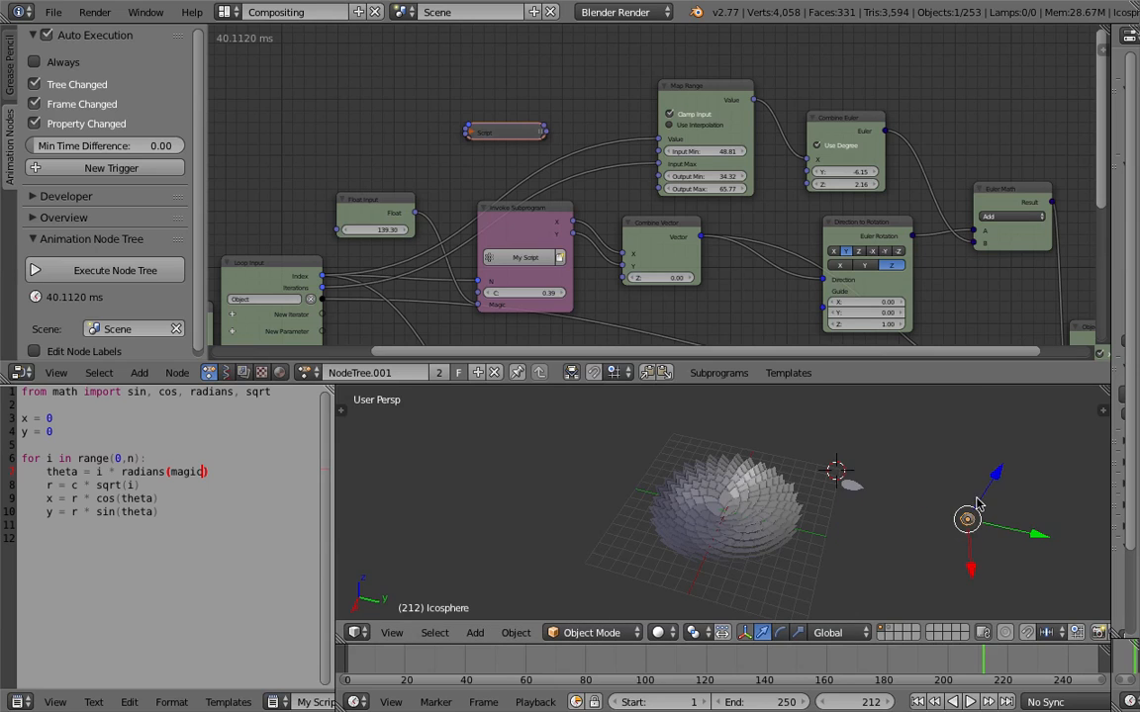
{"action": "middle_click_drag", "start_coordinate": [966, 522], "coordinate": [971, 536]}
{"action": "scroll", "coordinate": [891, 495], "scroll_direction": "up", "scroll_amount": 4}
{"action": "right_click", "coordinate": [913, 441]}
{"action": "key", "text": "g"}
{"action": "left_click", "coordinate": [946, 536]}
{"action": "middle_click_drag", "start_coordinate": [926, 501], "coordinate": [840, 491], "text": "shift"}
- Save the file again and widen the Properties editor
{"action": "key", "text": "ctrl+s"}
{"action": "left_click", "coordinate": [840, 490]}
{"action": "left_click_drag", "start_coordinate": [1112, 375], "coordinate": [880, 375]}
{"action": "middle_click_drag", "start_coordinate": [702, 484], "coordinate": [725, 479], "text": "shift"}
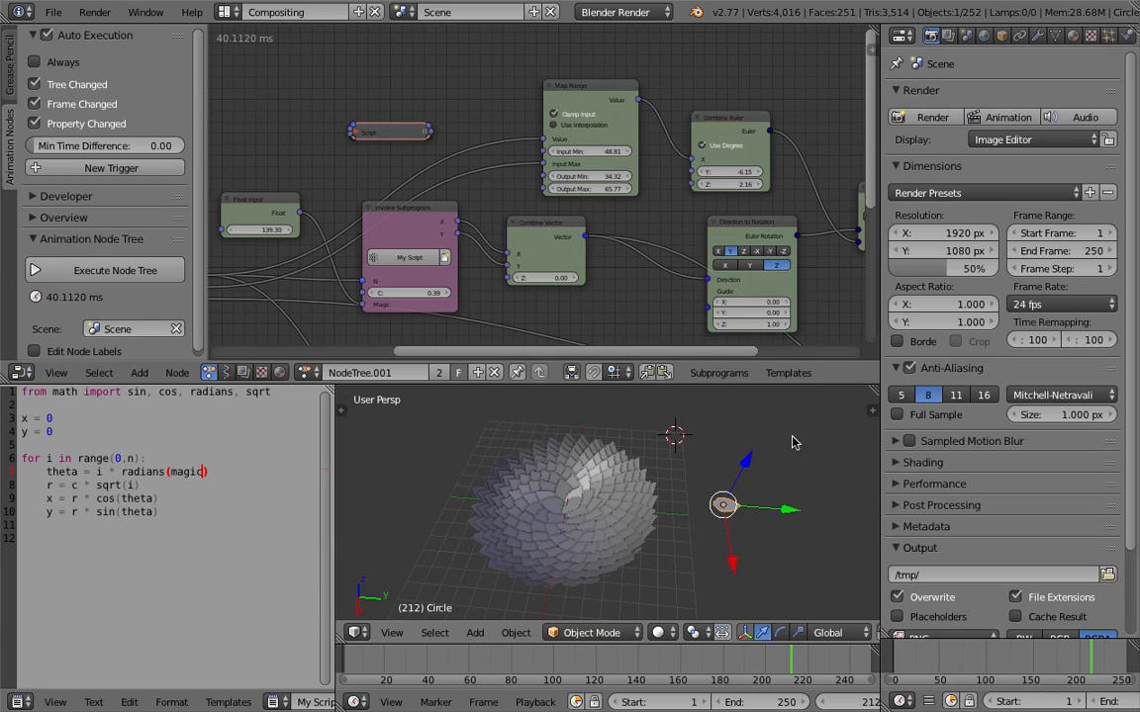
- Create a new material on the Circle petal
{"action": "left_click", "coordinate": [1074, 36]}
{"action": "left_click", "coordinate": [963, 155]}
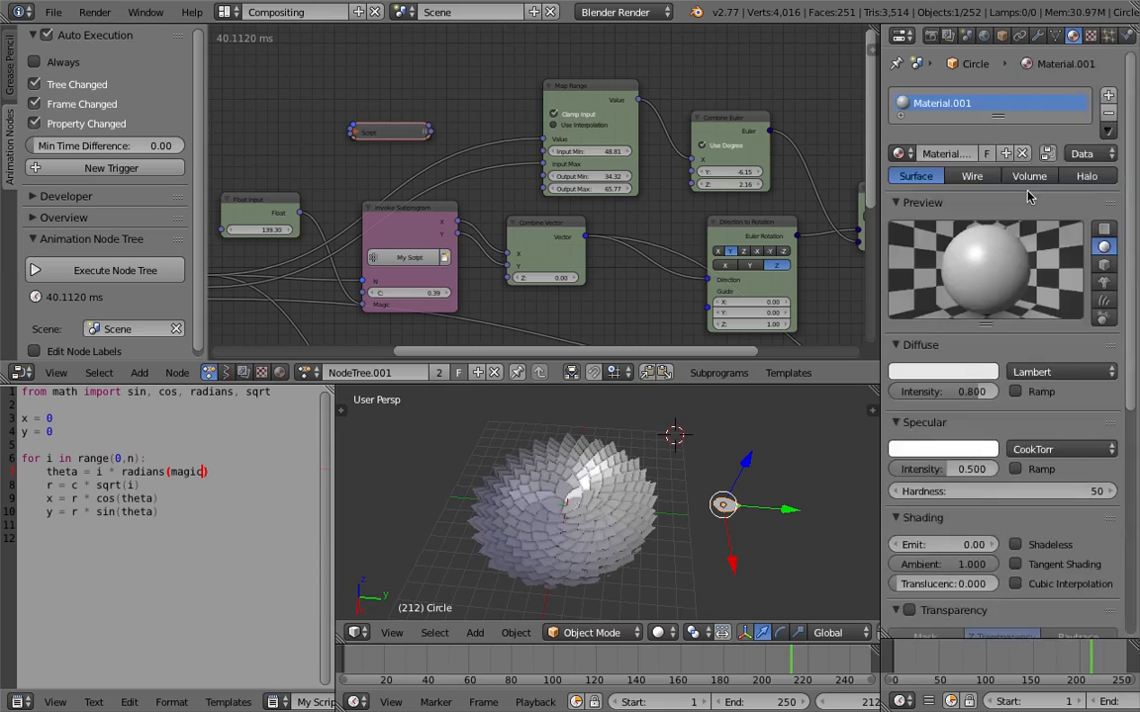
{"action": "scroll", "coordinate": [1128, 465], "scroll_direction": "down", "scroll_amount": 8}
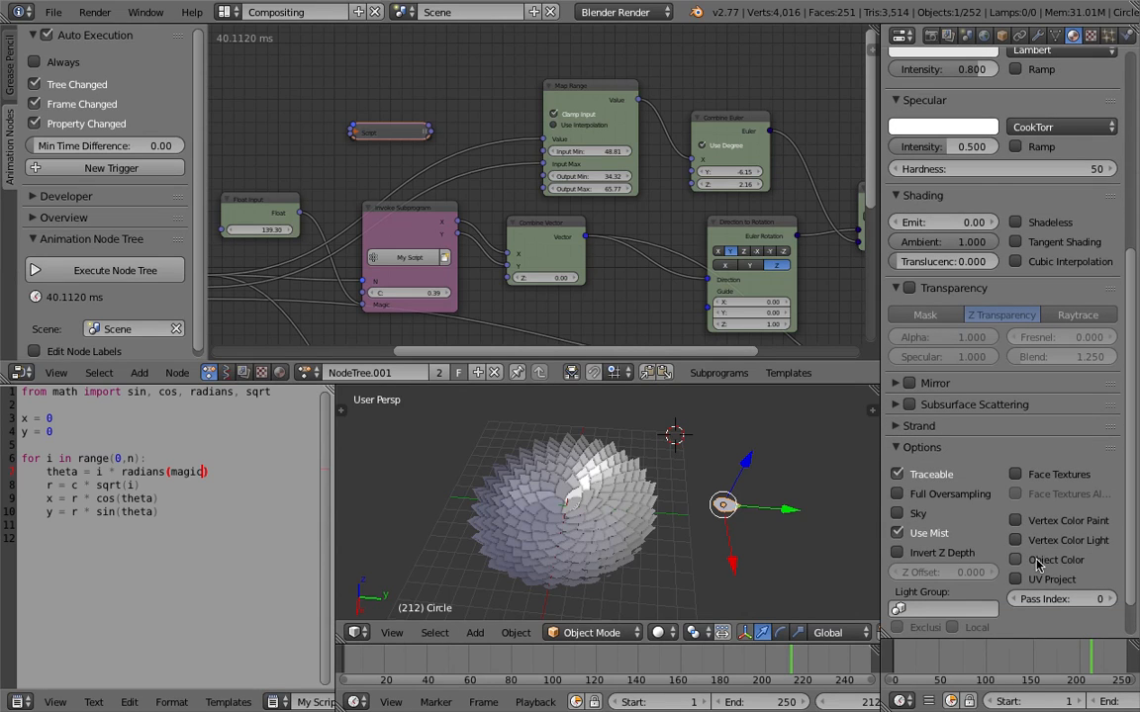
- Narrow the Properties editor to widen the workspace and move the Object Transforms Output node farther from the Euler Math node
{"action": "left_click_drag", "start_coordinate": [880, 432], "coordinate": [1110, 432]}
{"action": "middle_click_drag", "start_coordinate": [861, 198], "coordinate": [722, 158]}
{"action": "scroll", "coordinate": [750, 212], "scroll_direction": "down", "scroll_amount": 1}
{"action": "middle_click_drag", "start_coordinate": [830, 243], "coordinate": [698, 152]}
{"action": "left_click_drag", "start_coordinate": [832, 196], "coordinate": [945, 186]}
{"action": "middle_click_drag", "start_coordinate": [900, 131], "coordinate": [859, 184]}
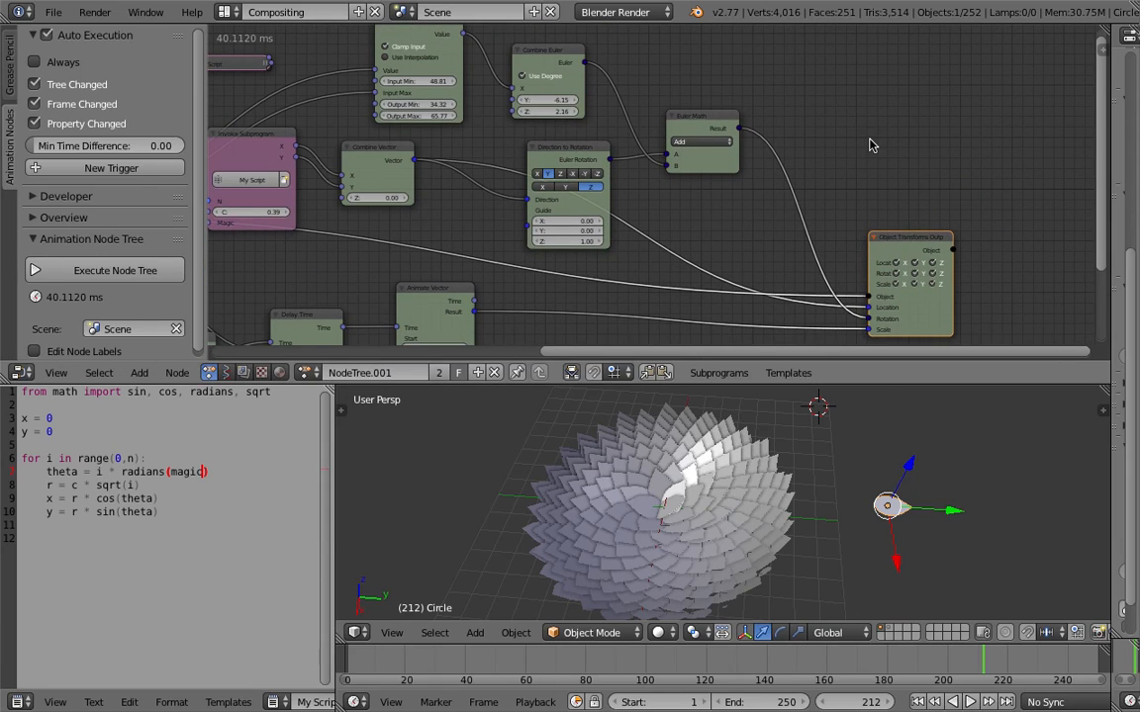
- Add an Object Attribute Output node above the Object Transforms Output node and set its attribute to color
{"action": "key", "text": "shift+a"}
{"action": "left_click", "coordinate": [867, 139]}
{"action": "type", "text": "Map Range"}
{"action": "key", "text": "BackSpace"}
{"action": "type", "text": "object at"}
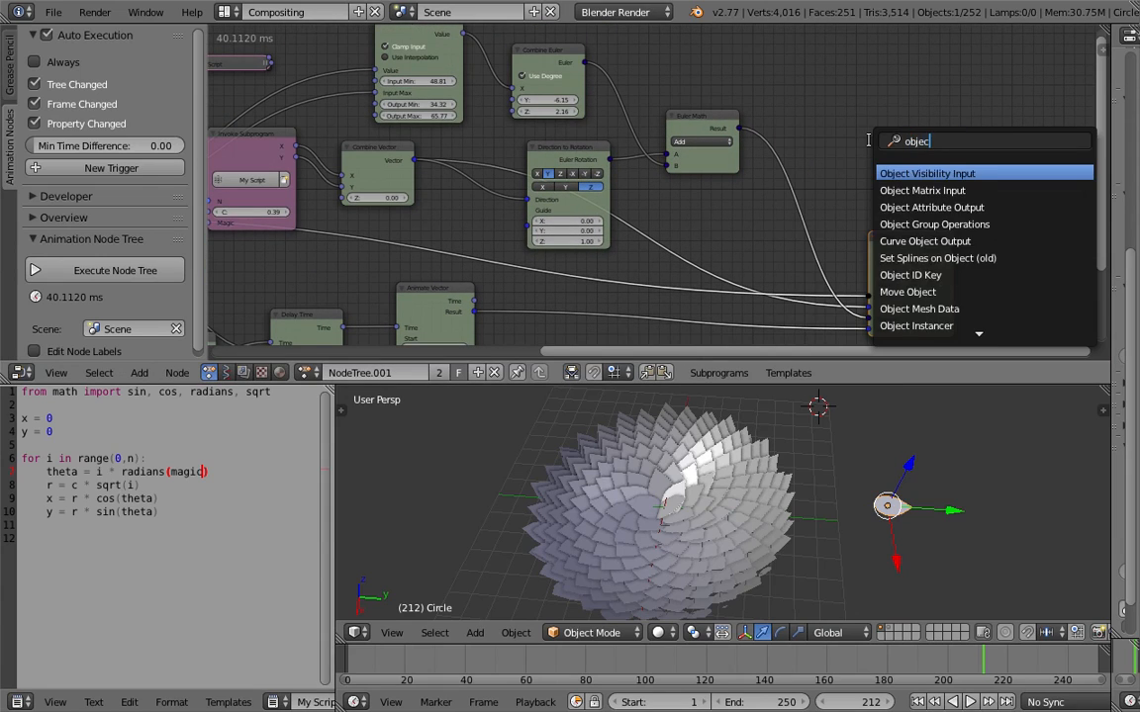
{"action": "key", "text": "Return"}
{"action": "left_click", "coordinate": [895, 162]}
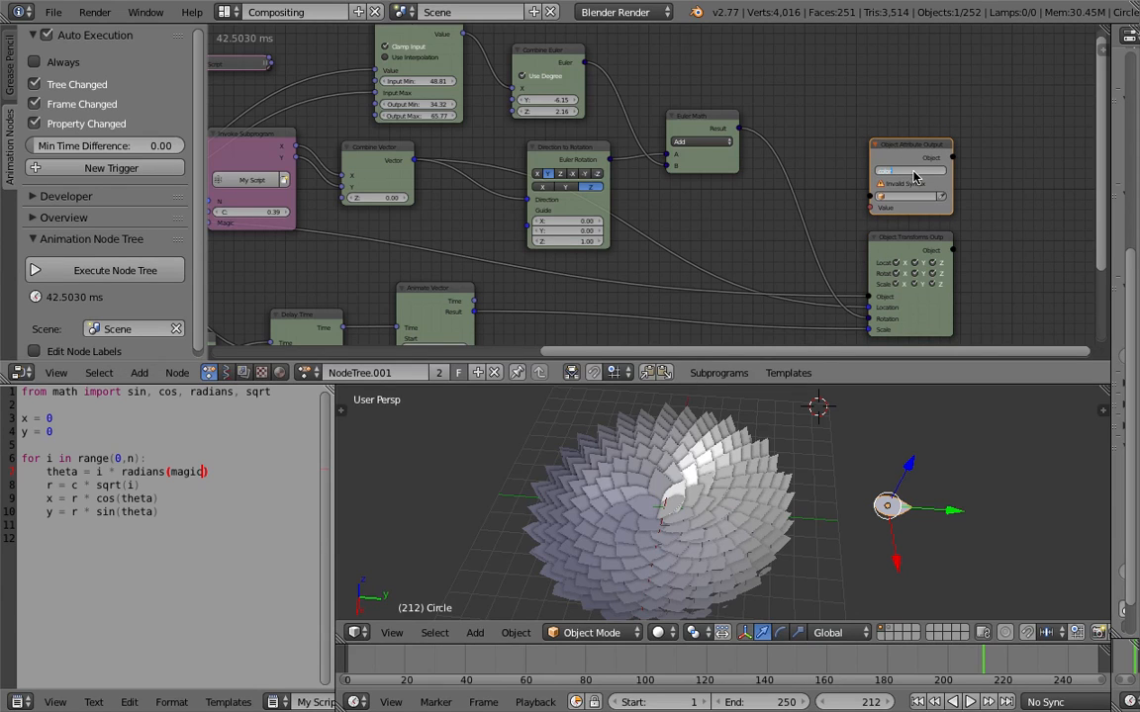
{"action": "key", "text": "Return"}
- Connect the Object Transforms Output's Object socket to the Object Attribute Output's Object input and save over the existing file
{"action": "middle_click_drag", "start_coordinate": [799, 193], "coordinate": [623, 215]}
{"action": "key", "text": "g"}
{"action": "left_click", "coordinate": [832, 223]}
{"action": "left_click_drag", "start_coordinate": [802, 243], "coordinate": [845, 197]}
{"action": "middle_click_drag", "start_coordinate": [719, 163], "coordinate": [709, 148]}
{"action": "key", "text": "ctrl+s"}
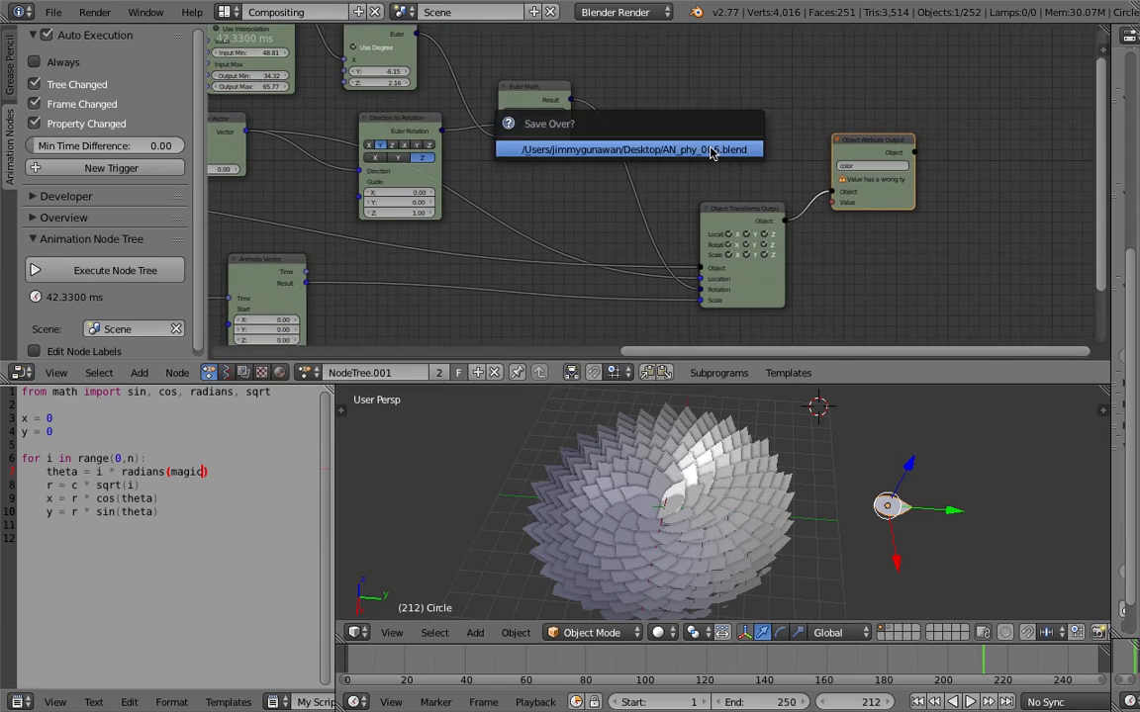
{"action": "left_click", "coordinate": [712, 151]}
- Reposition the Object Transforms Output node relative to the Object Attribute Output node and save the file again
{"action": "scroll", "coordinate": [744, 207], "scroll_direction": "up", "scroll_amount": 3}
{"action": "middle_click_drag", "start_coordinate": [758, 253], "coordinate": [760, 218]}
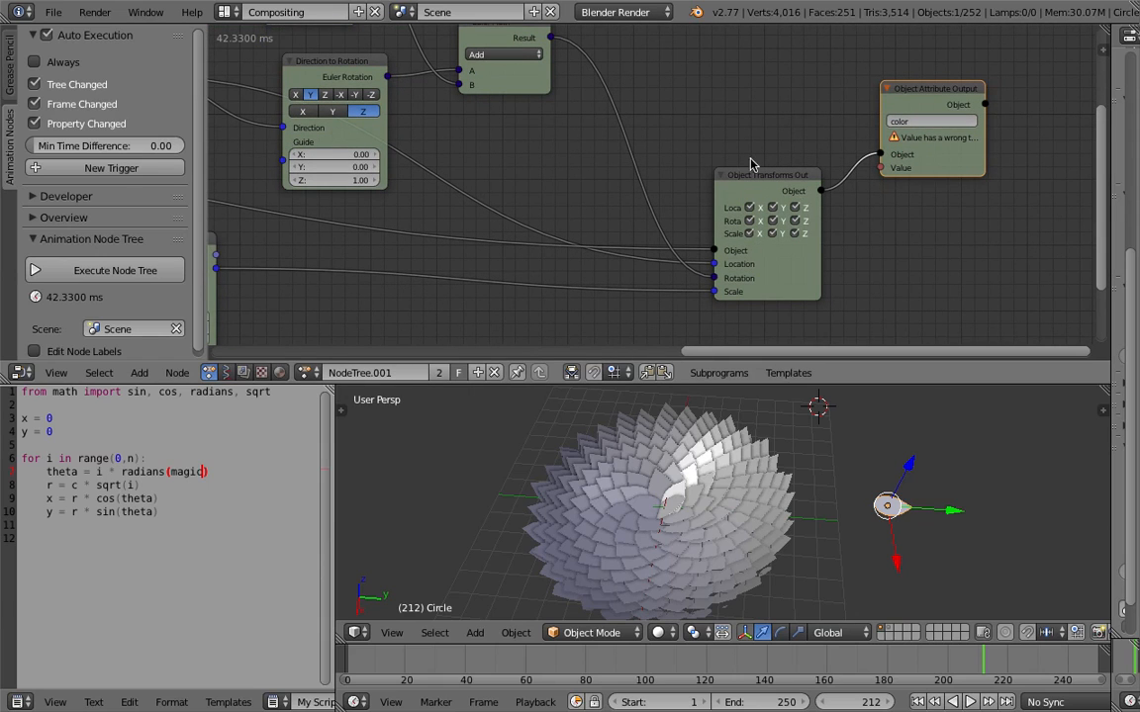
{"action": "left_click_drag", "start_coordinate": [814, 229], "coordinate": [872, 208]}
{"action": "scroll", "coordinate": [683, 136], "scroll_direction": "down", "scroll_amount": 2}
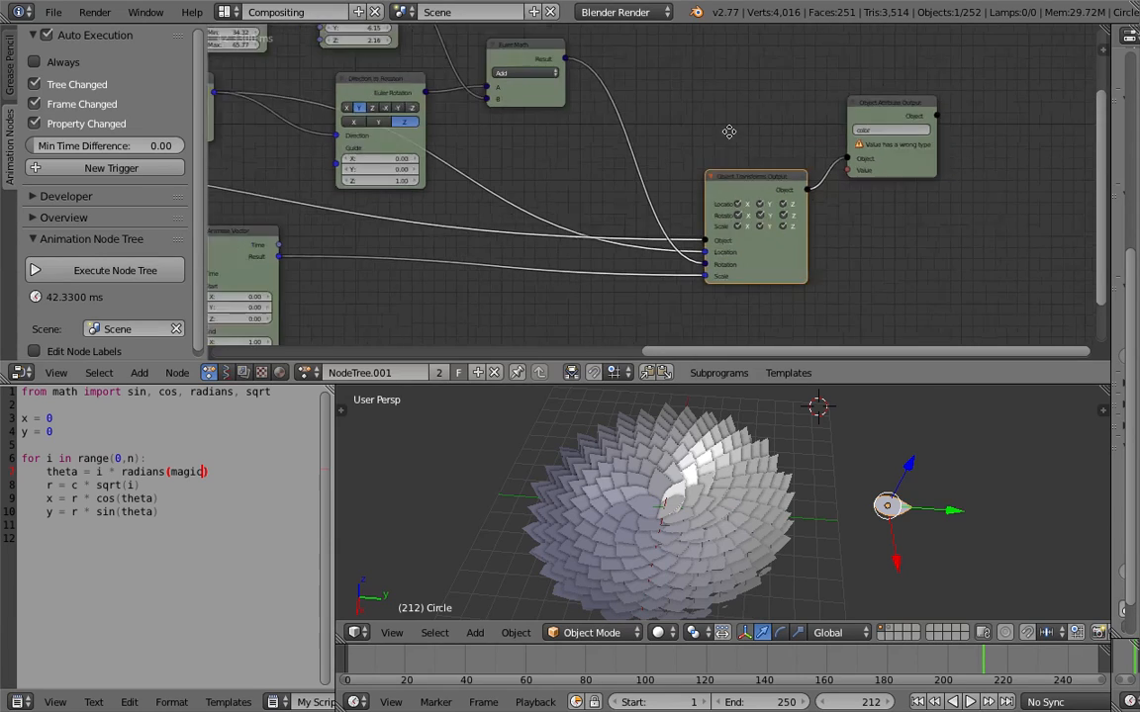
{"action": "middle_click_drag", "start_coordinate": [730, 129], "coordinate": [763, 169]}
{"action": "key", "text": "ctrl+s"}
{"action": "left_click", "coordinate": [690, 153]}
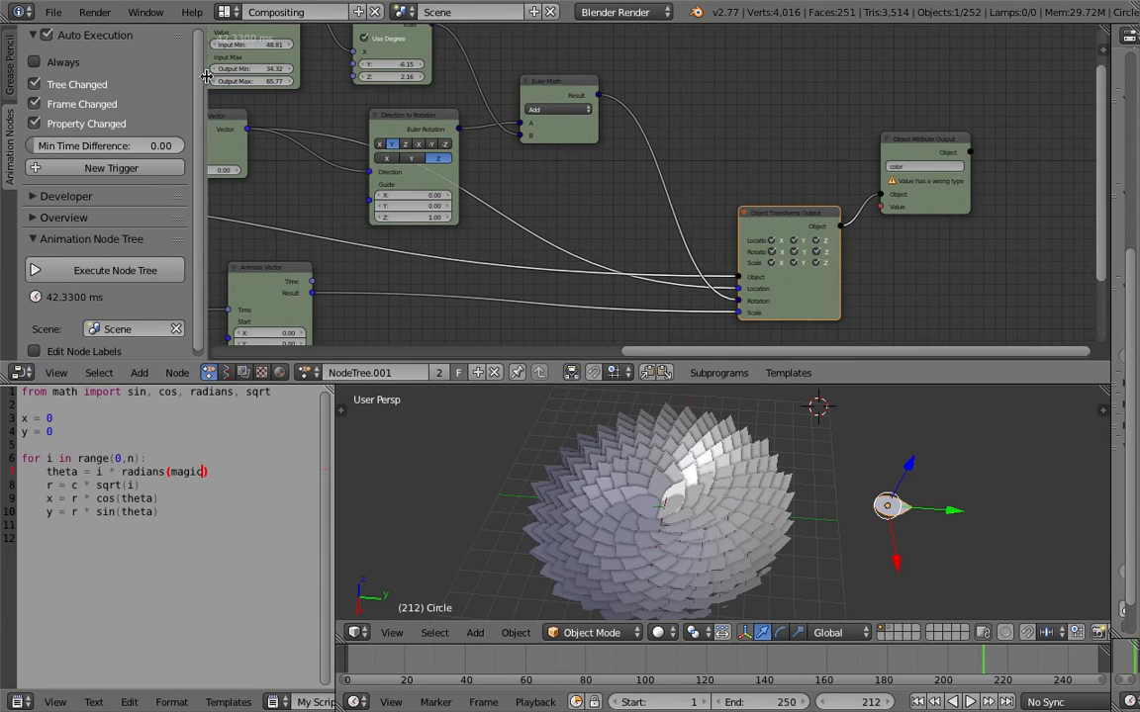
- Widen the node editor's tool shelf and save over the existing file
{"action": "left_click_drag", "start_coordinate": [206, 78], "coordinate": [315, 79]}
{"action": "middle_click_drag", "start_coordinate": [781, 489], "coordinate": [769, 557]}
{"action": "key", "text": "ctrl+s"}
{"action": "left_click", "coordinate": [820, 500]}
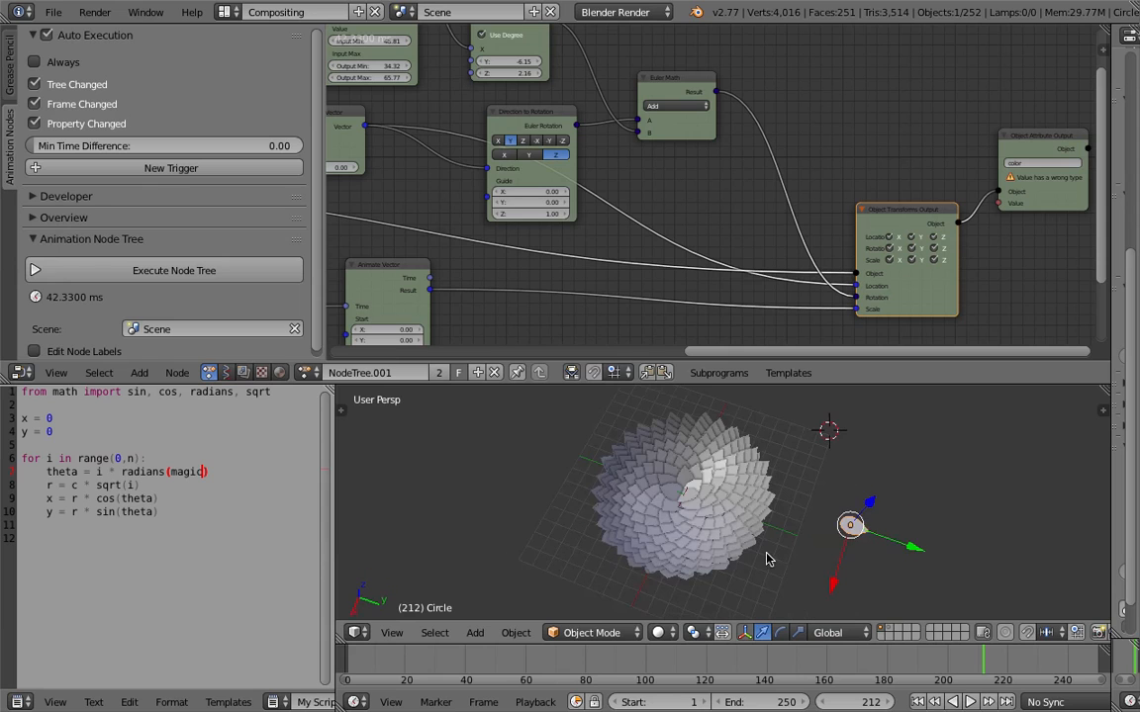
- Examine the flower up close and review the node chain from the Loop Input to the Object Attribute Output
{"action": "scroll", "coordinate": [841, 530], "scroll_direction": "up", "scroll_amount": 2}
{"action": "middle_click_drag", "start_coordinate": [839, 526], "coordinate": [721, 504]}
{"action": "middle_click_drag", "start_coordinate": [913, 198], "coordinate": [811, 185]}
{"action": "scroll", "coordinate": [815, 164], "scroll_direction": "down", "scroll_amount": 1}
{"action": "scroll", "coordinate": [815, 164], "scroll_direction": "down", "scroll_amount": 5}
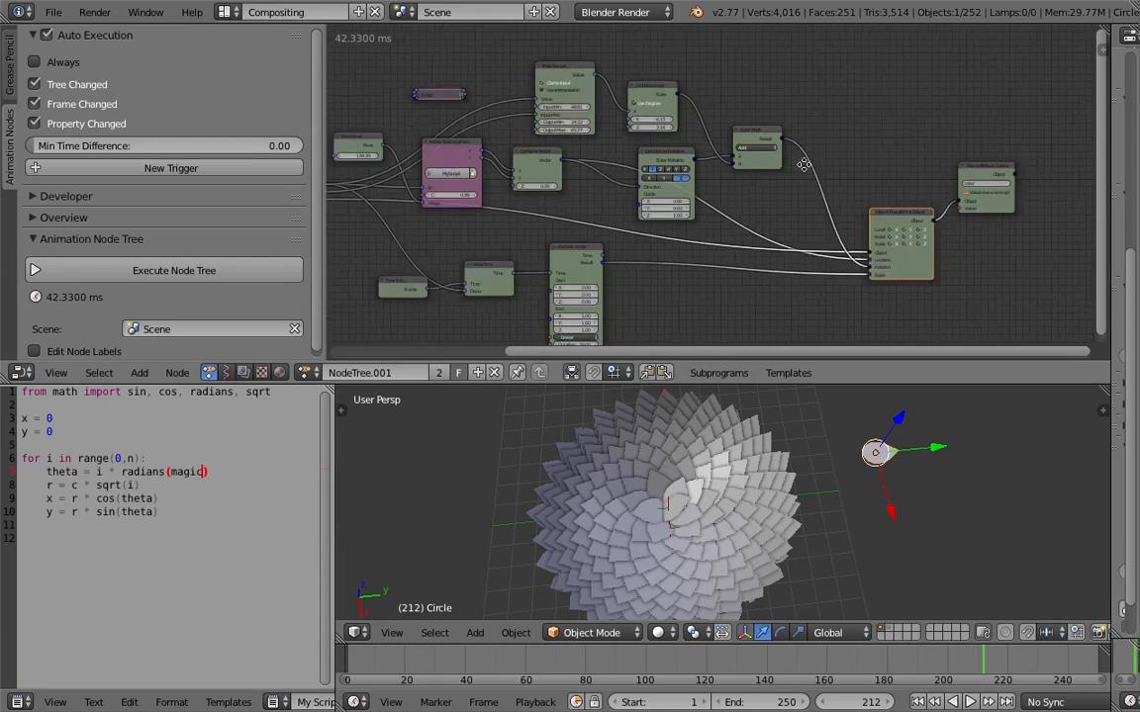
{"action": "scroll", "coordinate": [778, 168], "scroll_direction": "up", "scroll_amount": 5}
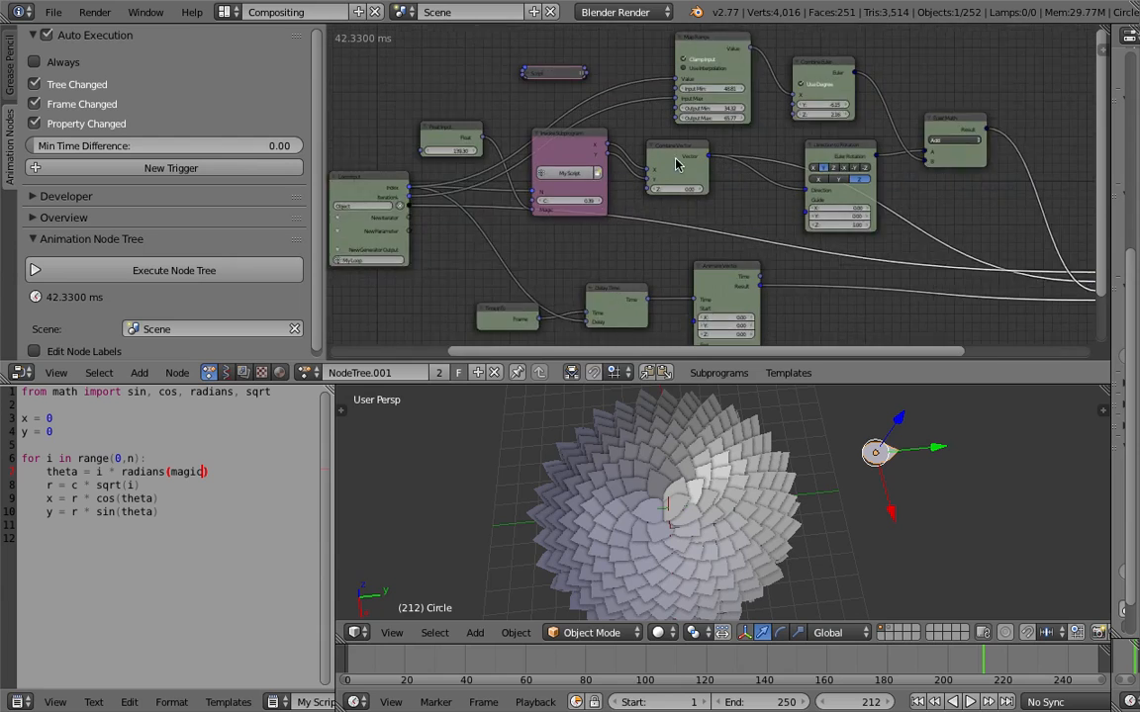
{"action": "scroll", "coordinate": [645, 177], "scroll_direction": "down", "scroll_amount": 1}
{"action": "middle_click_drag", "start_coordinate": [621, 173], "coordinate": [544, 161]}
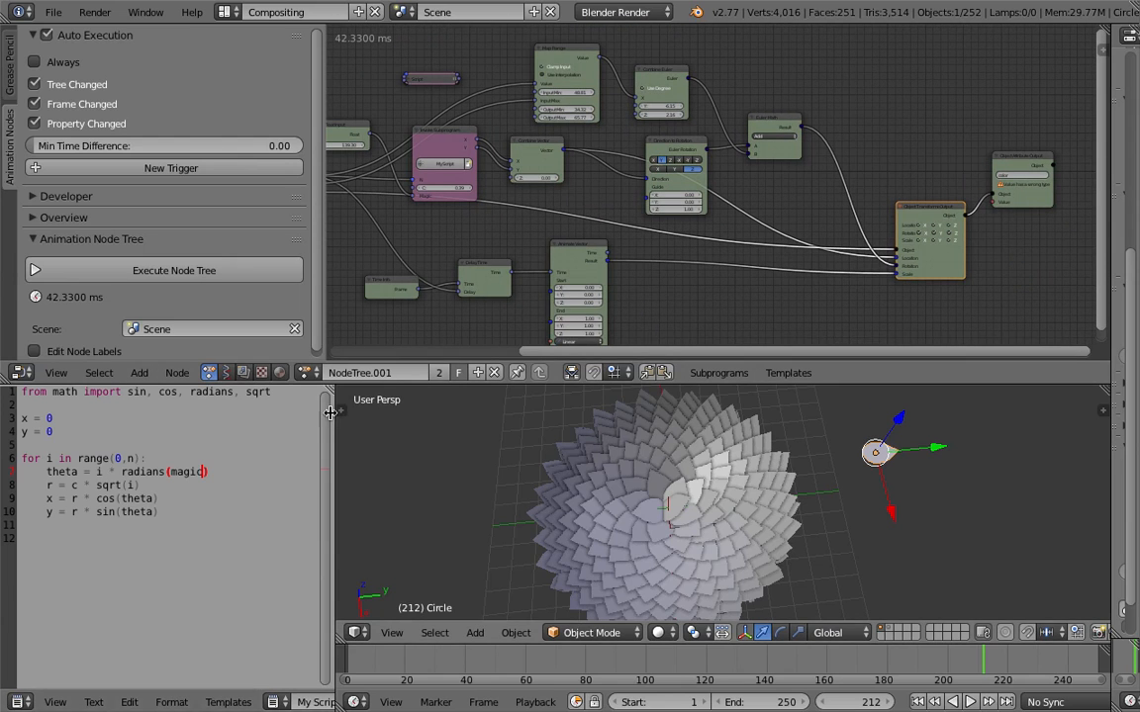
- Narrow the text editor and move the Object Attribute Output node farther from the Object Transforms Output node
{"action": "left_click_drag", "start_coordinate": [333, 409], "coordinate": [307, 421]}
{"action": "middle_click_drag", "start_coordinate": [740, 280], "coordinate": [749, 256]}
{"action": "middle_click_drag", "start_coordinate": [844, 141], "coordinate": [563, 190]}
{"action": "scroll", "coordinate": [659, 178], "scroll_direction": "up", "scroll_amount": 5}
{"action": "left_click_drag", "start_coordinate": [773, 166], "coordinate": [877, 182]}
{"action": "scroll", "coordinate": [801, 235], "scroll_direction": "up", "scroll_amount": 2}
{"action": "middle_click_drag", "start_coordinate": [676, 140], "coordinate": [690, 175]}
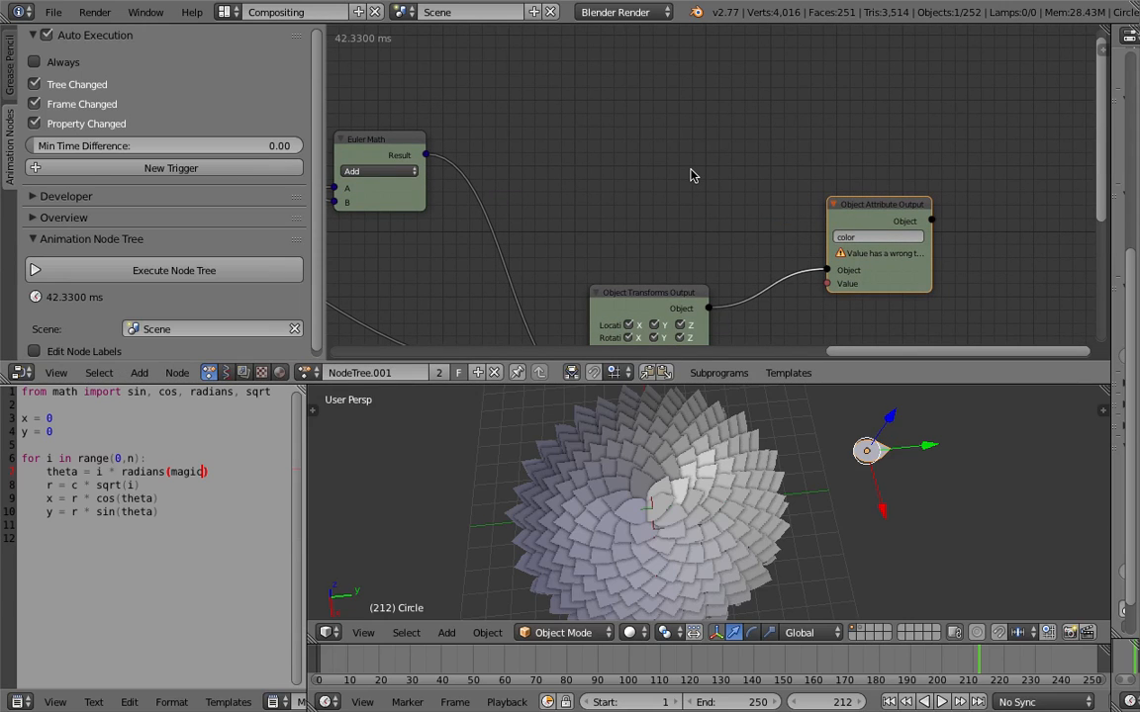
{"action": "middle_click_drag", "start_coordinate": [674, 173], "coordinate": [691, 183]}
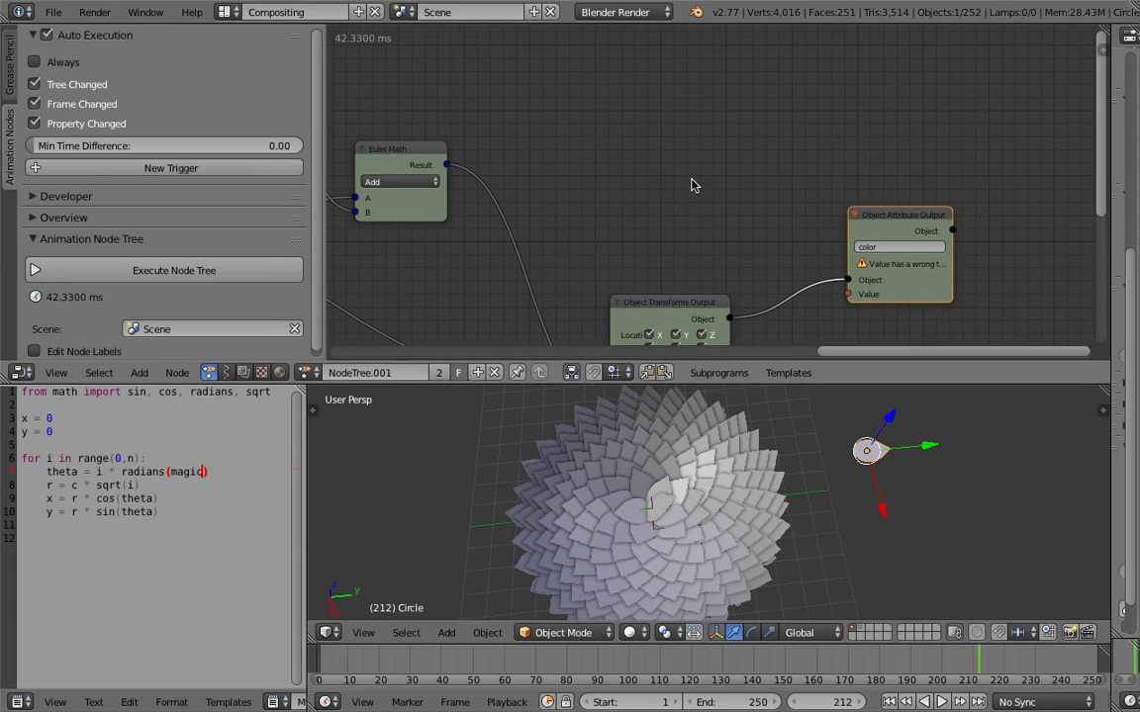
- Save the project as a new file version with an incremented name
{"action": "left_click", "coordinate": [54, 12]}
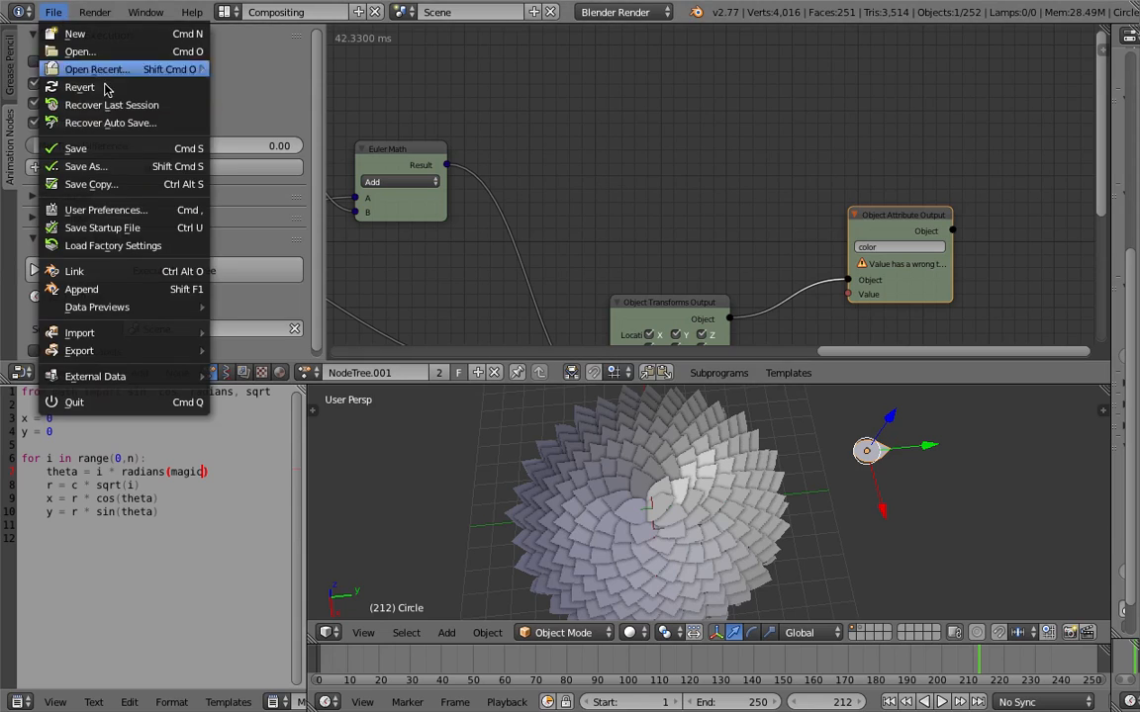
{"action": "left_click", "coordinate": [109, 151]}
{"action": "left_click", "coordinate": [1009, 80]}
{"action": "left_click", "coordinate": [1071, 59]}
- Add a Mix Color List node in the empty space above the Object Transforms Output node
{"action": "key", "text": "shift+a"}
{"action": "left_click", "coordinate": [648, 117]}
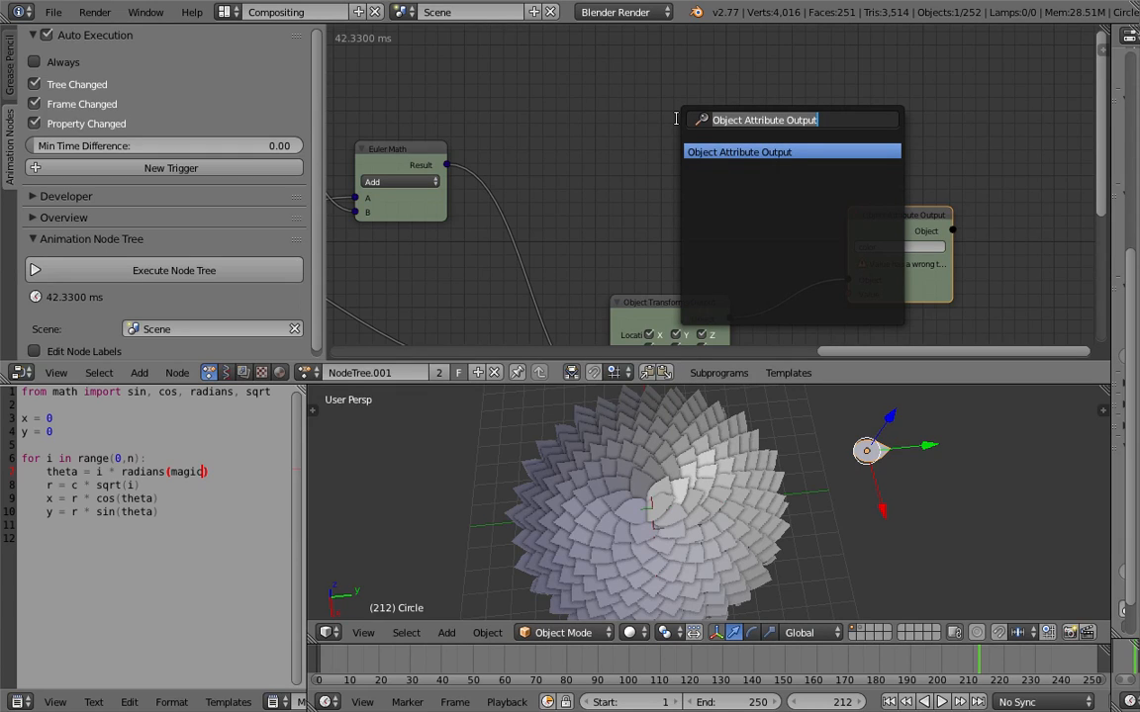
{"action": "type", "text": "mix col"}
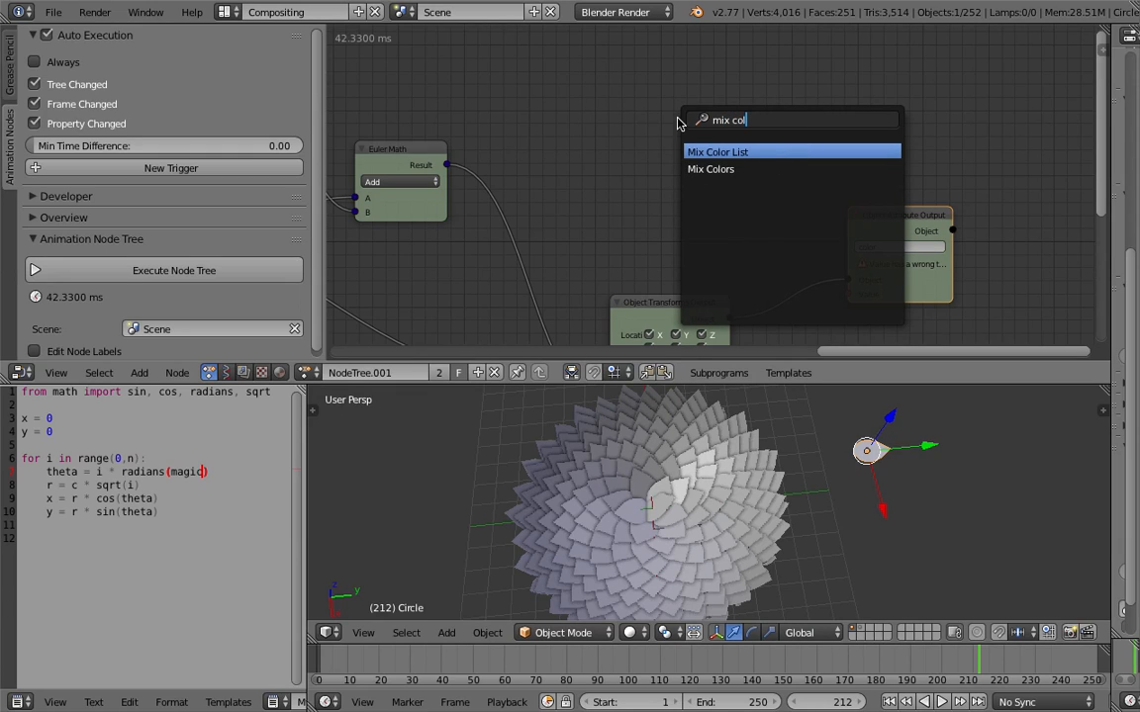
{"action": "key", "text": "Return"}
{"action": "left_click", "coordinate": [674, 123]}
{"action": "scroll", "coordinate": [707, 188], "scroll_direction": "up", "scroll_amount": 5}
{"action": "scroll", "coordinate": [697, 206], "scroll_direction": "down", "scroll_amount": 2}
{"action": "middle_click_drag", "start_coordinate": [648, 185], "coordinate": [692, 163]}
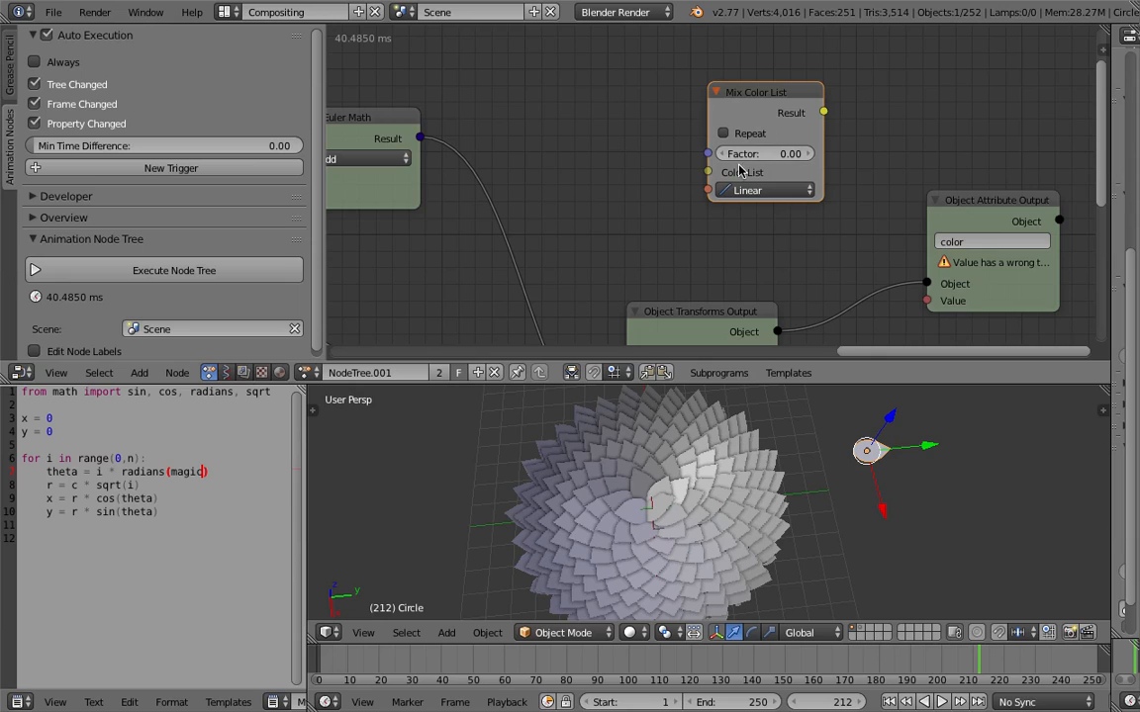
- Add a Create Color List node beside the Mix Color List node and give it a third color input
{"action": "scroll", "coordinate": [654, 157], "scroll_direction": "down", "scroll_amount": 2}
{"action": "key", "text": "shift+a"}
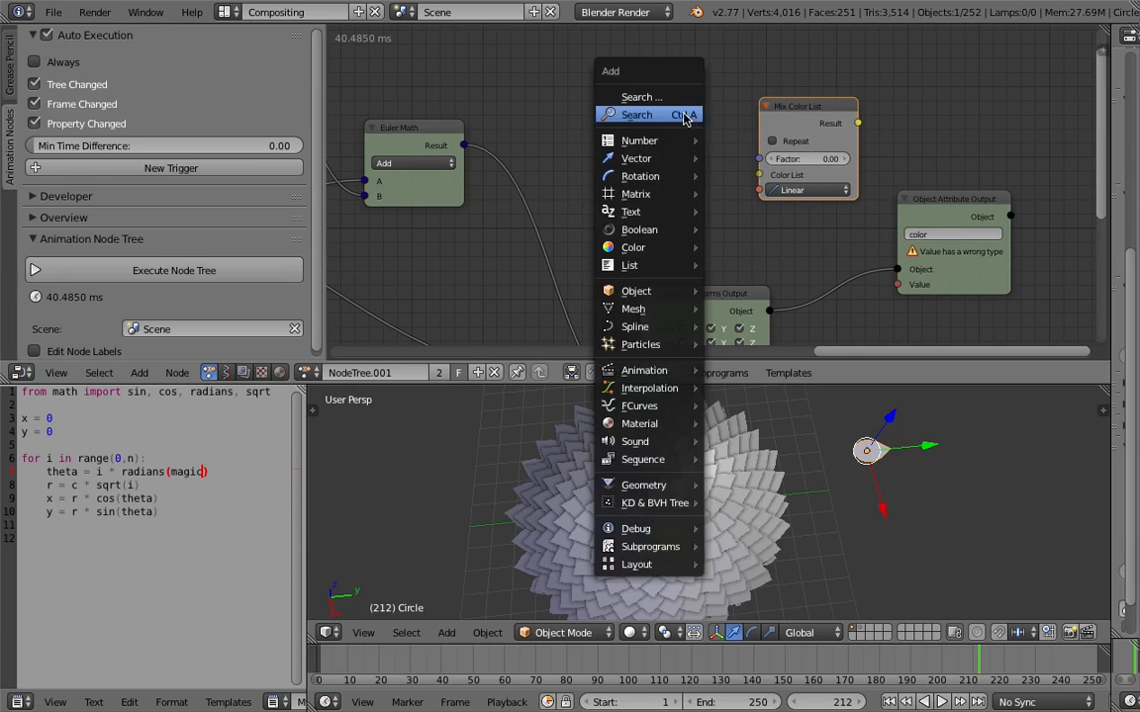
{"action": "left_click", "coordinate": [683, 116]}
{"action": "type", "text": "color l"}
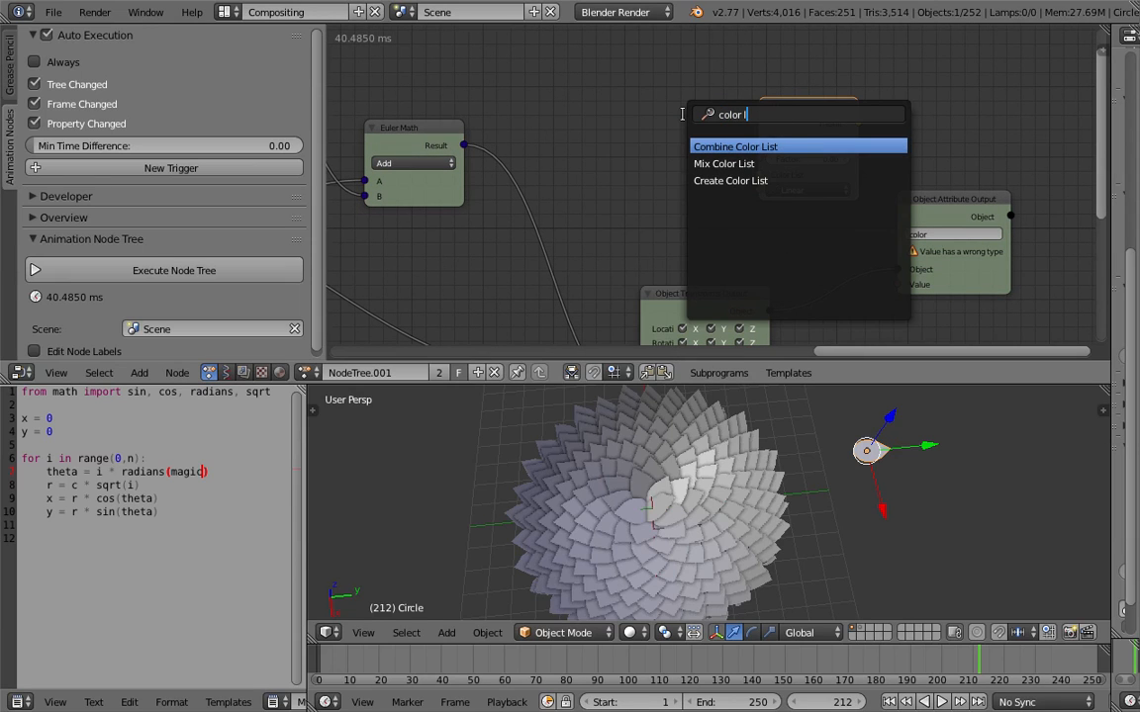
{"action": "key", "text": "Down"}
{"action": "key", "text": "Down"}
{"action": "key", "text": "Return"}
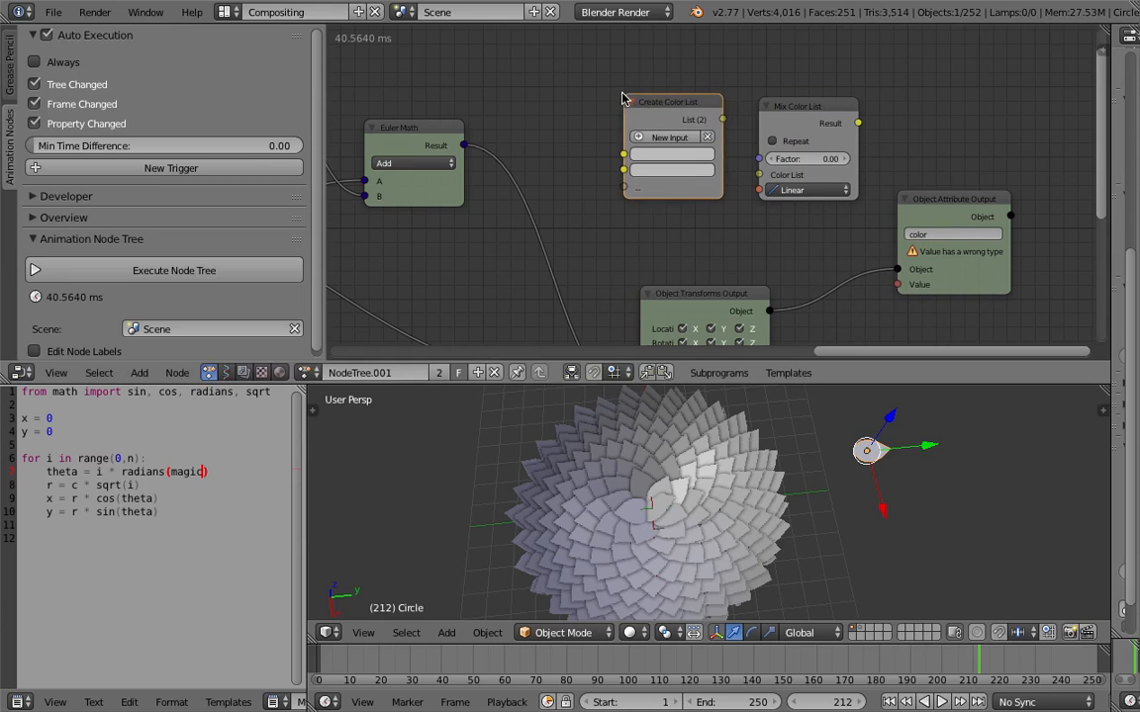
{"action": "left_click", "coordinate": [669, 136]}
- Set the Create Color List inputs to red, golden yellow and violet, in that order
{"action": "left_click", "coordinate": [672, 185]}
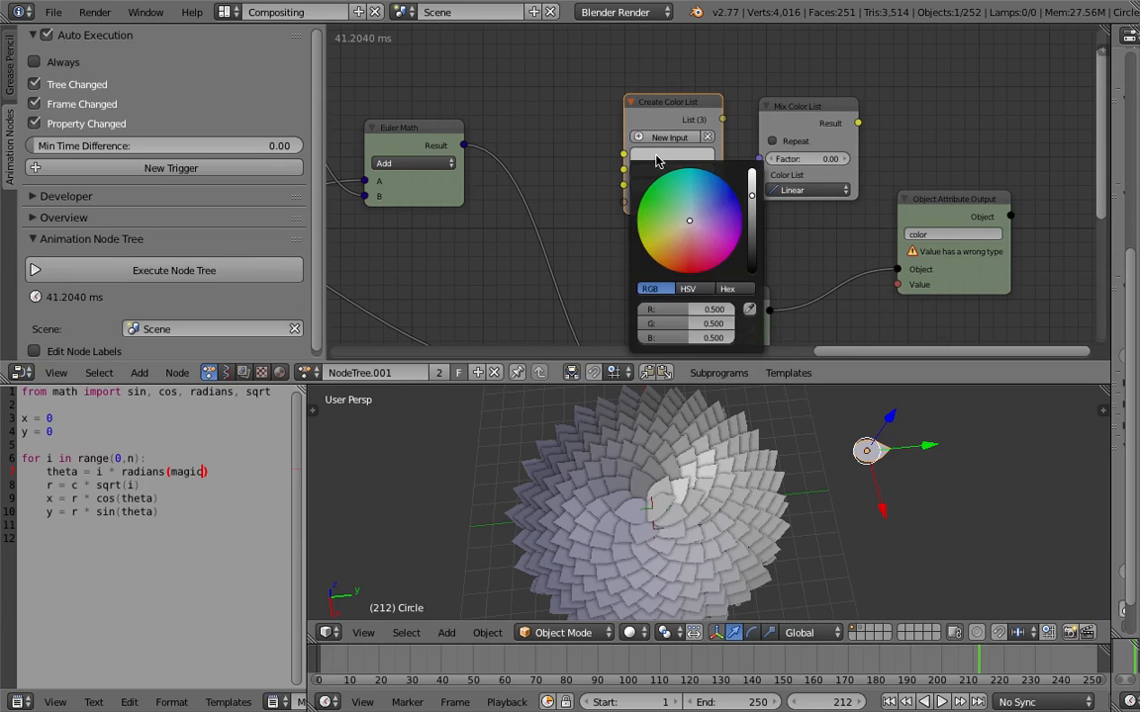
{"action": "left_click", "coordinate": [674, 250]}
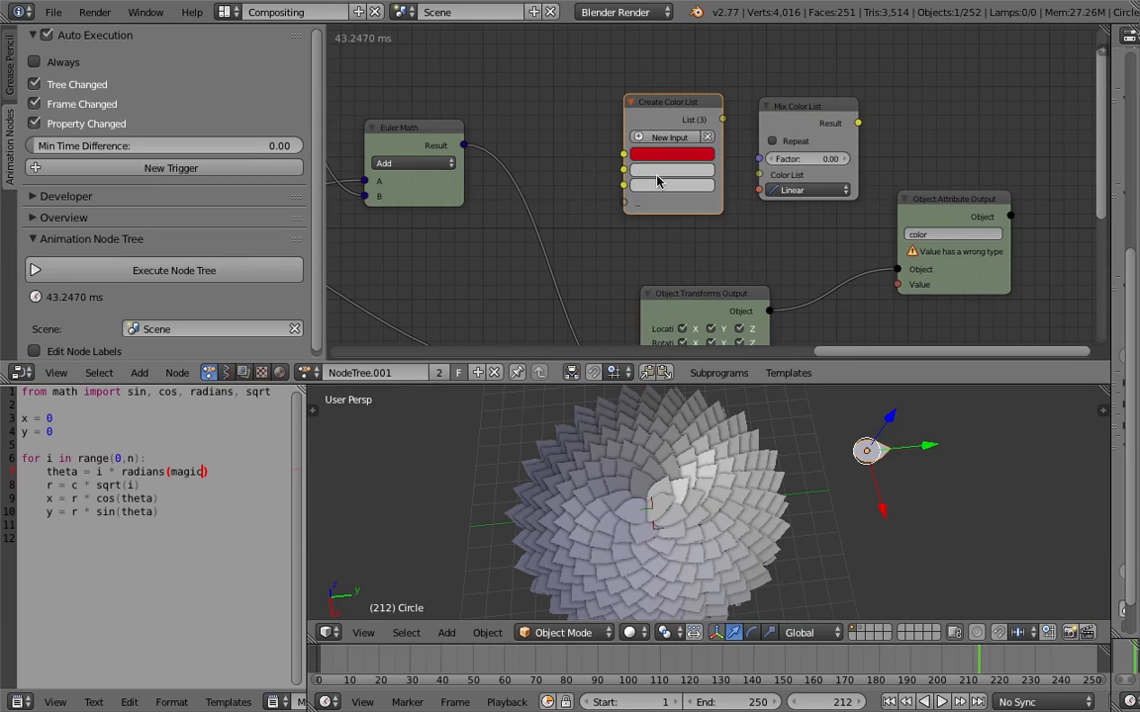
{"action": "left_click", "coordinate": [663, 180]}
{"action": "left_click", "coordinate": [651, 268]}
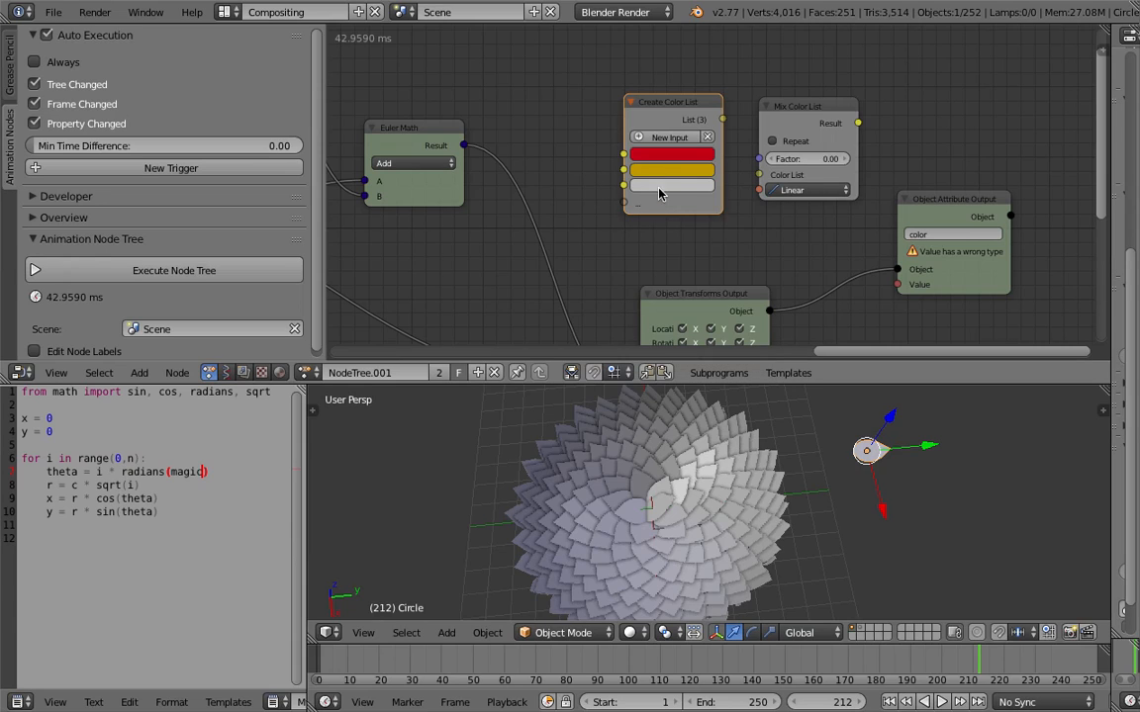
{"action": "left_click", "coordinate": [659, 188]}
{"action": "mouse_move", "coordinate": [679, 222]}
{"action": "left_mouse_down"}
{"action": "mouse_move", "coordinate": [722, 210]}
{"action": "mouse_move", "coordinate": [681, 200]}
{"action": "mouse_move", "coordinate": [734, 223]}
{"action": "mouse_move", "coordinate": [741, 261]}
{"action": "left_mouse_up"}
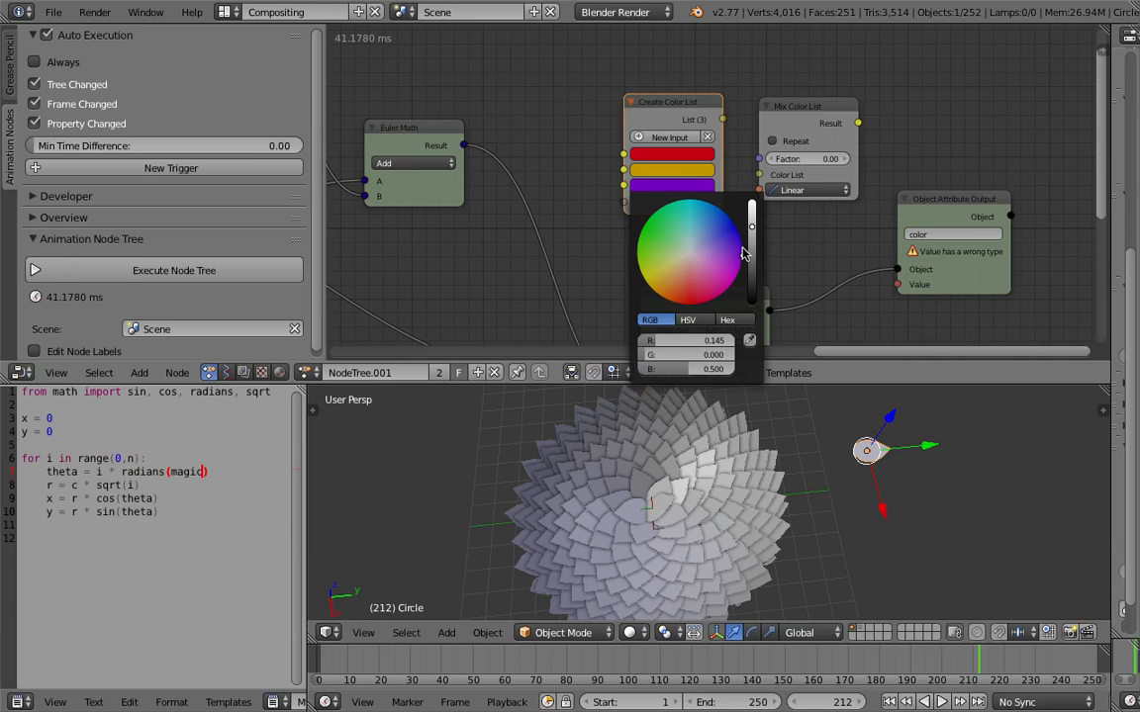
- Change the second color of the Create Color List to purple and the third to blue
{"action": "left_click", "coordinate": [673, 170]}
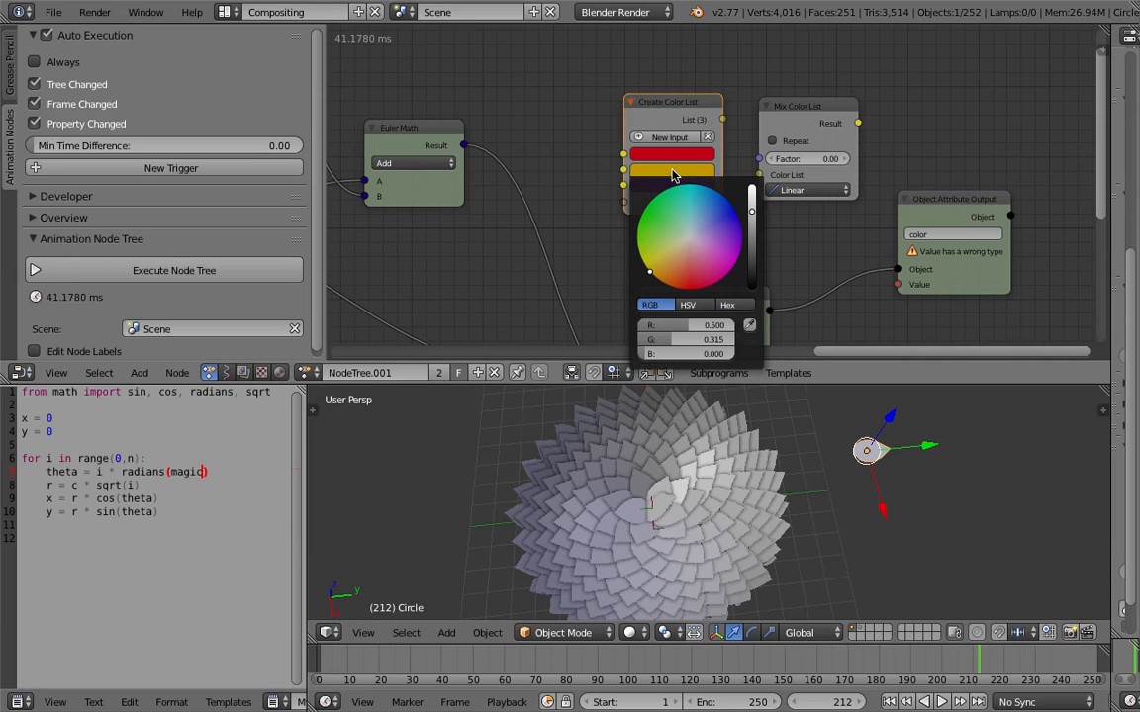
{"action": "mouse_move", "coordinate": [649, 270]}
{"action": "left_mouse_down"}
{"action": "mouse_move", "coordinate": [691, 286]}
{"action": "mouse_move", "coordinate": [740, 251]}
{"action": "left_mouse_up"}
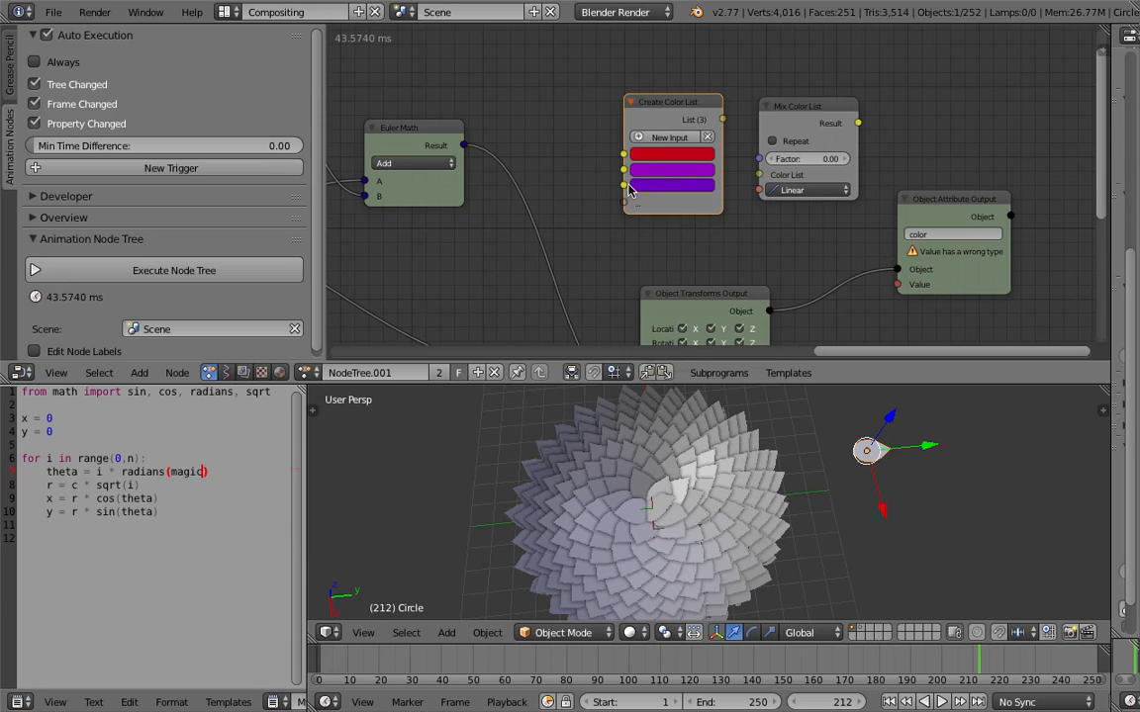
{"action": "left_click", "coordinate": [664, 187]}
{"action": "left_click_drag", "start_coordinate": [737, 256], "coordinate": [741, 237]}
{"action": "scroll", "coordinate": [601, 159], "scroll_direction": "down", "scroll_amount": 1}
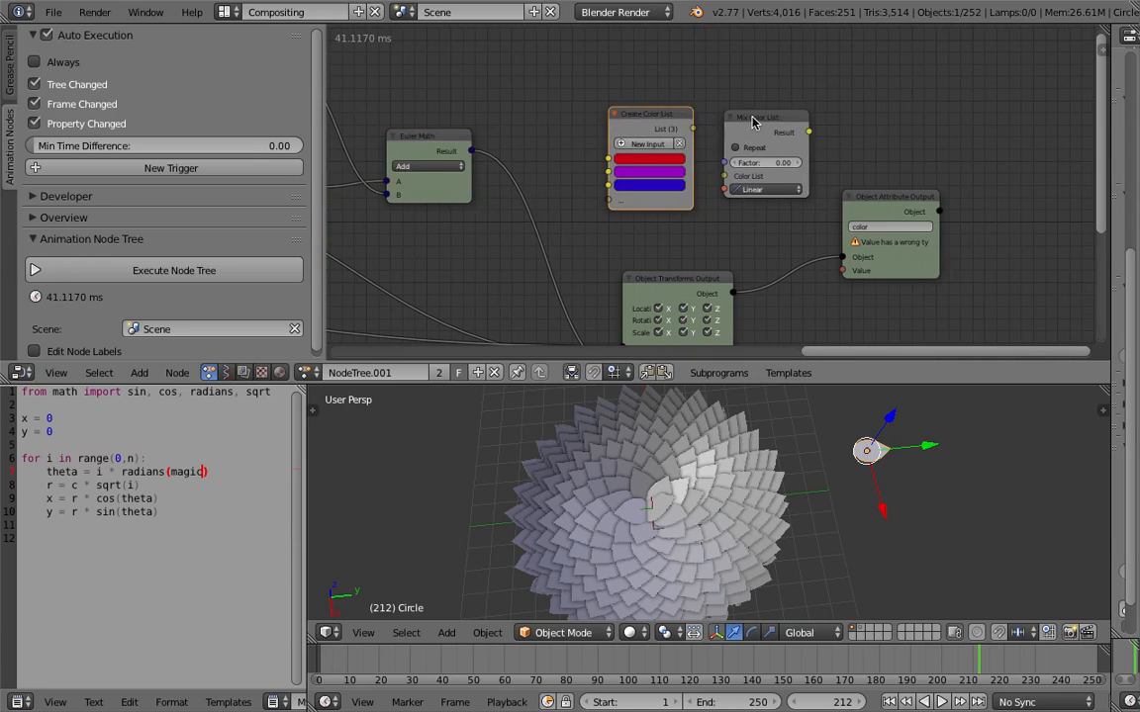
- Link the Create Color List to the Mix Color List and its Result to the Object Attribute Output's Value
{"action": "left_click_drag", "start_coordinate": [680, 114], "coordinate": [701, 198]}
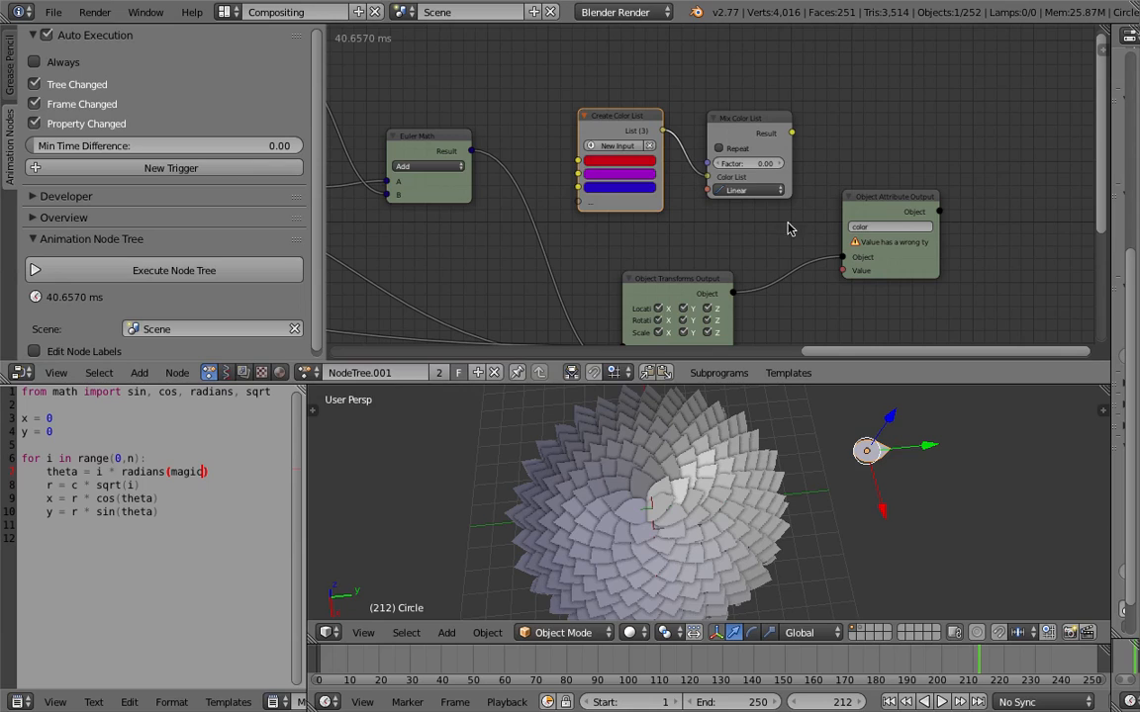
{"action": "left_click_drag", "start_coordinate": [887, 209], "coordinate": [931, 203]}
{"action": "left_click_drag", "start_coordinate": [791, 136], "coordinate": [882, 268]}
{"action": "middle_click_drag", "start_coordinate": [829, 450], "coordinate": [753, 473]}
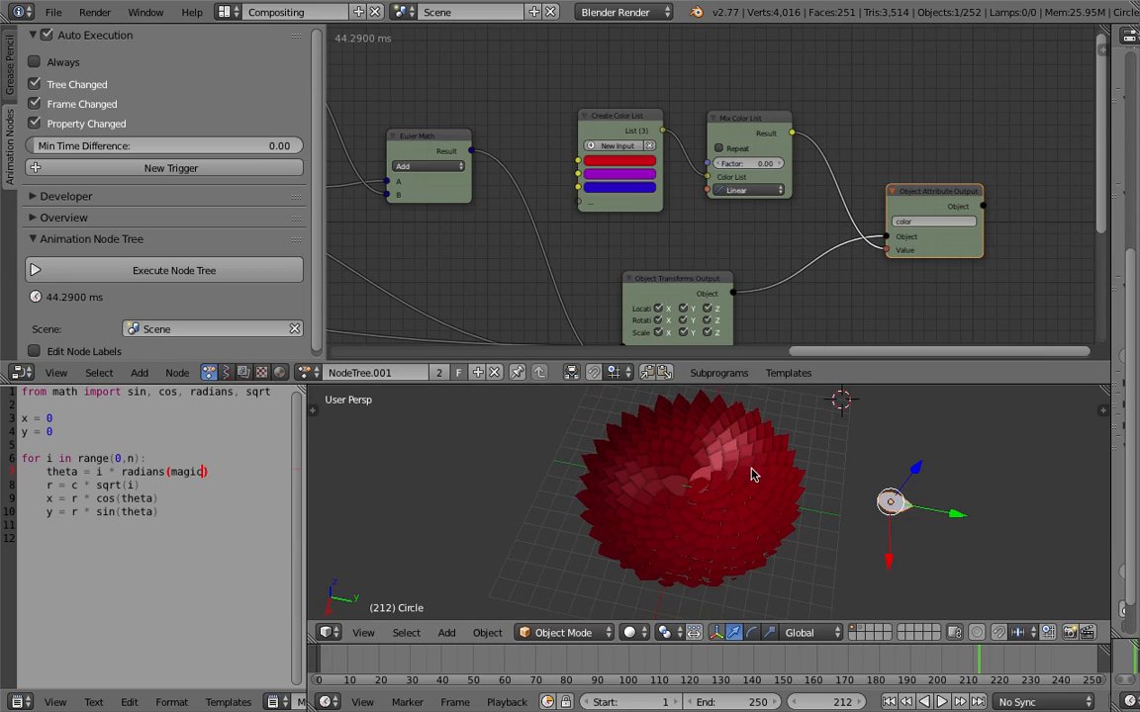
- Enable Deep Copy and Copy Full Object on the Object Instancer node
{"action": "middle_click_drag", "start_coordinate": [518, 249], "coordinate": [727, 240]}
{"action": "middle_click_drag", "start_coordinate": [633, 219], "coordinate": [813, 246]}
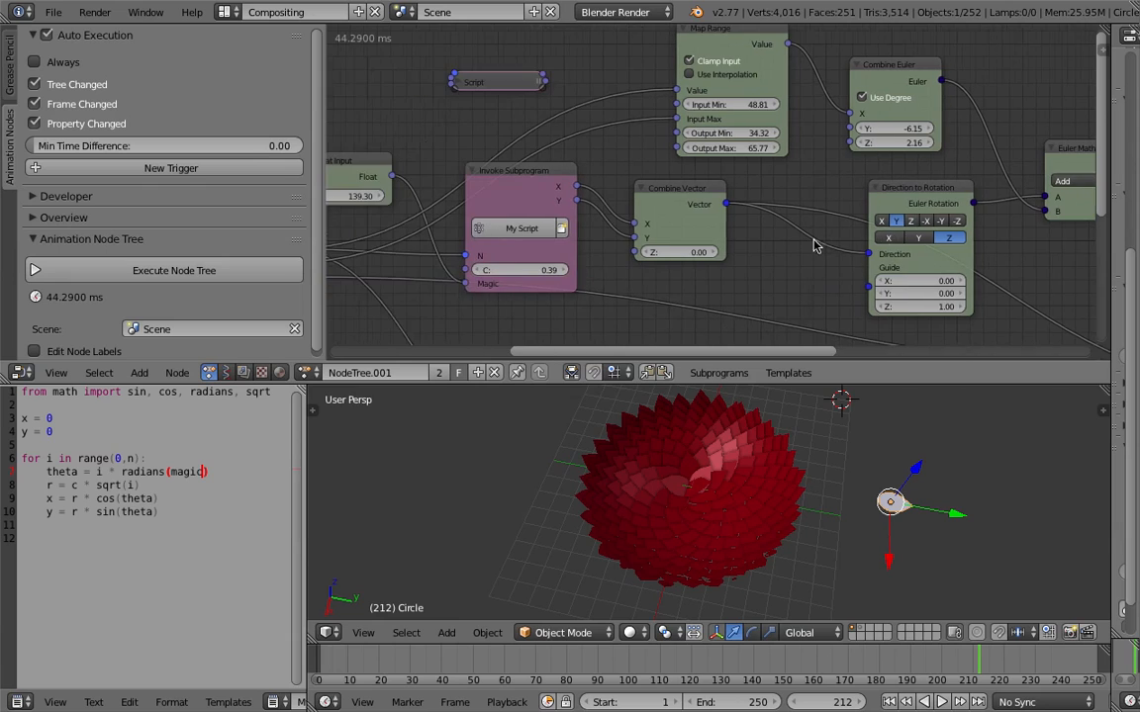
{"action": "middle_click_drag", "start_coordinate": [465, 141], "coordinate": [812, 145]}
{"action": "middle_click_drag", "start_coordinate": [635, 162], "coordinate": [750, 89]}
{"action": "middle_click_drag", "start_coordinate": [546, 164], "coordinate": [638, 108]}
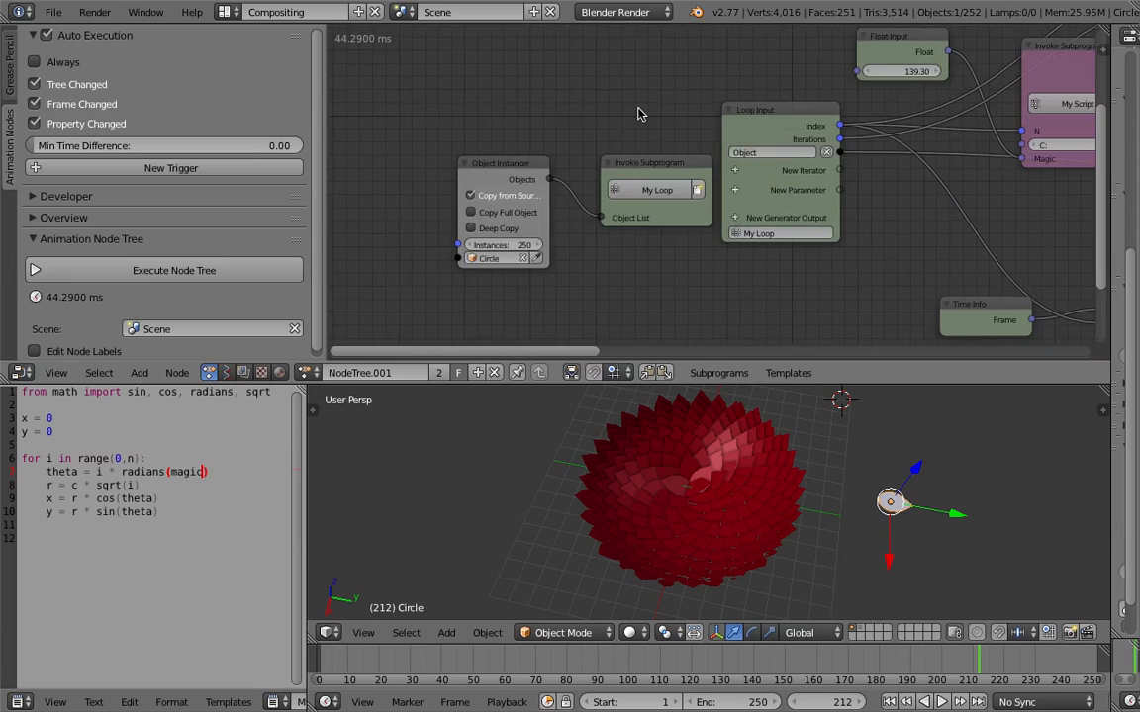
{"action": "left_click", "coordinate": [471, 228]}
{"action": "left_click", "coordinate": [471, 211]}
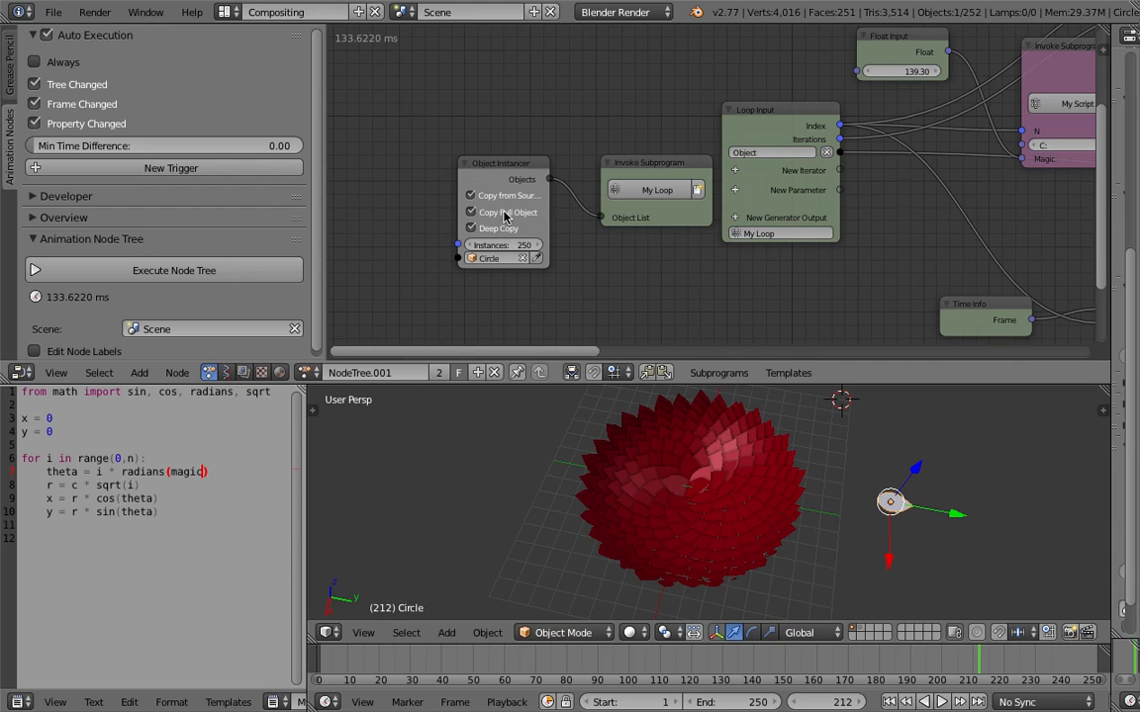
- Execute the node tree and save over the existing file
{"action": "middle_click_drag", "start_coordinate": [740, 460], "coordinate": [776, 453]}
{"action": "left_click", "coordinate": [183, 275]}
{"action": "middle_click_drag", "start_coordinate": [730, 502], "coordinate": [746, 494]}
{"action": "key", "text": "ctrl+s"}
{"action": "left_click", "coordinate": [746, 496]}
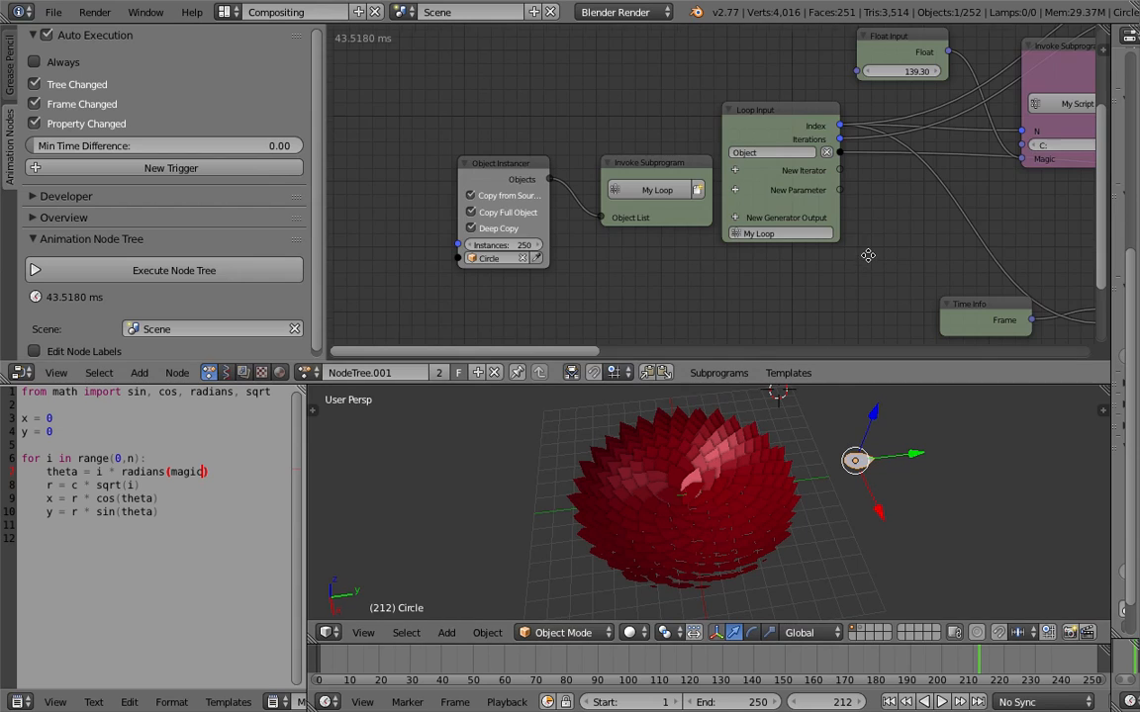
- Try a Factor of 0.21 on the Mix Color List node
{"action": "middle_click_drag", "start_coordinate": [1088, 231], "coordinate": [690, 237]}
{"action": "scroll", "coordinate": [689, 236], "scroll_direction": "down", "scroll_amount": 1}
{"action": "middle_click_drag", "start_coordinate": [802, 202], "coordinate": [543, 183]}
{"action": "middle_click_drag", "start_coordinate": [1019, 150], "coordinate": [623, 221]}
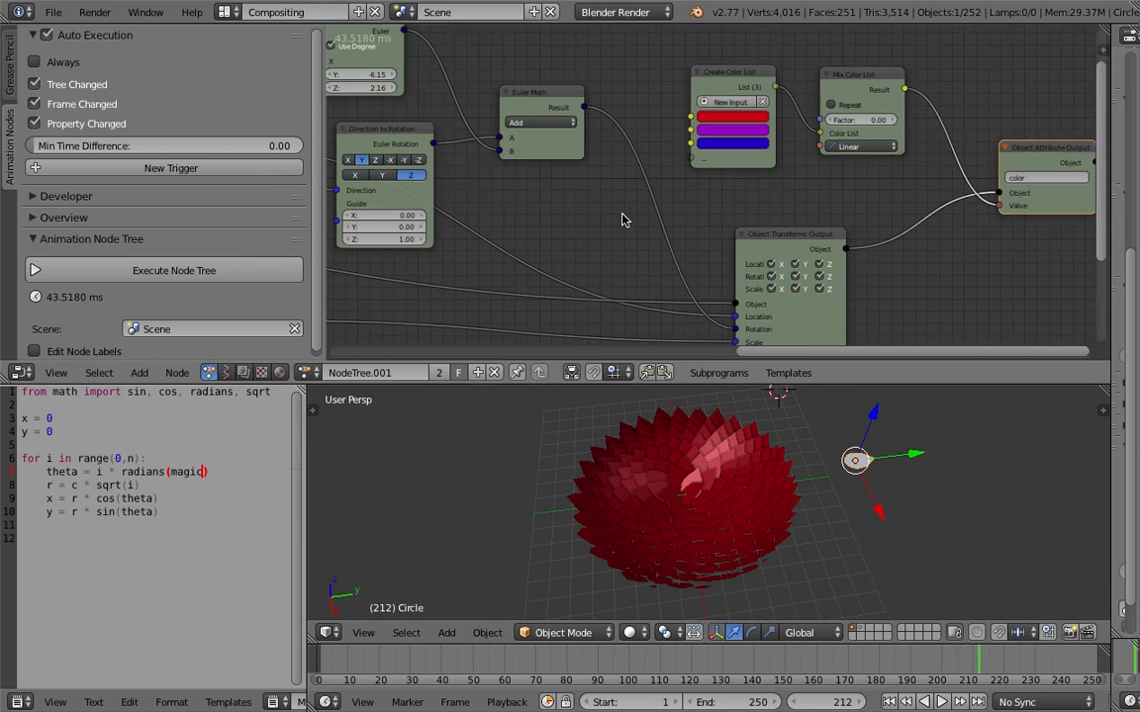
{"action": "middle_click_drag", "start_coordinate": [730, 169], "coordinate": [616, 196]}
{"action": "scroll", "coordinate": [618, 194], "scroll_direction": "up", "scroll_amount": 1}
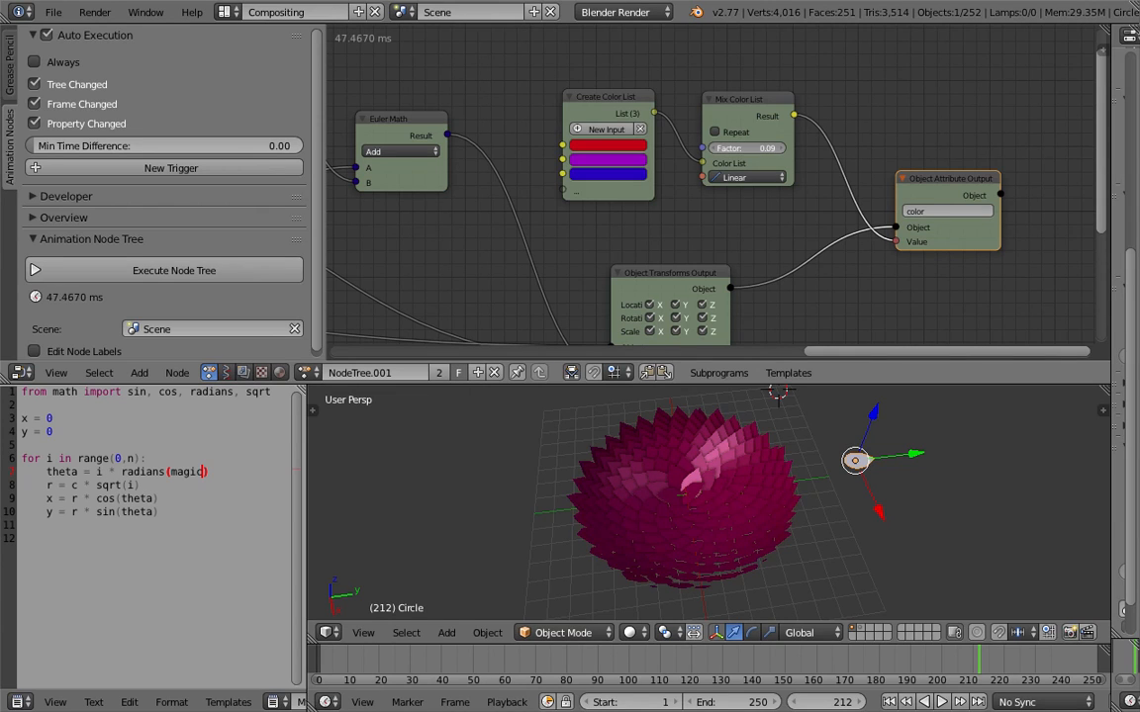
{"action": "left_click_drag", "start_coordinate": [750, 147], "coordinate": [726, 147]}
- Add a second Map Range node above the Euler Math node
{"action": "scroll", "coordinate": [693, 138], "scroll_direction": "down", "scroll_amount": 1}
{"action": "middle_click_drag", "start_coordinate": [602, 120], "coordinate": [688, 134]}
{"action": "middle_click_drag", "start_coordinate": [608, 109], "coordinate": [746, 112]}
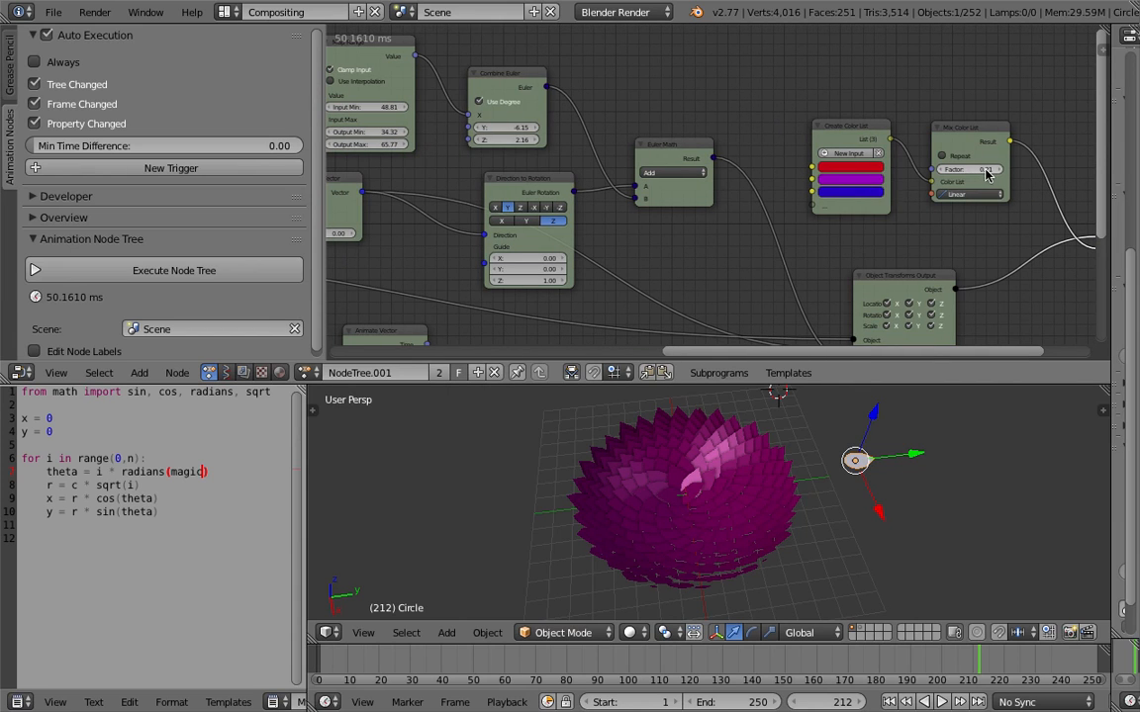
{"action": "middle_click_drag", "start_coordinate": [747, 114], "coordinate": [786, 140]}
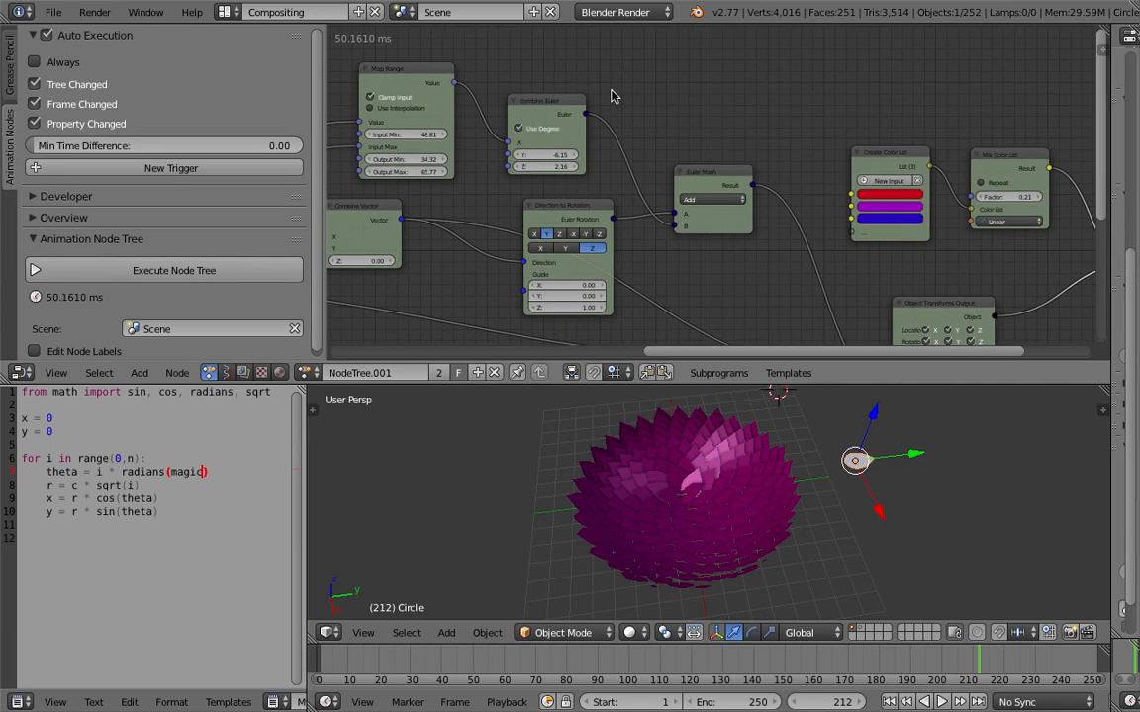
{"action": "middle_click_drag", "start_coordinate": [611, 91], "coordinate": [696, 116]}
{"action": "key", "text": "space"}
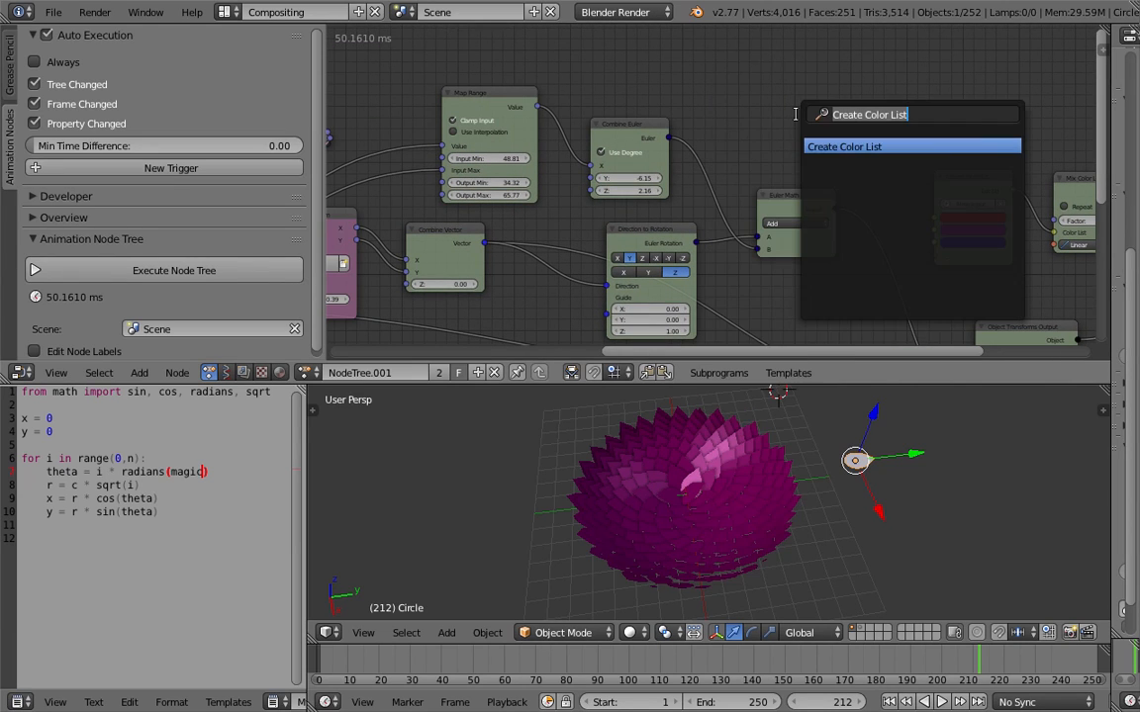
{"action": "type", "text": "map r"}
{"action": "key", "text": "Return"}
{"action": "left_click", "coordinate": [798, 44]}
{"action": "middle_click_drag", "start_coordinate": [771, 72], "coordinate": [870, 137]}
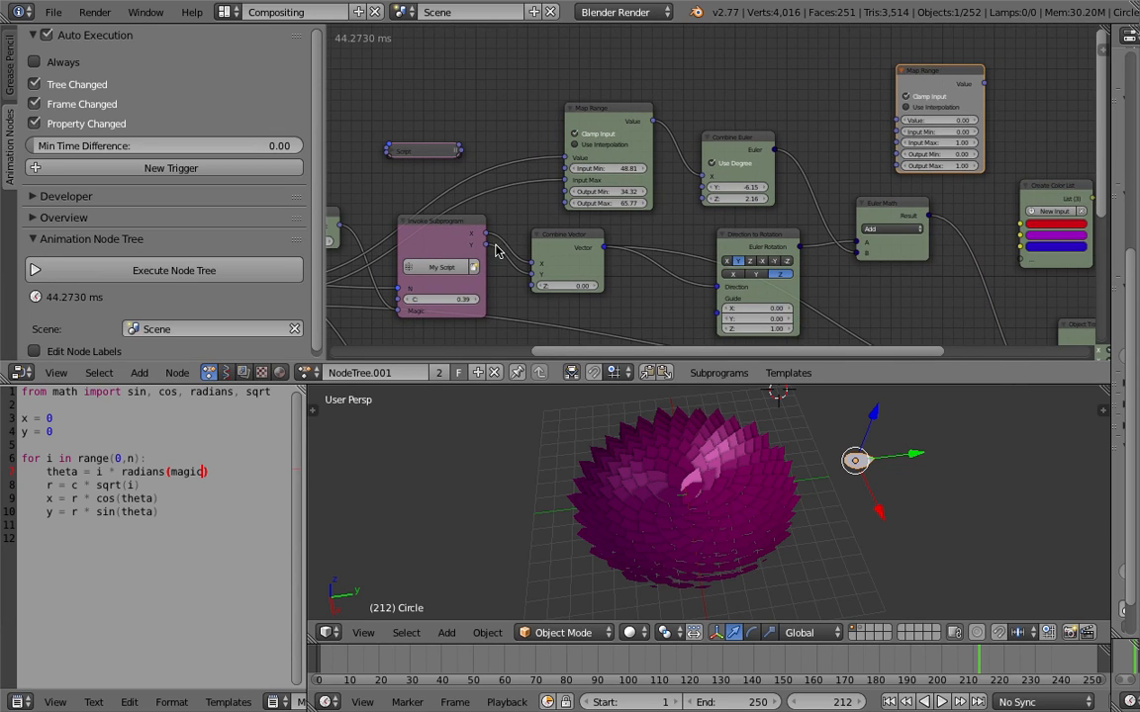
- Link the Loop Input's Index to the new Map Range's Value and its Iterations to Input Max
{"action": "middle_click_drag", "start_coordinate": [526, 203], "coordinate": [567, 204]}
{"action": "scroll", "coordinate": [556, 198], "scroll_direction": "down", "scroll_amount": 1}
{"action": "left_click_drag", "start_coordinate": [325, 147], "coordinate": [95, 144]}
{"action": "middle_click_drag", "start_coordinate": [250, 133], "coordinate": [262, 125]}
{"action": "left_click_drag", "start_coordinate": [238, 265], "coordinate": [752, 87]}
{"action": "middle_click_drag", "start_coordinate": [653, 97], "coordinate": [552, 158]}
{"action": "scroll", "coordinate": [617, 170], "scroll_direction": "up", "scroll_amount": 2}
{"action": "scroll", "coordinate": [552, 158], "scroll_direction": "down", "scroll_amount": 1}
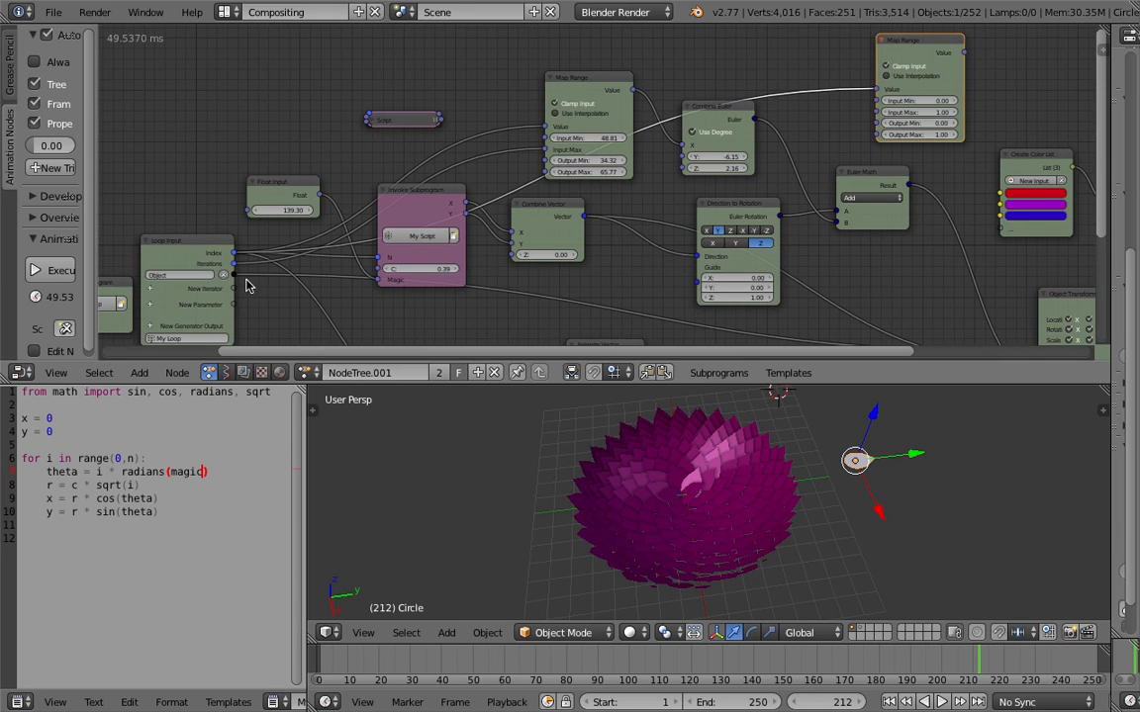
{"action": "left_click_drag", "start_coordinate": [236, 266], "coordinate": [871, 117]}
- Link the new Map Range's Value to the Mix Color List's Factor and nudge the Create Color List node aside
{"action": "middle_click_drag", "start_coordinate": [976, 126], "coordinate": [724, 144]}
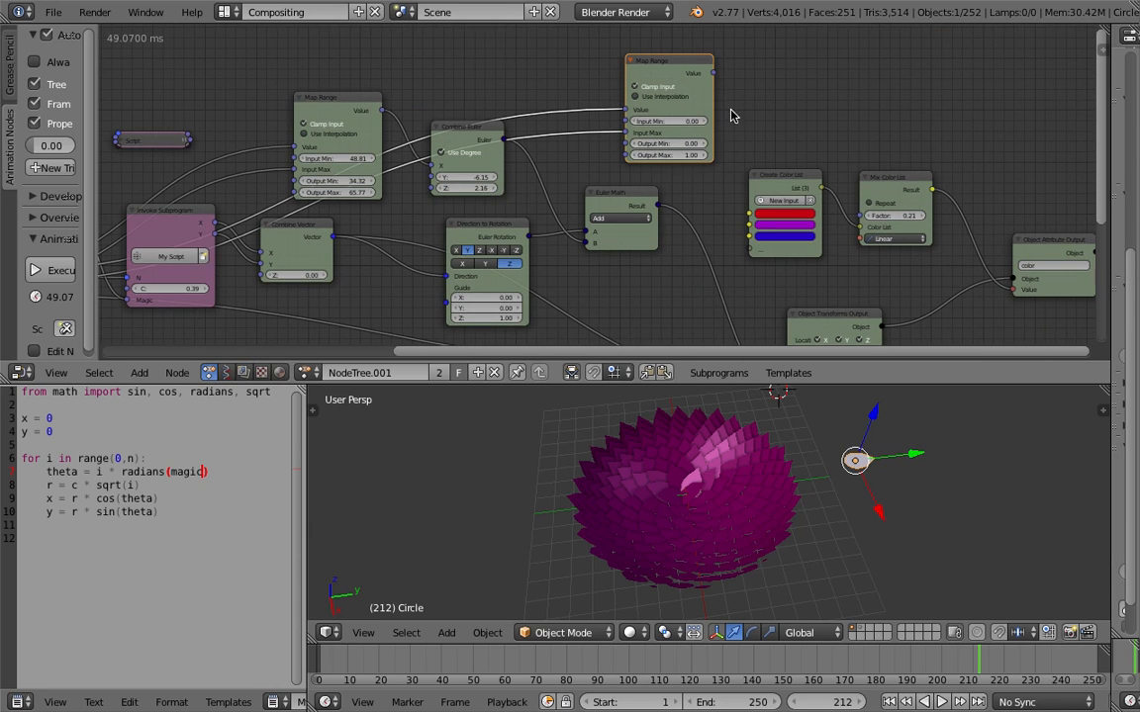
{"action": "left_click_drag", "start_coordinate": [715, 72], "coordinate": [856, 214]}
{"action": "left_click_drag", "start_coordinate": [790, 178], "coordinate": [773, 200]}
{"action": "middle_click_drag", "start_coordinate": [760, 480], "coordinate": [703, 453]}
{"action": "scroll", "coordinate": [709, 527], "scroll_direction": "up", "scroll_amount": 3}
- Save over the existing file
{"action": "key", "text": "ctrl+s"}
{"action": "left_click", "coordinate": [713, 526]}
{"action": "key", "text": "ctrl+s"}
{"action": "left_click", "coordinate": [698, 452]}
- Set the Object Instancer's Instances to 400, shifting the My Loop Invoke Subprogram node slightly
{"action": "scroll", "coordinate": [442, 236], "scroll_direction": "down", "scroll_amount": 3}
{"action": "middle_click_drag", "start_coordinate": [139, 260], "coordinate": [478, 208]}
{"action": "scroll", "coordinate": [436, 217], "scroll_direction": "up", "scroll_amount": 3}
{"action": "middle_click_drag", "start_coordinate": [110, 244], "coordinate": [331, 234]}
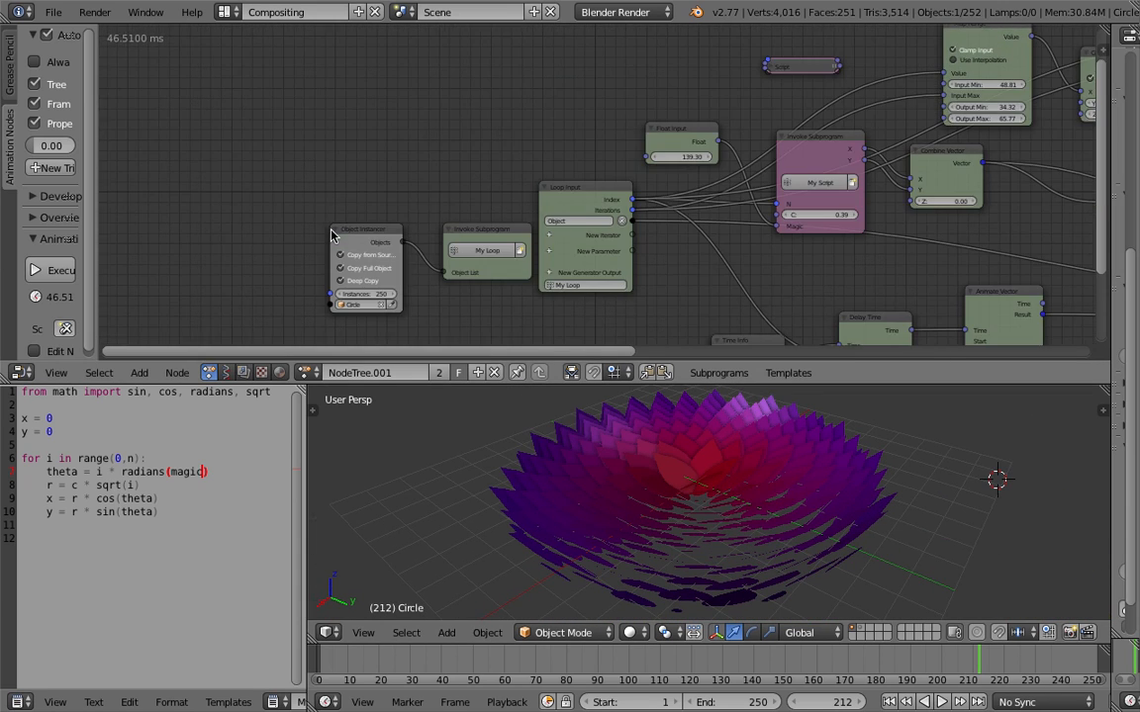
{"action": "left_click_drag", "start_coordinate": [476, 232], "coordinate": [466, 232]}
{"action": "scroll", "coordinate": [255, 264], "scroll_direction": "up", "scroll_amount": 2}
{"action": "middle_click_drag", "start_coordinate": [255, 264], "coordinate": [281, 195]}
{"action": "scroll", "coordinate": [281, 195], "scroll_direction": "up", "scroll_amount": 3}
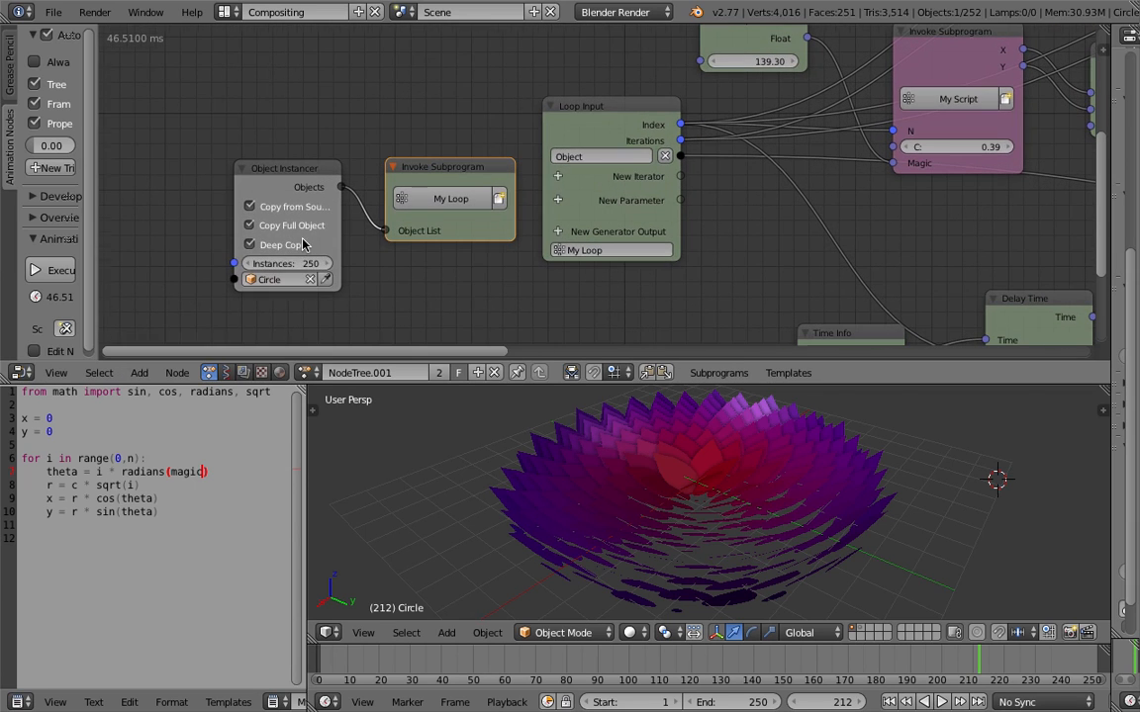
{"action": "left_click", "coordinate": [279, 264]}
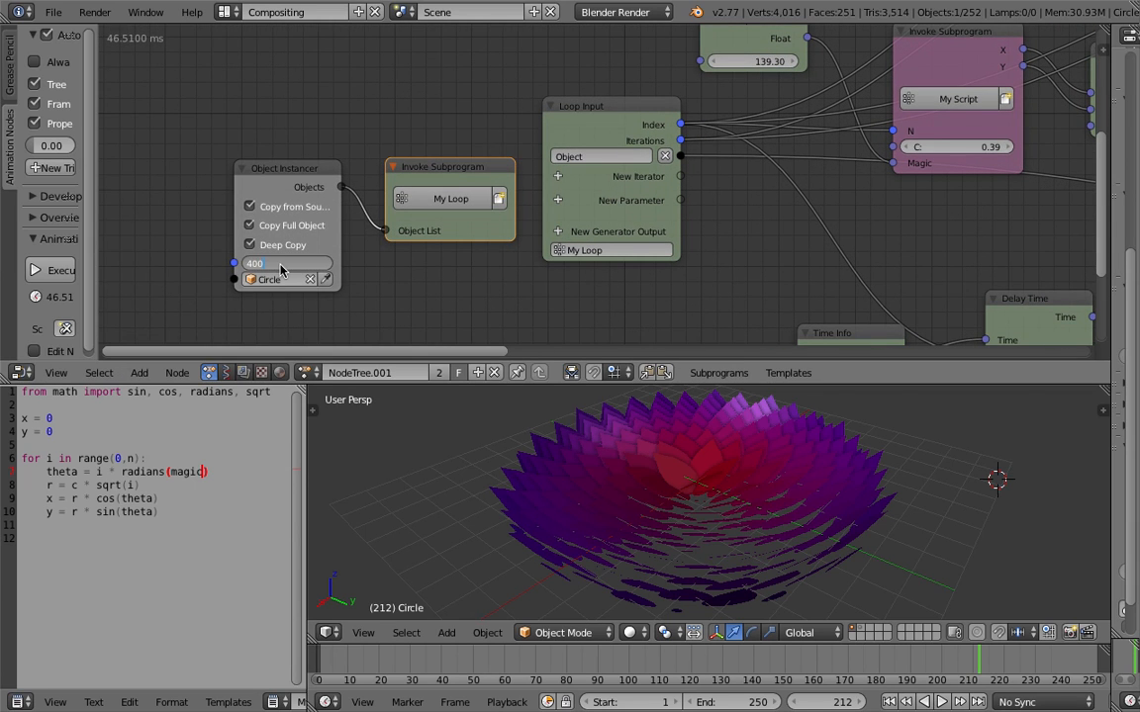
{"action": "key", "text": "Return"}
- Try 500 instances on the Object Instancer and set the count back to 400
{"action": "middle_click_drag", "start_coordinate": [554, 412], "coordinate": [766, 447]}
{"action": "left_click", "coordinate": [302, 263]}
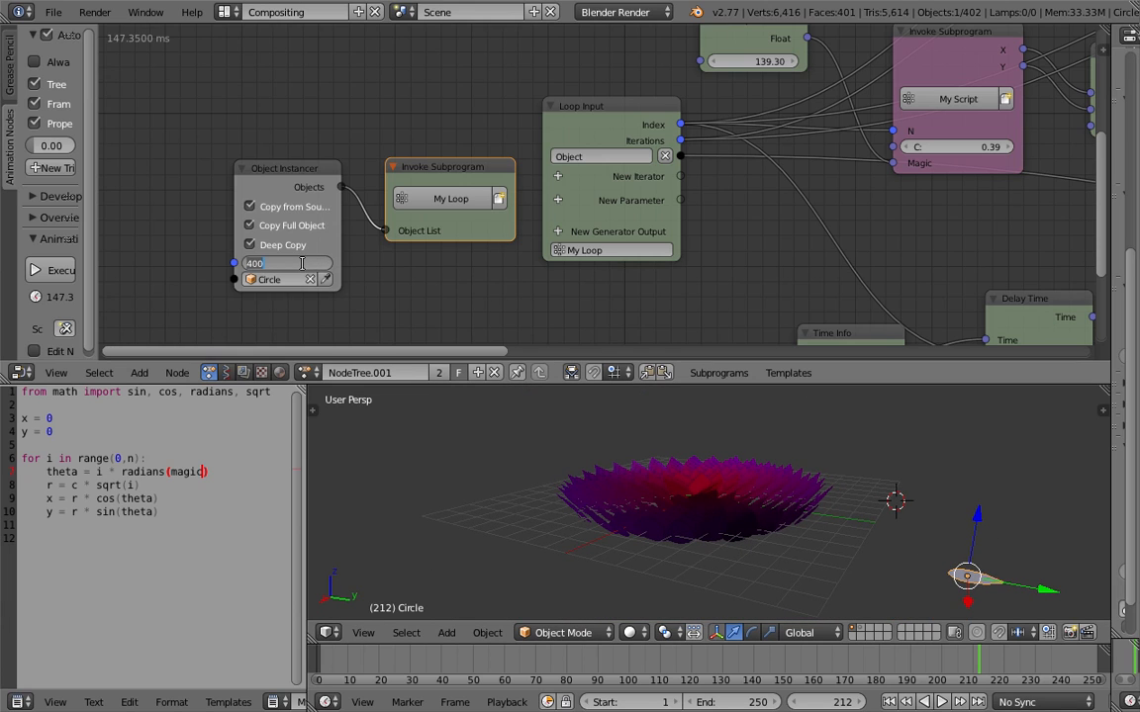
{"action": "type", "text": "500"}
{"action": "key", "text": "Return"}
{"action": "middle_click_drag", "start_coordinate": [780, 493], "coordinate": [777, 540]}
{"action": "left_click", "coordinate": [301, 263]}
{"action": "type", "text": "4"}
{"action": "key", "text": "Return"}
- Set the My Script subprogram's C value to 0.30 and save over the existing file
{"action": "middle_click_drag", "start_coordinate": [776, 286], "coordinate": [560, 316]}
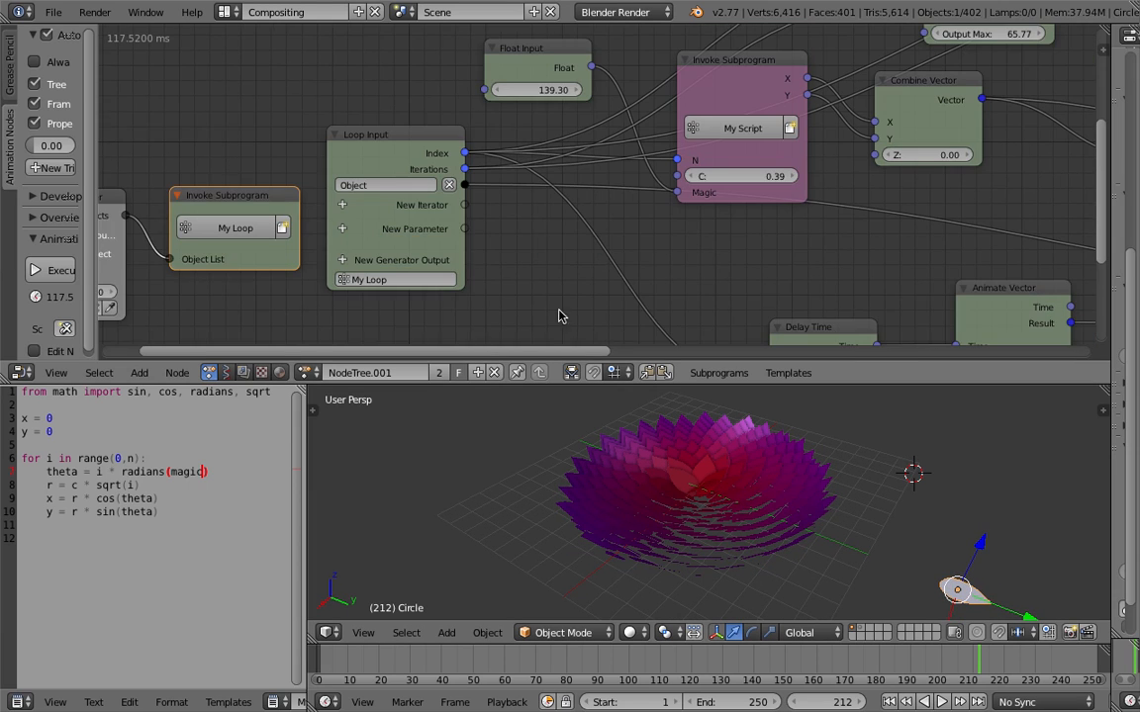
{"action": "middle_click_drag", "start_coordinate": [736, 236], "coordinate": [331, 287]}
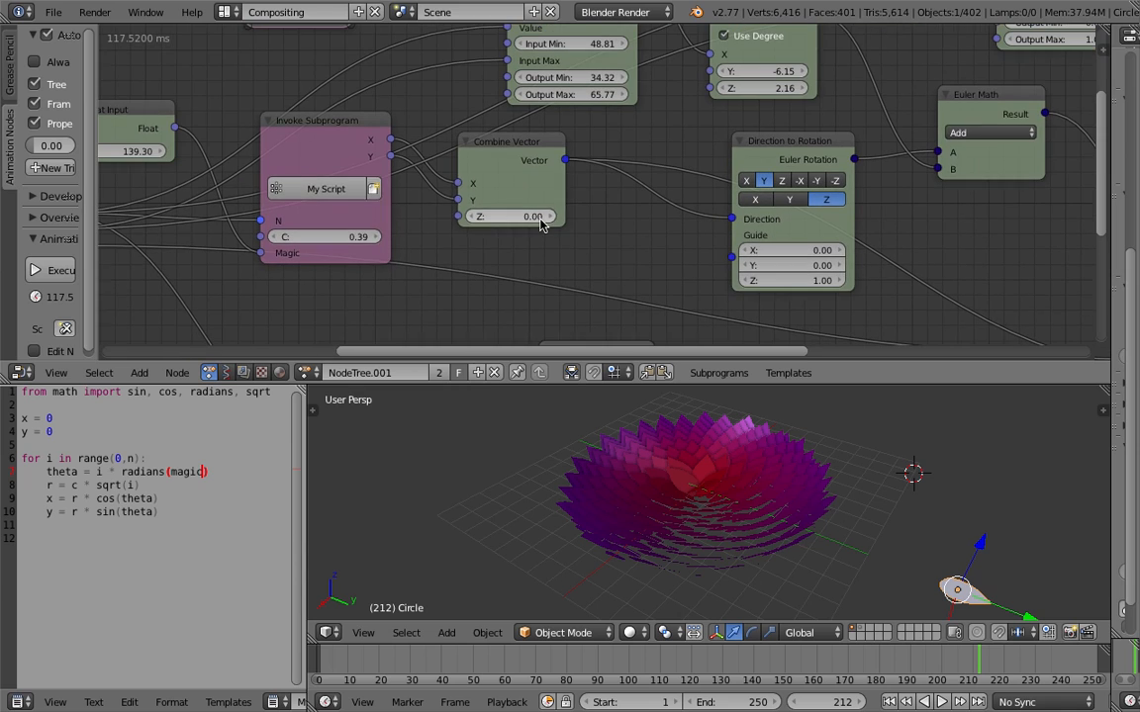
{"action": "mouse_move", "coordinate": [375, 236]}
{"action": "left_mouse_down"}
{"action": "mouse_move", "coordinate": [455, 237]}
{"action": "mouse_move", "coordinate": [361, 236]}
{"action": "left_mouse_up"}
{"action": "scroll", "coordinate": [695, 562], "scroll_direction": "up", "scroll_amount": 6}
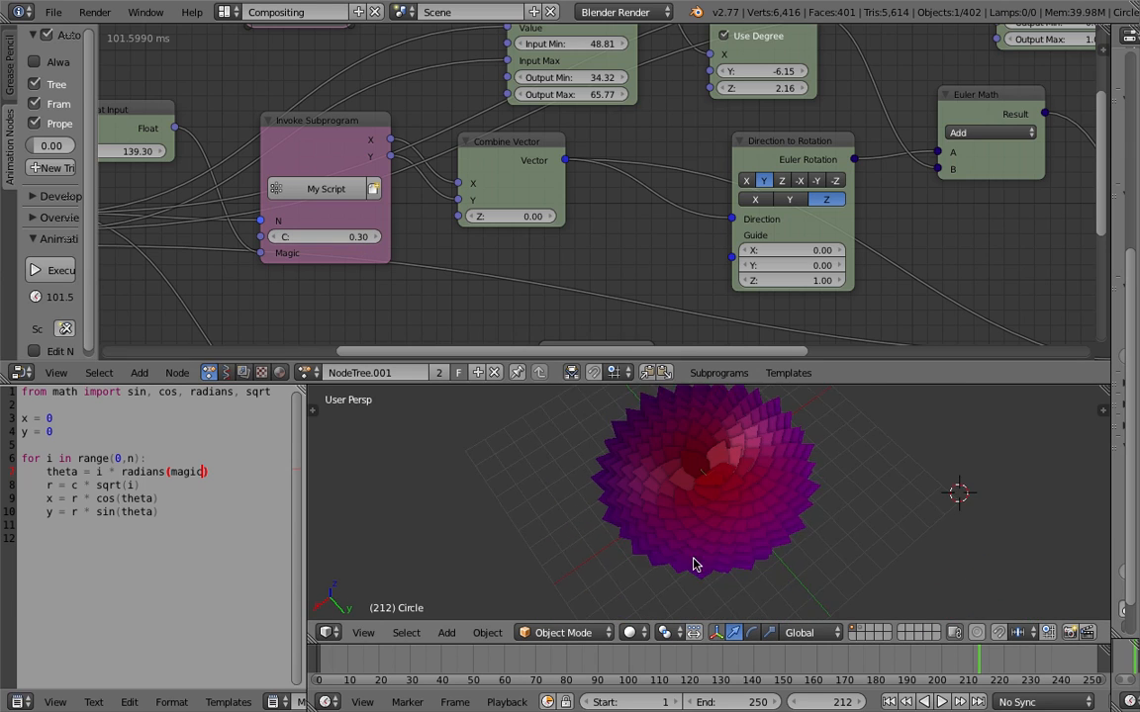
{"action": "key", "text": "ctrl+s"}
{"action": "left_click", "coordinate": [731, 521]}
- Enlarge the 3D view slightly and save over the existing file again
{"action": "middle_click_drag", "start_coordinate": [730, 522], "coordinate": [743, 419]}
{"action": "scroll", "coordinate": [767, 476], "scroll_direction": "down", "scroll_amount": 3}
{"action": "left_click_drag", "start_coordinate": [781, 384], "coordinate": [782, 376]}
{"action": "mouse_move", "coordinate": [705, 454]}
{"action": "middle_mouse_down"}
{"action": "mouse_move", "coordinate": [667, 502]}
{"action": "mouse_move", "coordinate": [722, 450]}
{"action": "mouse_move", "coordinate": [725, 503]}
{"action": "mouse_move", "coordinate": [809, 537]}
{"action": "mouse_move", "coordinate": [705, 496]}
{"action": "mouse_move", "coordinate": [723, 484]}
{"action": "mouse_move", "coordinate": [680, 529]}
{"action": "mouse_move", "coordinate": [691, 531]}
{"action": "mouse_move", "coordinate": [682, 535]}
{"action": "mouse_move", "coordinate": [689, 561]}
{"action": "middle_mouse_up"}
{"action": "key", "text": "ctrl+s"}
{"action": "left_click", "coordinate": [722, 451]}
- Shift the first color of the Create Color List to a slightly more orange red
{"action": "scroll", "coordinate": [690, 517], "scroll_direction": "up", "scroll_amount": 2}
{"action": "middle_click_drag", "start_coordinate": [701, 492], "coordinate": [690, 404]}
{"action": "middle_click_drag", "start_coordinate": [660, 285], "coordinate": [562, 314]}
{"action": "middle_click_drag", "start_coordinate": [679, 145], "coordinate": [432, 220]}
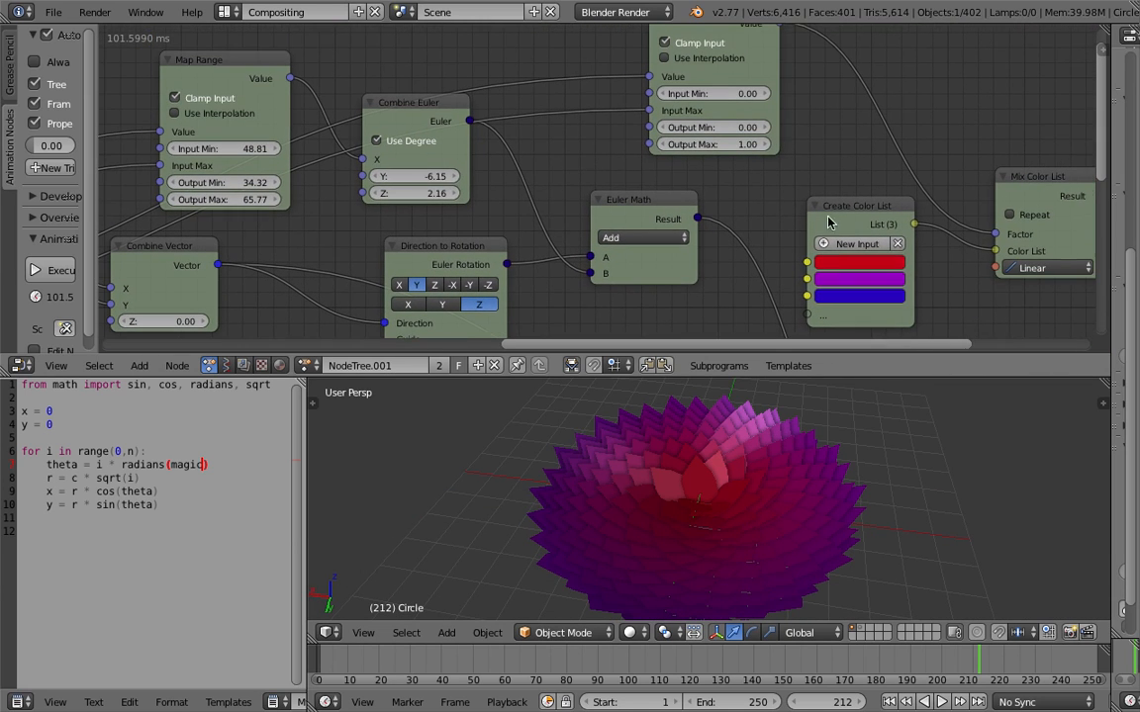
{"action": "left_click", "coordinate": [834, 268]}
{"action": "left_click", "coordinate": [870, 129]}
{"action": "mouse_move", "coordinate": [870, 131]}
{"action": "left_mouse_down"}
{"action": "mouse_move", "coordinate": [840, 138]}
{"action": "mouse_move", "coordinate": [837, 153]}
{"action": "mouse_move", "coordinate": [853, 165]}
{"action": "left_mouse_up"}
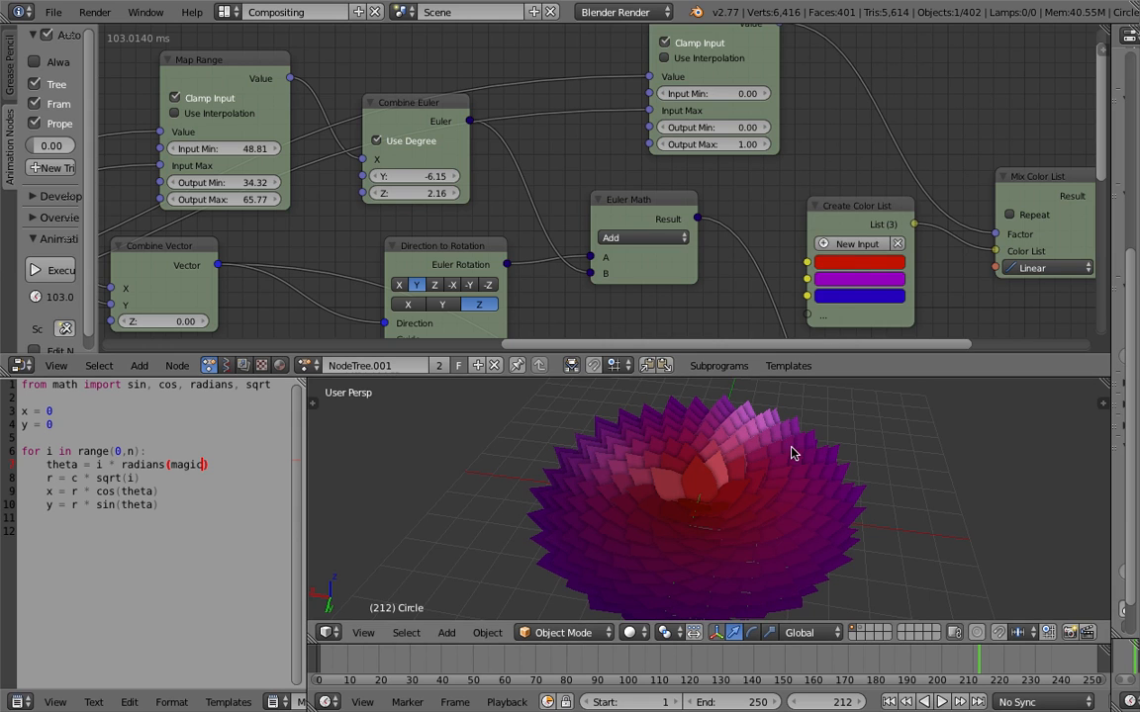
- Set the petal tilt Map Range to Input Min 70.80, Output Min 42.93 and Output Max -44.15
{"action": "scroll", "coordinate": [575, 130], "scroll_direction": "down", "scroll_amount": 2}
{"action": "scroll", "coordinate": [584, 134], "scroll_direction": "up", "scroll_amount": 2}
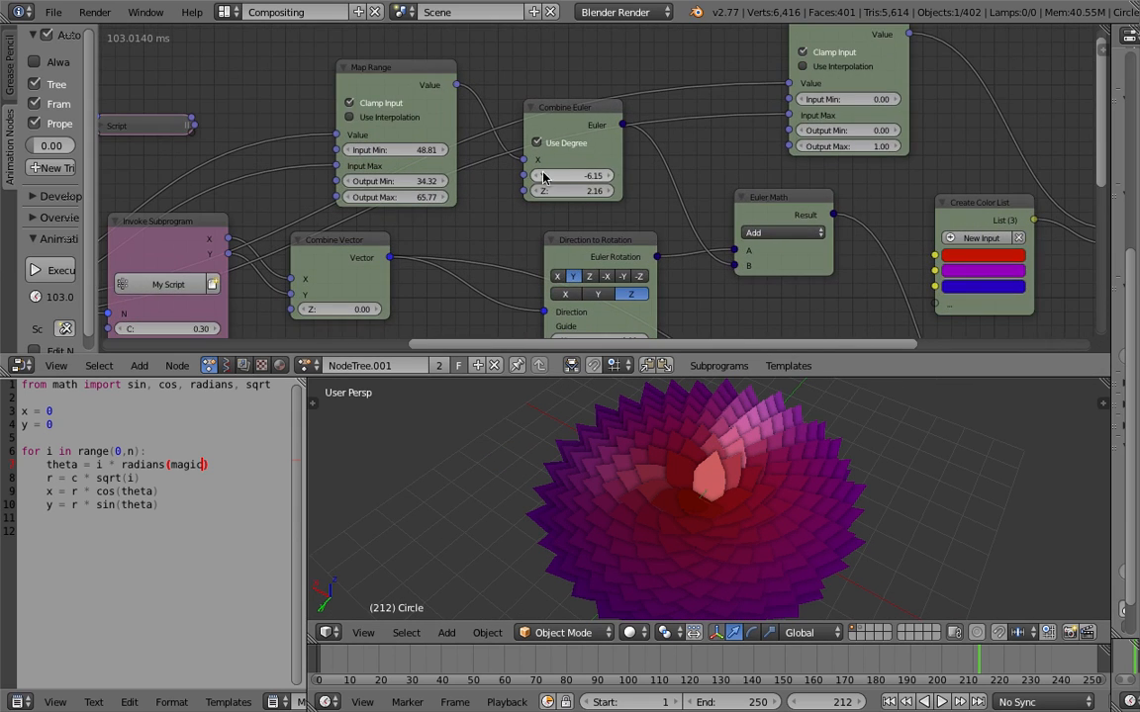
{"action": "middle_click_drag", "start_coordinate": [380, 149], "coordinate": [437, 153]}
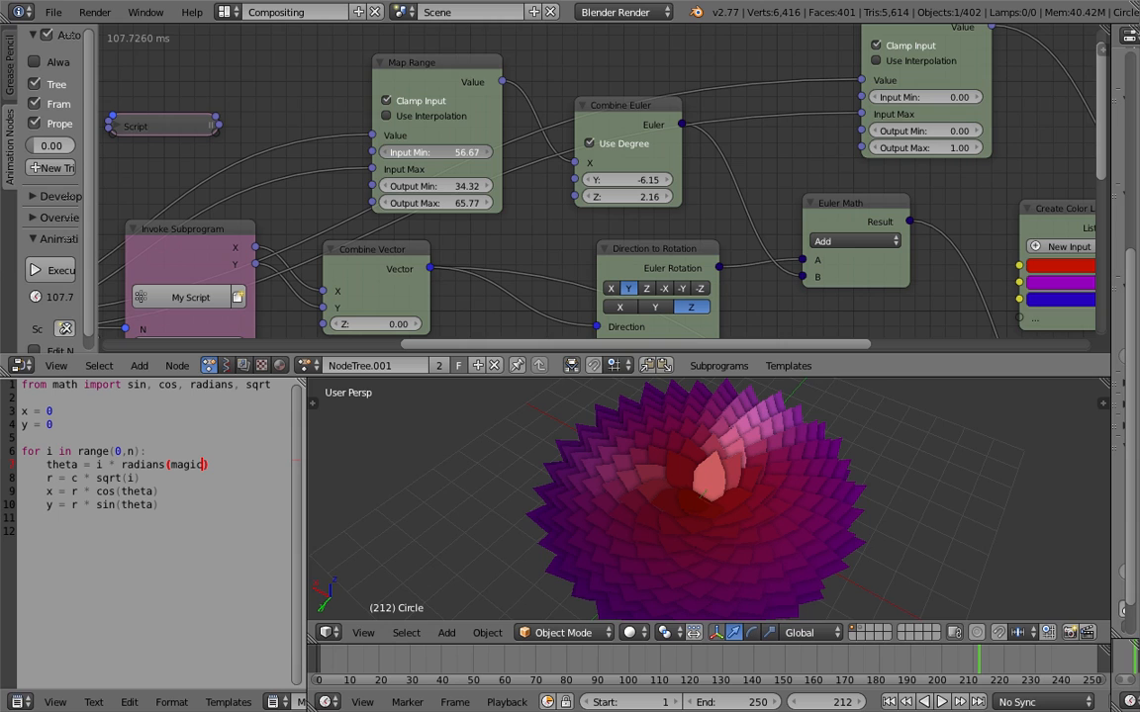
{"action": "left_click_drag", "start_coordinate": [436, 152], "coordinate": [406, 152]}
{"action": "mouse_move", "coordinate": [664, 520]}
{"action": "middle_mouse_down"}
{"action": "mouse_move", "coordinate": [674, 453]}
{"action": "mouse_move", "coordinate": [672, 501]}
{"action": "middle_mouse_up"}
{"action": "scroll", "coordinate": [672, 501], "scroll_direction": "up", "scroll_amount": 2}
{"action": "left_click_drag", "start_coordinate": [460, 187], "coordinate": [460, 187]}
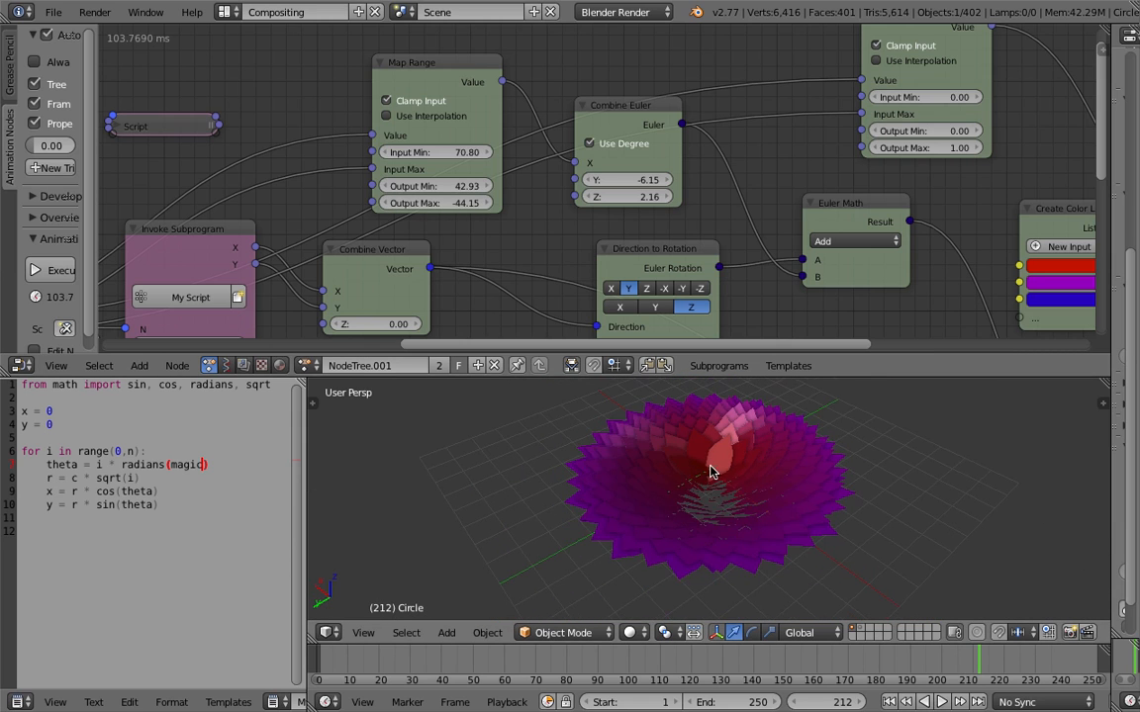
- Save the retuned petal tilt over the existing file
{"action": "key", "text": "ctrl+s"}
{"action": "left_click", "coordinate": [712, 516]}
{"action": "middle_click_drag", "start_coordinate": [705, 526], "coordinate": [704, 474]}
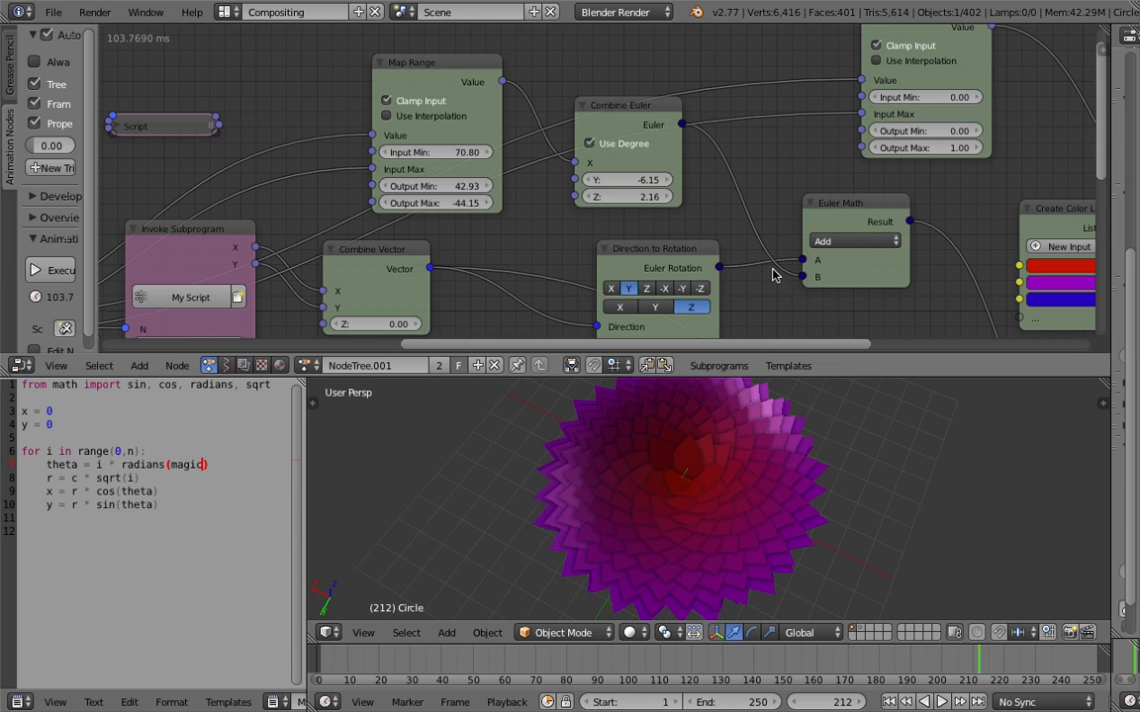
- Rearrange the Create Color List, Mix Color List and Object Attribute Output nodes for a tidier layout
{"action": "scroll", "coordinate": [773, 275], "scroll_direction": "down", "scroll_amount": 2}
{"action": "middle_click_drag", "start_coordinate": [782, 289], "coordinate": [636, 235]}
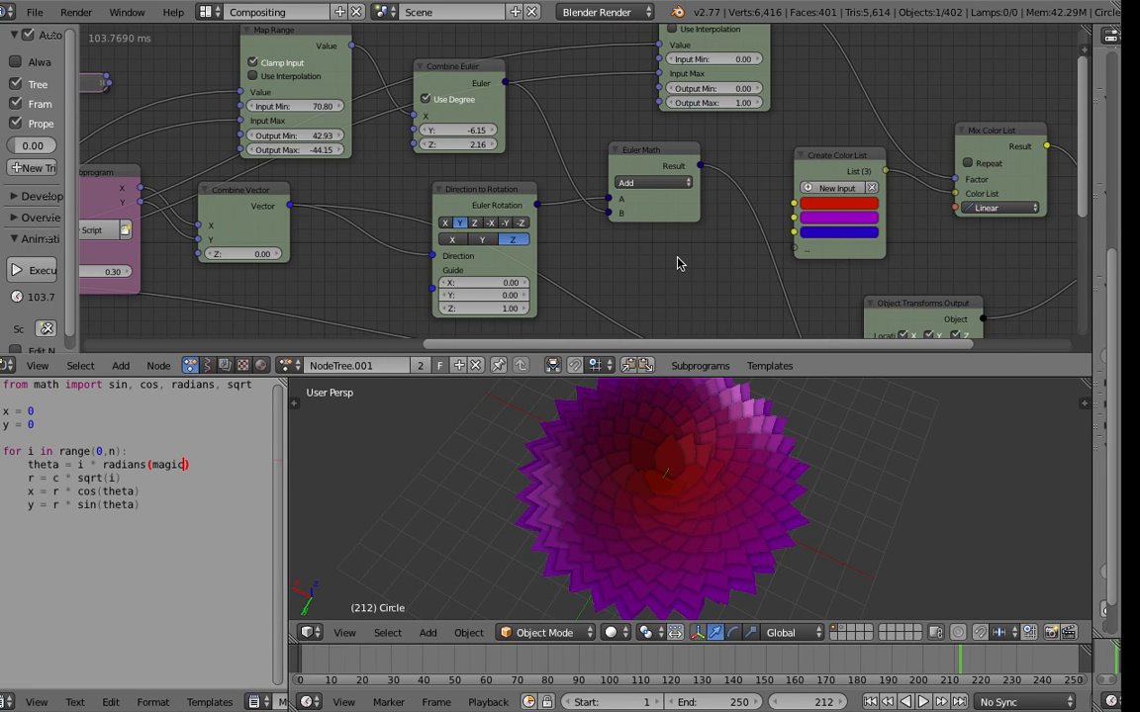
{"action": "middle_click_drag", "start_coordinate": [614, 306], "coordinate": [479, 307]}
{"action": "scroll", "coordinate": [610, 288], "scroll_direction": "up", "scroll_amount": 1}
{"action": "left_click_drag", "start_coordinate": [748, 164], "coordinate": [731, 153]}
{"action": "middle_click_drag", "start_coordinate": [756, 140], "coordinate": [623, 182]}
{"action": "left_click_drag", "start_coordinate": [811, 169], "coordinate": [836, 123]}
{"action": "left_click_drag", "start_coordinate": [614, 196], "coordinate": [646, 183]}
{"action": "middle_click_drag", "start_coordinate": [666, 186], "coordinate": [594, 198]}
{"action": "left_click_drag", "start_coordinate": [919, 271], "coordinate": [926, 264]}
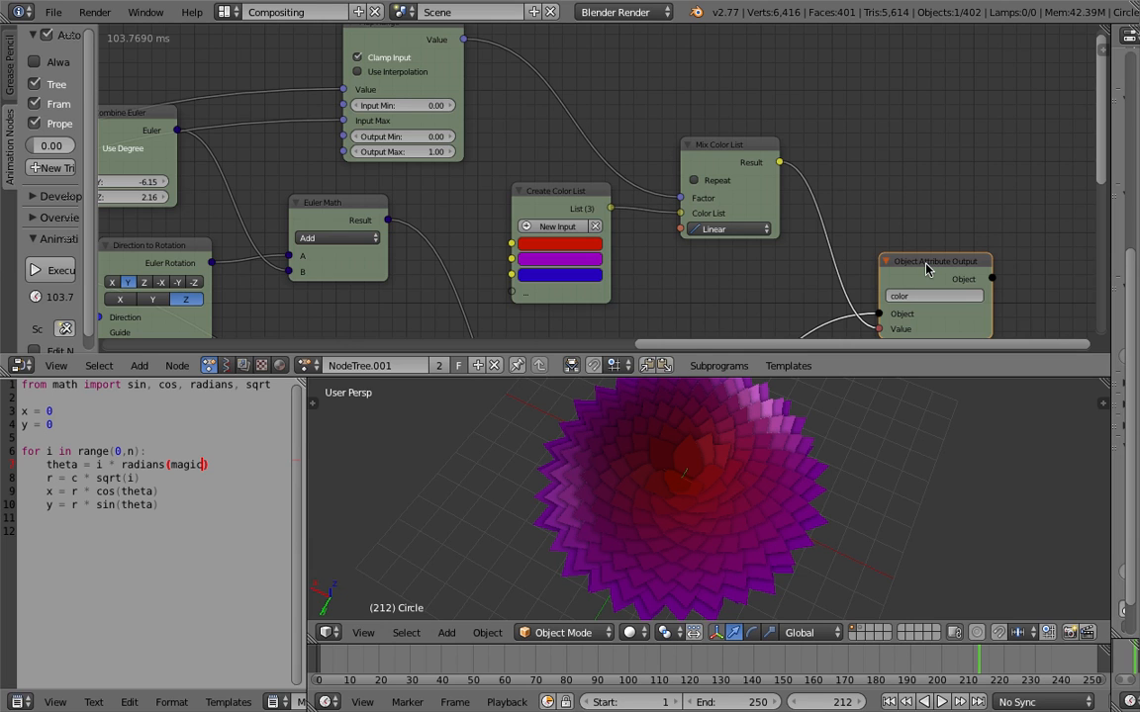
- Try a lighter blue and a yellow-green as the third color of the Create Color List
{"action": "scroll", "coordinate": [735, 511], "scroll_direction": "up", "scroll_amount": 5}
{"action": "middle_click_drag", "start_coordinate": [708, 455], "coordinate": [596, 463]}
{"action": "middle_click_drag", "start_coordinate": [810, 483], "coordinate": [778, 497]}
{"action": "middle_click_drag", "start_coordinate": [649, 252], "coordinate": [650, 239]}
{"action": "middle_click_drag", "start_coordinate": [767, 436], "coordinate": [663, 248]}
{"action": "left_click", "coordinate": [550, 178]}
{"action": "left_click_drag", "start_coordinate": [592, 238], "coordinate": [591, 202]}
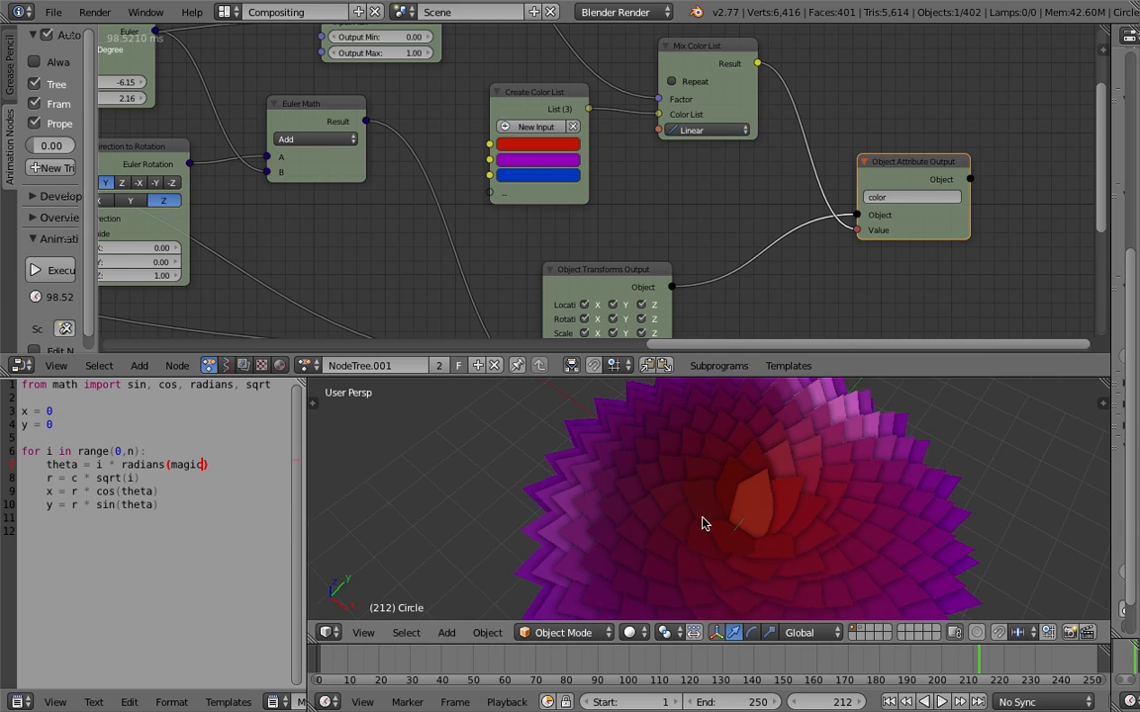
{"action": "left_click", "coordinate": [545, 180]}
{"action": "left_click_drag", "start_coordinate": [551, 191], "coordinate": [518, 254]}
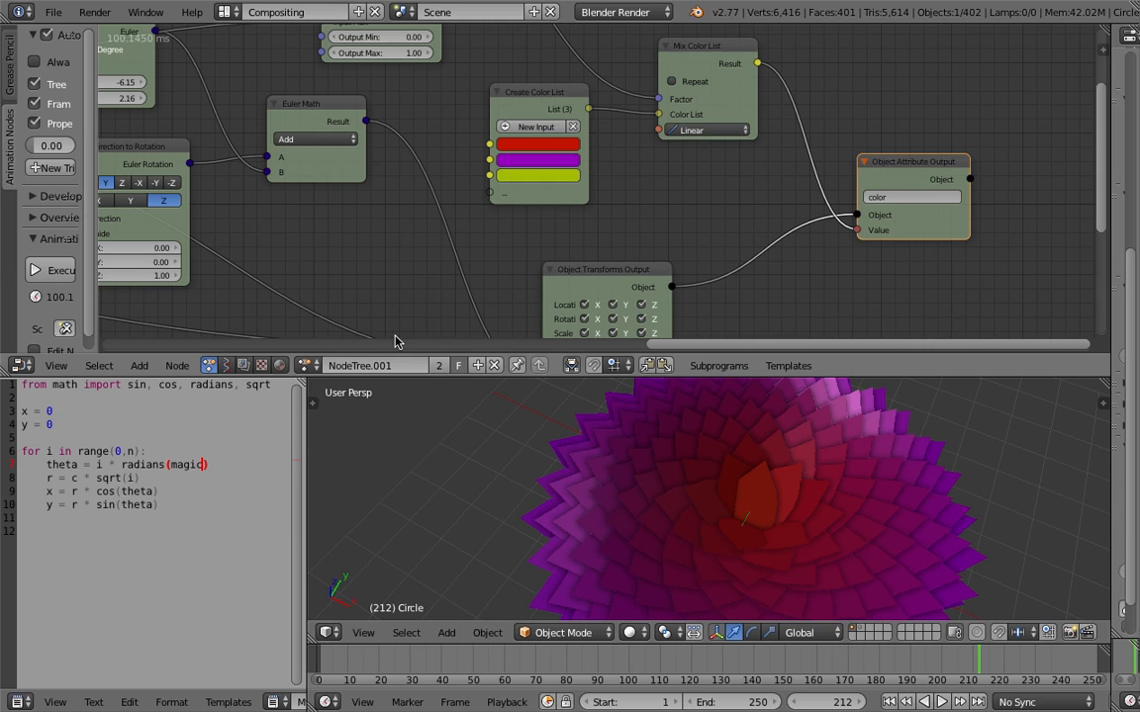
- Move the Create Color List and Mix Color List nodes slightly upward
{"action": "scroll", "coordinate": [609, 210], "scroll_direction": "down", "scroll_amount": 2}
{"action": "middle_click_drag", "start_coordinate": [413, 70], "coordinate": [518, 188]}
{"action": "scroll", "coordinate": [465, 158], "scroll_direction": "up", "scroll_amount": 1}
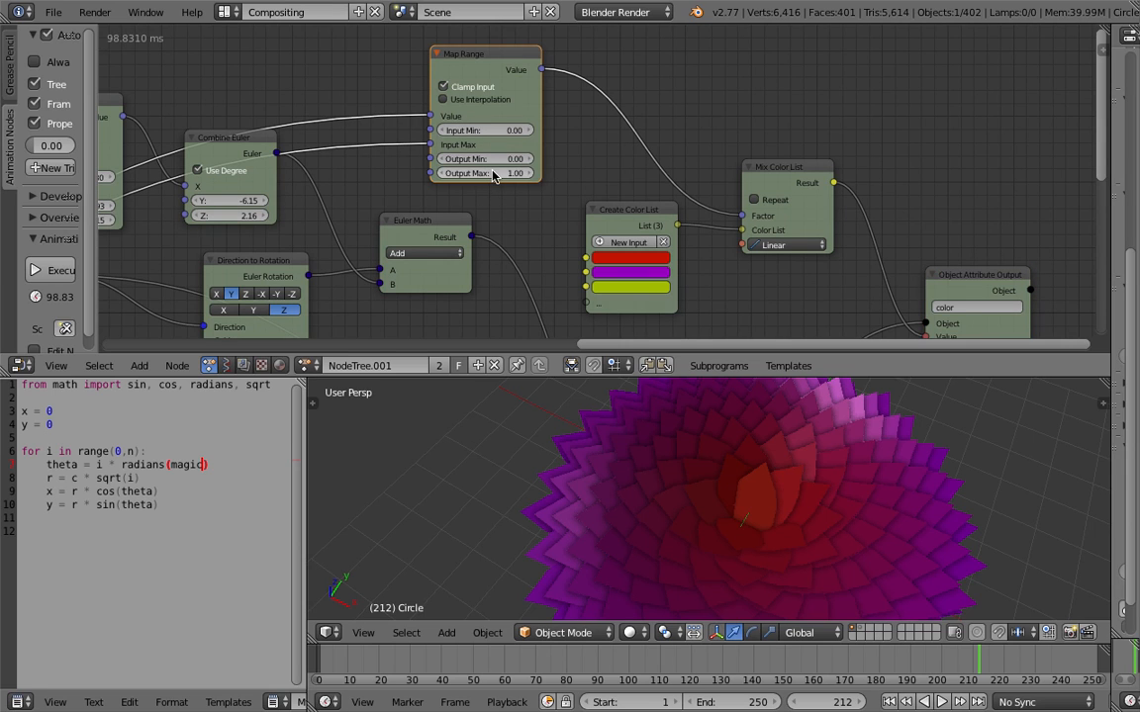
{"action": "left_click_drag", "start_coordinate": [623, 220], "coordinate": [612, 212]}
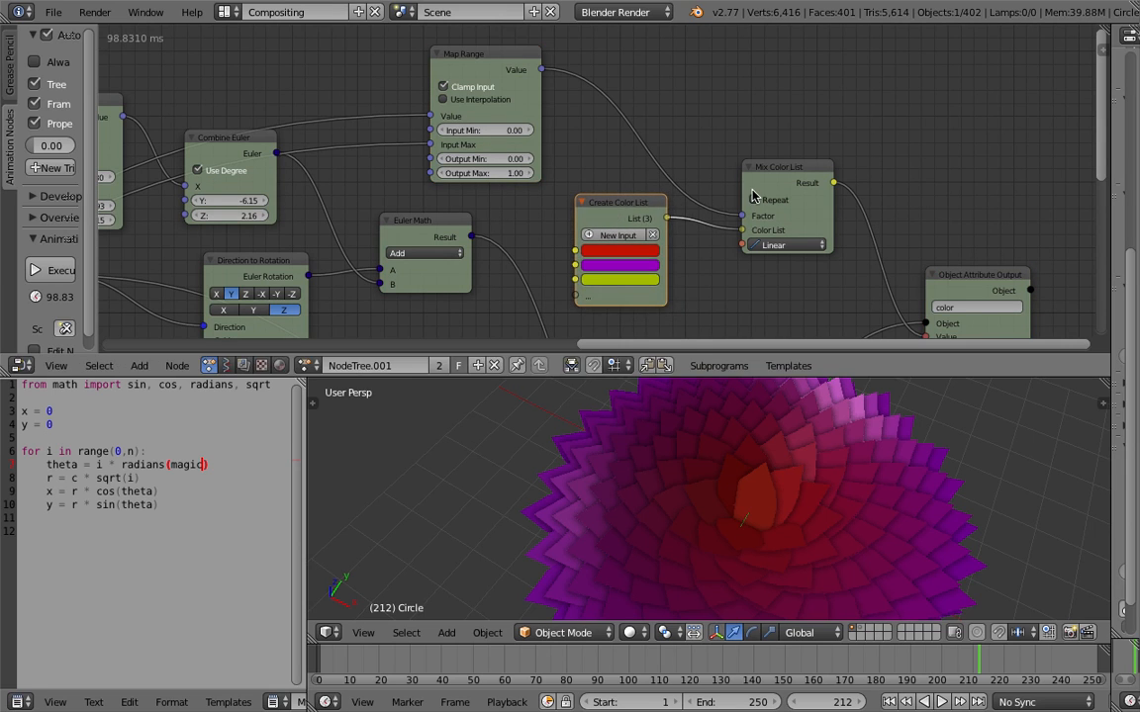
{"action": "left_click_drag", "start_coordinate": [795, 170], "coordinate": [792, 149]}
{"action": "middle_click_drag", "start_coordinate": [717, 113], "coordinate": [752, 99]}
- Switch the Always auto execution option on and off again, and widen the node settings region slightly
{"action": "left_click", "coordinate": [35, 63]}
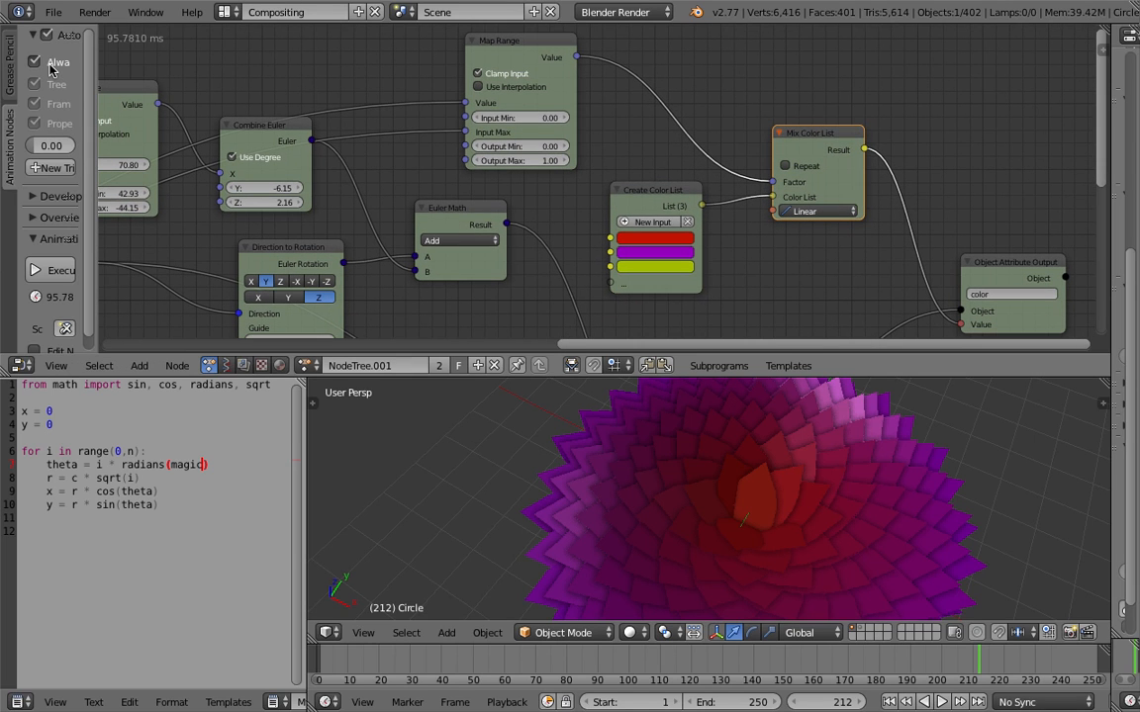
{"action": "left_click", "coordinate": [50, 64]}
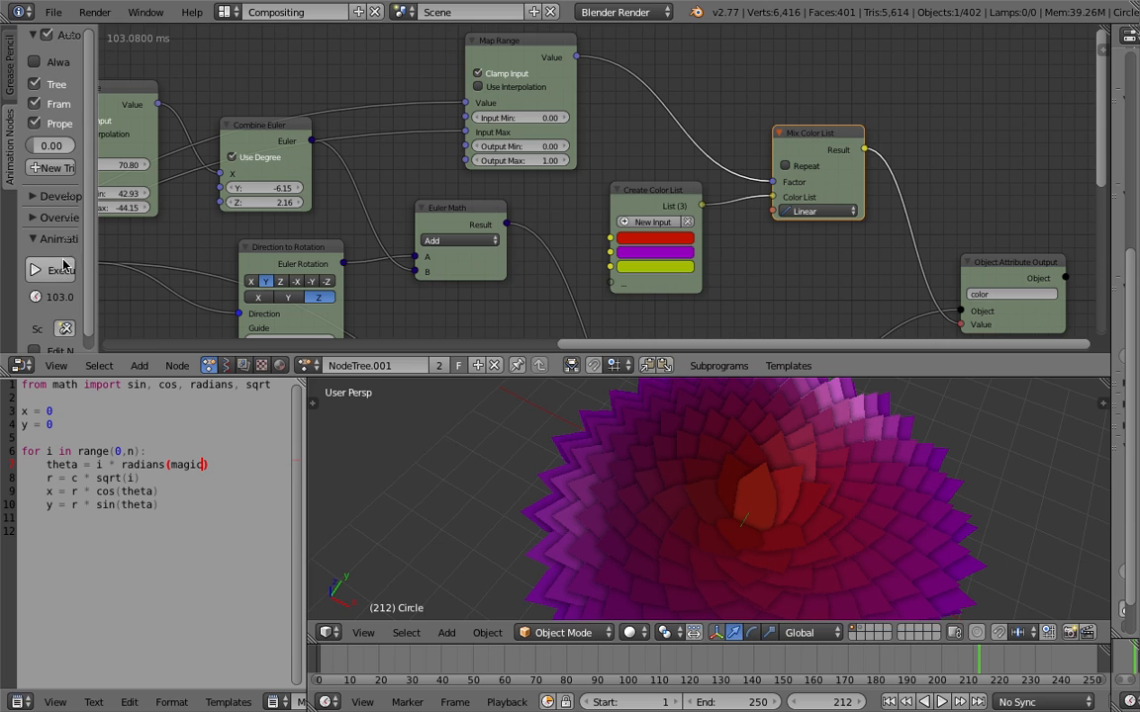
{"action": "left_click_drag", "start_coordinate": [97, 269], "coordinate": [109, 270]}
- Nudge the Create Color List node and change its third color to cyan
{"action": "middle_click_drag", "start_coordinate": [663, 554], "coordinate": [752, 529]}
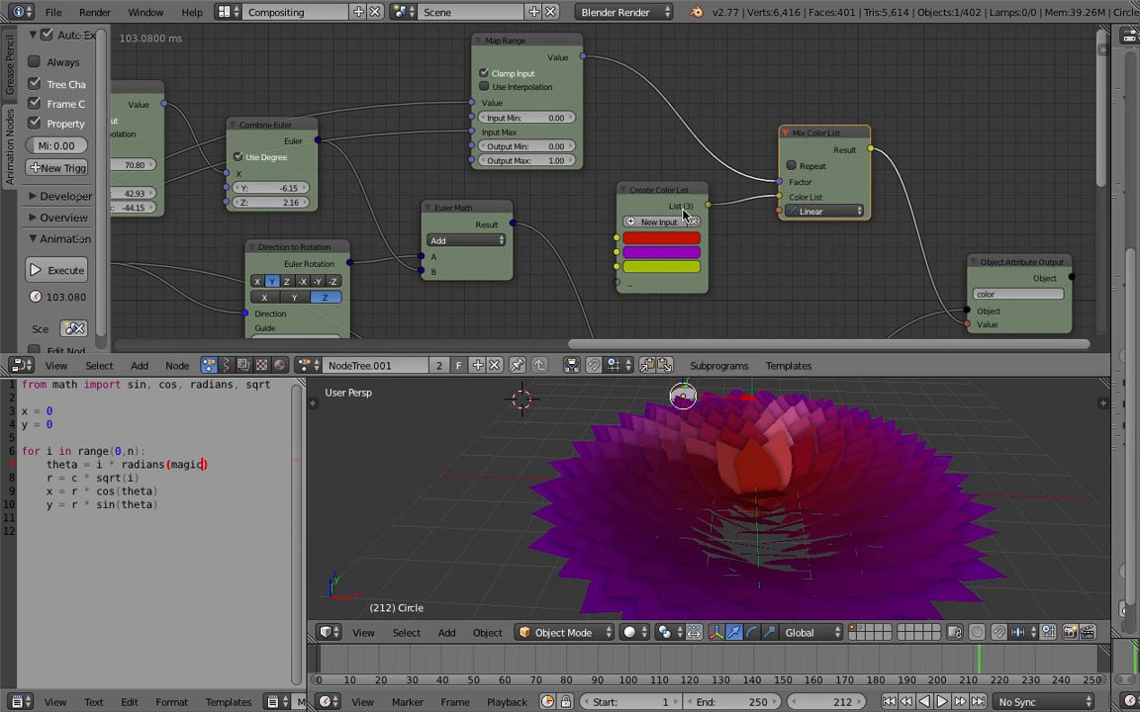
{"action": "left_click_drag", "start_coordinate": [669, 192], "coordinate": [679, 190]}
{"action": "scroll", "coordinate": [657, 188], "scroll_direction": "up", "scroll_amount": 1}
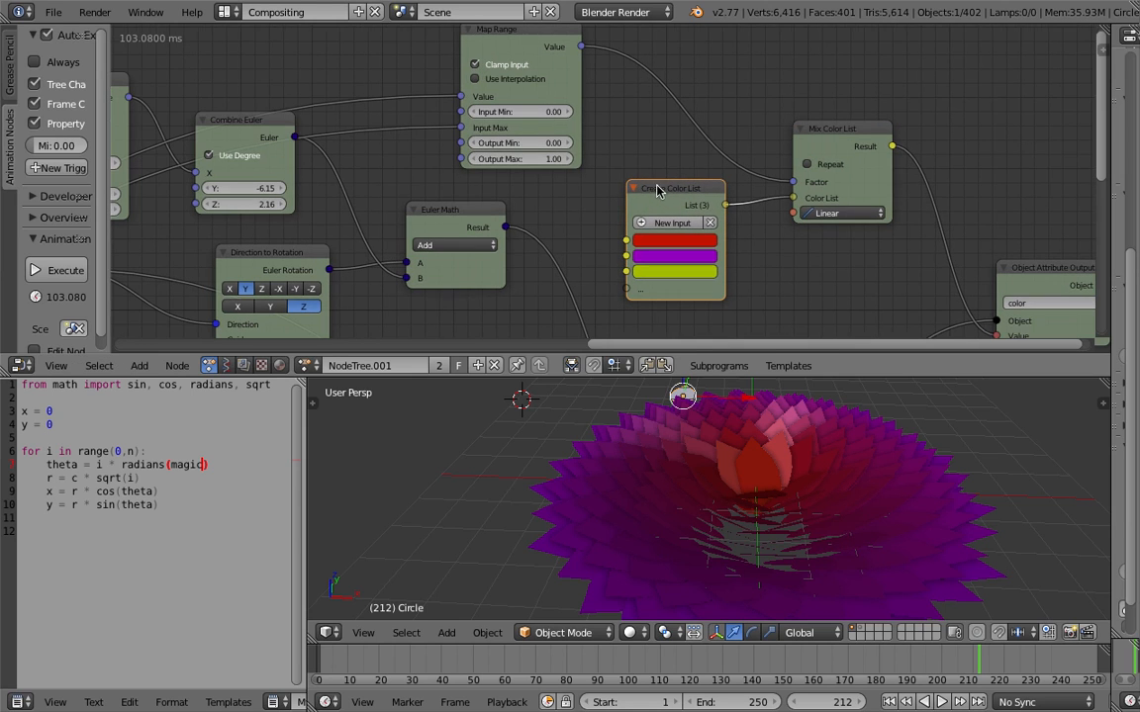
{"action": "middle_click_drag", "start_coordinate": [640, 204], "coordinate": [654, 214]}
{"action": "left_click", "coordinate": [675, 279]}
{"action": "left_click_drag", "start_coordinate": [682, 143], "coordinate": [713, 91]}
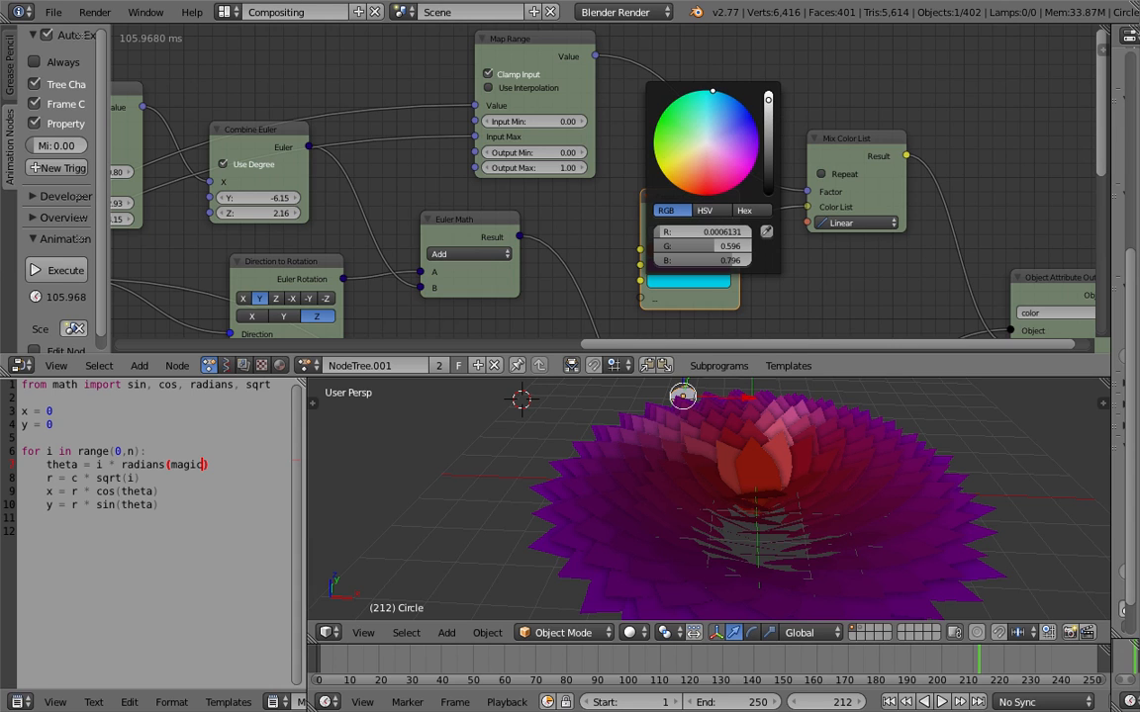
- Set the Output Max of the Map Range feeding the Mix Color List to 1.93
{"action": "middle_click_drag", "start_coordinate": [791, 383], "coordinate": [731, 498]}
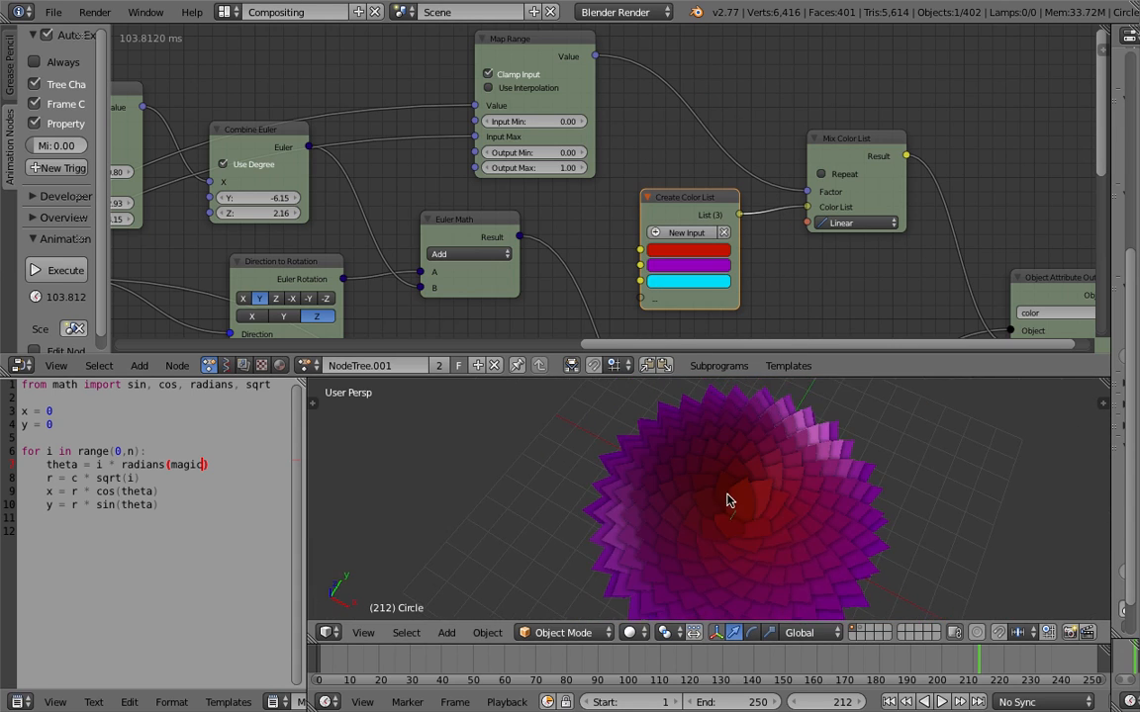
{"action": "middle_click_drag", "start_coordinate": [452, 196], "coordinate": [611, 204]}
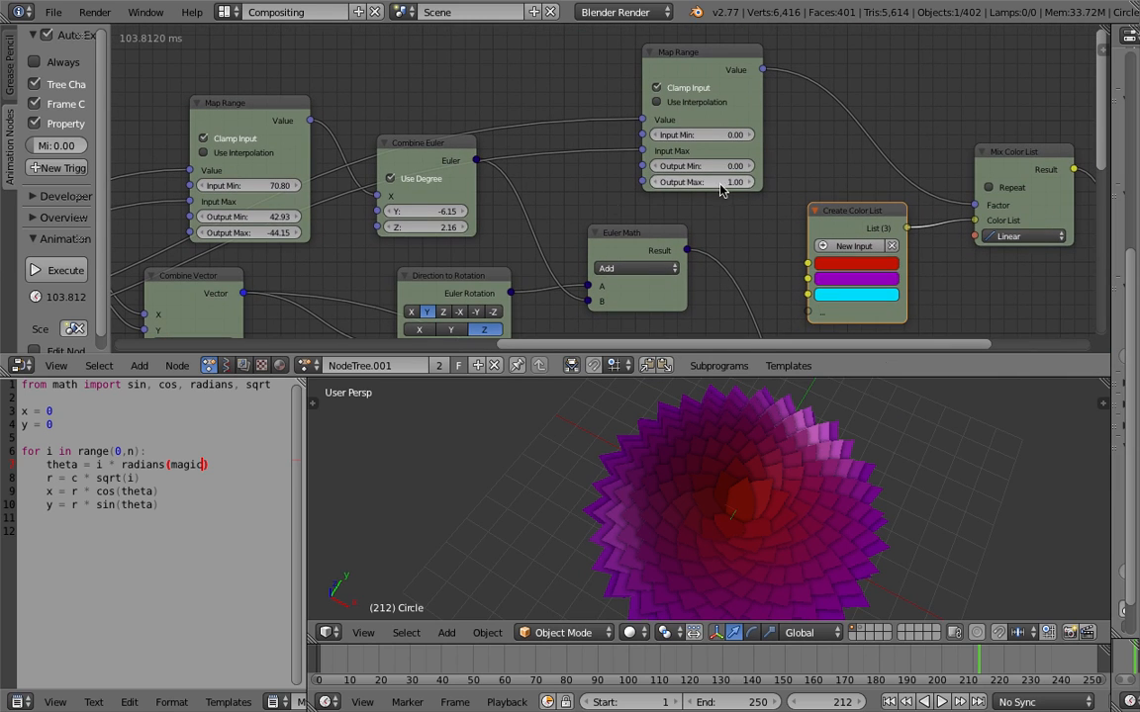
{"action": "left_click_drag", "start_coordinate": [703, 182], "coordinate": [764, 182]}
{"action": "middle_click_drag", "start_coordinate": [779, 555], "coordinate": [760, 433]}
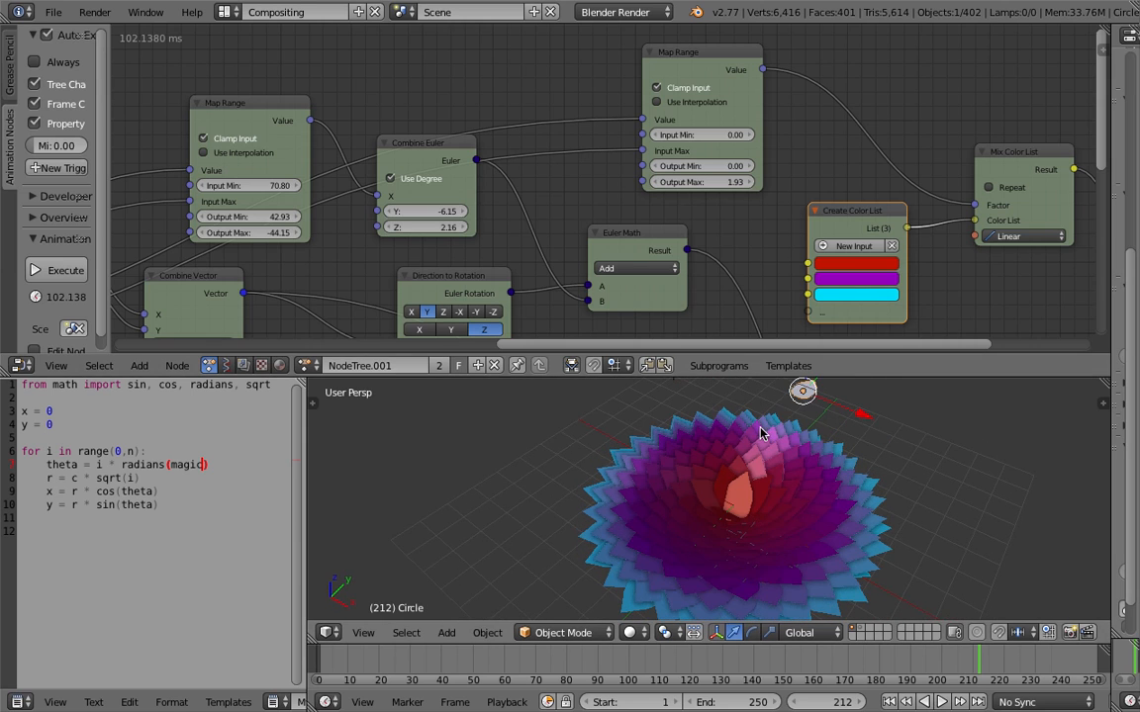
- Change the third color of the Create Color List node to orange, and from there to bright yellow
{"action": "left_click", "coordinate": [846, 294]}
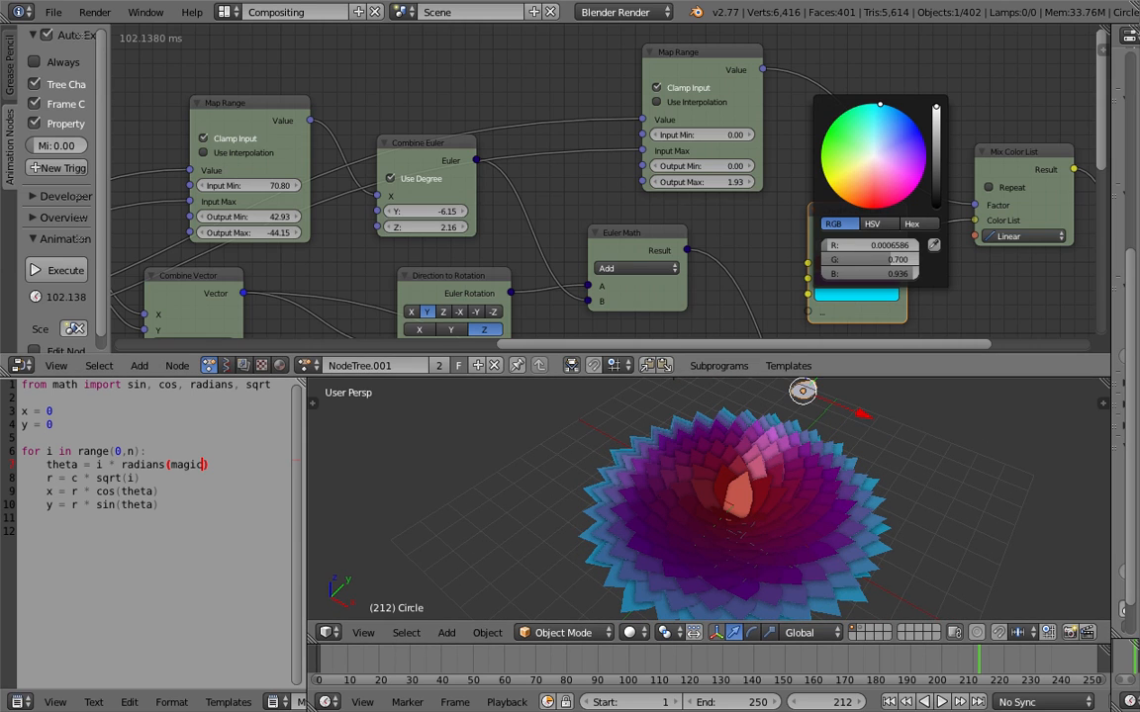
{"action": "left_click", "coordinate": [840, 181]}
{"action": "left_click_drag", "start_coordinate": [840, 181], "coordinate": [834, 207]}
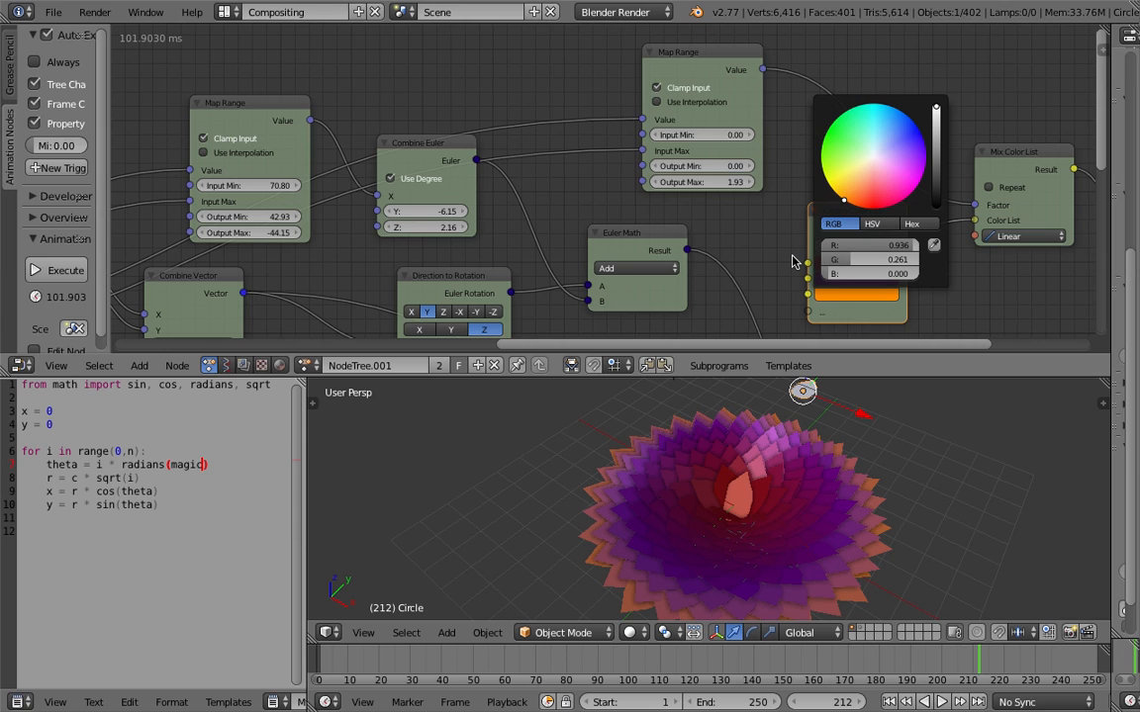
{"action": "left_click", "coordinate": [834, 297]}
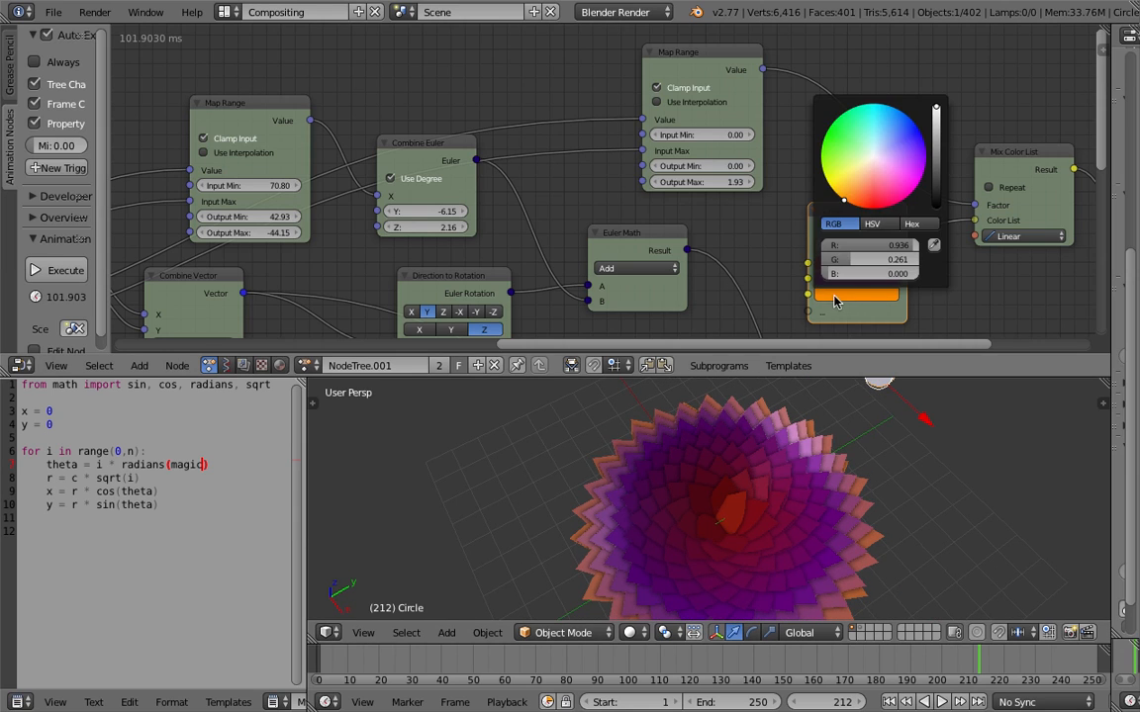
{"action": "left_click_drag", "start_coordinate": [844, 200], "coordinate": [827, 181]}
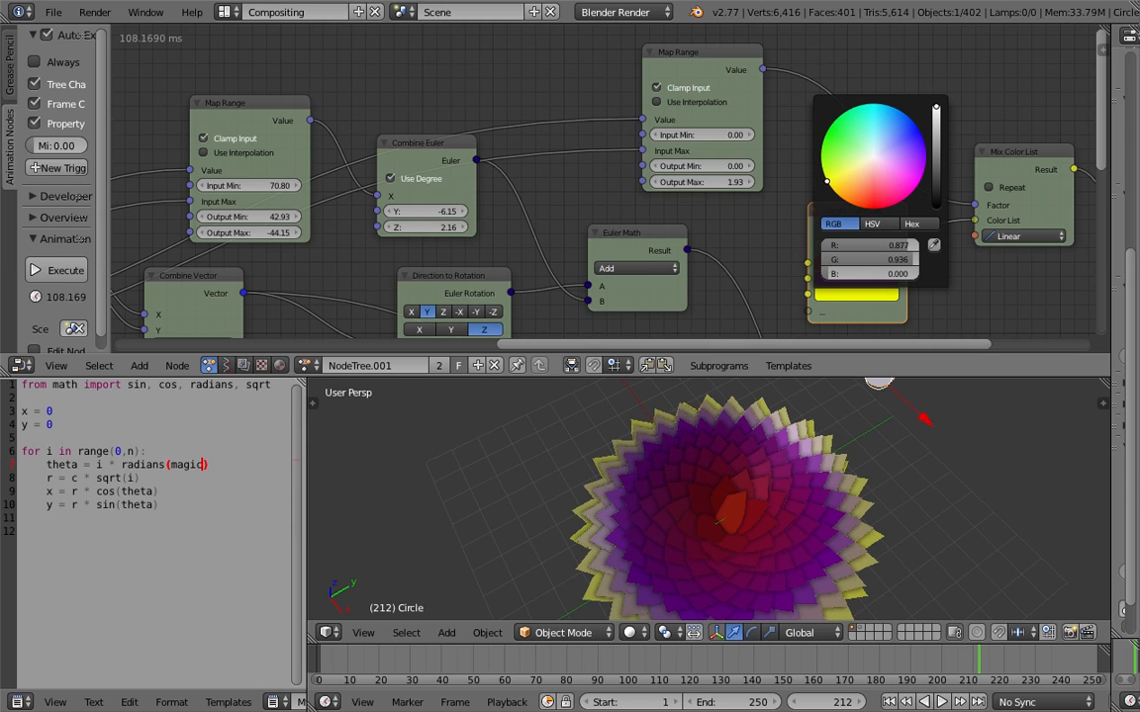
{"action": "middle_click_drag", "start_coordinate": [693, 524], "coordinate": [689, 478]}
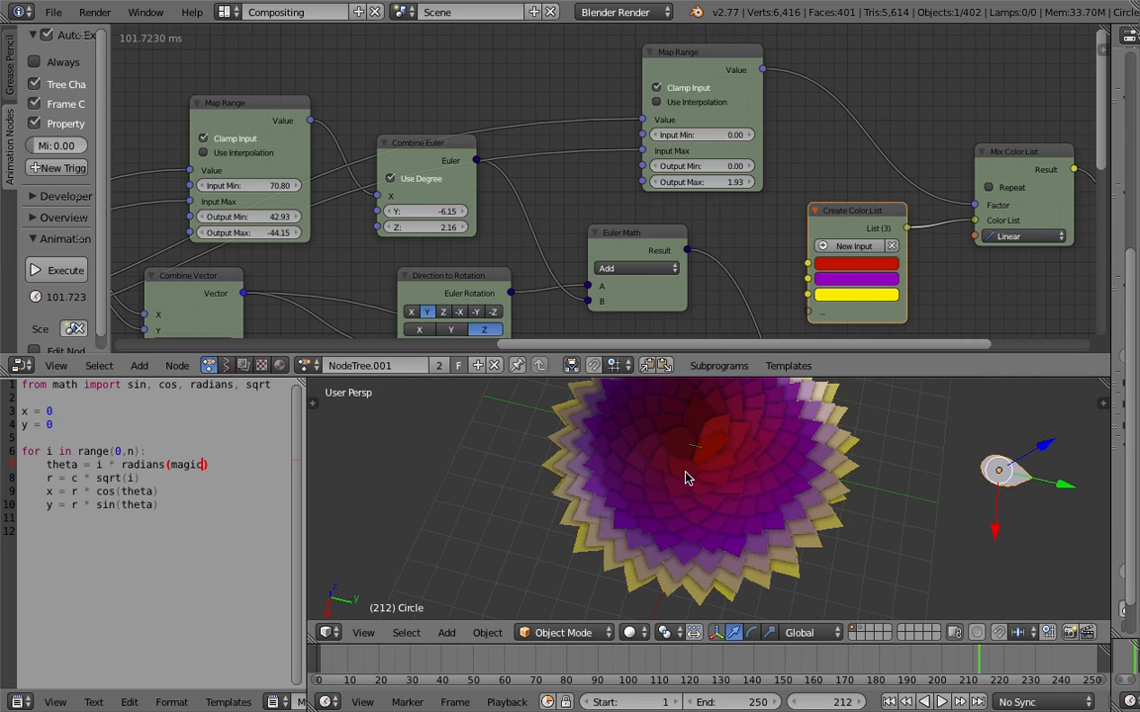
- Collapse the Euler Math node that adds the two rotations
{"action": "middle_click_drag", "start_coordinate": [792, 436], "coordinate": [693, 455]}
{"action": "middle_click_drag", "start_coordinate": [593, 241], "coordinate": [690, 135]}
{"action": "left_click", "coordinate": [658, 202]}
{"action": "key", "text": "h"}
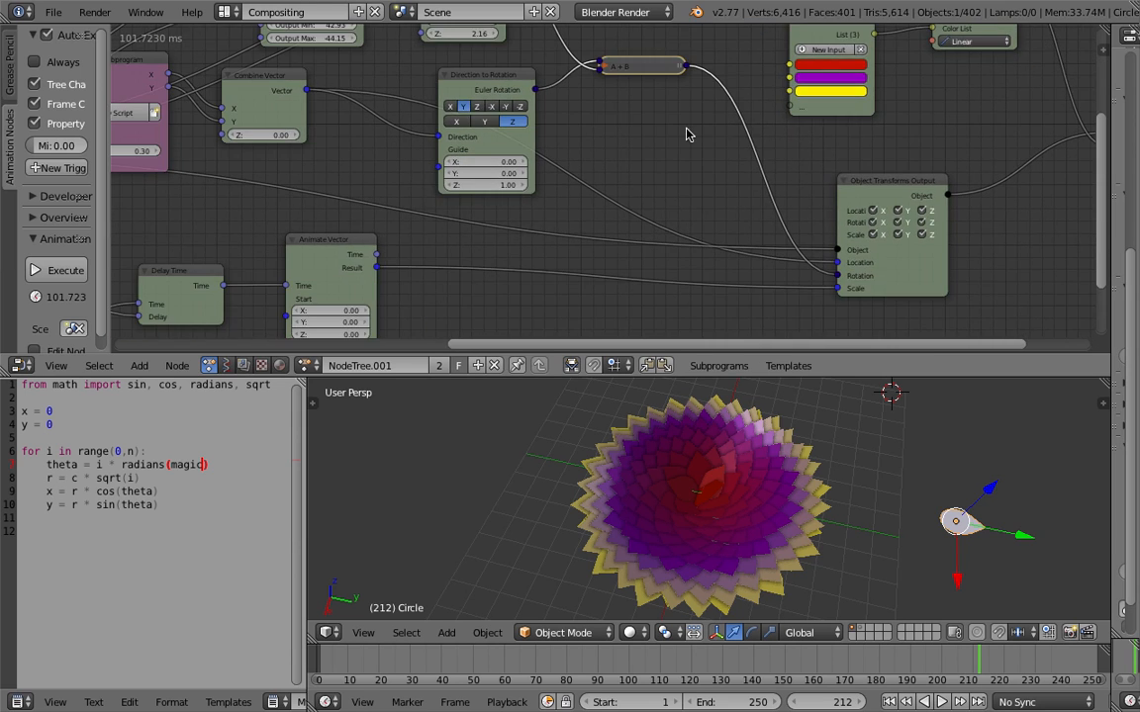
- Nudge the Combine Vector node slightly and frame the whole node tree in the editor
{"action": "scroll", "coordinate": [661, 189], "scroll_direction": "down", "scroll_amount": 5}
{"action": "middle_click_drag", "start_coordinate": [631, 188], "coordinate": [752, 215]}
{"action": "scroll", "coordinate": [723, 204], "scroll_direction": "down", "scroll_amount": 1}
{"action": "middle_click_drag", "start_coordinate": [683, 189], "coordinate": [717, 202]}
{"action": "left_click_drag", "start_coordinate": [546, 184], "coordinate": [563, 203]}
{"action": "middle_click_drag", "start_coordinate": [737, 455], "coordinate": [678, 471]}
{"action": "scroll", "coordinate": [678, 471], "scroll_direction": "down", "scroll_amount": 2}
{"action": "mouse_move", "coordinate": [459, 237]}
{"action": "middle_mouse_down"}
{"action": "mouse_move", "coordinate": [677, 218]}
{"action": "mouse_move", "coordinate": [473, 221]}
{"action": "middle_mouse_up"}
{"action": "scroll", "coordinate": [488, 220], "scroll_direction": "down", "scroll_amount": 3}
{"action": "middle_click_drag", "start_coordinate": [565, 214], "coordinate": [459, 130]}
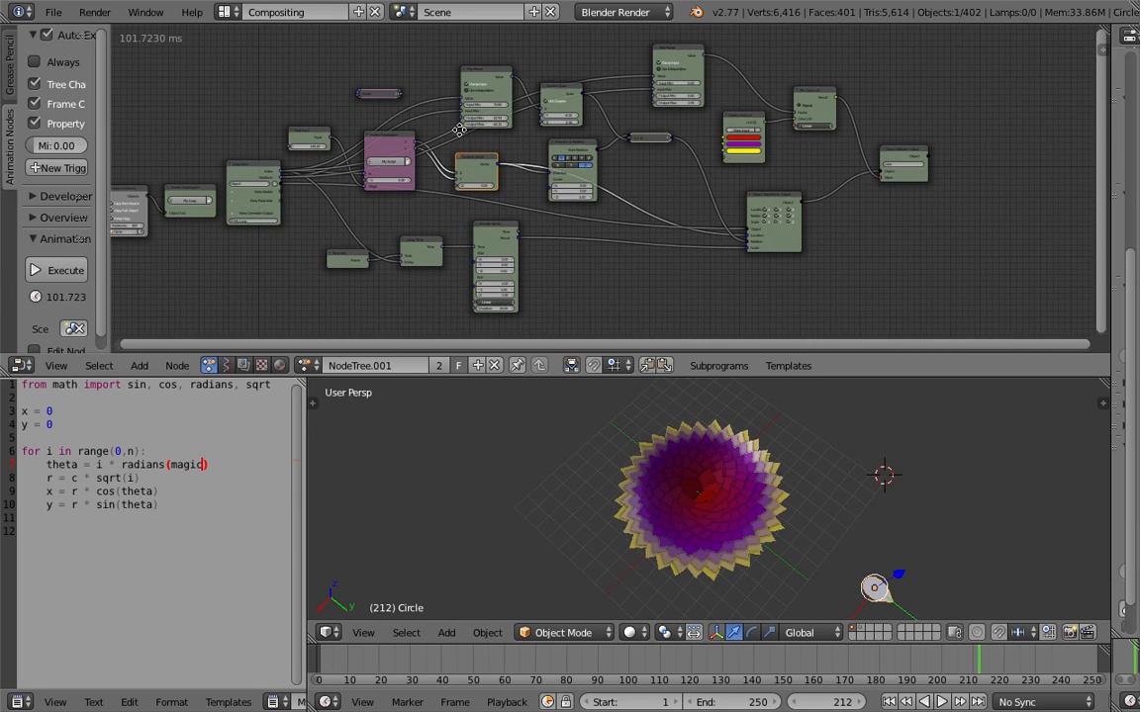
{"action": "key", "text": "Home"}
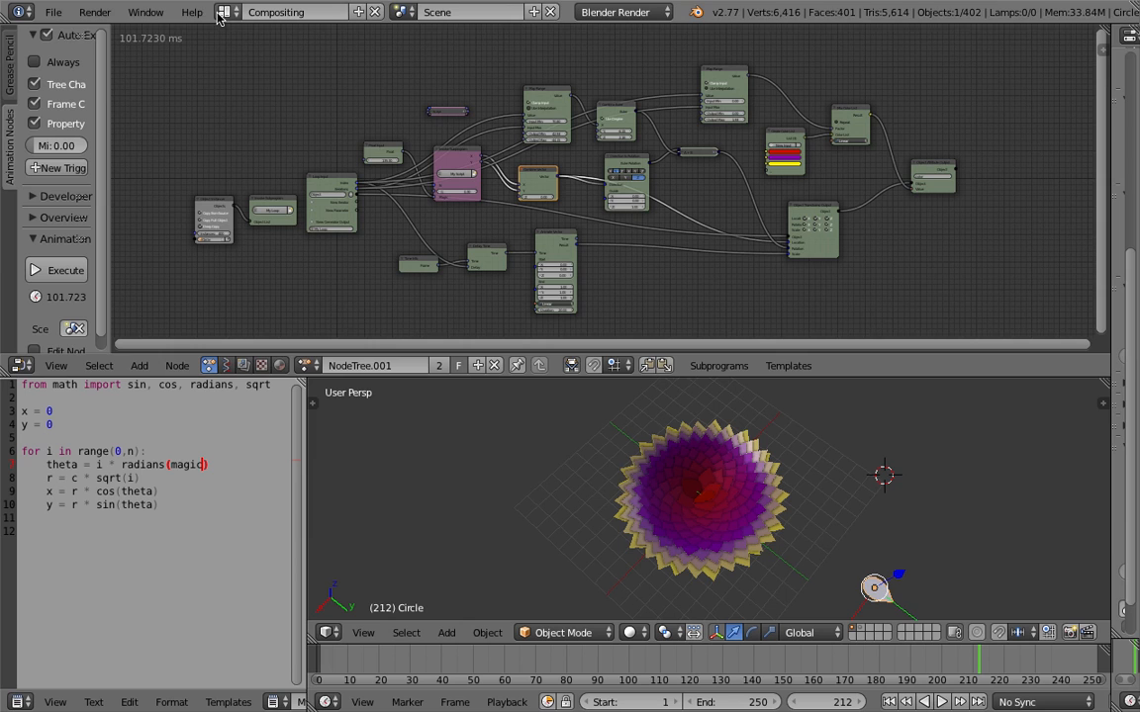
- Collapse the Invoke Subprogram node and place it level with the Combine Vector node's inputs
{"action": "left_click_drag", "start_coordinate": [233, 191], "coordinate": [223, 189]}
{"action": "scroll", "coordinate": [275, 158], "scroll_direction": "up", "scroll_amount": 2}
{"action": "scroll", "coordinate": [482, 153], "scroll_direction": "up", "scroll_amount": 3}
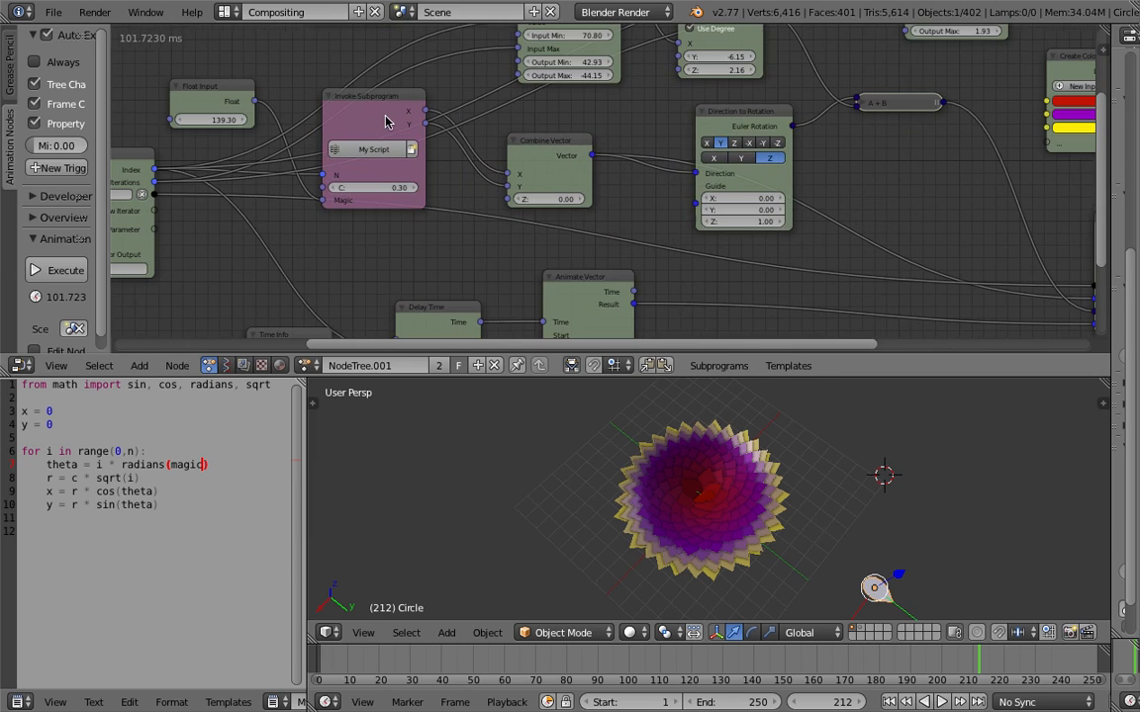
{"action": "left_click_drag", "start_coordinate": [380, 130], "coordinate": [409, 176]}
{"action": "left_click", "coordinate": [334, 104]}
{"action": "middle_click_drag", "start_coordinate": [416, 125], "coordinate": [458, 209]}
{"action": "left_click_drag", "start_coordinate": [402, 97], "coordinate": [403, 103]}
{"action": "middle_click_drag", "start_coordinate": [409, 170], "coordinate": [413, 117]}
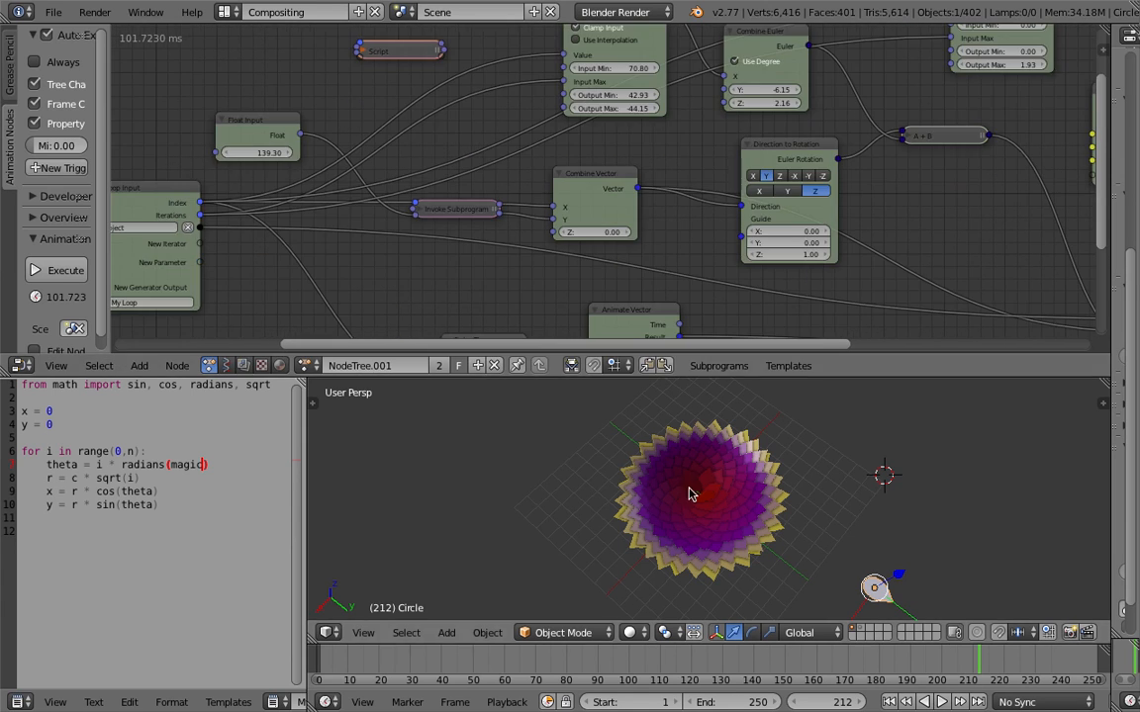
- Change the third color of the Create Color List node to light blue and save the file
{"action": "middle_click_drag", "start_coordinate": [720, 498], "coordinate": [695, 473]}
{"action": "middle_click_drag", "start_coordinate": [507, 224], "coordinate": [538, 210]}
{"action": "scroll", "coordinate": [537, 210], "scroll_direction": "down", "scroll_amount": 2}
{"action": "middle_click_drag", "start_coordinate": [661, 436], "coordinate": [714, 509]}
{"action": "scroll", "coordinate": [696, 502], "scroll_direction": "up", "scroll_amount": 1}
{"action": "middle_click_drag", "start_coordinate": [775, 473], "coordinate": [925, 500]}
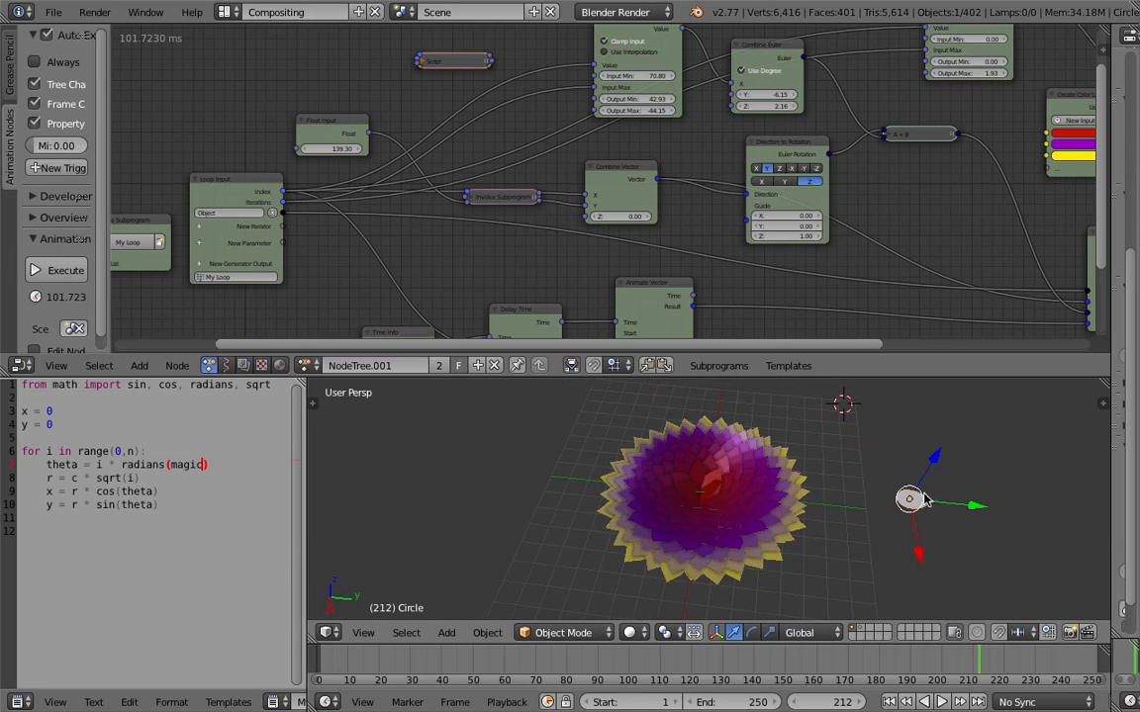
{"action": "middle_click_drag", "start_coordinate": [728, 483], "coordinate": [696, 500]}
{"action": "scroll", "coordinate": [730, 500], "scroll_direction": "up", "scroll_amount": 2}
{"action": "middle_click_drag", "start_coordinate": [919, 199], "coordinate": [601, 221]}
{"action": "left_click", "coordinate": [780, 155]}
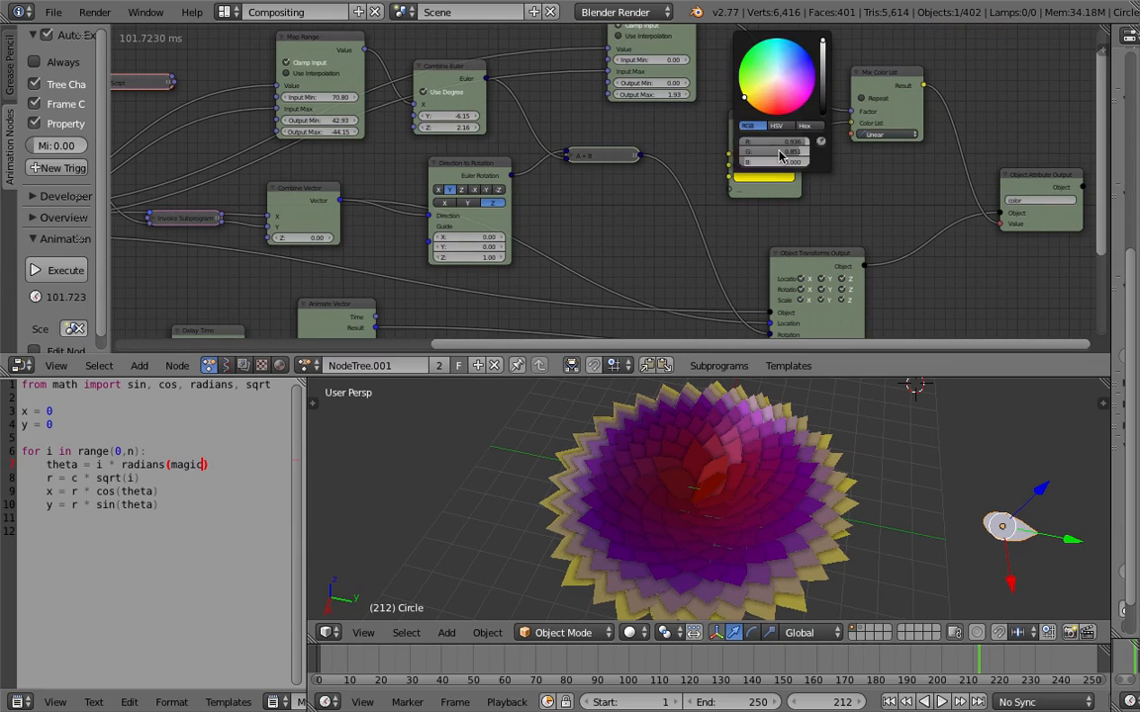
{"action": "left_click", "coordinate": [789, 57]}
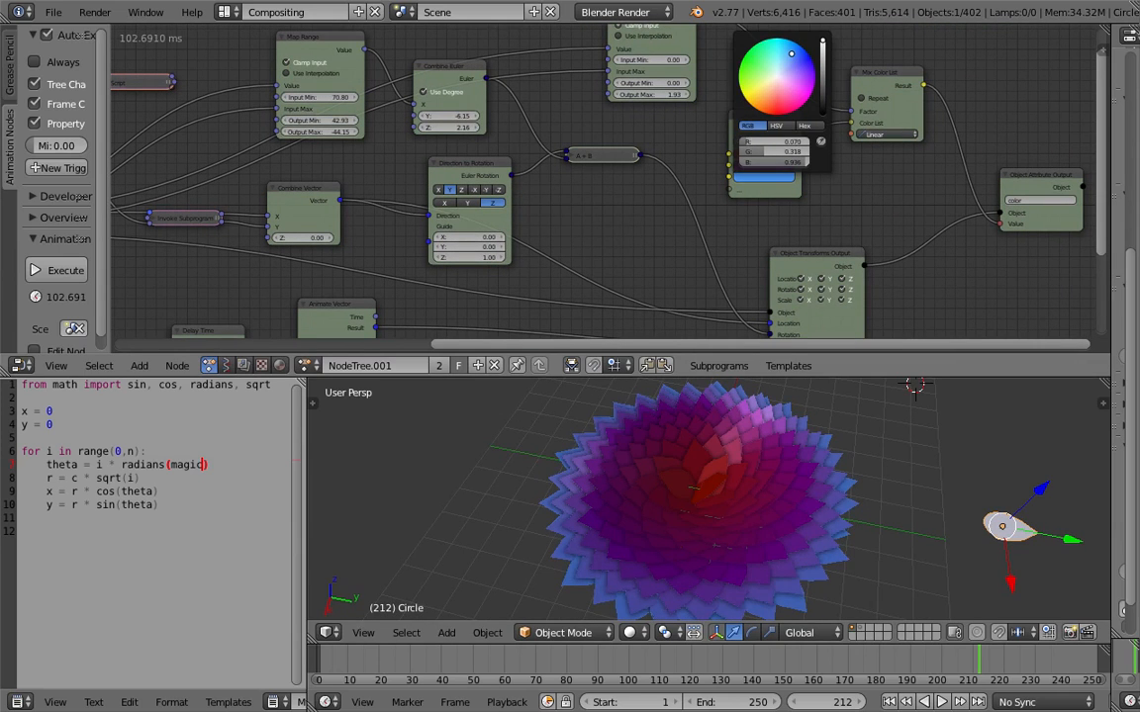
{"action": "scroll", "coordinate": [752, 495], "scroll_direction": "down", "scroll_amount": 2}
{"action": "key", "text": "ctrl+s"}
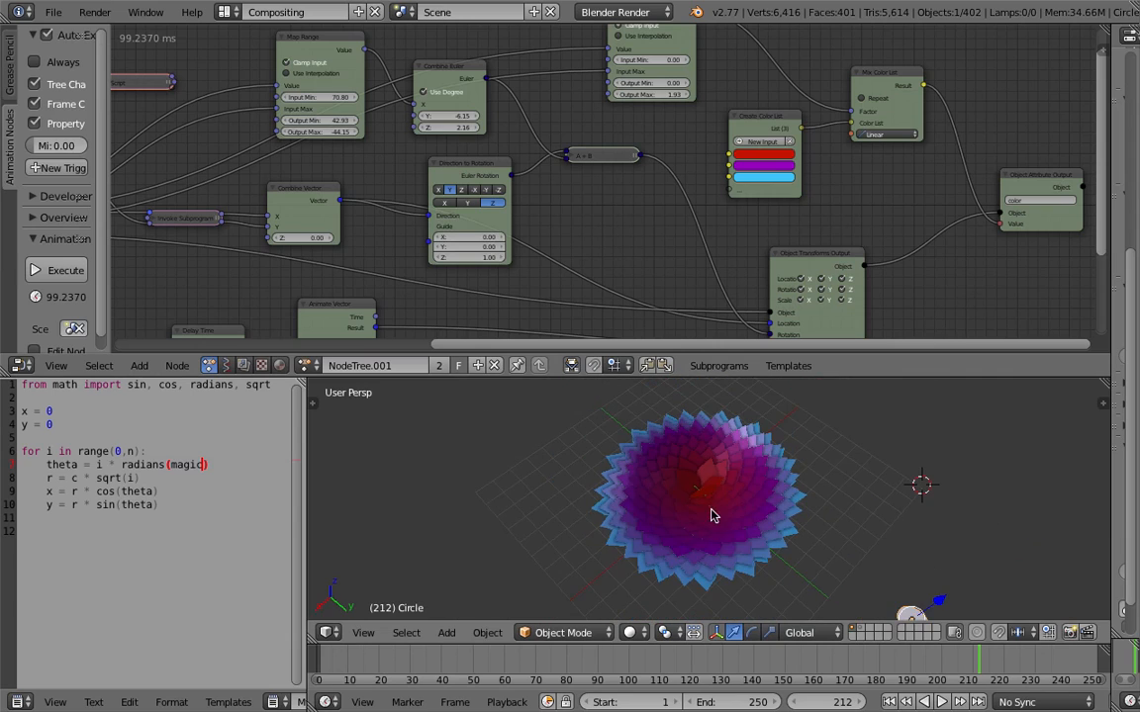
{"action": "left_click", "coordinate": [719, 526]}
- Examine the red-purple-blue flower in the 3D view from several angles
{"action": "scroll", "coordinate": [782, 504], "scroll_direction": "up", "scroll_amount": 2}
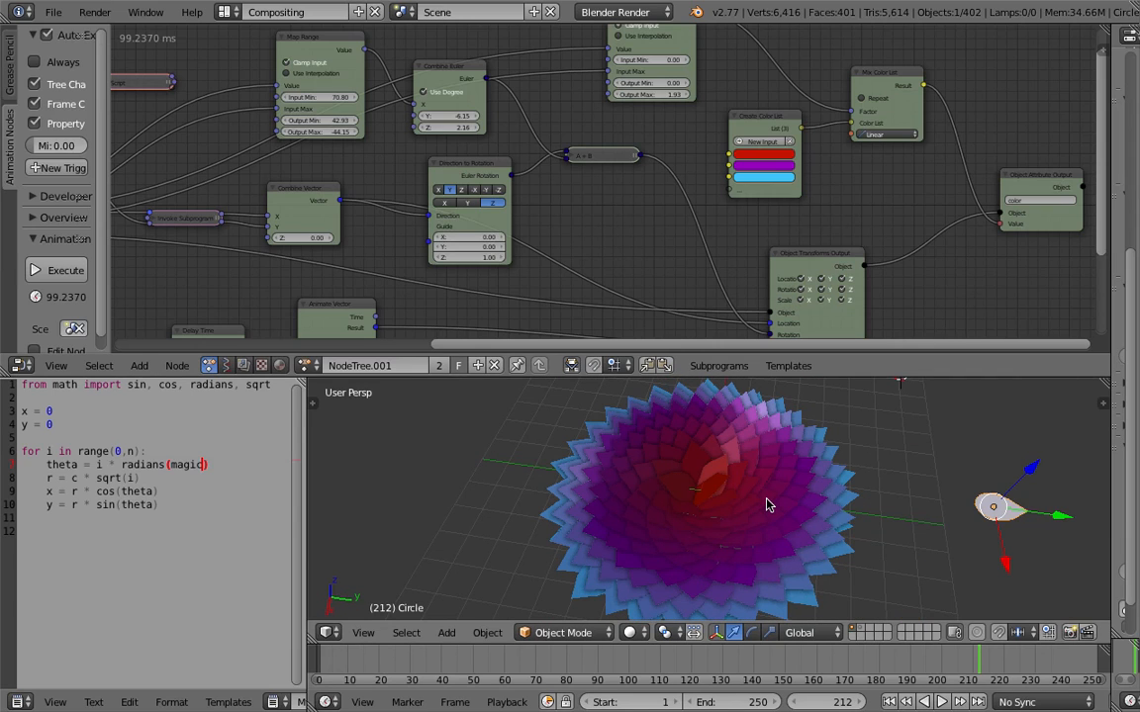
{"action": "middle_click_drag", "start_coordinate": [745, 502], "coordinate": [693, 535]}
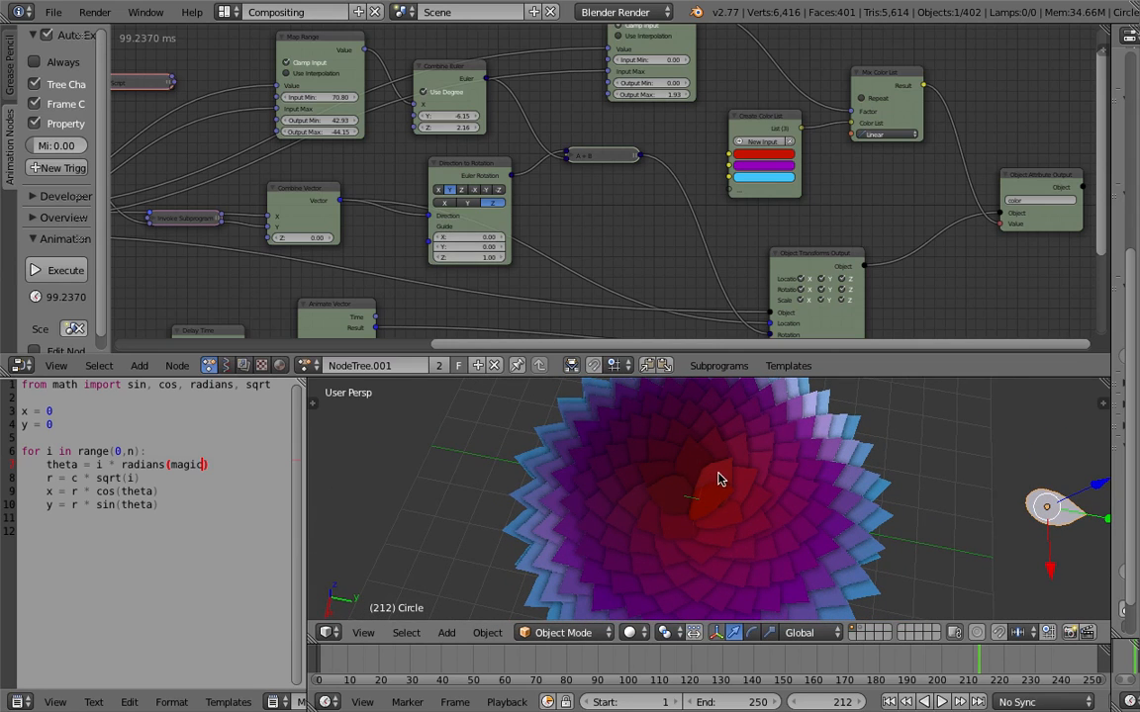
{"action": "middle_click_drag", "start_coordinate": [692, 469], "coordinate": [690, 502]}
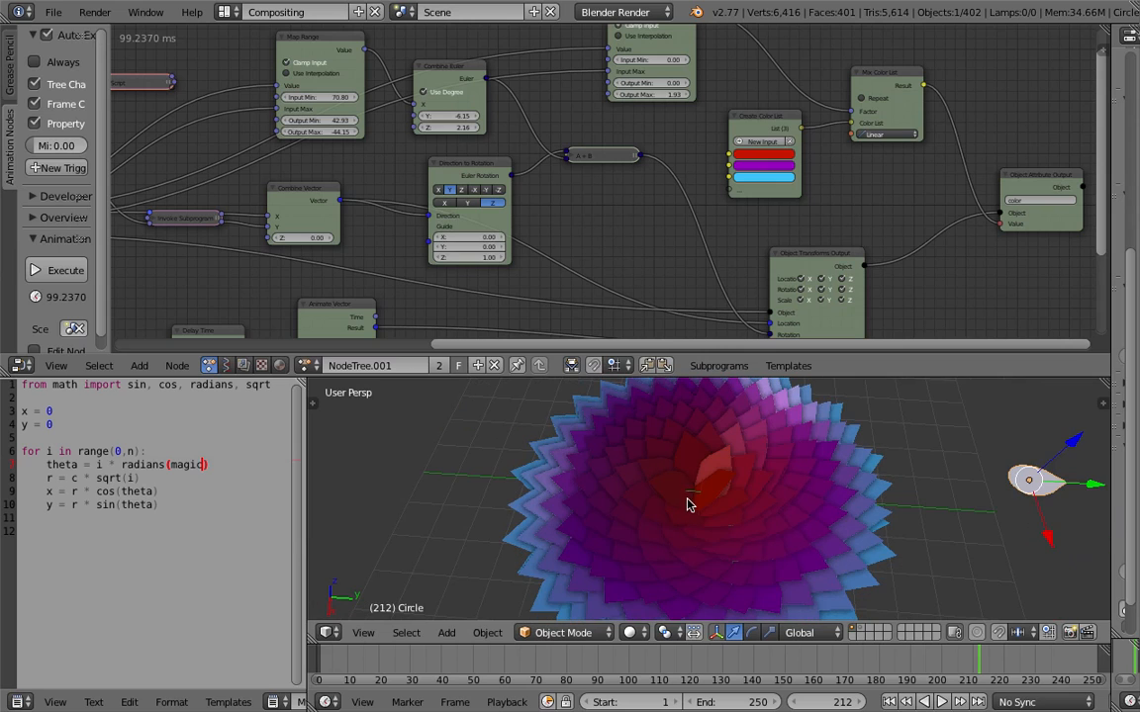
{"action": "scroll", "coordinate": [627, 262], "scroll_direction": "down", "scroll_amount": 1}
{"action": "middle_click_drag", "start_coordinate": [687, 406], "coordinate": [681, 485]}
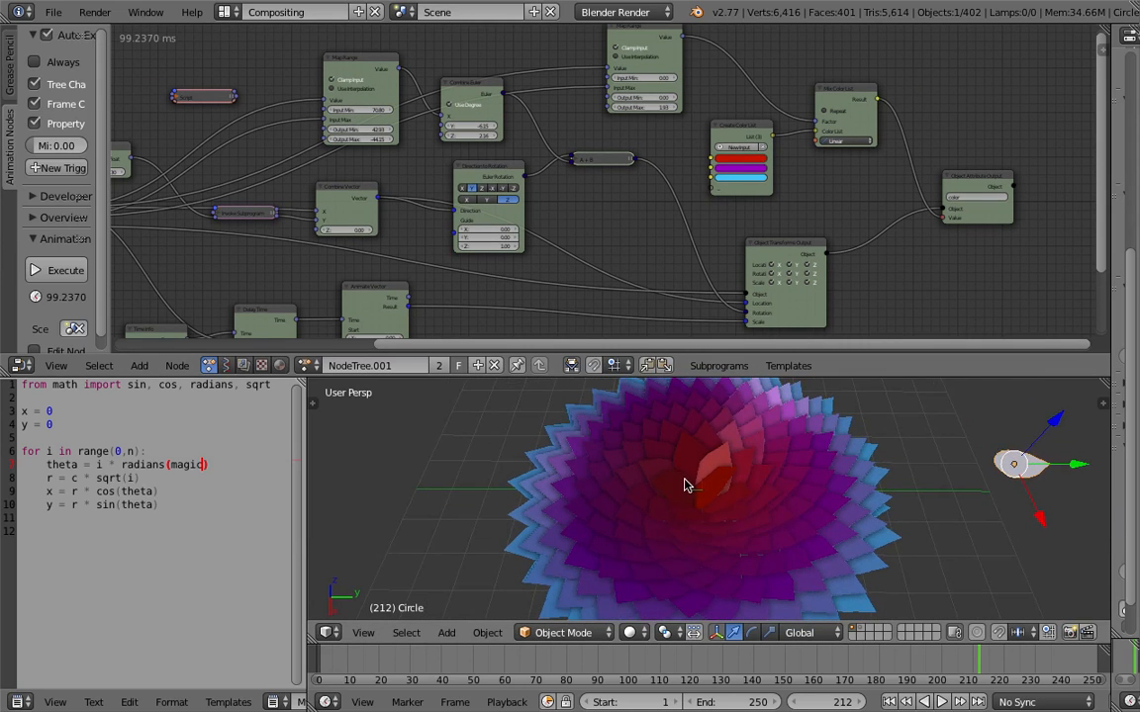
{"action": "scroll", "coordinate": [685, 485], "scroll_direction": "up", "scroll_amount": 2}
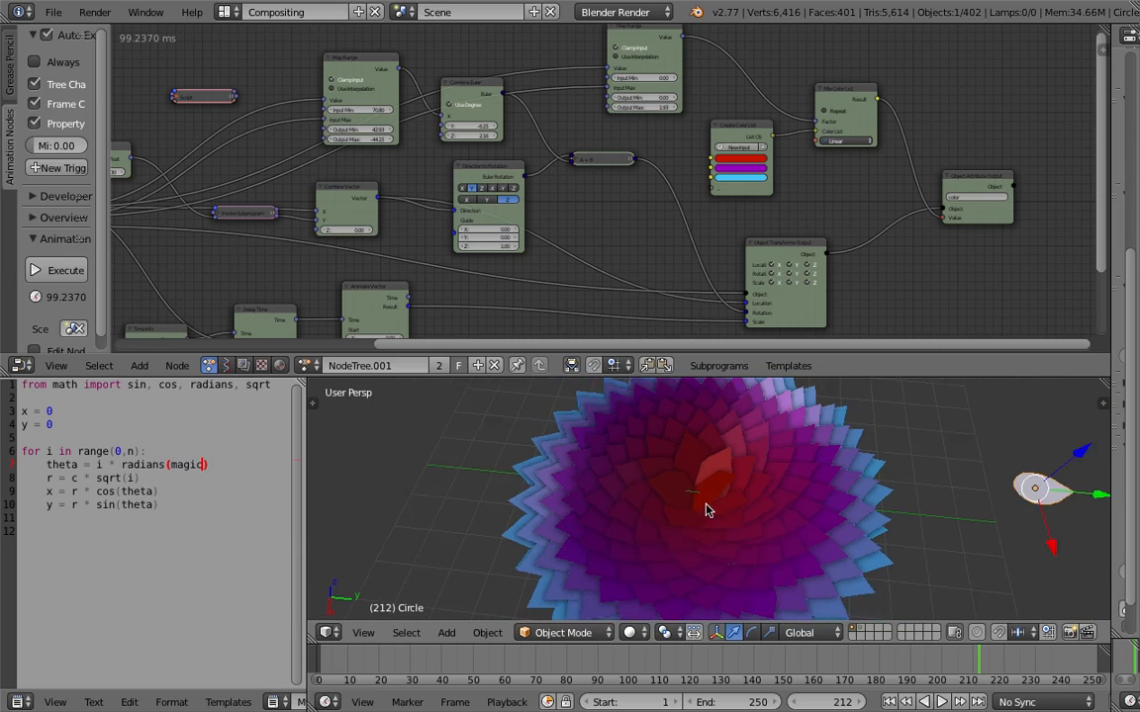
{"action": "scroll", "coordinate": [719, 522], "scroll_direction": "up", "scroll_amount": 3}
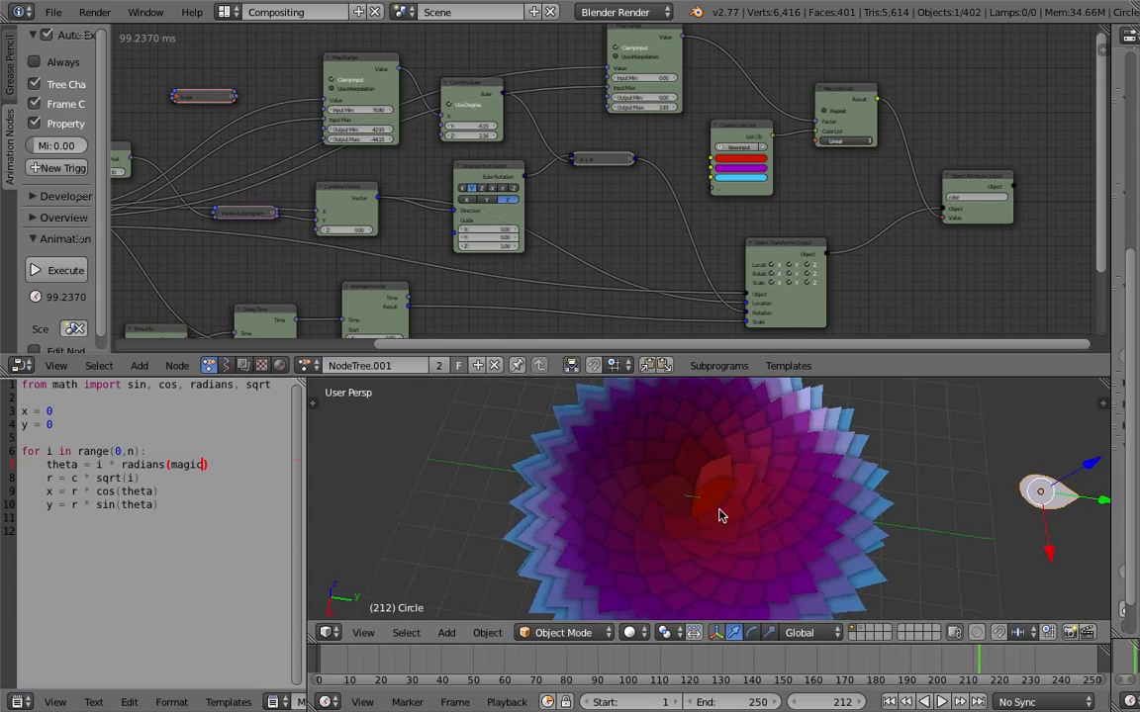